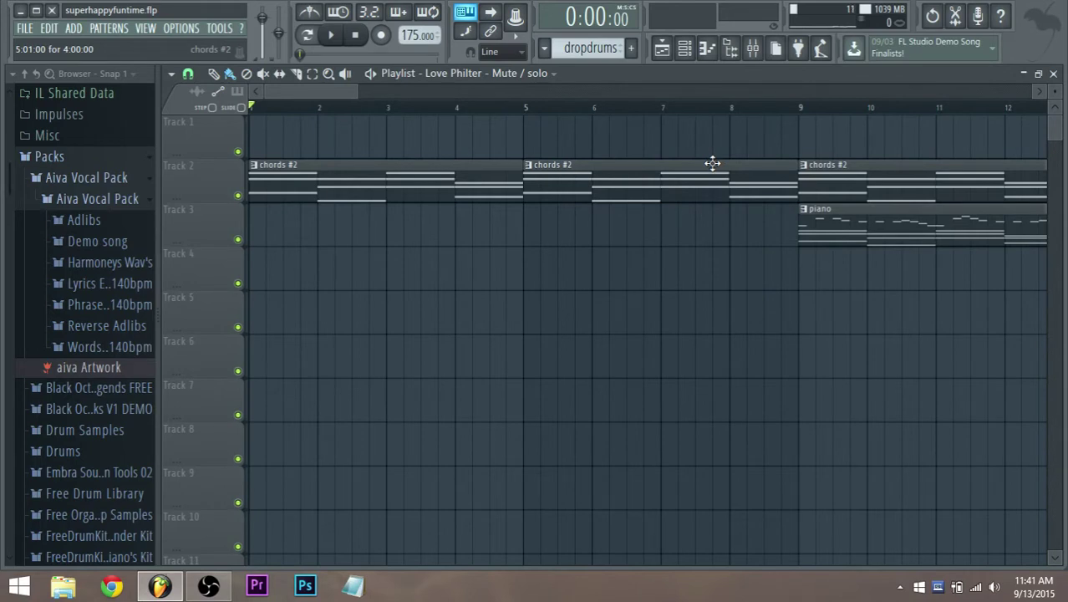
Step: Play the song from the start and review how the clips are arranged across the playlist tracks
{"action": "left_click", "coordinate": [345, 73]}
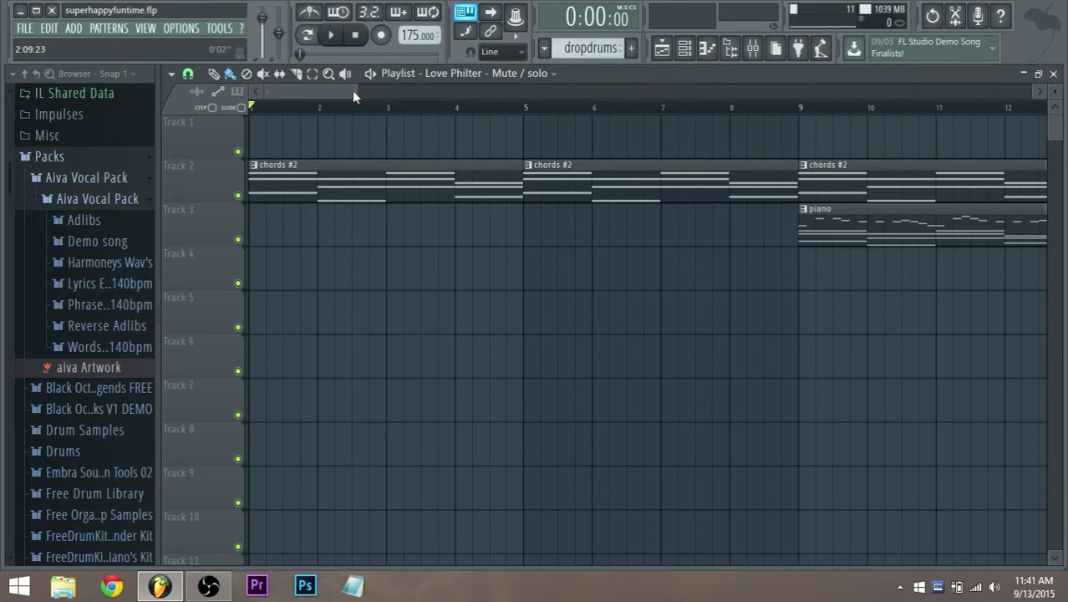
{"action": "left_click_drag", "start_coordinate": [357, 86], "coordinate": [497, 77]}
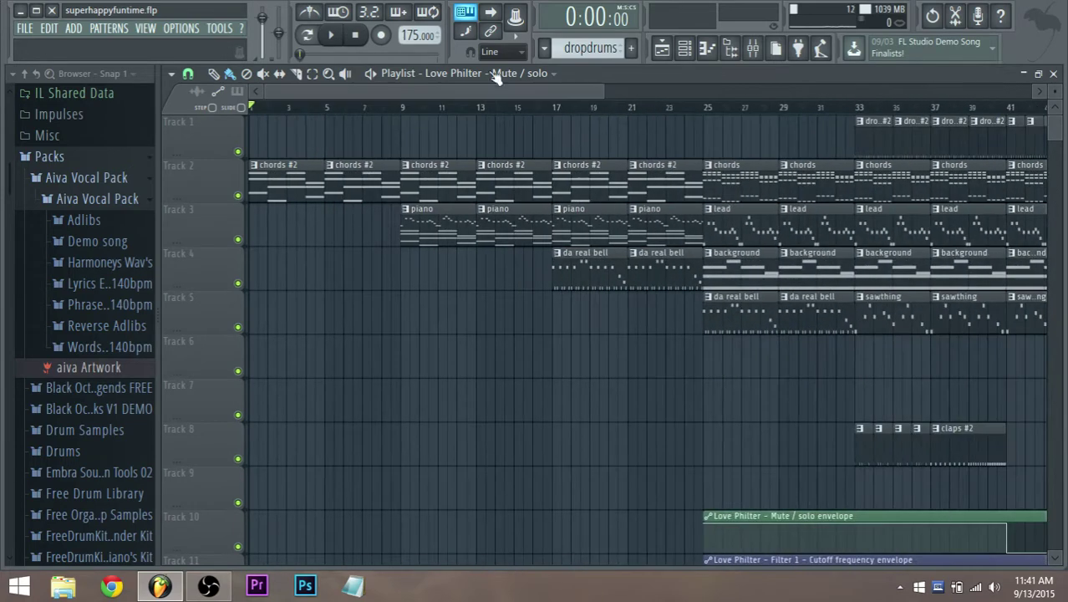
{"action": "scroll", "coordinate": [489, 238], "scroll_direction": "down", "scroll_amount": 3}
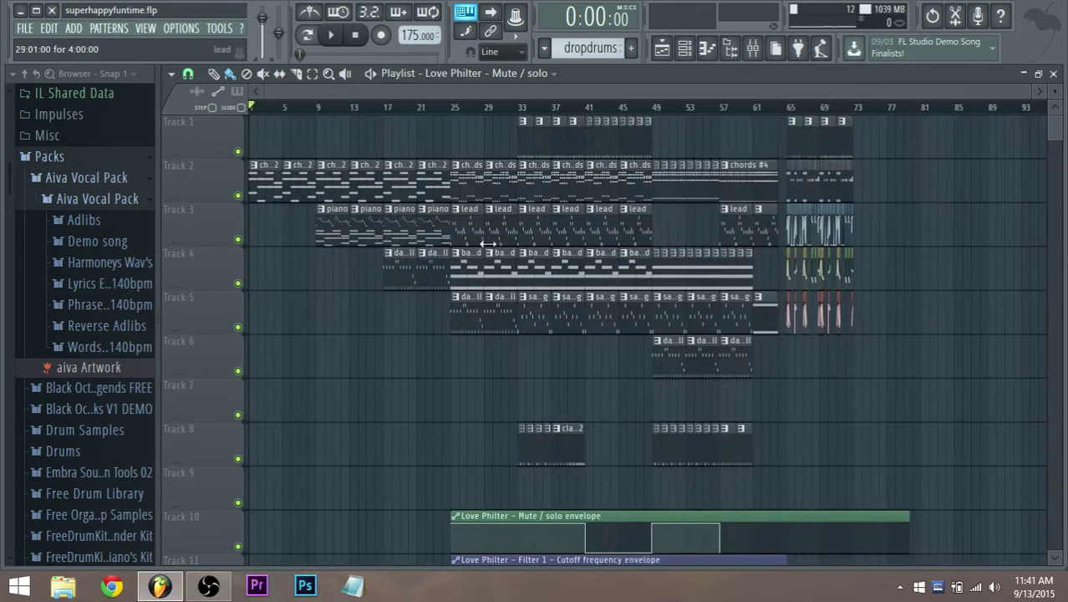
{"action": "scroll", "coordinate": [551, 262], "scroll_direction": "up", "scroll_amount": 1}
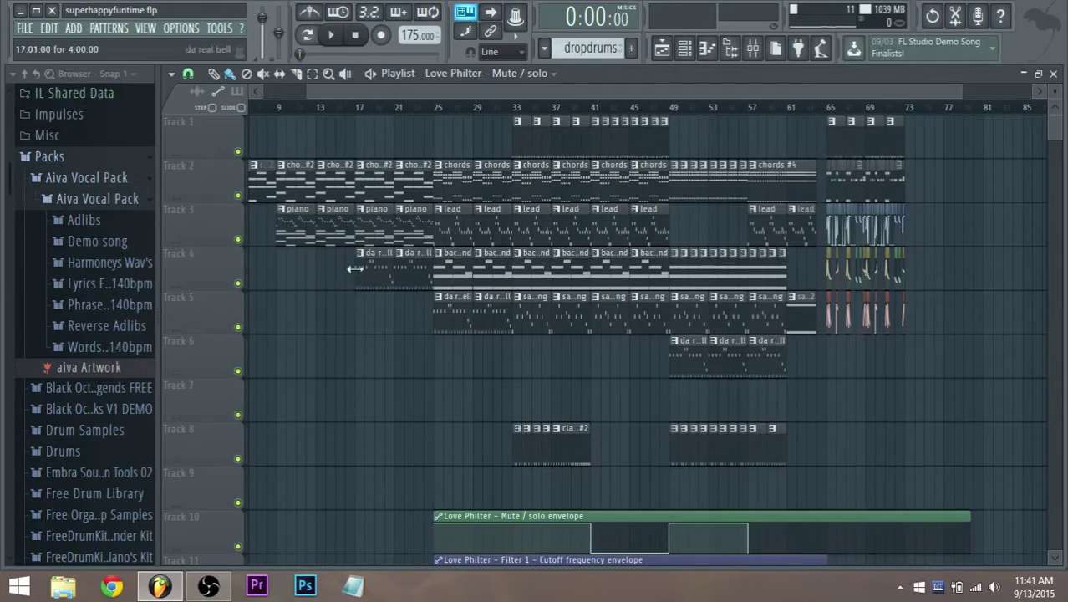
{"action": "scroll", "coordinate": [355, 268], "scroll_direction": "down", "scroll_amount": 1}
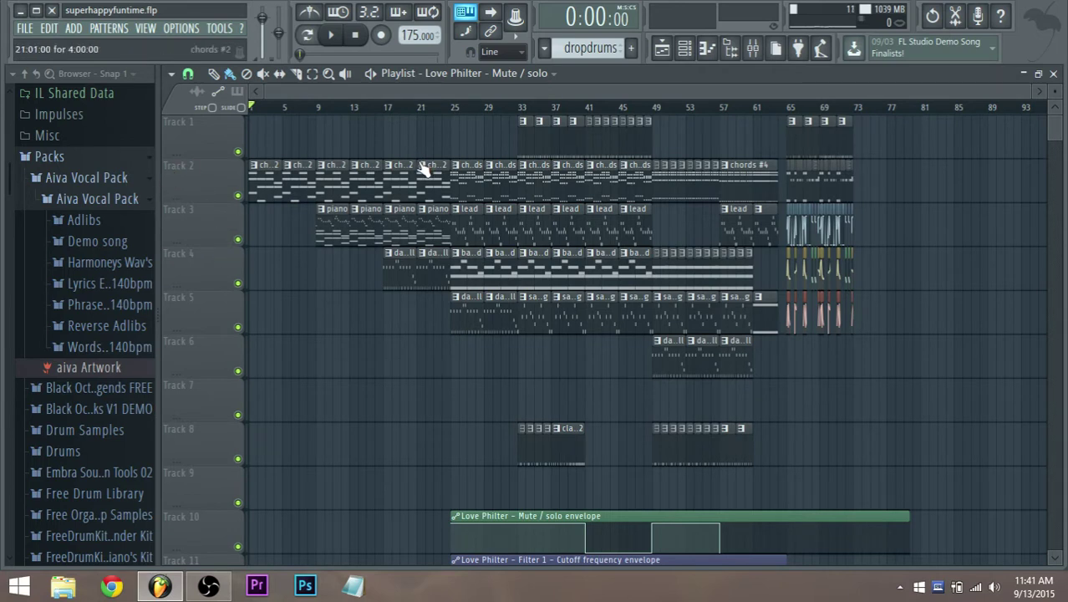
{"action": "left_click", "coordinate": [333, 37]}
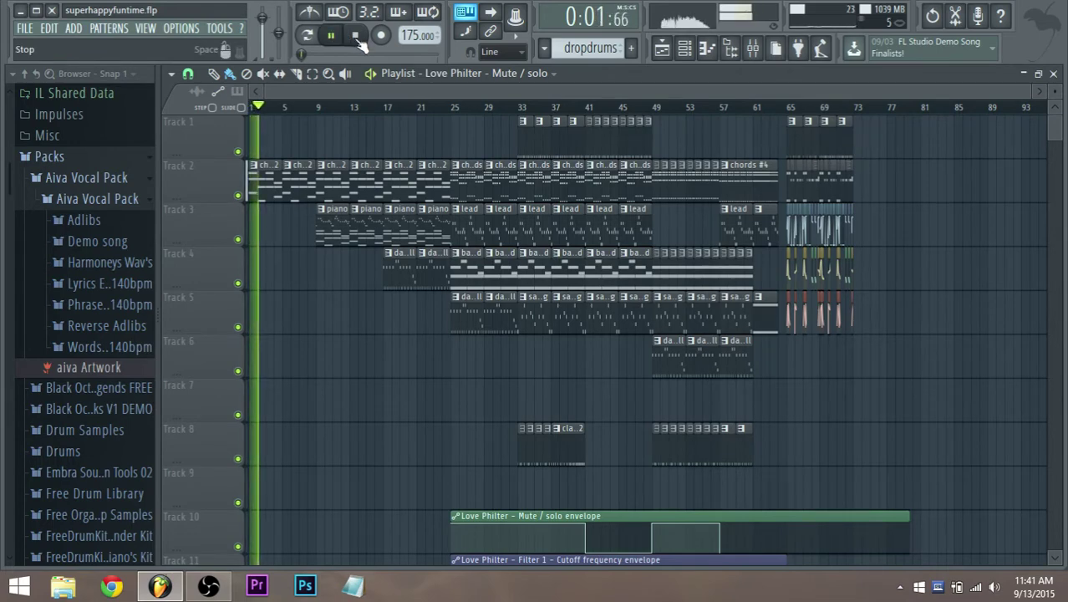
{"action": "left_click", "coordinate": [208, 585]}
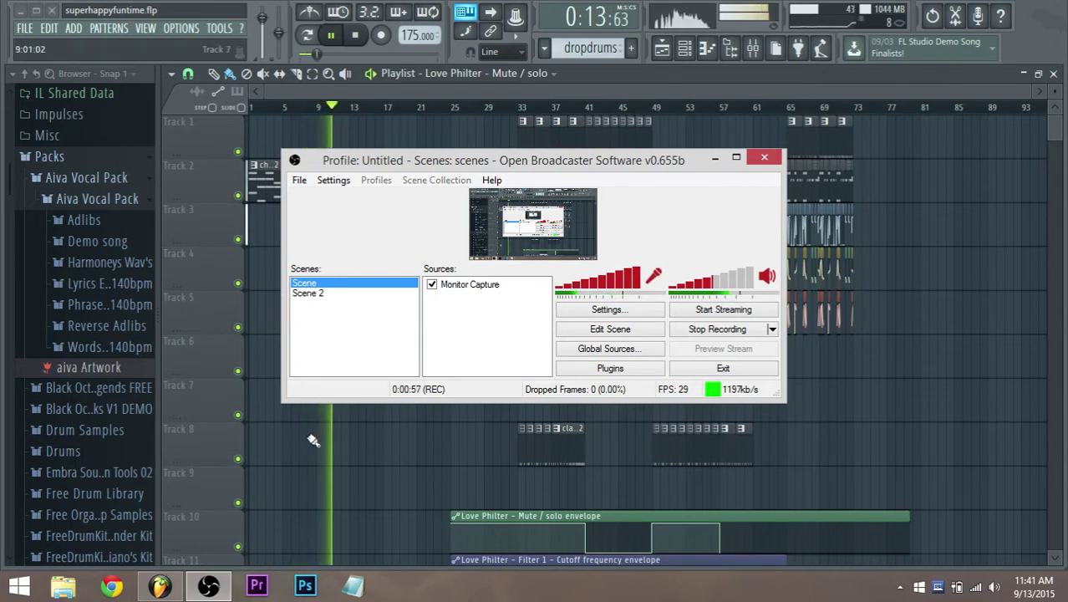
{"action": "left_click", "coordinate": [353, 135]}
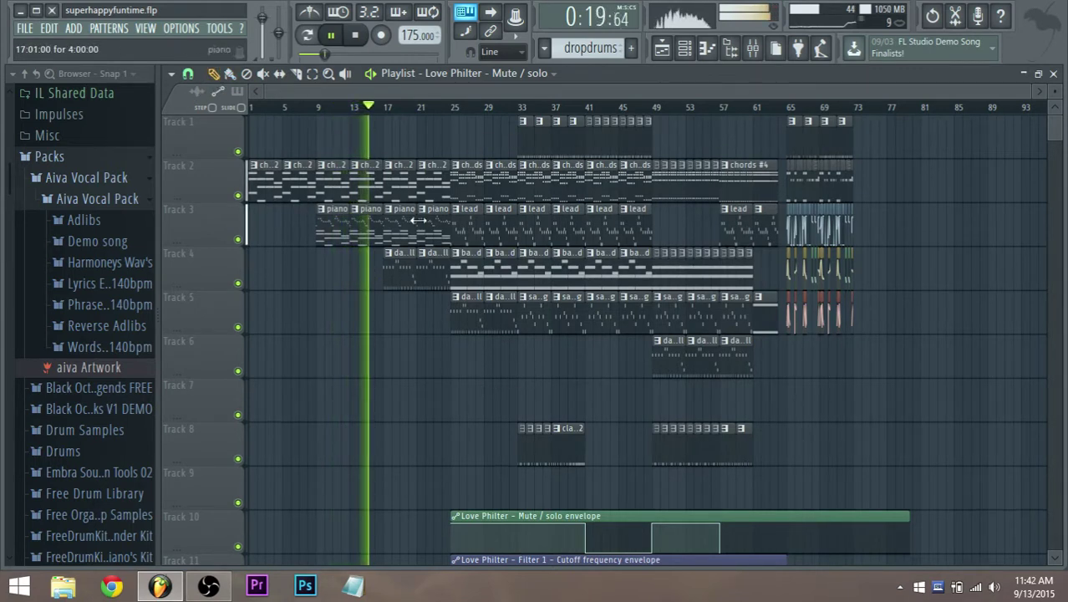
{"action": "scroll", "coordinate": [532, 239], "scroll_direction": "up", "scroll_amount": 1}
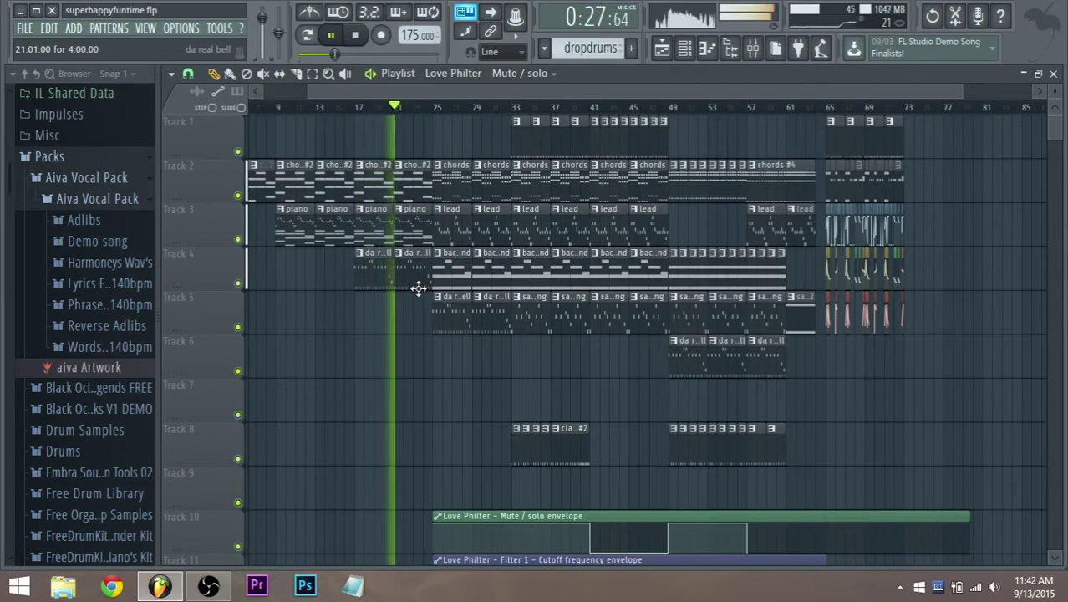
{"action": "scroll", "coordinate": [417, 287], "scroll_direction": "up", "scroll_amount": 1}
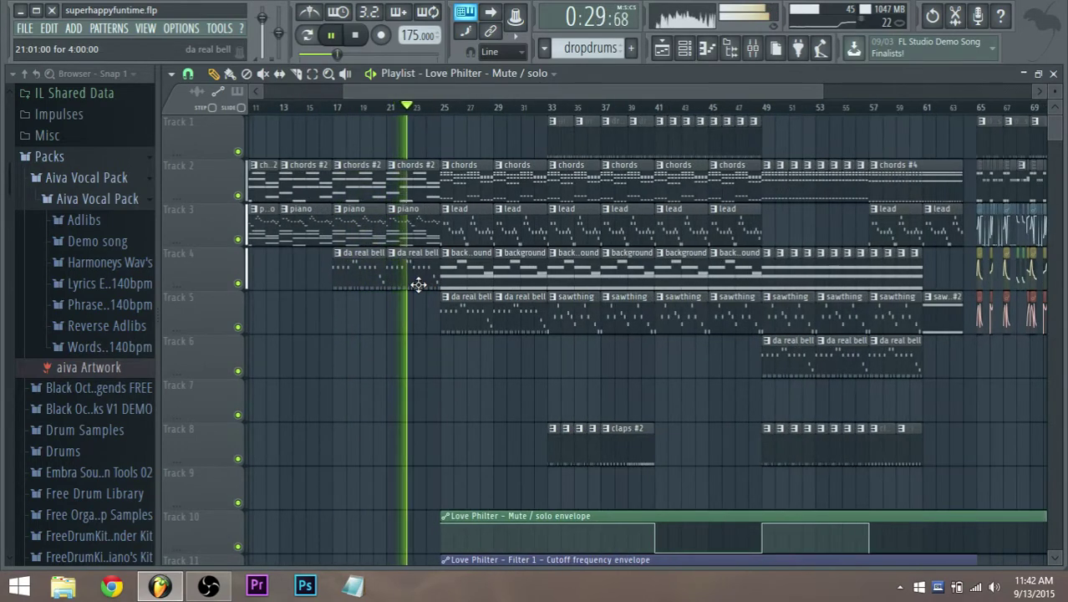
{"action": "scroll", "coordinate": [417, 285], "scroll_direction": "up", "scroll_amount": 1}
{"action": "key", "text": "space"}
Step: Place a dropdrums #2 clip at bar 17 on Track 1 and make it a unique pattern
{"action": "left_click", "coordinate": [614, 136]}
{"action": "left_click", "coordinate": [303, 141]}
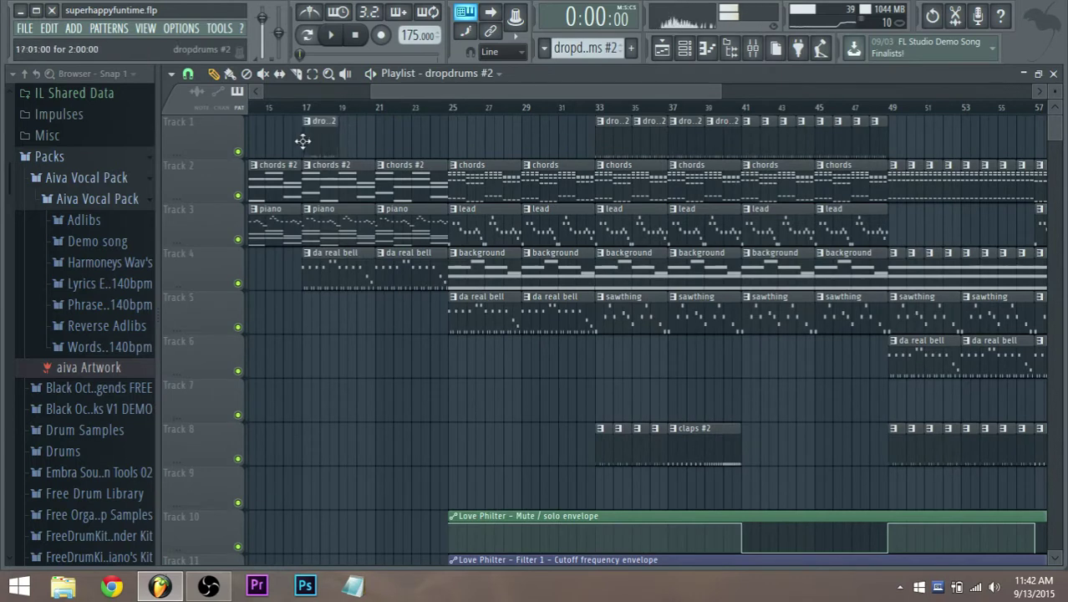
{"action": "scroll", "coordinate": [303, 141], "scroll_direction": "up", "scroll_amount": 2}
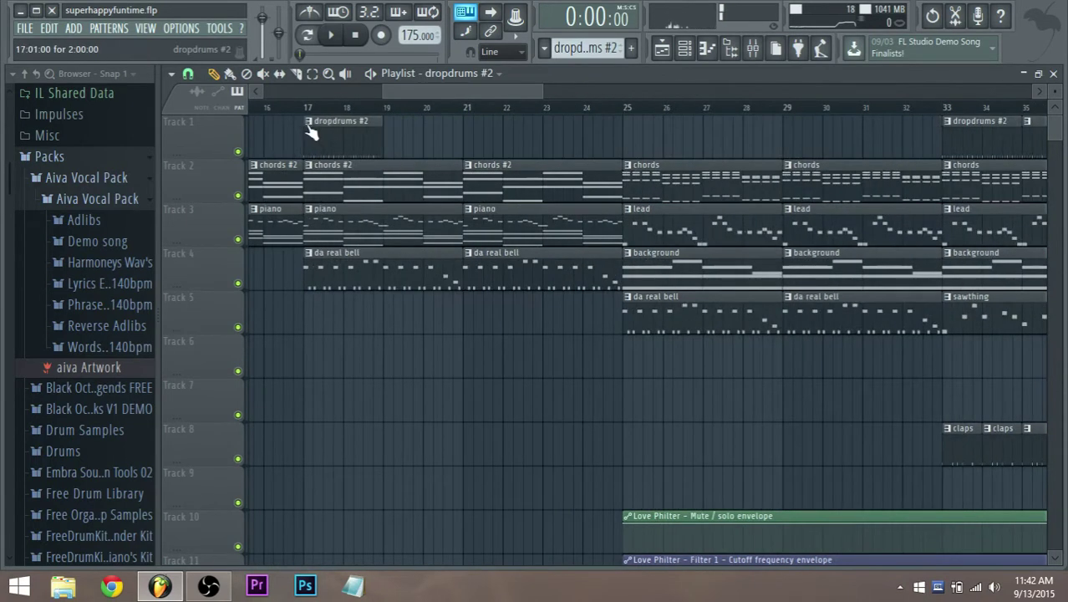
{"action": "left_click", "coordinate": [309, 121]}
{"action": "left_click", "coordinate": [339, 209]}
Step: Open the new drum pattern, play it in pattern mode, and clear all hits from the VDUB2 snare channel
{"action": "double_click", "coordinate": [322, 151]}
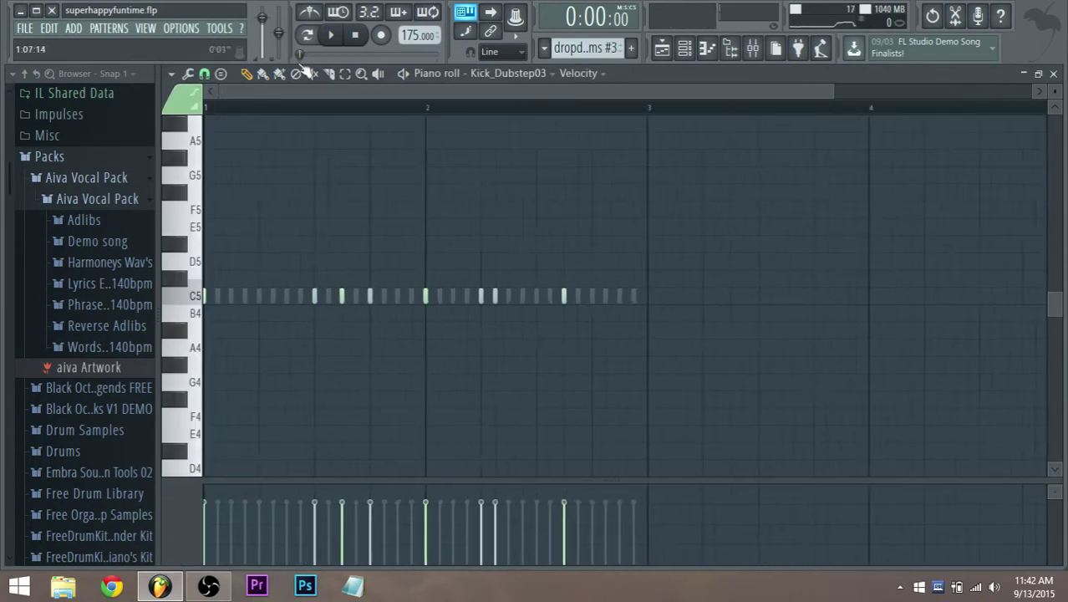
{"action": "left_click", "coordinate": [308, 36]}
{"action": "key", "text": "space"}
{"action": "left_click", "coordinate": [682, 48]}
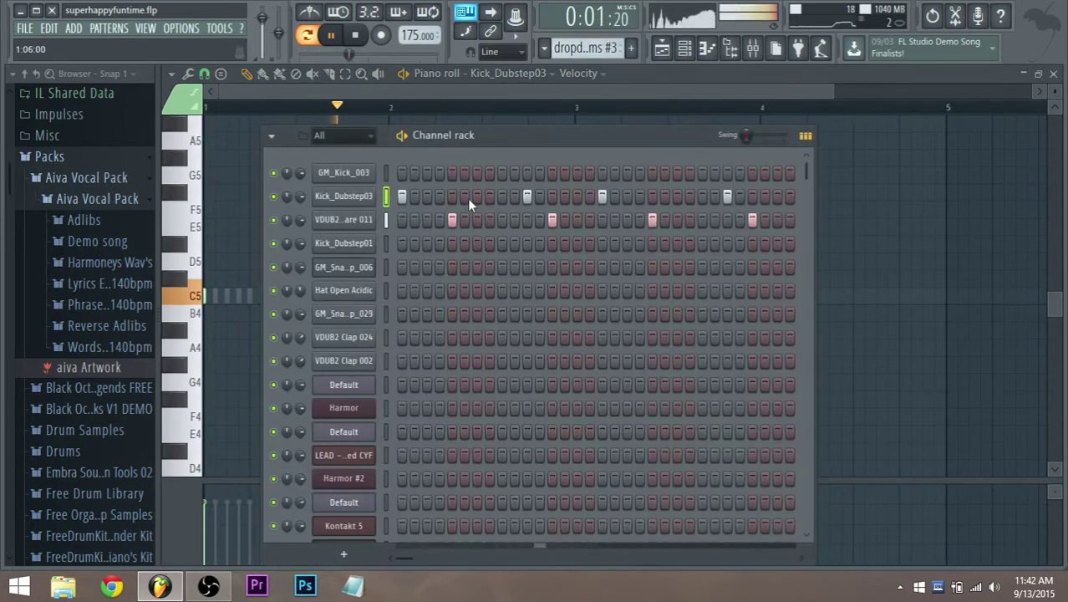
{"action": "left_click_drag", "start_coordinate": [452, 221], "coordinate": [811, 244]}
{"action": "key", "text": "space"}
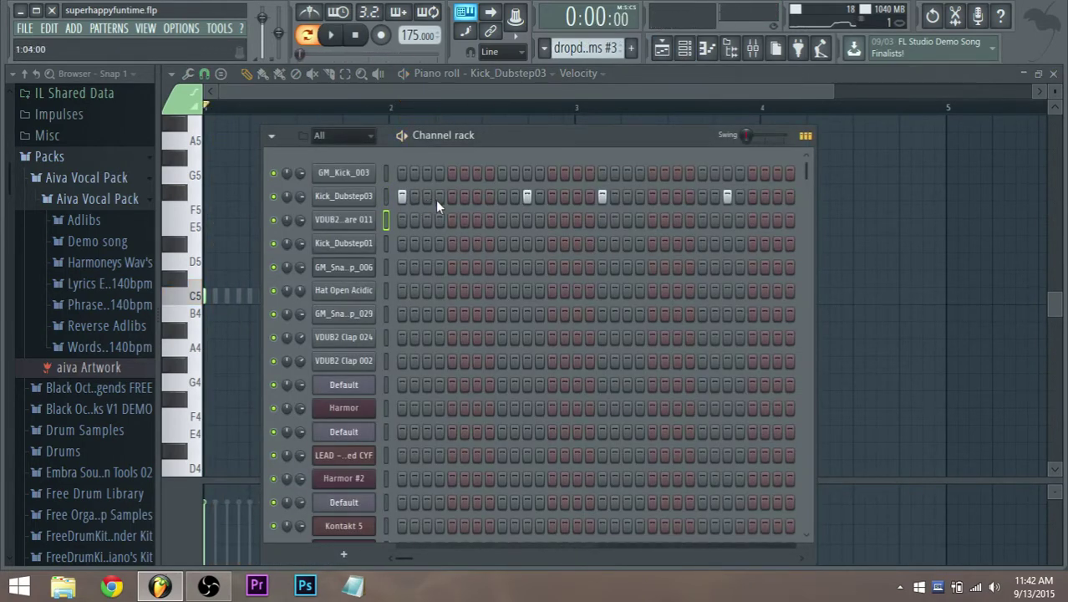
Step: Add a Kick_Dubstep03 hit on step 4 and a VDUB2 snare hit on step 9, auditioning the pattern
{"action": "left_click", "coordinate": [435, 200]}
{"action": "key", "text": "space"}
{"action": "key", "text": "space"}
{"action": "left_click", "coordinate": [436, 200]}
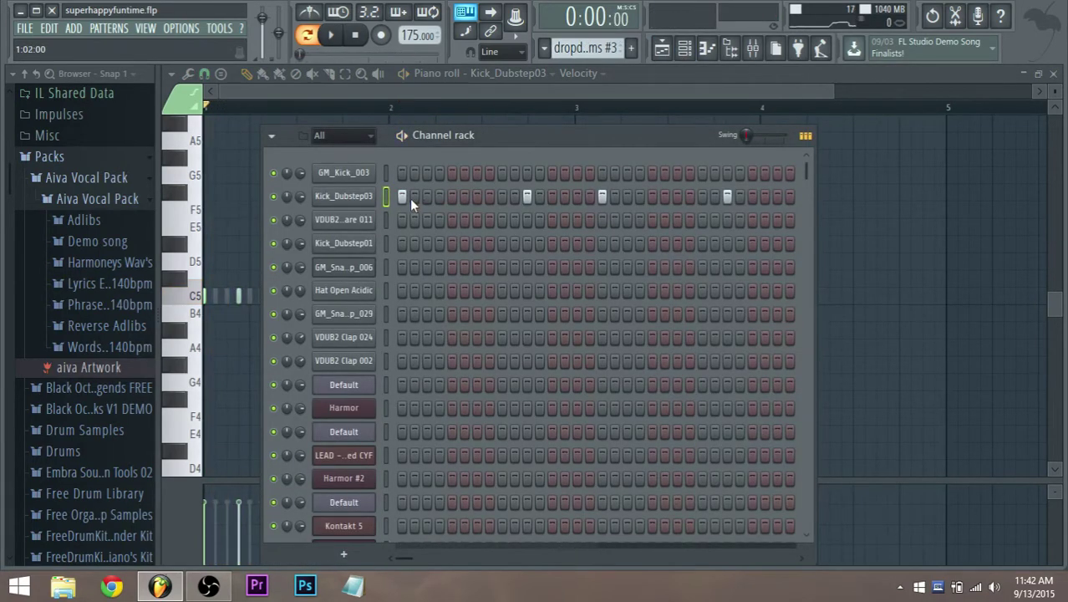
{"action": "left_click", "coordinate": [437, 200]}
{"action": "key", "text": "space"}
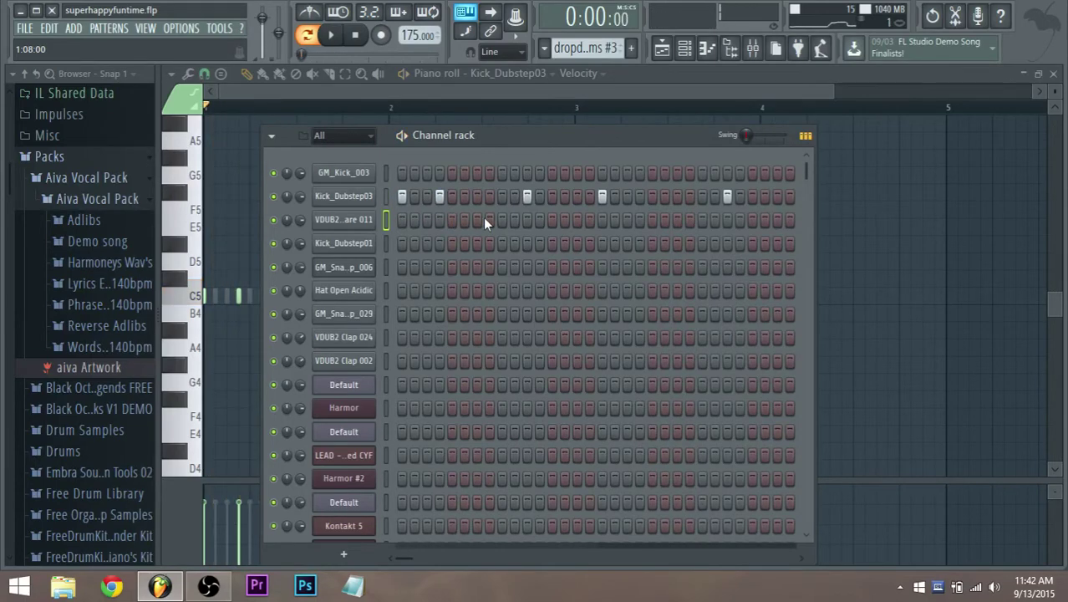
{"action": "left_click", "coordinate": [499, 221]}
{"action": "key", "text": "space"}
Step: Open the Kick_Dubstep03 channel settings, audition the sample, and try a quick fade-out on it
{"action": "left_click", "coordinate": [343, 196]}
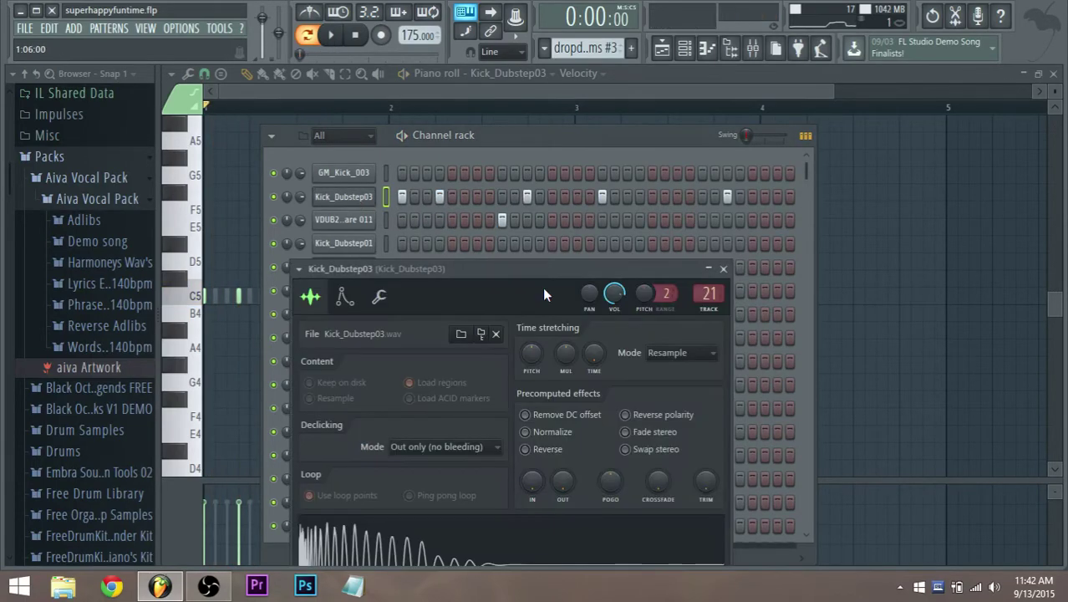
{"action": "left_click_drag", "start_coordinate": [496, 299], "coordinate": [471, 128]}
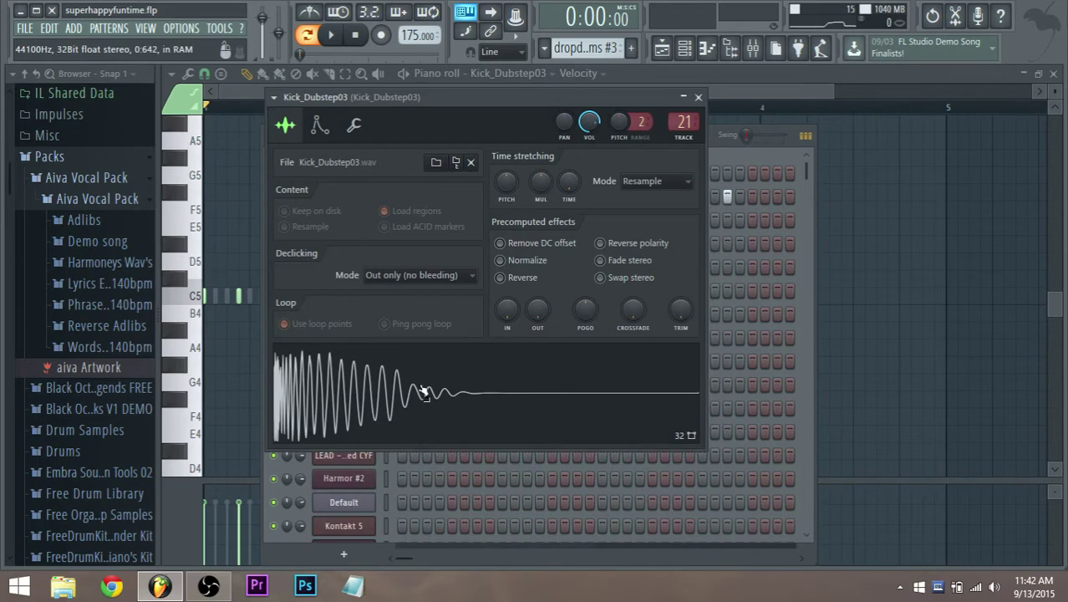
{"action": "left_click", "coordinate": [425, 393]}
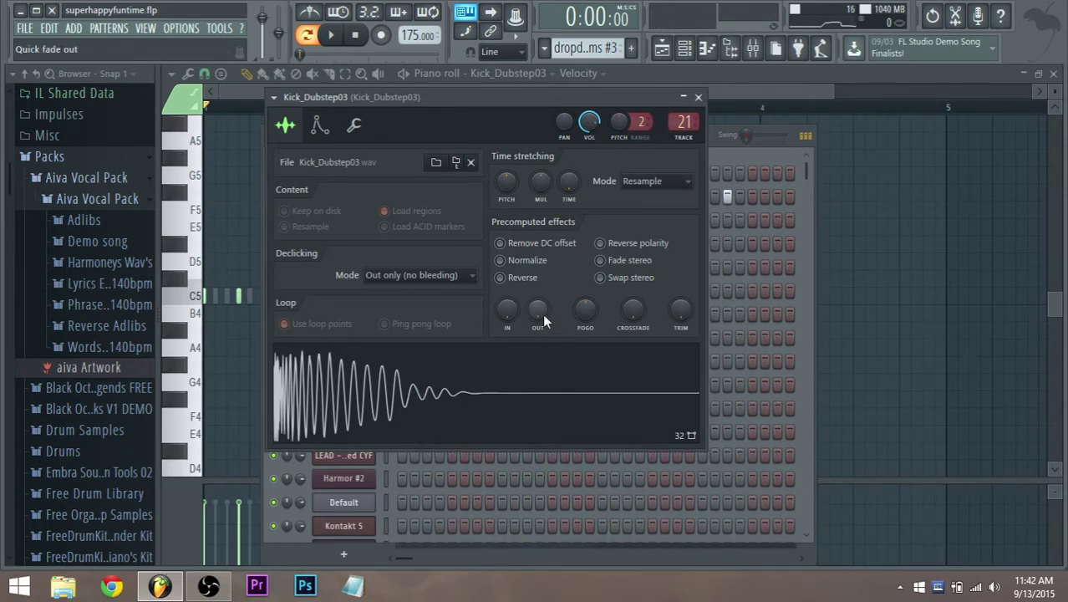
{"action": "left_click", "coordinate": [529, 405]}
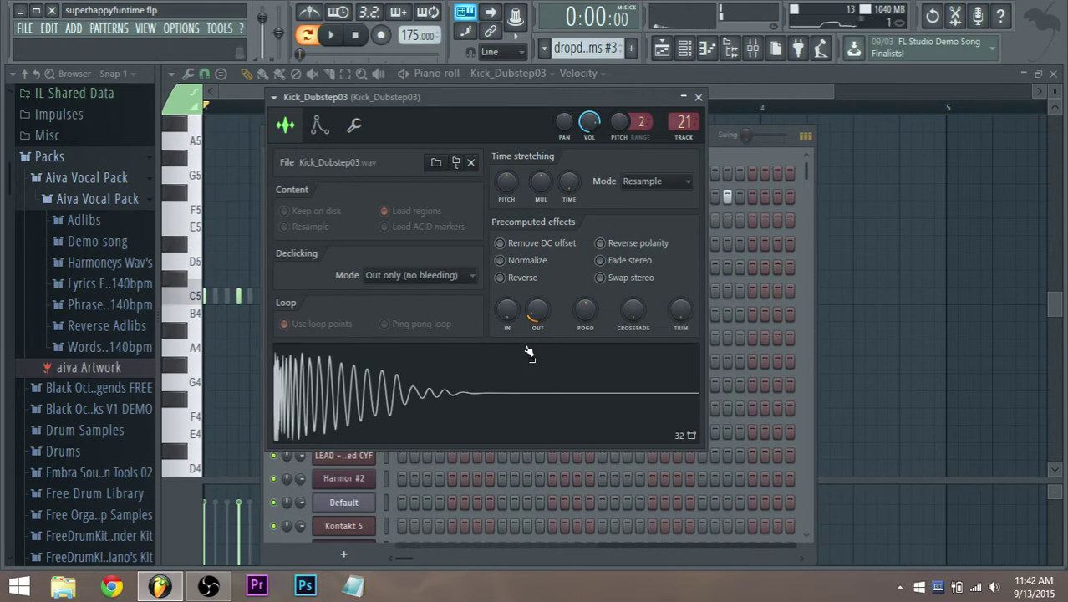
{"action": "left_click_drag", "start_coordinate": [535, 319], "coordinate": [536, 319]}
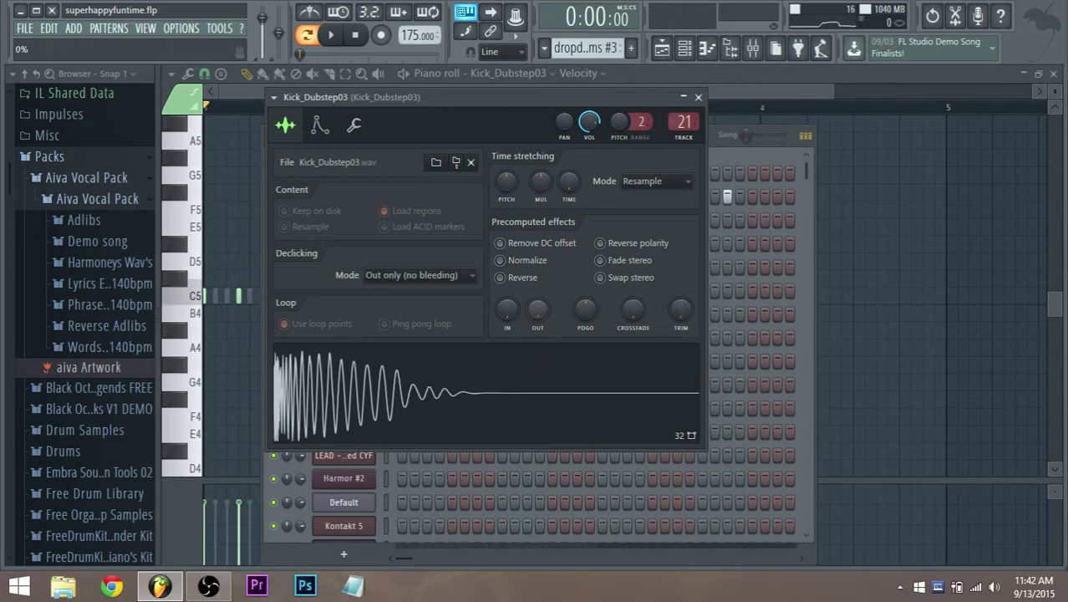
Step: Shape the Kick_Dubstep03 volume envelope with no attack and a short release, auditioning the kick on C5
{"action": "left_click", "coordinate": [320, 127]}
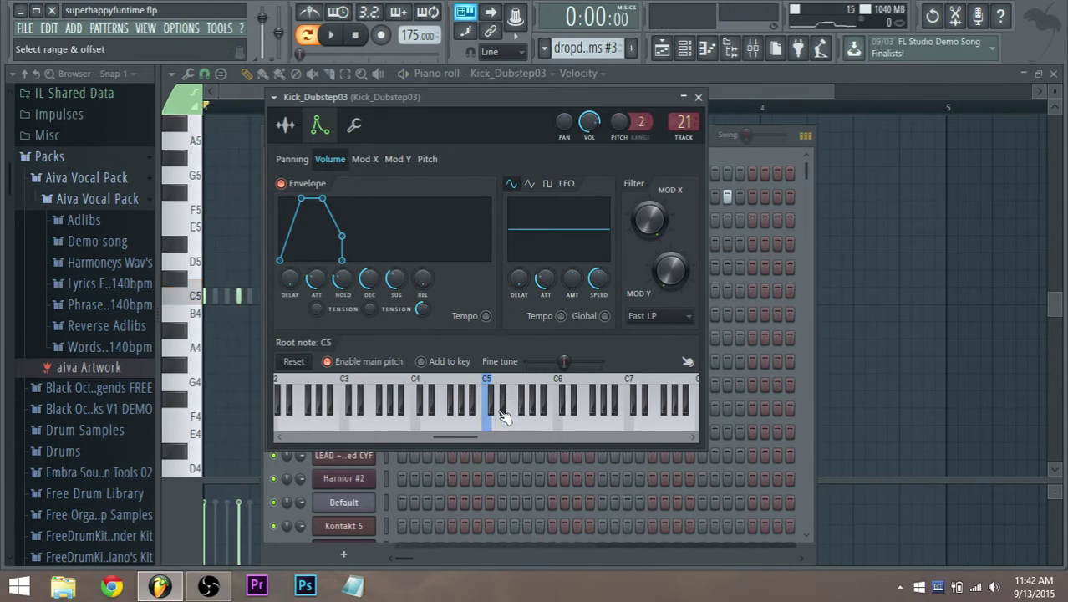
{"action": "right_click", "coordinate": [425, 292]}
{"action": "left_click", "coordinate": [451, 297]}
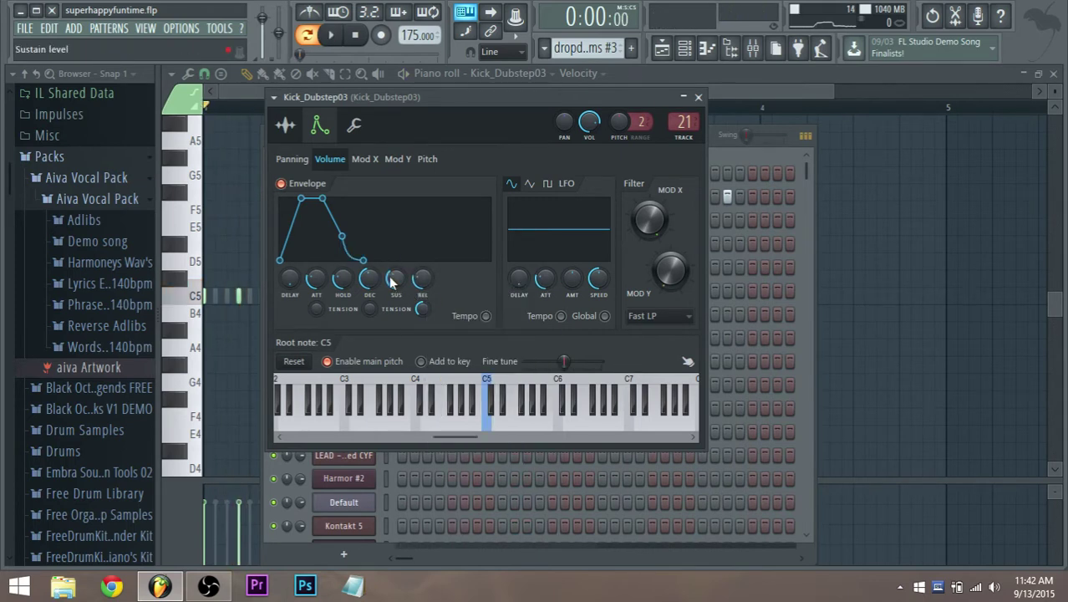
{"action": "key", "text": "z"}
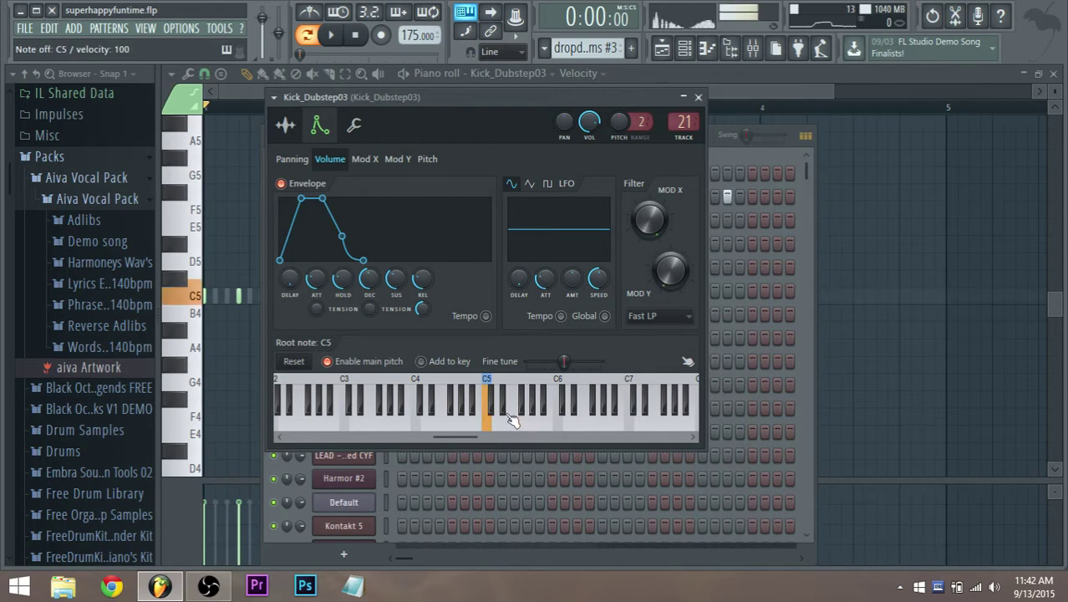
{"action": "left_click_drag", "start_coordinate": [305, 209], "coordinate": [290, 209]}
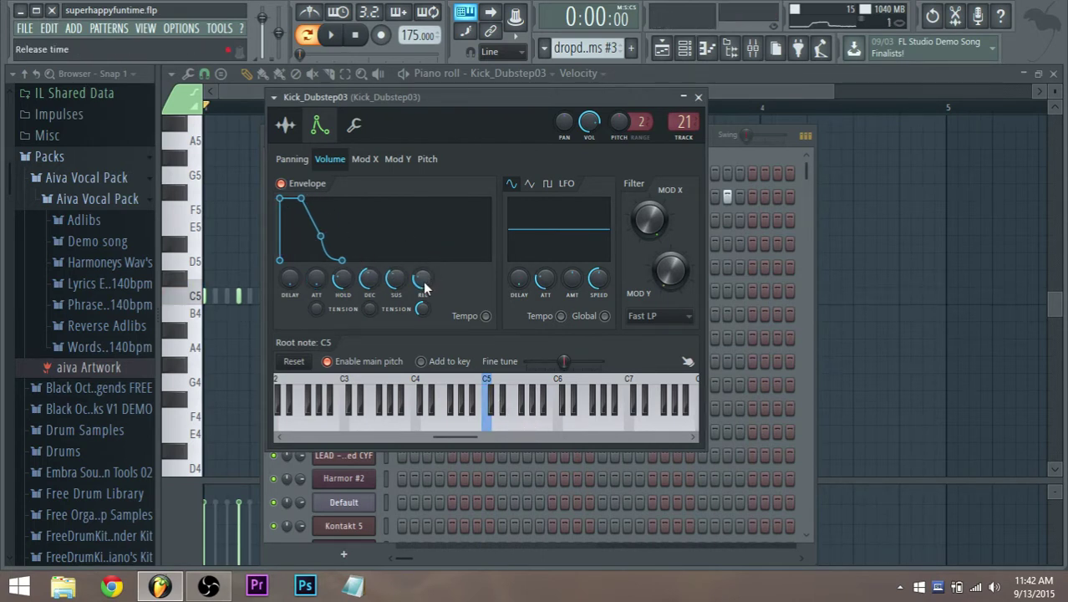
{"action": "key", "text": "z"}
{"action": "left_click_drag", "start_coordinate": [424, 282], "coordinate": [424, 272]}
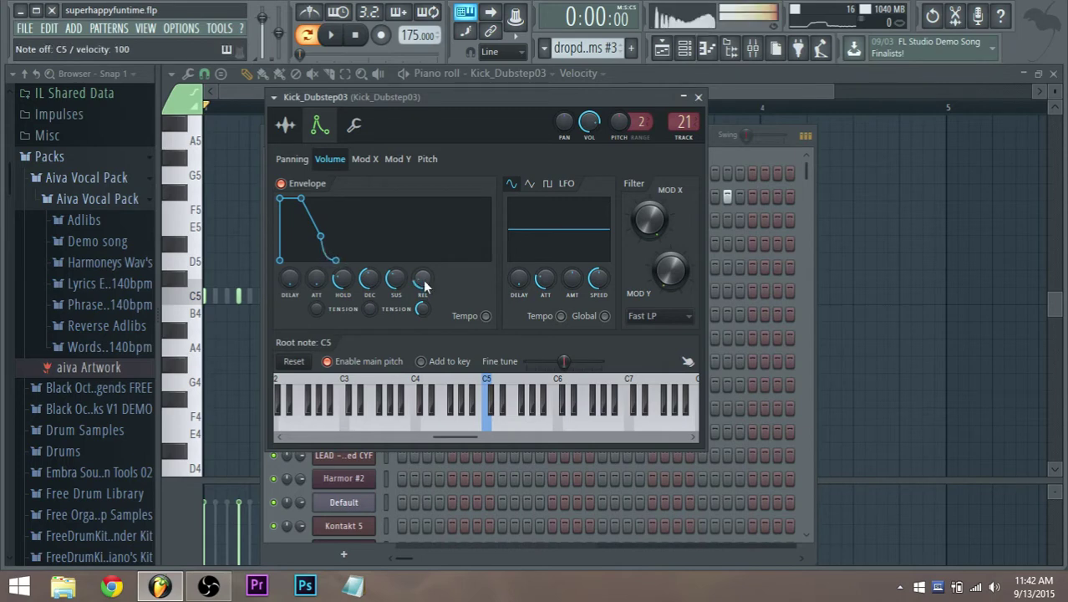
{"action": "key", "text": "z"}
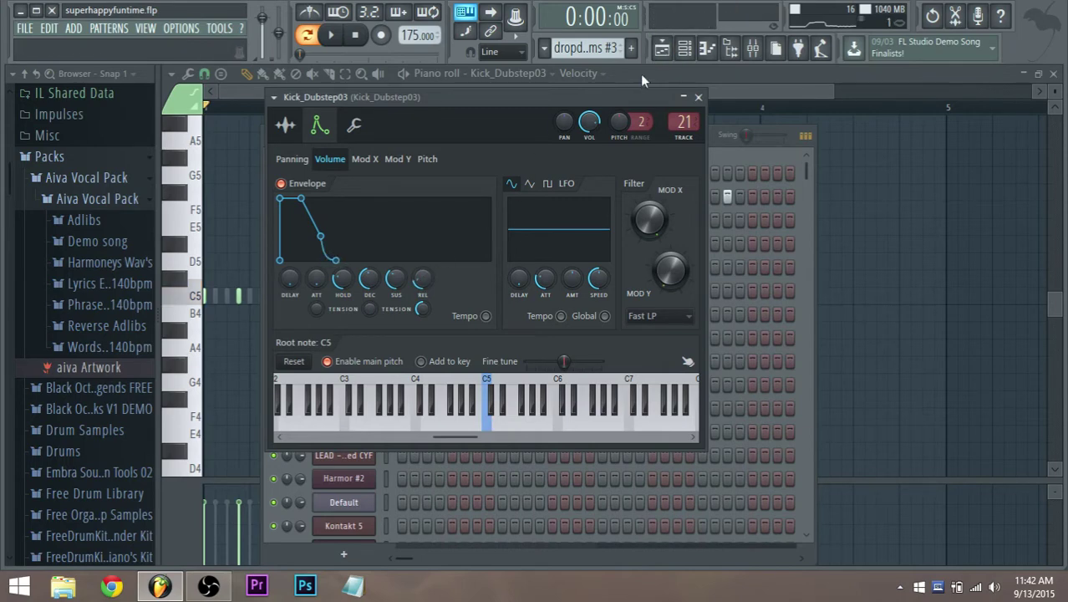
Step: Remove the Kick_Dubstep03 hit on step 4 in the channel rack and play the pattern with the metronome on
{"action": "left_click", "coordinate": [630, 72]}
{"action": "left_click", "coordinate": [687, 50]}
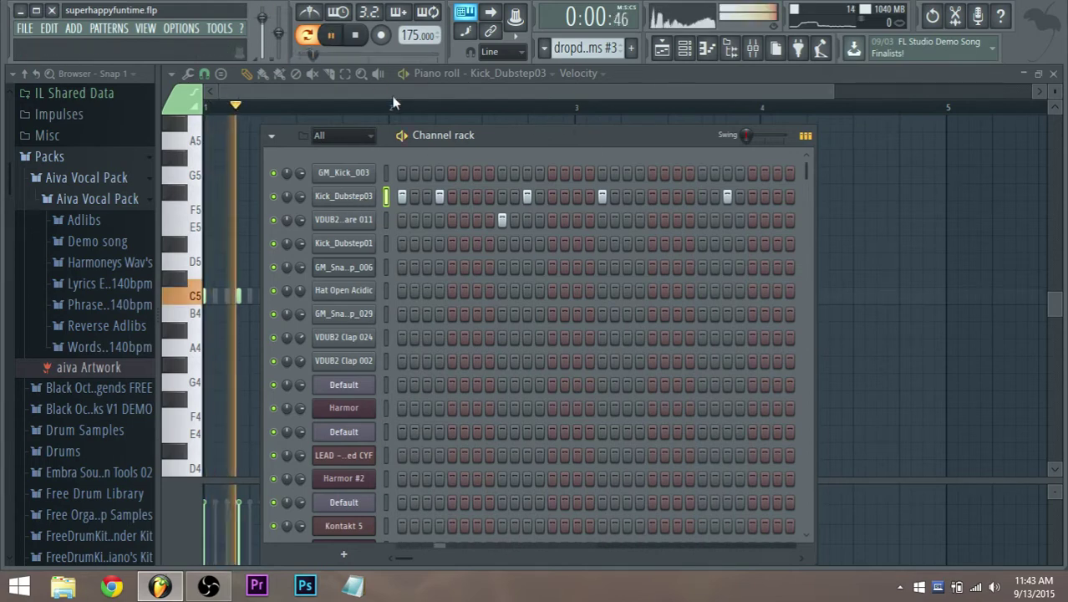
{"action": "left_click", "coordinate": [440, 195]}
{"action": "key", "text": "space"}
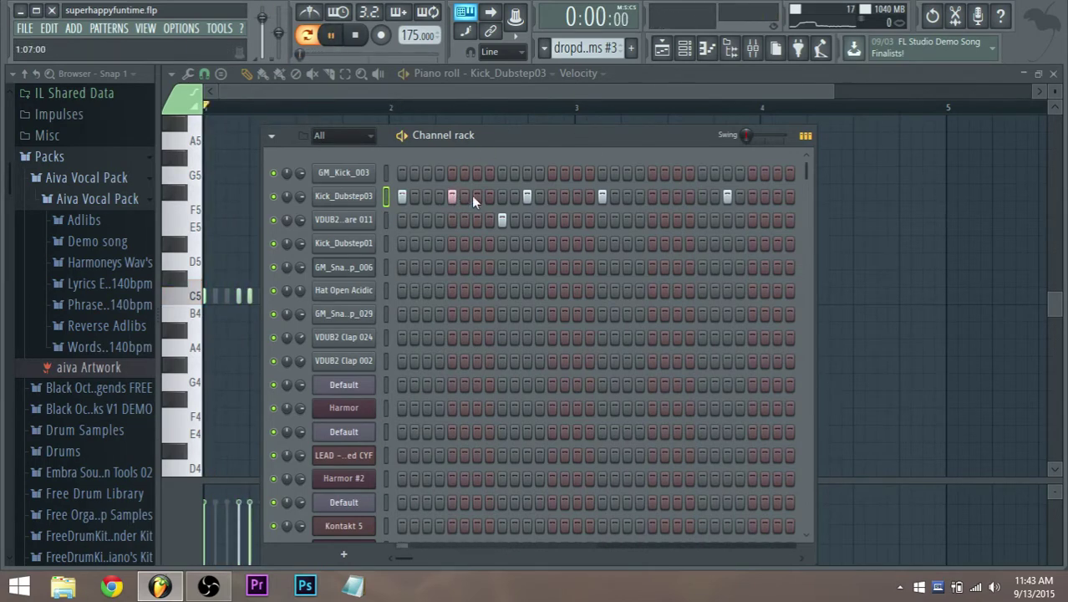
{"action": "key", "text": "space"}
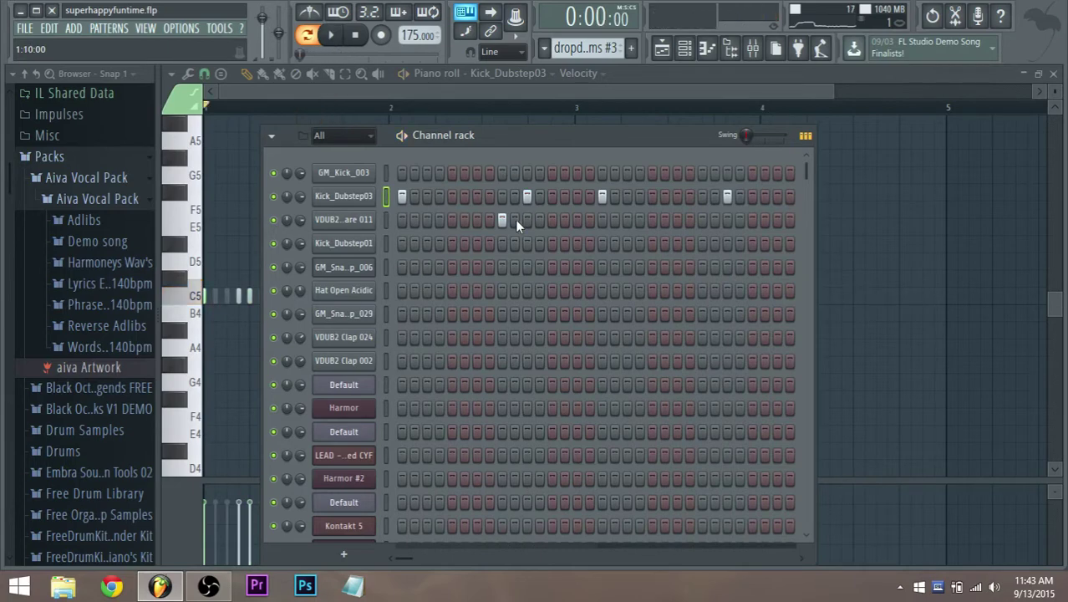
{"action": "key", "text": "space"}
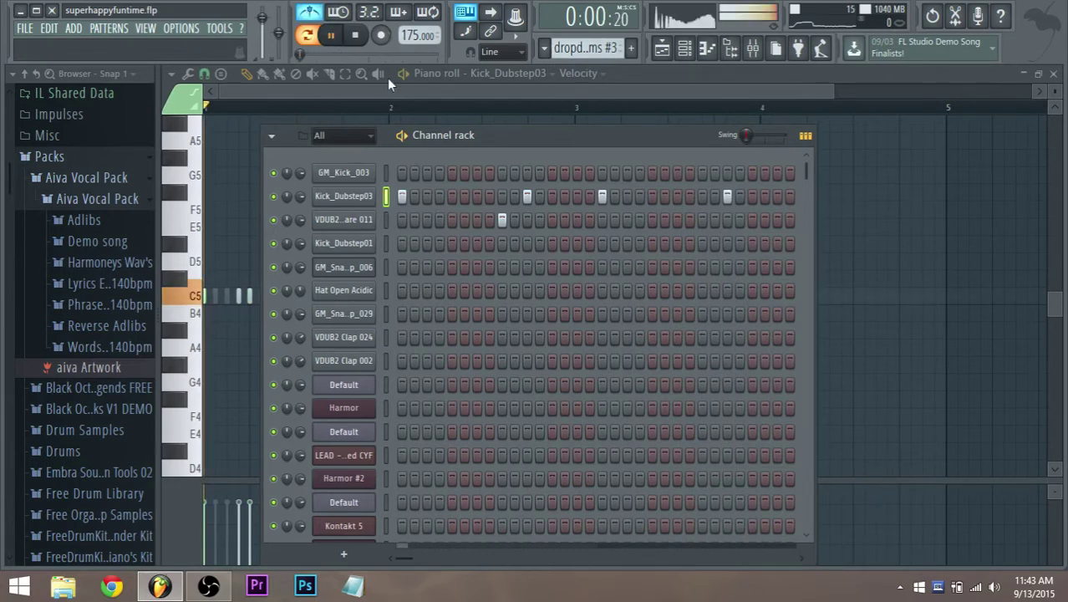
{"action": "key", "text": "space"}
Step: Add a Kick_Dubstep03 hit on step 7, remove the one on step 11, and try an extra hit on step 4
{"action": "left_click", "coordinate": [439, 196]}
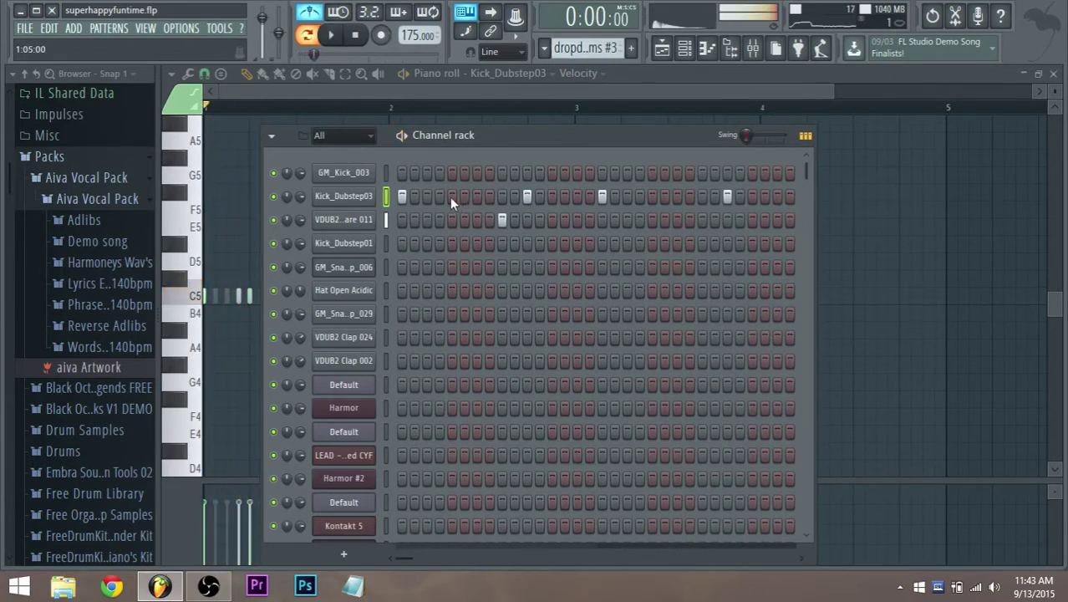
{"action": "key", "text": "space"}
{"action": "left_click", "coordinate": [477, 195]}
{"action": "left_click", "coordinate": [527, 196]}
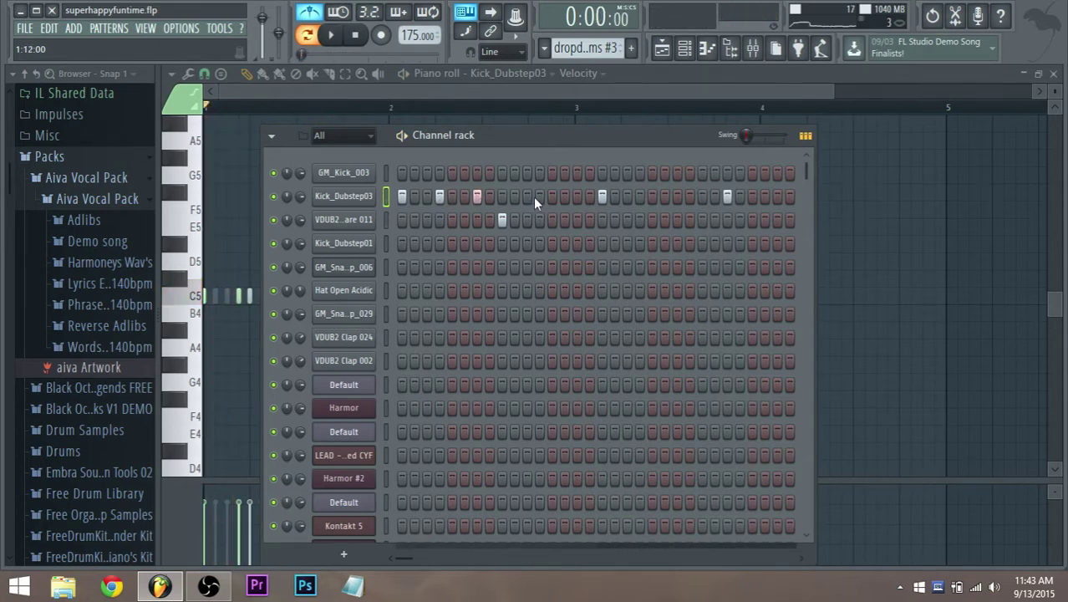
{"action": "key", "text": "space"}
{"action": "key", "text": "space"}
{"action": "left_click", "coordinate": [441, 196]}
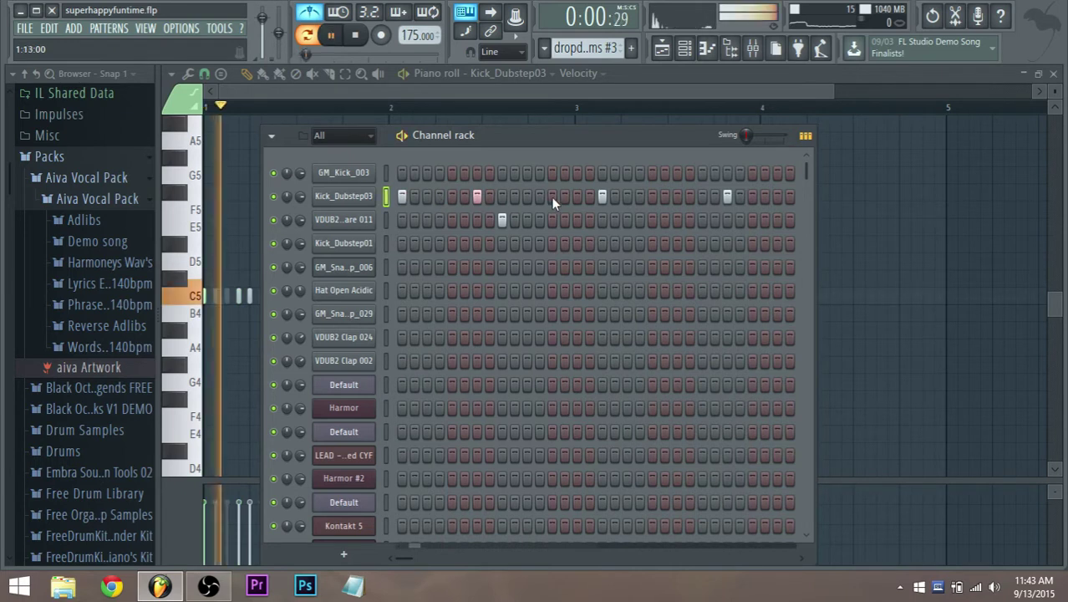
Step: Remove the Kick_Dubstep03 hits on steps 17 and 27, add a VDUB2 Snare 011 hit on step 25, and replay the pattern
{"action": "left_click", "coordinate": [604, 197]}
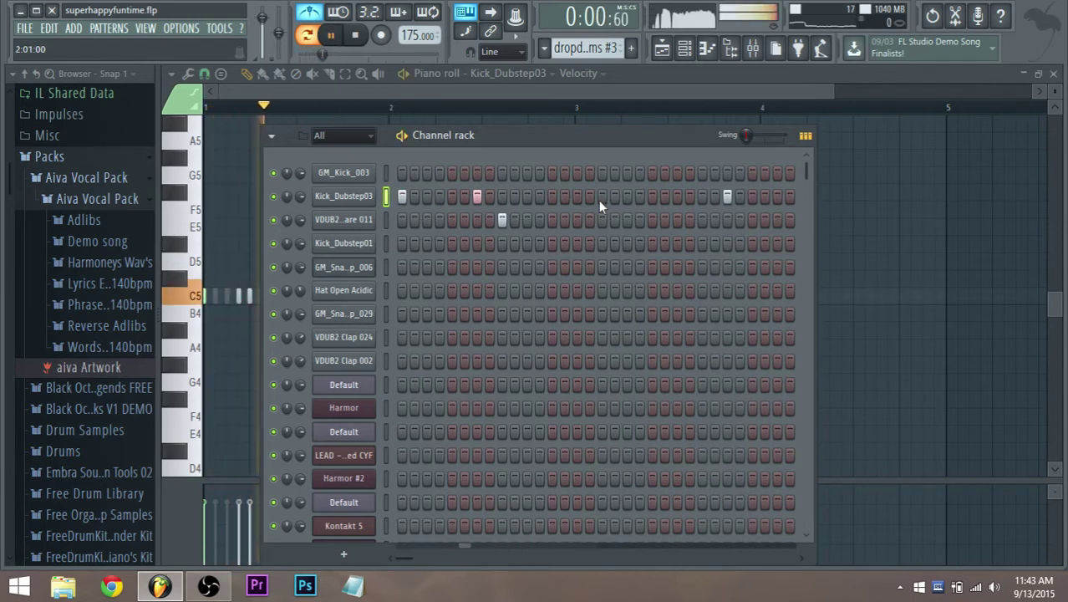
{"action": "key", "text": "space"}
{"action": "key", "text": "space"}
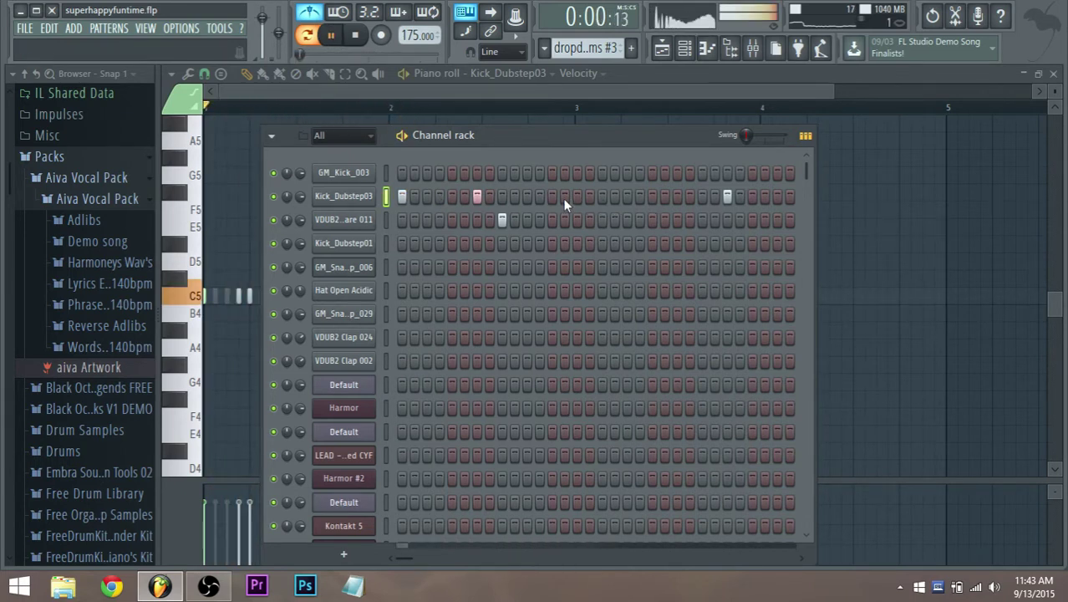
{"action": "key", "text": "space"}
{"action": "left_click", "coordinate": [727, 197]}
{"action": "key", "text": "space"}
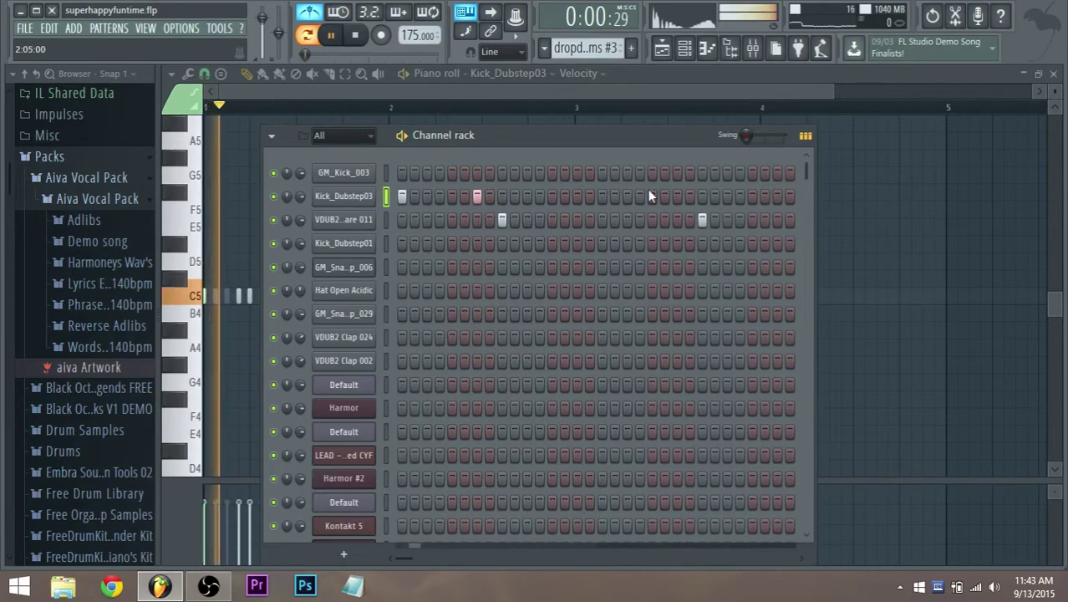
Step: Add Kick_Dubstep03 hits on steps 19, 21 and 27, and switch on Cut itself for that channel
{"action": "left_click", "coordinate": [652, 198]}
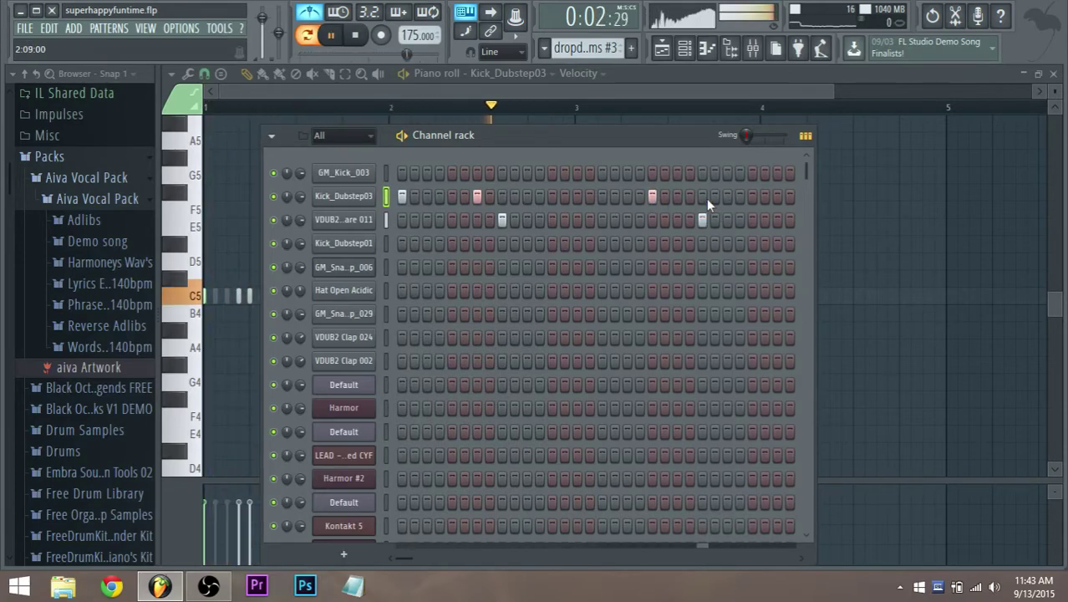
{"action": "left_click", "coordinate": [629, 196]}
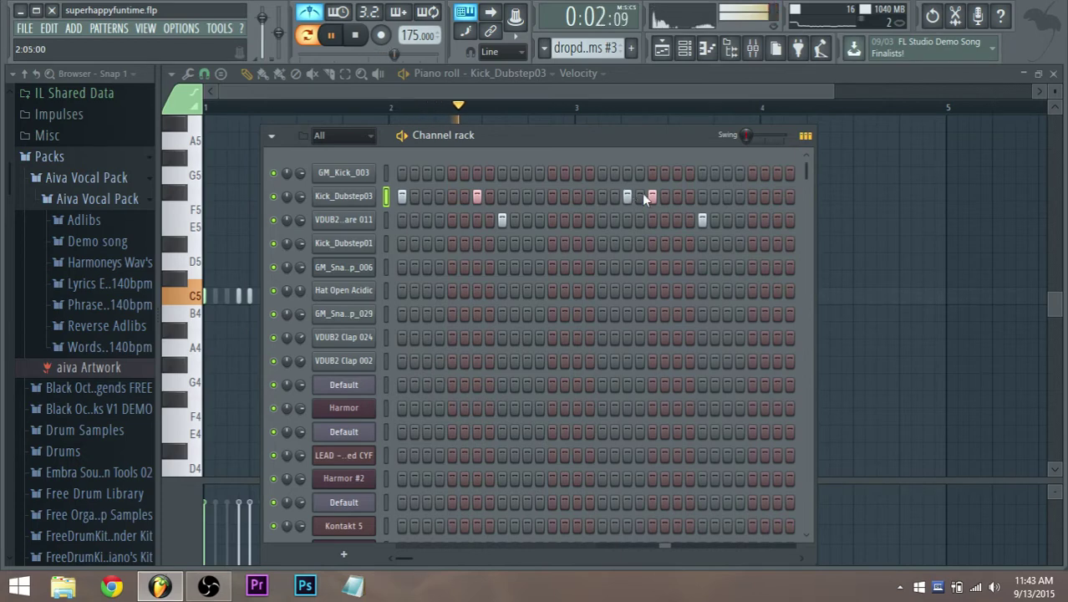
{"action": "left_click", "coordinate": [740, 197]}
{"action": "left_click", "coordinate": [728, 197]}
{"action": "left_click", "coordinate": [740, 198]}
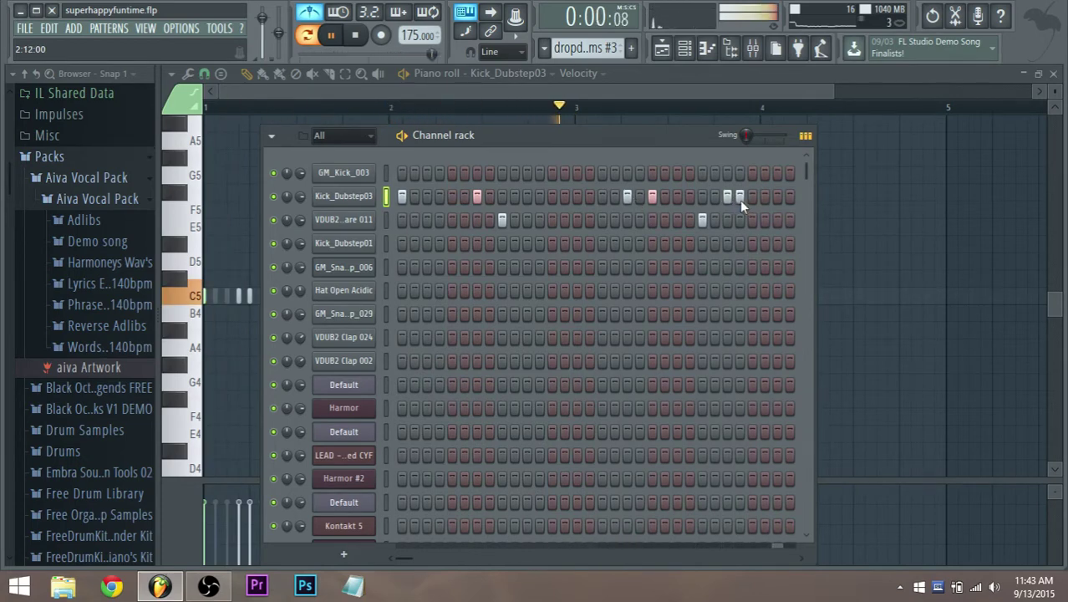
{"action": "right_click", "coordinate": [333, 201]}
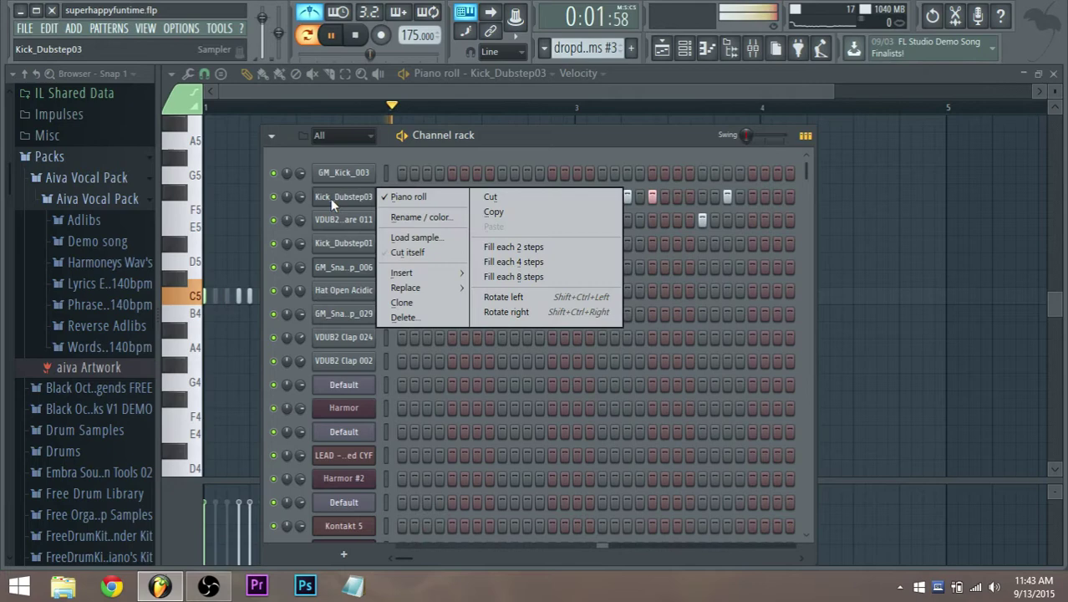
{"action": "left_click", "coordinate": [390, 255]}
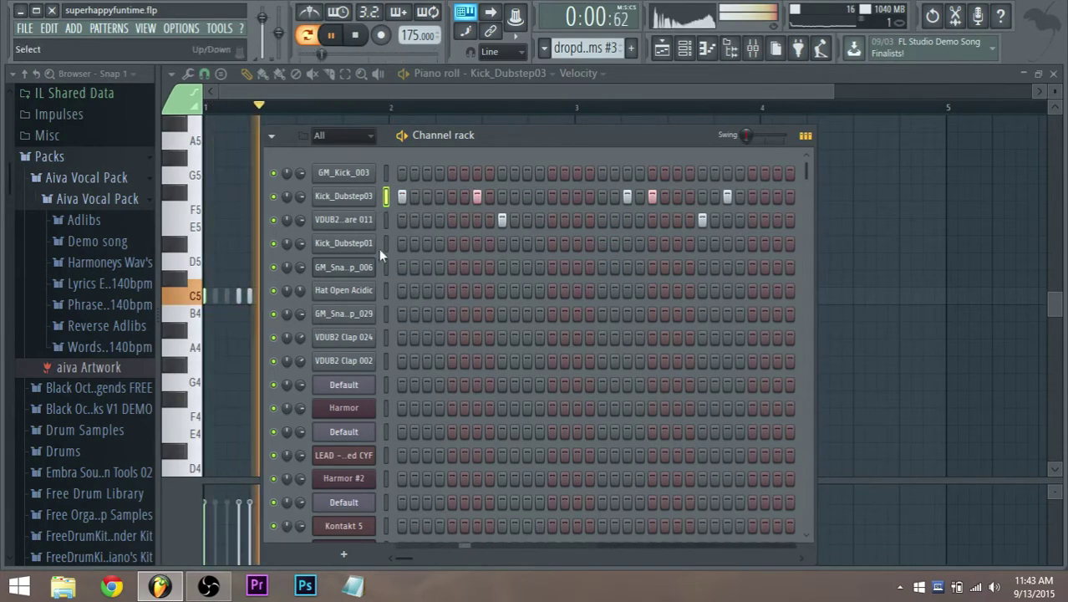
Step: Examine the VDUB2 Snare 011 sample waveform and its volume envelope with playback stopped
{"action": "left_click", "coordinate": [357, 221]}
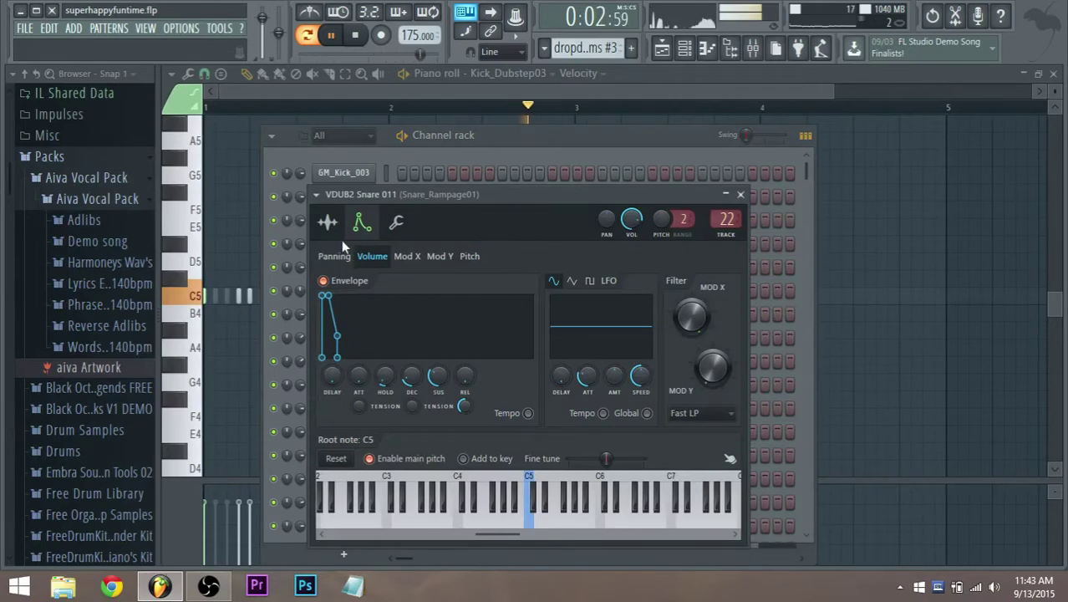
{"action": "left_click", "coordinate": [326, 221]}
{"action": "key", "text": "space"}
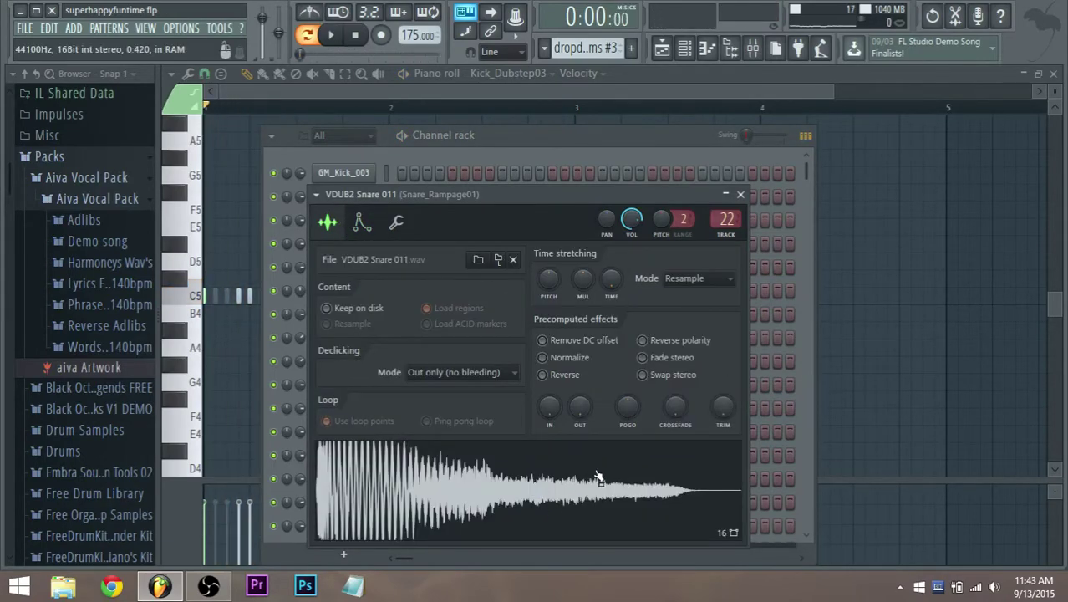
{"action": "left_click", "coordinate": [365, 221]}
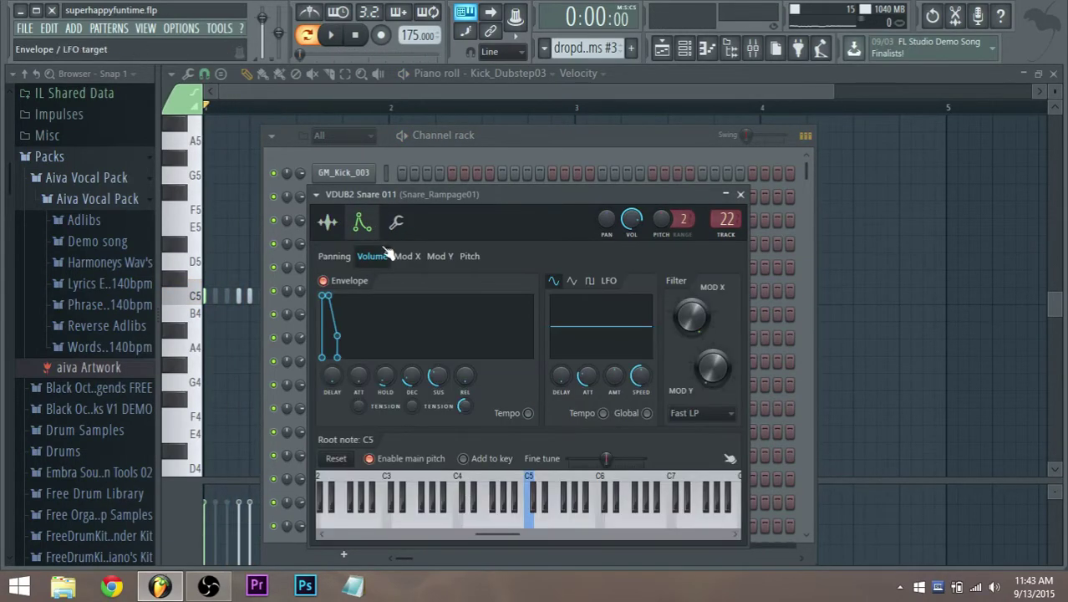
Step: Play the playlist from bar 17 and place dropdrums #3 clips on Track 1 at bars 19, 21 and 23
{"action": "left_click", "coordinate": [663, 53]}
{"action": "left_click", "coordinate": [363, 106]}
{"action": "key", "text": "space"}
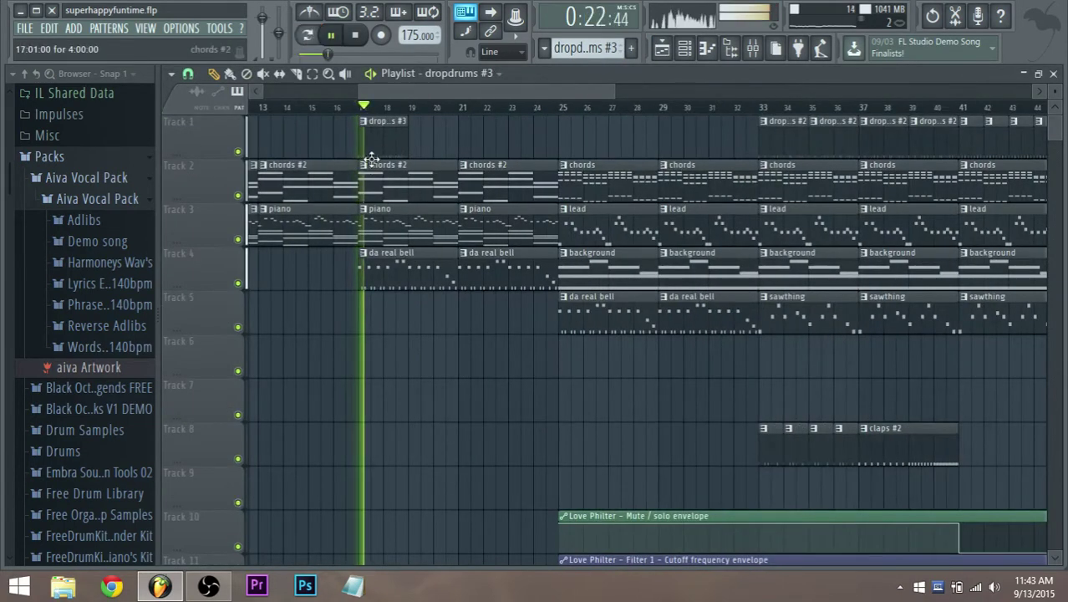
{"action": "left_click", "coordinate": [409, 141]}
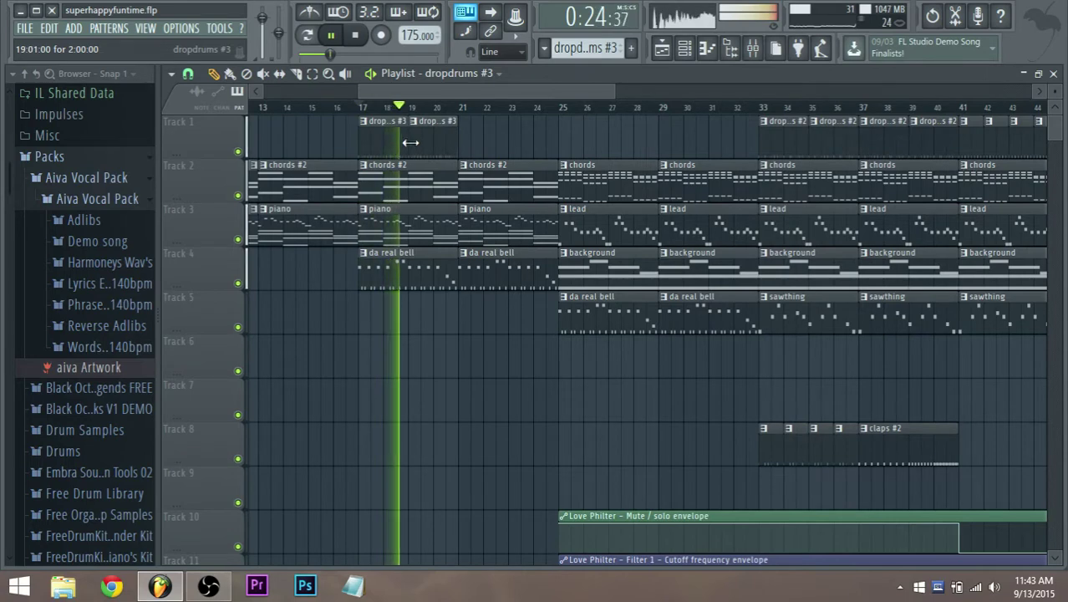
{"action": "left_click", "coordinate": [460, 137]}
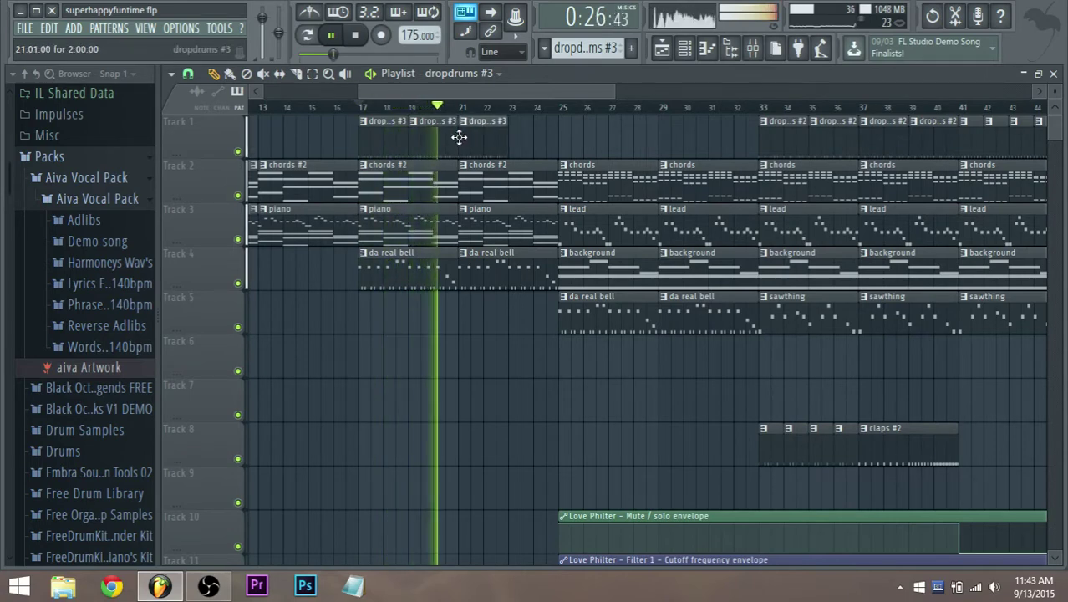
{"action": "left_click", "coordinate": [512, 138]}
{"action": "scroll", "coordinate": [517, 155], "scroll_direction": "down", "scroll_amount": 2}
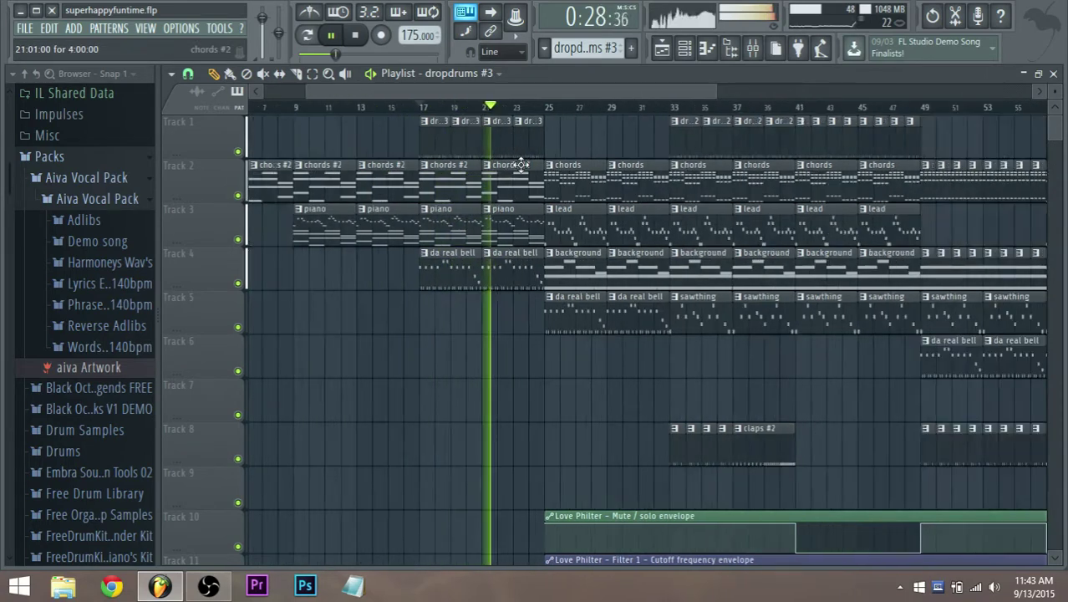
{"action": "scroll", "coordinate": [388, 187], "scroll_direction": "up", "scroll_amount": 3}
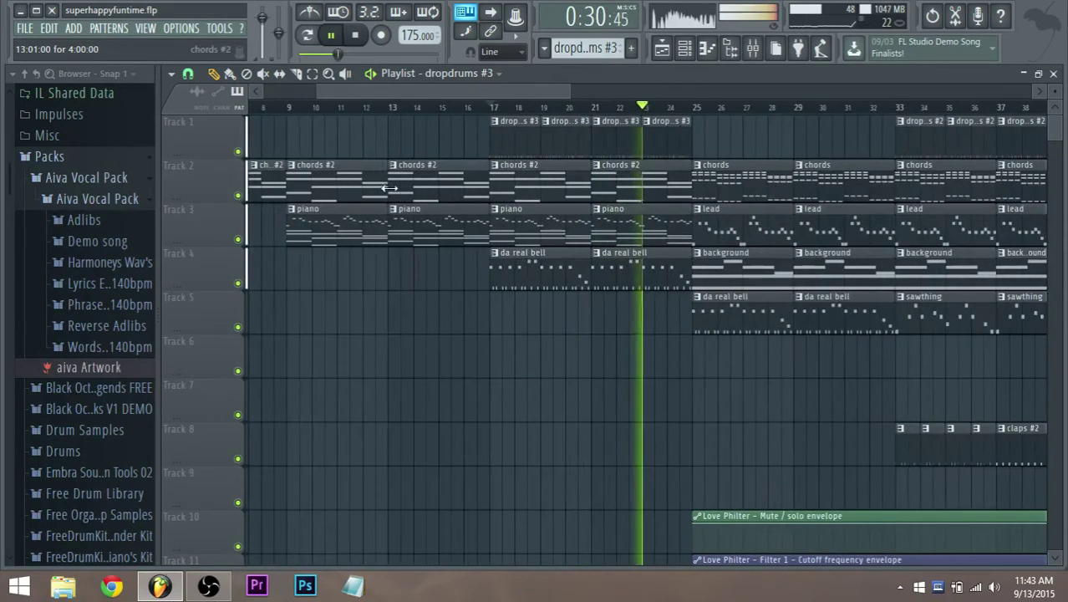
Step: Replay the song from bar 17, try a Kick_Dubstep03 hit on step 11, and place it on step 13 instead
{"action": "key", "text": "space"}
{"action": "left_click_drag", "start_coordinate": [526, 94], "coordinate": [559, 95]}
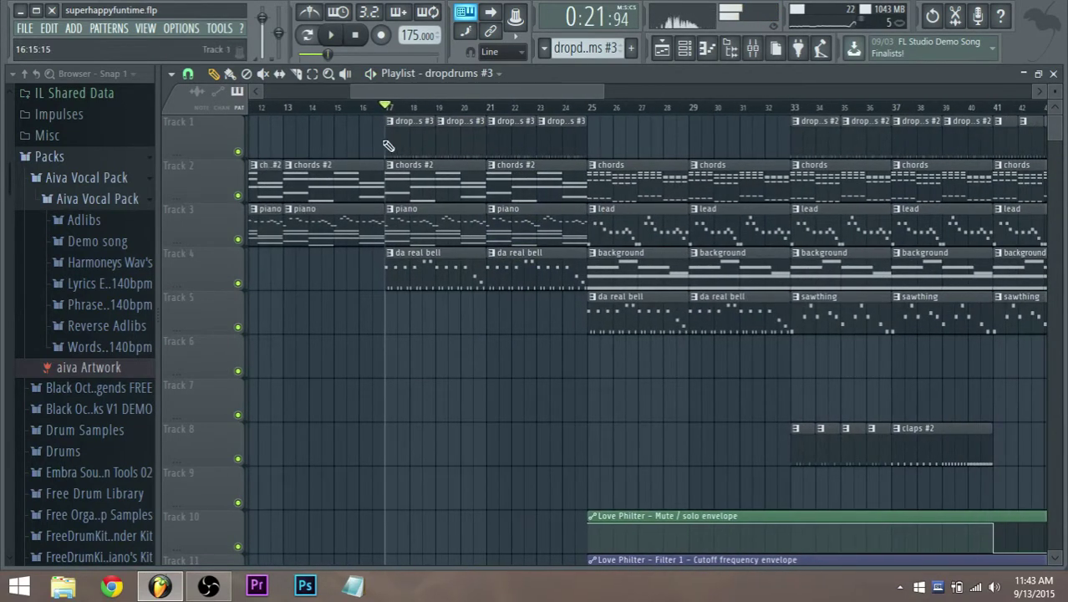
{"action": "key", "text": "space"}
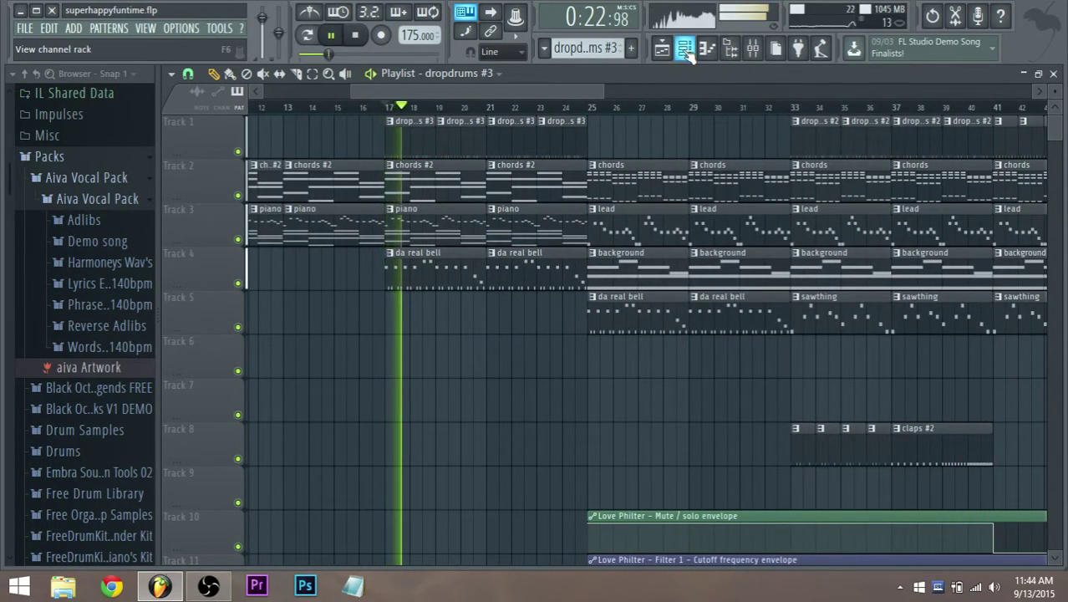
{"action": "left_click", "coordinate": [684, 50]}
{"action": "left_click", "coordinate": [527, 196]}
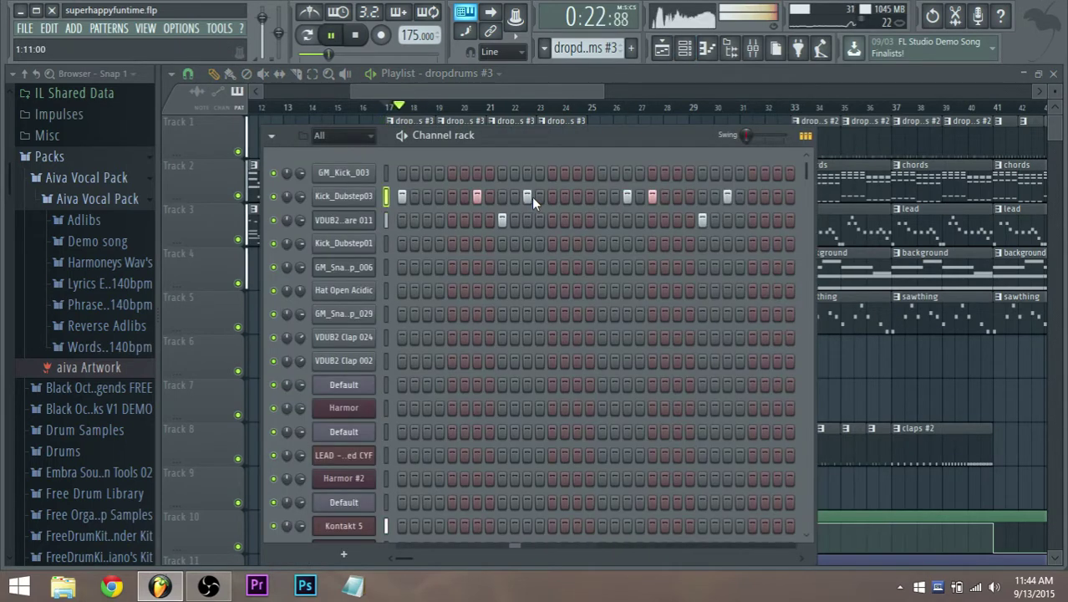
{"action": "left_click", "coordinate": [527, 197]}
{"action": "left_click", "coordinate": [549, 195]}
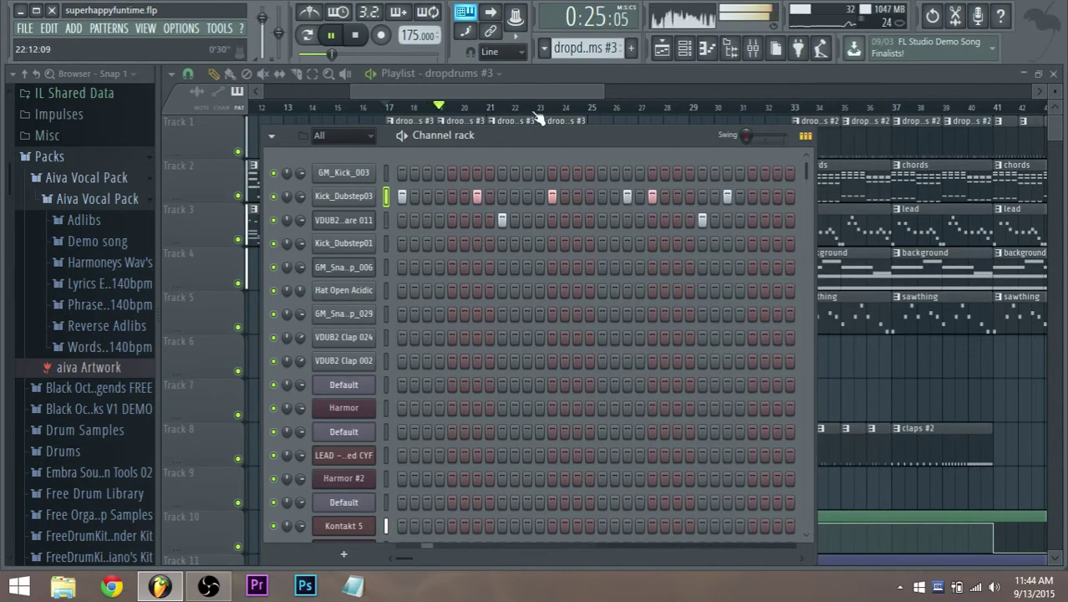
{"action": "key", "text": "space"}
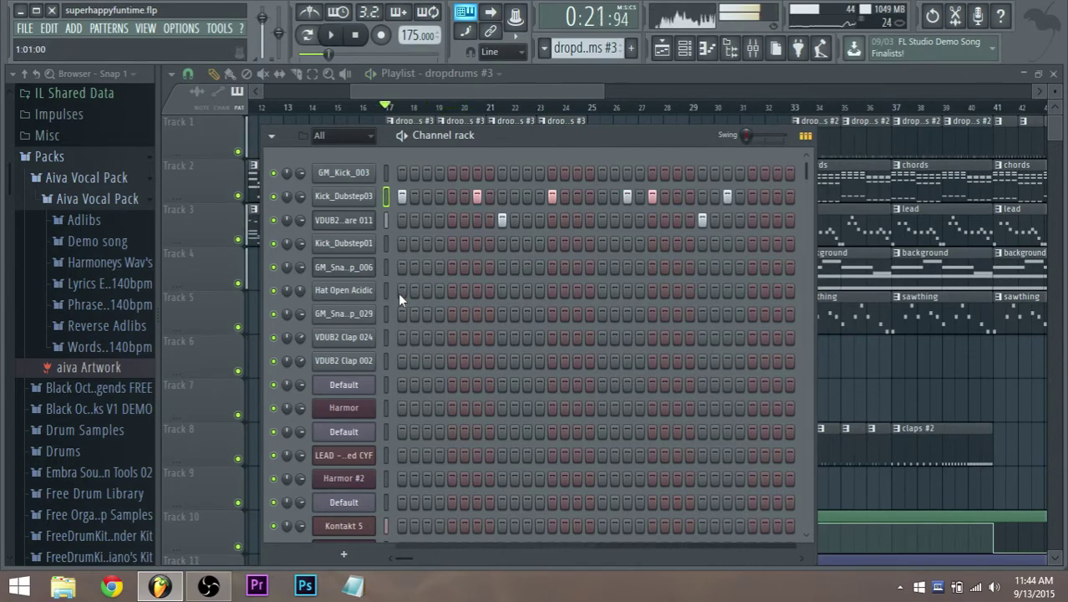
Step: Try a continuous run of hits on Hat Open Acidic and on GM_Sna..p_029, clearing each row after listening
{"action": "left_click_drag", "start_coordinate": [405, 291], "coordinate": [730, 291]}
{"action": "key", "text": "space"}
{"action": "left_click_drag", "start_coordinate": [427, 291], "coordinate": [790, 291]}
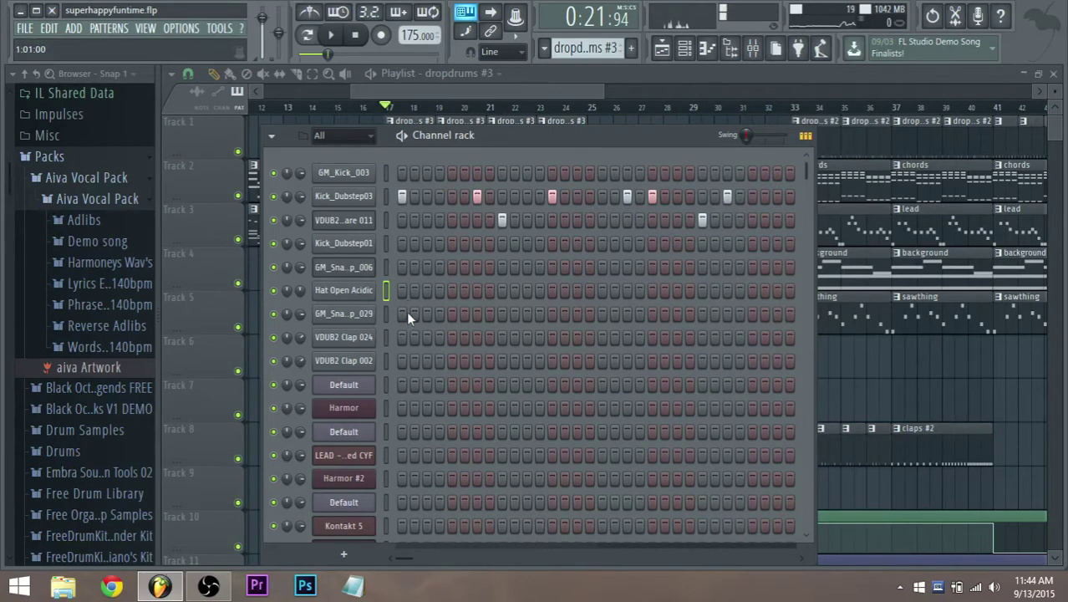
{"action": "left_click_drag", "start_coordinate": [404, 313], "coordinate": [787, 319]}
{"action": "key", "text": "space"}
{"action": "key", "text": "space"}
{"action": "left_click_drag", "start_coordinate": [405, 313], "coordinate": [789, 315]}
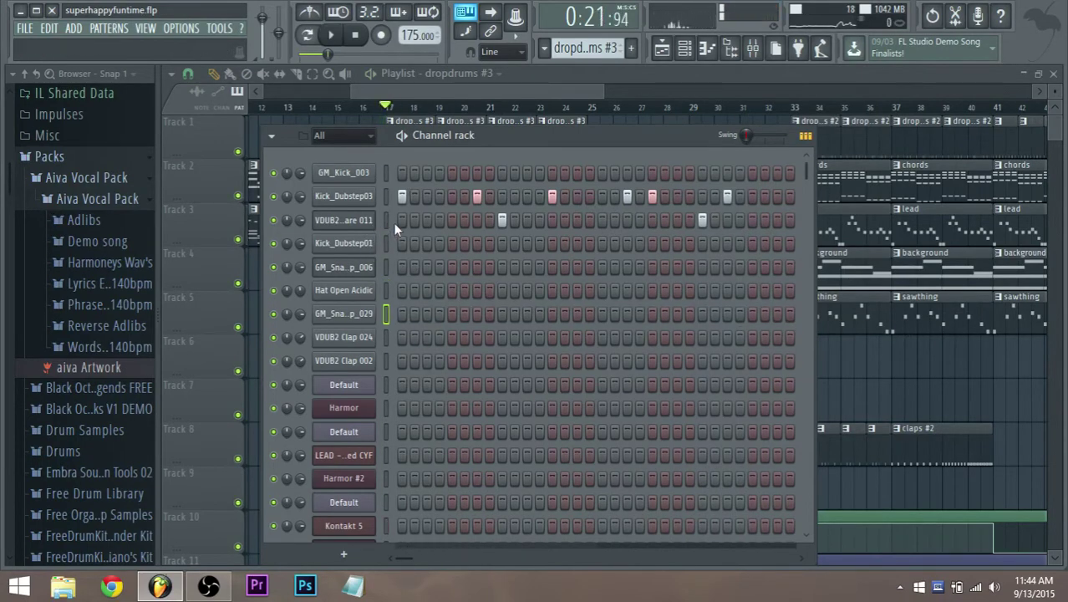
Step: Open the closed hihat folder under VDUB2 Cymbals in the Vengeance Vol_2 sample pack
{"action": "left_click_drag", "start_coordinate": [7, 183], "coordinate": [8, 300]}
{"action": "left_click", "coordinate": [90, 354]}
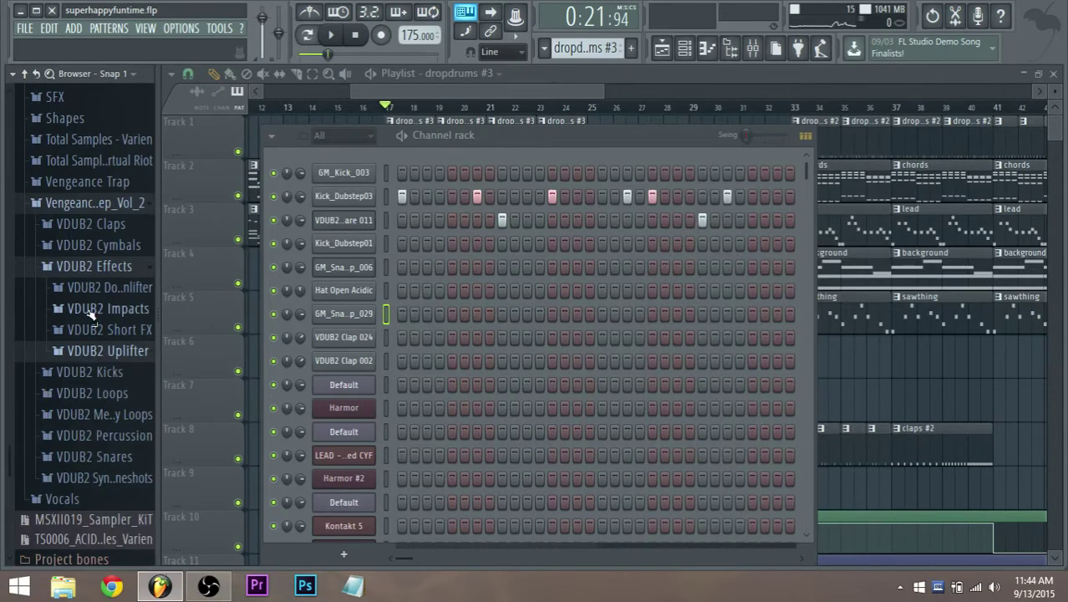
{"action": "left_click", "coordinate": [82, 267]}
{"action": "left_click", "coordinate": [84, 245]}
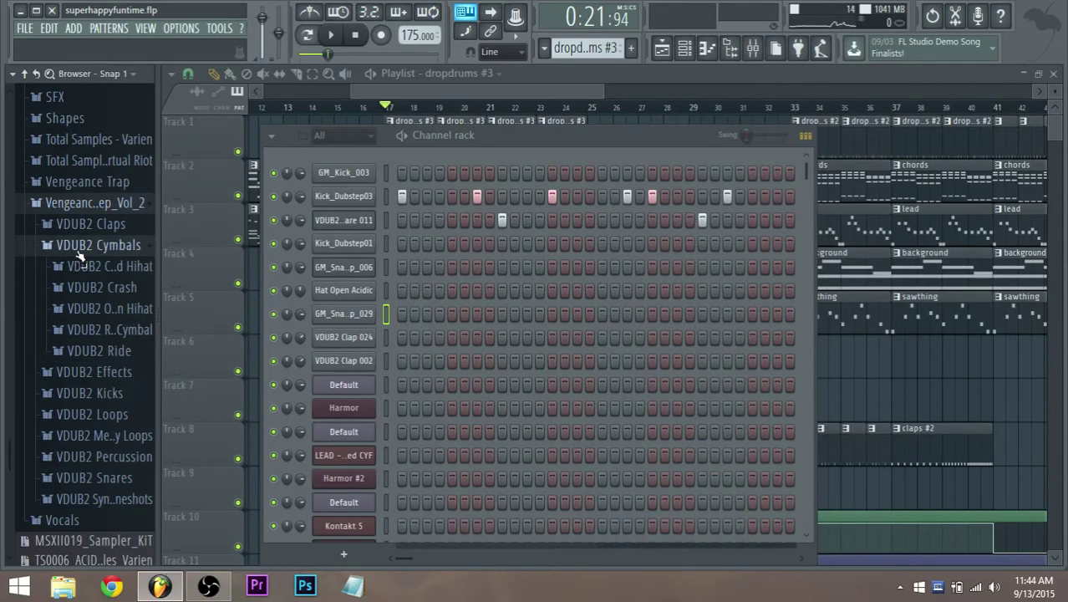
{"action": "left_click", "coordinate": [94, 266]}
Step: Audition several closed hihat samples and add VDUB2 Closed Hihat 021 as a new channel below the VDUB2 snare
{"action": "left_click", "coordinate": [100, 386]}
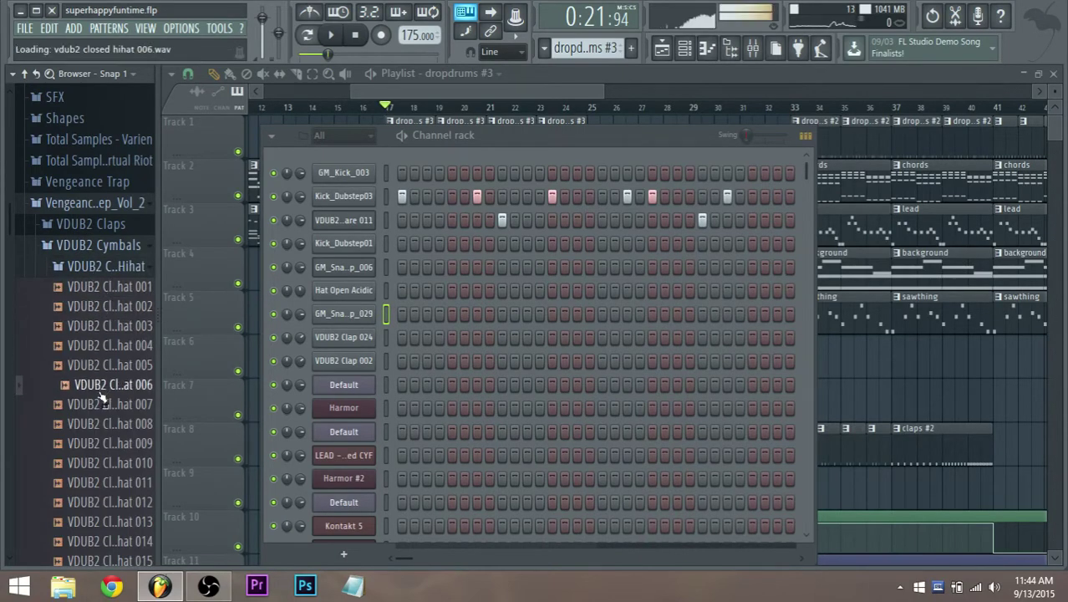
{"action": "left_click", "coordinate": [116, 484]}
{"action": "scroll", "coordinate": [116, 468], "scroll_direction": "down", "scroll_amount": 2}
{"action": "left_click", "coordinate": [116, 432]}
{"action": "scroll", "coordinate": [115, 451], "scroll_direction": "down", "scroll_amount": 1}
{"action": "left_click", "coordinate": [119, 468]}
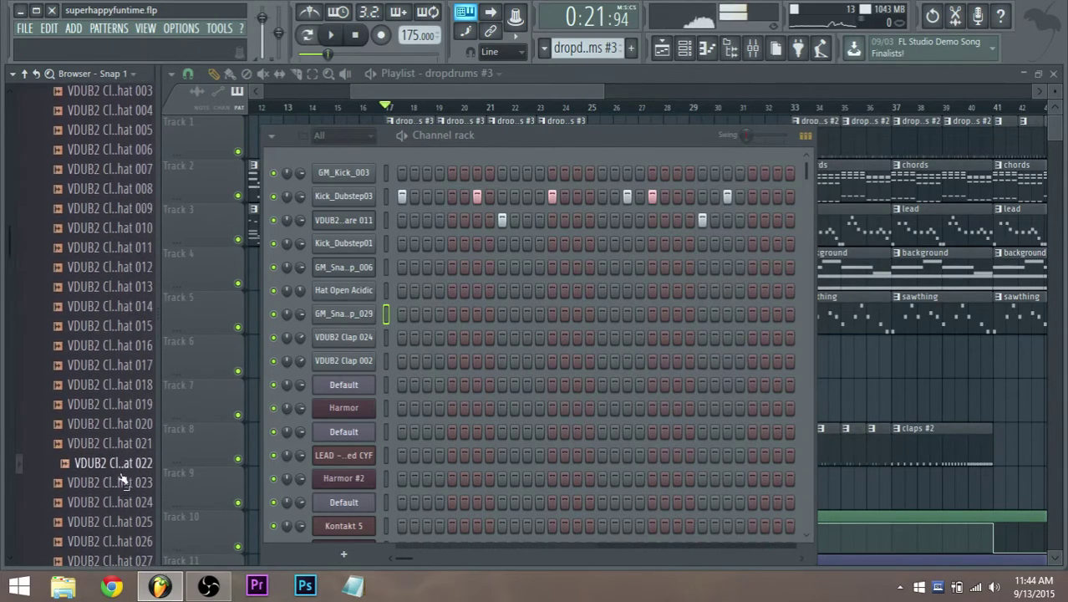
{"action": "left_click", "coordinate": [123, 449]}
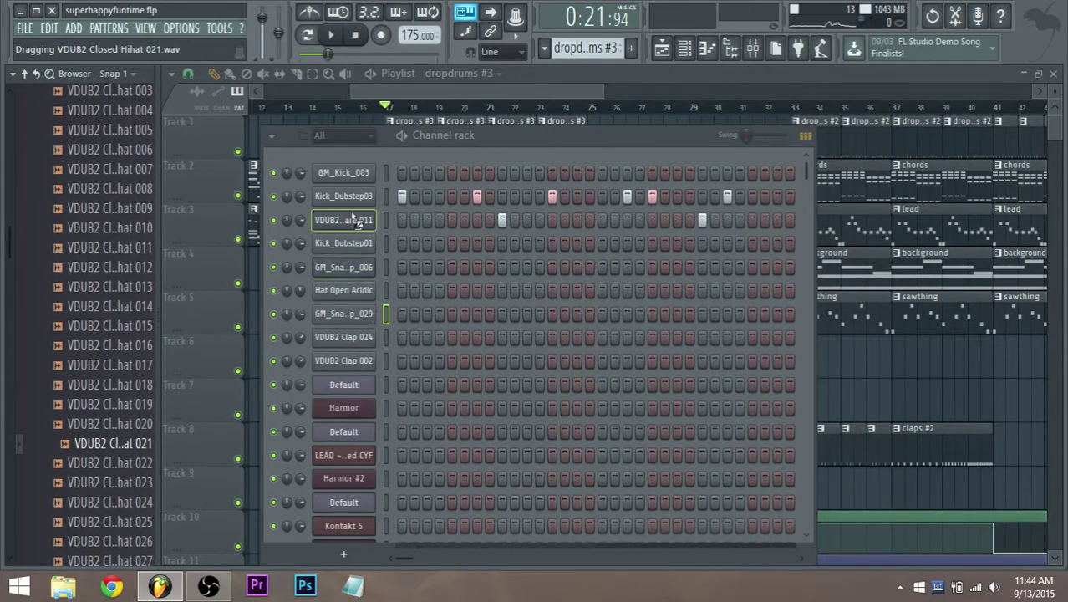
{"action": "left_click_drag", "start_coordinate": [354, 242], "coordinate": [356, 244]}
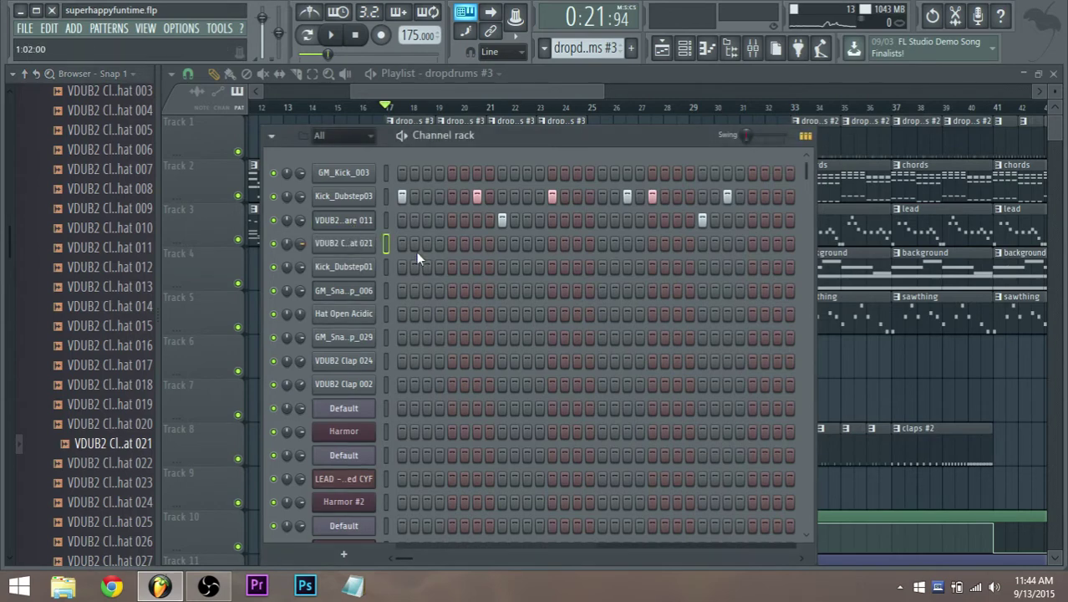
Step: Fill every step of the VDUB2 Closed Hihat 021 channel, switch on Cut itself, and play the song
{"action": "right_click", "coordinate": [355, 243]}
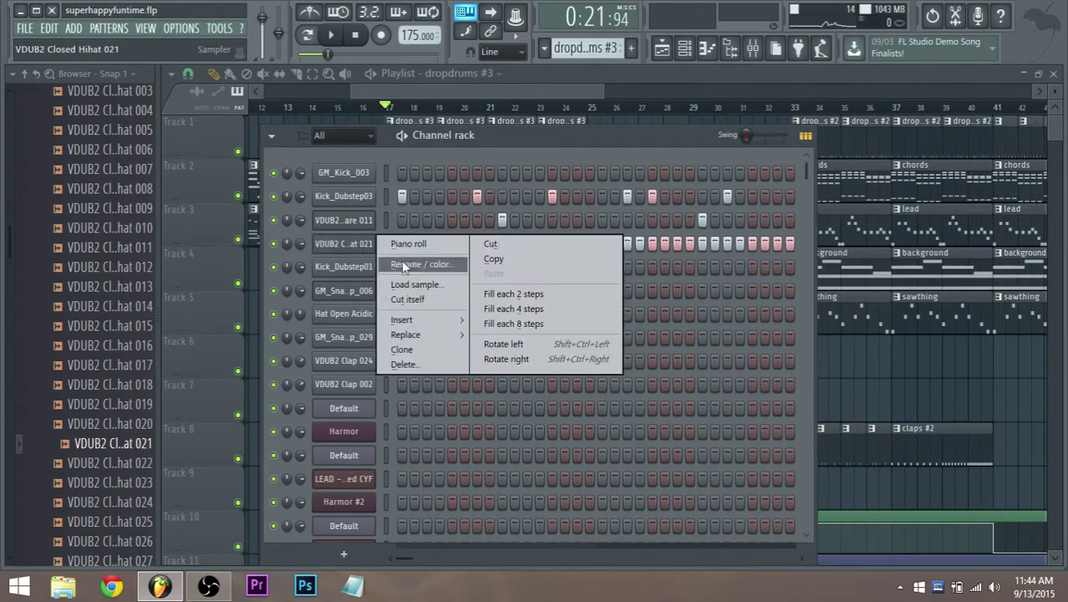
{"action": "left_click", "coordinate": [433, 301]}
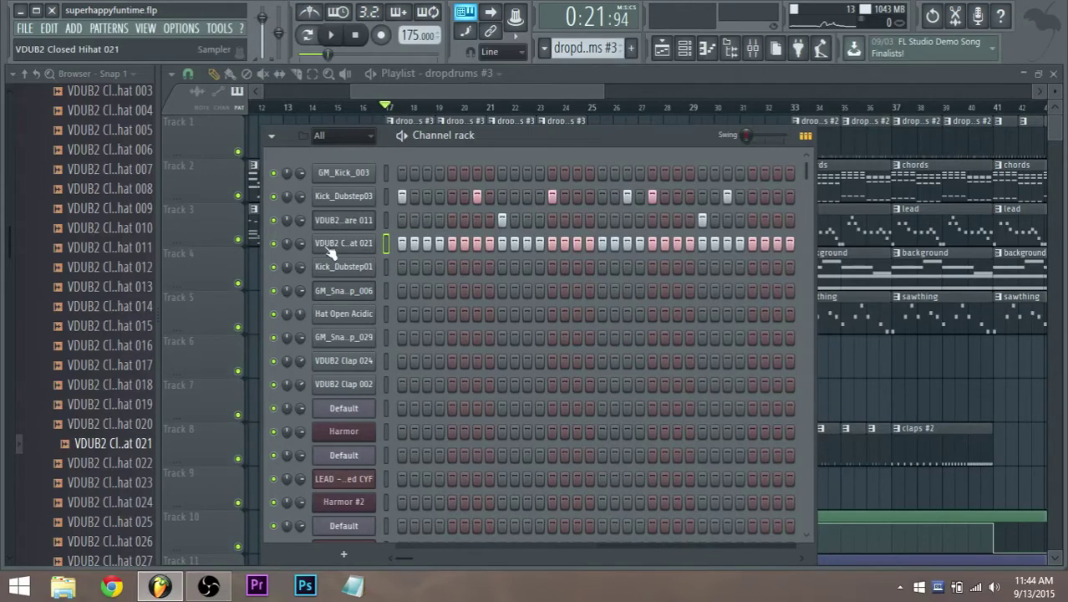
{"action": "key", "text": "space"}
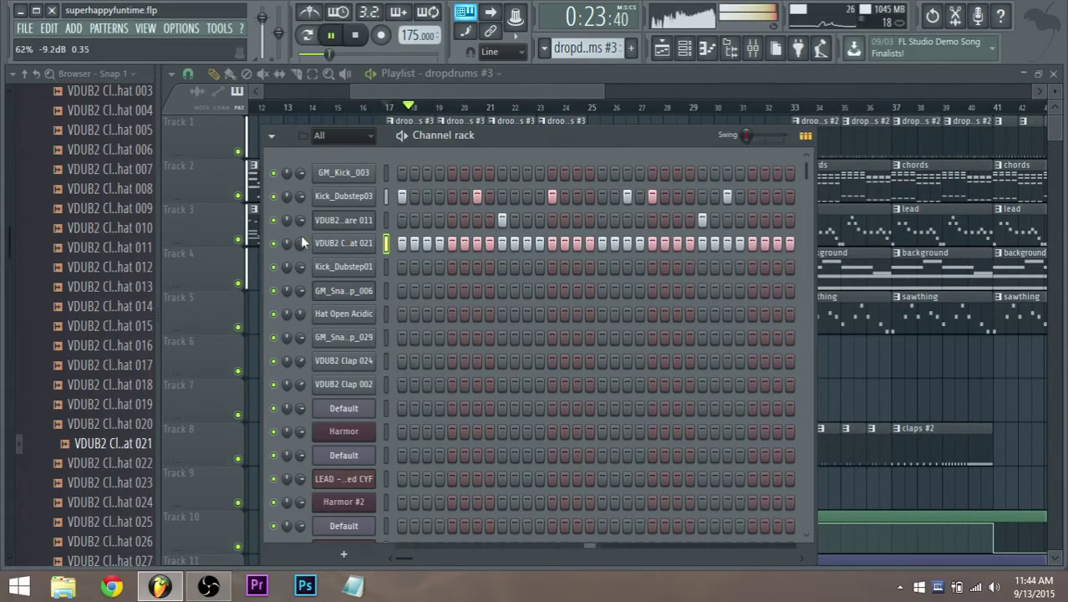
Step: Route the VDUB2 Closed Hihat 021 channel to the empty mixer insert 28
{"action": "left_click", "coordinate": [774, 52]}
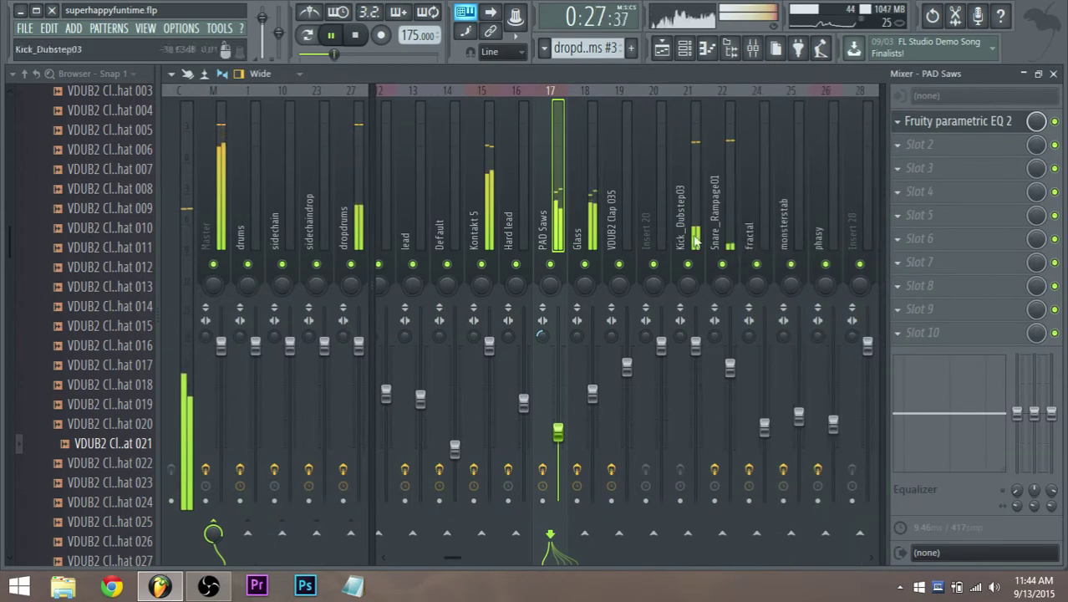
{"action": "scroll", "coordinate": [585, 239], "scroll_direction": "down", "scroll_amount": 6}
{"action": "left_click", "coordinate": [628, 240]}
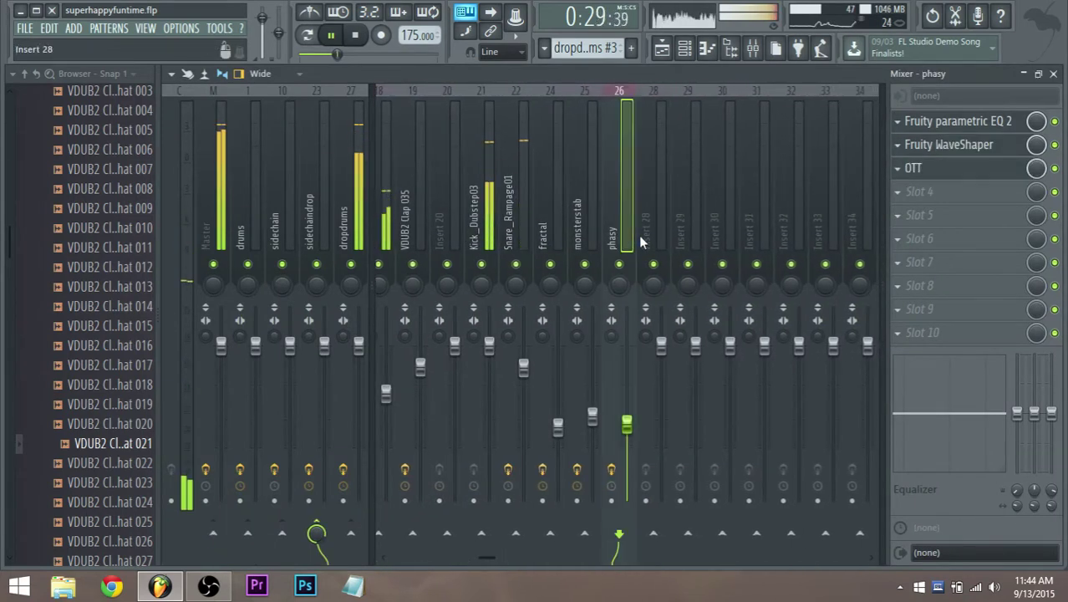
{"action": "right_click", "coordinate": [662, 88]}
{"action": "mouse_move", "coordinate": [735, 177]}
{"action": "left_click", "coordinate": [842, 185]}
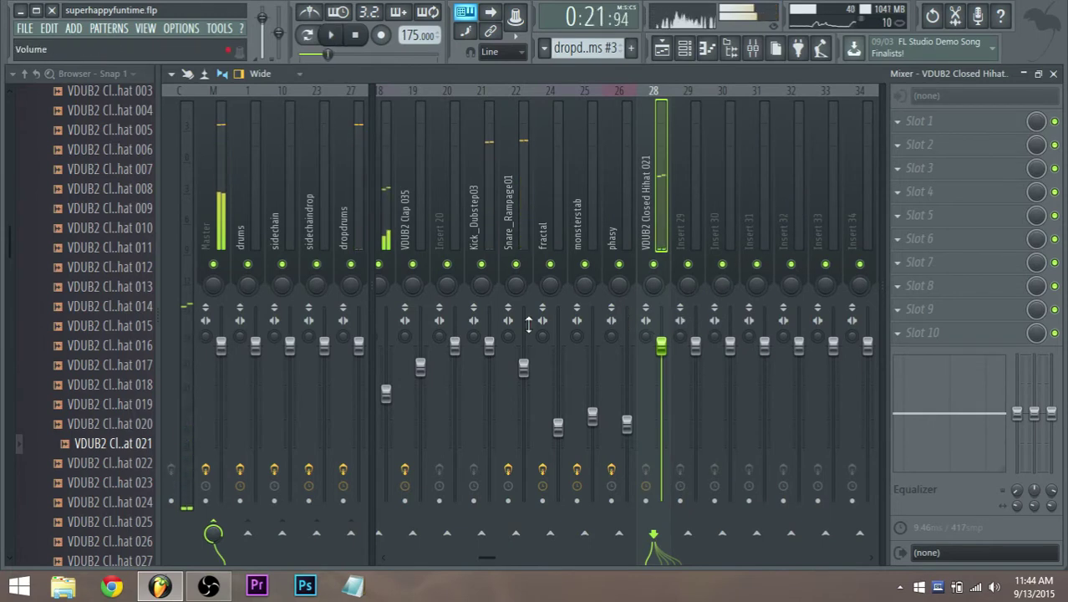
Step: Route the VDUB2 Closed Hihat 021 insert only to the dropdrums track and lower its fader while the song plays
{"action": "right_click", "coordinate": [357, 539]}
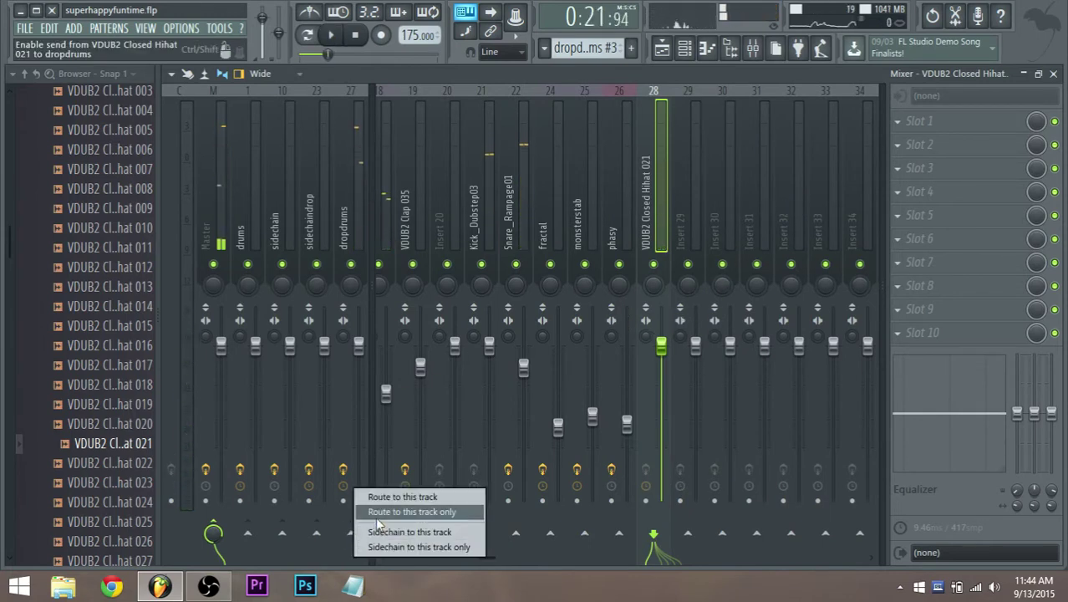
{"action": "left_click", "coordinate": [380, 513]}
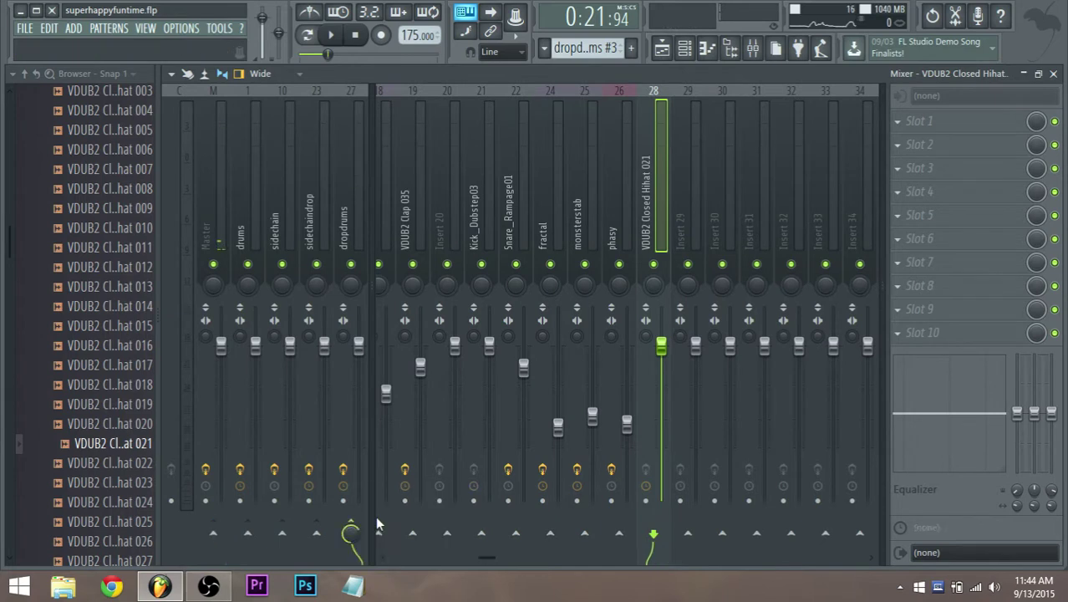
{"action": "key", "text": "space"}
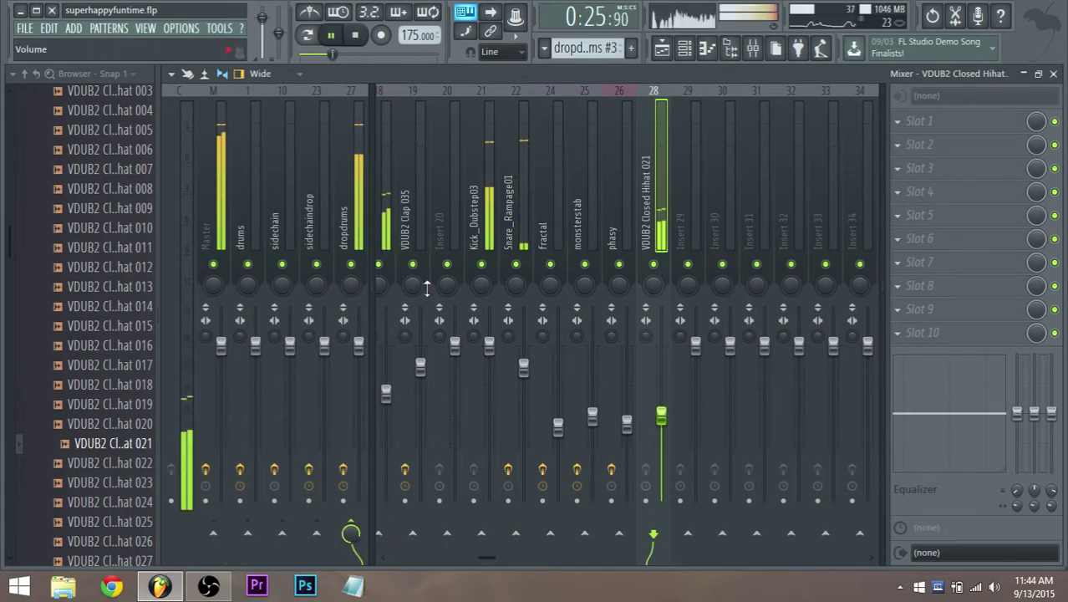
Step: Load Bitcrusher into slot 2 of the dropdrums insert, above Fruity Love Philter, and set its downsampling to 6x during playback
{"action": "left_click", "coordinate": [360, 230]}
{"action": "key", "text": "space"}
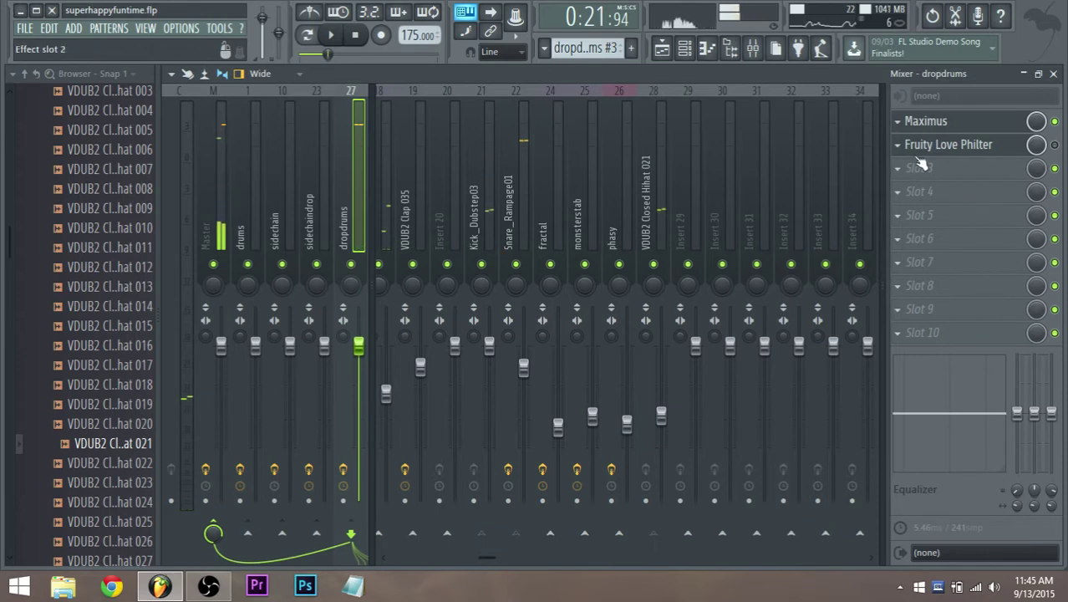
{"action": "scroll", "coordinate": [917, 153], "scroll_direction": "down", "scroll_amount": 1}
{"action": "left_click", "coordinate": [899, 149]}
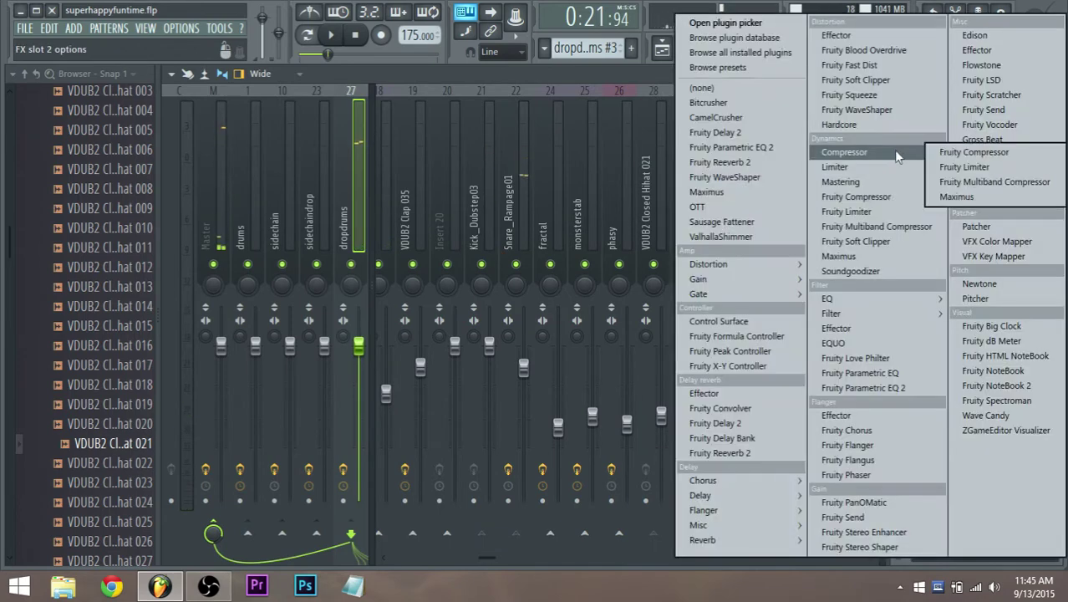
{"action": "left_click", "coordinate": [756, 105]}
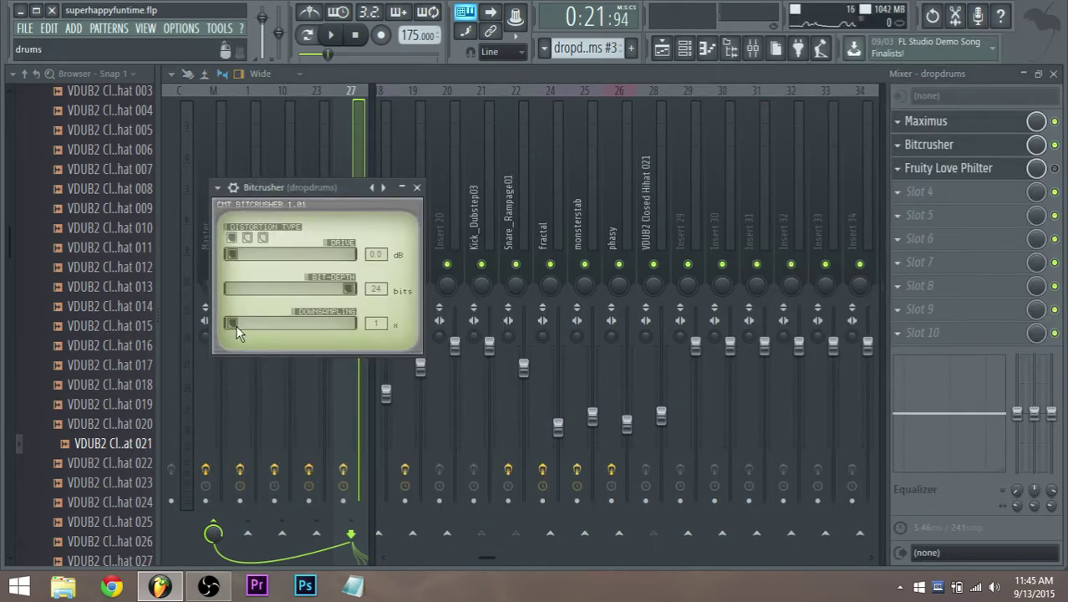
{"action": "key", "text": "space"}
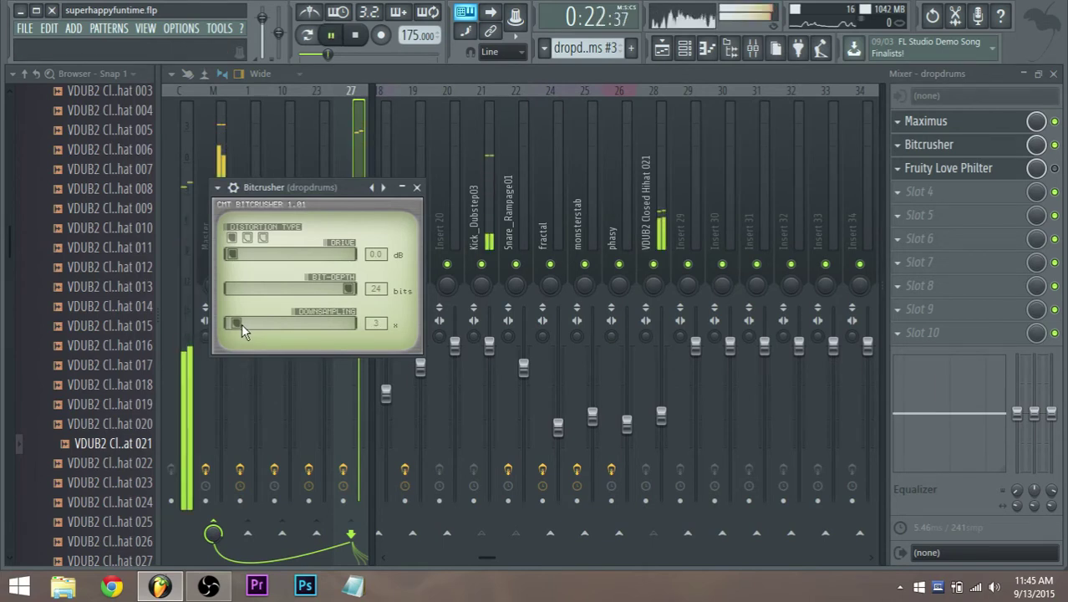
{"action": "left_click_drag", "start_coordinate": [246, 323], "coordinate": [249, 327]}
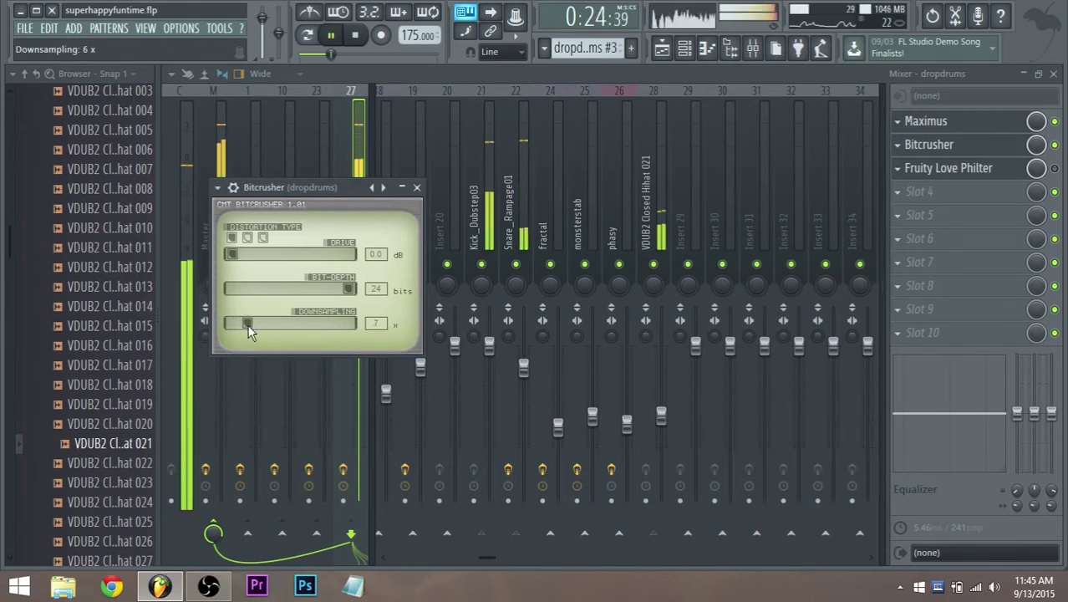
Step: Refill the VDUB2 Closed Hihat 021 channel on every second step and add extra hits on steps 6 and 30
{"action": "left_click", "coordinate": [684, 48]}
{"action": "key", "text": "space"}
{"action": "right_click", "coordinate": [340, 242]}
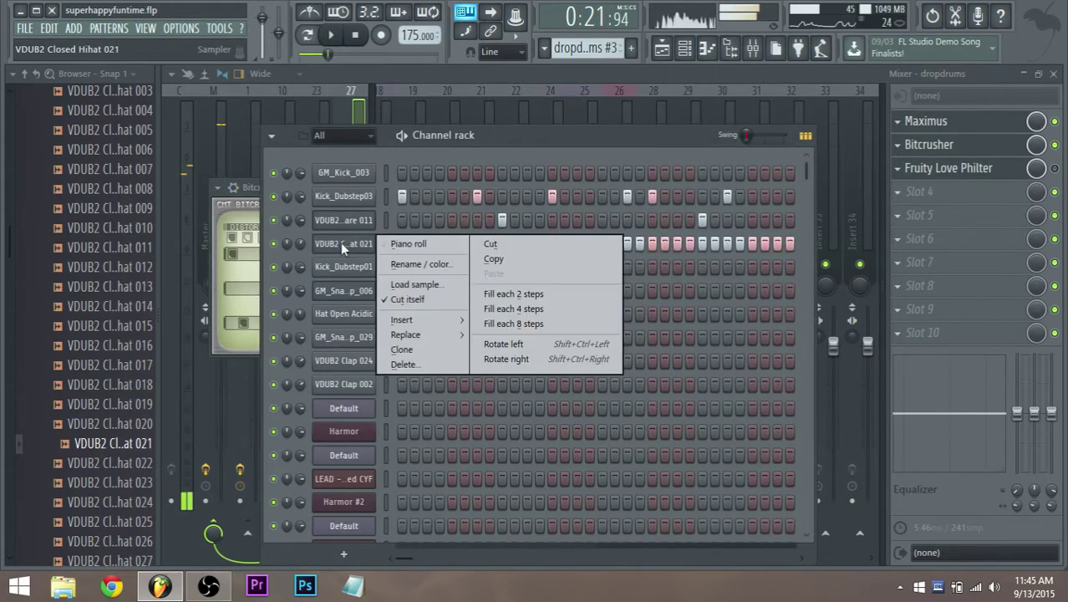
{"action": "left_click", "coordinate": [491, 293]}
{"action": "key", "text": "space"}
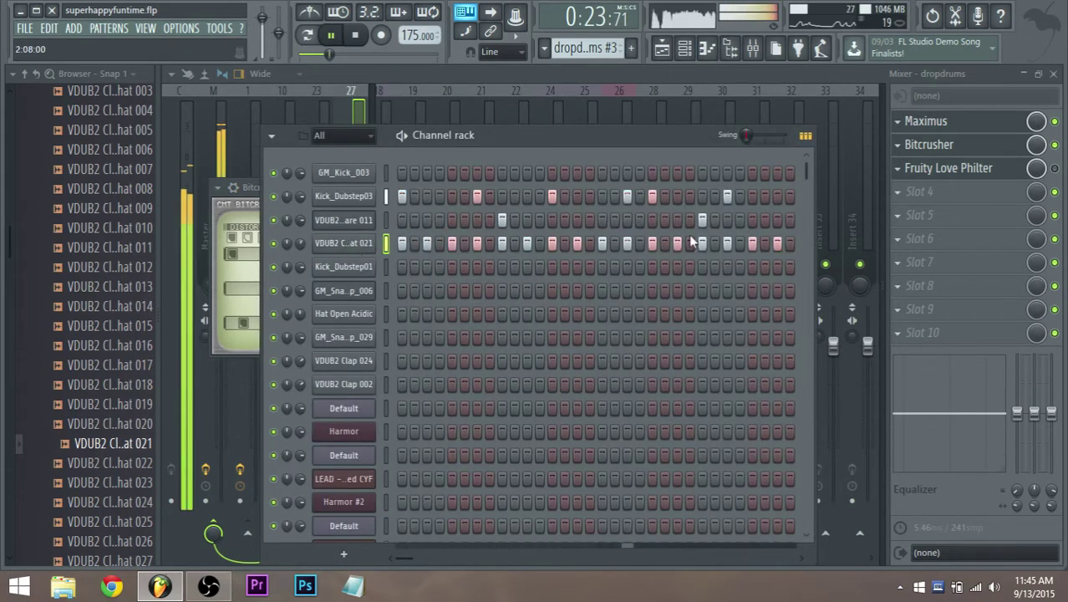
{"action": "key", "text": "space"}
{"action": "left_click", "coordinate": [460, 243]}
{"action": "key", "text": "space"}
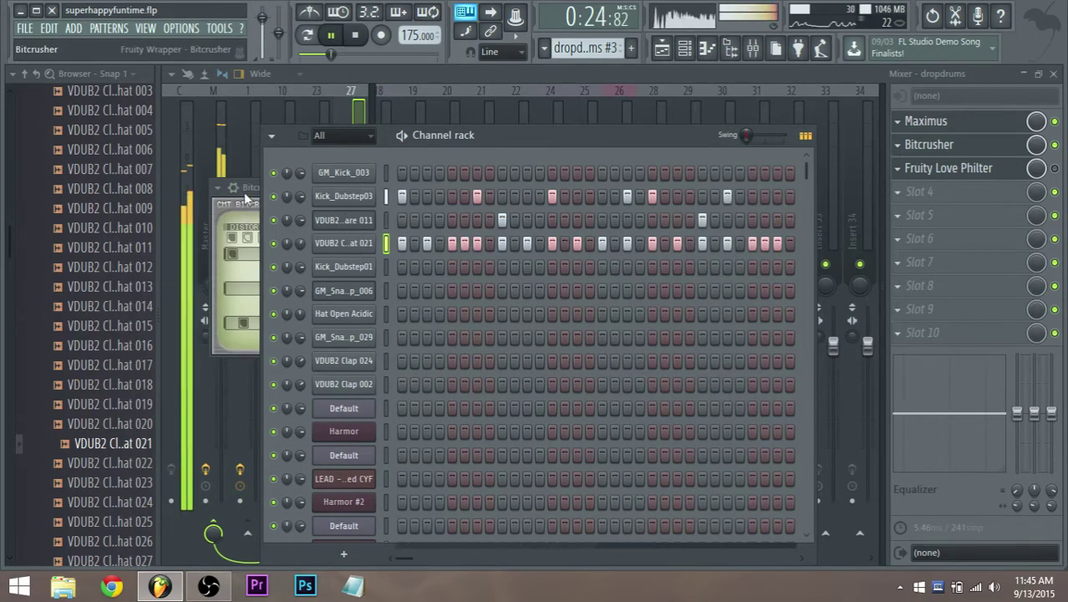
Step: Set the Bitcrusher to 4 bits and 4x downsampling, and add a VDUB2 Closed Hihat 021 hit on step 22
{"action": "left_click", "coordinate": [248, 238]}
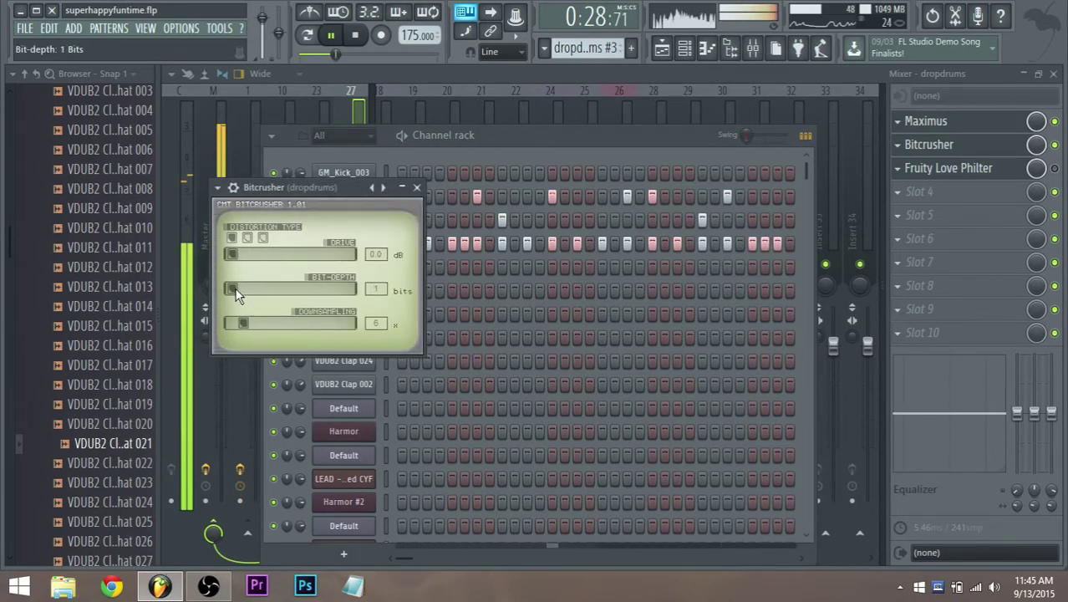
{"action": "mouse_move", "coordinate": [241, 293]}
{"action": "left_mouse_down"}
{"action": "mouse_move", "coordinate": [246, 300]}
{"action": "mouse_move", "coordinate": [235, 297]}
{"action": "left_mouse_up"}
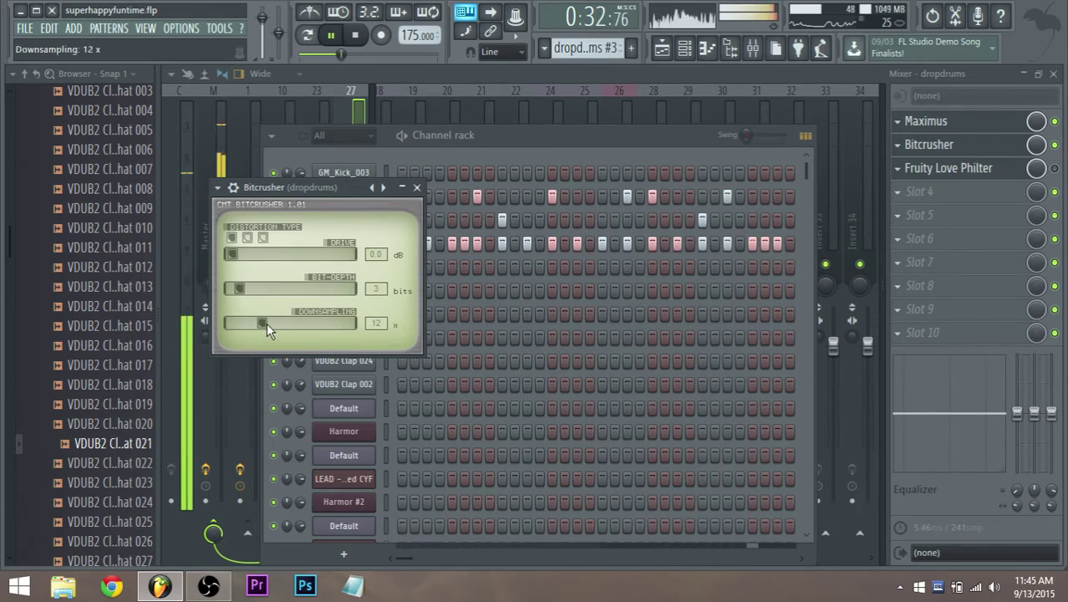
{"action": "left_click_drag", "start_coordinate": [262, 325], "coordinate": [250, 298]}
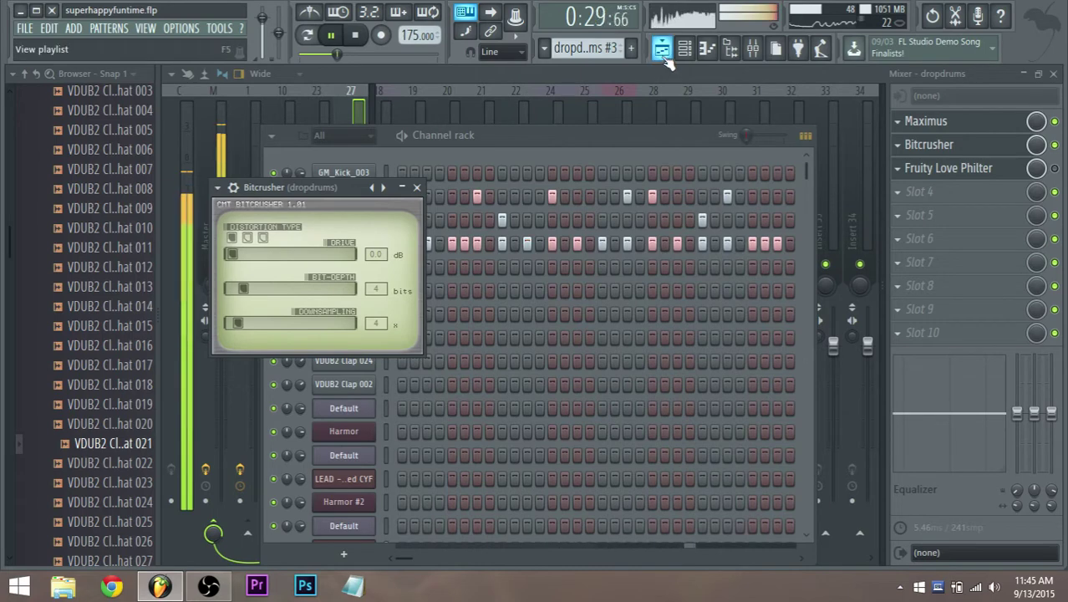
{"action": "left_click", "coordinate": [665, 244]}
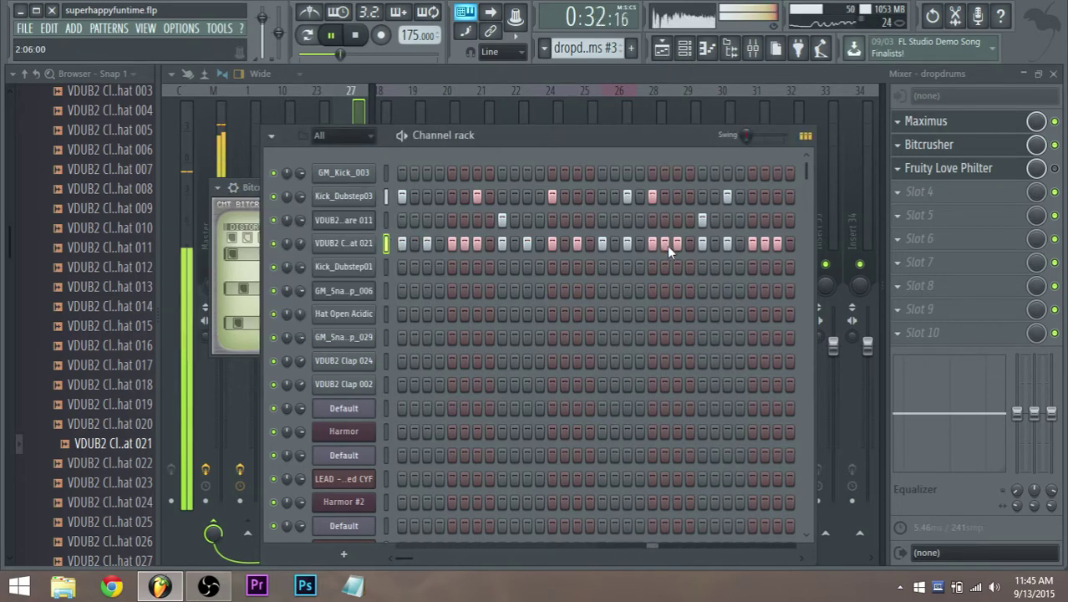
Step: Play the arrangement from bar 32 to hear the crushed drums in the section starting at bar 33
{"action": "left_click", "coordinate": [661, 52]}
{"action": "key", "text": "space"}
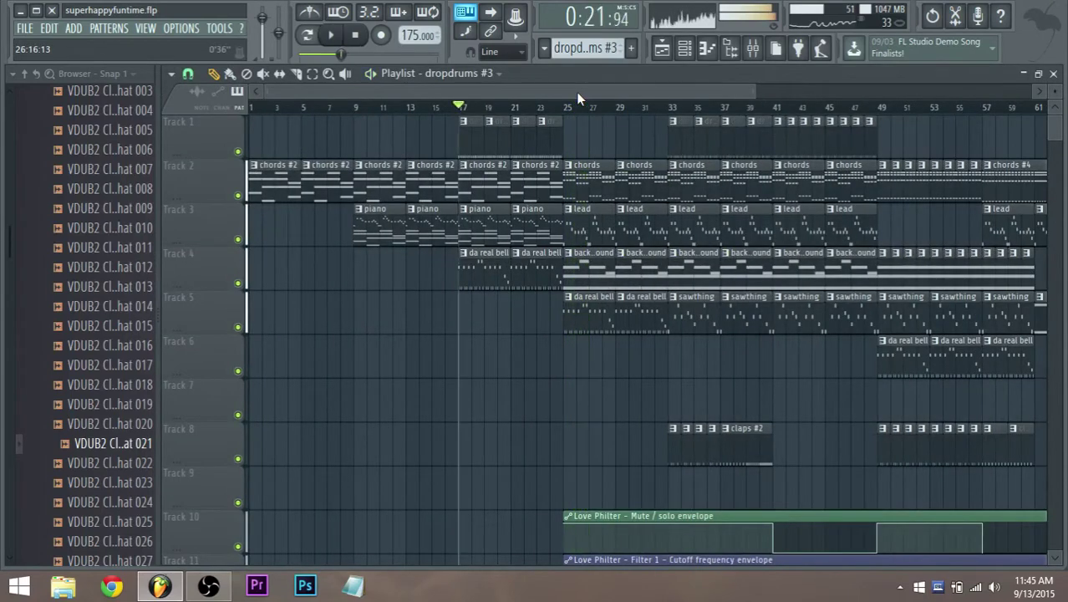
{"action": "scroll", "coordinate": [692, 119], "scroll_direction": "down", "scroll_amount": 2}
{"action": "scroll", "coordinate": [840, 201], "scroll_direction": "up", "scroll_amount": 3}
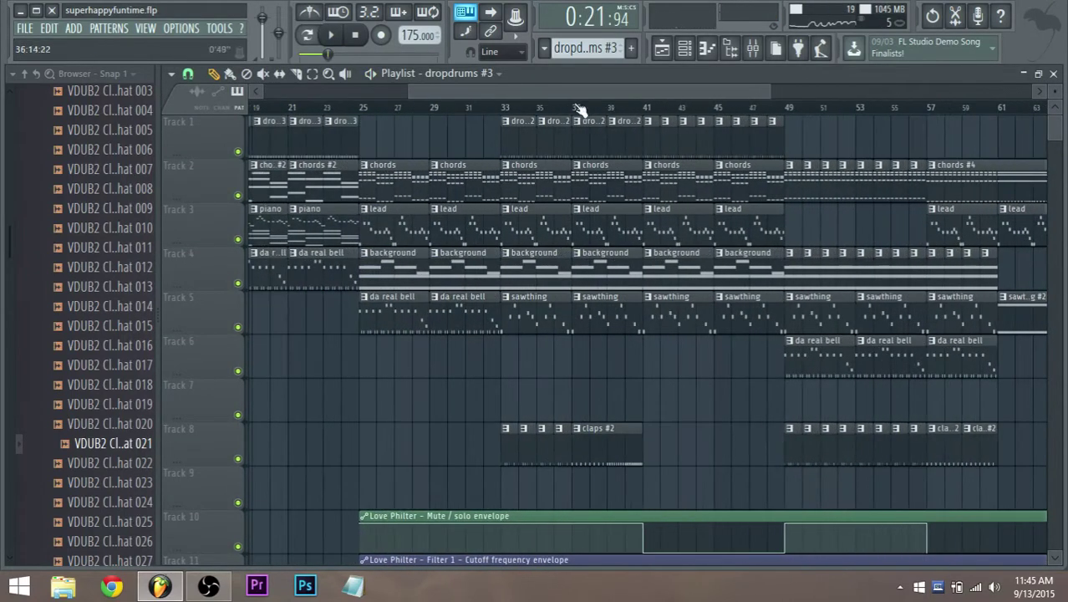
{"action": "scroll", "coordinate": [542, 114], "scroll_direction": "down", "scroll_amount": 2}
{"action": "left_click", "coordinate": [475, 111]}
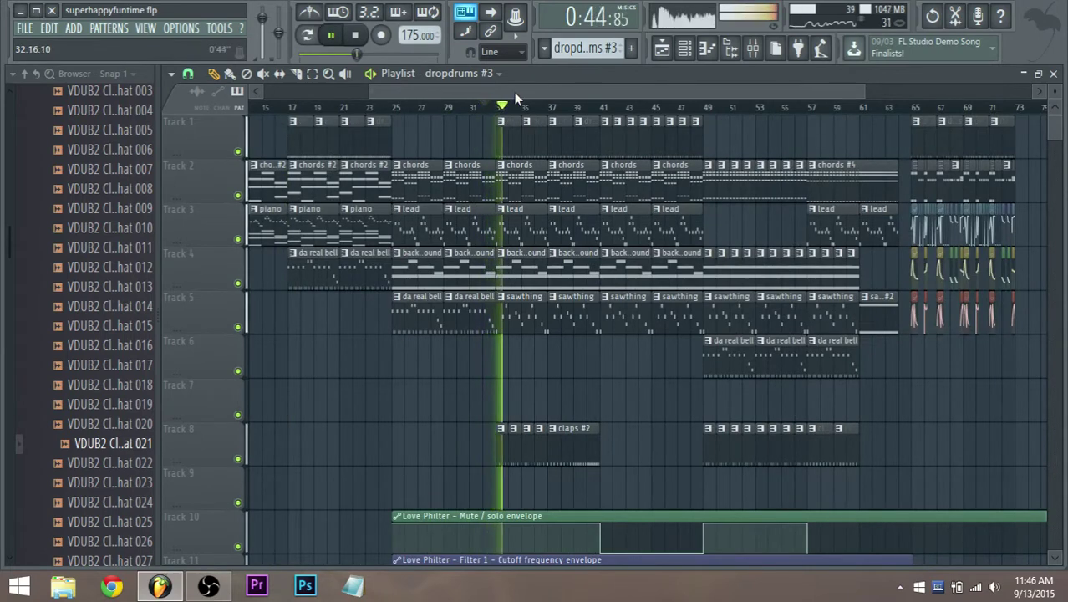
{"action": "scroll", "coordinate": [607, 183], "scroll_direction": "down", "scroll_amount": 2}
{"action": "scroll", "coordinate": [631, 212], "scroll_direction": "up", "scroll_amount": 1}
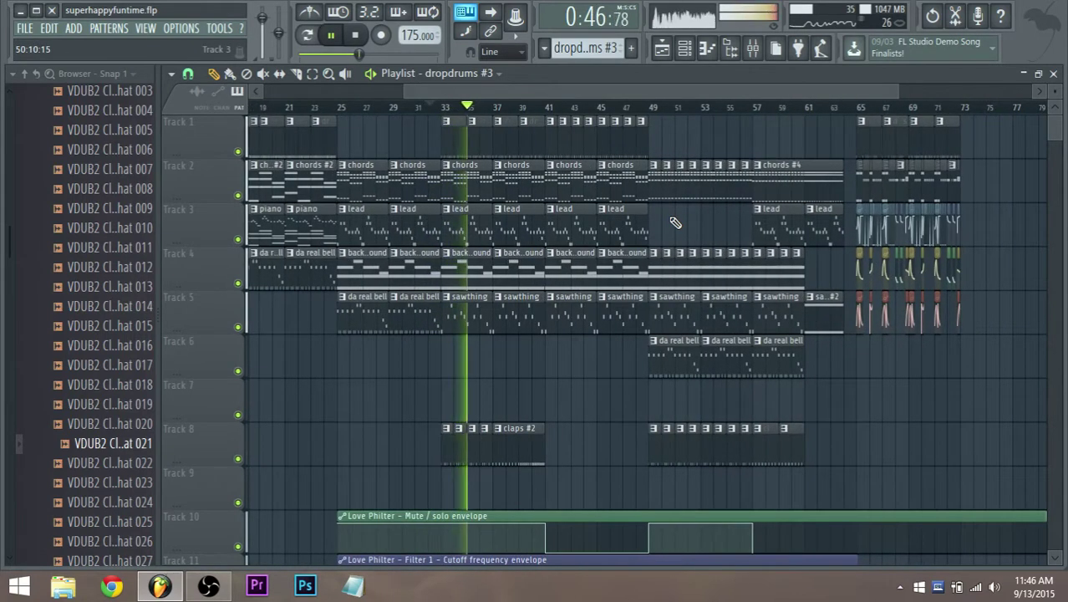
{"action": "key", "text": "space"}
Step: Create an automation clip for the mute/solo switch of the Bitcrusher on the dropdrums insert
{"action": "left_click", "coordinate": [753, 49]}
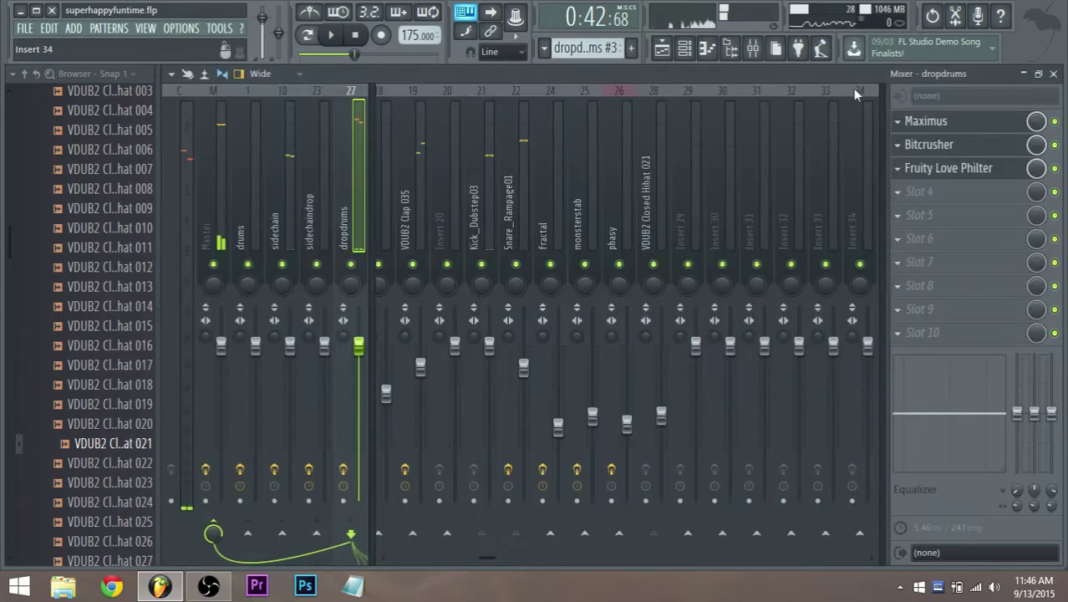
{"action": "right_click", "coordinate": [1055, 145]}
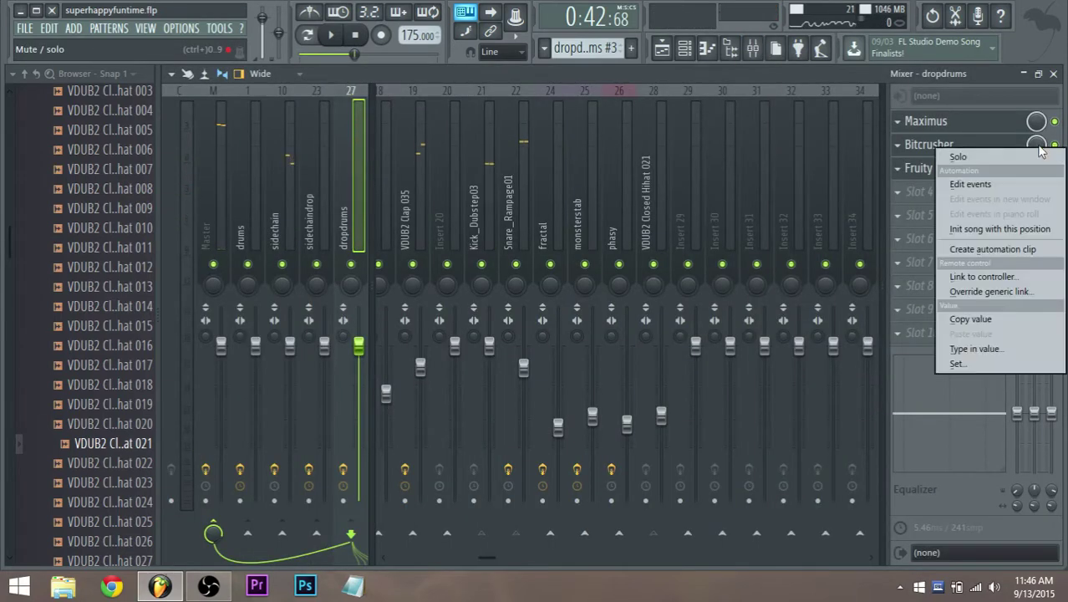
{"action": "left_click", "coordinate": [992, 248]}
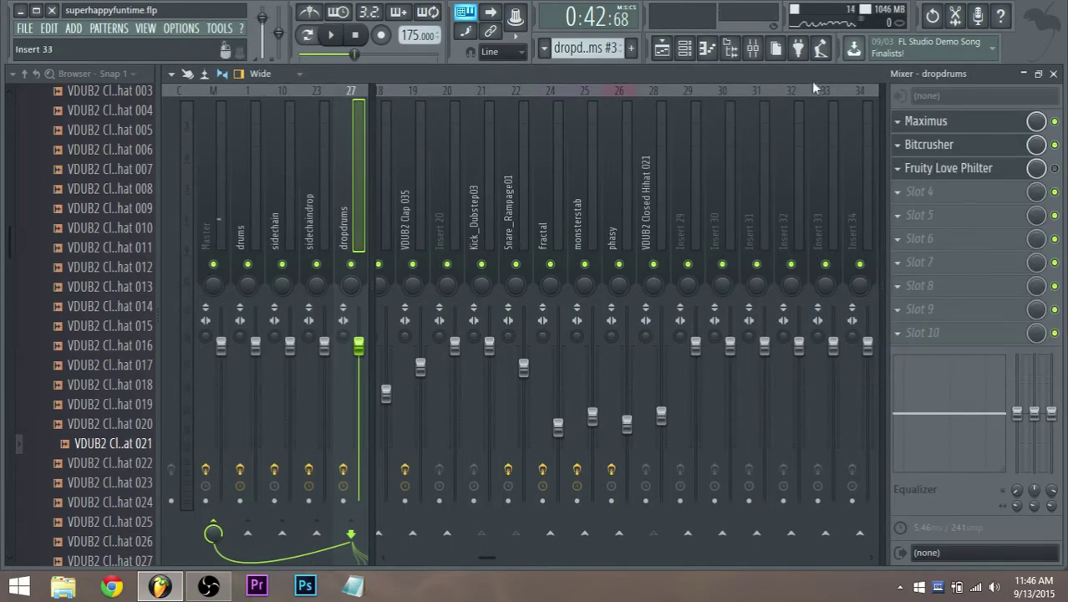
Step: Move the Bitcrusher mute/solo envelope clip in the playlist from Track 7 down to Track 14
{"action": "left_click", "coordinate": [661, 49]}
{"action": "scroll", "coordinate": [410, 424], "scroll_direction": "down", "scroll_amount": 2}
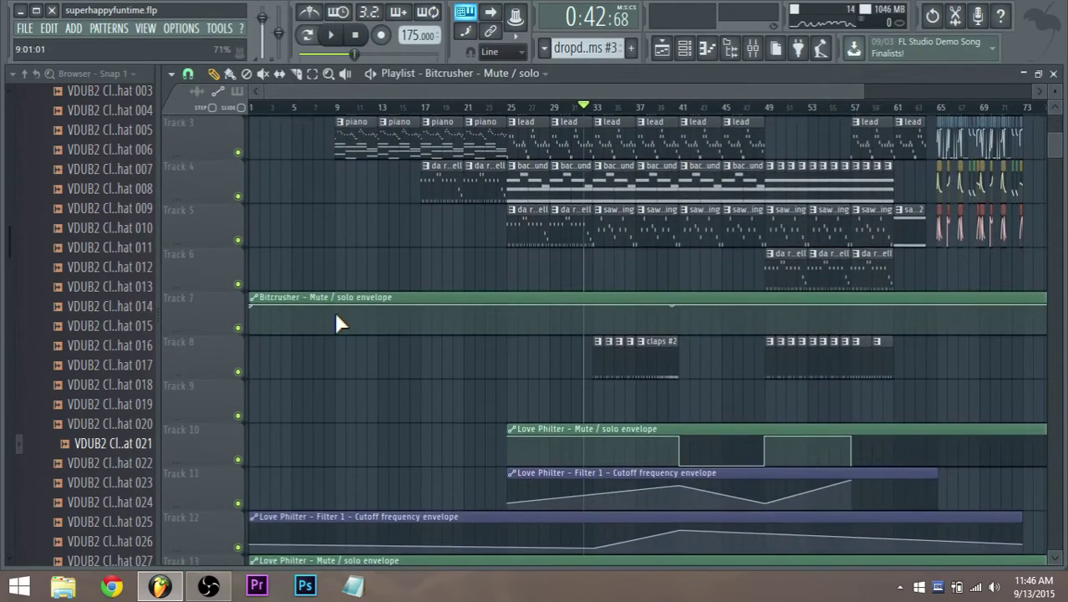
{"action": "scroll", "coordinate": [335, 314], "scroll_direction": "down", "scroll_amount": 2}
{"action": "left_click_drag", "start_coordinate": [319, 211], "coordinate": [275, 547]}
{"action": "scroll", "coordinate": [275, 547], "scroll_direction": "down", "scroll_amount": 1}
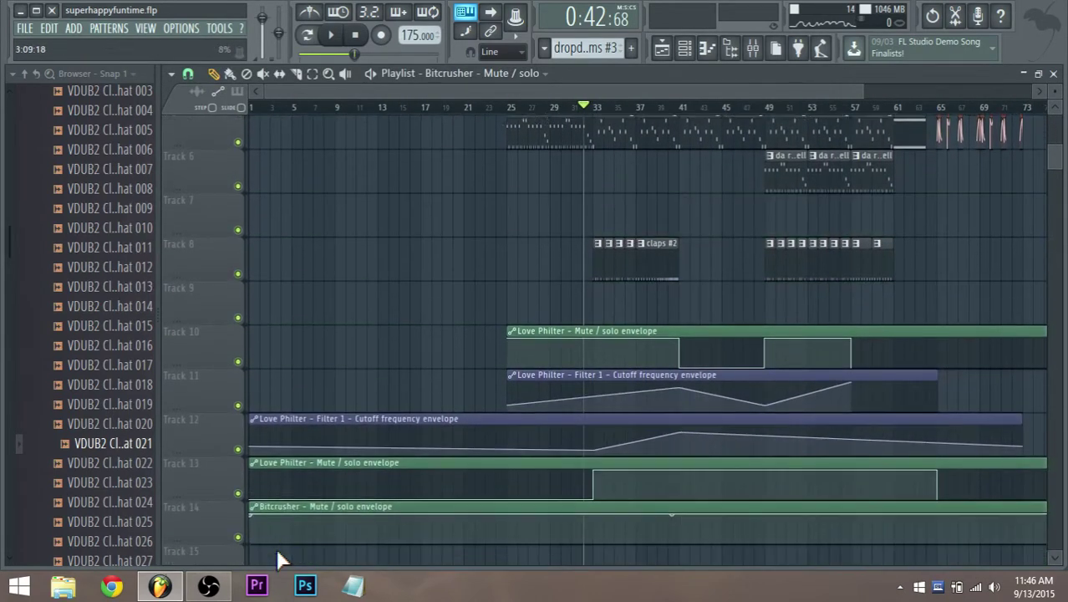
Step: Add a point to the Bitcrusher mute/solo envelope at bar 33 and make the curve drop straight to zero there
{"action": "scroll", "coordinate": [568, 518], "scroll_direction": "up", "scroll_amount": 5}
{"action": "scroll", "coordinate": [564, 526], "scroll_direction": "down", "scroll_amount": 3}
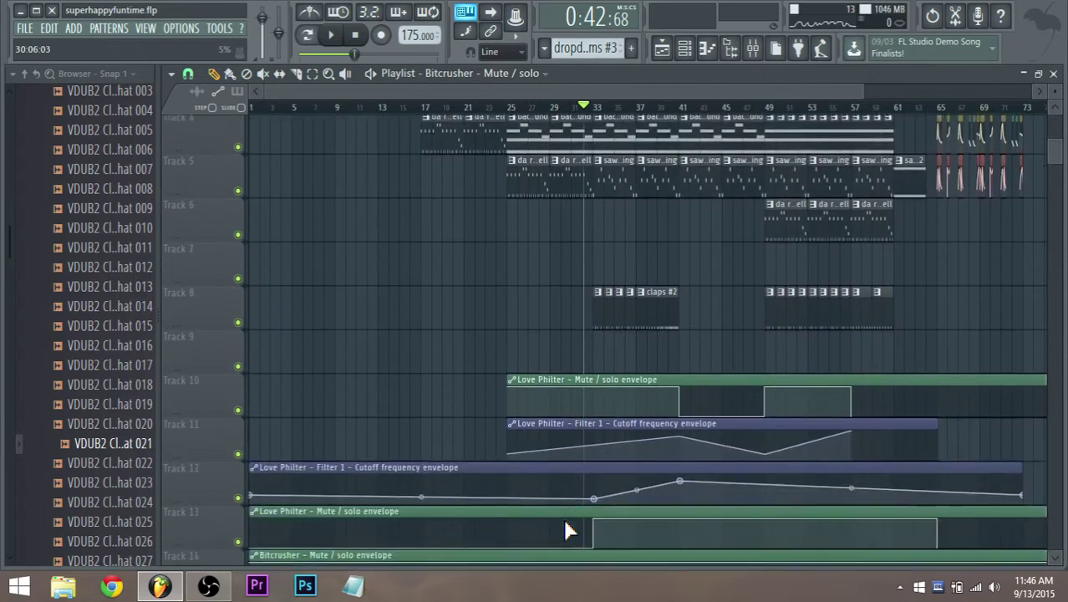
{"action": "scroll", "coordinate": [564, 529], "scroll_direction": "down", "scroll_amount": 1}
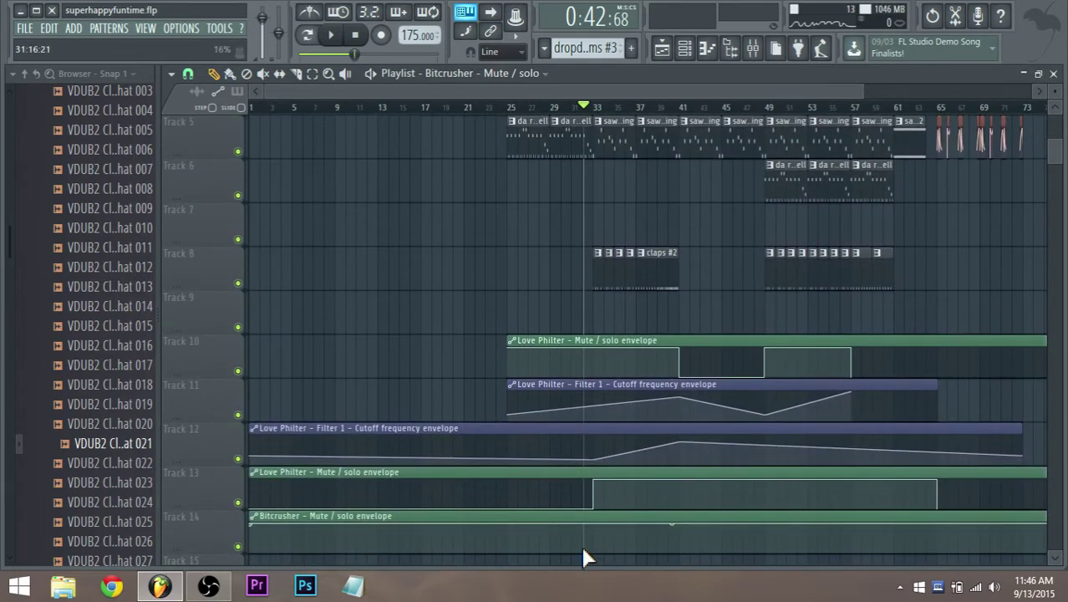
{"action": "scroll", "coordinate": [592, 538], "scroll_direction": "up", "scroll_amount": 2}
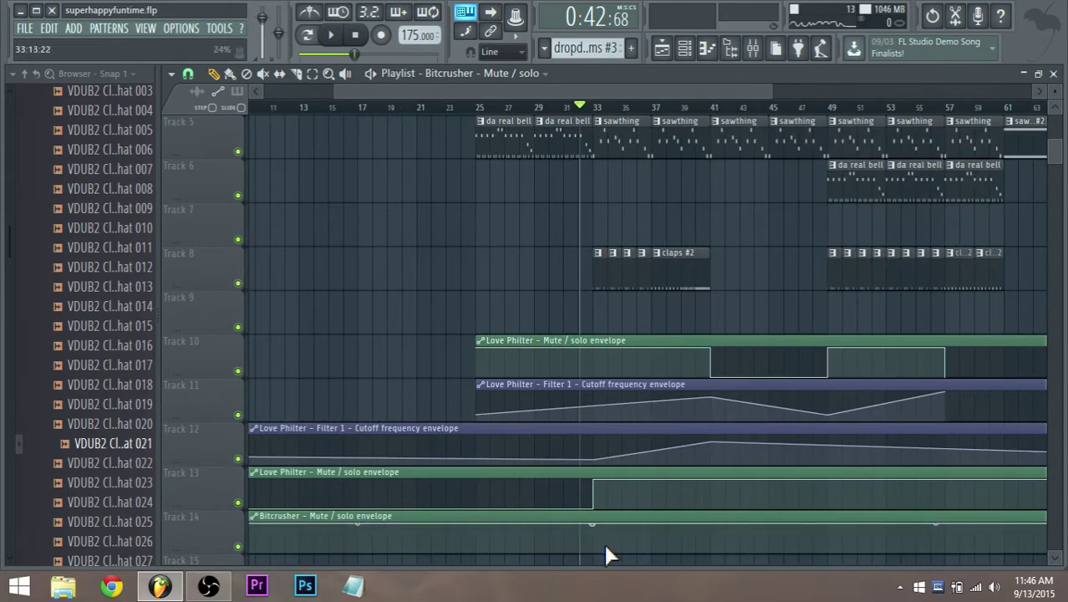
{"action": "right_click", "coordinate": [593, 548]}
{"action": "scroll", "coordinate": [520, 558], "scroll_direction": "down", "scroll_amount": 2}
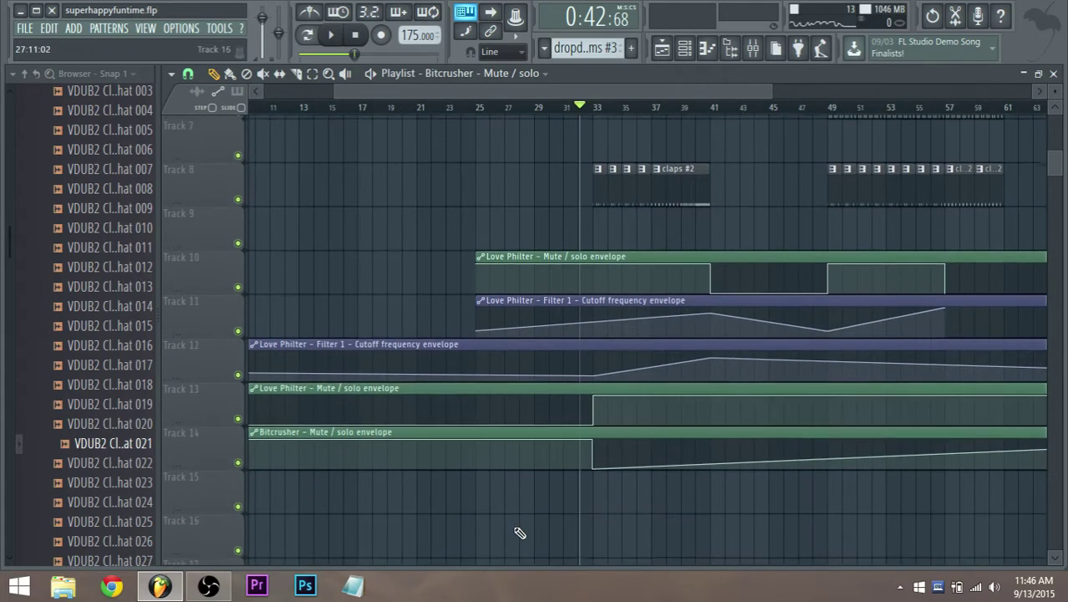
Step: Keep the Bitcrusher envelope's first point at maximum and lower its end point to zero, so the effect stays off from bar 33
{"action": "scroll", "coordinate": [410, 514], "scroll_direction": "down", "scroll_amount": 2}
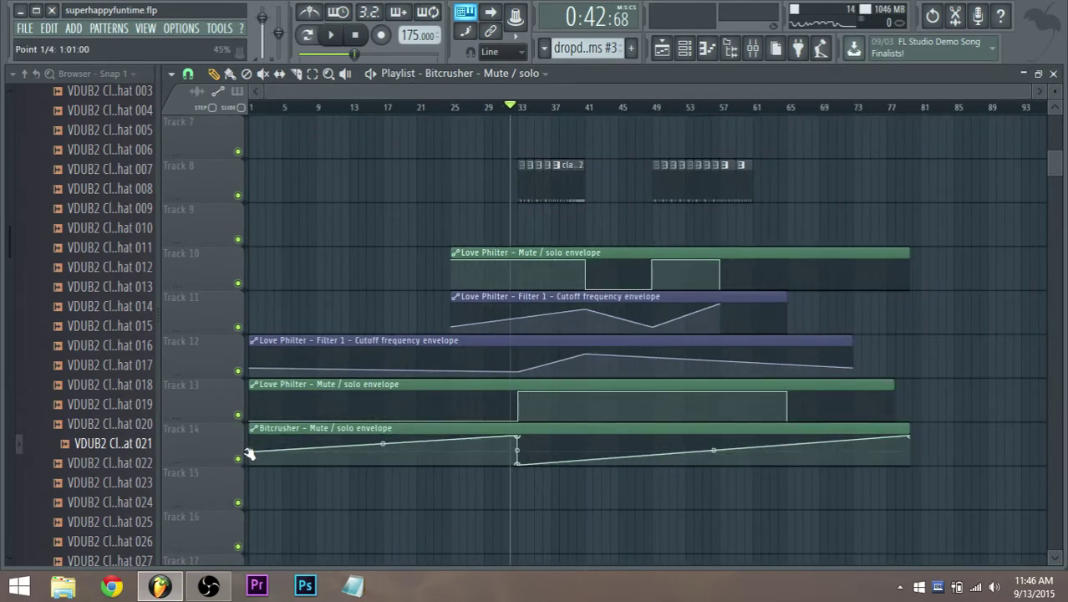
{"action": "scroll", "coordinate": [327, 459], "scroll_direction": "up", "scroll_amount": 5}
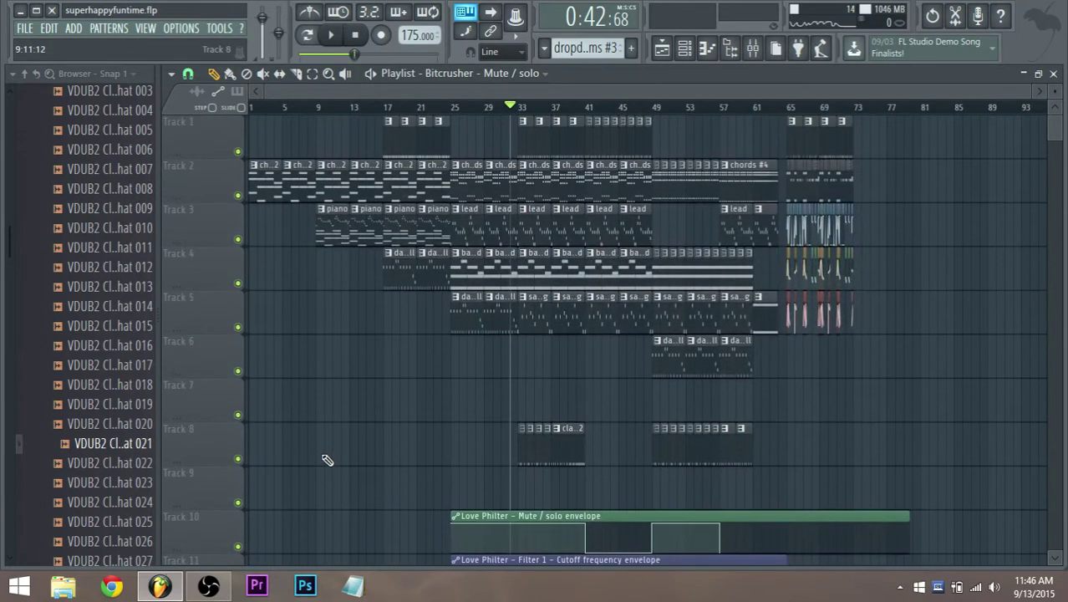
{"action": "scroll", "coordinate": [326, 459], "scroll_direction": "down", "scroll_amount": 3}
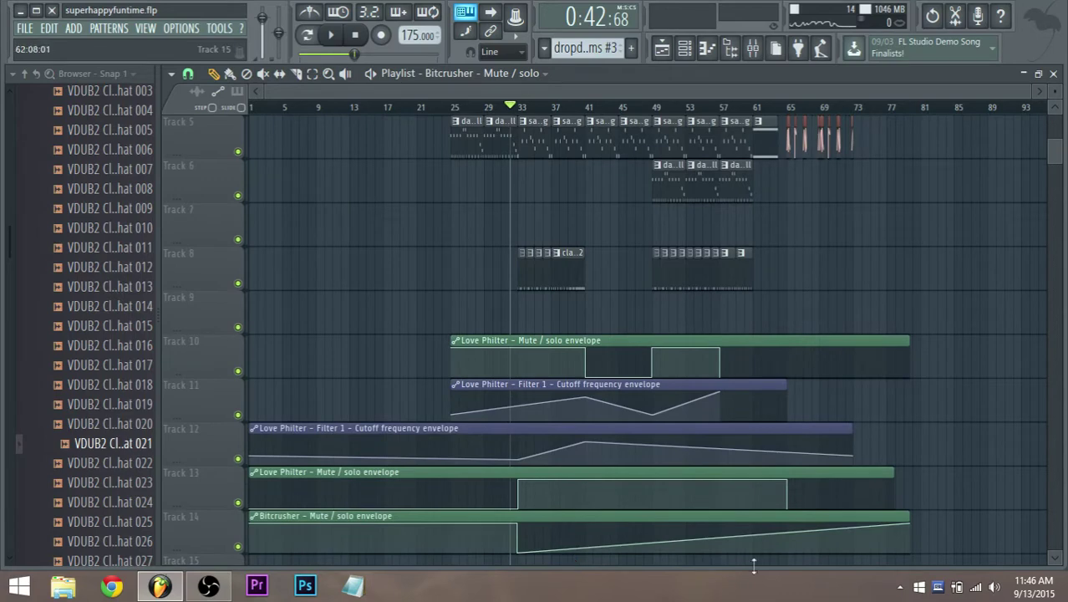
{"action": "left_click_drag", "start_coordinate": [906, 528], "coordinate": [920, 554]}
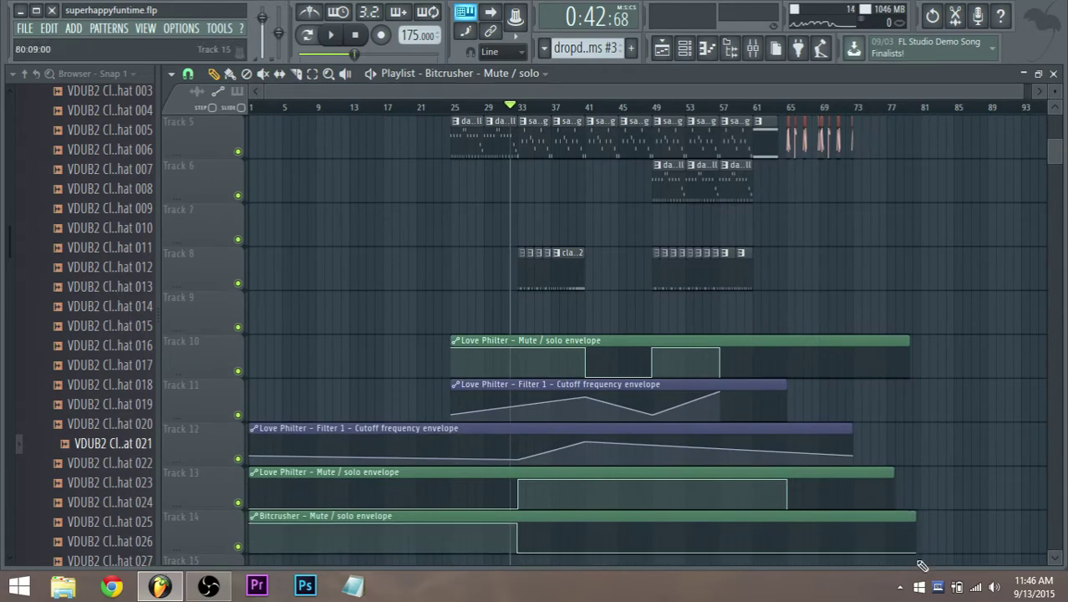
Step: Play the song from bar 32 to check the Bitcrusher automation across bar 33
{"action": "scroll", "coordinate": [590, 451], "scroll_direction": "up", "scroll_amount": 4}
{"action": "scroll", "coordinate": [590, 450], "scroll_direction": "up", "scroll_amount": 2}
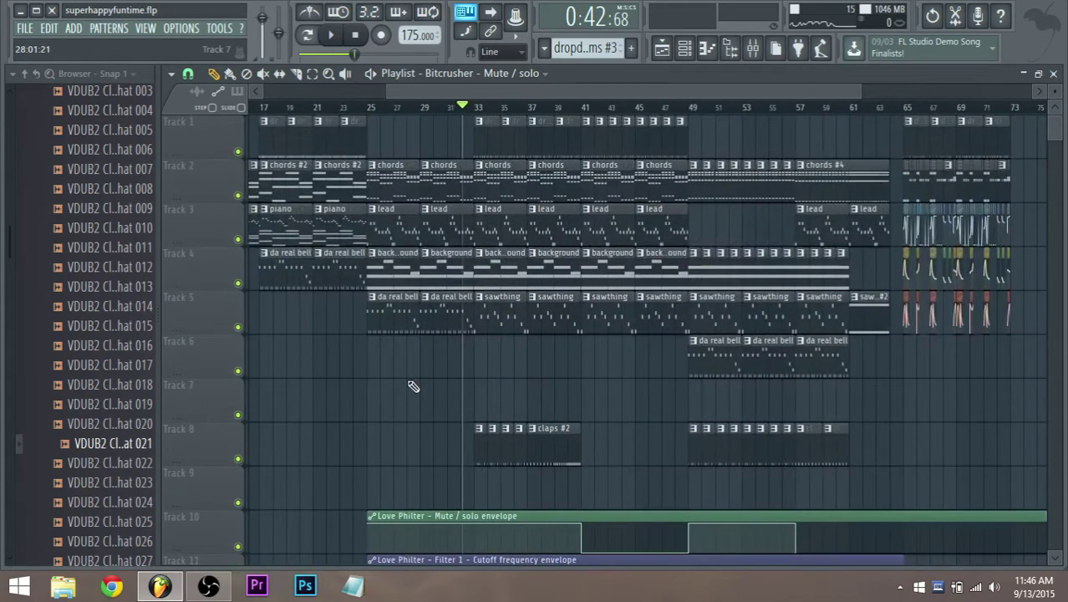
{"action": "key", "text": "space"}
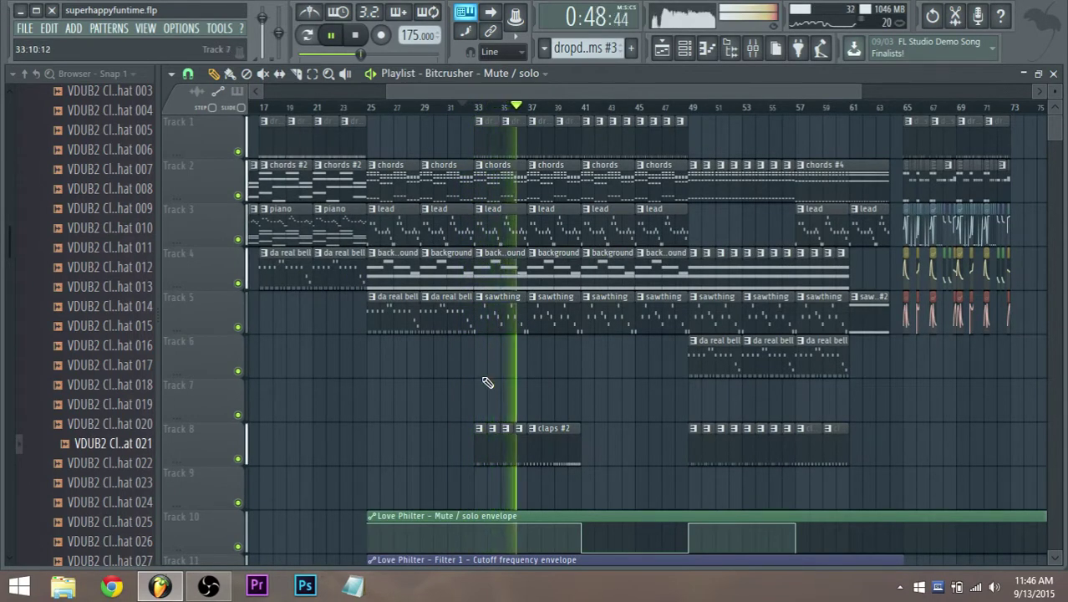
Step: Stop playback and open the VDUB2 Clap 024 notes of the claps pattern on Track 8 in the piano roll
{"action": "scroll", "coordinate": [486, 382], "scroll_direction": "up", "scroll_amount": 3}
{"action": "key", "text": "space"}
{"action": "double_click", "coordinate": [467, 448]}
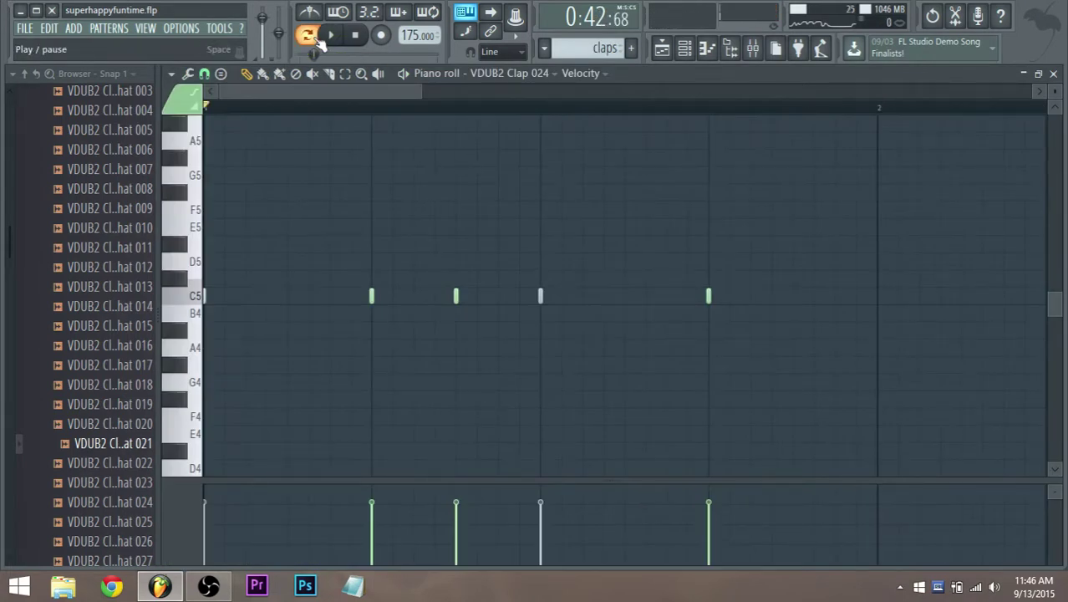
Step: Play the claps pattern and inspect its VDUB2 Clap 024 and VDUB2 Clap 002 channels in the channel rack
{"action": "left_click", "coordinate": [320, 40]}
{"action": "left_click", "coordinate": [684, 48]}
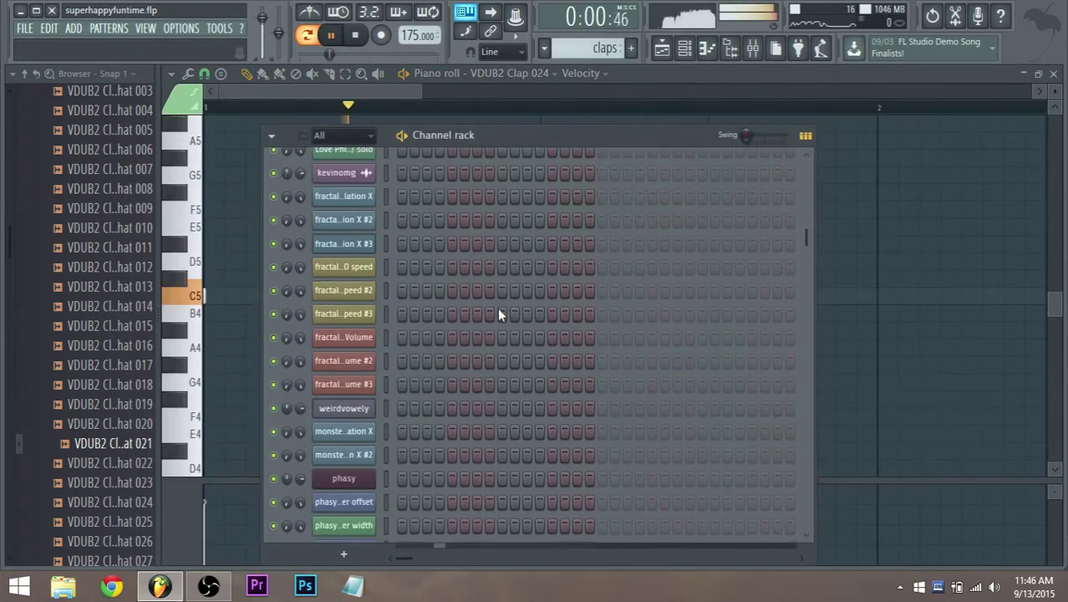
{"action": "scroll", "coordinate": [408, 248], "scroll_direction": "up", "scroll_amount": 10}
{"action": "right_click", "coordinate": [361, 366]}
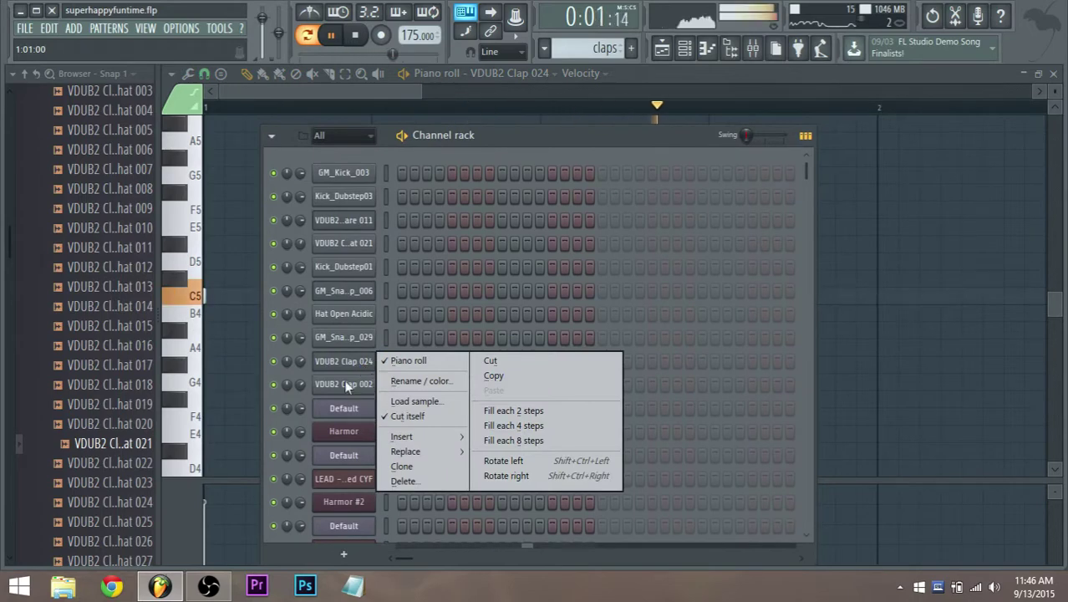
{"action": "left_click", "coordinate": [346, 384]}
{"action": "left_click", "coordinate": [536, 142]}
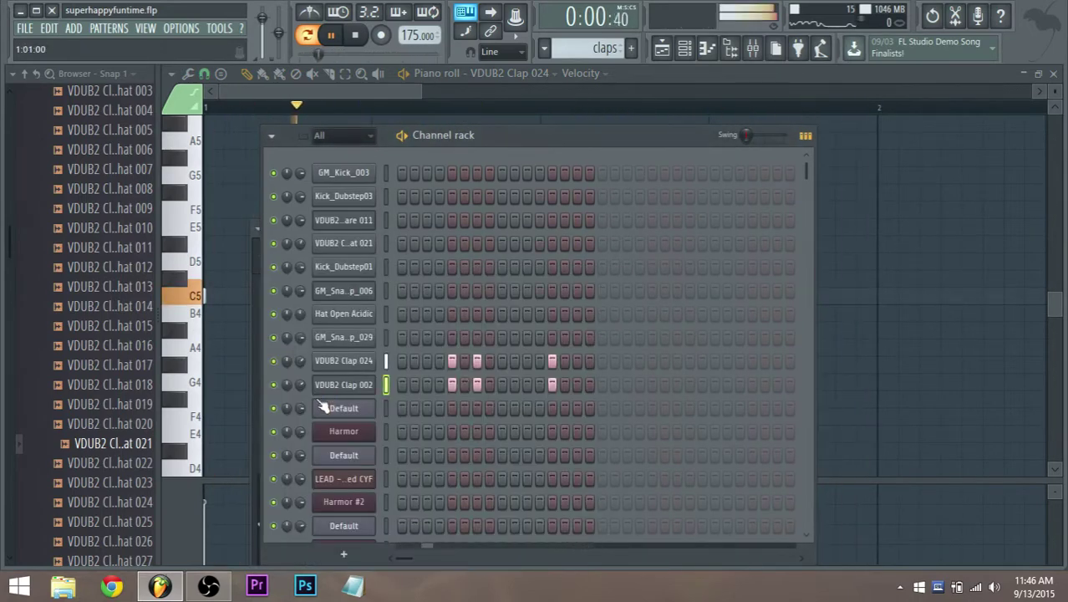
{"action": "right_click", "coordinate": [370, 370]}
{"action": "left_click", "coordinate": [443, 433]}
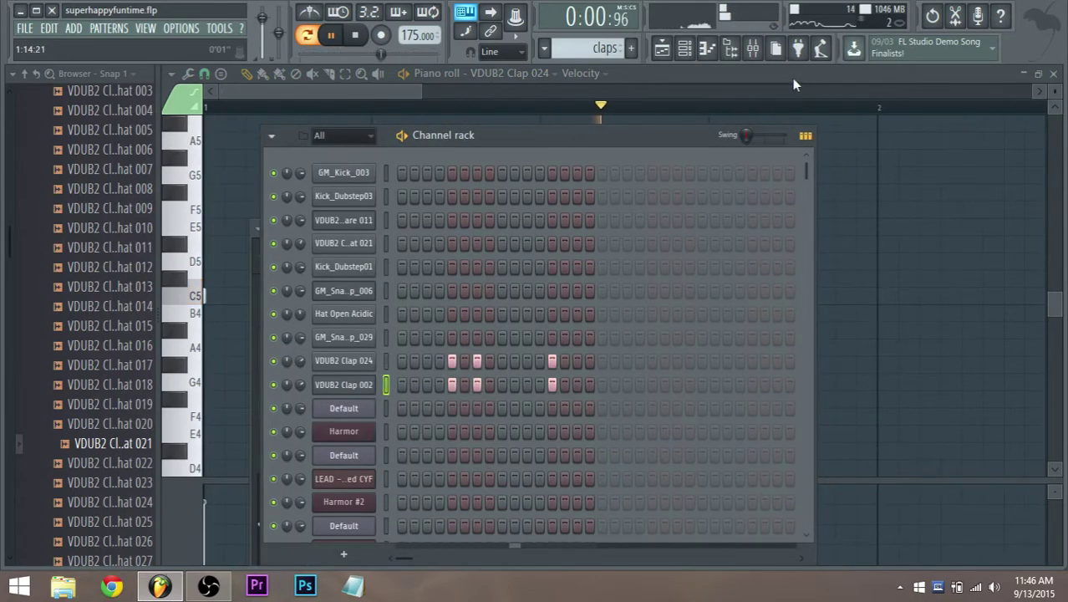
Step: Route the VDUB2 Clap 035 mixer track to the dropdrums track only
{"action": "left_click", "coordinate": [752, 48]}
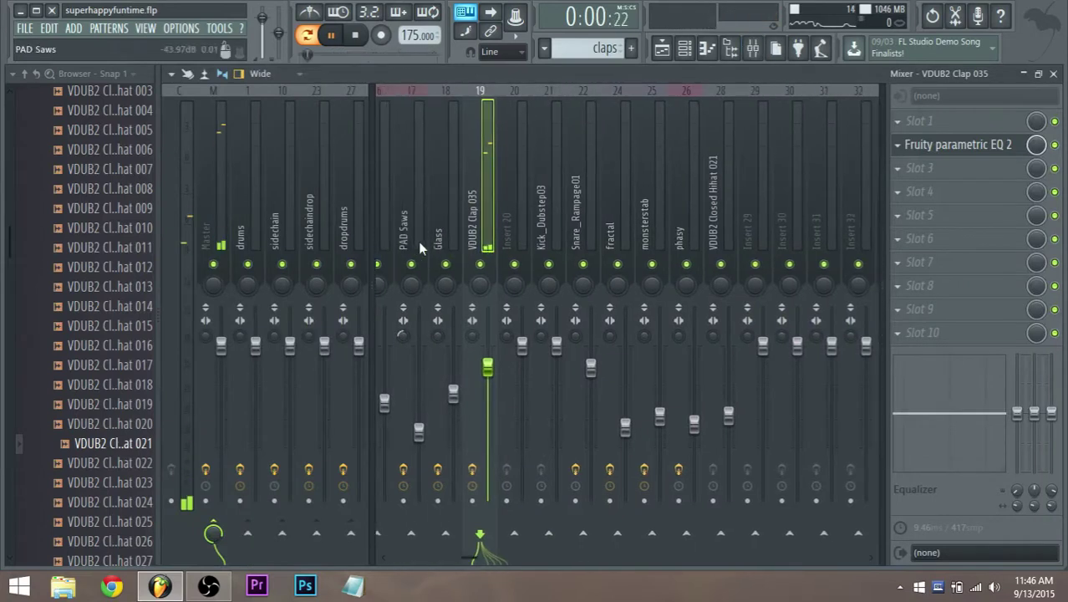
{"action": "scroll", "coordinate": [418, 241], "scroll_direction": "left", "scroll_amount": 1}
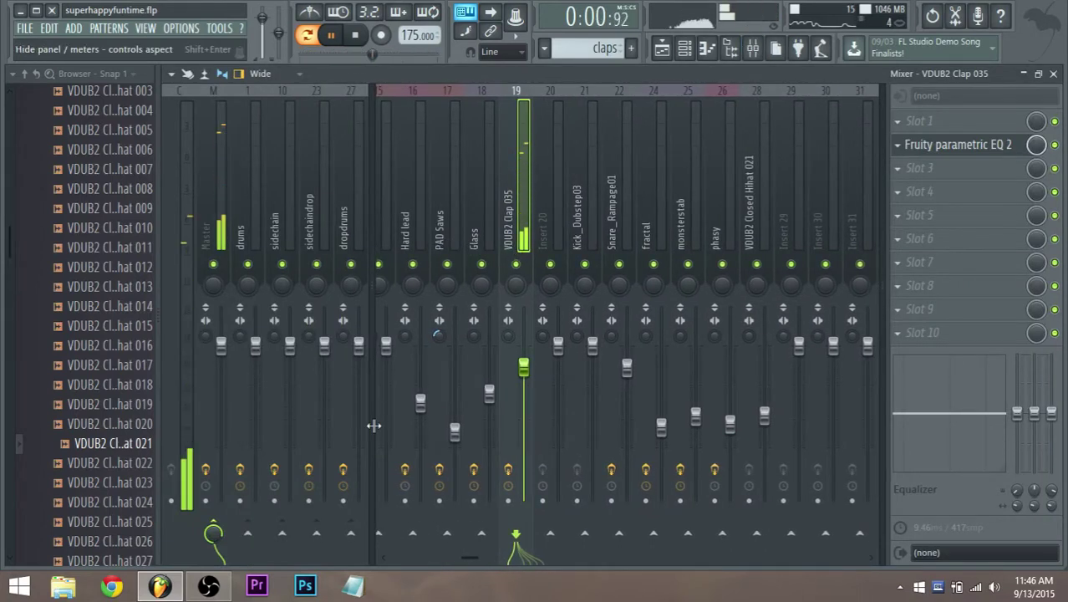
{"action": "right_click", "coordinate": [351, 532]}
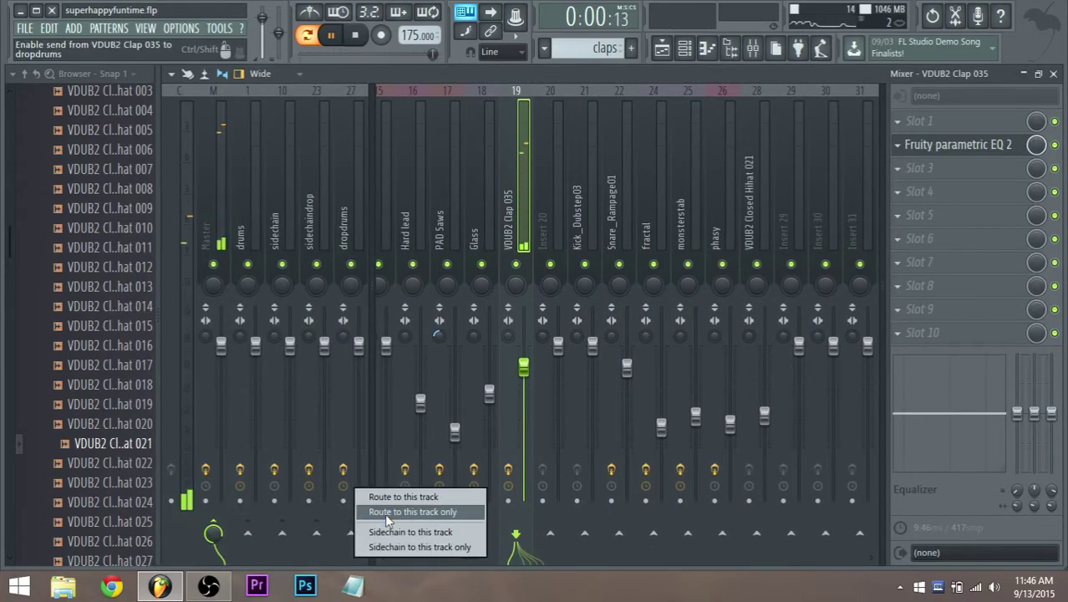
{"action": "left_click", "coordinate": [384, 513]}
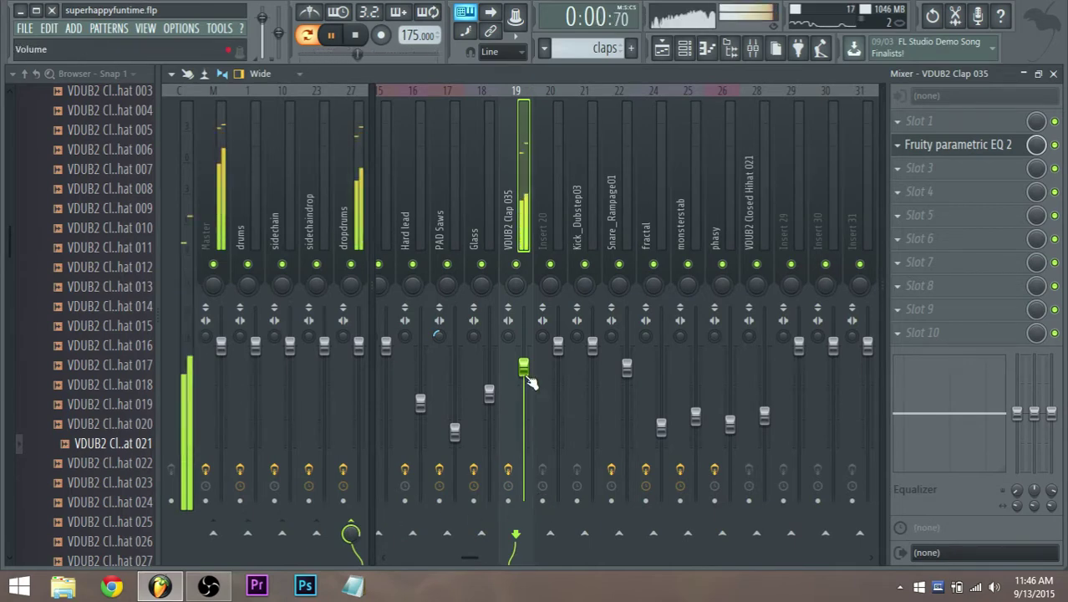
Step: Play the song from bar 33 and route the VDUB2 Clap 035 mixer track to the drums track only
{"action": "left_click", "coordinate": [662, 49]}
{"action": "left_click", "coordinate": [459, 111]}
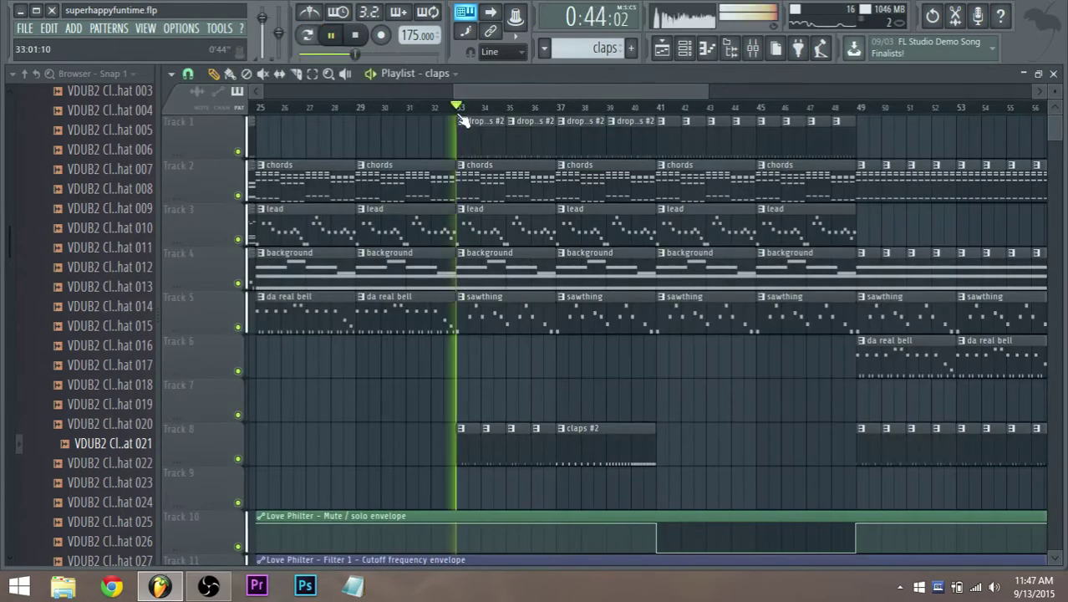
{"action": "left_click", "coordinate": [752, 47]}
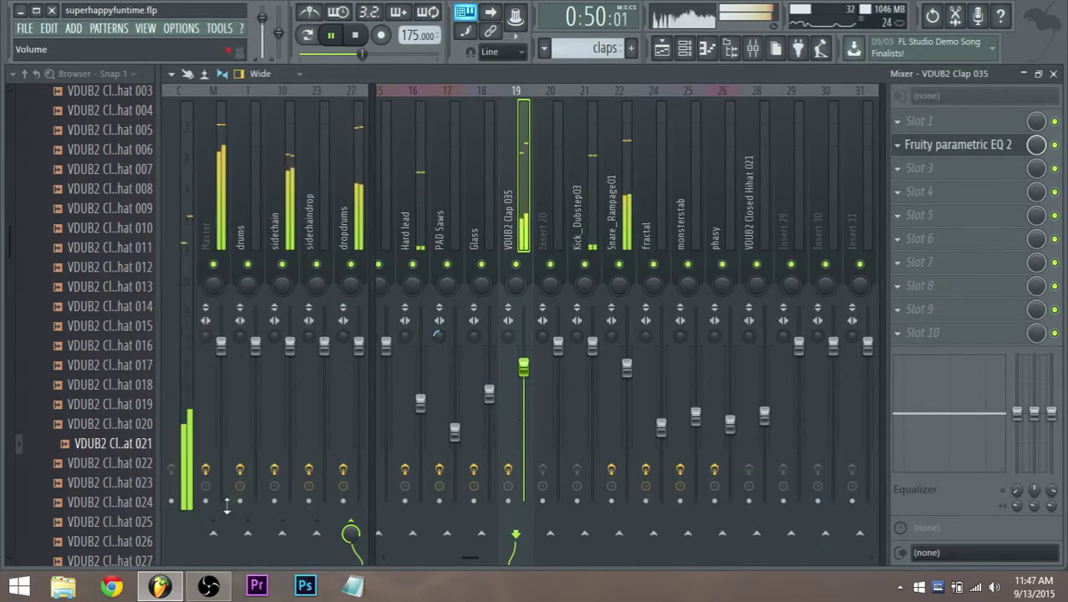
{"action": "right_click", "coordinate": [247, 532]}
{"action": "left_click", "coordinate": [304, 513]}
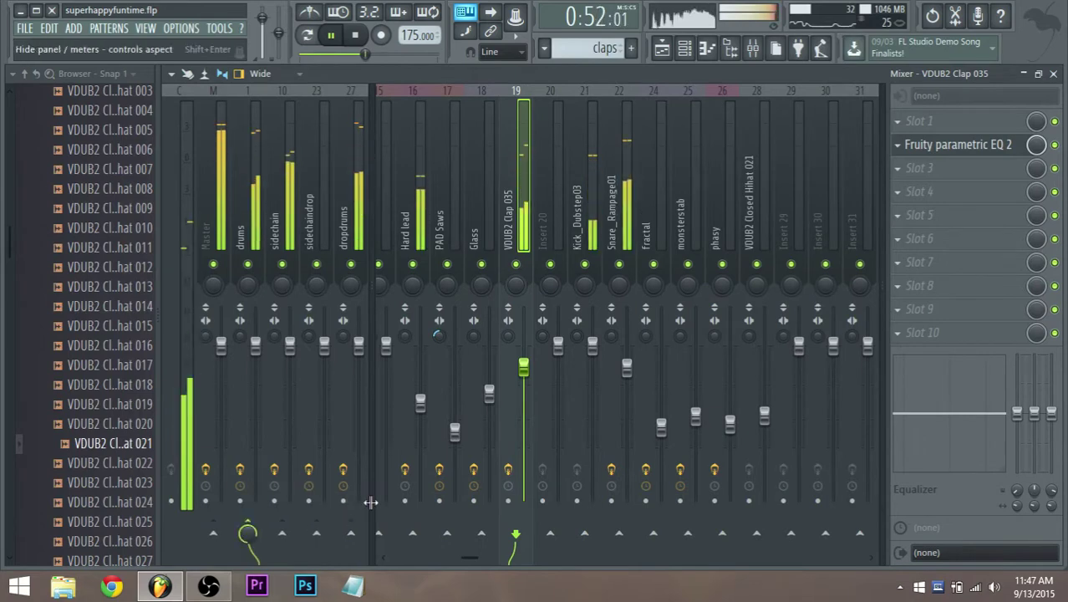
Step: Replace the claps #2 clip at bar 37 on Track 8 with one-bar claps clips through bar 40
{"action": "left_click", "coordinate": [661, 47]}
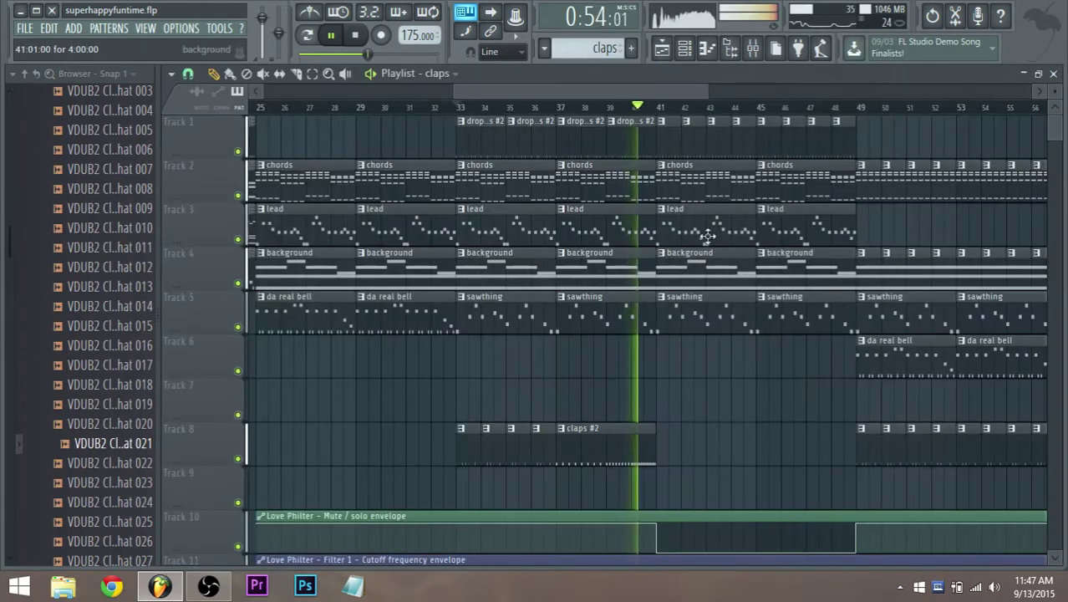
{"action": "key", "text": "space"}
{"action": "scroll", "coordinate": [604, 354], "scroll_direction": "up", "scroll_amount": 2}
{"action": "right_click", "coordinate": [587, 432]}
{"action": "left_click", "coordinate": [534, 451]}
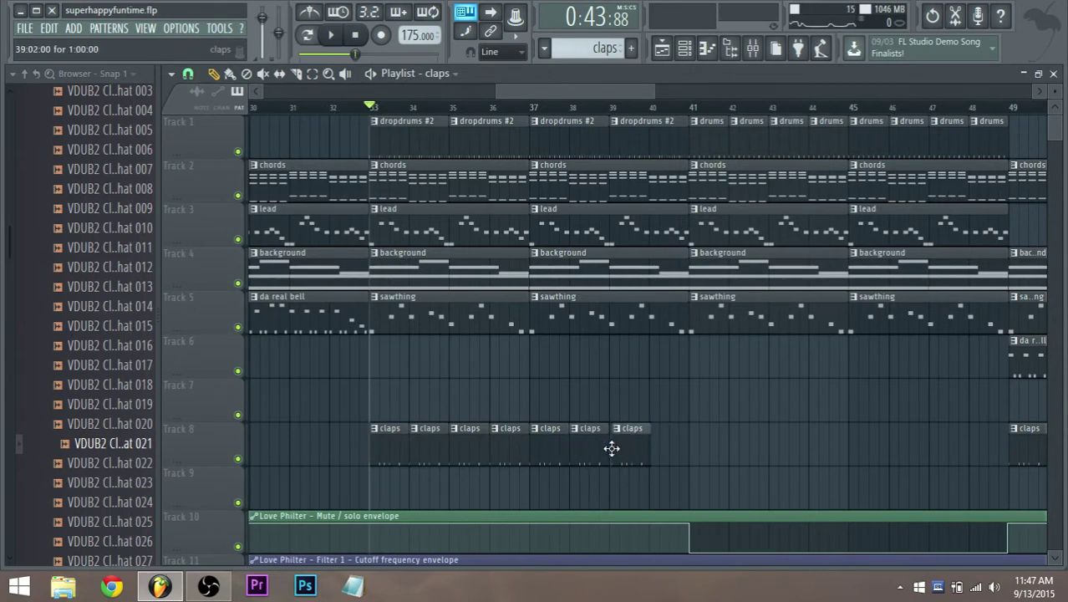
{"action": "key", "text": "space"}
{"action": "left_click", "coordinate": [671, 448]}
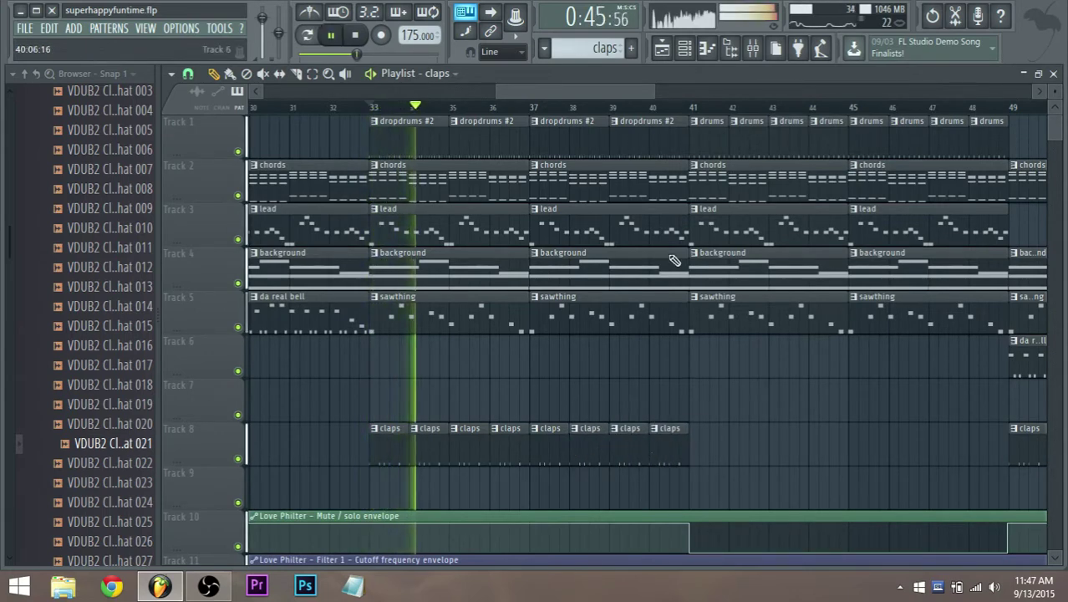
Step: Lower the VDUB2 Clap 035 mixer track volume to 59% (-10.2 dB) and pan it 18% left
{"action": "left_click", "coordinate": [752, 47]}
{"action": "left_click_drag", "start_coordinate": [523, 364], "coordinate": [529, 410]}
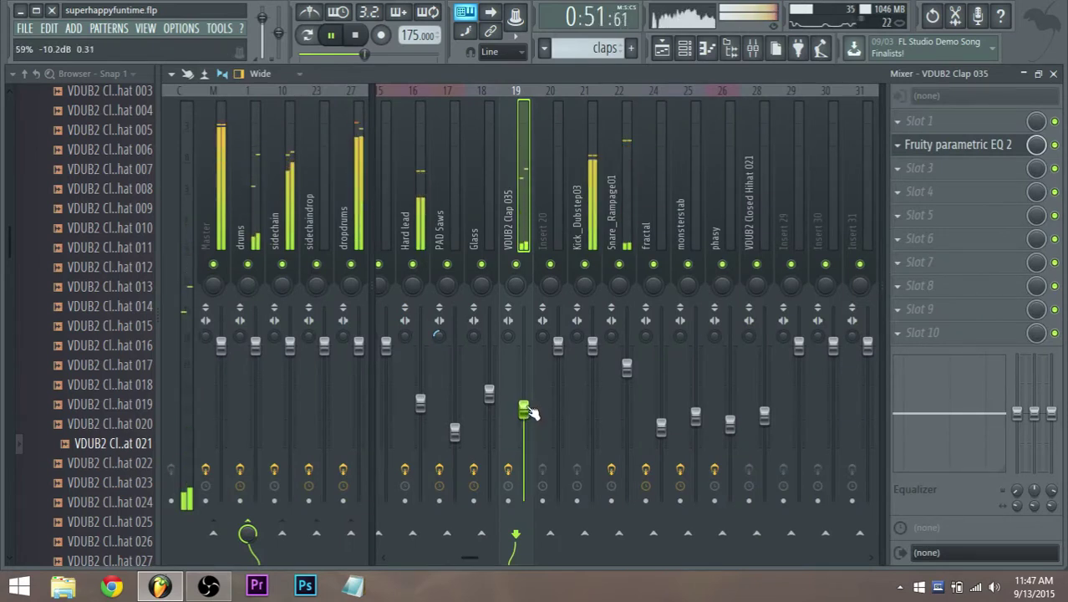
{"action": "left_click_drag", "start_coordinate": [518, 290], "coordinate": [517, 304]}
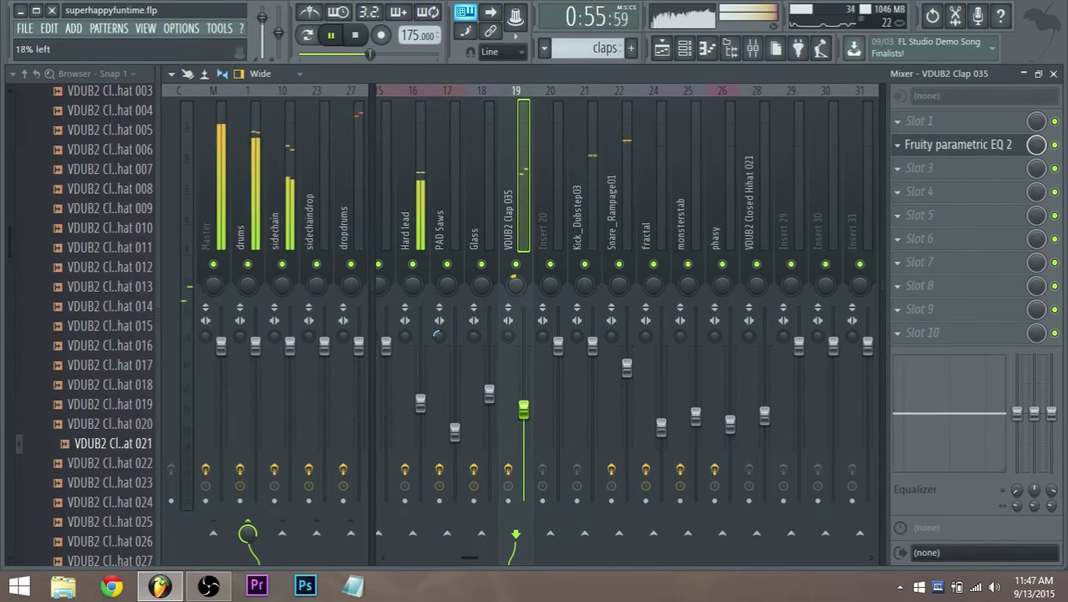
Step: Review the playlist arrangement from bar 49 through the drop at bar 65 while the song plays
{"action": "left_click", "coordinate": [664, 50]}
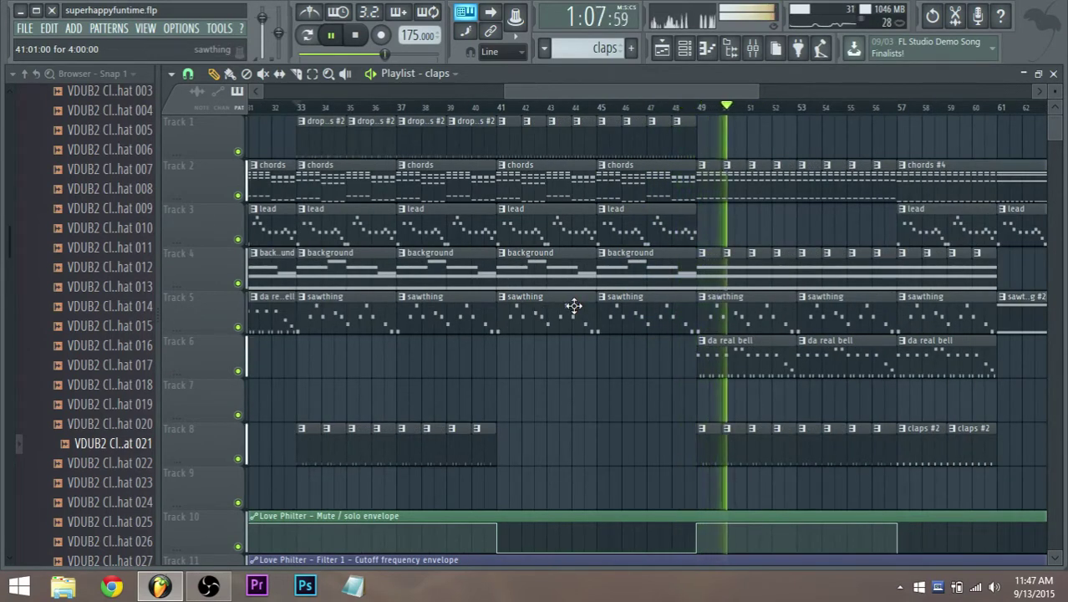
{"action": "scroll", "coordinate": [614, 296], "scroll_direction": "up", "scroll_amount": 2}
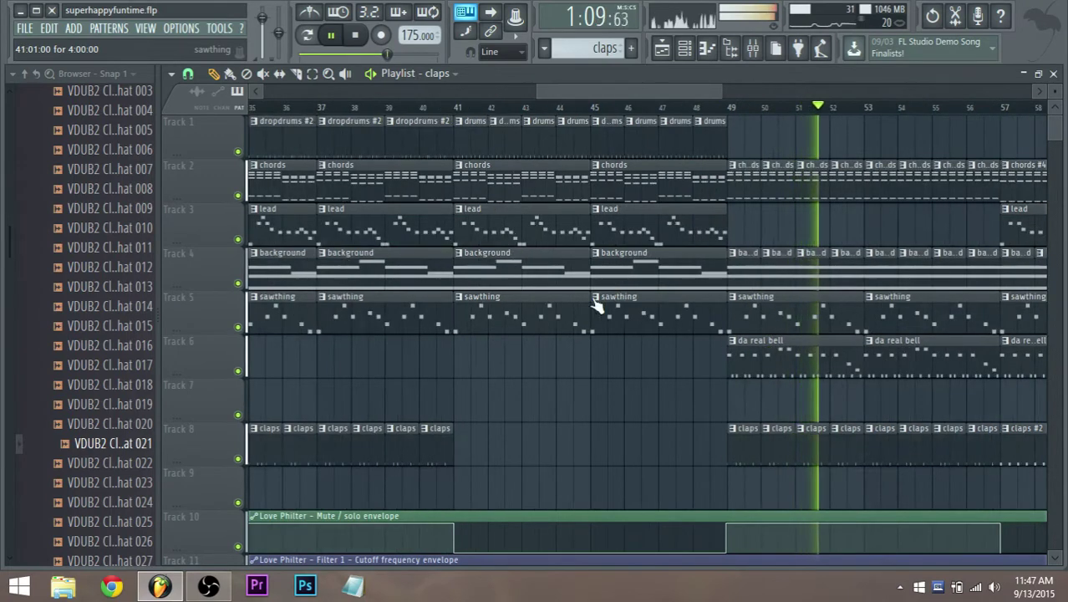
{"action": "scroll", "coordinate": [563, 282], "scroll_direction": "down", "scroll_amount": 2}
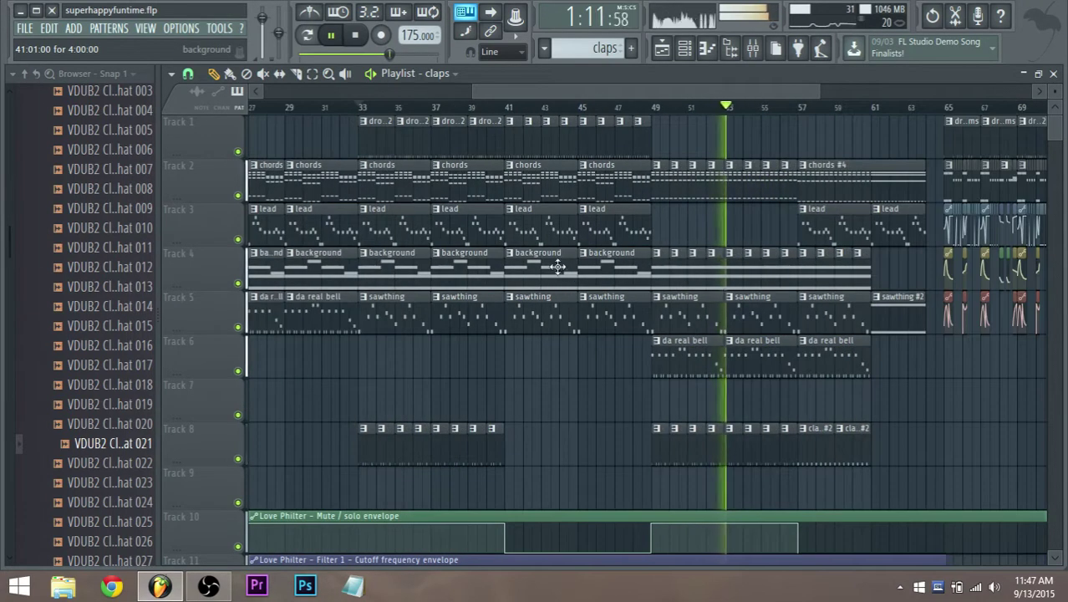
{"action": "scroll", "coordinate": [658, 95], "scroll_direction": "down", "scroll_amount": 2}
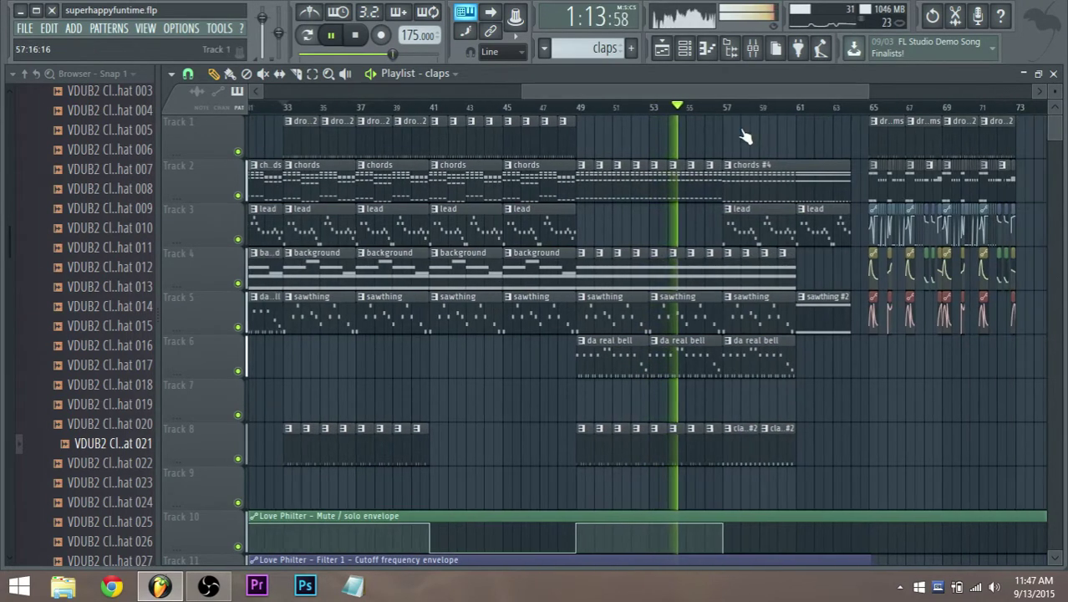
{"action": "scroll", "coordinate": [534, 315], "scroll_direction": "up", "scroll_amount": 2}
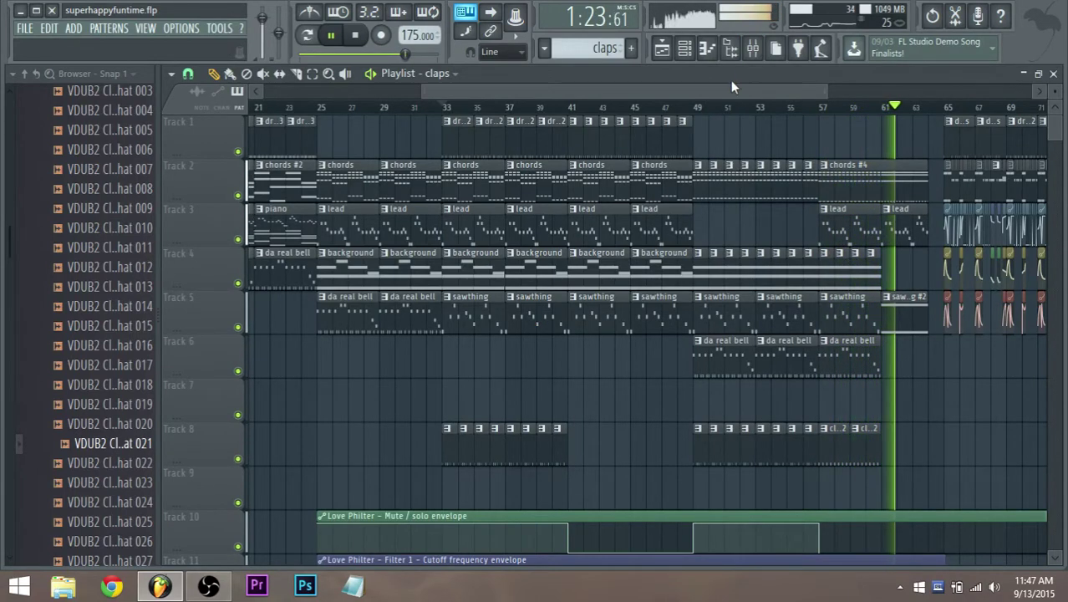
{"action": "left_click_drag", "start_coordinate": [730, 94], "coordinate": [865, 123]}
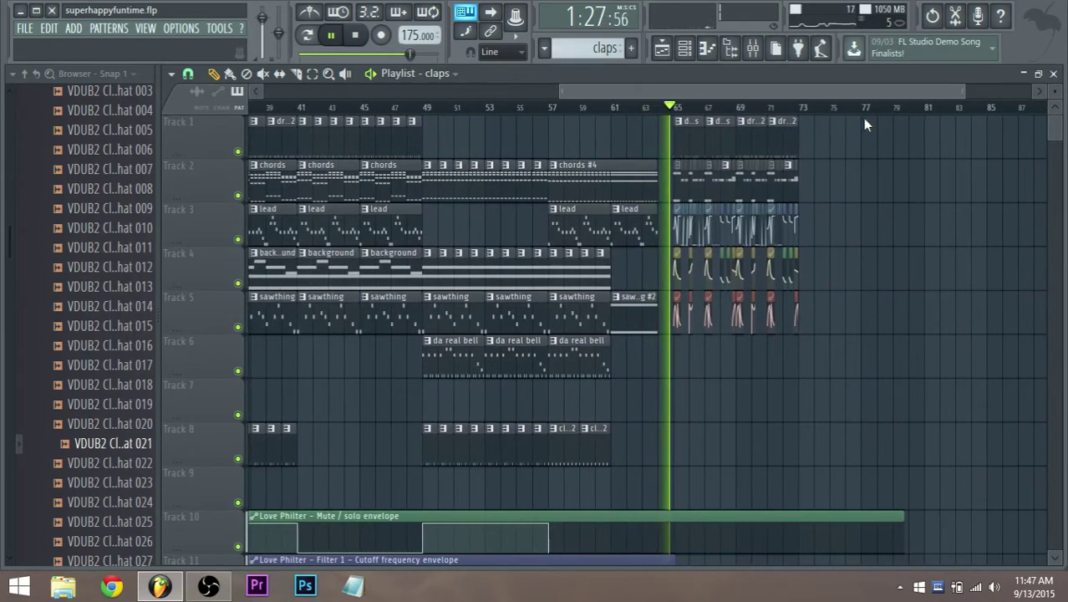
{"action": "scroll", "coordinate": [913, 214], "scroll_direction": "up", "scroll_amount": 2}
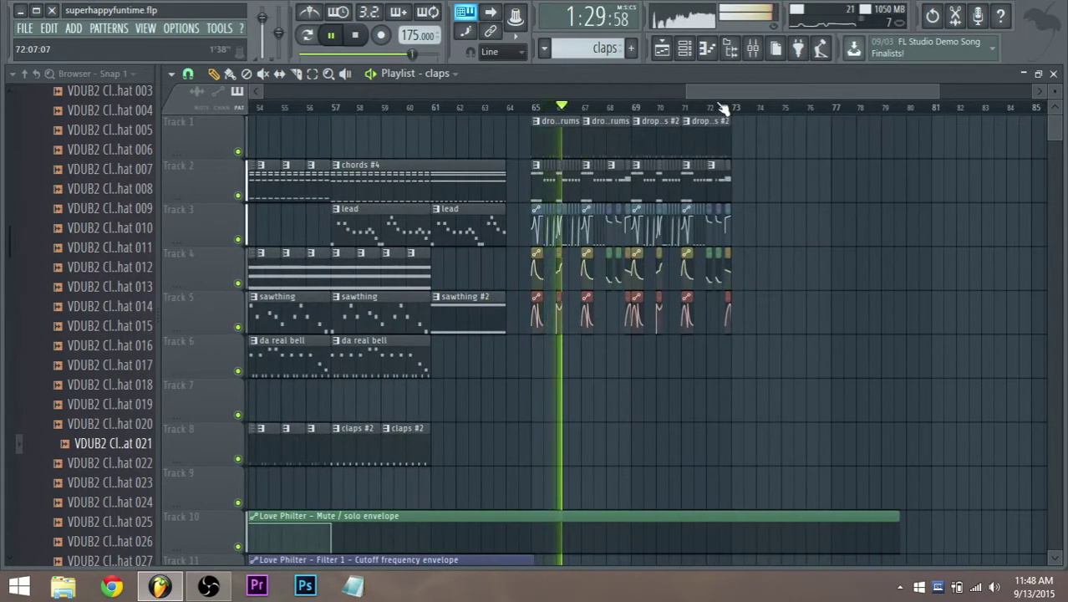
{"action": "scroll", "coordinate": [698, 138], "scroll_direction": "up", "scroll_amount": 4}
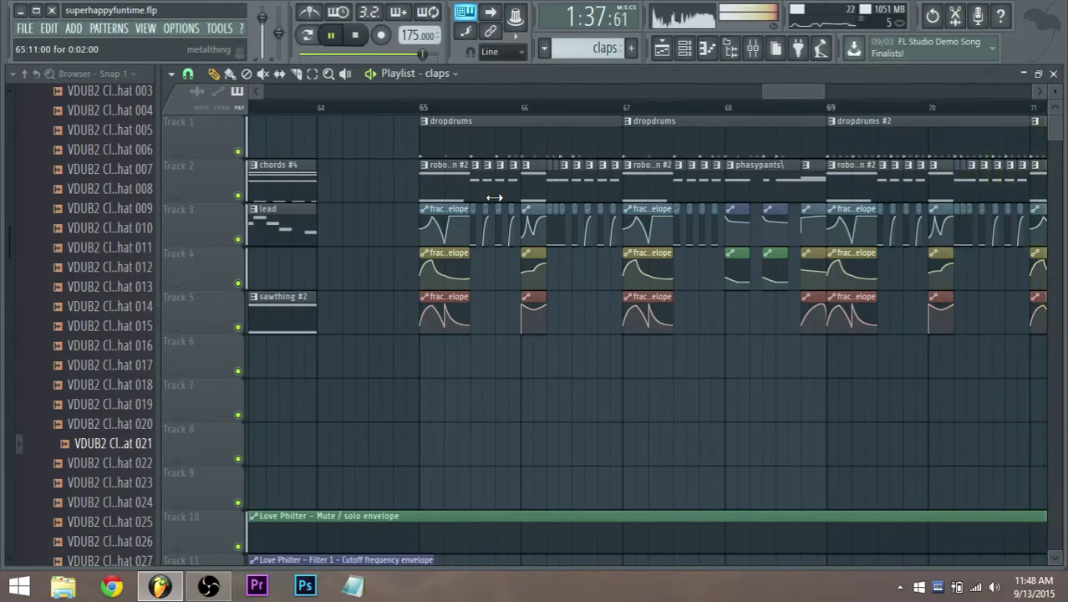
Step: Replay the drop from bar 65 and examine the metalthing clips on Track 2 in bar 66
{"action": "scroll", "coordinate": [608, 172], "scroll_direction": "down", "scroll_amount": 2}
{"action": "scroll", "coordinate": [493, 119], "scroll_direction": "up", "scroll_amount": 1}
{"action": "left_click", "coordinate": [496, 109]}
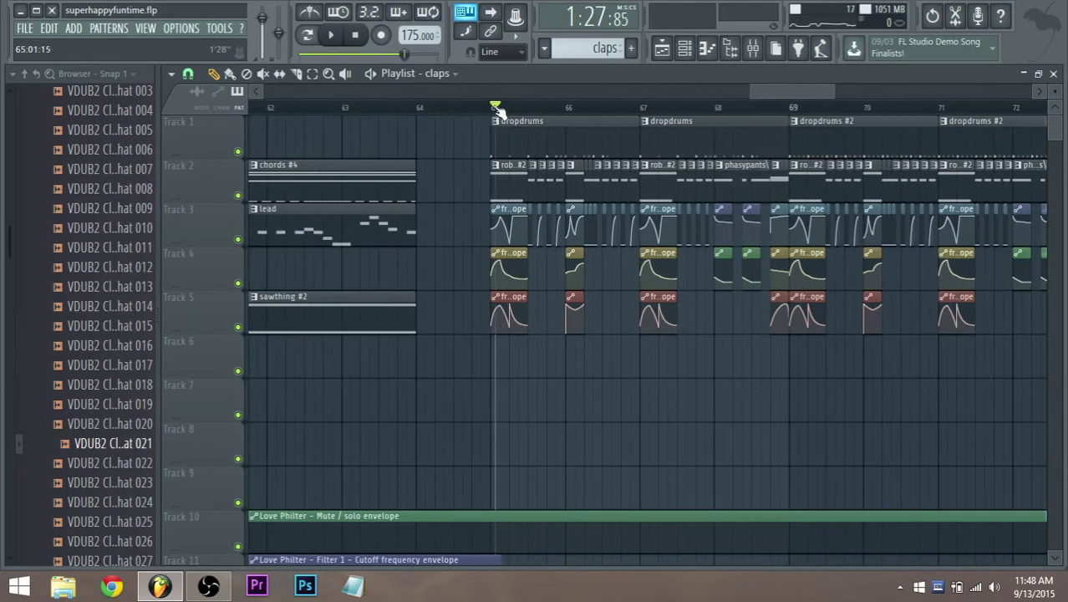
{"action": "key", "text": "space"}
{"action": "scroll", "coordinate": [589, 163], "scroll_direction": "up", "scroll_amount": 2}
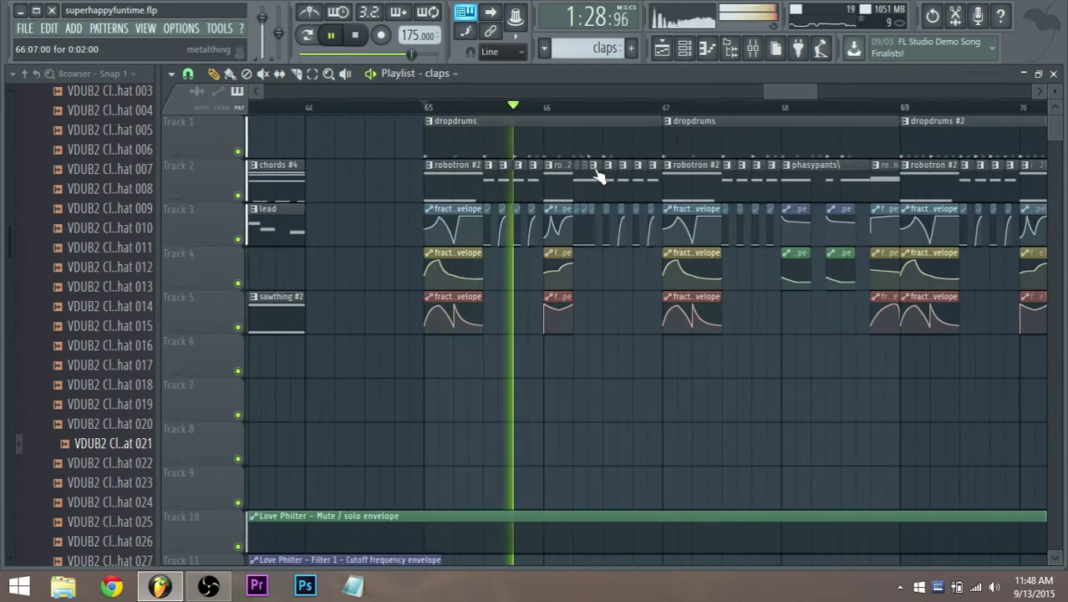
{"action": "scroll", "coordinate": [596, 174], "scroll_direction": "up", "scroll_amount": 3}
{"action": "key", "text": "space"}
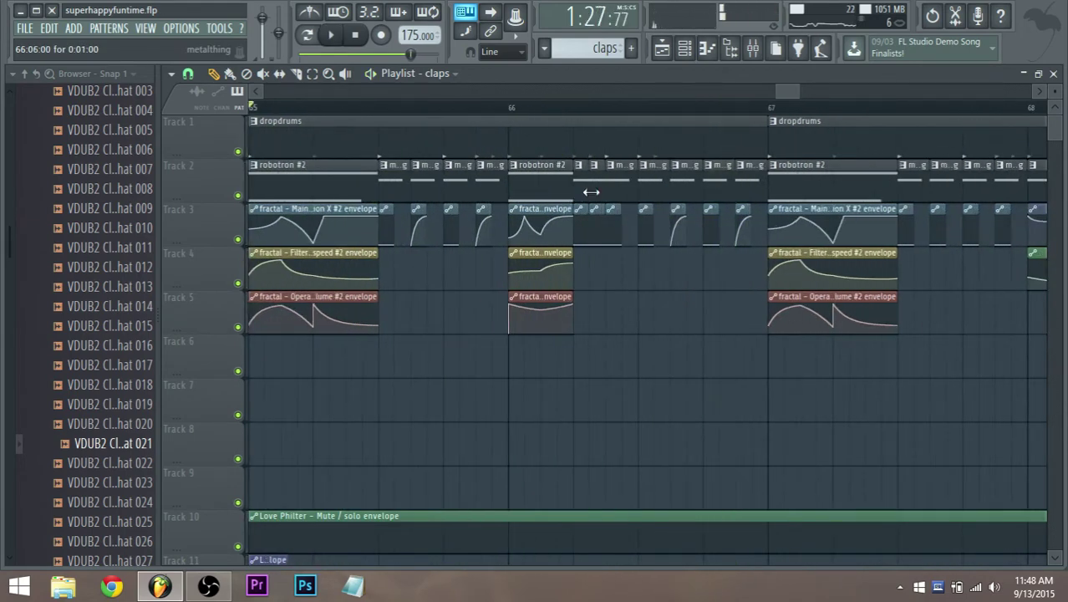
Step: Make the metalthing clip at 66:05 two steps long in place of the two short ones, and match the Track 3 envelope clips beneath
{"action": "scroll", "coordinate": [590, 189], "scroll_direction": "down", "scroll_amount": 2}
{"action": "scroll", "coordinate": [755, 220], "scroll_direction": "down", "scroll_amount": 3}
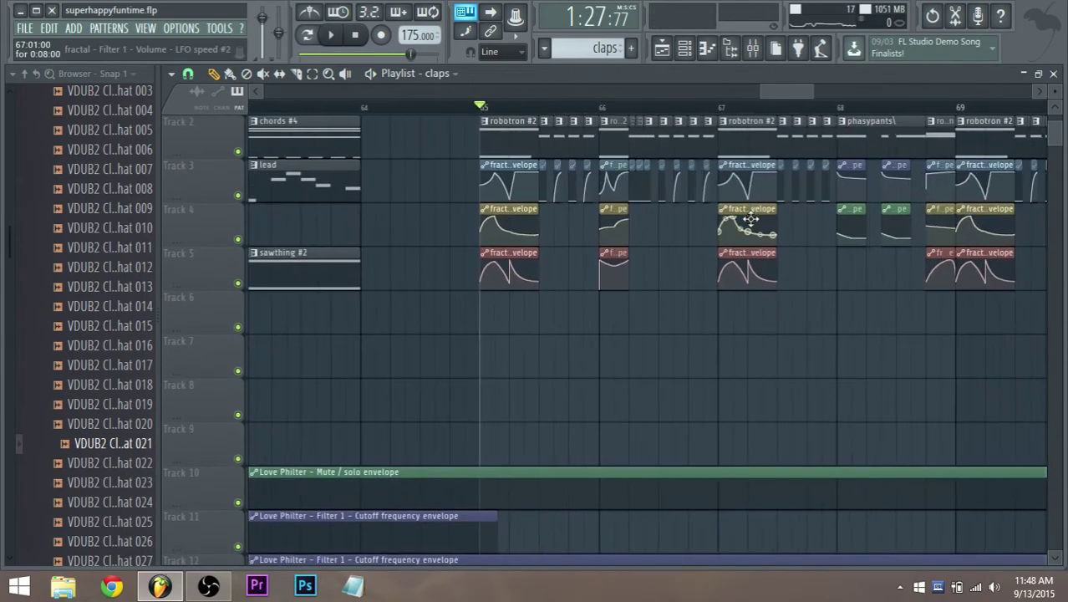
{"action": "scroll", "coordinate": [747, 219], "scroll_direction": "up", "scroll_amount": 3}
{"action": "scroll", "coordinate": [614, 213], "scroll_direction": "up", "scroll_amount": 1}
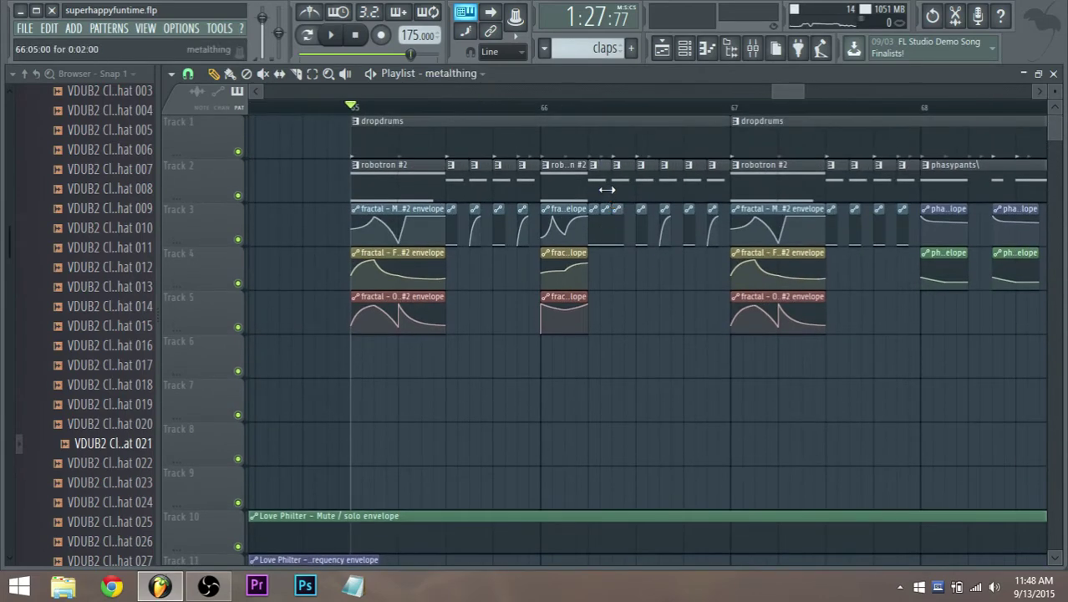
{"action": "key", "text": "space"}
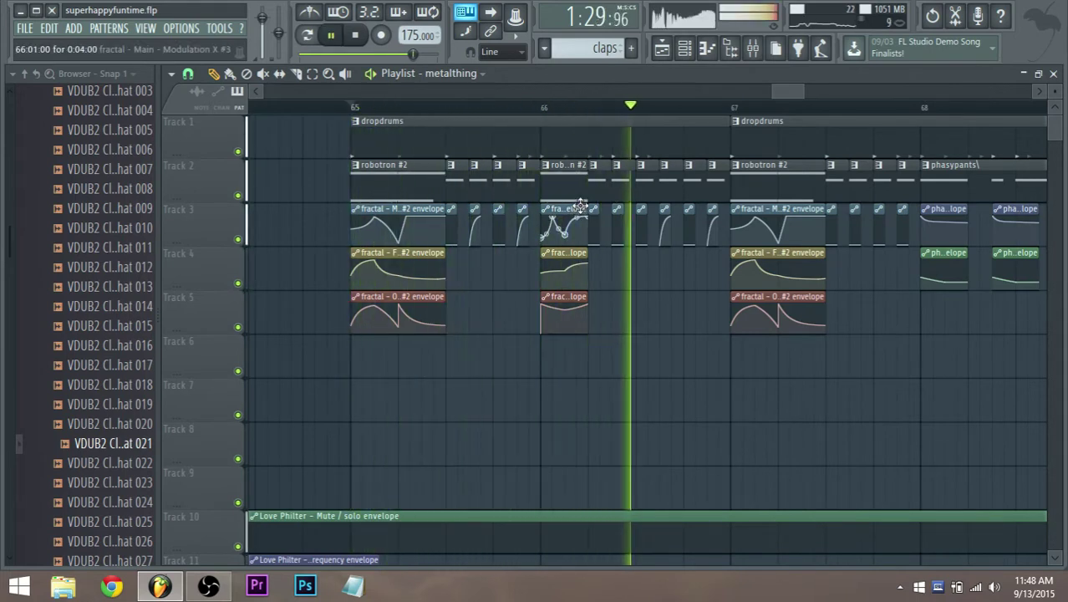
{"action": "key", "text": "space"}
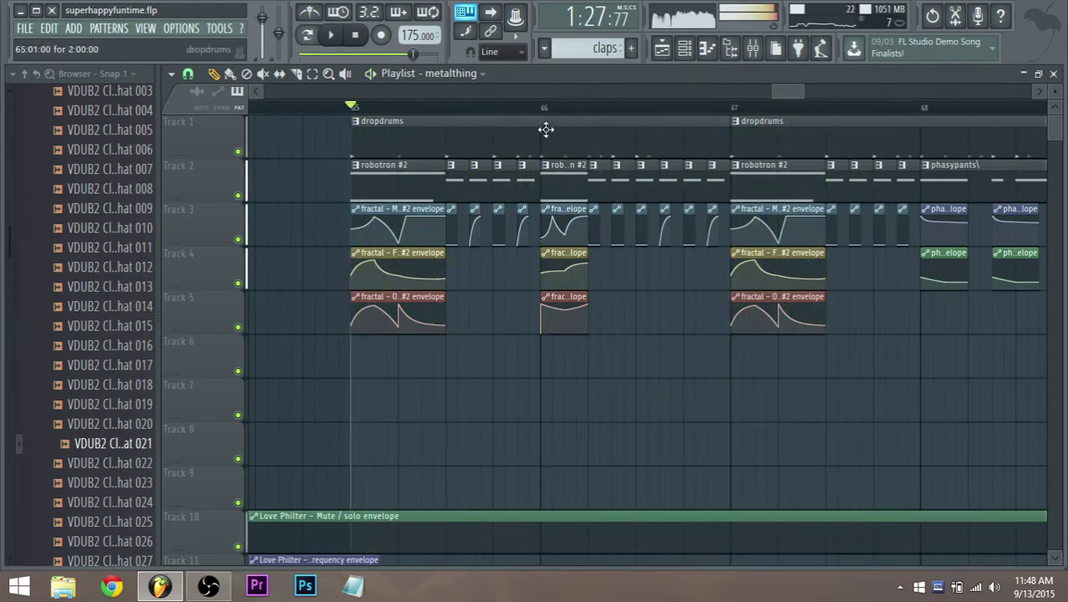
Step: Play the transition from bar 65 into bar 66 in short bursts to check the edited clips
{"action": "key", "text": "space"}
{"action": "key", "text": "space"}
{"action": "key", "text": "space"}
{"action": "key", "text": "space"}
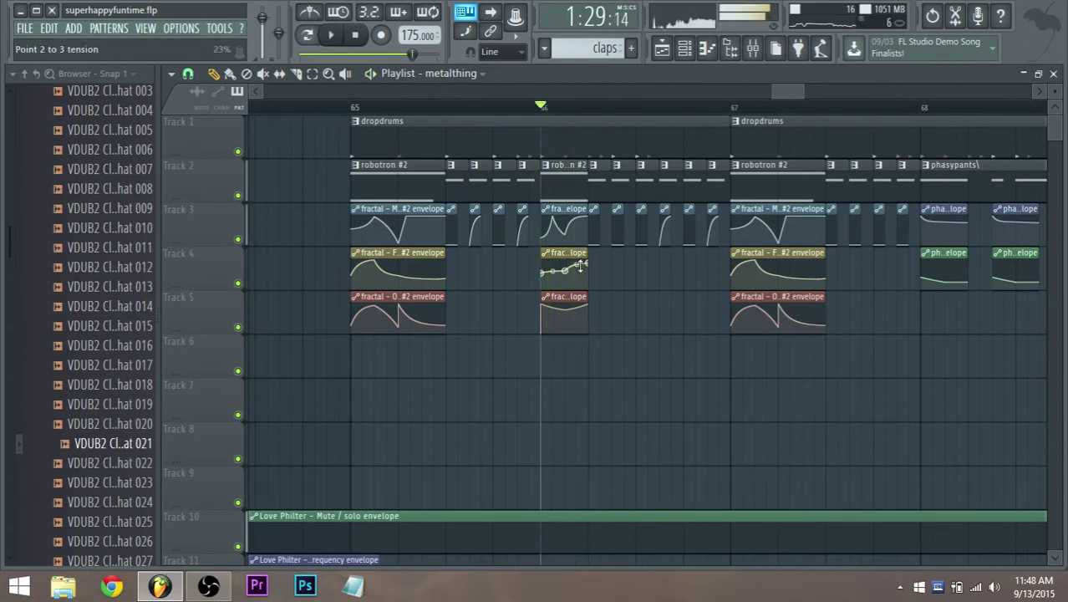
Step: Flatten the end of the fractal Filter 1 Volume LFO speed #3 envelope at bar 66 and play the drop from bar 65
{"action": "key", "text": "space"}
{"action": "key", "text": "space"}
{"action": "key", "text": "space"}
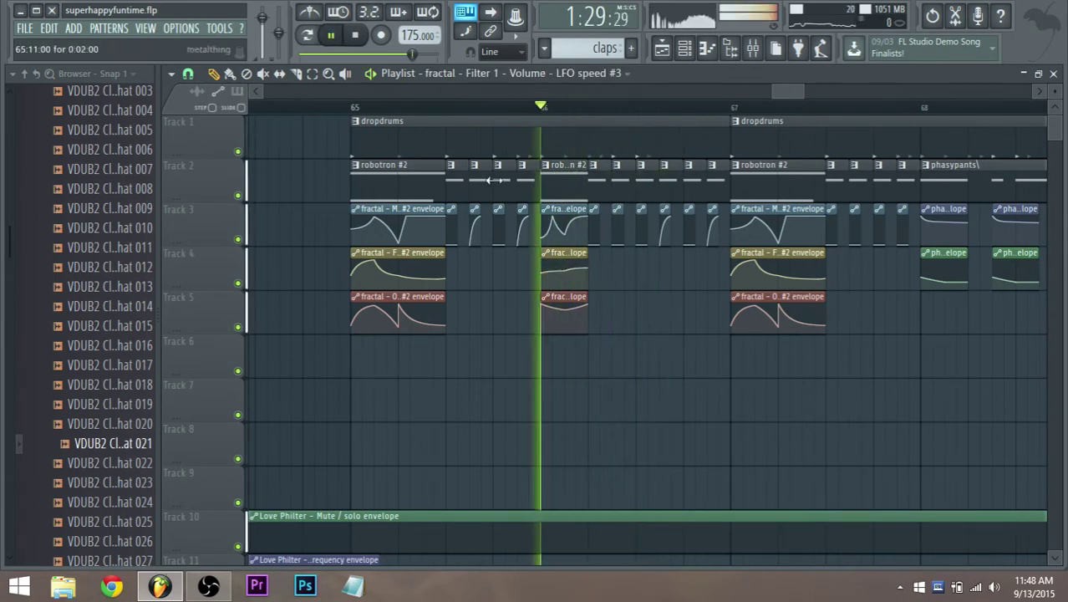
{"action": "left_click", "coordinate": [355, 109]}
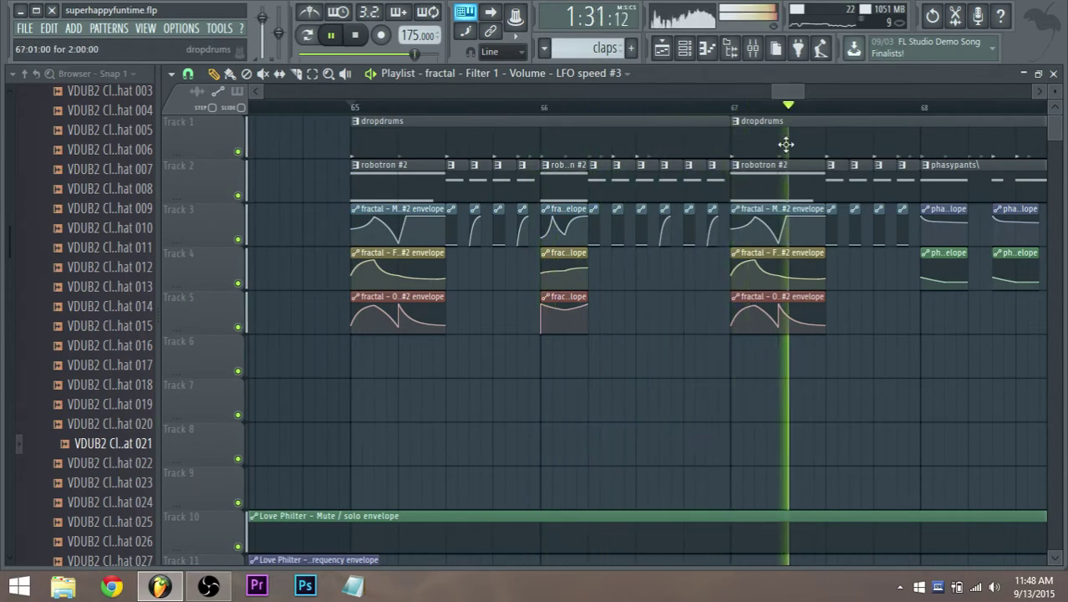
{"action": "scroll", "coordinate": [781, 140], "scroll_direction": "down", "scroll_amount": 3}
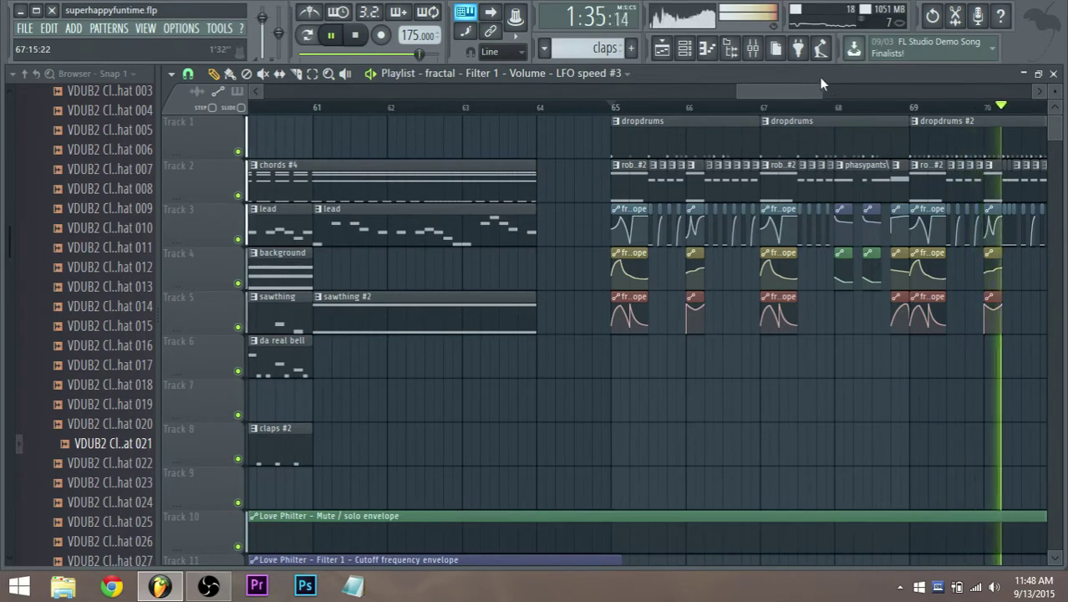
Step: Stop the drop playback and play the build-up briefly from bar 57 to check how it leads in
{"action": "left_click_drag", "start_coordinate": [799, 94], "coordinate": [812, 94]}
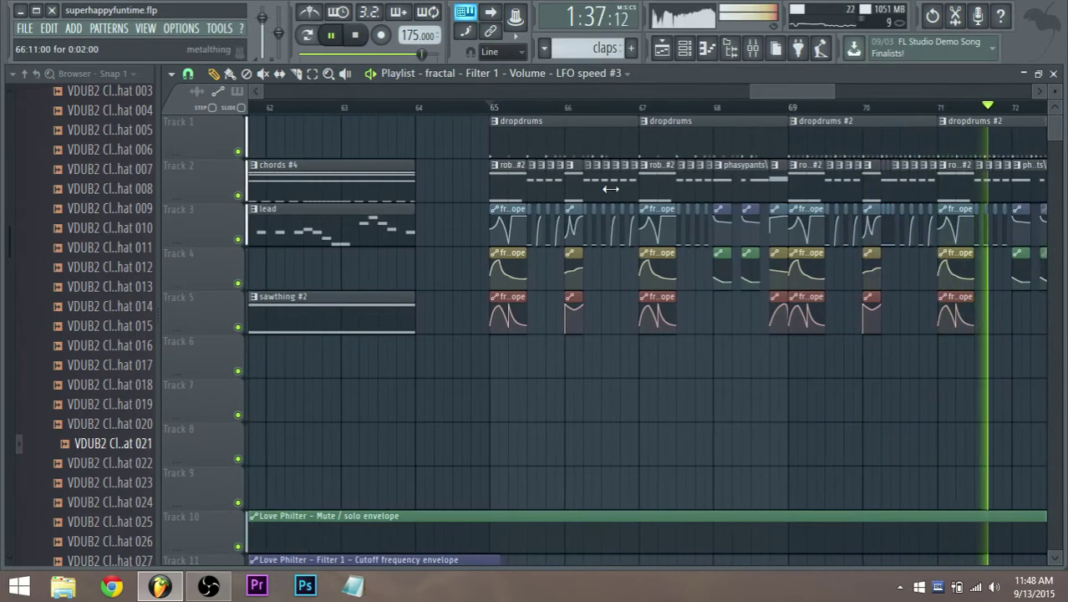
{"action": "key", "text": "space"}
{"action": "scroll", "coordinate": [611, 187], "scroll_direction": "down", "scroll_amount": 2}
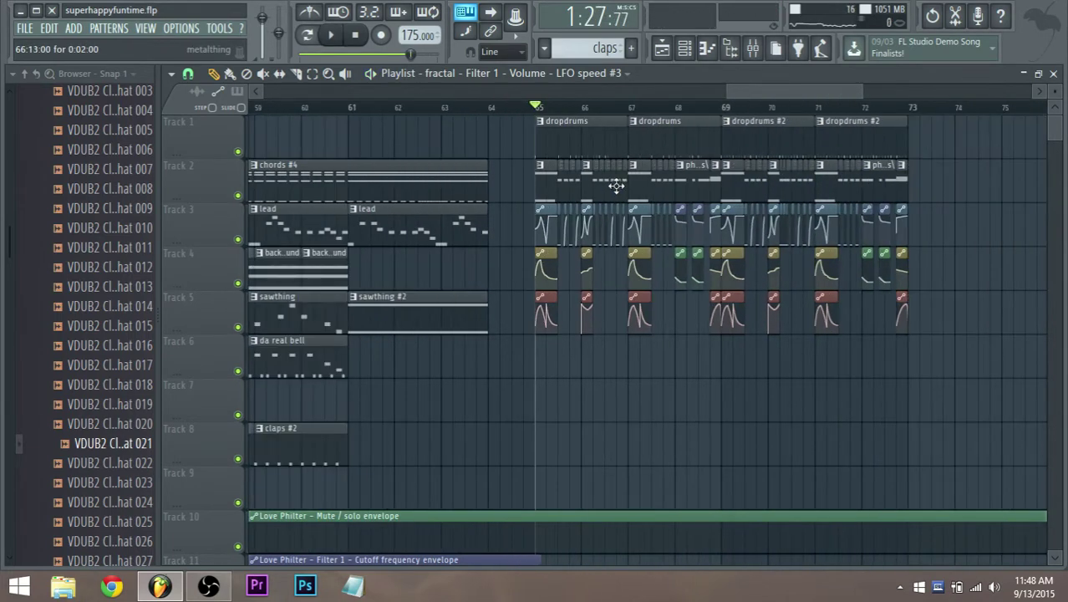
{"action": "scroll", "coordinate": [457, 198], "scroll_direction": "down", "scroll_amount": 3}
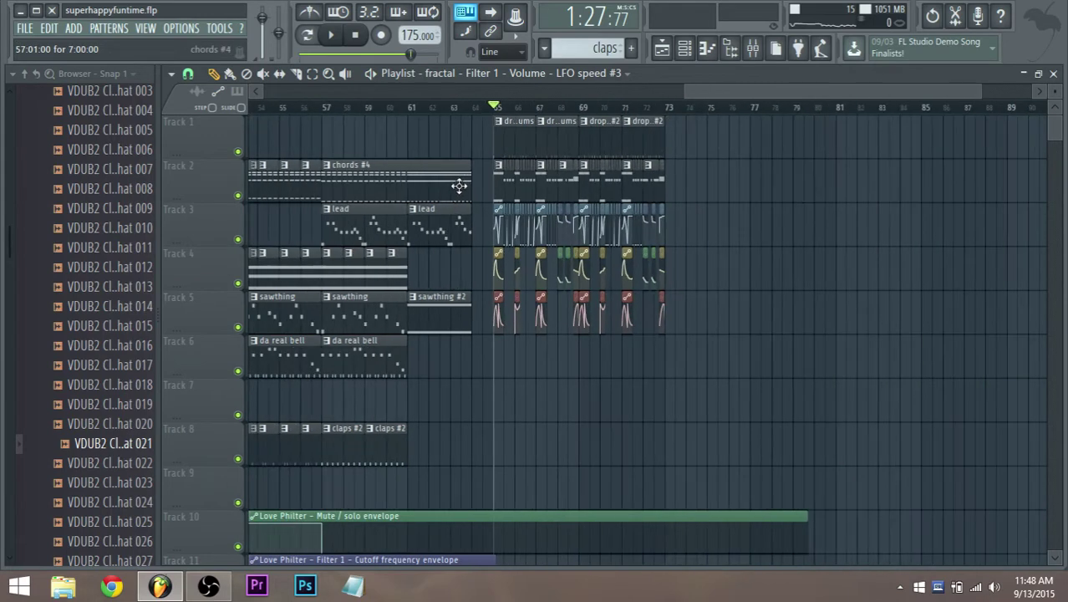
{"action": "left_click", "coordinate": [330, 109]}
{"action": "key", "text": "space"}
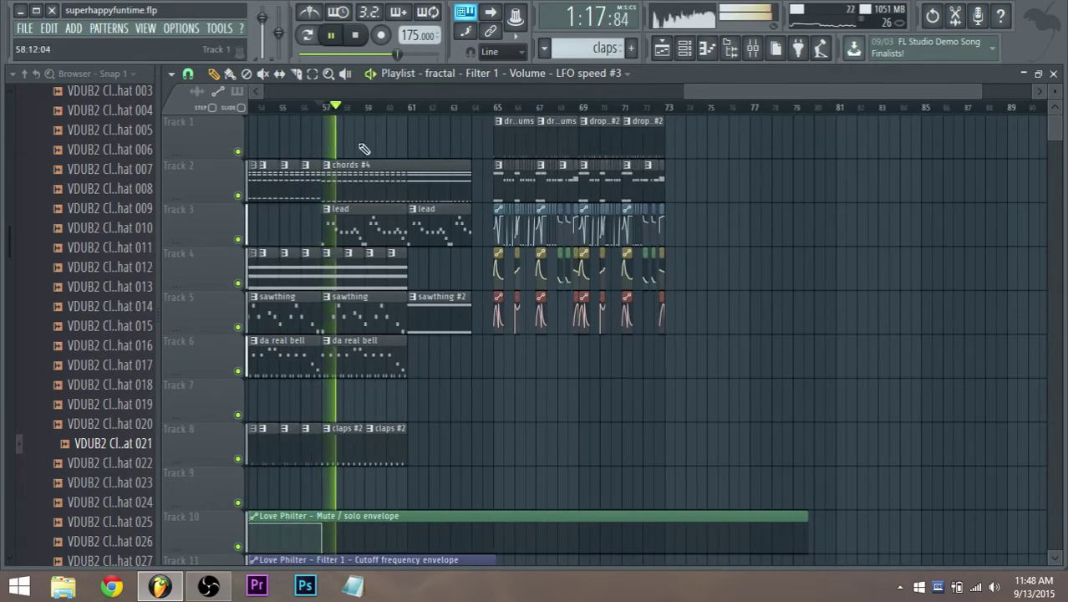
{"action": "key", "text": "space"}
Step: Review the arrangement from bar 17 onward and play the build-up from the end of bar 60
{"action": "left_click_drag", "start_coordinate": [755, 90], "coordinate": [569, 98]}
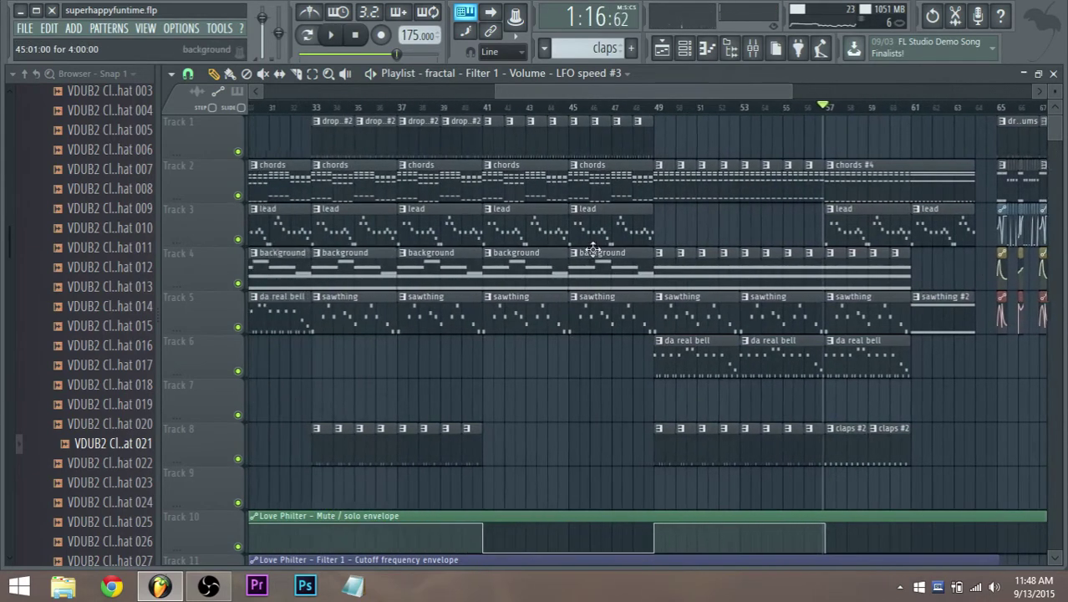
{"action": "scroll", "coordinate": [599, 244], "scroll_direction": "down", "scroll_amount": 3}
{"action": "scroll", "coordinate": [627, 260], "scroll_direction": "up", "scroll_amount": 1}
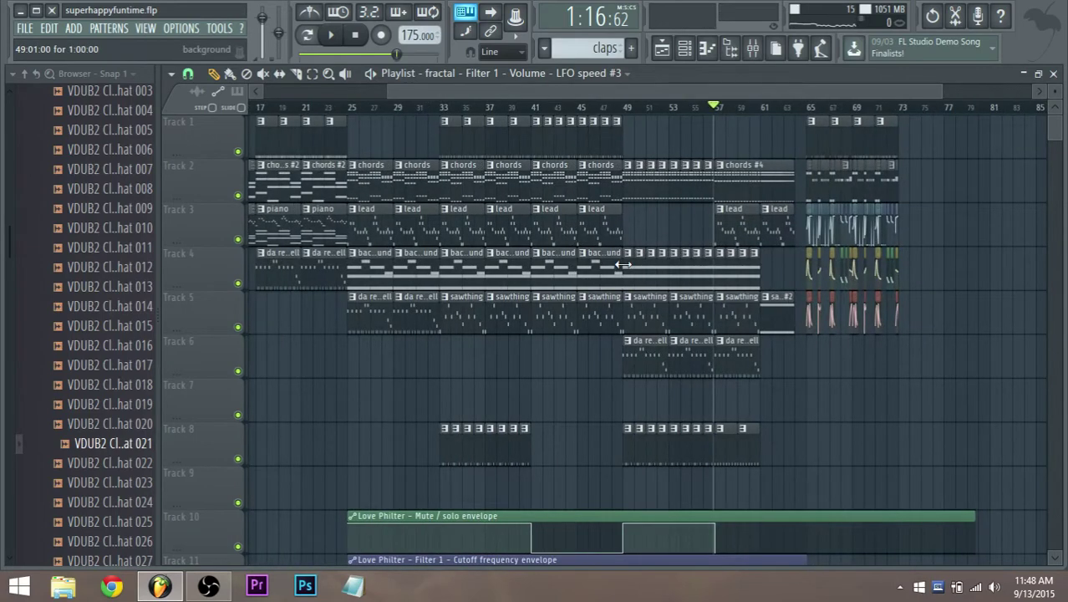
{"action": "scroll", "coordinate": [869, 291], "scroll_direction": "up", "scroll_amount": 5}
{"action": "left_click", "coordinate": [447, 107]}
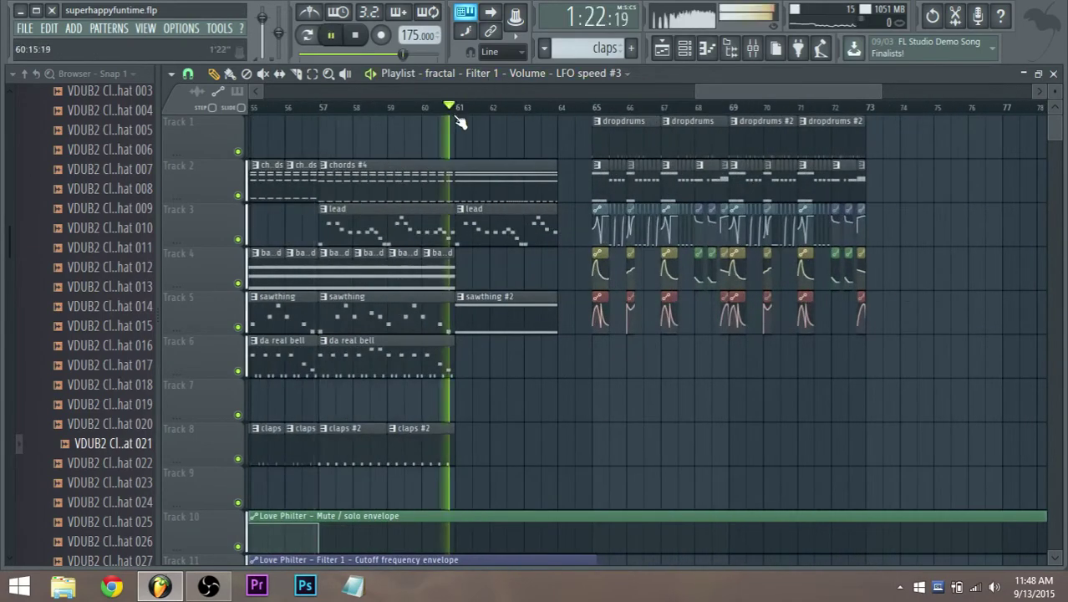
{"action": "key", "text": "space"}
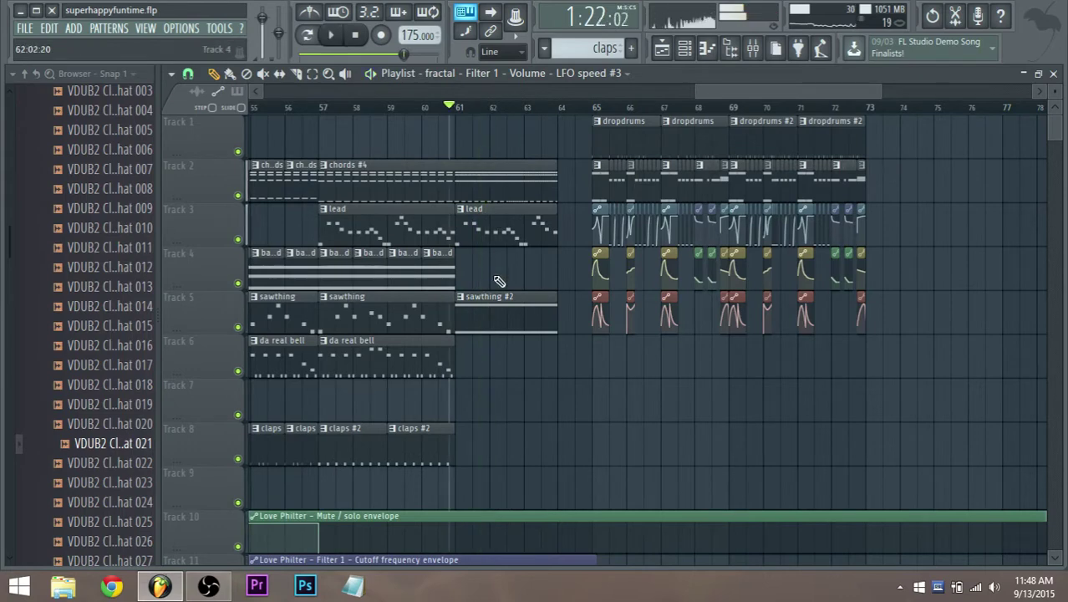
Step: Move the C7 note of the sawthing #2 pattern down to C#6, audition it and return to the playlist
{"action": "double_click", "coordinate": [492, 321]}
{"action": "scroll", "coordinate": [399, 396], "scroll_direction": "down", "scroll_amount": 4}
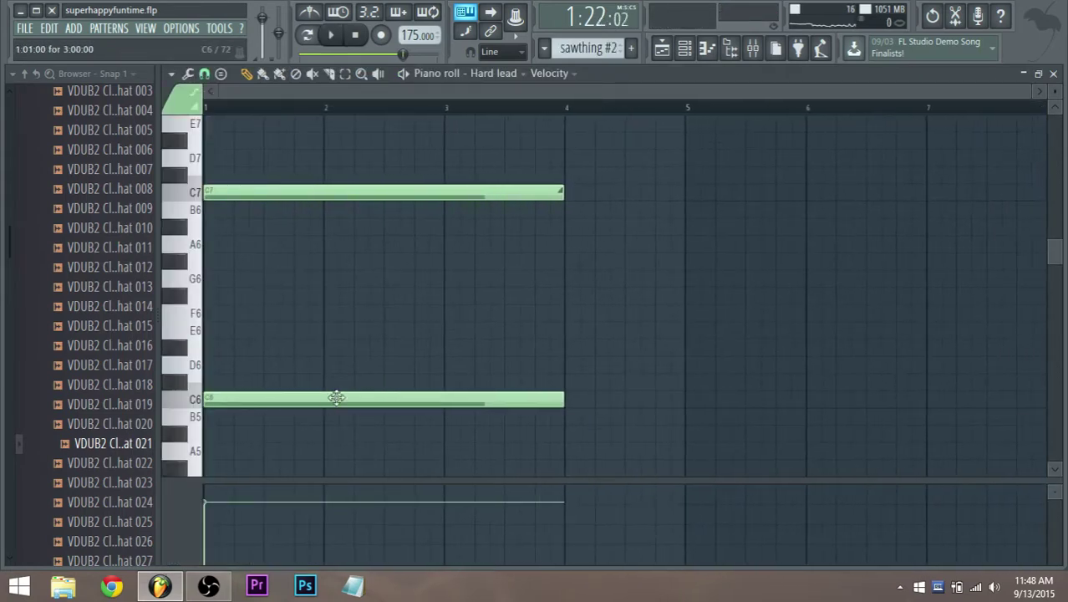
{"action": "left_click_drag", "start_coordinate": [238, 191], "coordinate": [217, 396]}
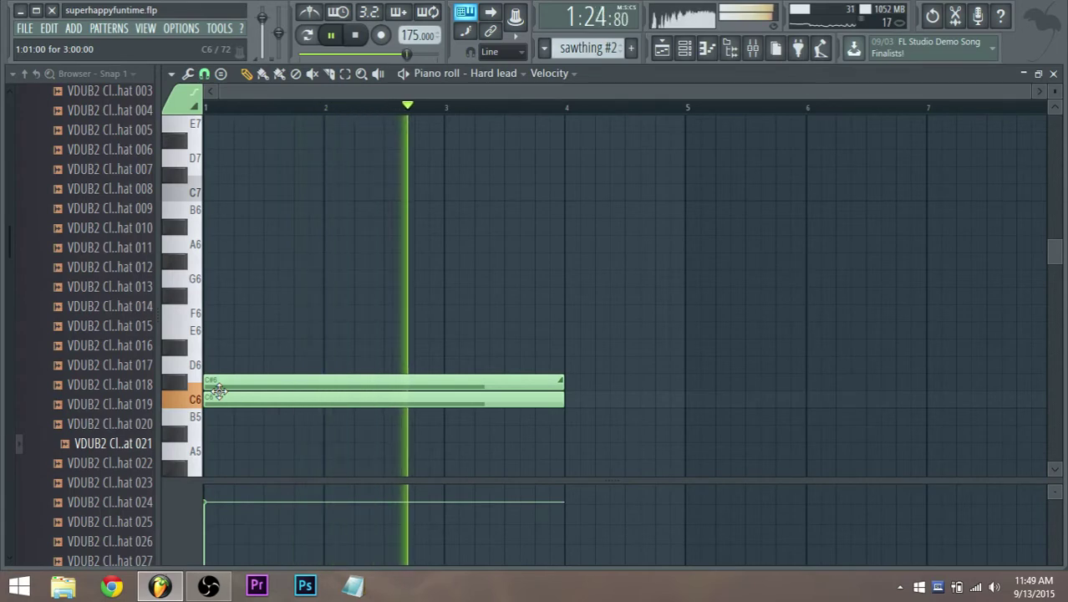
{"action": "key", "text": "space"}
{"action": "left_click", "coordinate": [663, 48]}
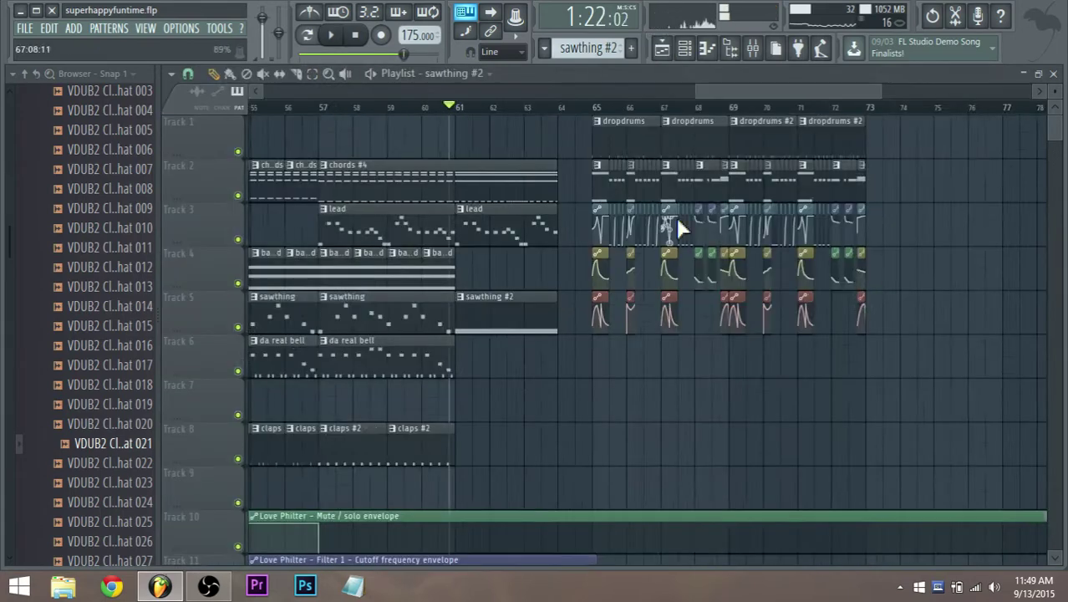
Step: Extend the Love Philter Mute / solo envelope on Track 10 at its low level to bar 61, stepping up there
{"action": "scroll", "coordinate": [627, 385], "scroll_direction": "down", "scroll_amount": 4}
{"action": "scroll", "coordinate": [621, 388], "scroll_direction": "down", "scroll_amount": 3}
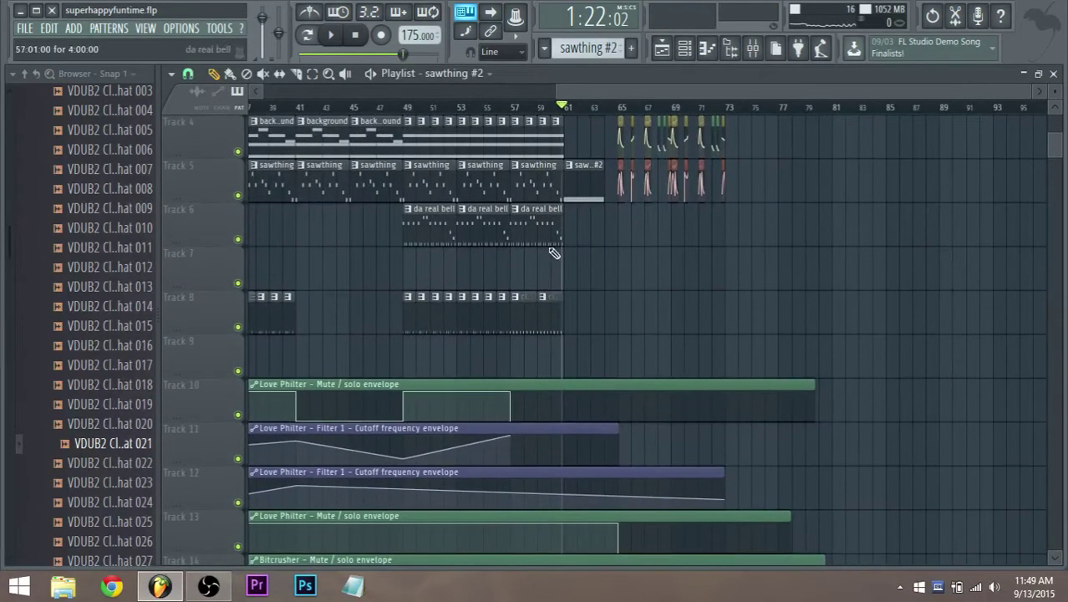
{"action": "key", "text": "space"}
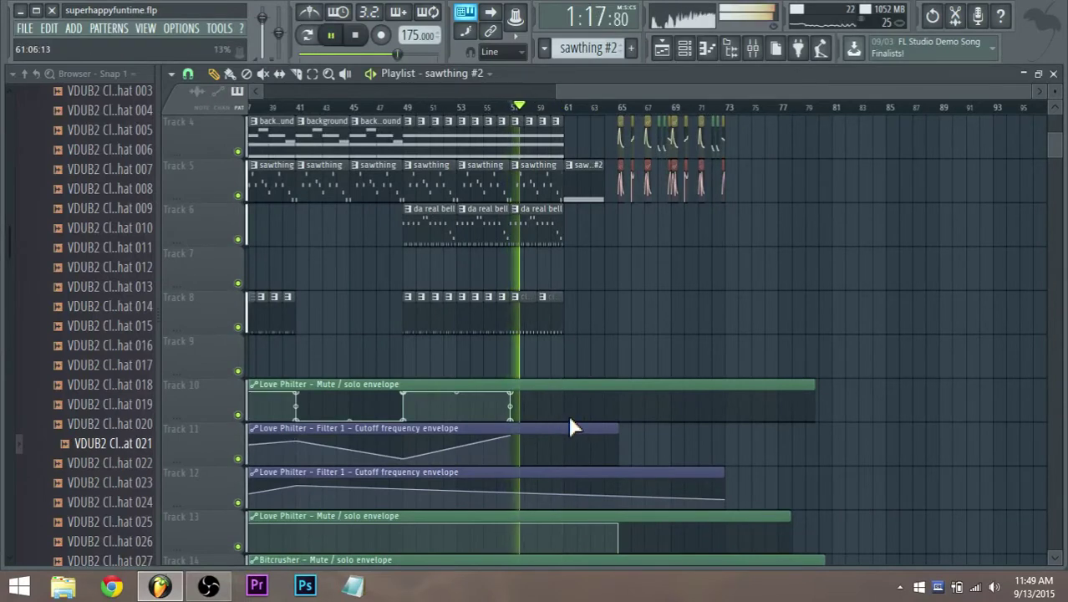
{"action": "scroll", "coordinate": [571, 409], "scroll_direction": "up", "scroll_amount": 2}
{"action": "left_click_drag", "start_coordinate": [566, 424], "coordinate": [553, 380]}
Step: Add a low point near bar 61 and a 97% point at 64:01 to the Track 11 cutoff envelope, and play it from bar 57
{"action": "right_click", "coordinate": [560, 458]}
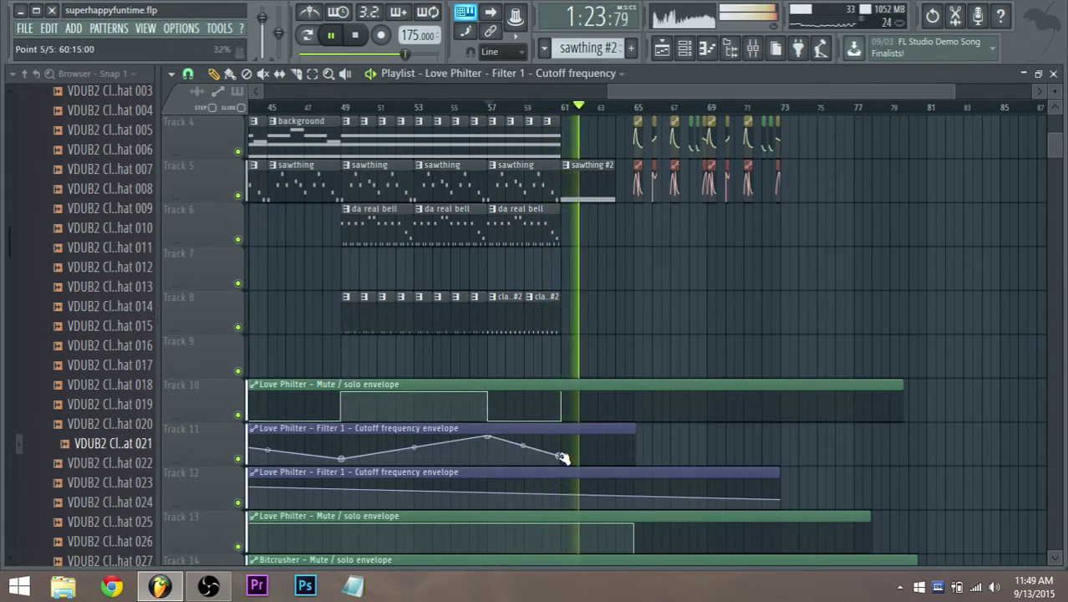
{"action": "right_click", "coordinate": [605, 442]}
{"action": "mouse_move", "coordinate": [605, 442]}
{"action": "left_mouse_down"}
{"action": "mouse_move", "coordinate": [628, 441]}
{"action": "mouse_move", "coordinate": [619, 434]}
{"action": "left_mouse_up"}
{"action": "key", "text": "space"}
{"action": "key", "text": "space"}
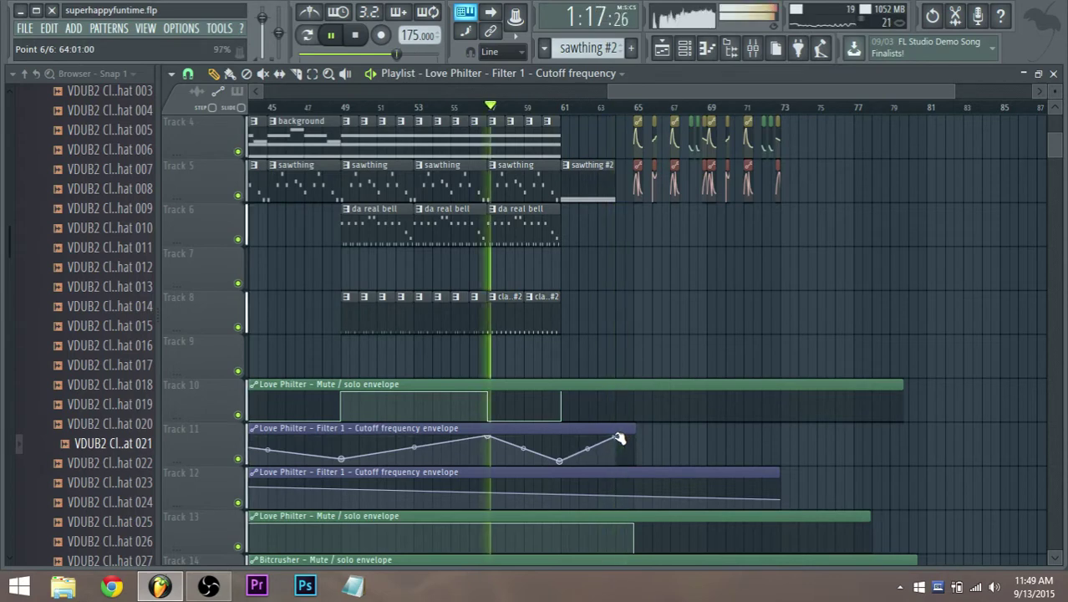
{"action": "scroll", "coordinate": [560, 465], "scroll_direction": "up", "scroll_amount": 2}
{"action": "scroll", "coordinate": [562, 468], "scroll_direction": "up", "scroll_amount": 1}
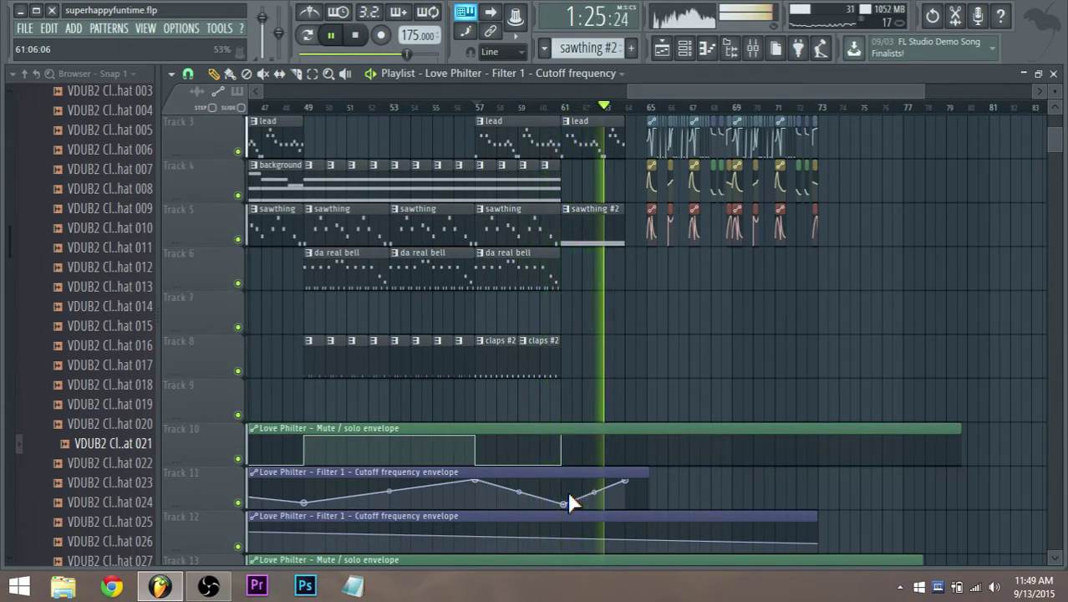
{"action": "key", "text": "space"}
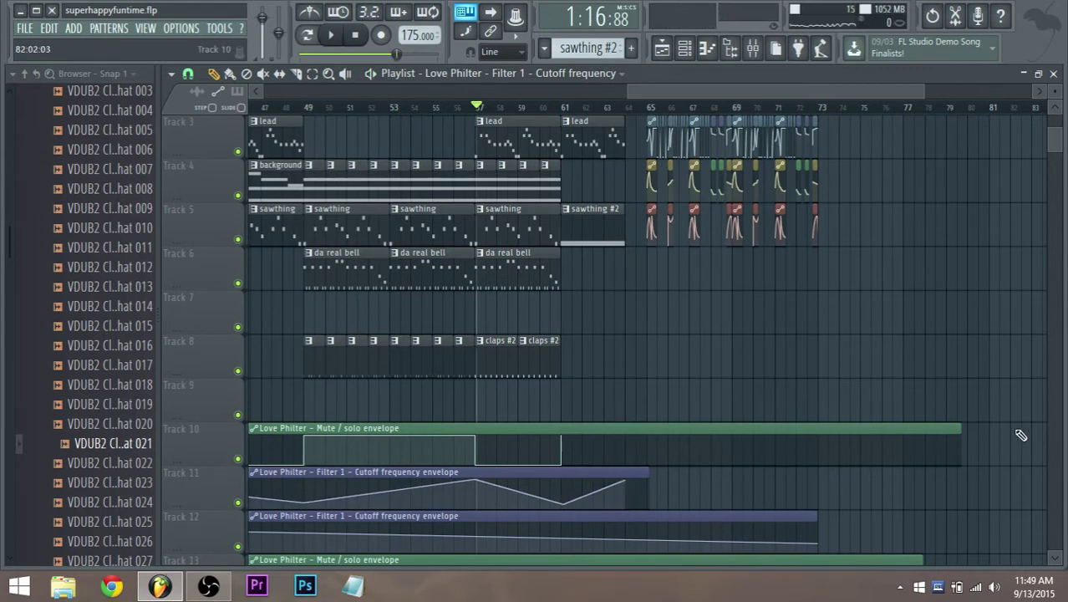
Step: Shorten the Love Philter Mute / solo envelope clip on Track 10 so that it ends in bar 65
{"action": "left_click_drag", "start_coordinate": [969, 439], "coordinate": [678, 443]}
{"action": "scroll", "coordinate": [881, 502], "scroll_direction": "down", "scroll_amount": 3}
{"action": "scroll", "coordinate": [850, 489], "scroll_direction": "up", "scroll_amount": 2}
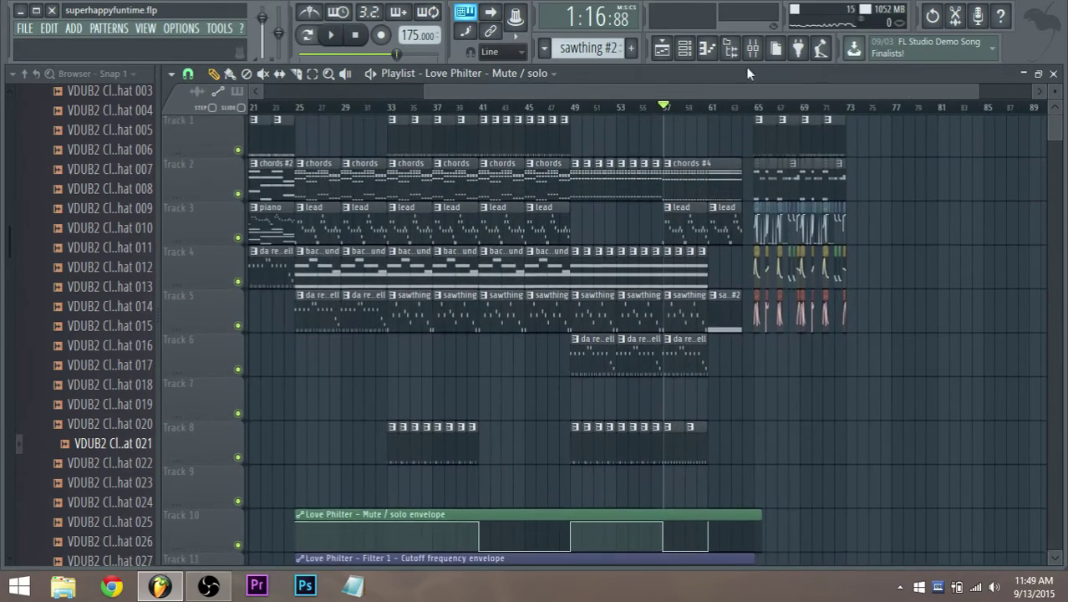
Step: Play from about bar 62 into the drop and examine the clips from bar 65 on
{"action": "left_click", "coordinate": [726, 107]}
{"action": "key", "text": "space"}
{"action": "scroll", "coordinate": [820, 163], "scroll_direction": "up", "scroll_amount": 2}
{"action": "scroll", "coordinate": [819, 163], "scroll_direction": "up", "scroll_amount": 1}
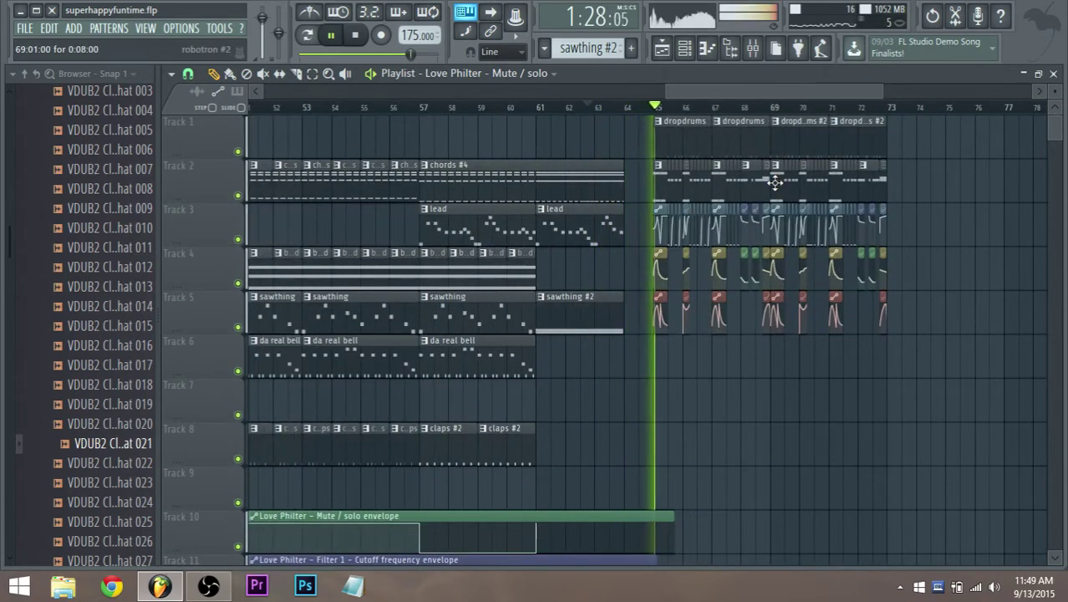
{"action": "scroll", "coordinate": [898, 227], "scroll_direction": "up", "scroll_amount": 1}
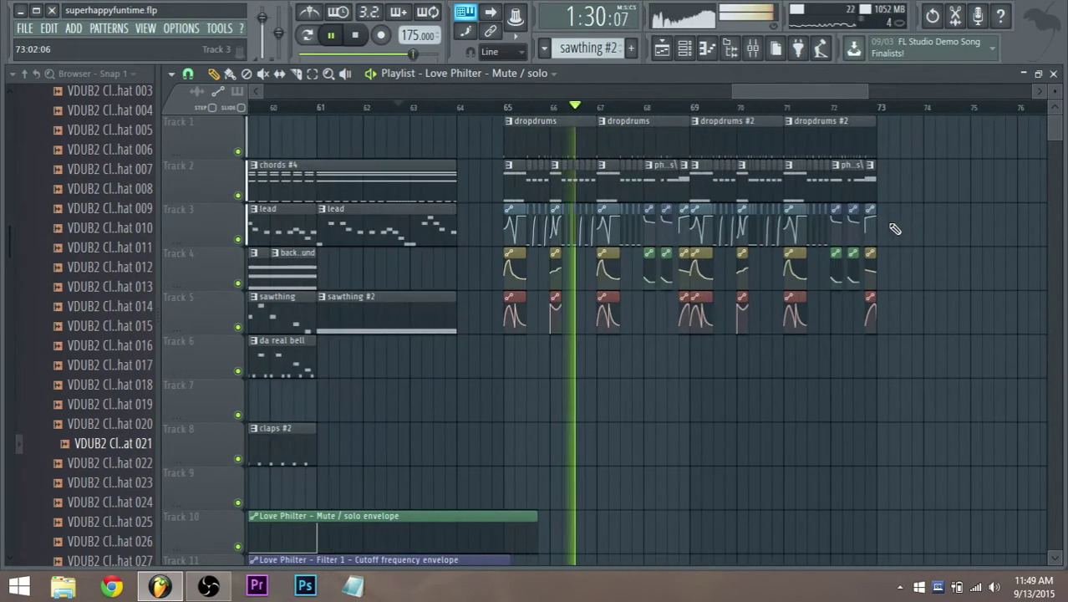
{"action": "scroll", "coordinate": [512, 191], "scroll_direction": "up", "scroll_amount": 1}
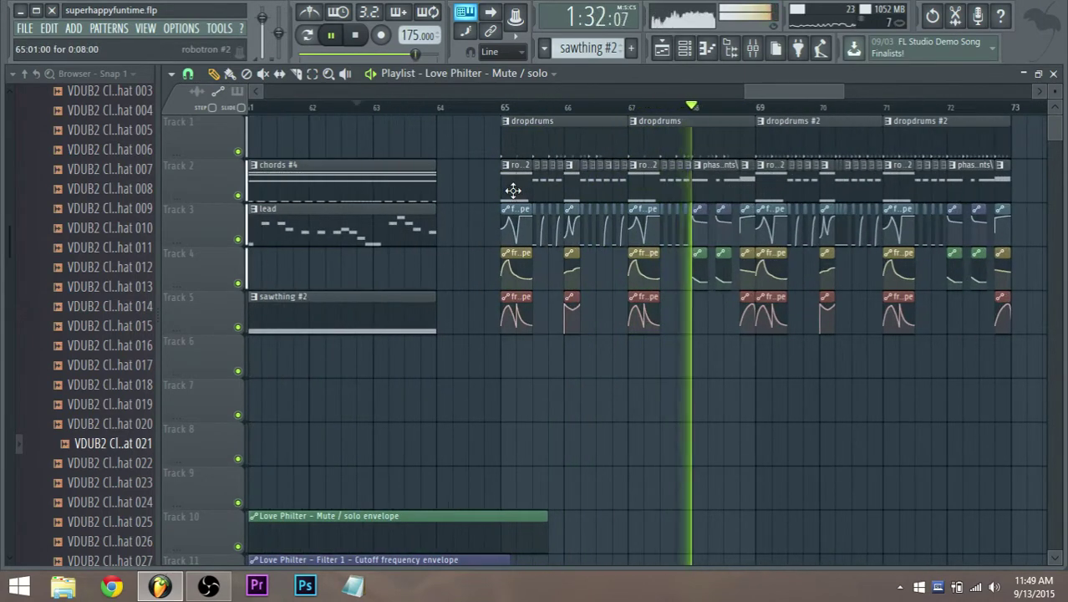
{"action": "key", "text": "space"}
Step: Move the four metalthing clips in the second half of bar 65 and their selected envelopes down to Tracks 6 and 7, late in bar 66
{"action": "scroll", "coordinate": [540, 191], "scroll_direction": "up", "scroll_amount": 2}
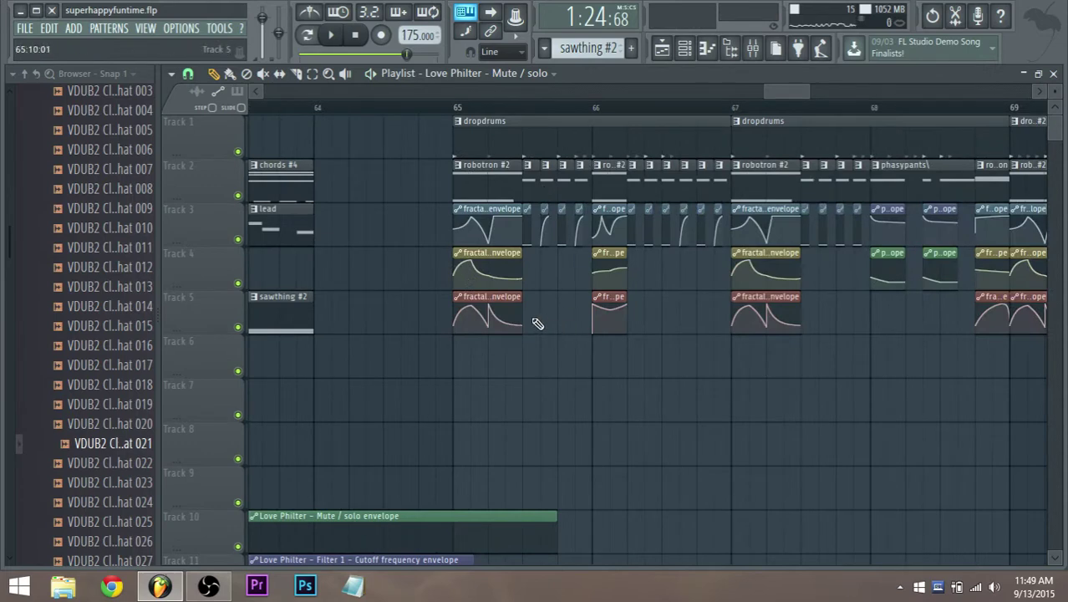
{"action": "scroll", "coordinate": [561, 328], "scroll_direction": "down", "scroll_amount": 1}
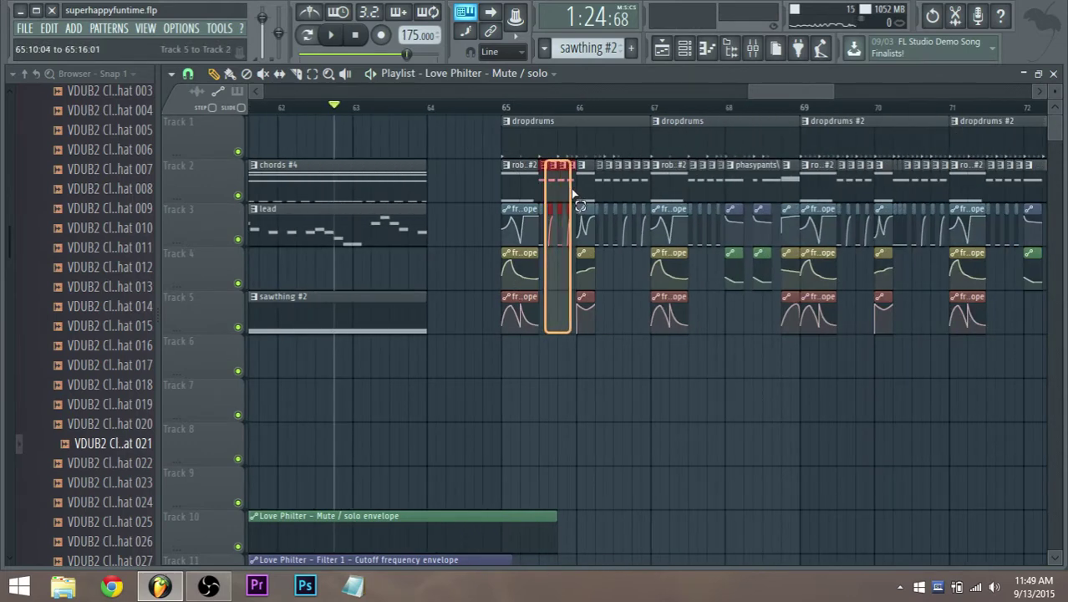
{"action": "left_click_drag", "start_coordinate": [573, 193], "coordinate": [572, 192]}
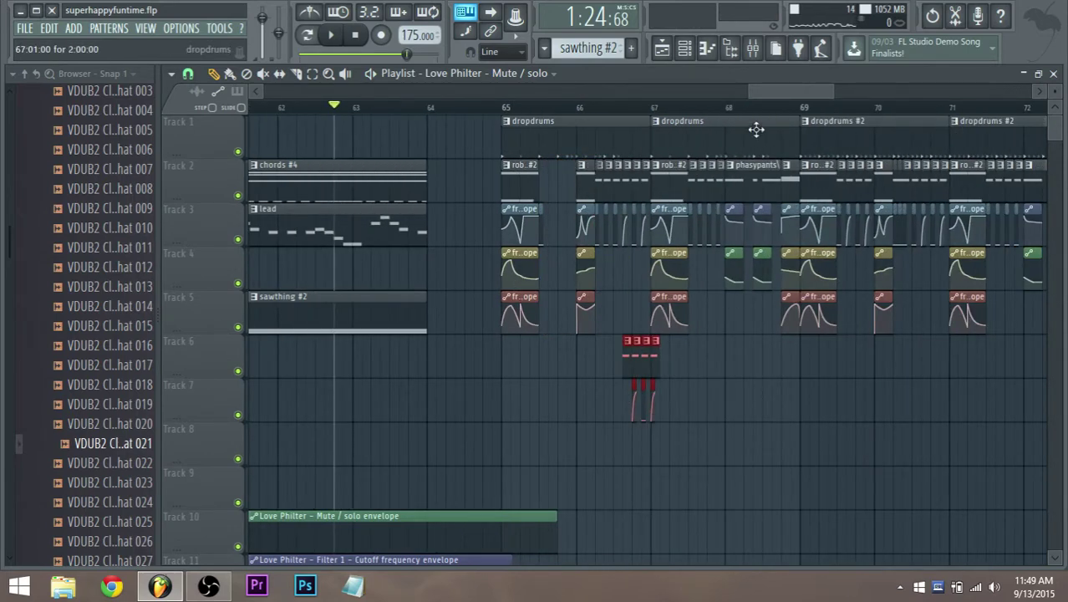
Step: Delete the metalthing clips and their envelopes in bar 66 on Tracks 2 and 3, and briefly play from just before bar 68
{"action": "scroll", "coordinate": [755, 129], "scroll_direction": "up", "scroll_amount": 2}
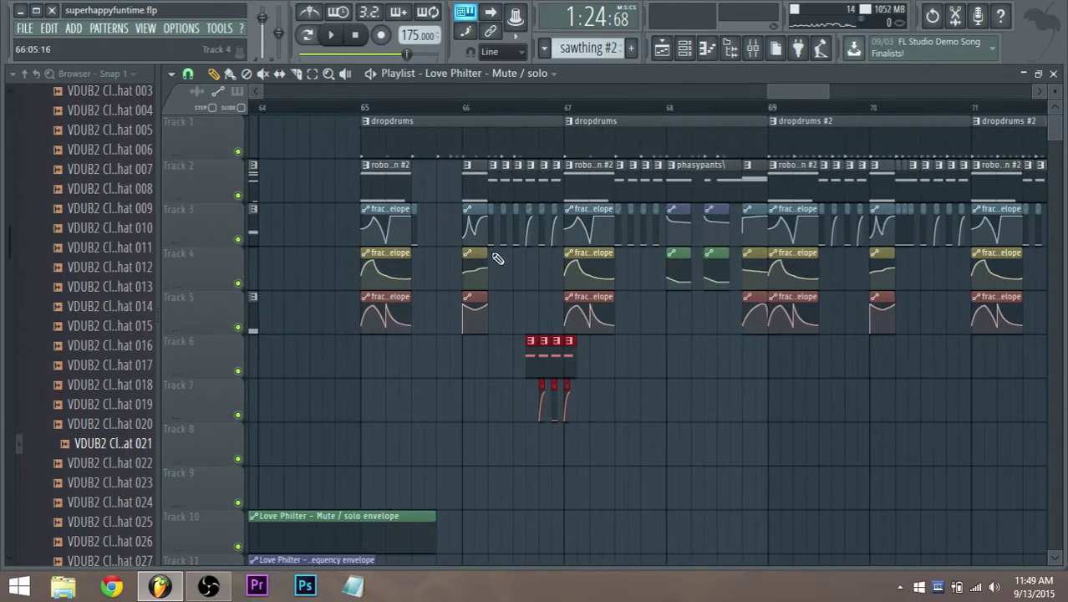
{"action": "left_click_drag", "start_coordinate": [497, 259], "coordinate": [557, 182]}
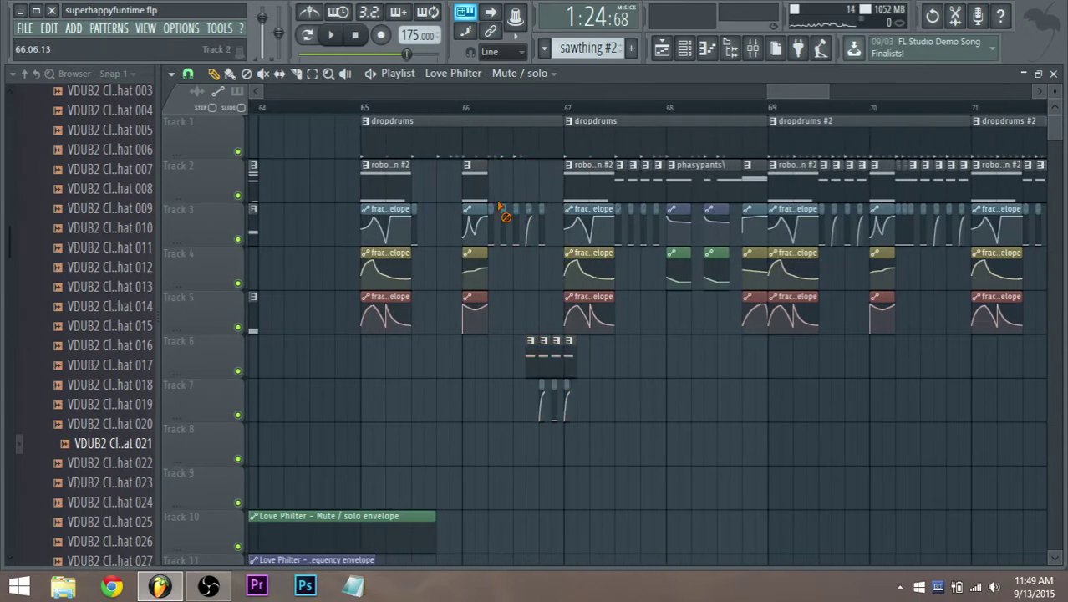
{"action": "scroll", "coordinate": [534, 334], "scroll_direction": "down", "scroll_amount": 3}
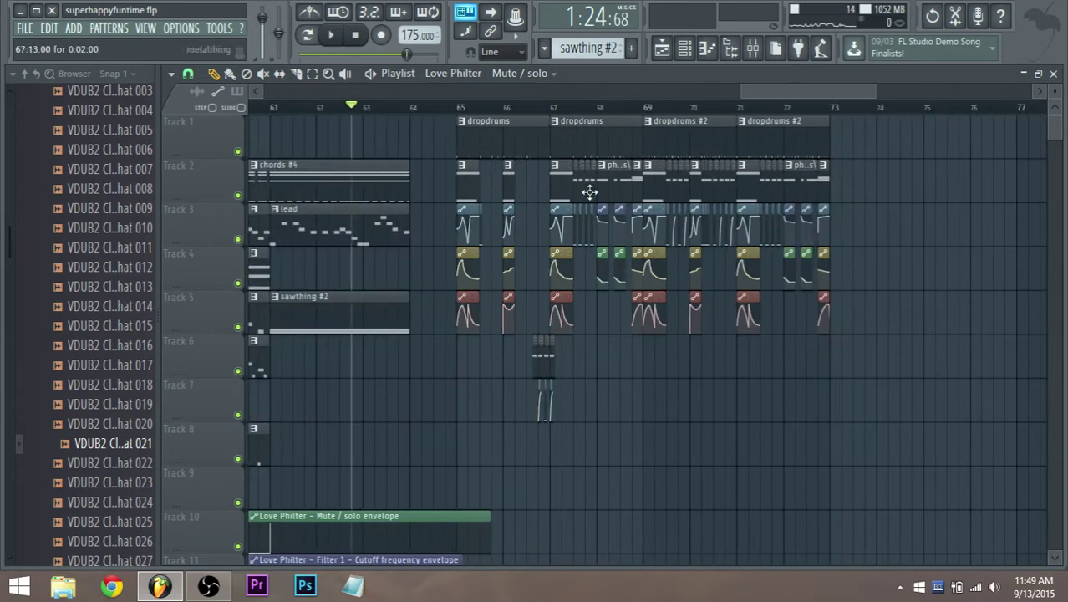
{"action": "left_click", "coordinate": [593, 107]}
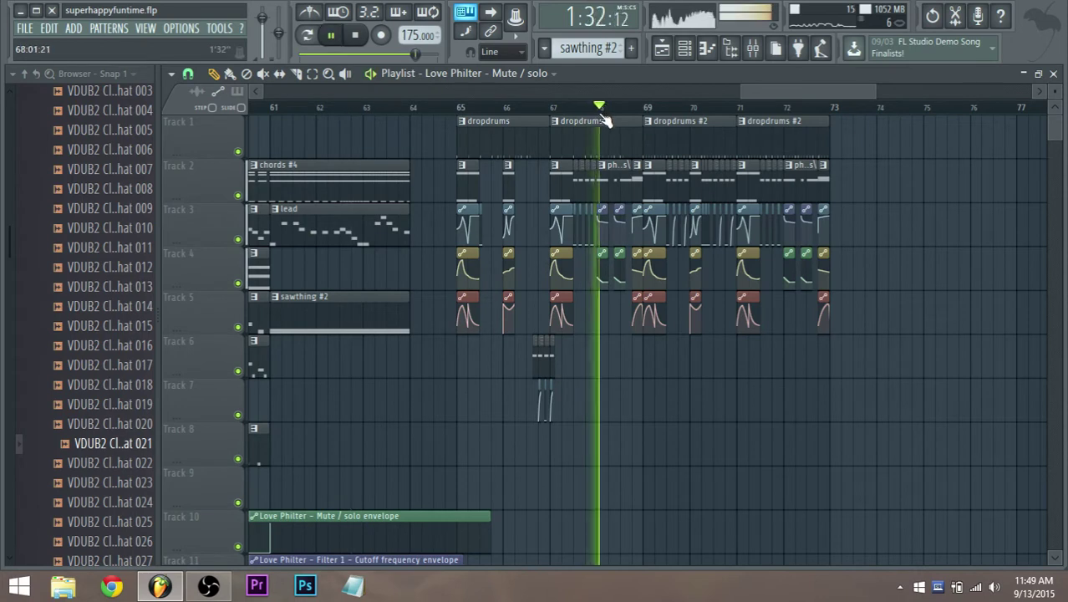
{"action": "key", "text": "space"}
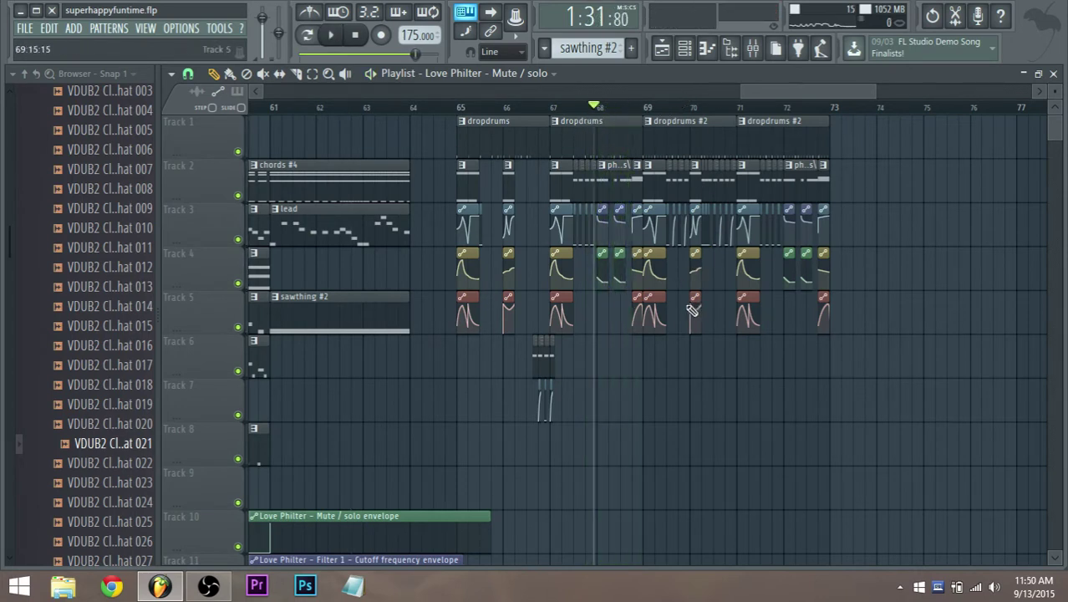
Step: Select all drop clips on Tracks 1 to 5 from bar 69 on and move them to start at bar 74
{"action": "left_click_drag", "start_coordinate": [666, 360], "coordinate": [850, 114]}
{"action": "left_click_drag", "start_coordinate": [708, 143], "coordinate": [908, 148]}
{"action": "scroll", "coordinate": [639, 213], "scroll_direction": "down", "scroll_amount": 1}
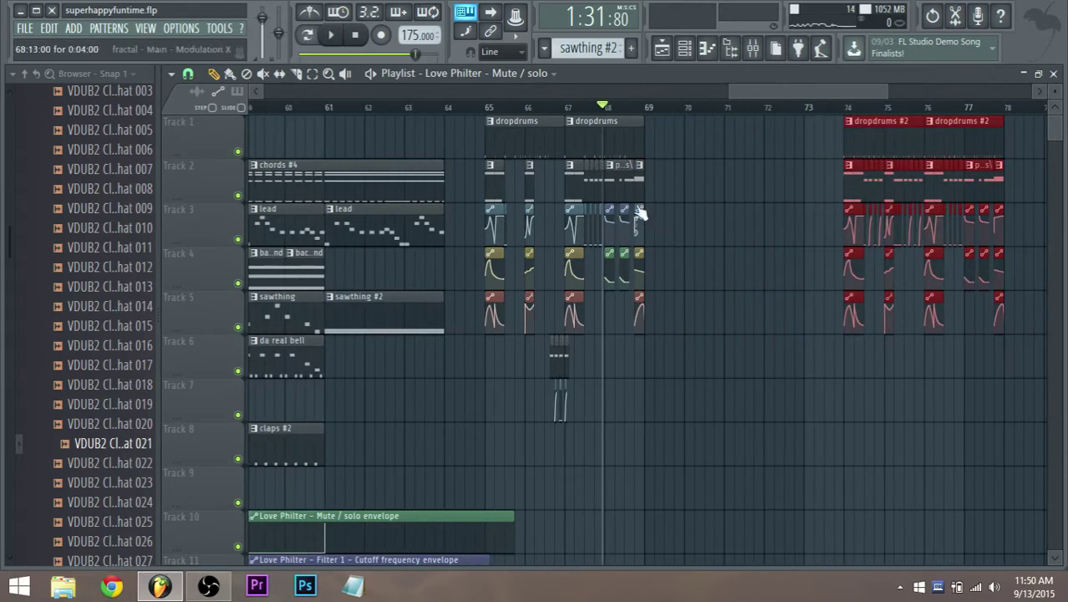
Step: Pick the chords pattern from the earlier section and place a one-bar clip of it at bar 69 on Track 3
{"action": "scroll", "coordinate": [424, 168], "scroll_direction": "down", "scroll_amount": 2}
{"action": "left_click_drag", "start_coordinate": [742, 94], "coordinate": [664, 99]}
{"action": "scroll", "coordinate": [447, 192], "scroll_direction": "up", "scroll_amount": 1}
{"action": "left_click", "coordinate": [296, 183]}
{"action": "scroll", "coordinate": [890, 253], "scroll_direction": "up", "scroll_amount": 2}
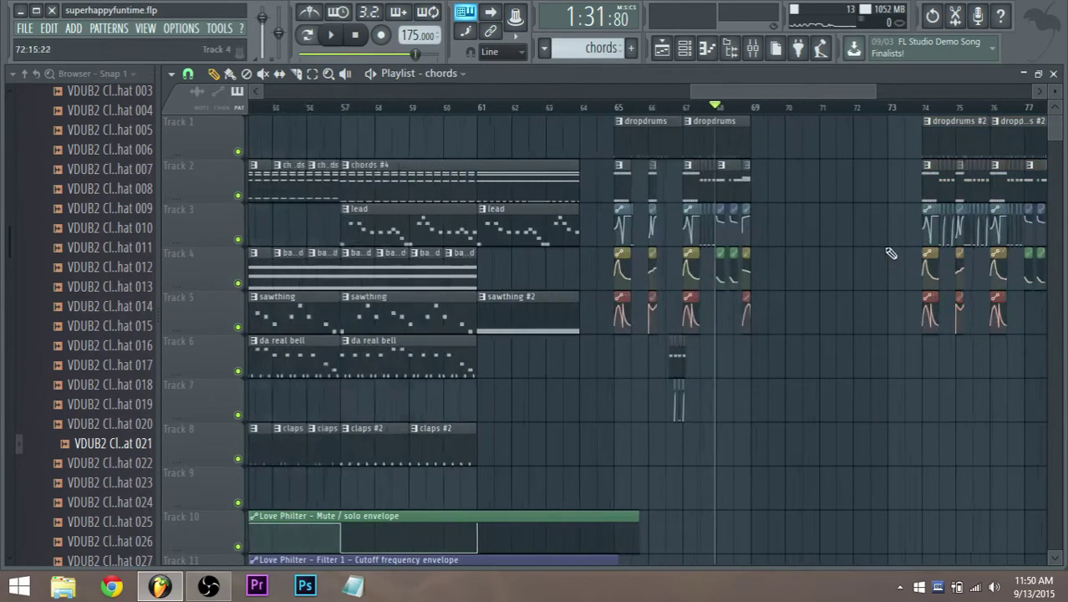
{"action": "scroll", "coordinate": [710, 214], "scroll_direction": "up", "scroll_amount": 2}
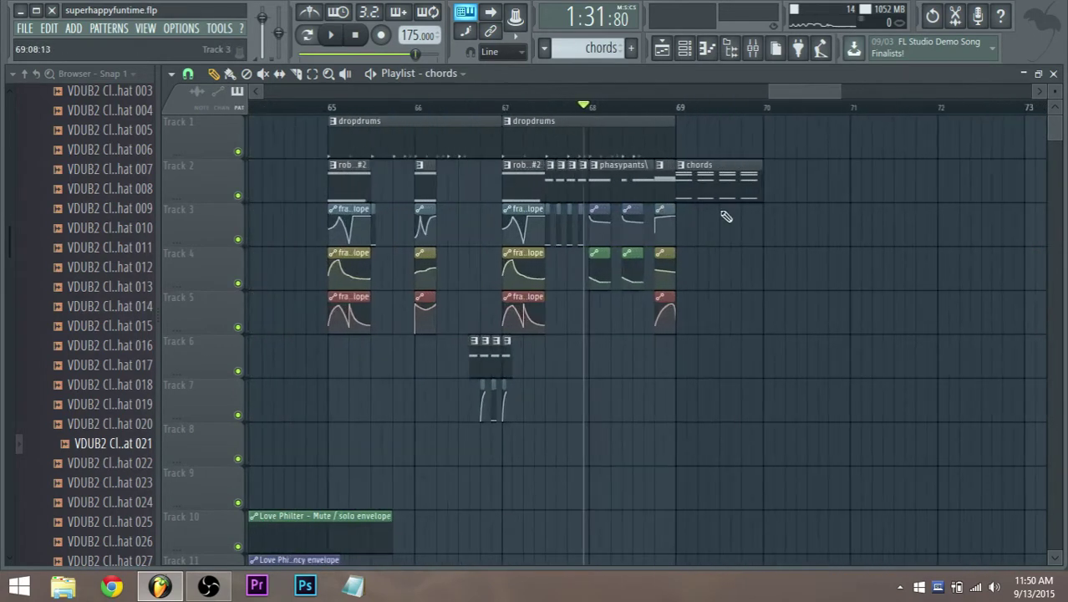
{"action": "scroll", "coordinate": [709, 196], "scroll_direction": "down", "scroll_amount": 1}
{"action": "left_click_drag", "start_coordinate": [709, 196], "coordinate": [708, 244]}
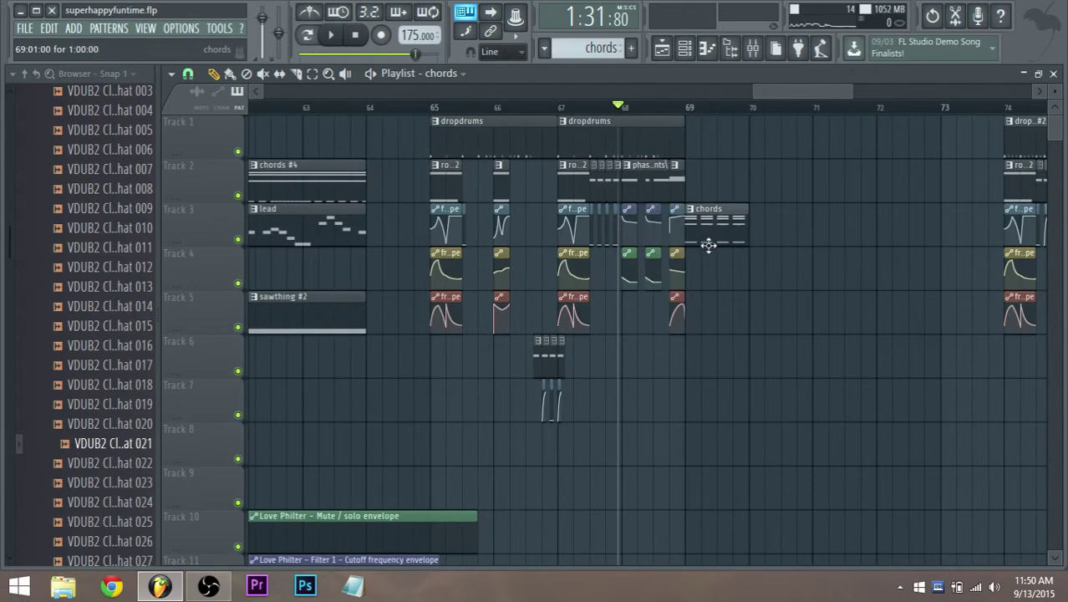
Step: Play the thinned-out drop from just before bar 65 to check the rearranged clips
{"action": "scroll", "coordinate": [711, 263], "scroll_direction": "down", "scroll_amount": 2}
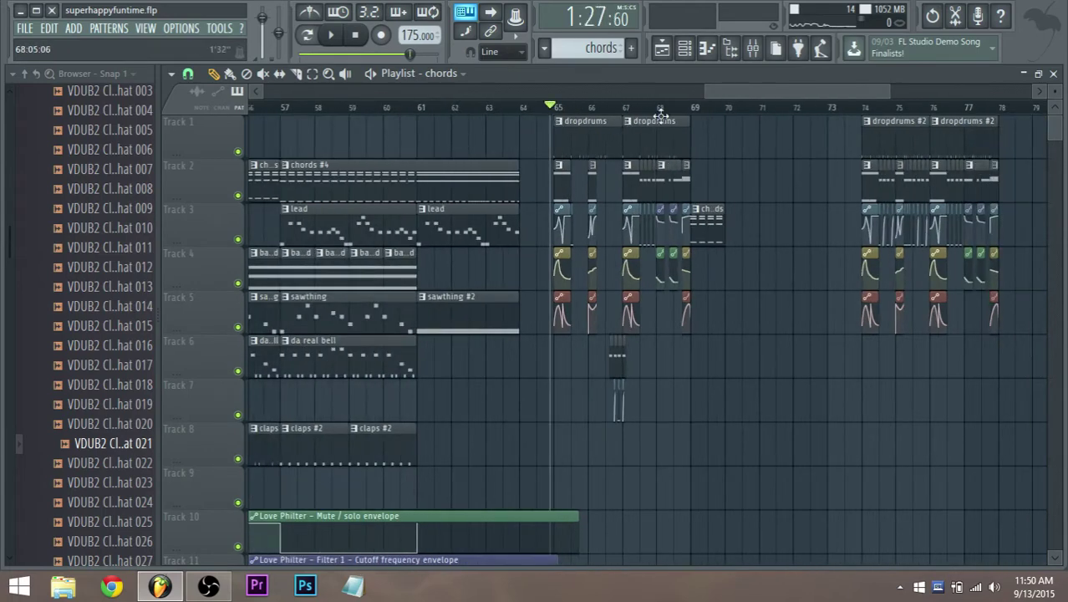
{"action": "key", "text": "space"}
{"action": "key", "text": "space"}
{"action": "scroll", "coordinate": [730, 200], "scroll_direction": "up", "scroll_amount": 1}
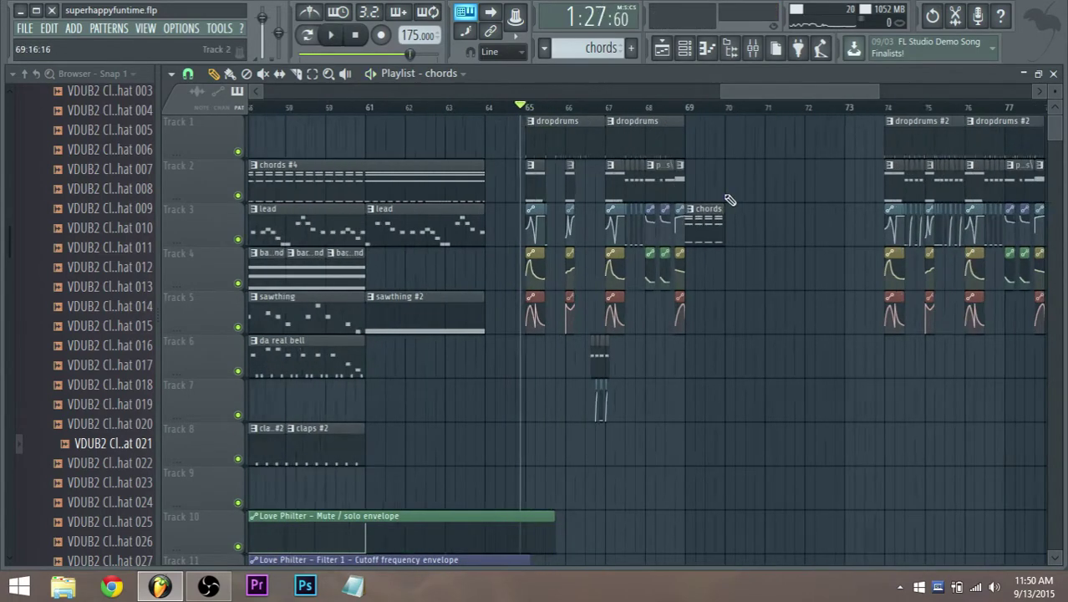
Step: Move the bar 65–66 clips from Tracks 2–5 aside to Tracks 4–7 after bar 70, and move the chords clip to bar 65 on Track 2
{"action": "scroll", "coordinate": [730, 201], "scroll_direction": "up", "scroll_amount": 1}
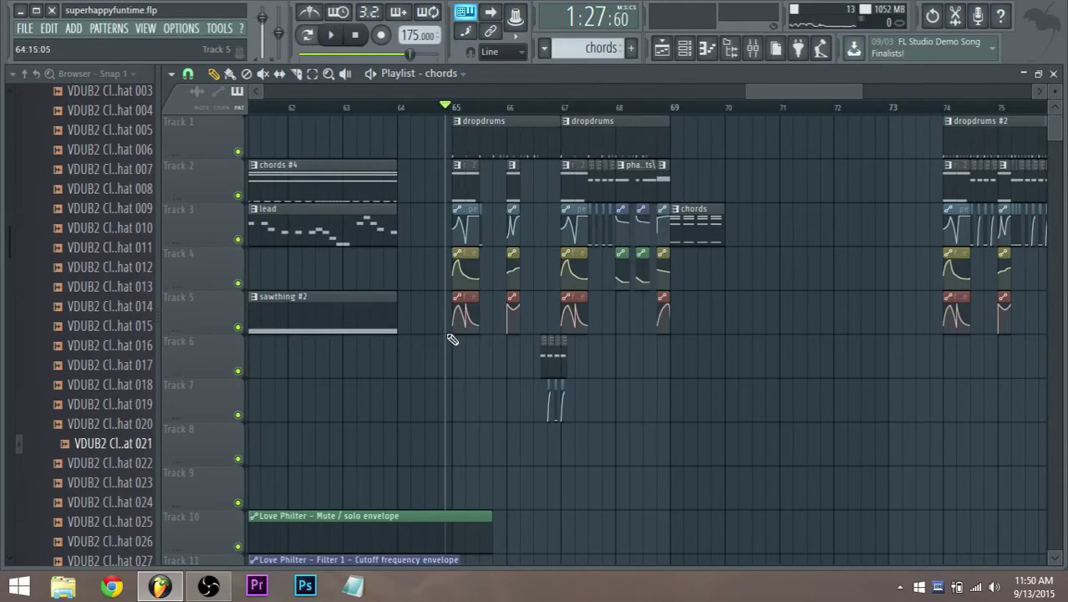
{"action": "left_click_drag", "start_coordinate": [451, 339], "coordinate": [766, 280]}
{"action": "left_click", "coordinate": [691, 231]}
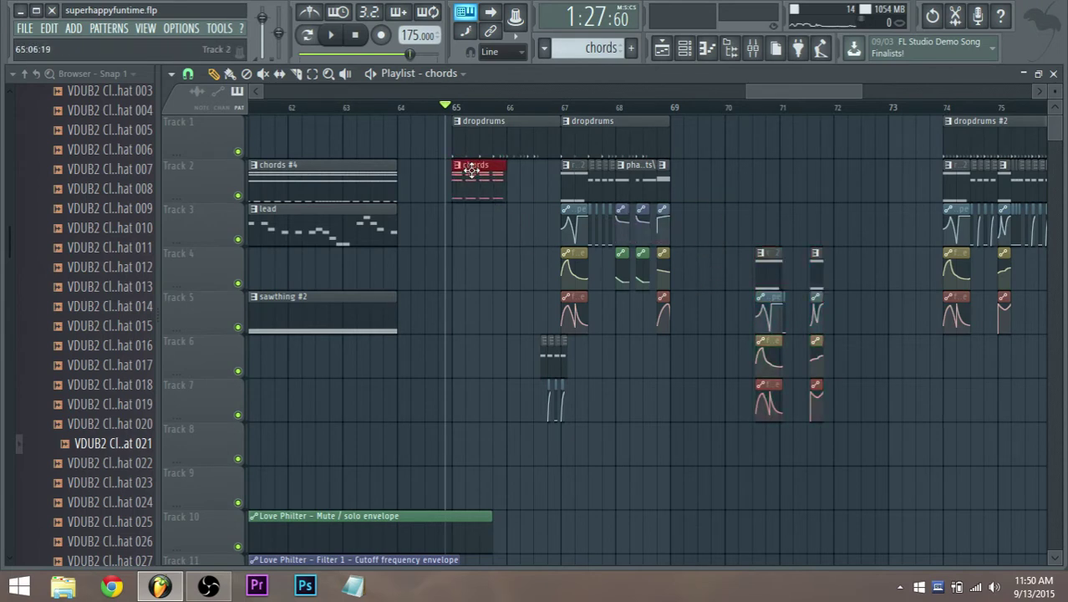
Step: Play the drop from just before bar 65 and shorten the chords clip at bar 65 on Track 2 to three steps
{"action": "key", "text": "space"}
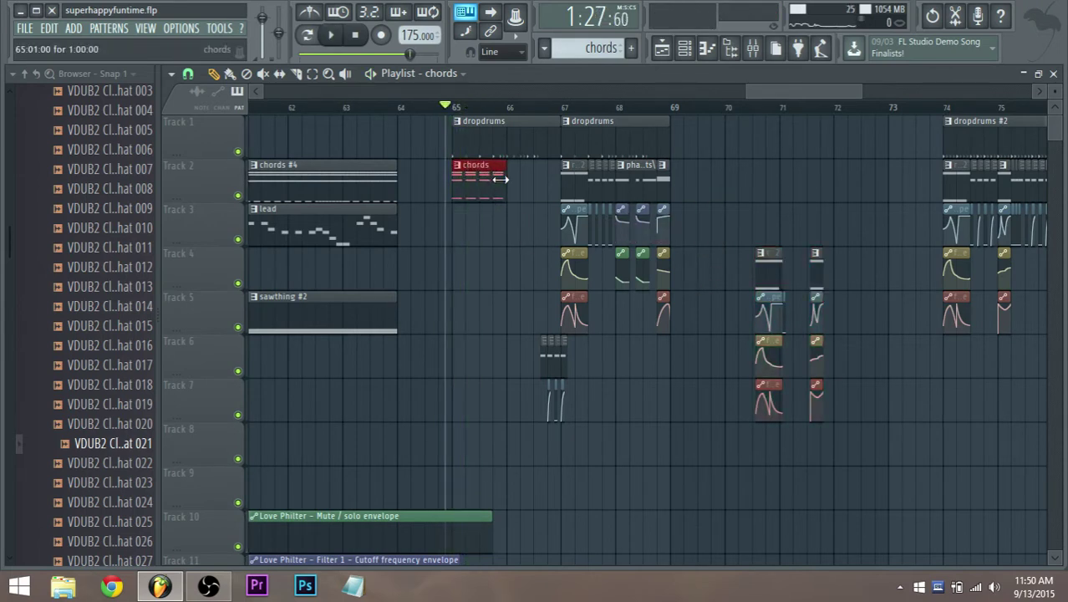
{"action": "key", "text": "space"}
{"action": "left_click", "coordinate": [503, 179]}
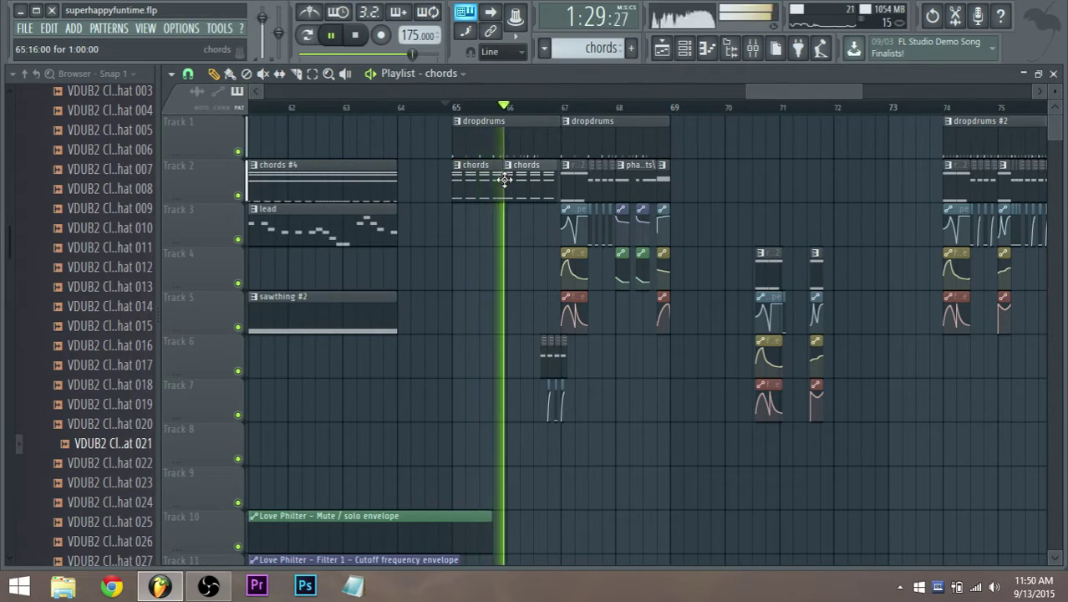
{"action": "left_click_drag", "start_coordinate": [504, 178], "coordinate": [458, 184]}
{"action": "key", "text": "space"}
Step: Survey the earlier arrangement and play the build-up section from just before bar 57
{"action": "left_click_drag", "start_coordinate": [791, 93], "coordinate": [769, 93]}
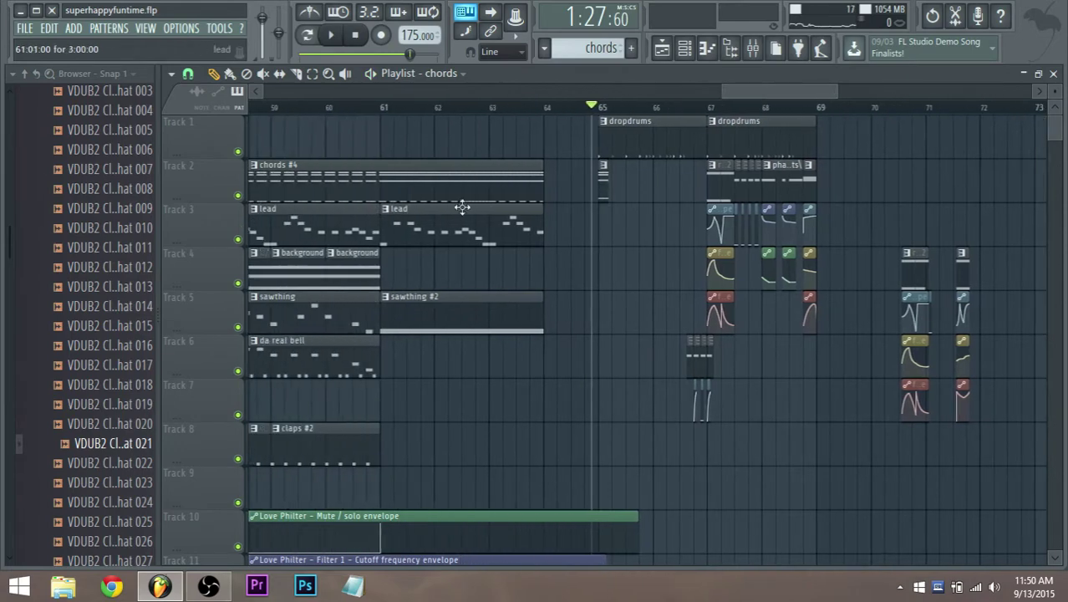
{"action": "scroll", "coordinate": [343, 231], "scroll_direction": "down", "scroll_amount": 4}
{"action": "scroll", "coordinate": [351, 236], "scroll_direction": "down", "scroll_amount": 1}
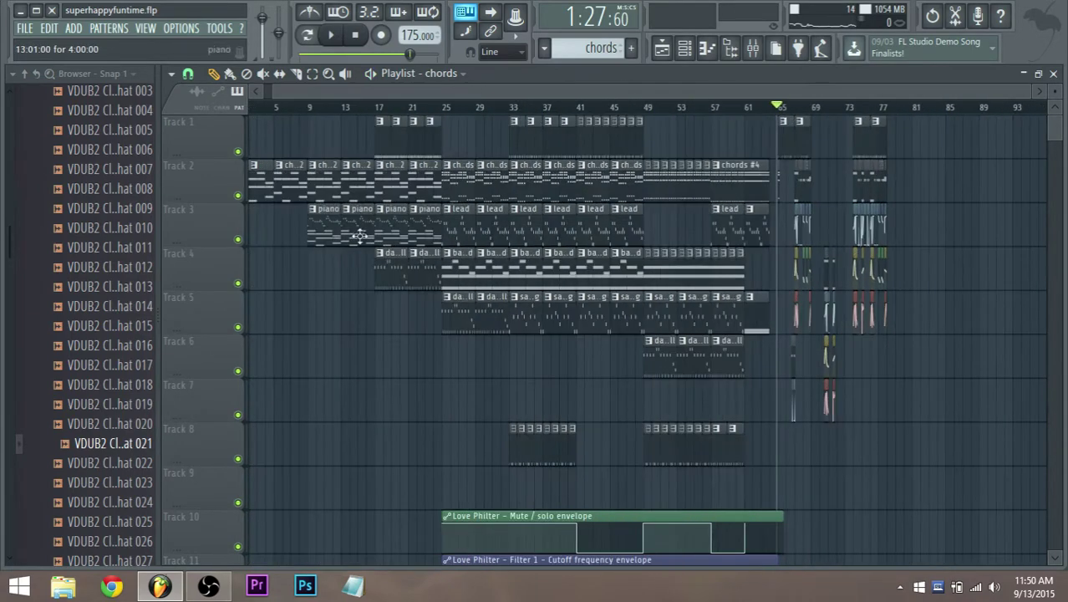
{"action": "scroll", "coordinate": [757, 280], "scroll_direction": "up", "scroll_amount": 5}
{"action": "scroll", "coordinate": [805, 278], "scroll_direction": "up", "scroll_amount": 1}
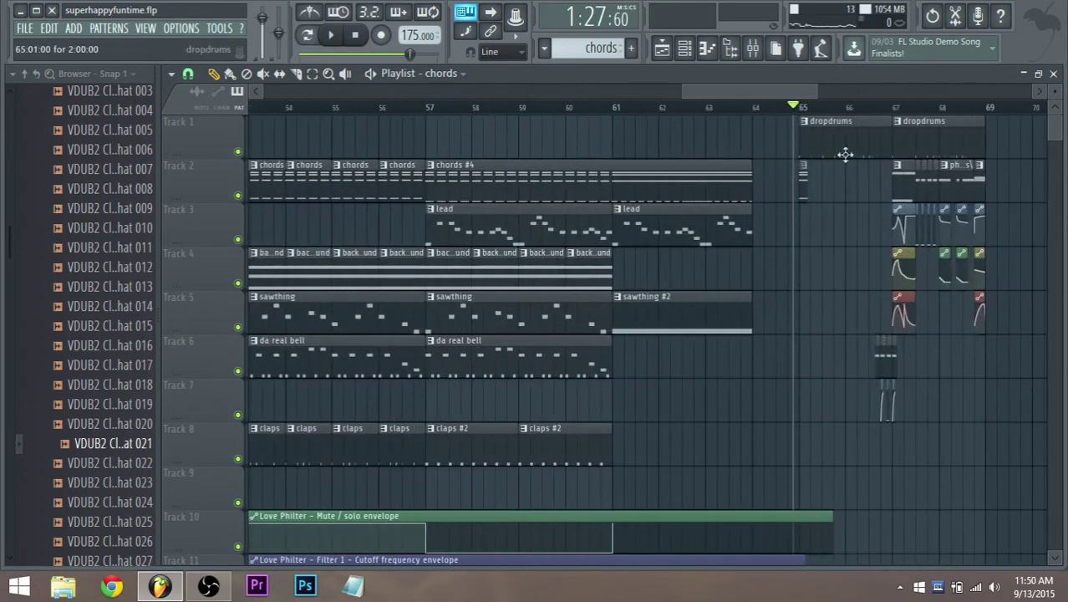
{"action": "left_click", "coordinate": [426, 109]}
{"action": "key", "text": "space"}
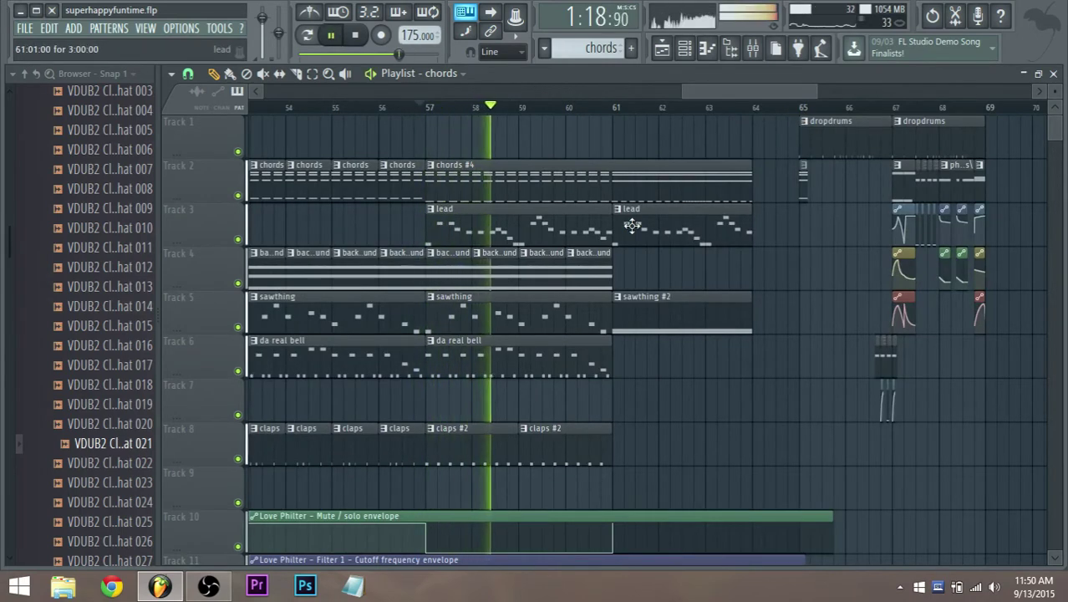
{"action": "scroll", "coordinate": [631, 224], "scroll_direction": "down", "scroll_amount": 3}
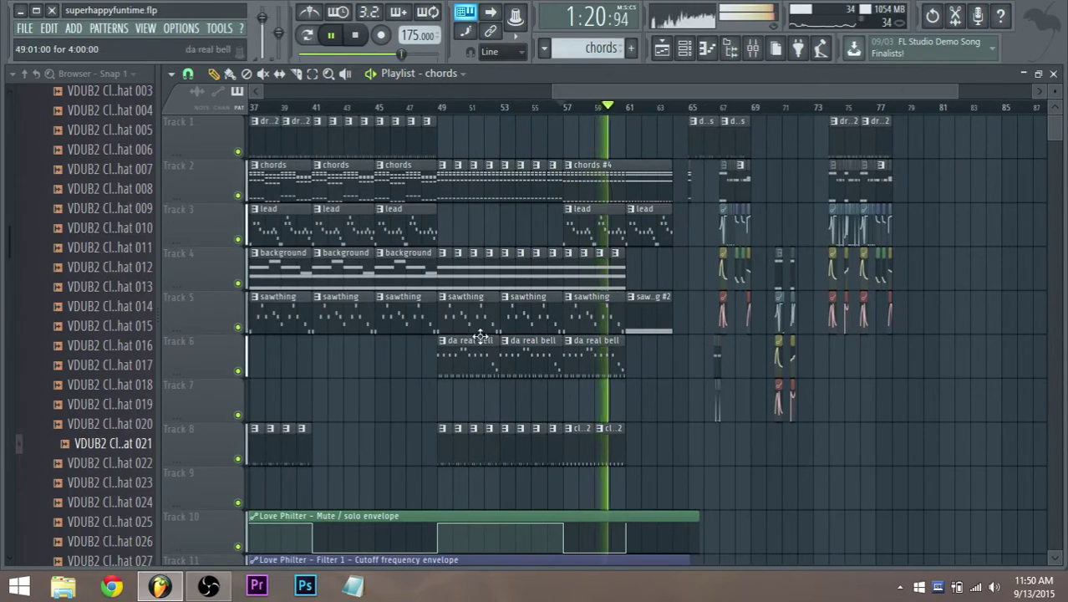
{"action": "key", "text": "space"}
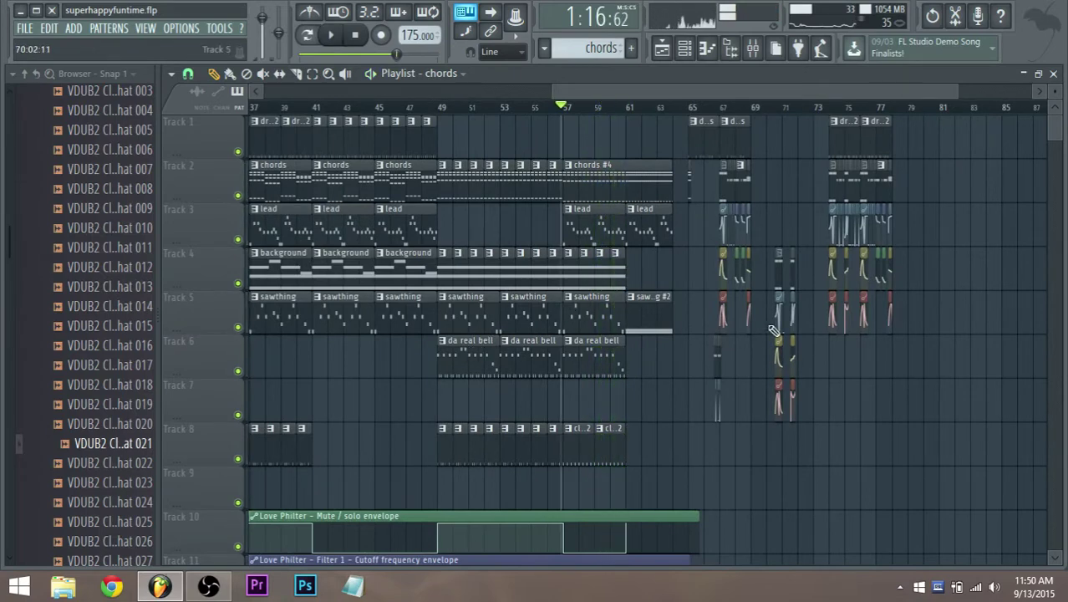
Step: Play the start of the drop from just before bar 65 to hear the short chords clip
{"action": "scroll", "coordinate": [773, 328], "scroll_direction": "up", "scroll_amount": 3}
{"action": "scroll", "coordinate": [583, 221], "scroll_direction": "up", "scroll_amount": 2}
{"action": "left_click", "coordinate": [551, 108]}
{"action": "key", "text": "space"}
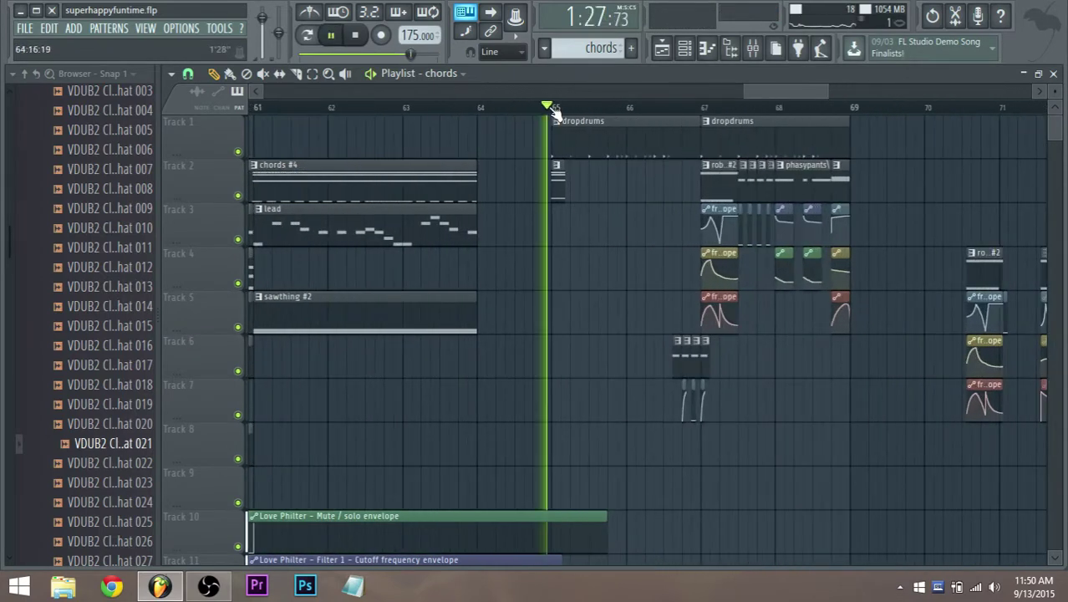
{"action": "scroll", "coordinate": [586, 198], "scroll_direction": "up", "scroll_amount": 2}
Step: Make the bar 65 chords clip unique, lengthen its Default channel notes to one beat and repeat the chord on the second beat
{"action": "right_click", "coordinate": [529, 177]}
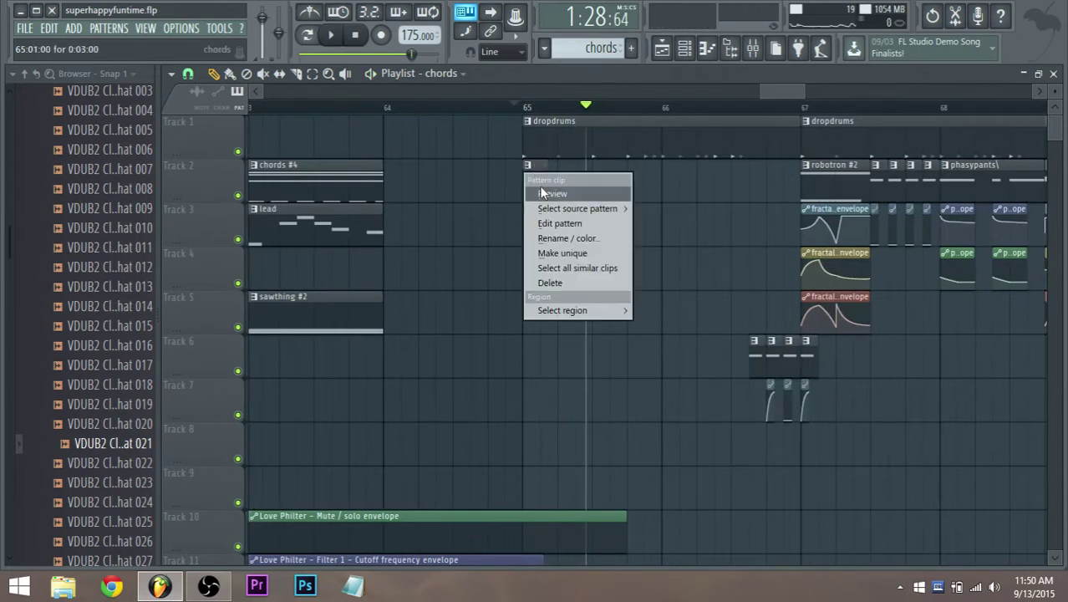
{"action": "left_click", "coordinate": [559, 253]}
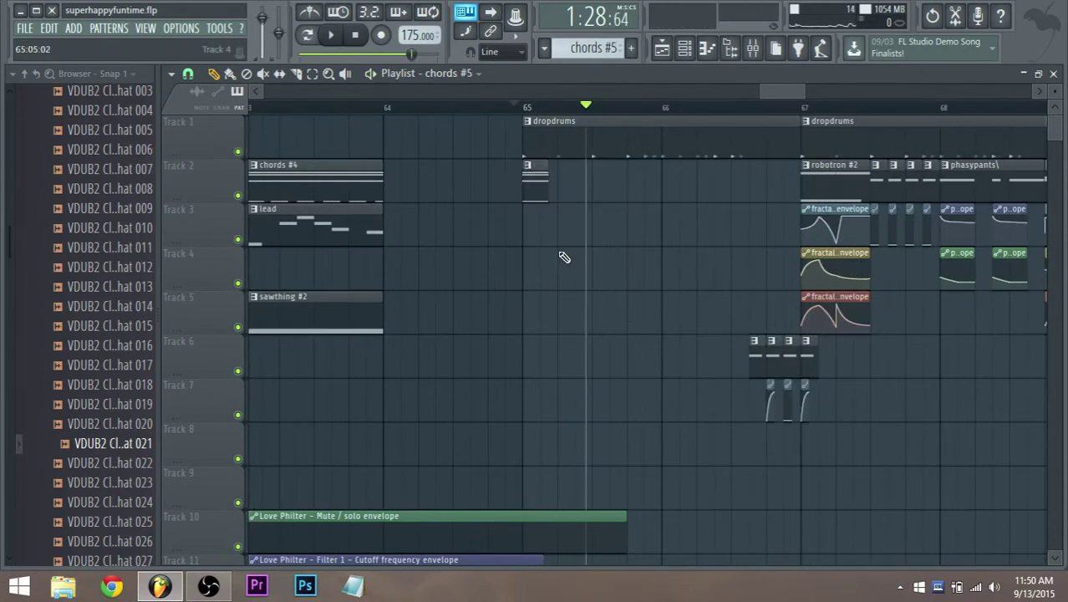
{"action": "double_click", "coordinate": [534, 195]}
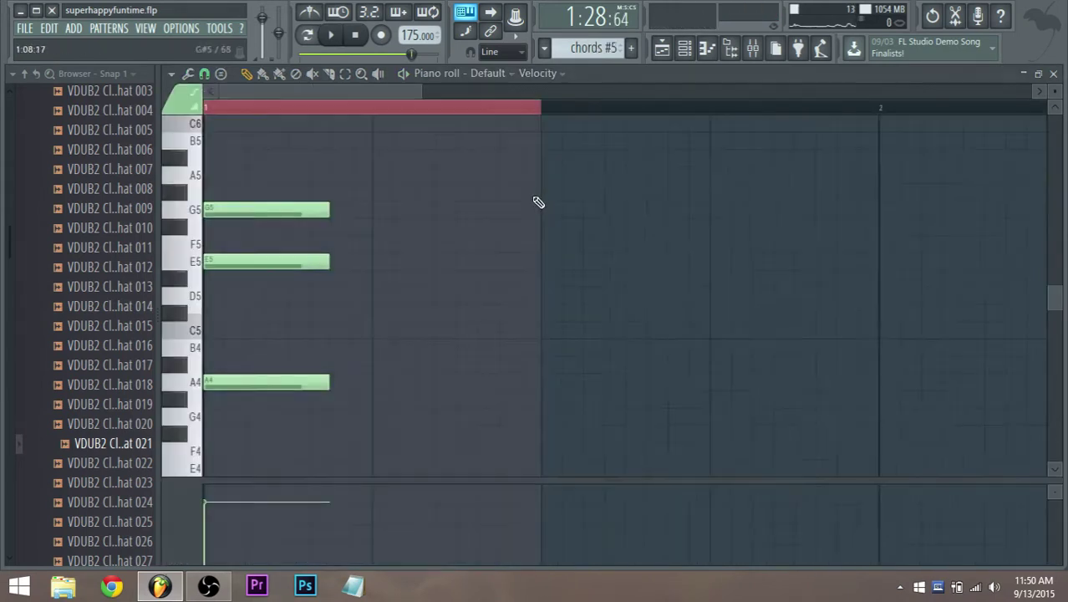
{"action": "scroll", "coordinate": [311, 380], "scroll_direction": "down", "scroll_amount": 5}
{"action": "scroll", "coordinate": [281, 397], "scroll_direction": "down", "scroll_amount": 3}
{"action": "scroll", "coordinate": [257, 390], "scroll_direction": "up", "scroll_amount": 4}
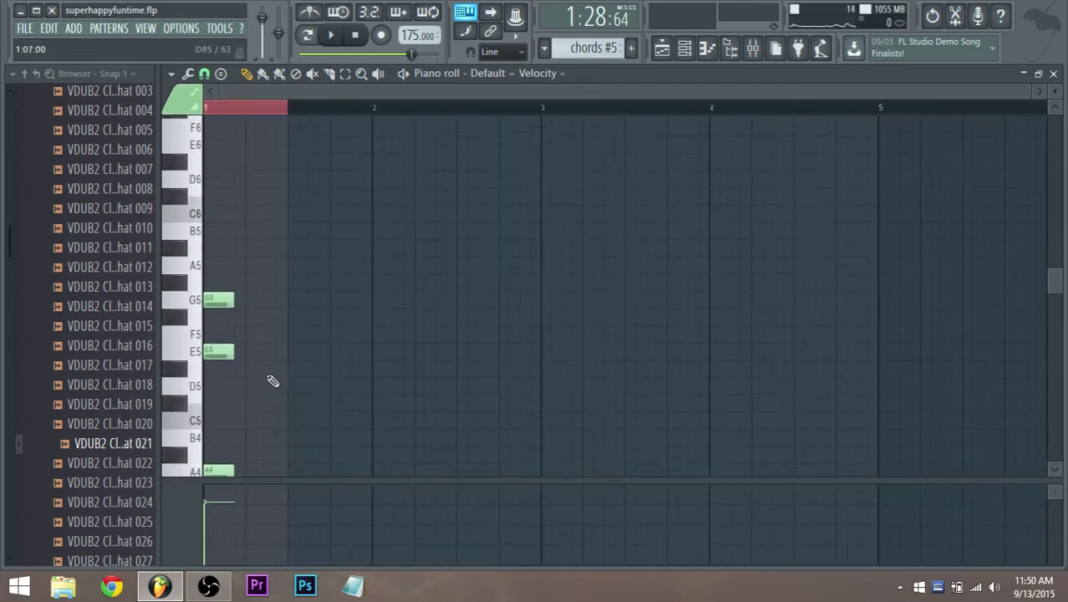
{"action": "scroll", "coordinate": [272, 378], "scroll_direction": "down", "scroll_amount": 2}
{"action": "left_click_drag", "start_coordinate": [221, 399], "coordinate": [235, 161]}
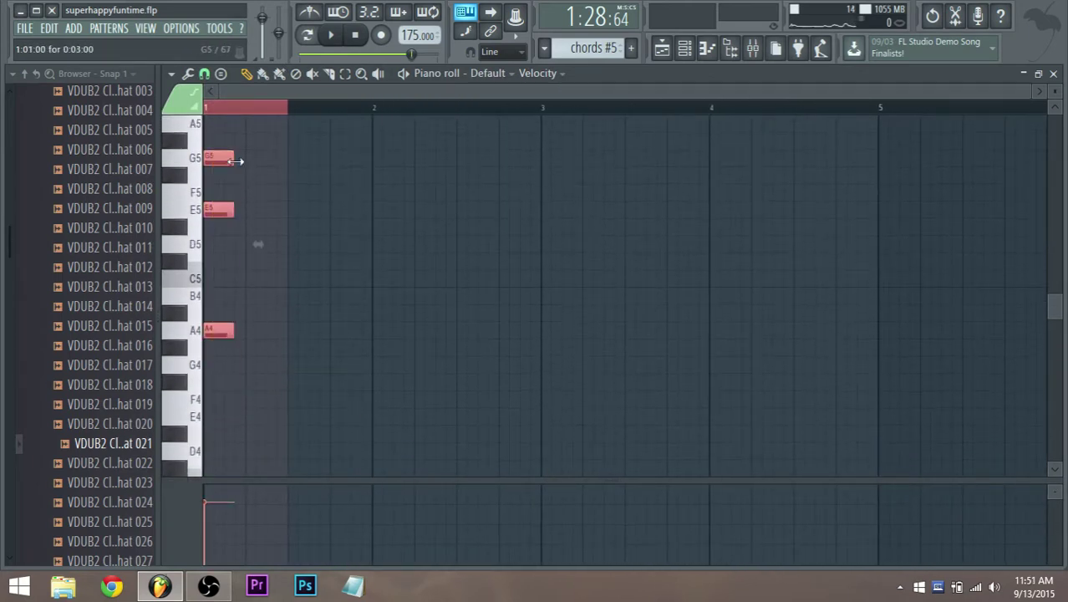
{"action": "left_click_drag", "start_coordinate": [256, 336], "coordinate": [219, 125]}
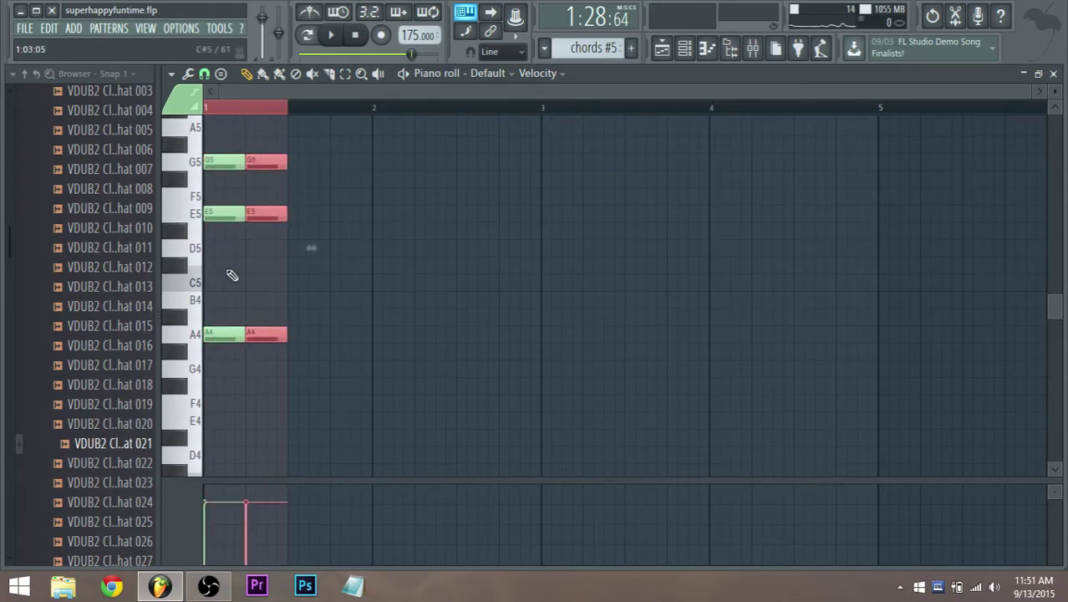
{"action": "left_click", "coordinate": [666, 52]}
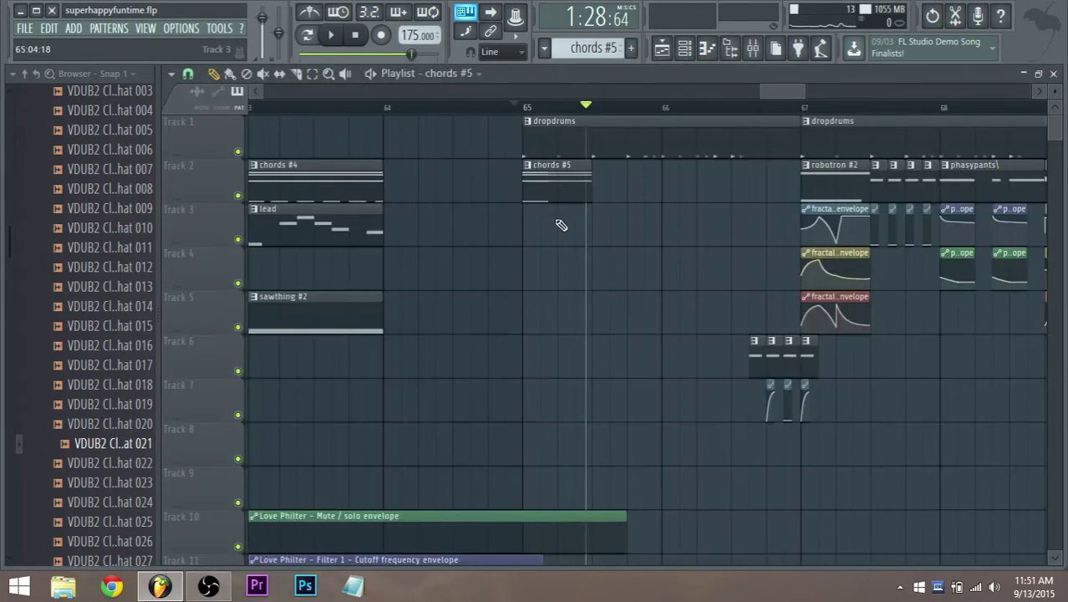
Step: Try chords #5 with only the first-beat G5 and E5 notes in its Default channel, and preview the pattern on its own
{"action": "double_click", "coordinate": [555, 193]}
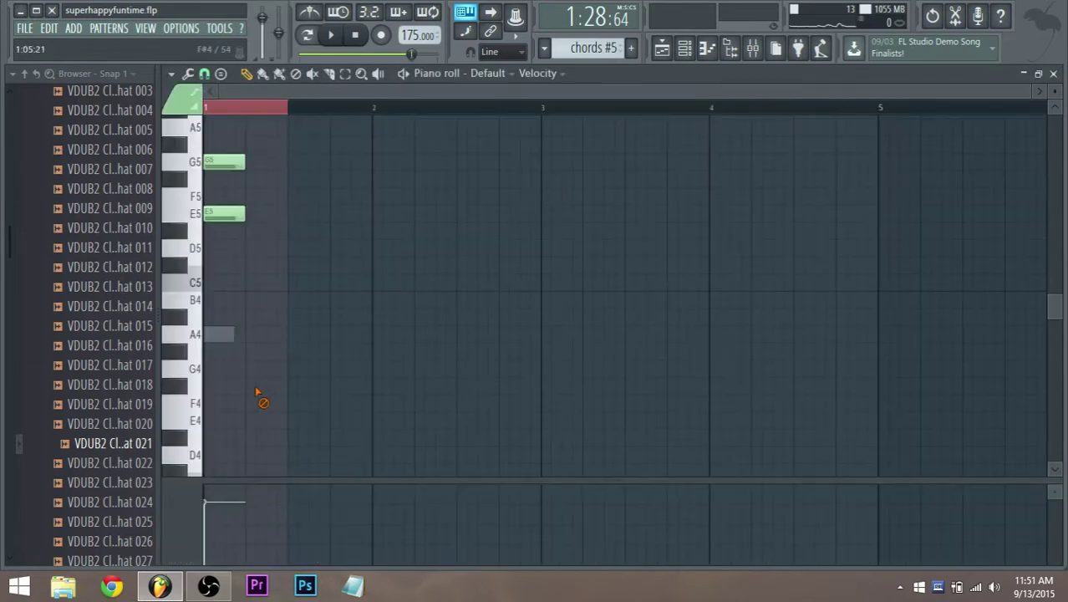
{"action": "scroll", "coordinate": [416, 278], "scroll_direction": "up", "scroll_amount": 4}
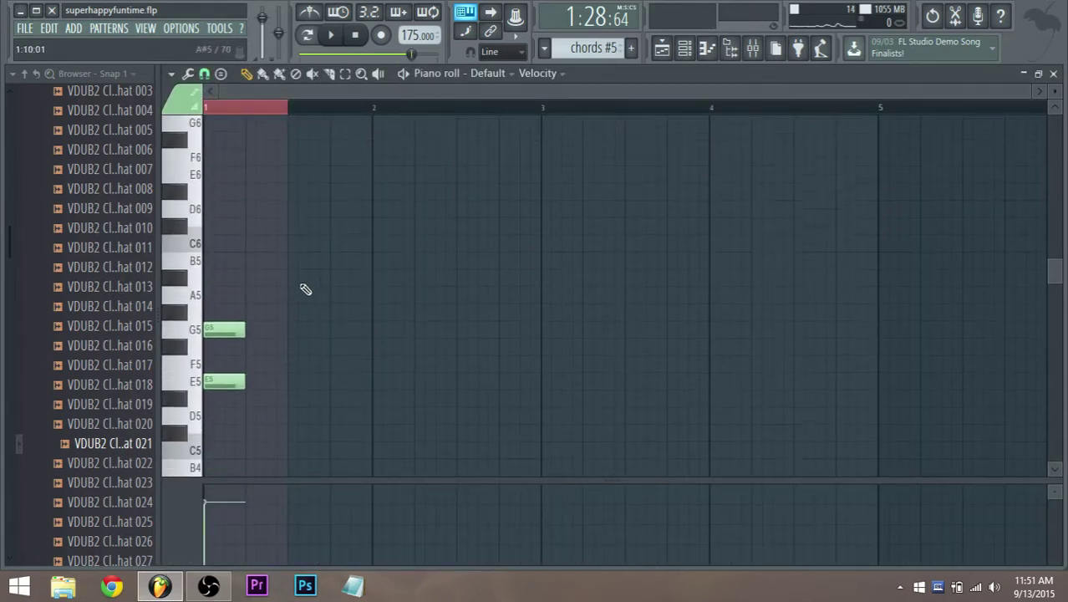
{"action": "scroll", "coordinate": [302, 289], "scroll_direction": "down", "scroll_amount": 1}
{"action": "key", "text": "space"}
{"action": "key", "text": "space"}
{"action": "left_click", "coordinate": [315, 36]}
{"action": "key", "text": "space"}
{"action": "key", "text": "space"}
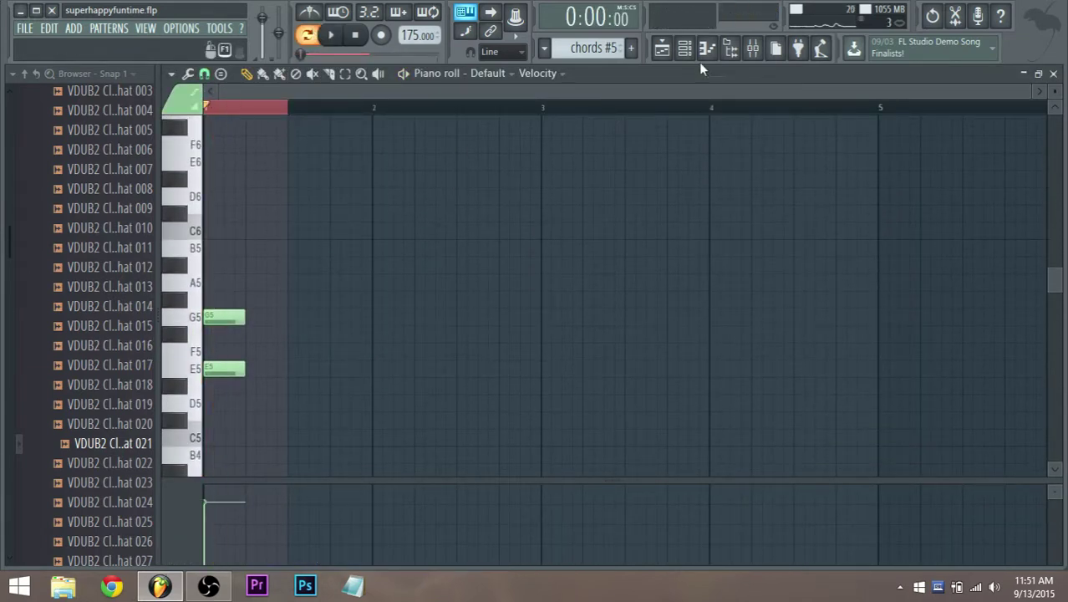
{"action": "left_click", "coordinate": [661, 48]}
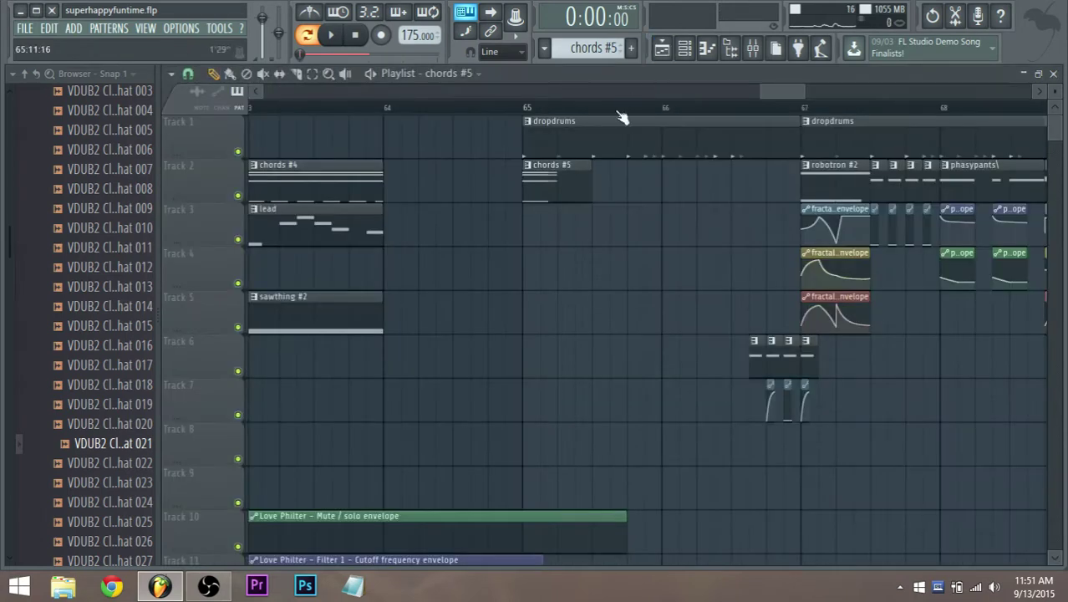
Step: Play the song from bar 65 to hear the chords #5 clip against the dropdrums
{"action": "left_click", "coordinate": [530, 110]}
{"action": "key", "text": "space"}
{"action": "key", "text": "space"}
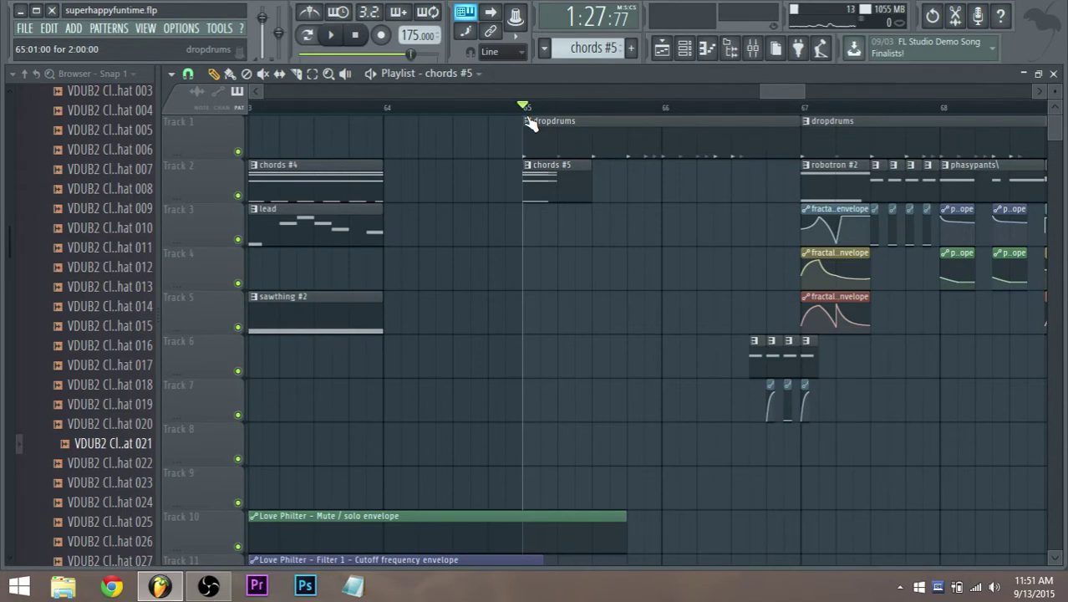
Step: Restore the A4 note in the Default channel of chords #5 and repeat the three-note chord on the second beat
{"action": "double_click", "coordinate": [569, 191]}
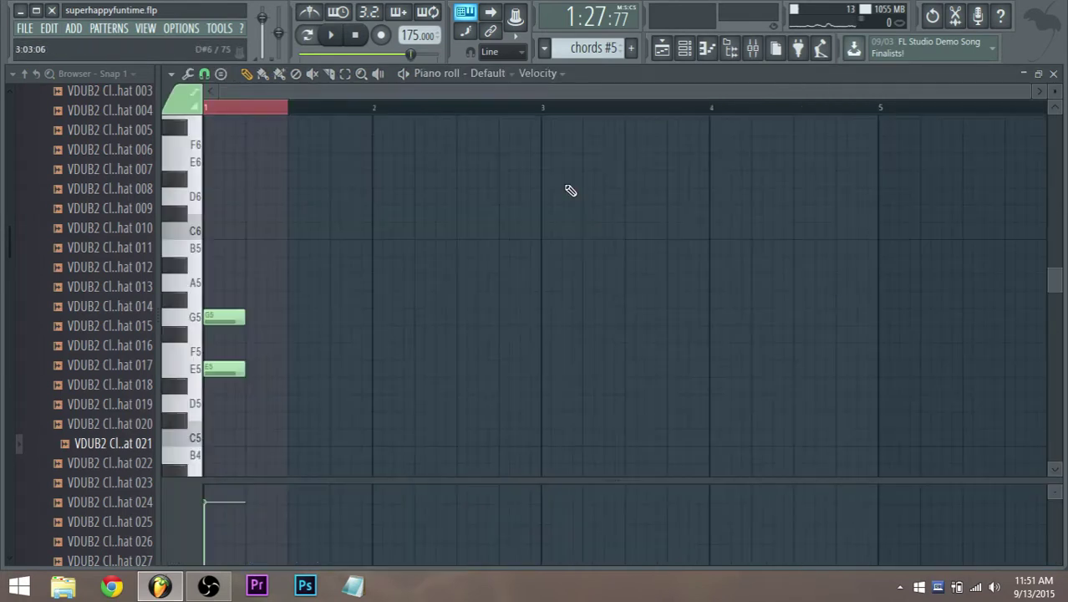
{"action": "scroll", "coordinate": [246, 365], "scroll_direction": "down", "scroll_amount": 2}
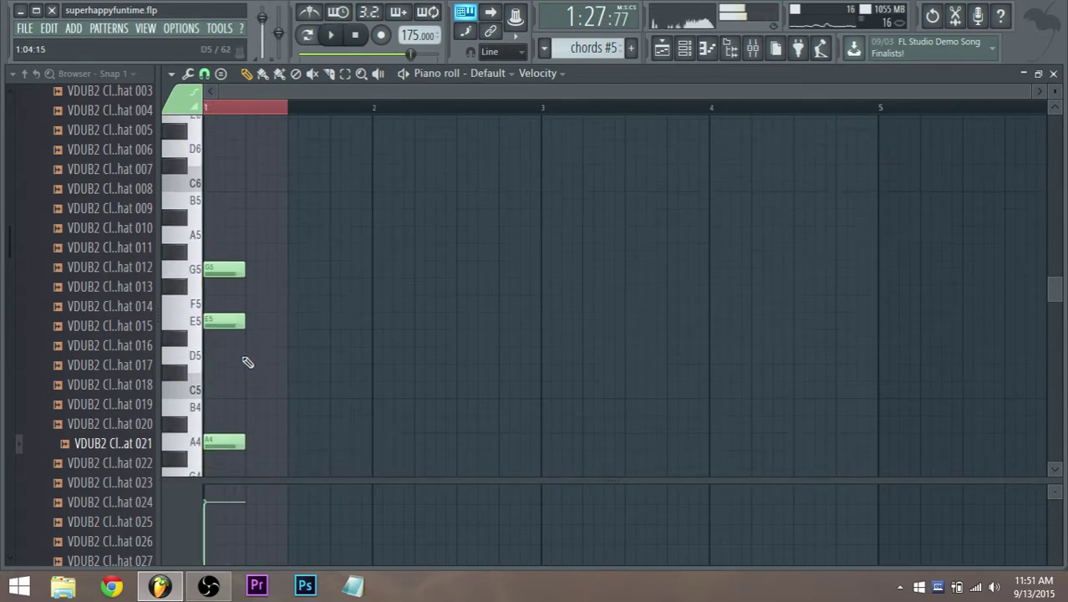
{"action": "scroll", "coordinate": [240, 469], "scroll_direction": "down", "scroll_amount": 3}
{"action": "mouse_move", "coordinate": [227, 410]}
{"action": "left_mouse_down"}
{"action": "mouse_move", "coordinate": [246, 158]}
{"action": "mouse_move", "coordinate": [266, 170]}
{"action": "left_mouse_up"}
Step: Lengthen the G5, E5 and A4 notes of the LEAD - Charged CYF channel in chords #5 to two beats
{"action": "left_click", "coordinate": [697, 49]}
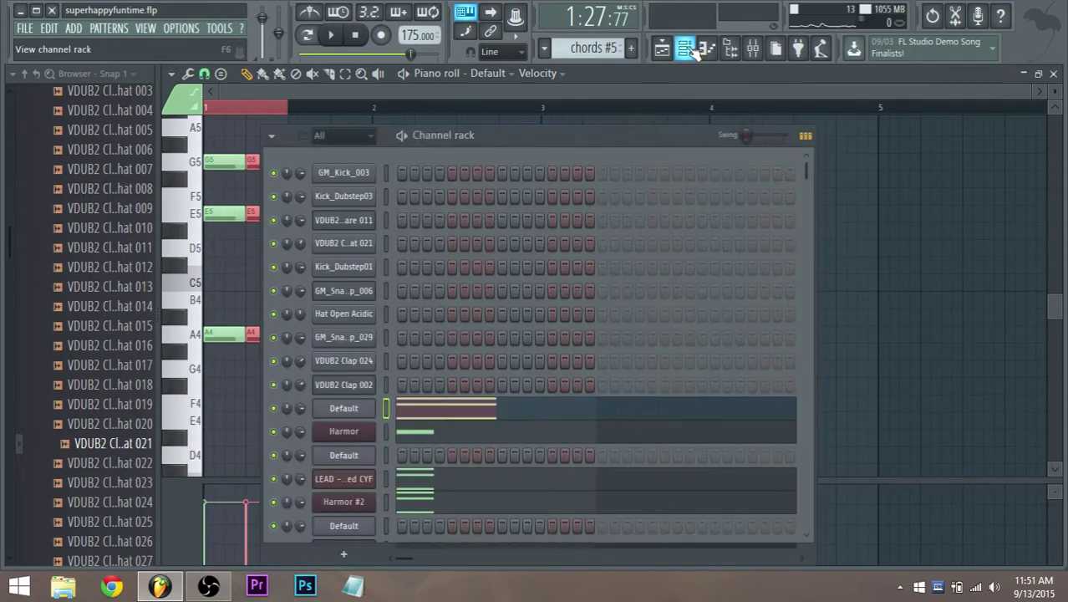
{"action": "left_click", "coordinate": [447, 476]}
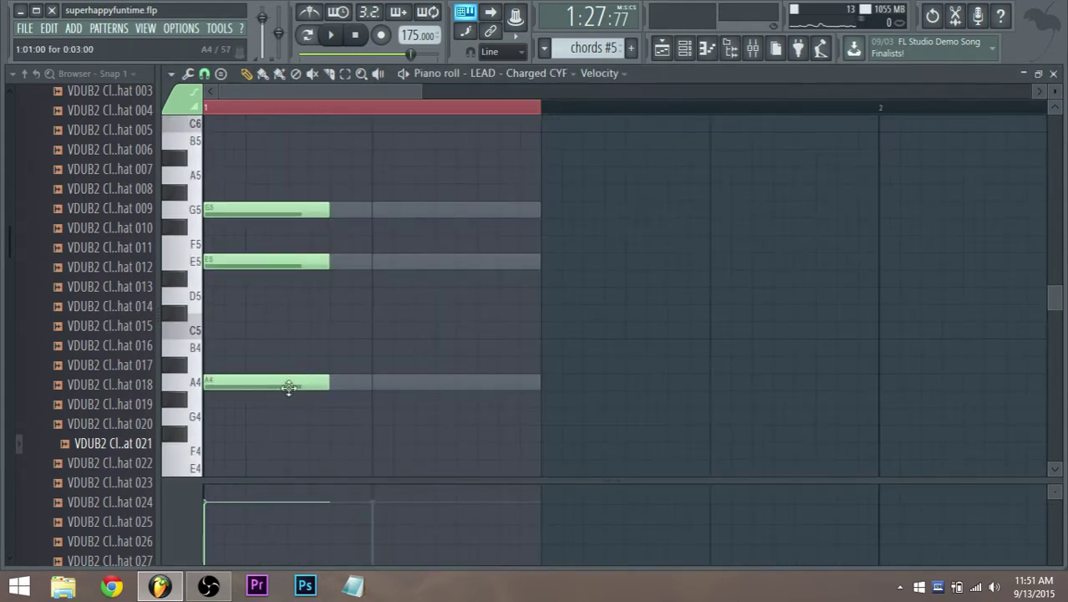
{"action": "left_click_drag", "start_coordinate": [290, 404], "coordinate": [541, 209]}
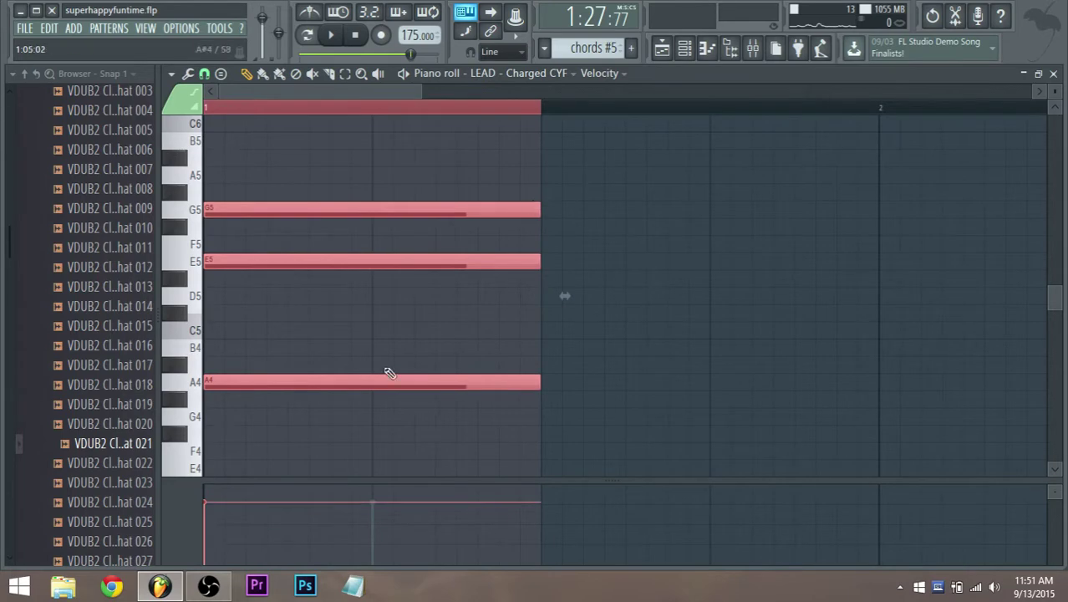
{"action": "scroll", "coordinate": [360, 384], "scroll_direction": "down", "scroll_amount": 6}
{"action": "scroll", "coordinate": [332, 391], "scroll_direction": "up", "scroll_amount": 2}
Step: Lengthen the Harmor channel's A2 note to one beat, add a second A2 on the second beat, and play briefly
{"action": "left_click", "coordinate": [692, 54]}
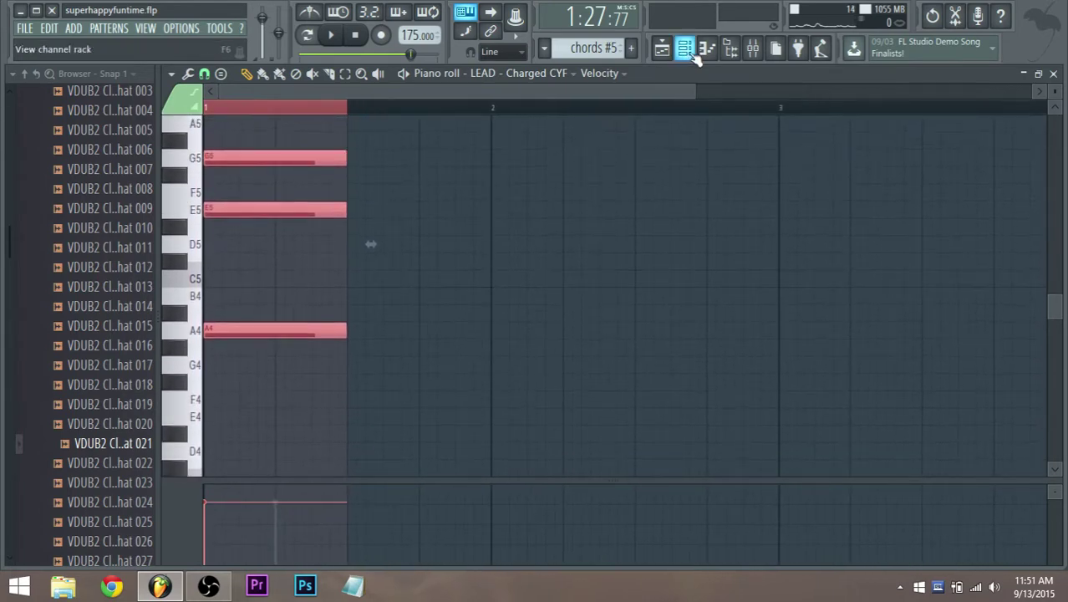
{"action": "left_click", "coordinate": [685, 50]}
{"action": "left_click", "coordinate": [425, 433]}
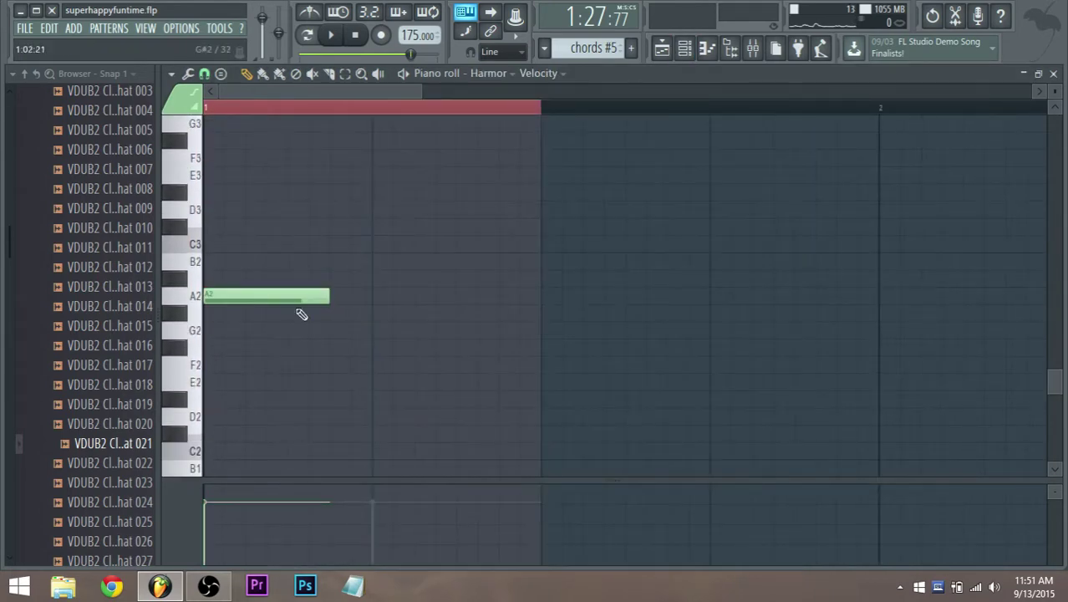
{"action": "left_click", "coordinate": [178, 298]}
{"action": "left_click", "coordinate": [192, 298]}
{"action": "left_click_drag", "start_coordinate": [376, 284], "coordinate": [380, 303]}
{"action": "key", "text": "space"}
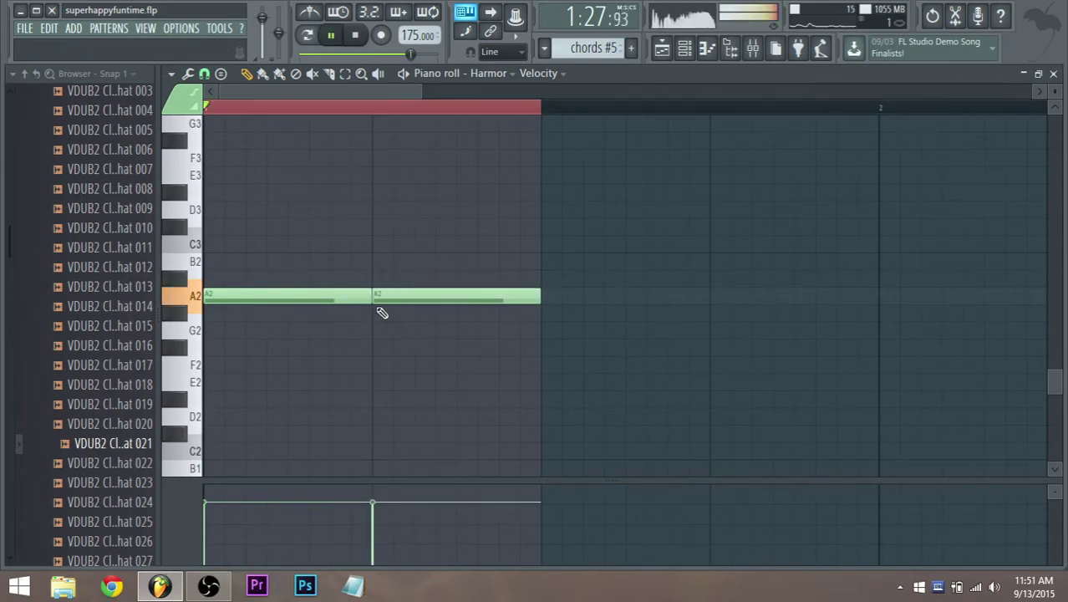
{"action": "key", "text": "space"}
Step: Lengthen the G5, E5 and A4 notes of the Harmor #2 channel in chords #5 to two beats
{"action": "left_click", "coordinate": [687, 50]}
{"action": "scroll", "coordinate": [458, 390], "scroll_direction": "down", "scroll_amount": 2}
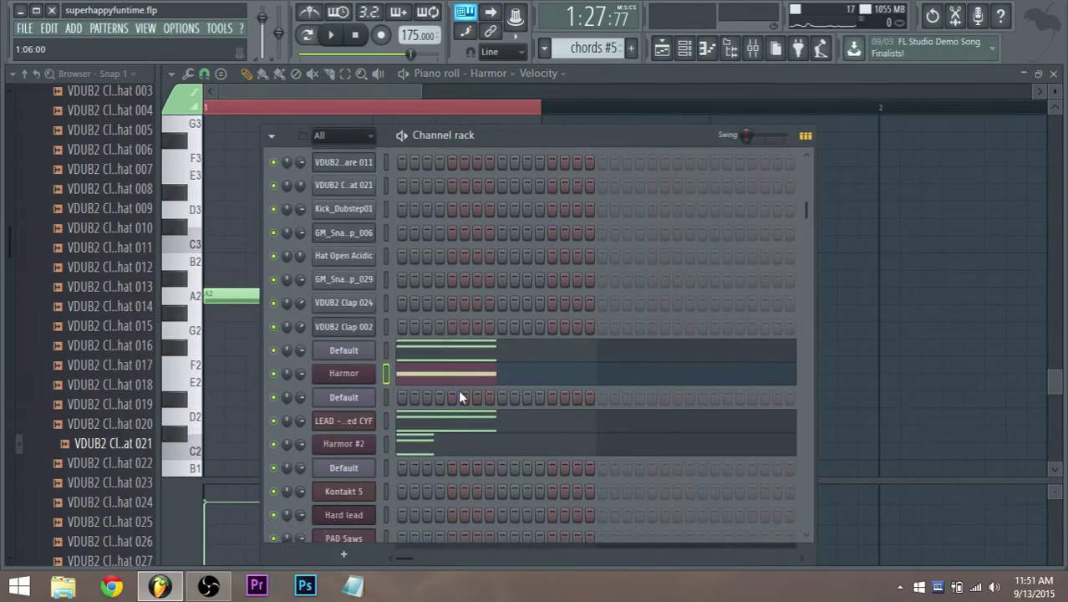
{"action": "left_click", "coordinate": [422, 435]}
{"action": "left_click_drag", "start_coordinate": [290, 406], "coordinate": [505, 230]}
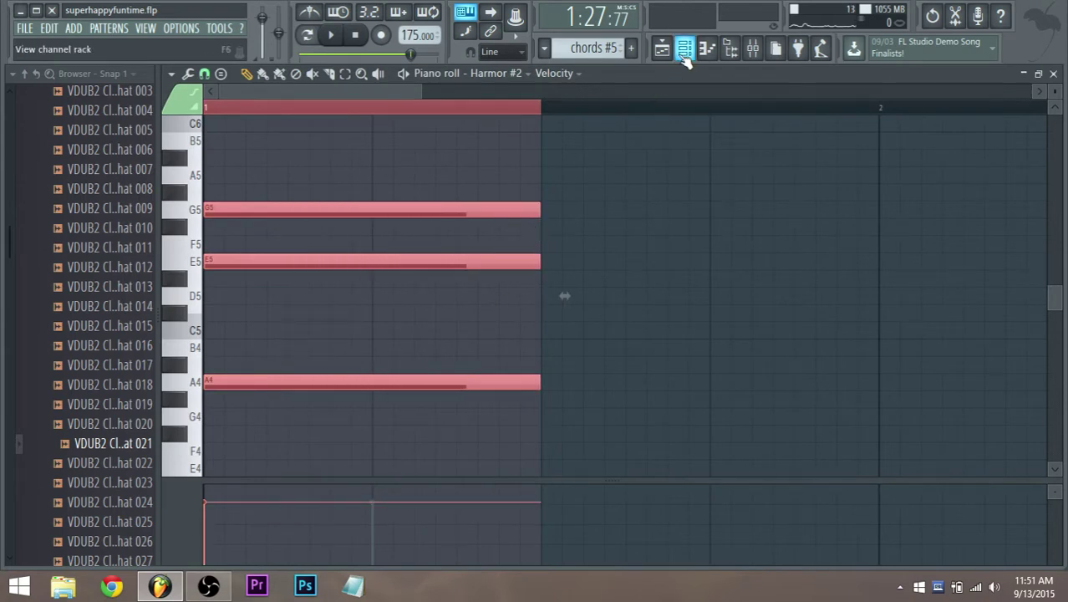
Step: Switch playback to pattern mode and preview the edited chords #5 pattern with all its channels
{"action": "left_click", "coordinate": [684, 52]}
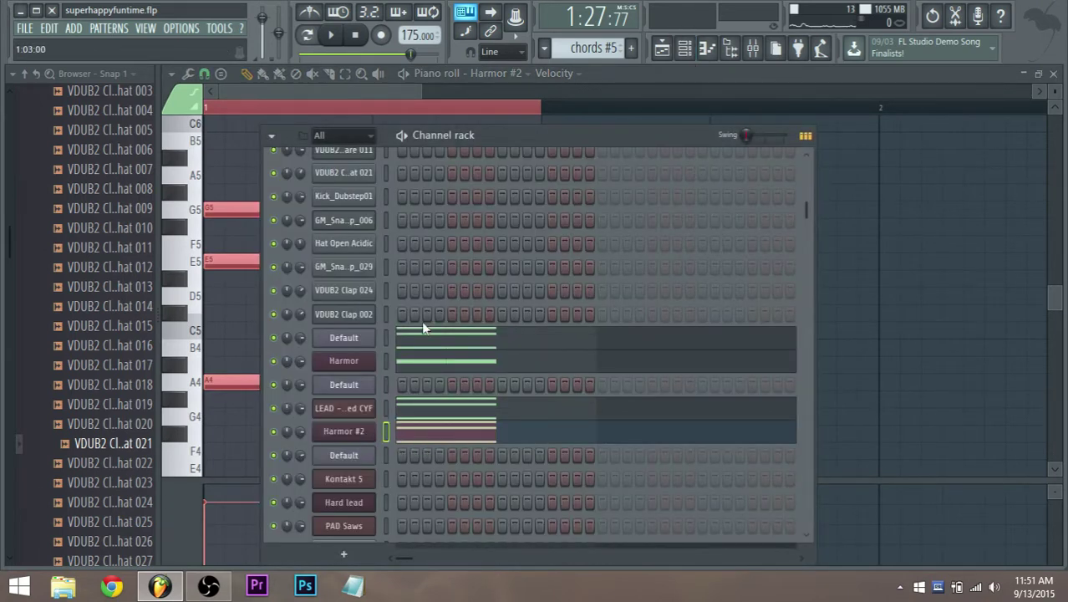
{"action": "left_click", "coordinate": [310, 38]}
{"action": "key", "text": "space"}
{"action": "key", "text": "space"}
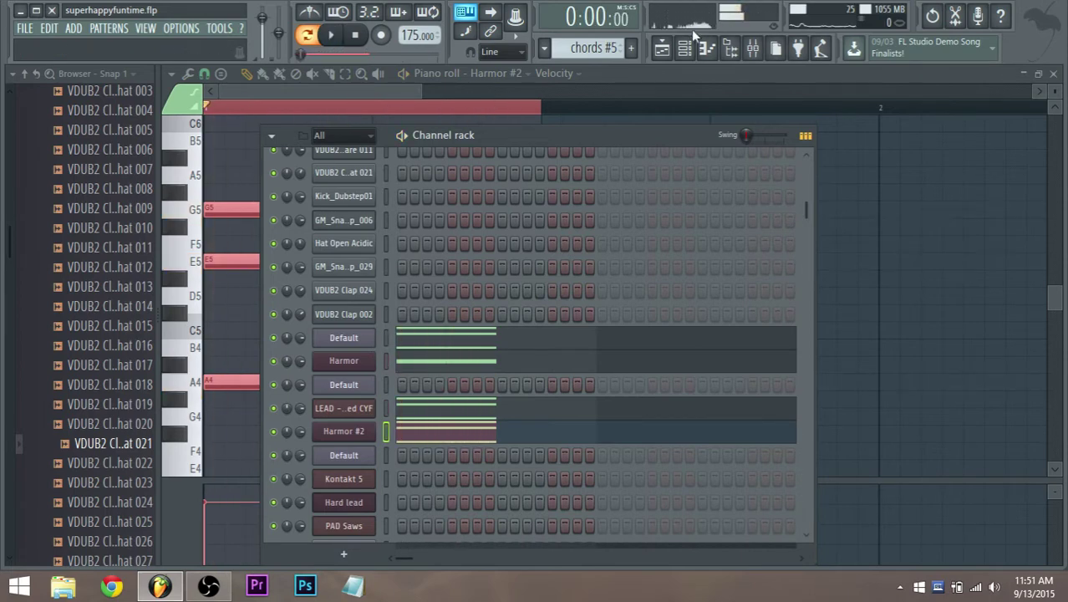
Step: Return to the playlist, switch playback to song mode and preview the drop from bar 65
{"action": "left_click", "coordinate": [662, 48]}
{"action": "key", "text": "l"}
{"action": "key", "text": "space"}
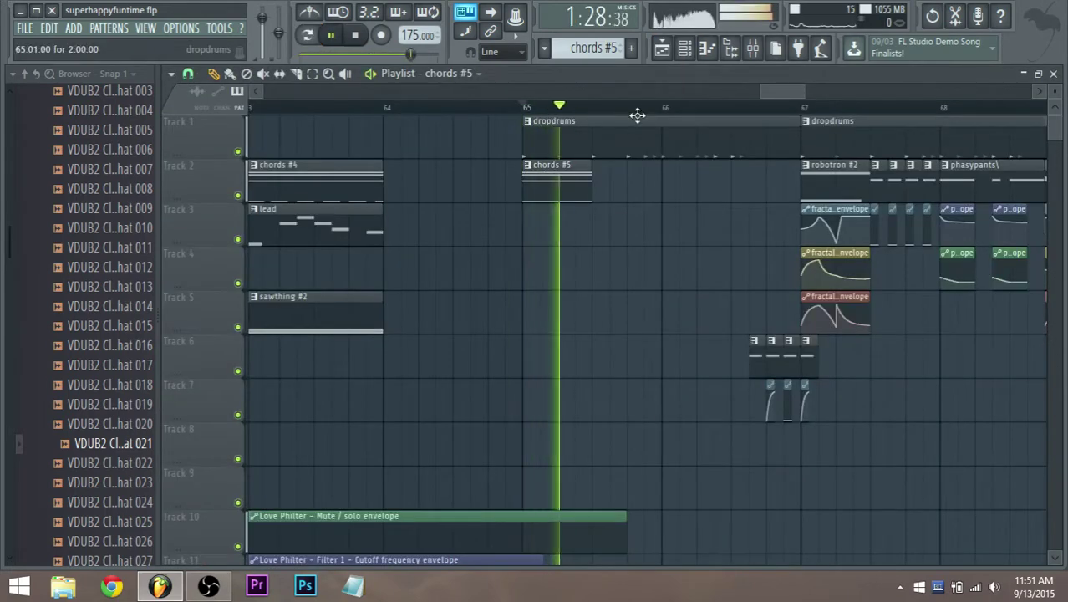
{"action": "key", "text": "space"}
{"action": "key", "text": "space"}
Step: In the dropdrums pattern, add a short C5 note on the second beat of Kick_Dubstep03 and preview it
{"action": "double_click", "coordinate": [561, 149]}
{"action": "key", "text": "space"}
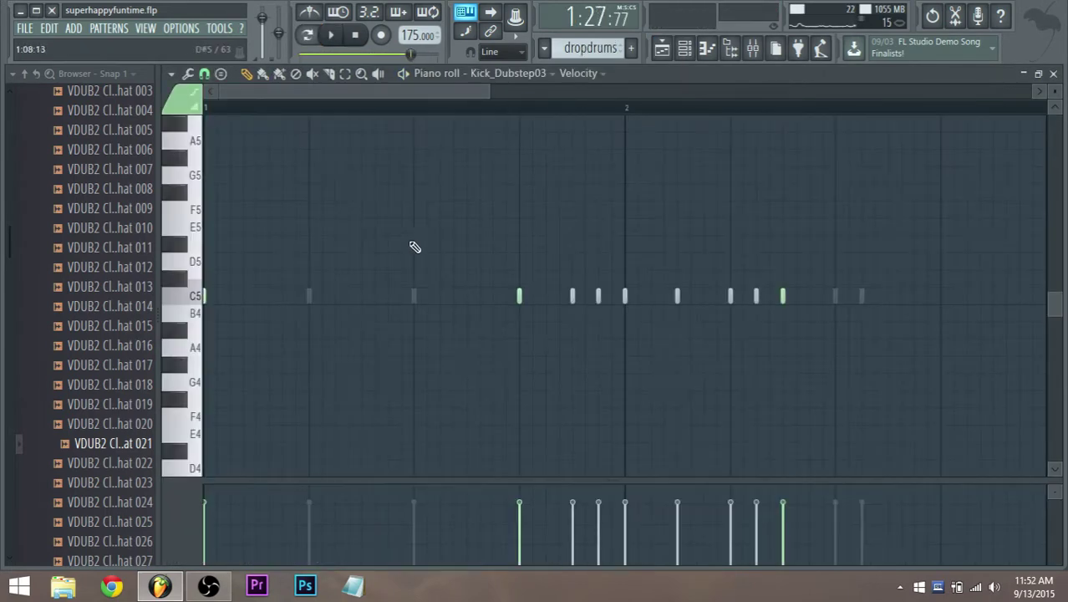
{"action": "key", "text": "space"}
{"action": "left_click", "coordinate": [310, 296]}
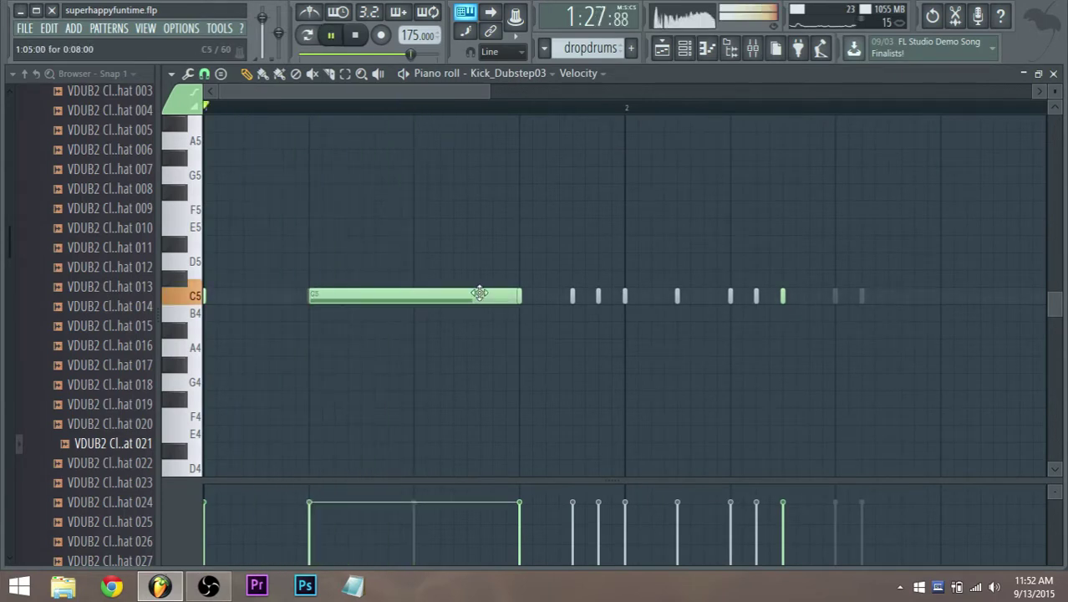
{"action": "key", "text": "space"}
{"action": "left_click_drag", "start_coordinate": [519, 298], "coordinate": [316, 296]}
{"action": "key", "text": "space"}
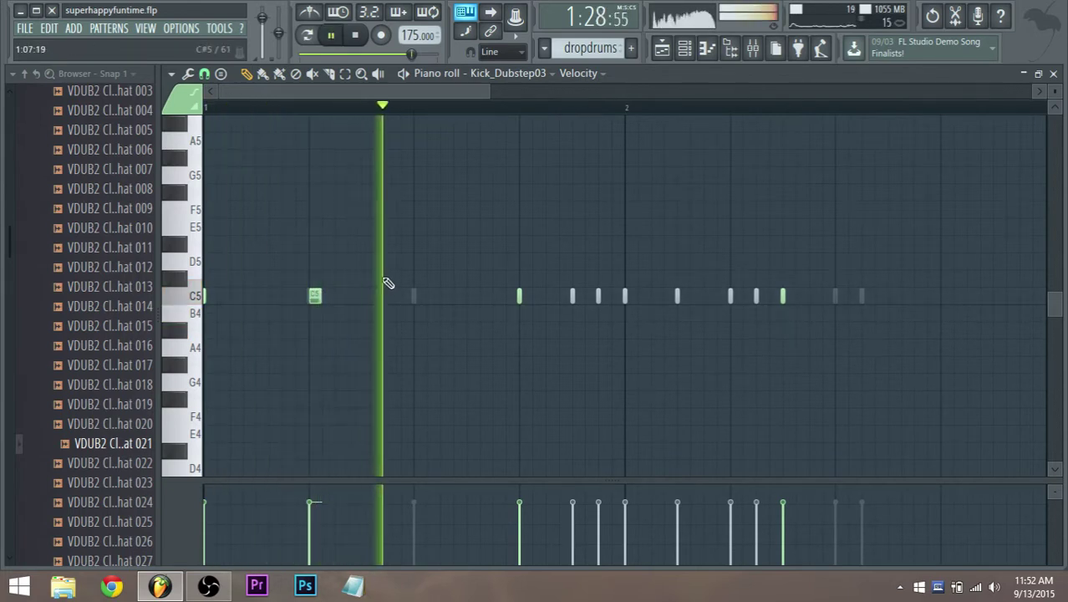
{"action": "key", "text": "space"}
{"action": "key", "text": "space"}
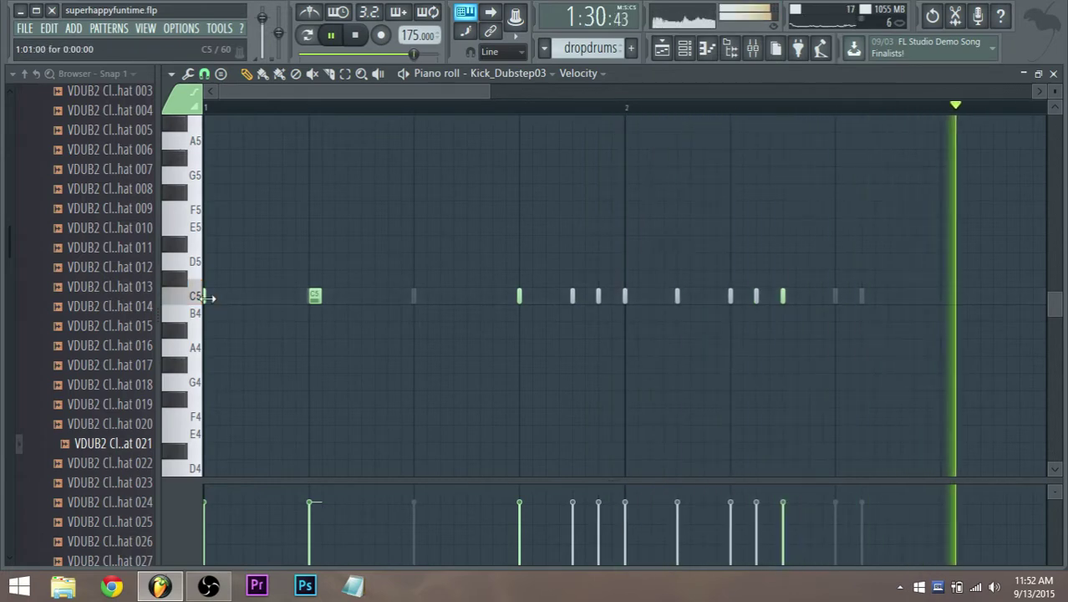
Step: Replace the second-beat kick with a note matching the first kick's shorter length, and preview the drums
{"action": "left_click", "coordinate": [205, 299]}
{"action": "right_click", "coordinate": [313, 298]}
{"action": "left_click", "coordinate": [312, 299]}
{"action": "key", "text": "space"}
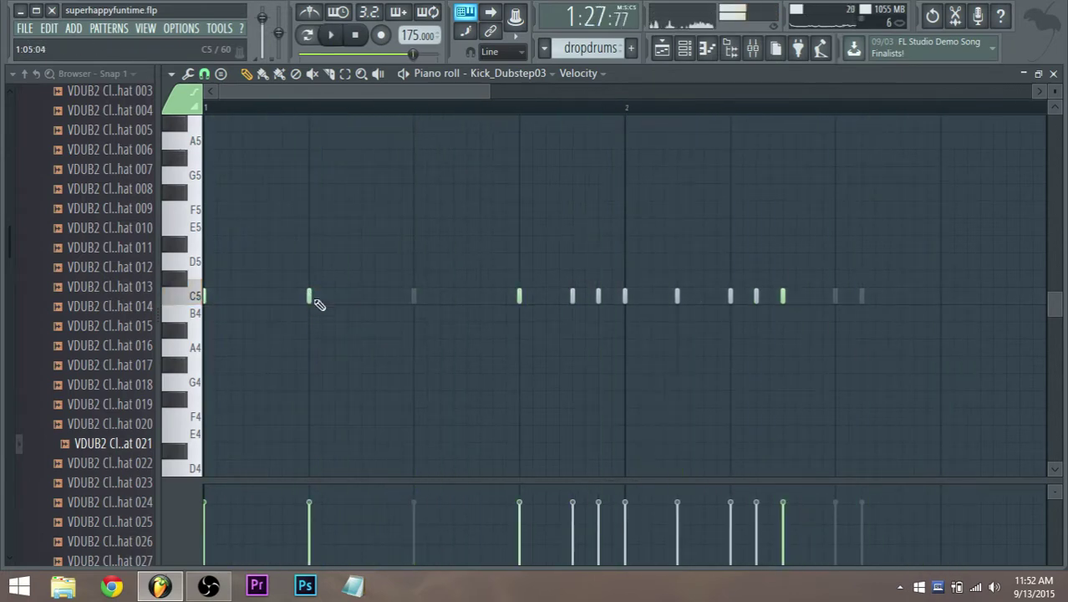
{"action": "key", "text": "space"}
{"action": "left_click", "coordinate": [683, 52]}
{"action": "key", "text": "space"}
Step: In the first Default channel of chords #5, shift the second G5, E5 and A4 chord half a beat later and shorten it to half a beat
{"action": "left_click", "coordinate": [662, 51]}
{"action": "scroll", "coordinate": [699, 185], "scroll_direction": "down", "scroll_amount": 7}
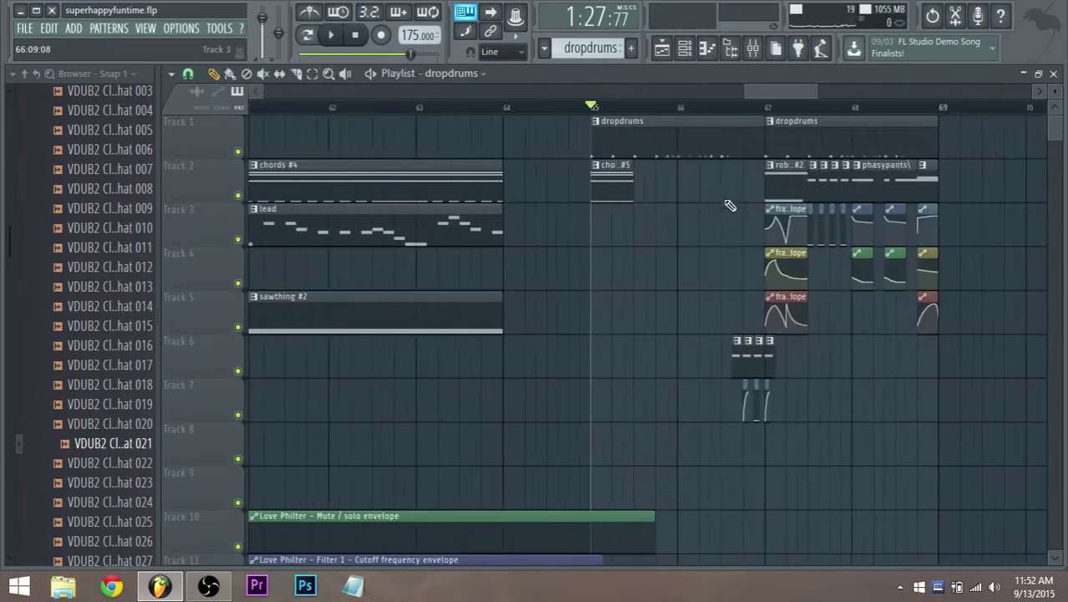
{"action": "scroll", "coordinate": [708, 92], "scroll_direction": "up", "scroll_amount": 4}
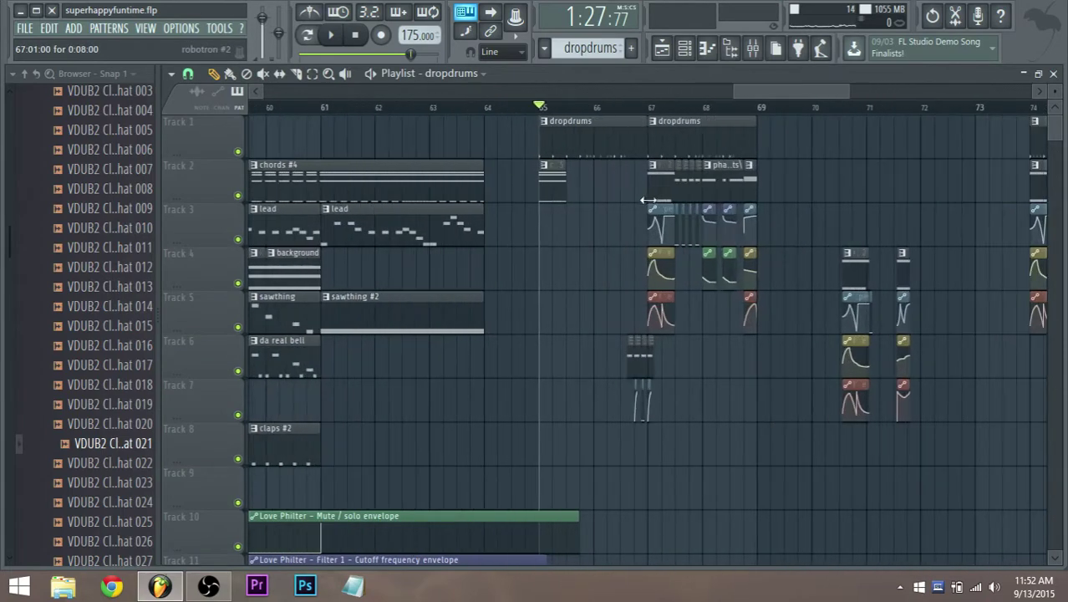
{"action": "scroll", "coordinate": [567, 183], "scroll_direction": "up", "scroll_amount": 4}
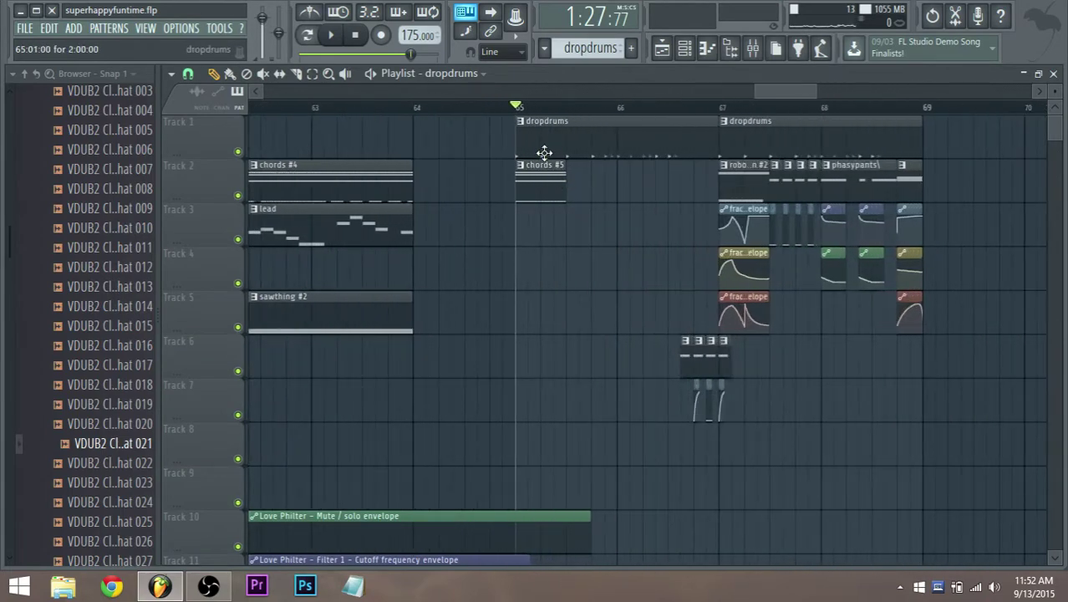
{"action": "double_click", "coordinate": [542, 167]}
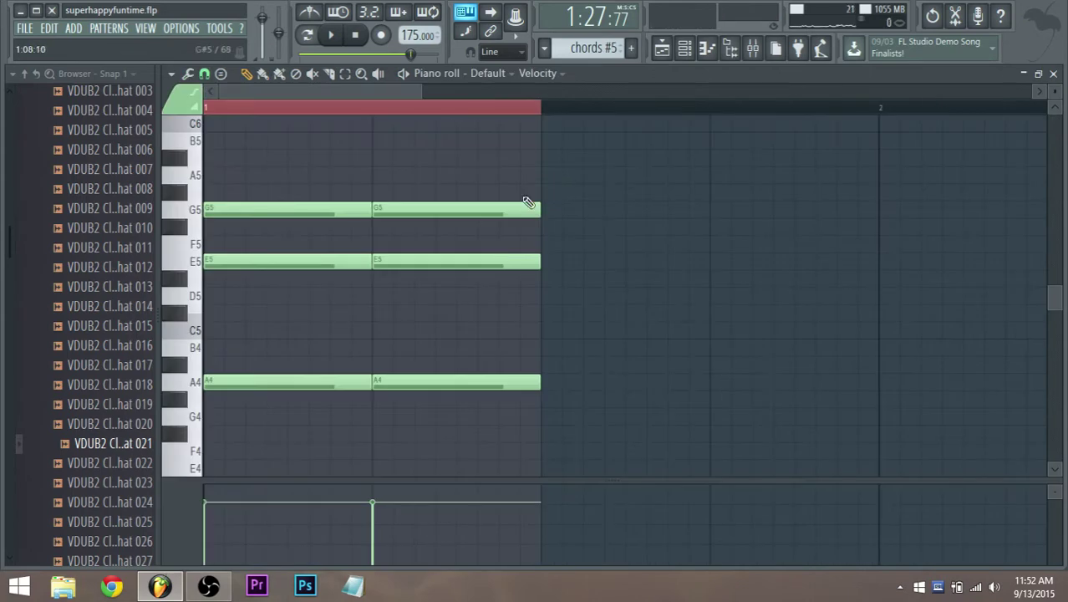
{"action": "left_click_drag", "start_coordinate": [445, 439], "coordinate": [549, 208]}
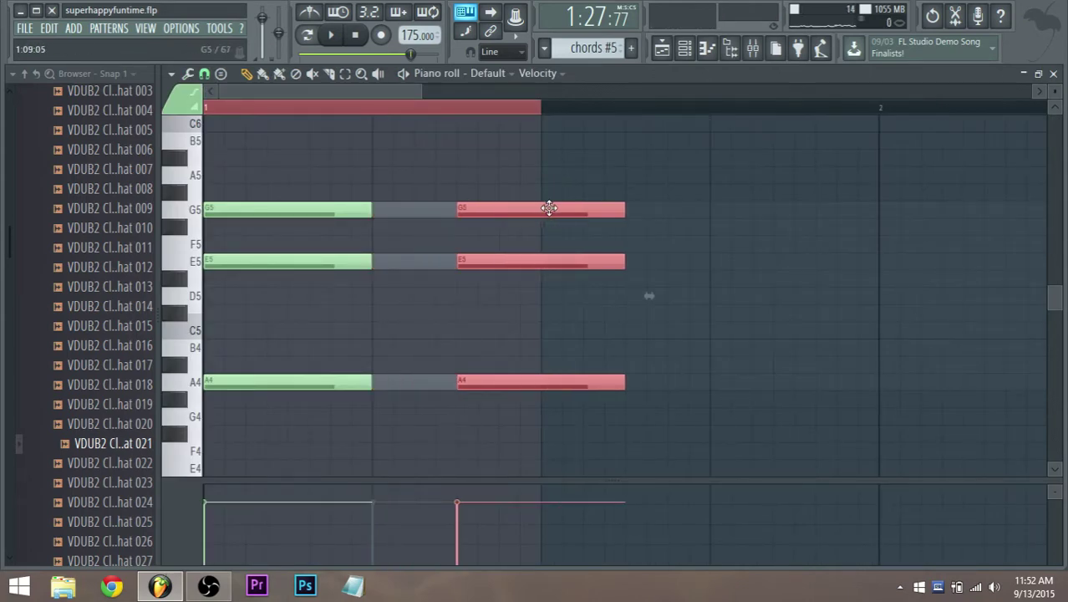
{"action": "left_click_drag", "start_coordinate": [617, 212], "coordinate": [546, 219]}
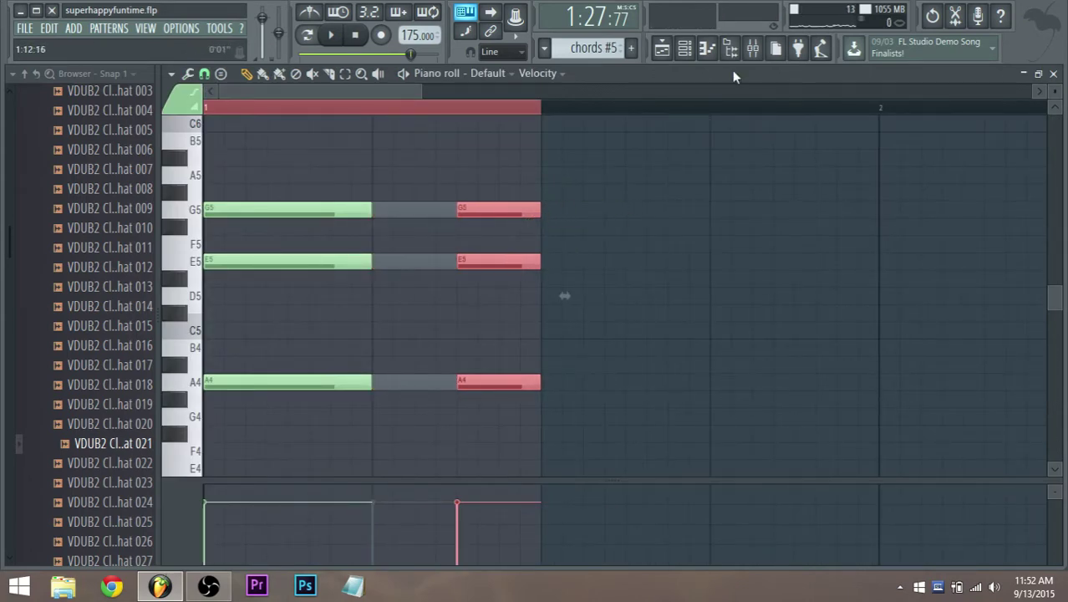
Step: Split the LEAD - Charged CYF chord at the second beat, then move its second part half a beat later and shorten it to half a beat
{"action": "left_click", "coordinate": [686, 50]}
{"action": "left_click", "coordinate": [489, 409]}
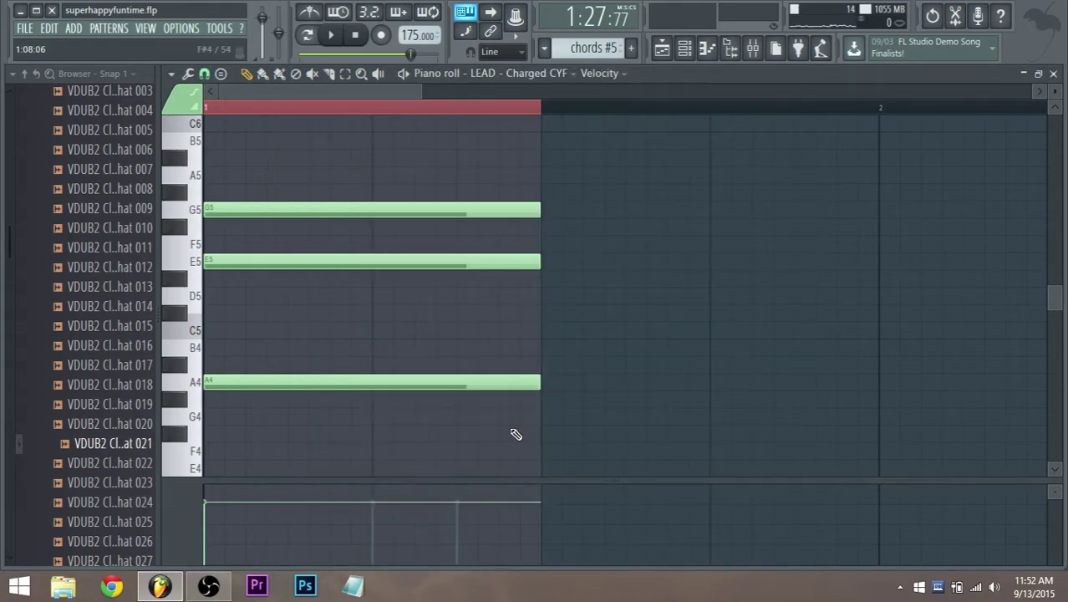
{"action": "left_click_drag", "start_coordinate": [512, 441], "coordinate": [377, 233]}
{"action": "mouse_move", "coordinate": [304, 210]}
{"action": "left_mouse_down"}
{"action": "mouse_move", "coordinate": [575, 223]}
{"action": "mouse_move", "coordinate": [556, 223]}
{"action": "left_mouse_up"}
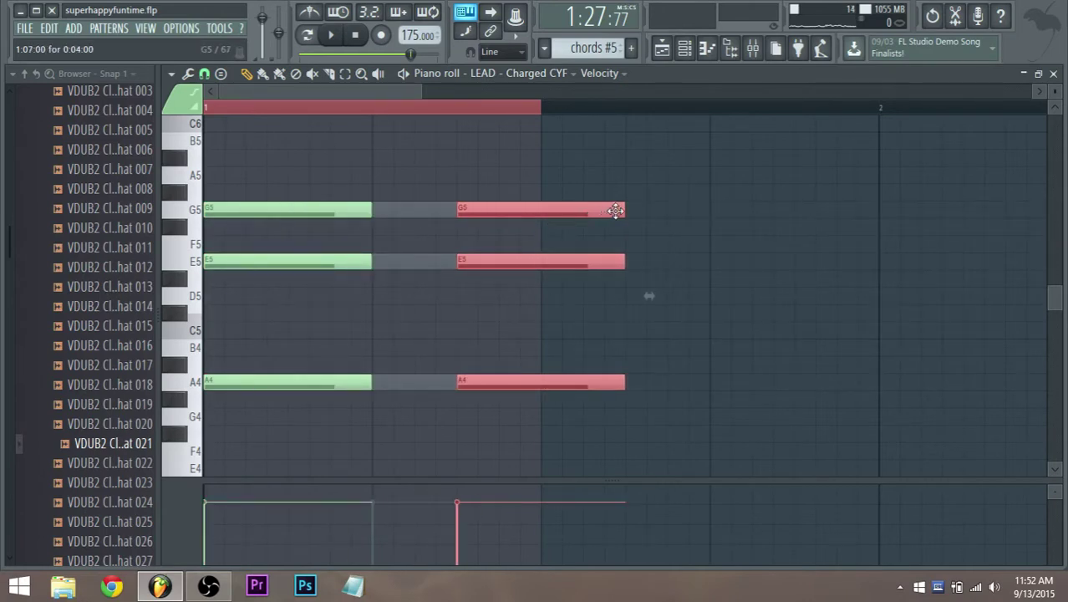
{"action": "left_click_drag", "start_coordinate": [621, 211], "coordinate": [539, 215]}
Step: Extend the first G5, E5 and A4 chord to one and a half beats in the LEAD - Charged CYF and Default channels
{"action": "left_click_drag", "start_coordinate": [327, 441], "coordinate": [450, 209]}
{"action": "key", "text": "F6"}
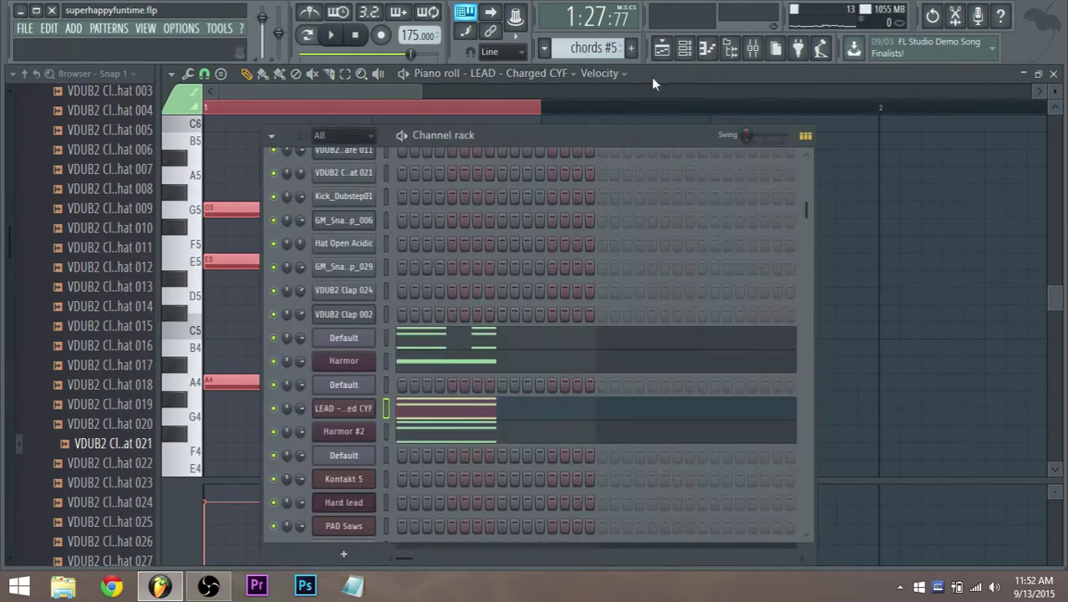
{"action": "left_click", "coordinate": [465, 343]}
{"action": "left_click_drag", "start_coordinate": [359, 428], "coordinate": [458, 211]}
Step: Rework the Harmor #2 chord into a one-and-a-half-beat G5, E5 and A4 chord followed by a half-beat repeat
{"action": "left_click", "coordinate": [687, 49]}
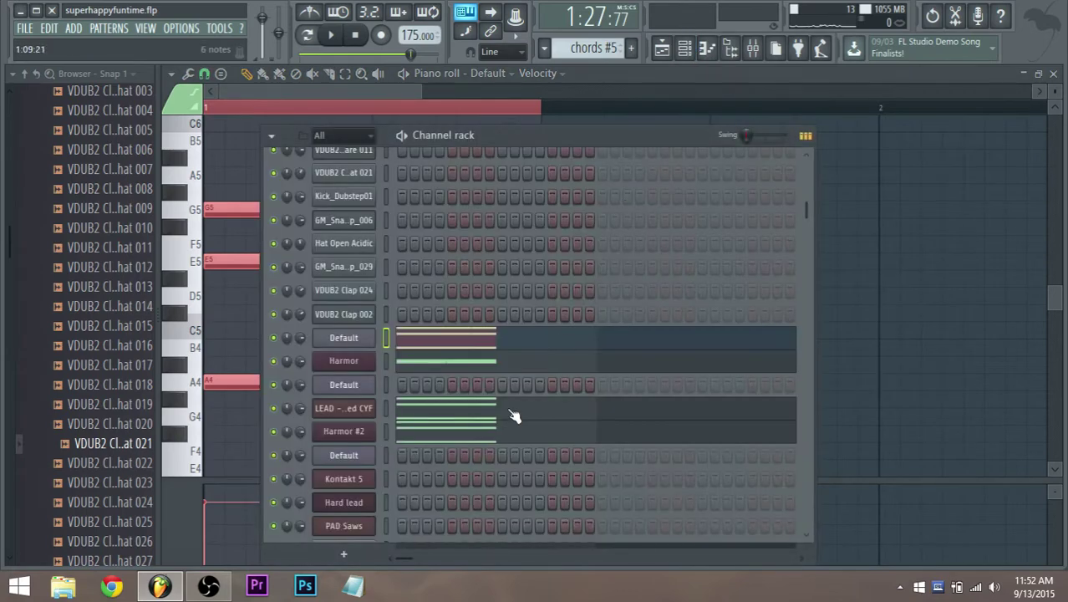
{"action": "left_click", "coordinate": [469, 440]}
{"action": "mouse_move", "coordinate": [474, 454]}
{"action": "left_mouse_down"}
{"action": "mouse_move", "coordinate": [513, 185]}
{"action": "mouse_move", "coordinate": [382, 229]}
{"action": "mouse_move", "coordinate": [459, 243]}
{"action": "mouse_move", "coordinate": [627, 234]}
{"action": "mouse_move", "coordinate": [622, 209]}
{"action": "left_mouse_up"}
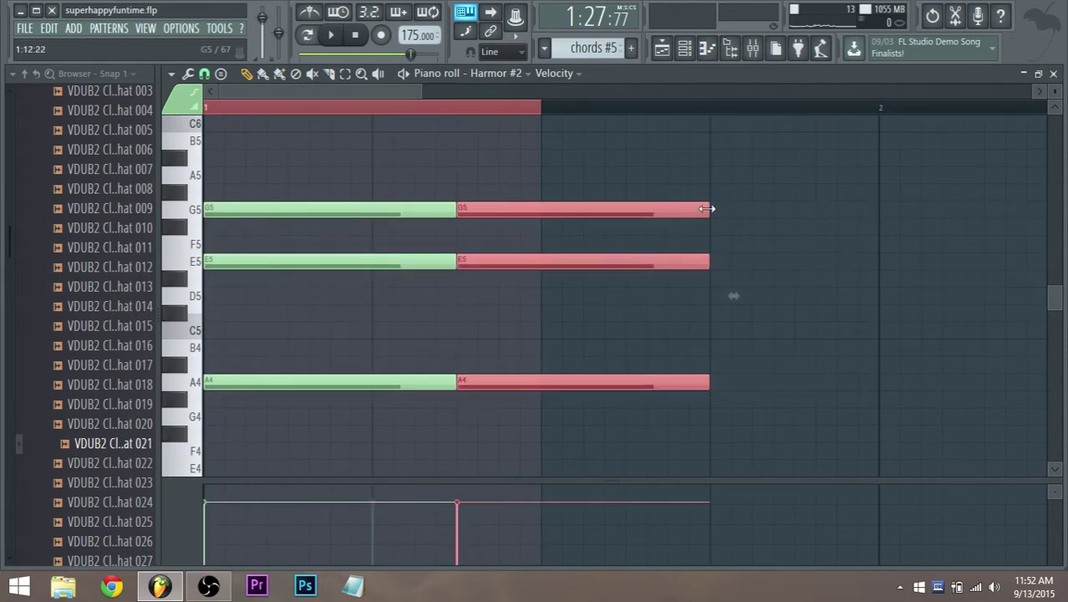
{"action": "left_click_drag", "start_coordinate": [706, 208], "coordinate": [543, 217]}
Step: Preview the drop, then move the second-beat kick in dropdrums half a beat later to match the chord rhythm
{"action": "left_click", "coordinate": [661, 49]}
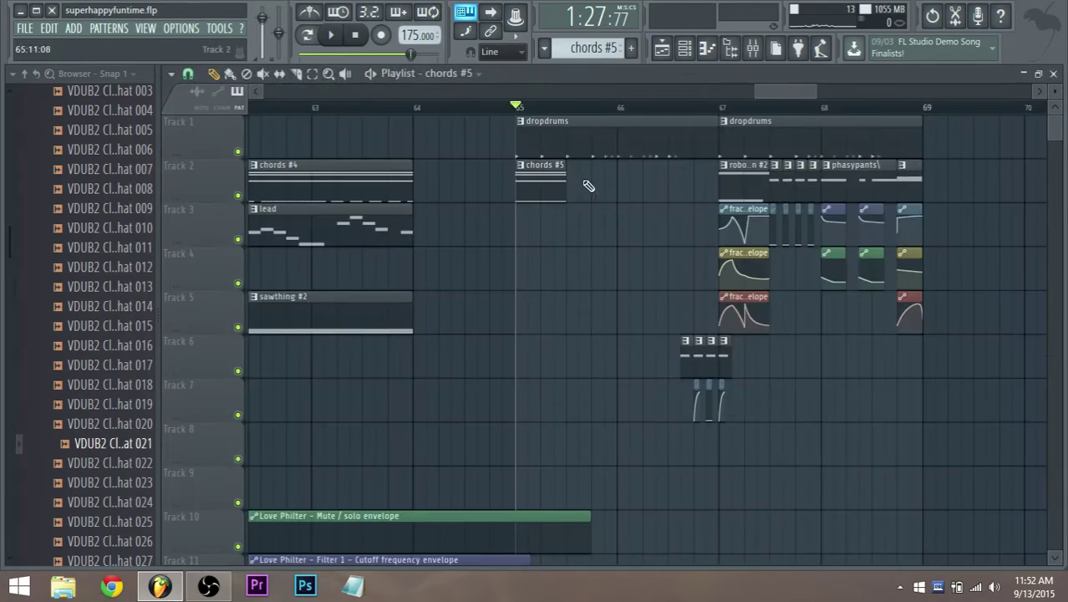
{"action": "key", "text": "space"}
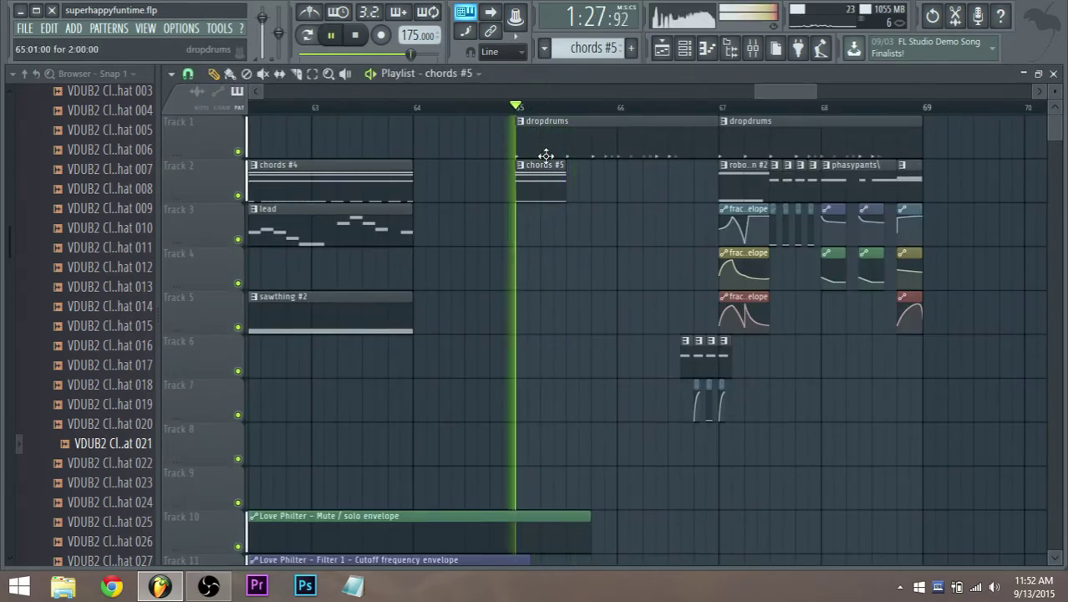
{"action": "double_click", "coordinate": [543, 155]}
{"action": "key", "text": "space"}
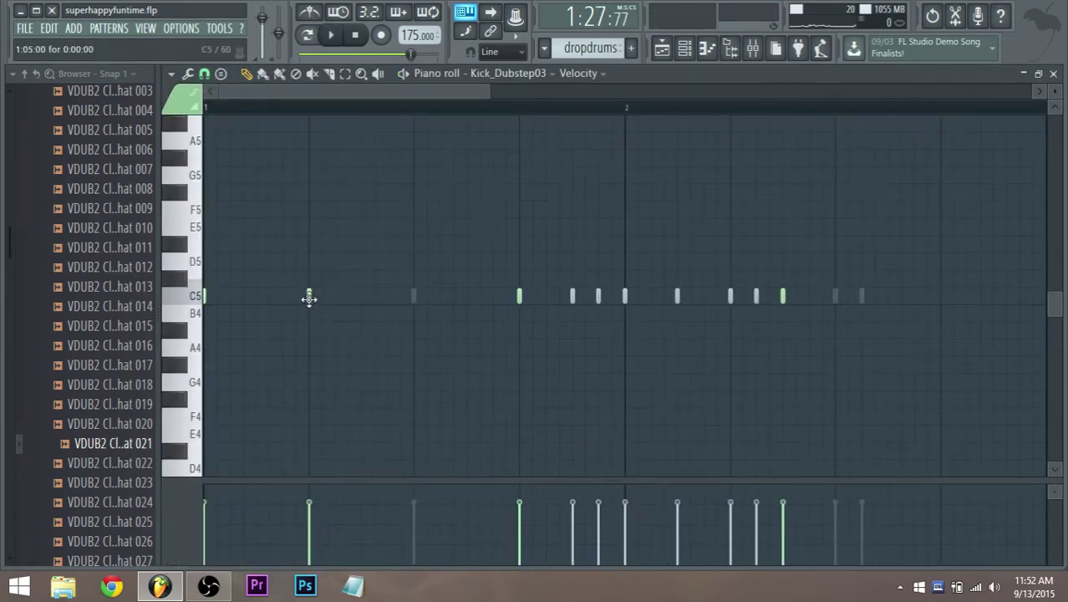
{"action": "left_click_drag", "start_coordinate": [309, 298], "coordinate": [362, 301]}
{"action": "key", "text": "space"}
{"action": "key", "text": "space"}
{"action": "key", "text": "space"}
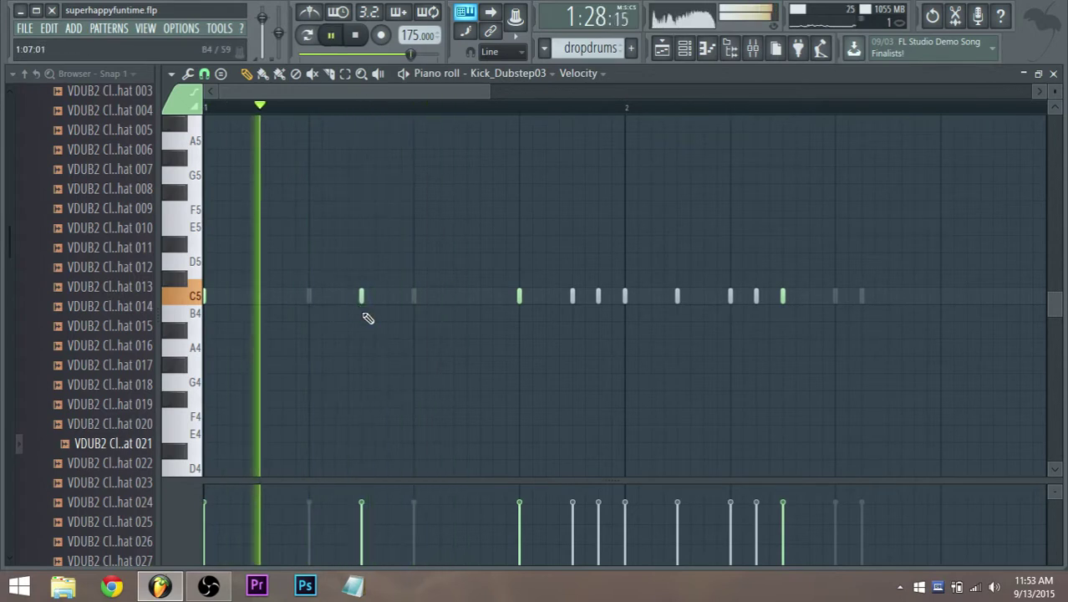
{"action": "key", "text": "space"}
Step: Play the drop, then move the small clips and their automation earlier within bar 66 onto tracks 5 and 6
{"action": "left_click", "coordinate": [661, 48]}
{"action": "key", "text": "space"}
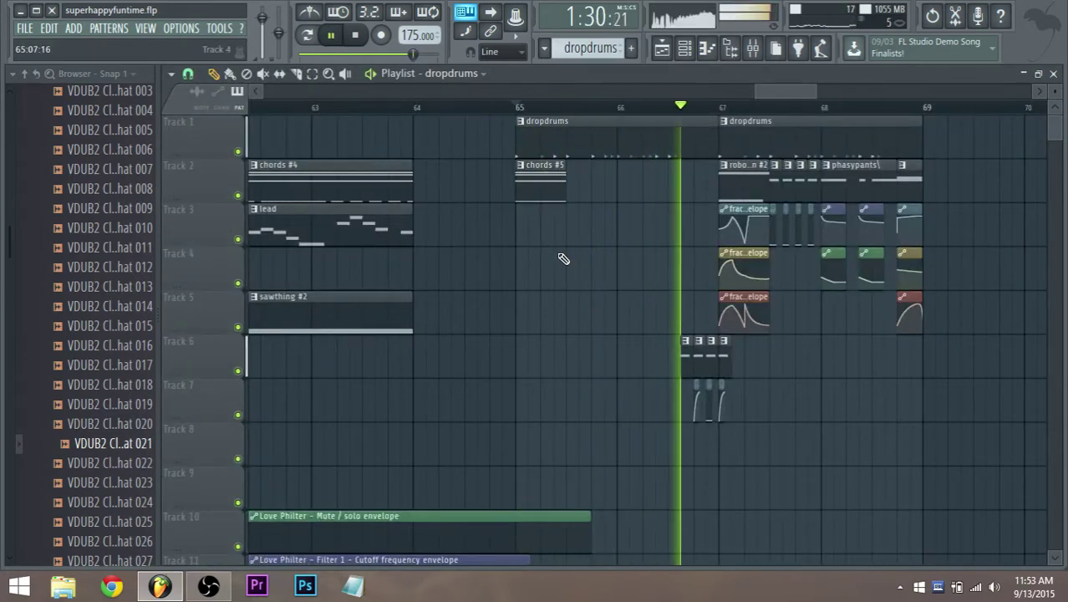
{"action": "key", "text": "space"}
{"action": "left_click_drag", "start_coordinate": [747, 403], "coordinate": [659, 356]}
{"action": "key", "text": "space"}
{"action": "key", "text": "space"}
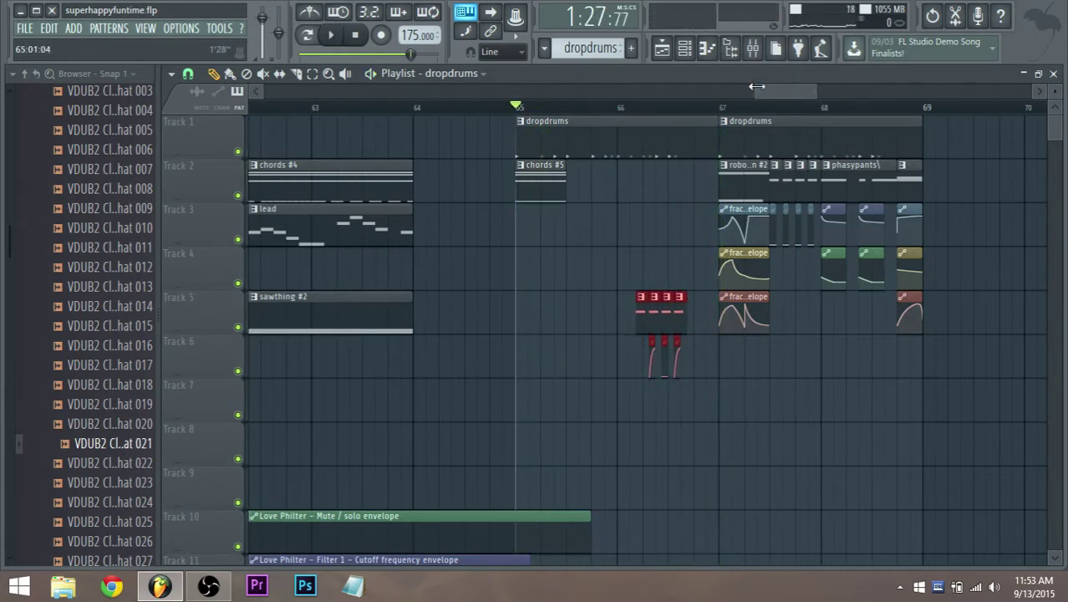
Step: Try a shortened lead clip at bar 65 on track 3 and listen to it with the chords
{"action": "left_click_drag", "start_coordinate": [756, 90], "coordinate": [720, 104]}
{"action": "left_click", "coordinate": [508, 238]}
{"action": "left_click_drag", "start_coordinate": [716, 227], "coordinate": [705, 226]}
{"action": "key", "text": "space"}
{"action": "key", "text": "space"}
{"action": "key", "text": "space"}
{"action": "key", "text": "space"}
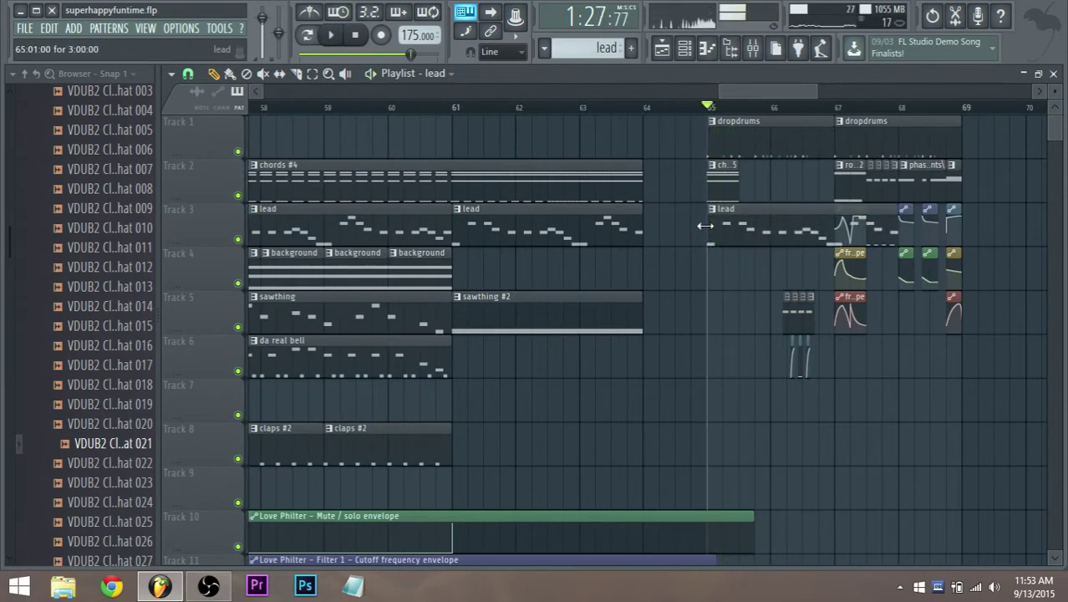
{"action": "left_click_drag", "start_coordinate": [894, 235], "coordinate": [777, 240]}
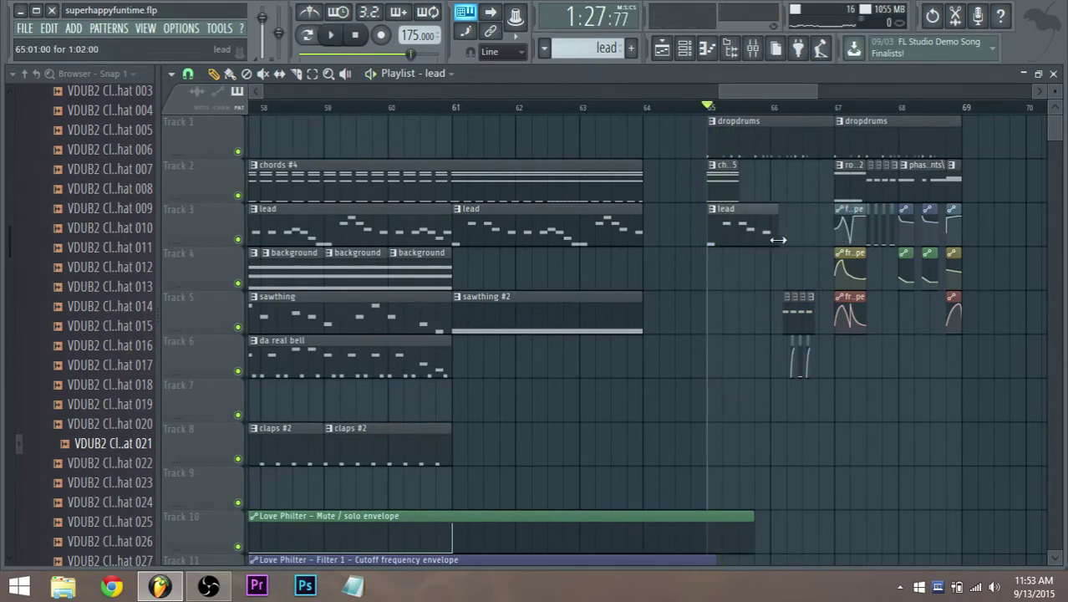
Step: Try a sawthing clip at bar 65 on track 4, preview it, and delete it
{"action": "left_click", "coordinate": [706, 259]}
{"action": "key", "text": "space"}
{"action": "key", "text": "space"}
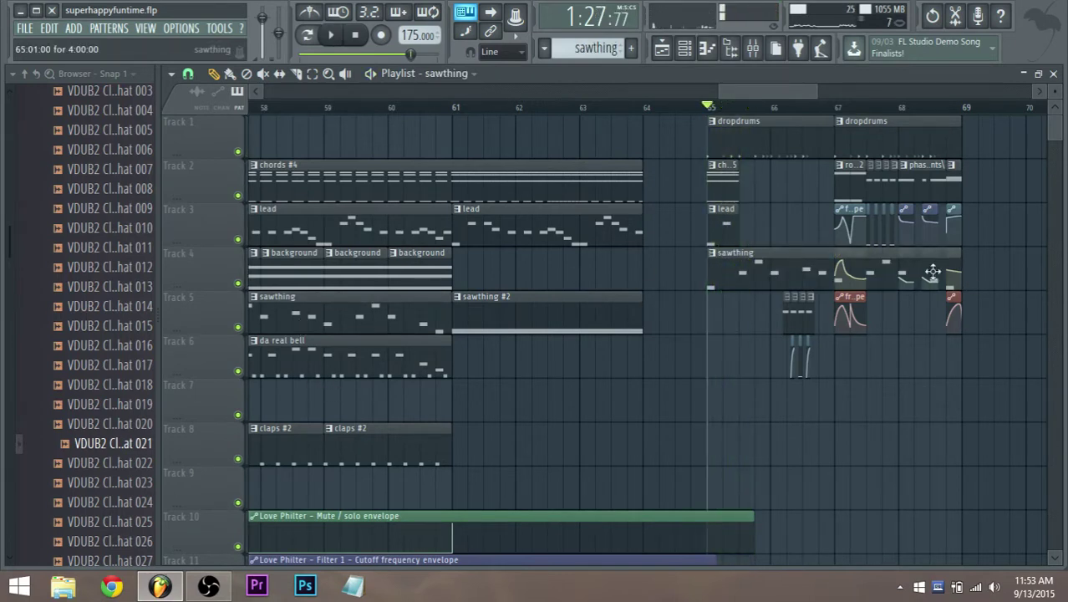
{"action": "key", "text": "space"}
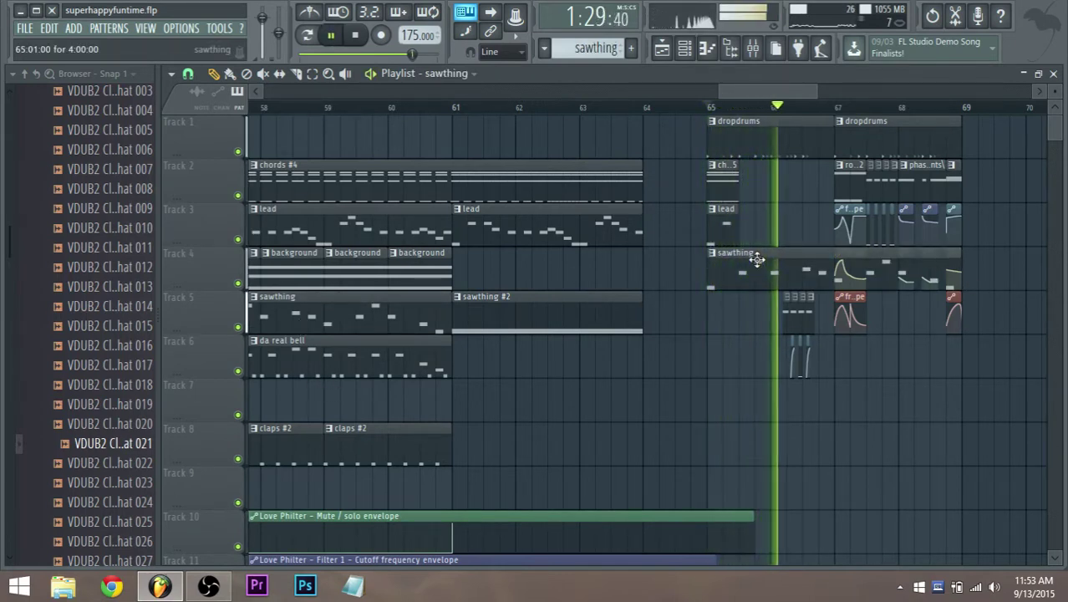
{"action": "key", "text": "space"}
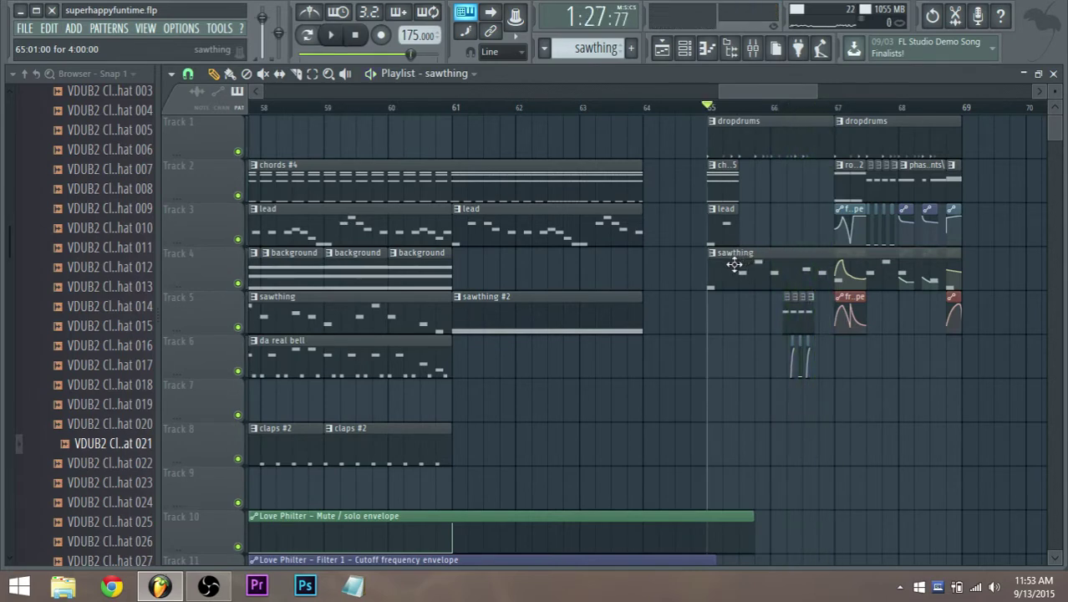
{"action": "right_click", "coordinate": [734, 264]}
Step: Remove the lead clip at bar 65 from track 3 and replay the start of the drop
{"action": "scroll", "coordinate": [752, 259], "scroll_direction": "up", "scroll_amount": 2}
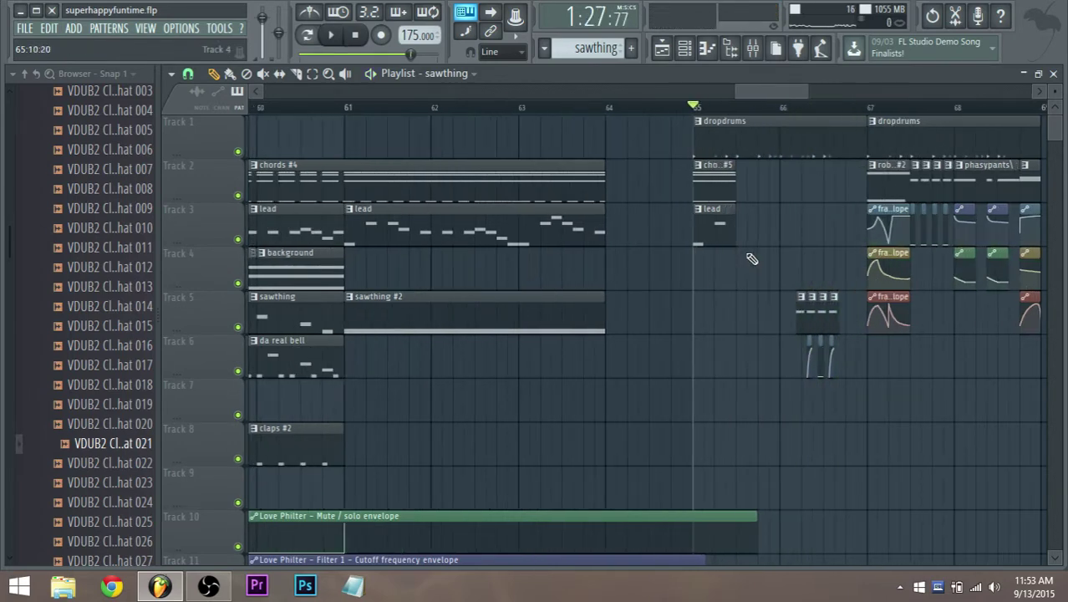
{"action": "scroll", "coordinate": [719, 287], "scroll_direction": "down", "scroll_amount": 3}
{"action": "key", "text": "space"}
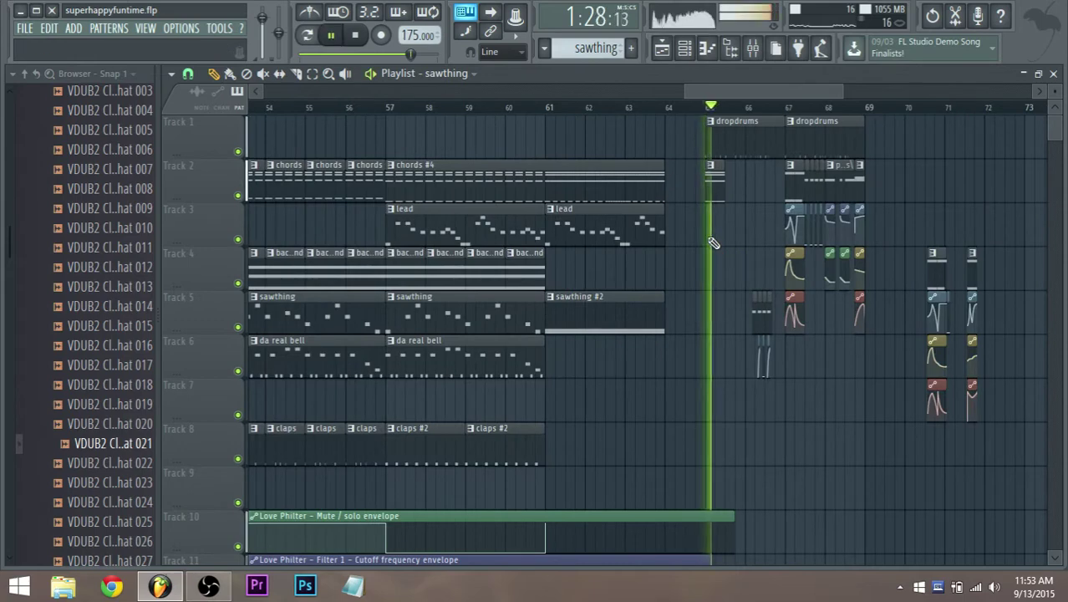
{"action": "key", "text": "space"}
{"action": "key", "text": "space"}
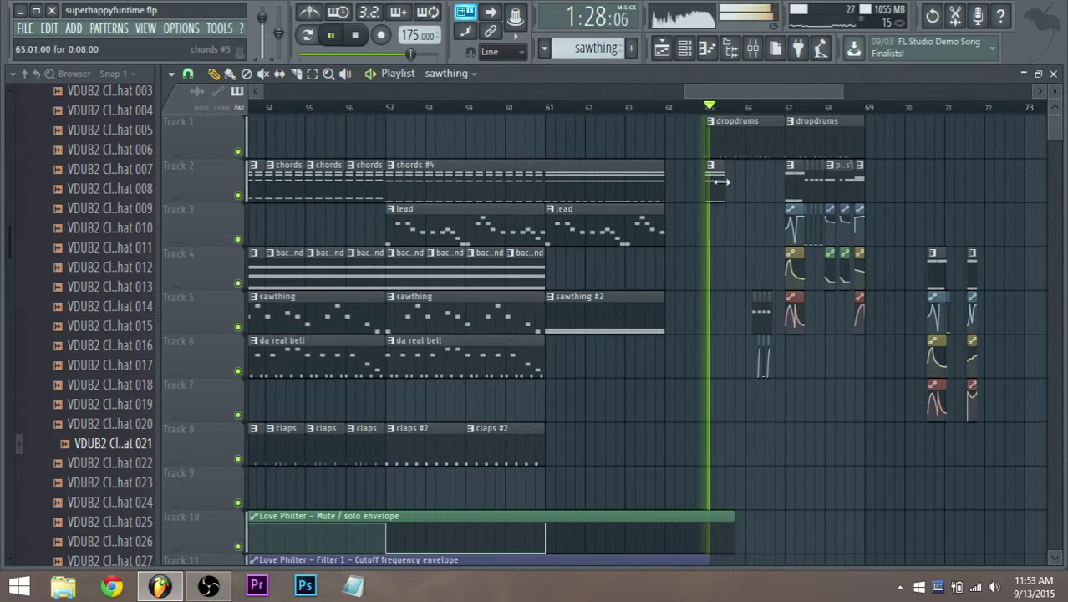
{"action": "key", "text": "space"}
Step: Move the four small clips and their automation onto tracks 3 and 4 in the second half of bar 65, and preview
{"action": "left_click_drag", "start_coordinate": [749, 92], "coordinate": [763, 93]}
{"action": "scroll", "coordinate": [728, 373], "scroll_direction": "up", "scroll_amount": 3}
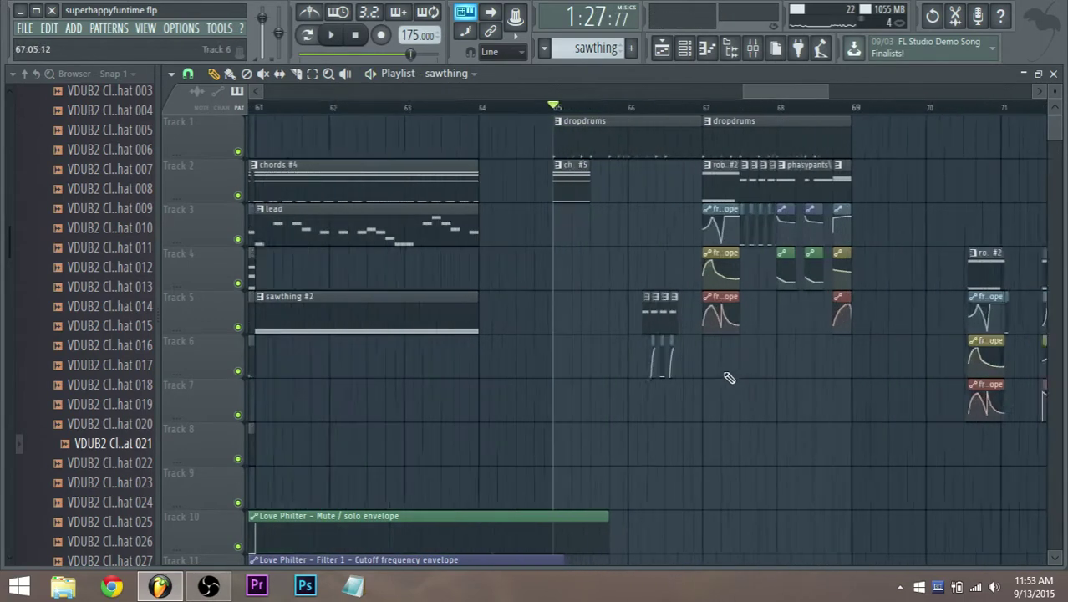
{"action": "left_click_drag", "start_coordinate": [593, 375], "coordinate": [575, 251]}
{"action": "key", "text": "space"}
{"action": "key", "text": "space"}
{"action": "key", "text": "space"}
{"action": "key", "text": "space"}
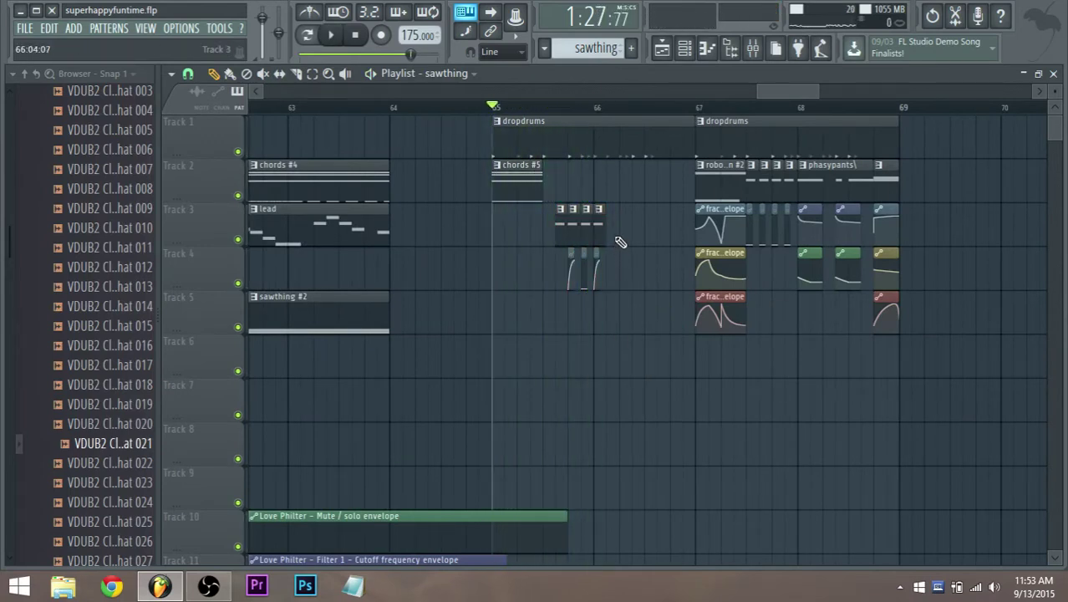
Step: Remove the last small clip and its automation at bar 66, leaving three, and play the drop
{"action": "scroll", "coordinate": [627, 288], "scroll_direction": "up", "scroll_amount": 2}
{"action": "key", "text": "space"}
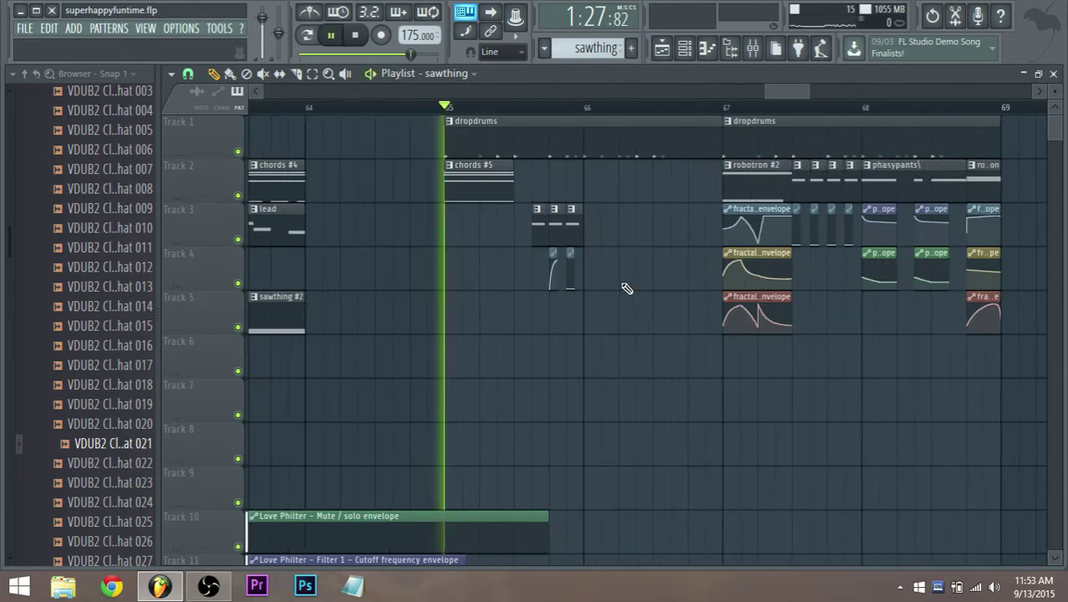
{"action": "key", "text": "space"}
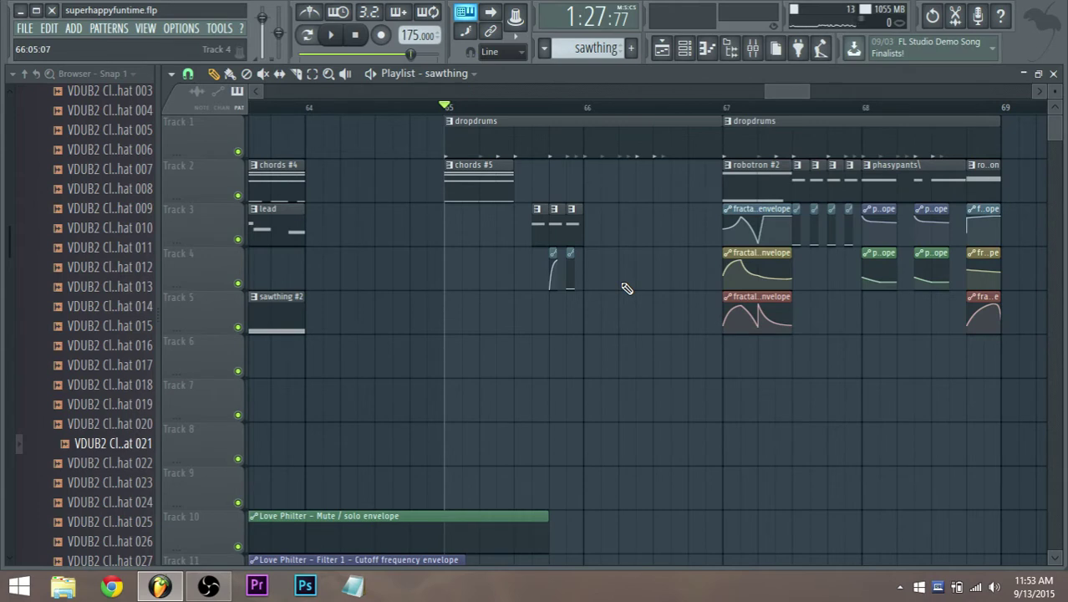
Step: Move the robotron #2 clip and its three fractal envelopes from bar 67 to the start of bar 66, and preview
{"action": "key", "text": "space"}
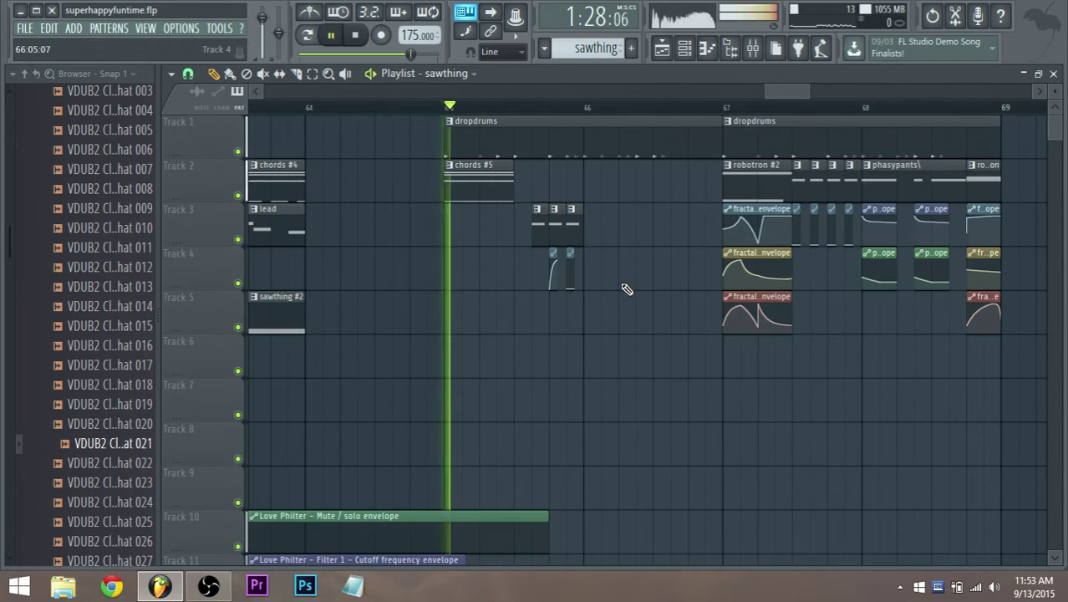
{"action": "key", "text": "space"}
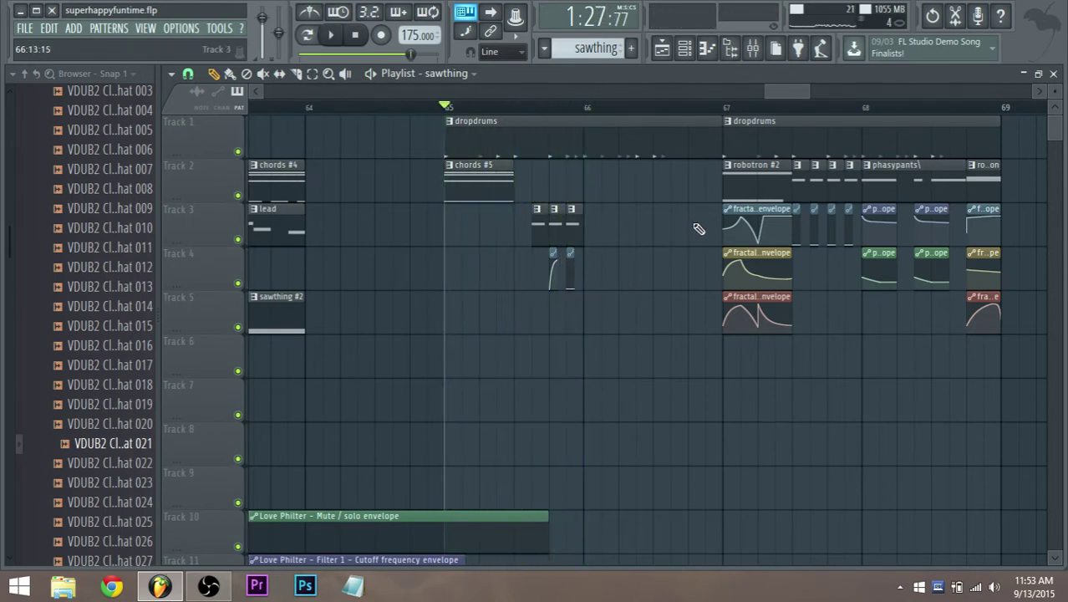
{"action": "key", "text": "space"}
{"action": "key", "text": "space"}
{"action": "left_click_drag", "start_coordinate": [709, 358], "coordinate": [607, 199]}
{"action": "key", "text": "space"}
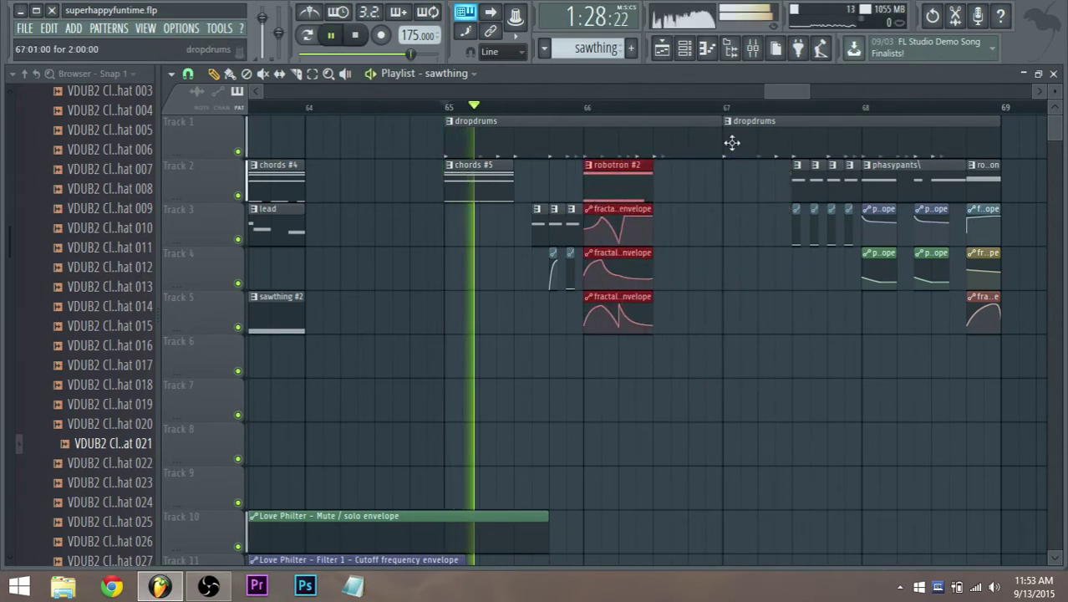
{"action": "left_click", "coordinate": [669, 270], "text": "ctrl"}
{"action": "key", "text": "space"}
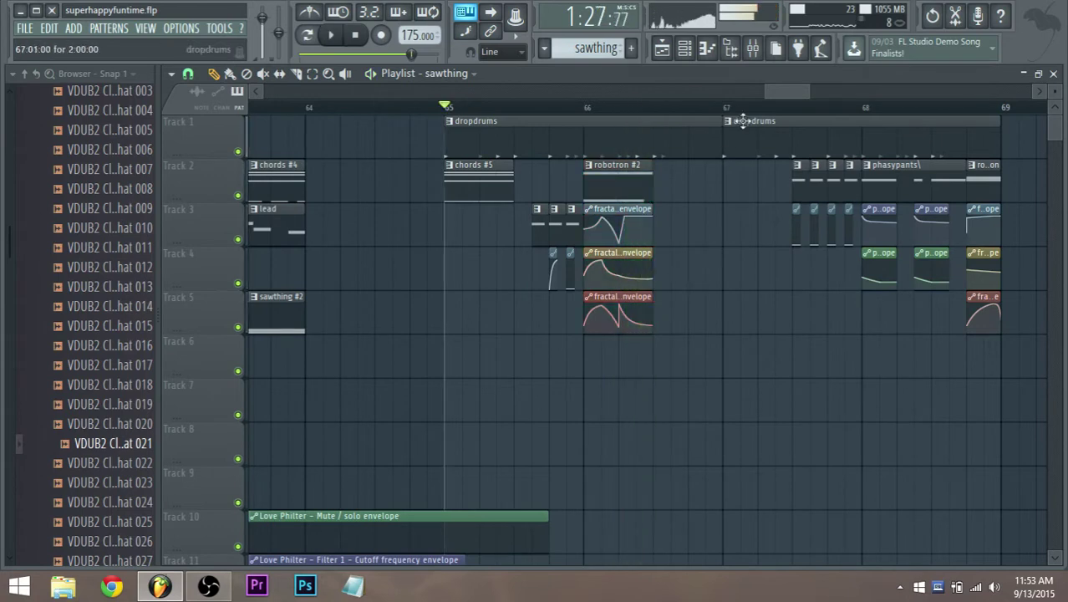
Step: Move the phasypants clip and its four envelopes from bar 68 to directly after robotron #2 in bar 66, and play
{"action": "left_click_drag", "start_coordinate": [775, 92], "coordinate": [782, 92]}
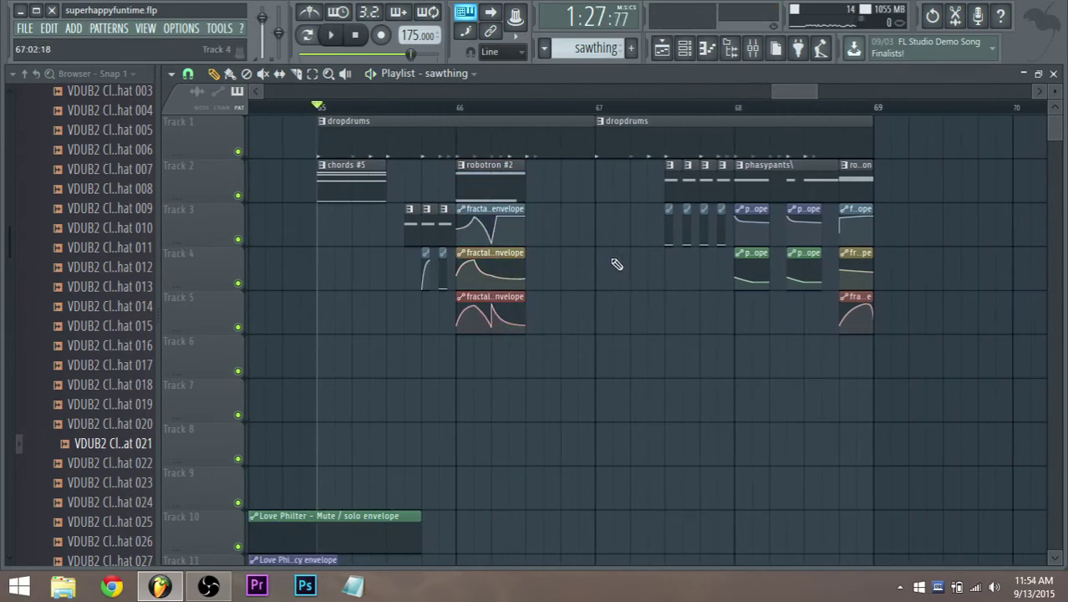
{"action": "left_click_drag", "start_coordinate": [752, 323], "coordinate": [572, 228]}
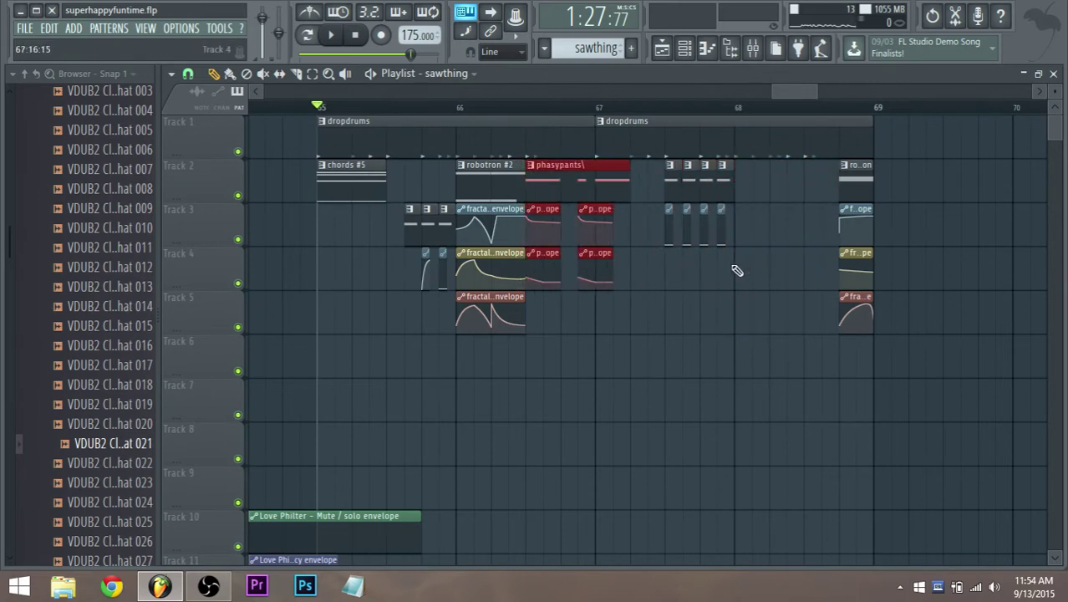
{"action": "scroll", "coordinate": [787, 238], "scroll_direction": "down", "scroll_amount": 1}
{"action": "key", "text": "space"}
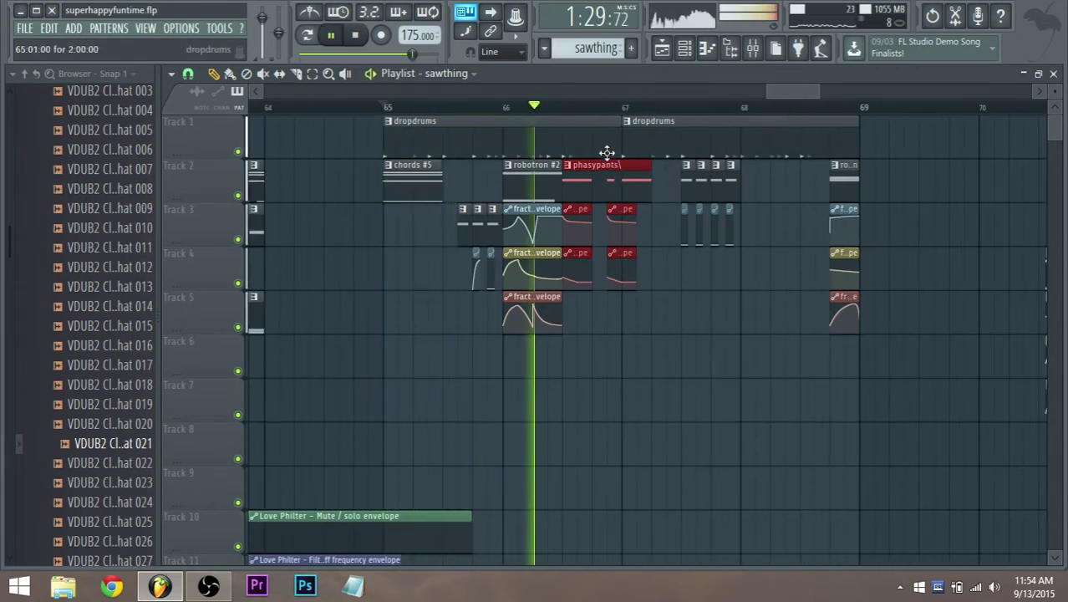
{"action": "key", "text": "space"}
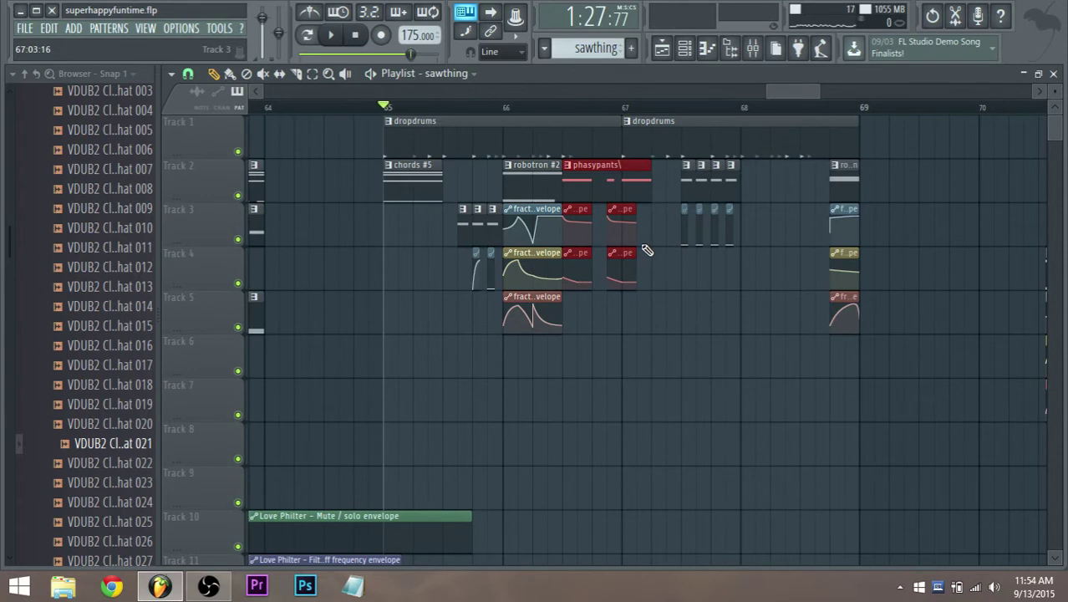
{"action": "left_click", "coordinate": [605, 316]}
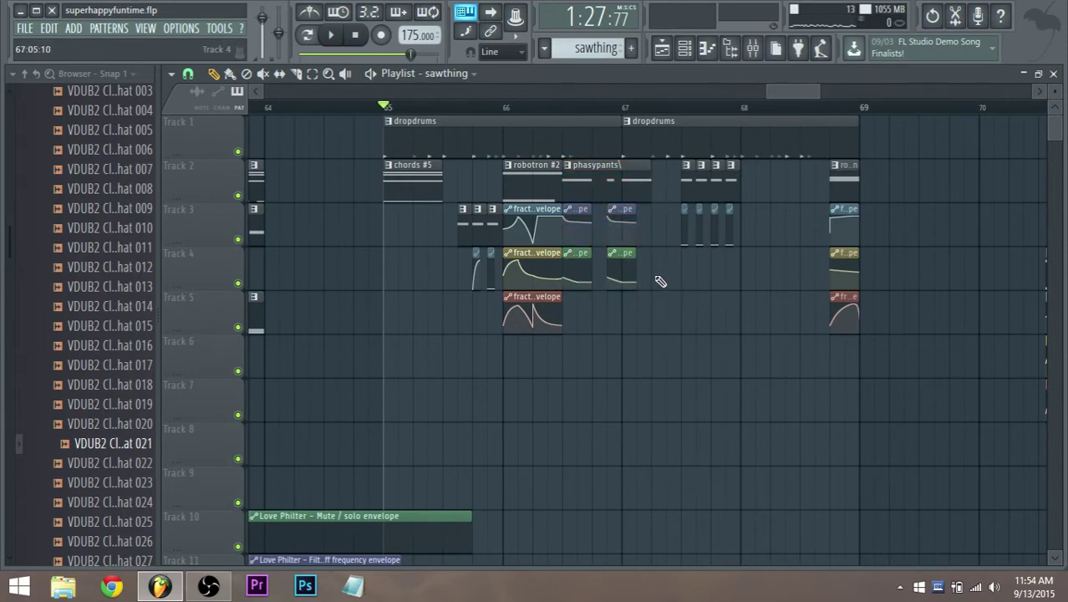
{"action": "key", "text": "space"}
{"action": "key", "text": "space"}
Step: Place the flat monsterstab Modulation X automation clip at 65:11 on track 4, under the first metalthing clip, and preview
{"action": "scroll", "coordinate": [493, 291], "scroll_direction": "up", "scroll_amount": 3}
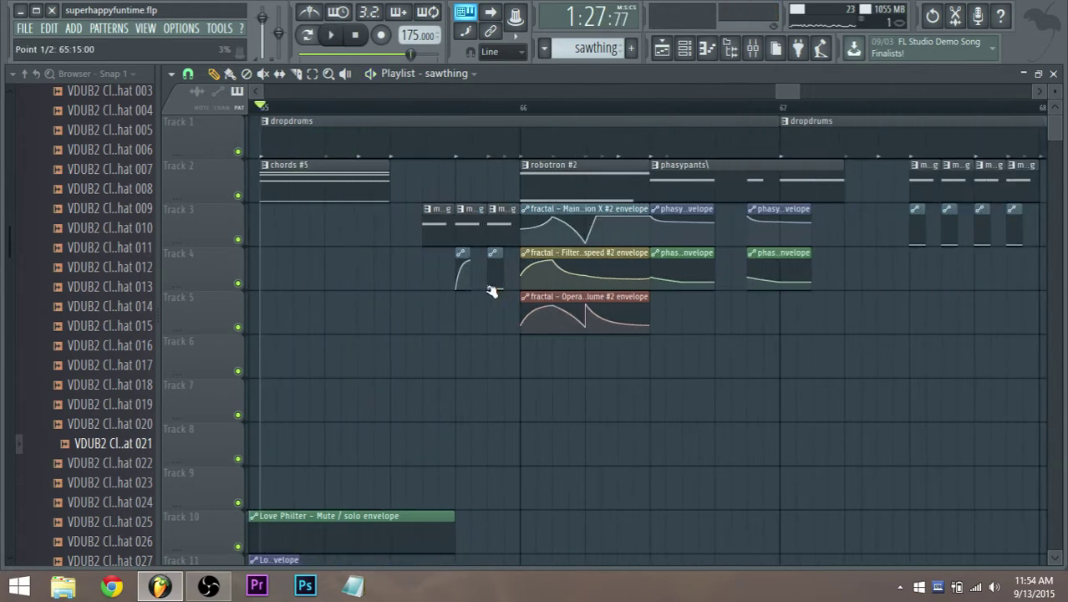
{"action": "right_click", "coordinate": [497, 264]}
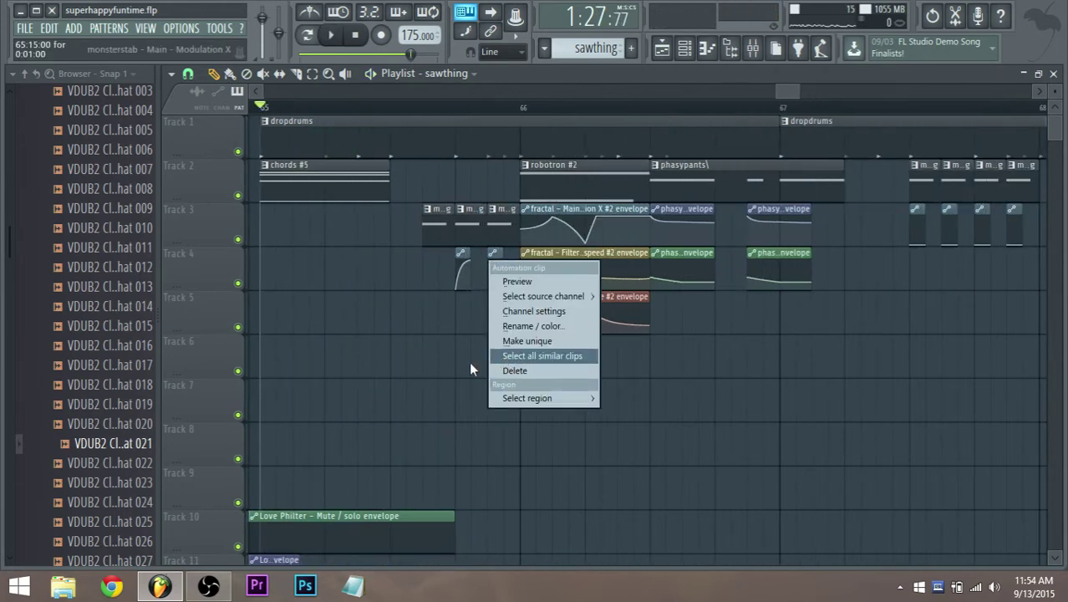
{"action": "key", "text": "Escape"}
{"action": "scroll", "coordinate": [501, 269], "scroll_direction": "up", "scroll_amount": 2}
{"action": "left_click_drag", "start_coordinate": [493, 255], "coordinate": [389, 278]}
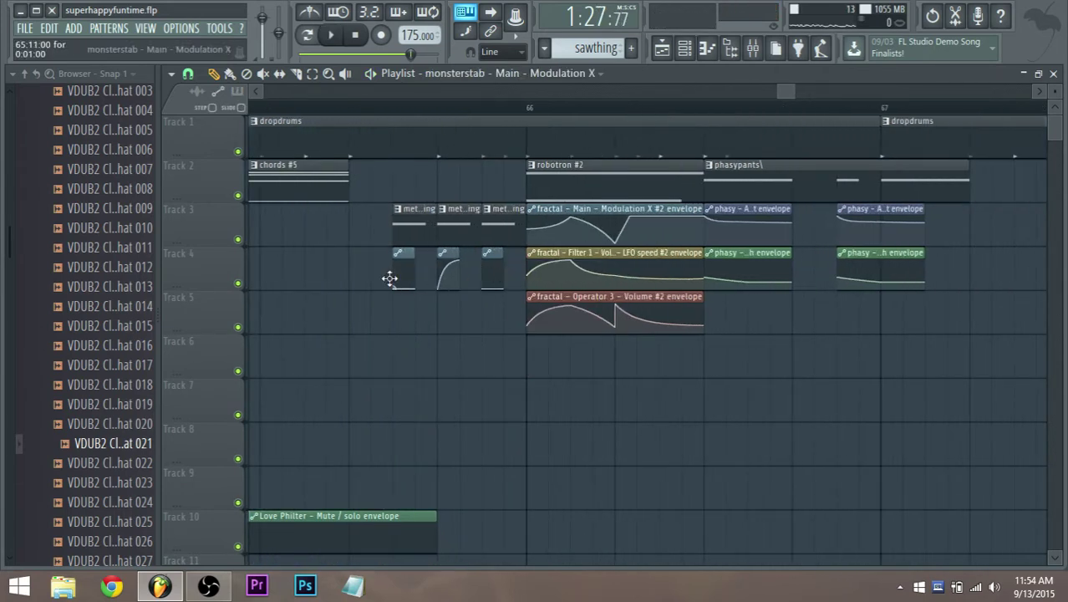
{"action": "key", "text": "space"}
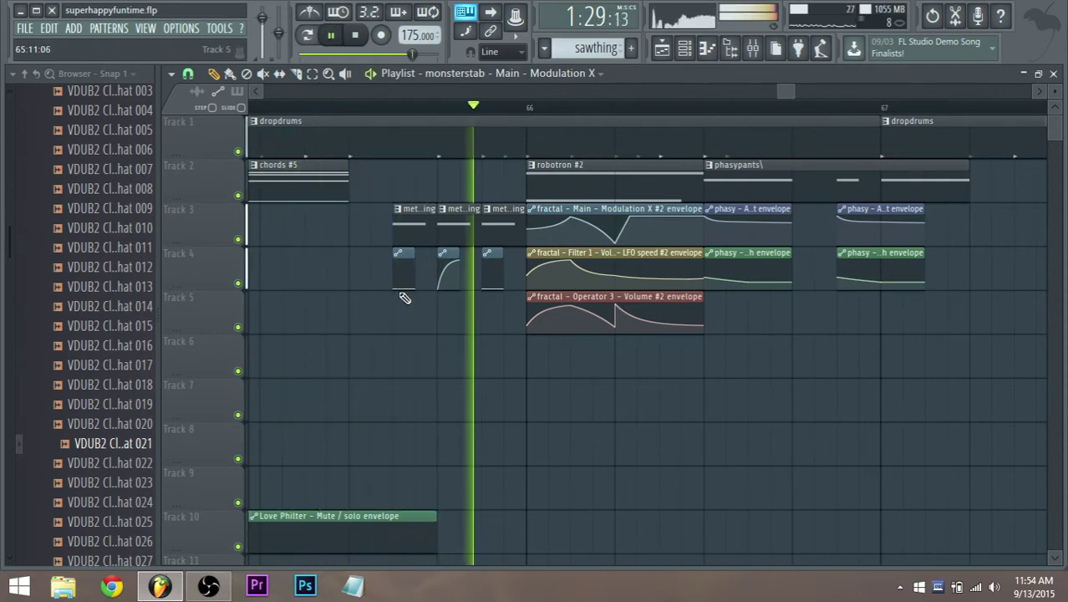
{"action": "key", "text": "space"}
Step: Replace the rising automation under the second metalthing clip with the flat monsterstab Modulation X clip, and preview
{"action": "mouse_move", "coordinate": [447, 269]}
{"action": "left_mouse_down"}
{"action": "mouse_move", "coordinate": [428, 269]}
{"action": "mouse_move", "coordinate": [441, 269]}
{"action": "left_mouse_up"}
{"action": "key", "text": "space"}
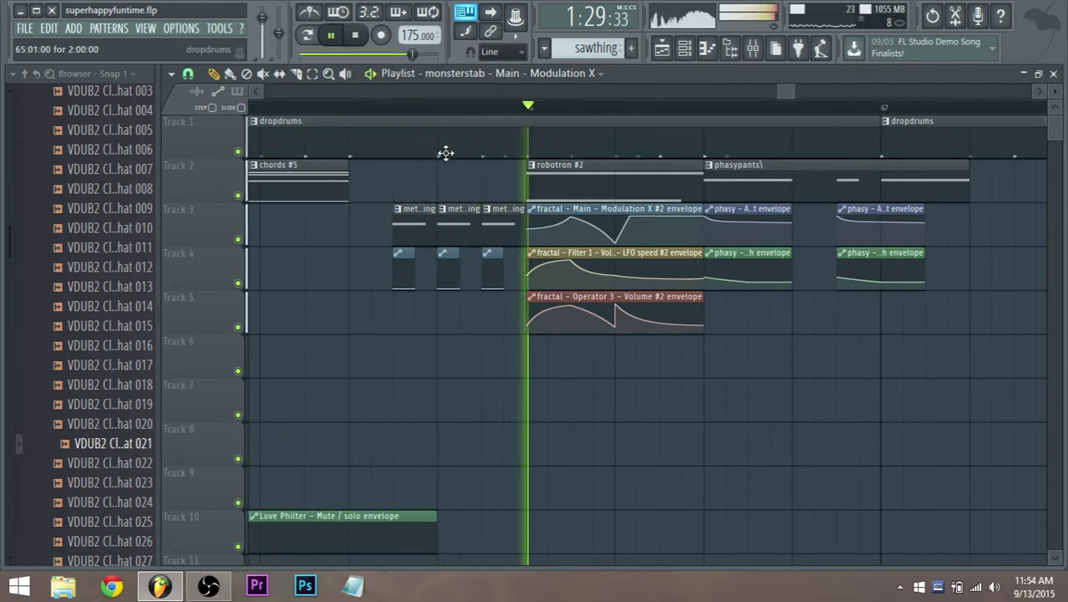
{"action": "key", "text": "space"}
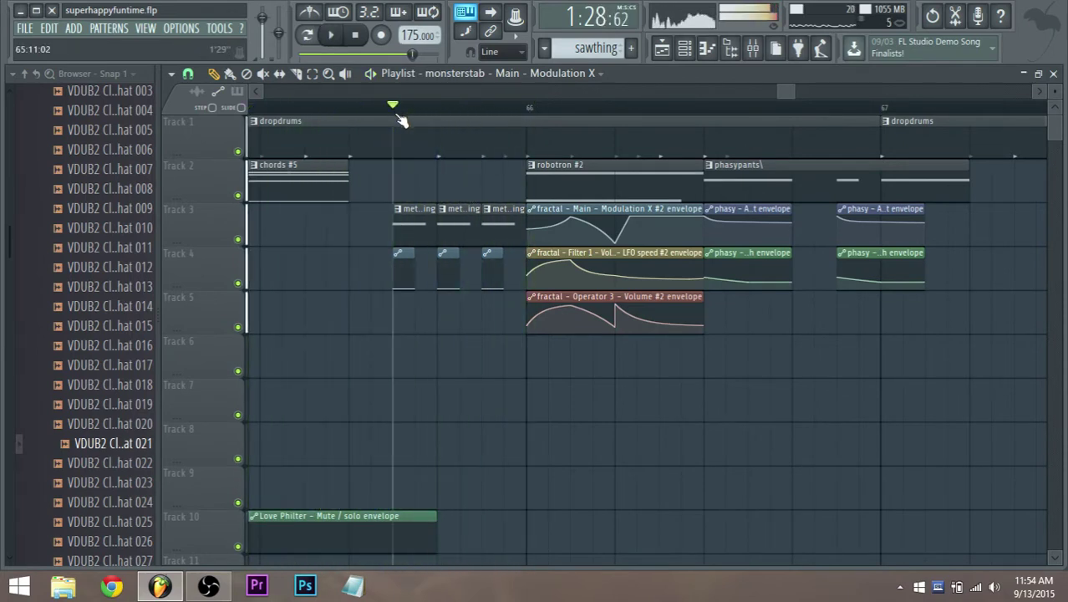
Step: Audition the three metalthing clips by playing from several start points in the second half of bar 65 and from bar 65
{"action": "left_click", "coordinate": [338, 115]}
{"action": "key", "text": "space"}
{"action": "left_click", "coordinate": [348, 112]}
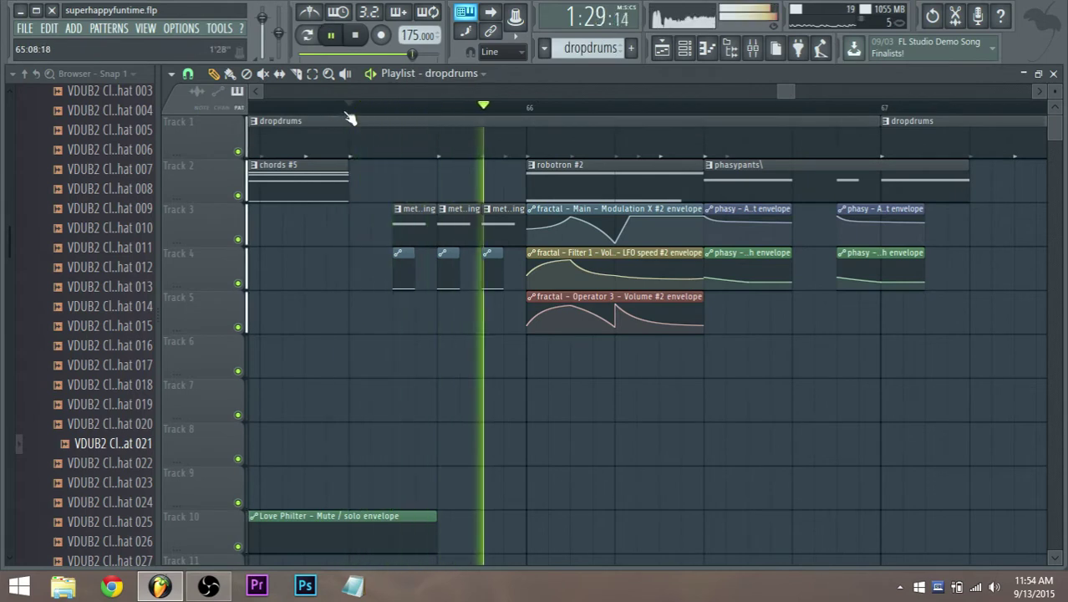
{"action": "key", "text": "space"}
{"action": "key", "text": "space"}
{"action": "key", "text": "space"}
{"action": "left_click", "coordinate": [401, 115]}
{"action": "key", "text": "space"}
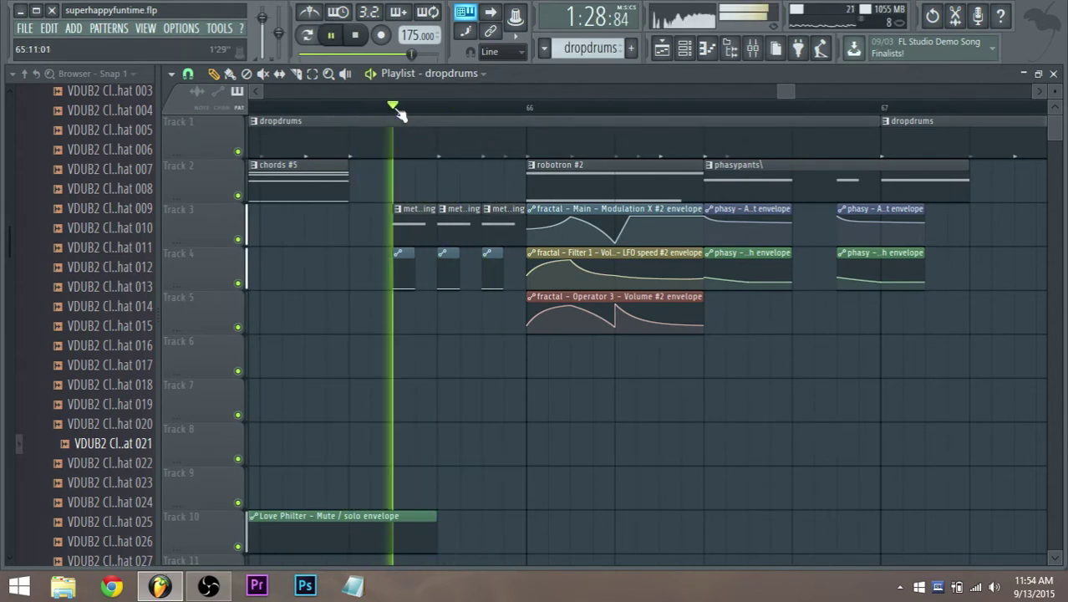
{"action": "key", "text": "space"}
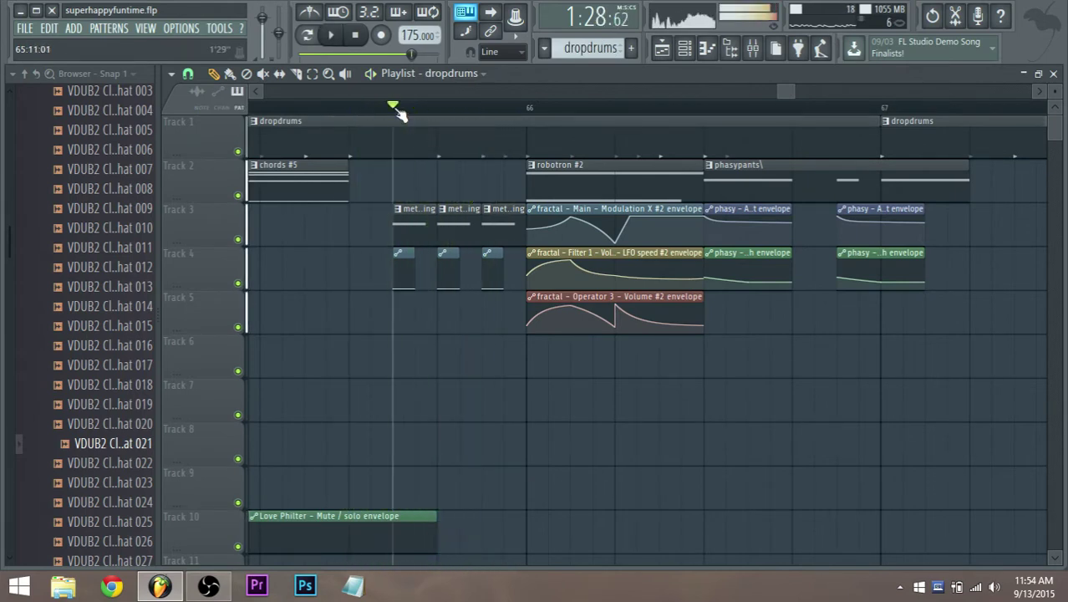
{"action": "left_click", "coordinate": [351, 111]}
{"action": "key", "text": "space"}
{"action": "key", "text": "space"}
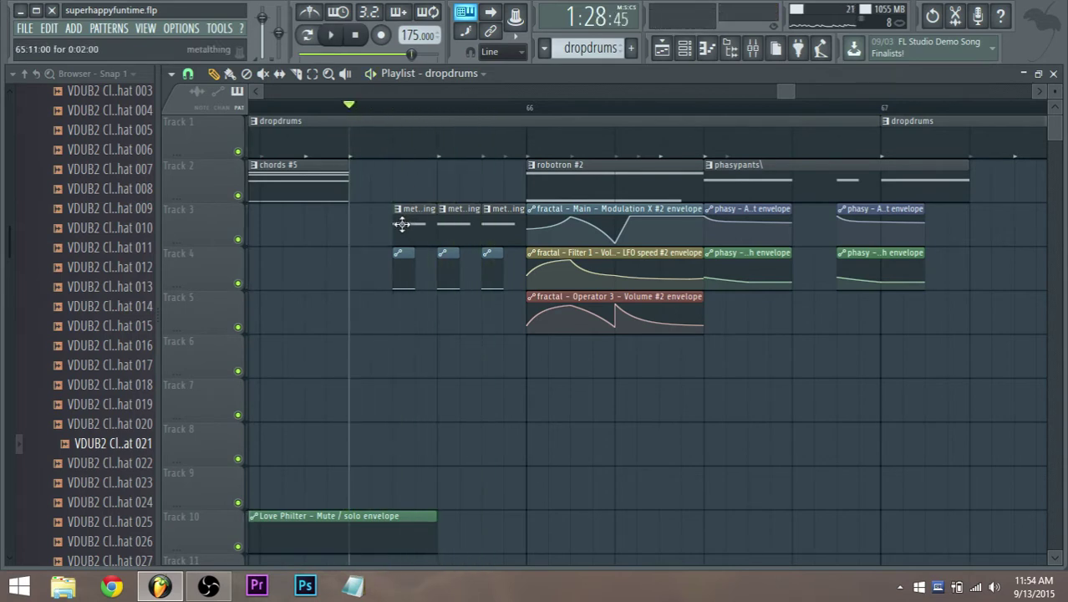
{"action": "left_click", "coordinate": [399, 115]}
{"action": "key", "text": "space"}
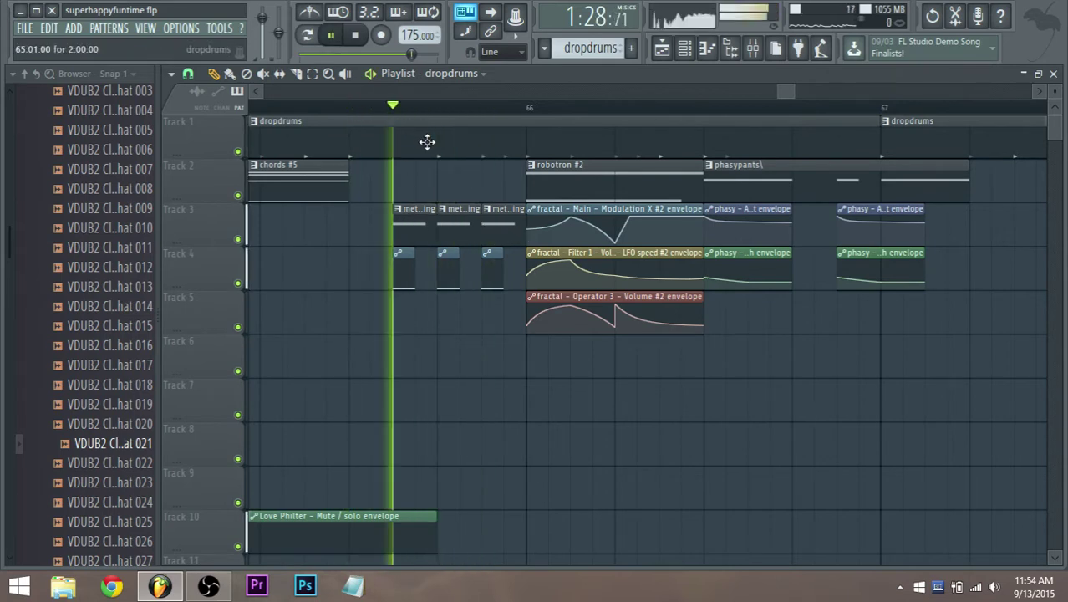
{"action": "key", "text": "space"}
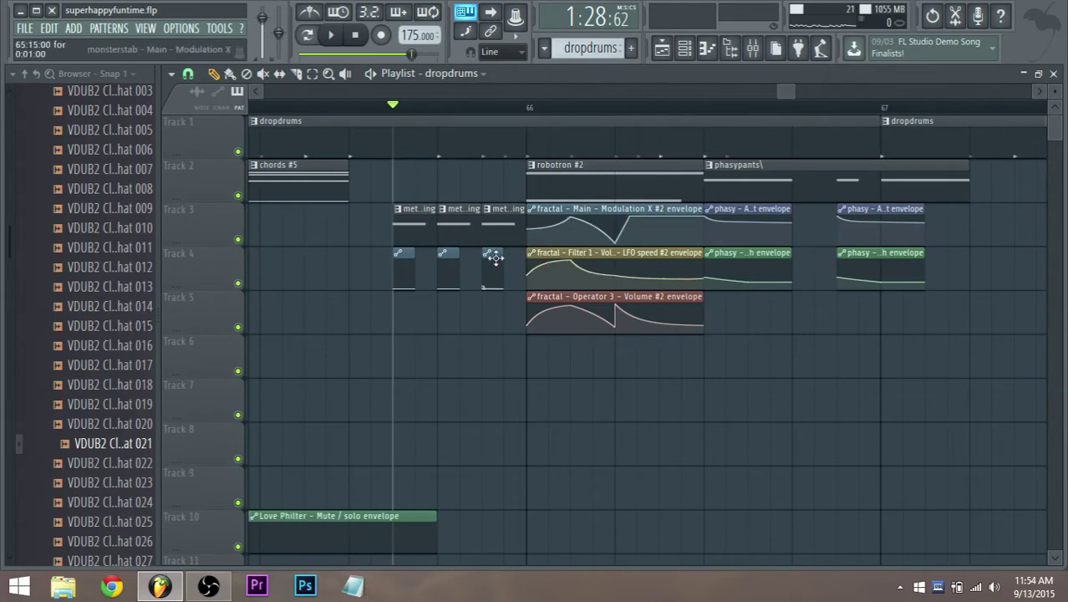
{"action": "scroll", "coordinate": [422, 276], "scroll_direction": "down", "scroll_amount": 2}
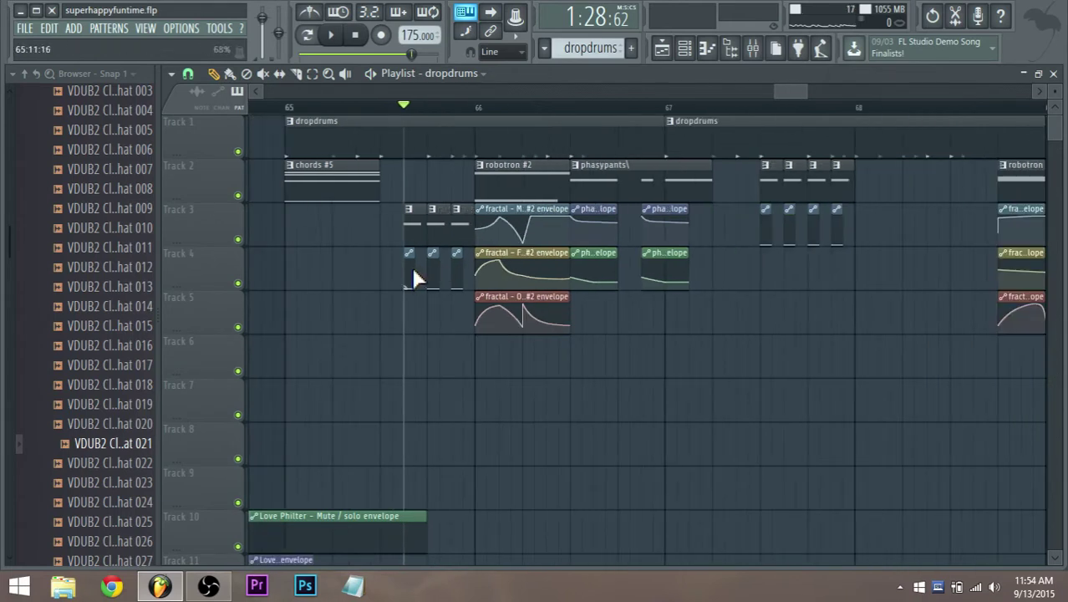
{"action": "left_click", "coordinate": [285, 111]}
{"action": "key", "text": "space"}
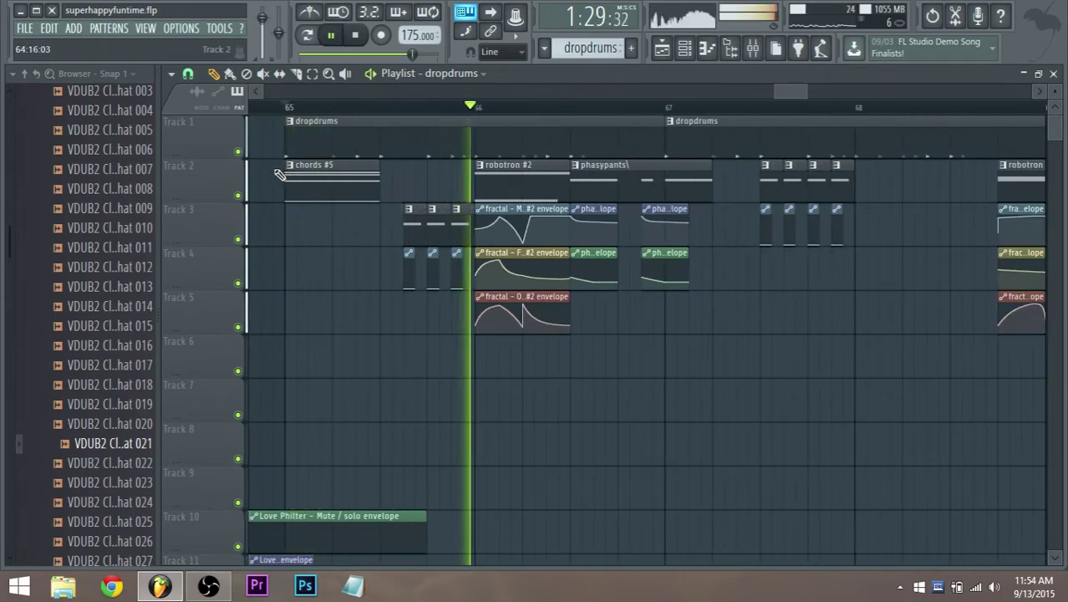
Step: Add a fourth metalthing clip at 65:09 on track 3 with its Modulation X automation on track 4, and replay the drop
{"action": "scroll", "coordinate": [429, 234], "scroll_direction": "up", "scroll_amount": 3}
{"action": "scroll", "coordinate": [479, 237], "scroll_direction": "down", "scroll_amount": 2}
{"action": "key", "text": "space"}
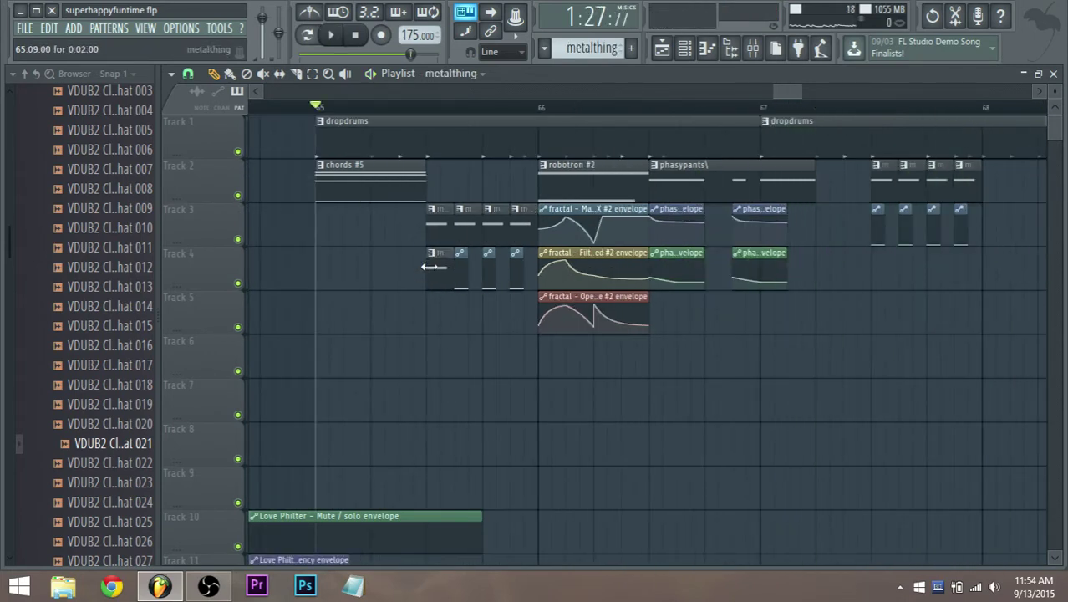
{"action": "scroll", "coordinate": [466, 266], "scroll_direction": "up", "scroll_amount": 1}
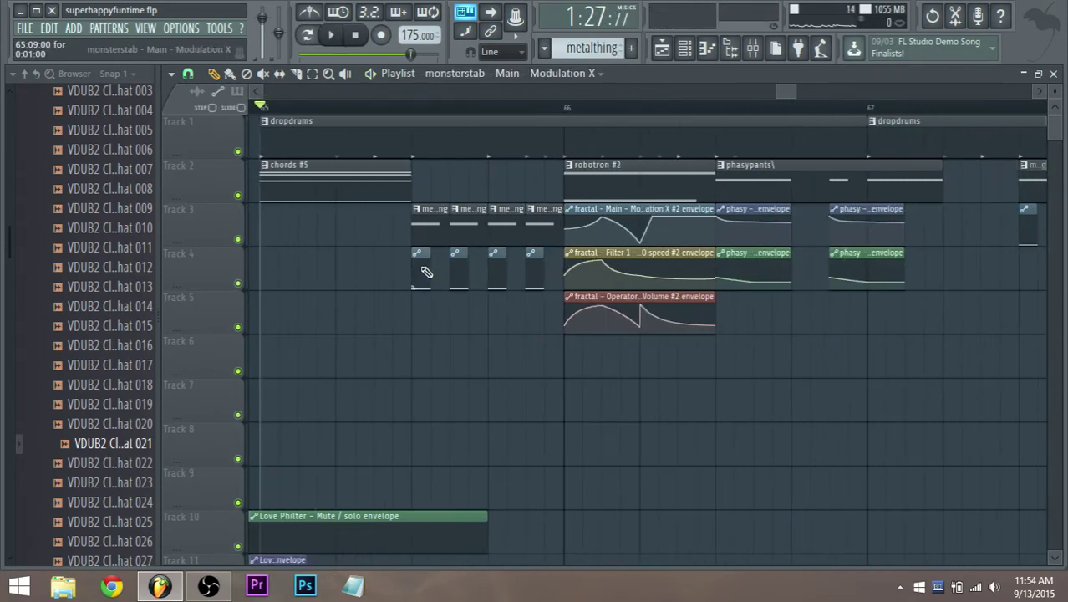
{"action": "key", "text": "space"}
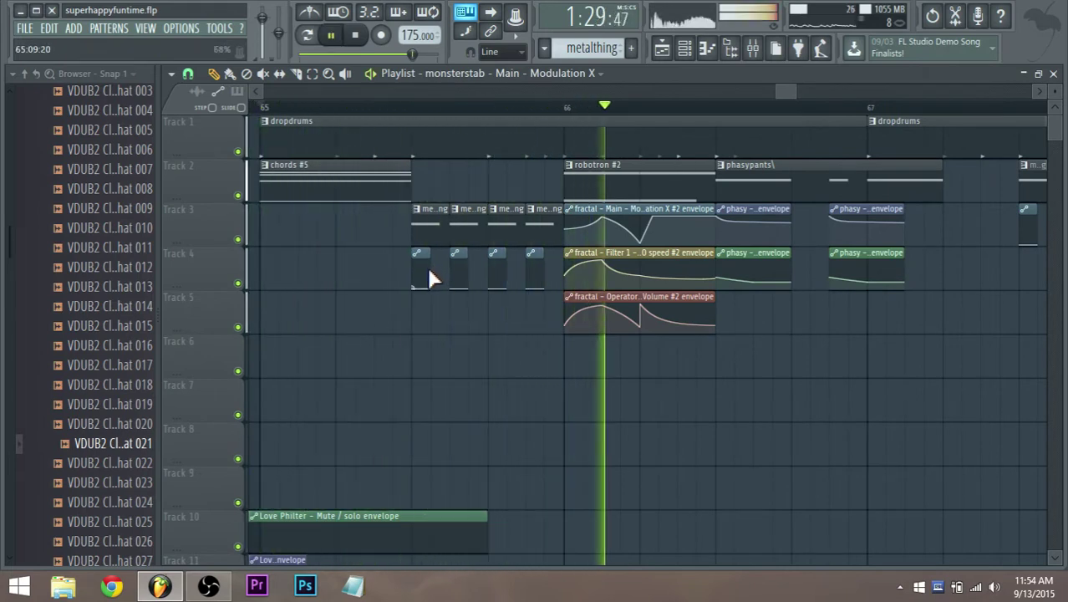
{"action": "scroll", "coordinate": [441, 276], "scroll_direction": "down", "scroll_amount": 3}
{"action": "key", "text": "space"}
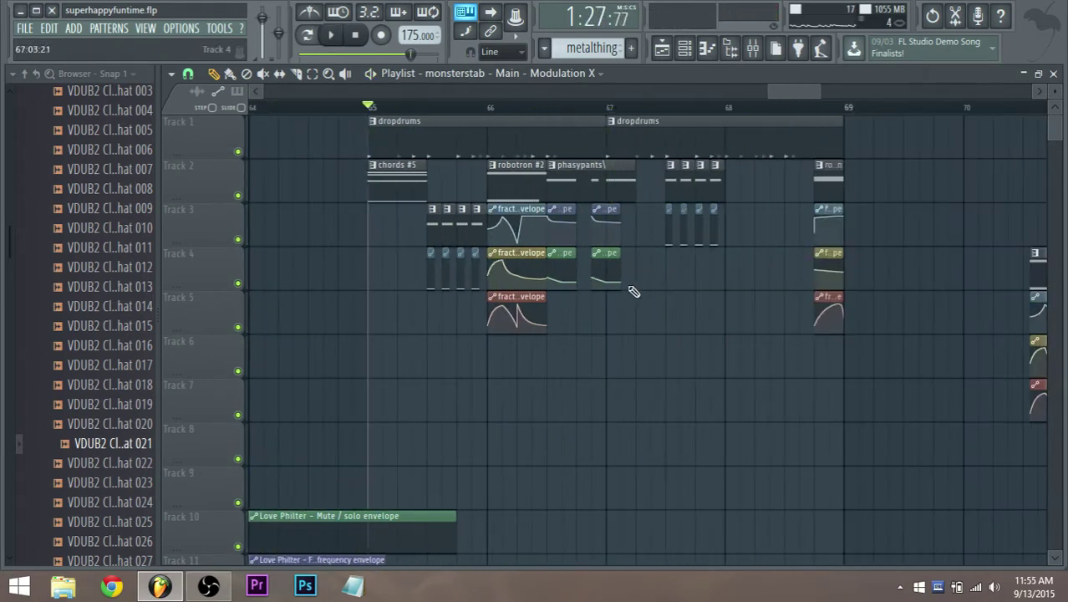
{"action": "scroll", "coordinate": [679, 280], "scroll_direction": "up", "scroll_amount": 1}
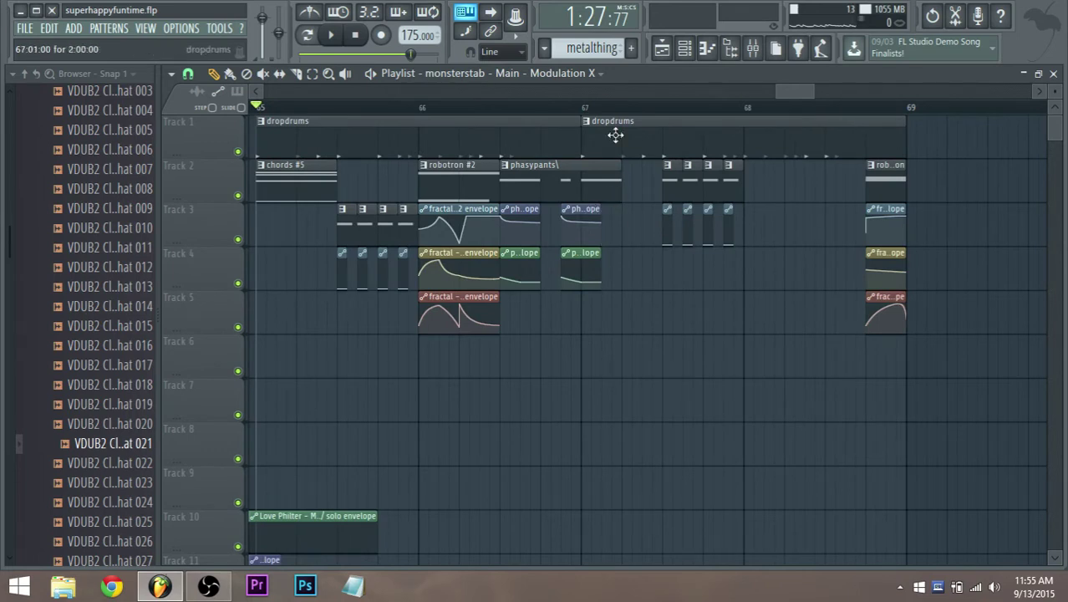
{"action": "scroll", "coordinate": [544, 272], "scroll_direction": "down", "scroll_amount": 1}
{"action": "key", "text": "space"}
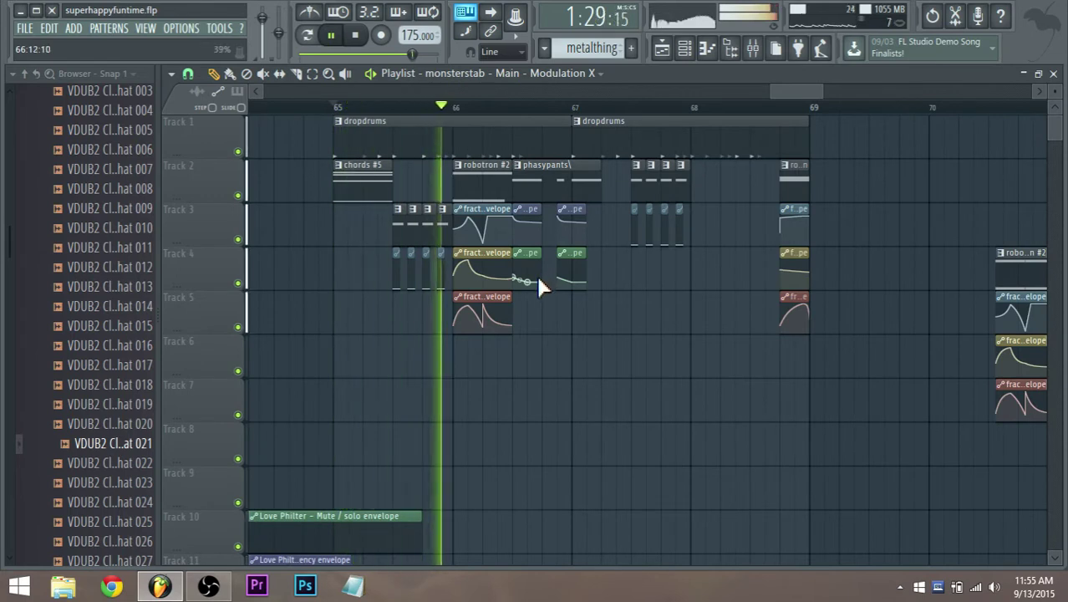
{"action": "key", "text": "space"}
Step: Delete the second A1 slide note in robotron #2, shorten the first one, and play the arrangement from bar 66
{"action": "scroll", "coordinate": [485, 284], "scroll_direction": "up", "scroll_amount": 2}
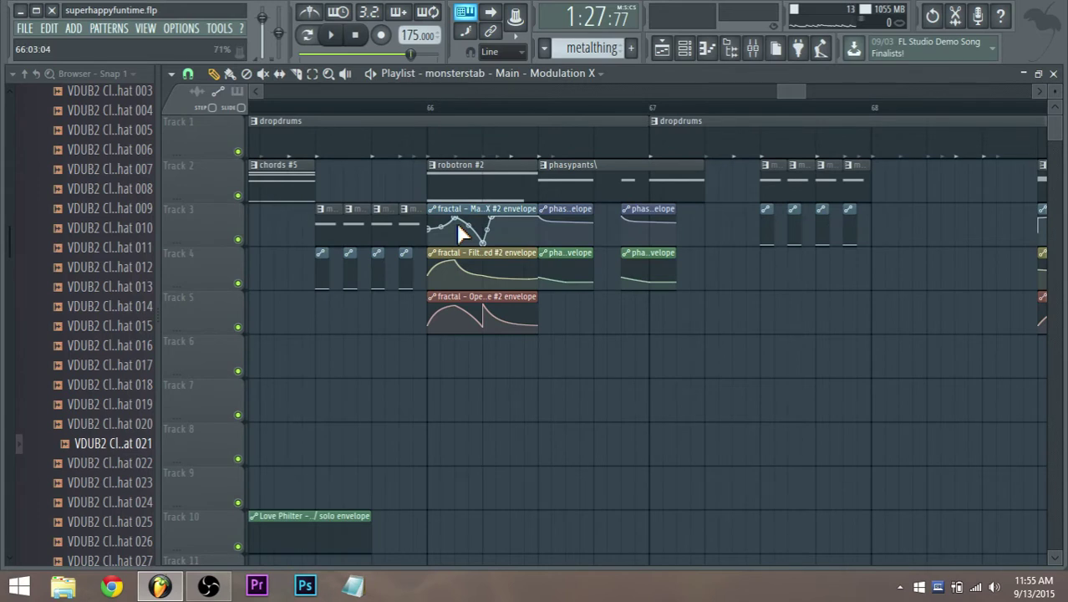
{"action": "double_click", "coordinate": [467, 176]}
{"action": "right_click", "coordinate": [477, 392]}
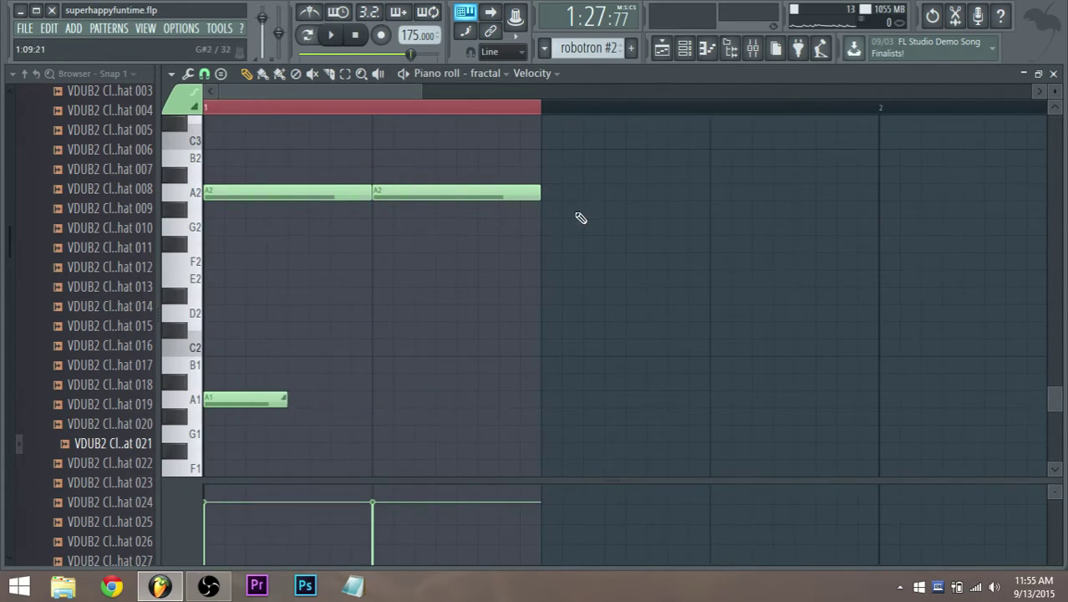
{"action": "left_click_drag", "start_coordinate": [285, 402], "coordinate": [268, 408]}
{"action": "key", "text": "space"}
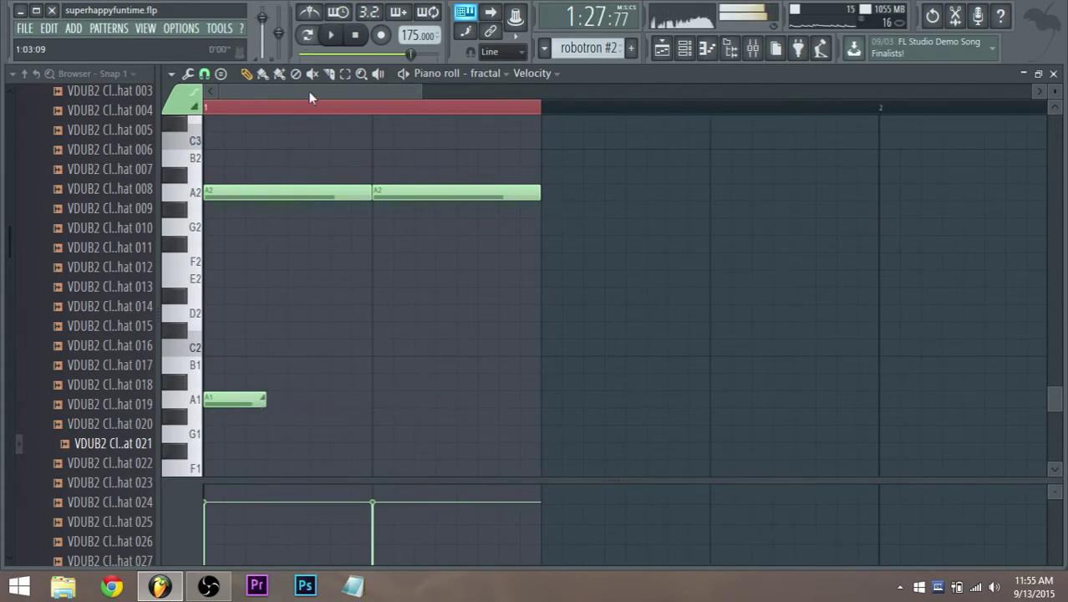
{"action": "left_click", "coordinate": [661, 48]}
{"action": "key", "text": "space"}
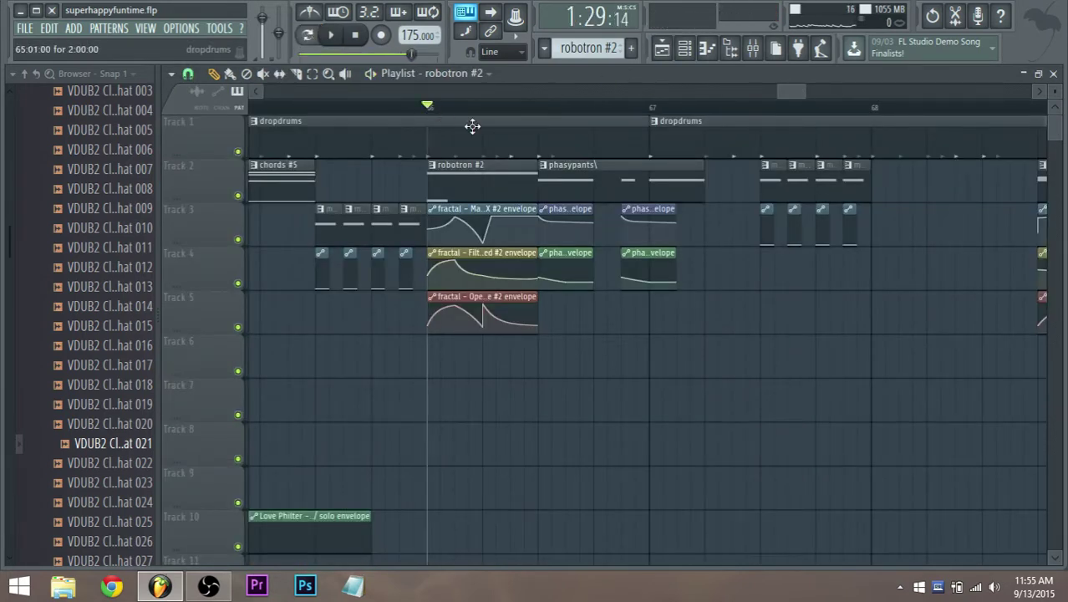
{"action": "double_click", "coordinate": [514, 185]}
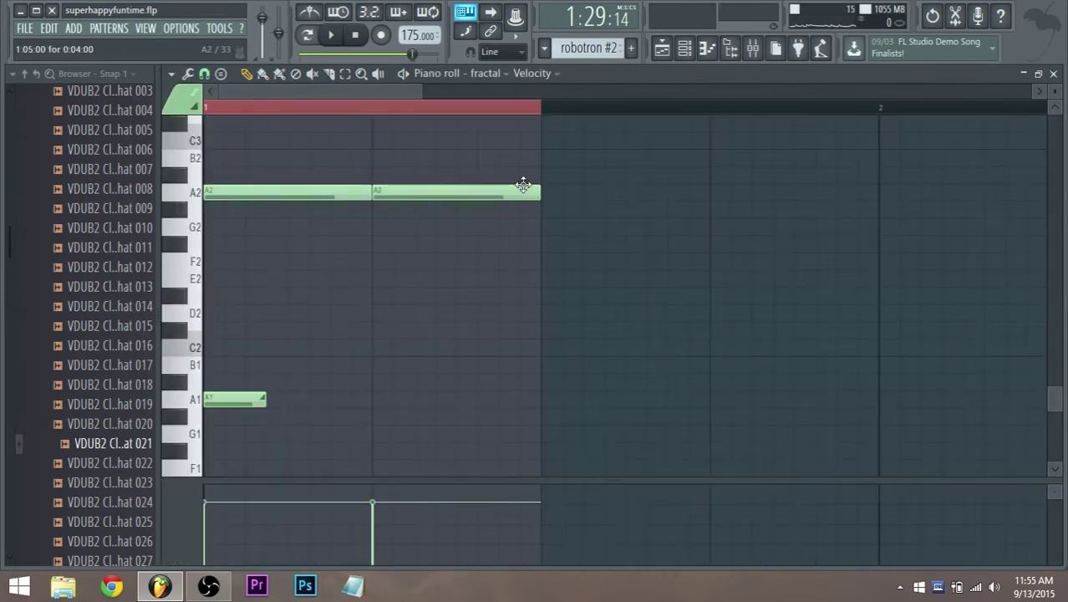
{"action": "left_click", "coordinate": [665, 55]}
{"action": "key", "text": "space"}
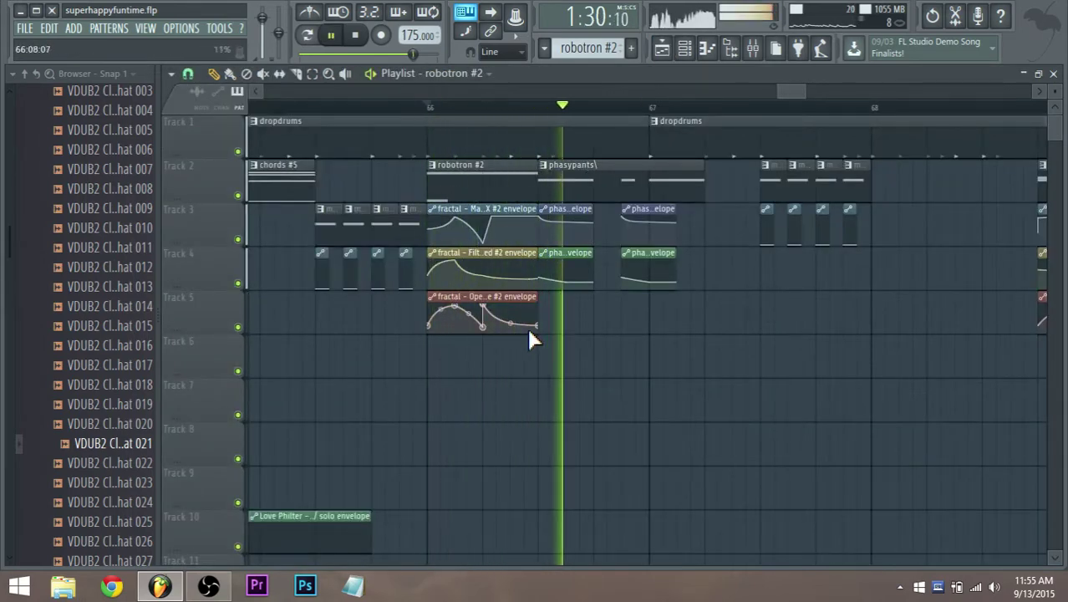
Step: Reshape the fractal envelopes at bar 66: lower the LFO speed peak, shift the Operator 3 volume peak later, and drop Modulation X's first point
{"action": "mouse_move", "coordinate": [455, 218]}
{"action": "left_mouse_down"}
{"action": "mouse_move", "coordinate": [457, 235]}
{"action": "mouse_move", "coordinate": [459, 209]}
{"action": "left_mouse_up"}
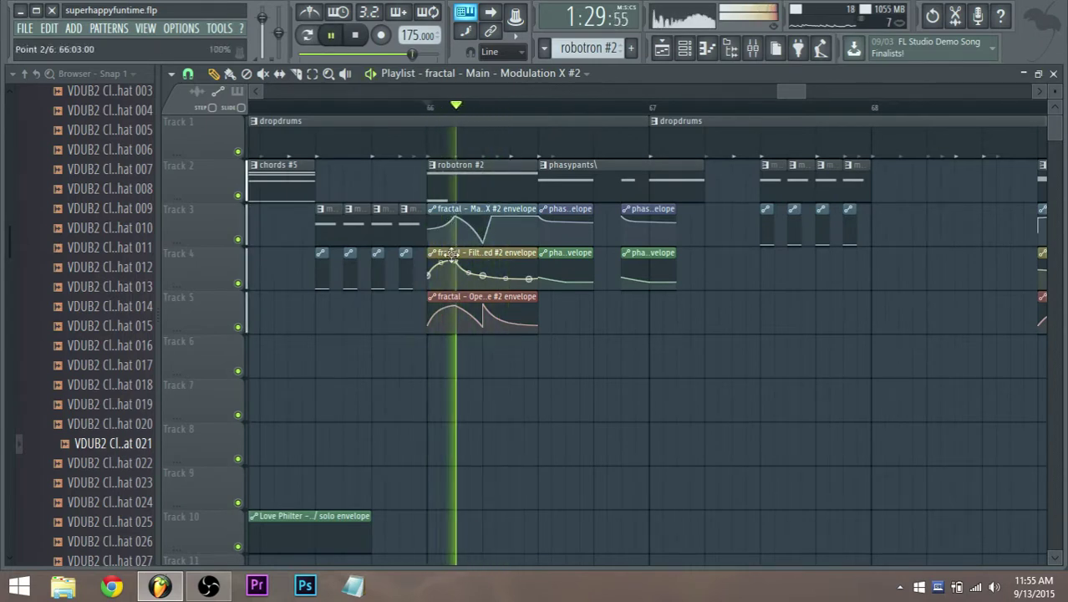
{"action": "left_click_drag", "start_coordinate": [457, 261], "coordinate": [467, 298]}
{"action": "key", "text": "space"}
{"action": "key", "text": "space"}
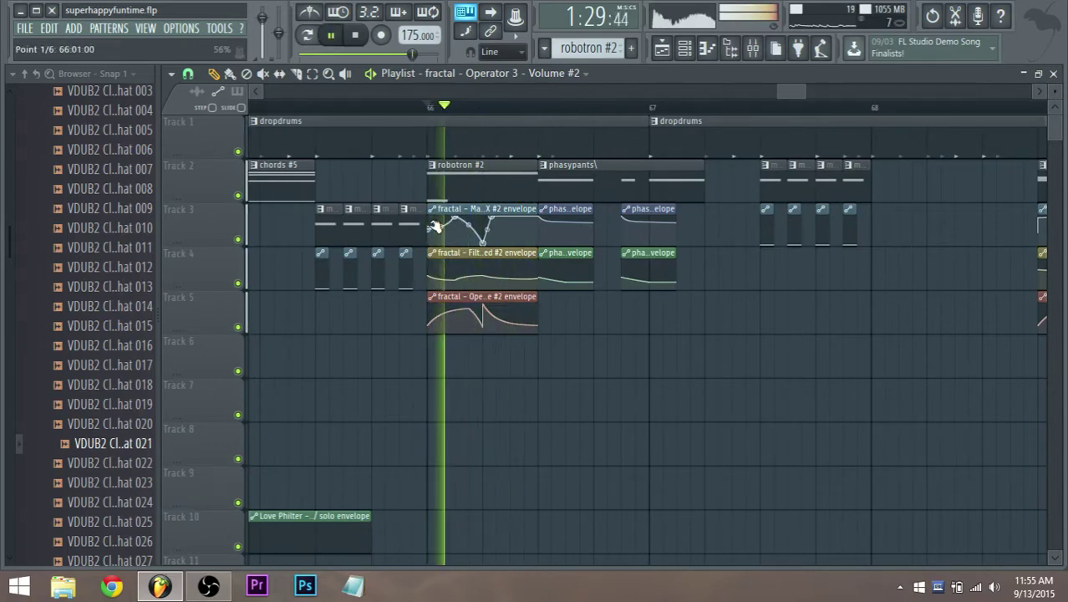
{"action": "left_click_drag", "start_coordinate": [431, 226], "coordinate": [433, 253]}
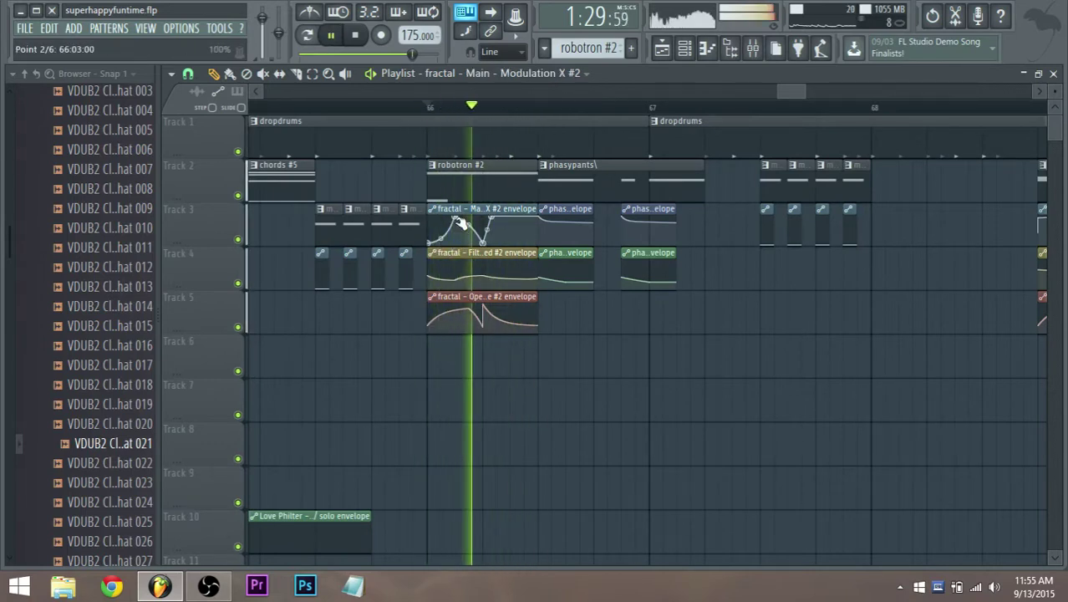
Step: Shift the peak and dip of the fractal Modulation X #2 envelope earlier in bar 66 and steepen the following rise, auditioning the changes
{"action": "key", "text": "space"}
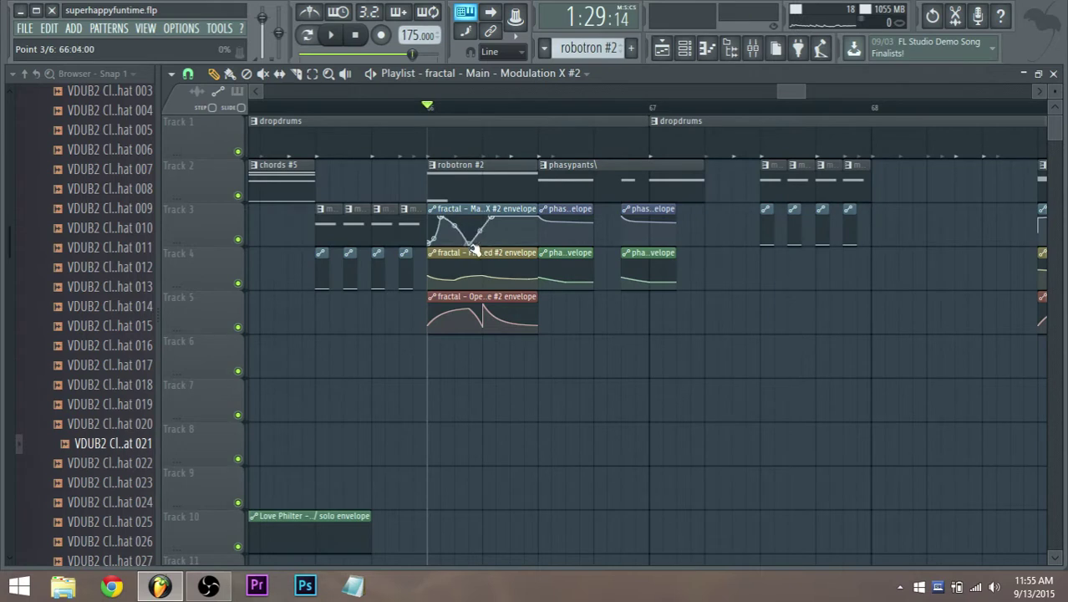
{"action": "key", "text": "space"}
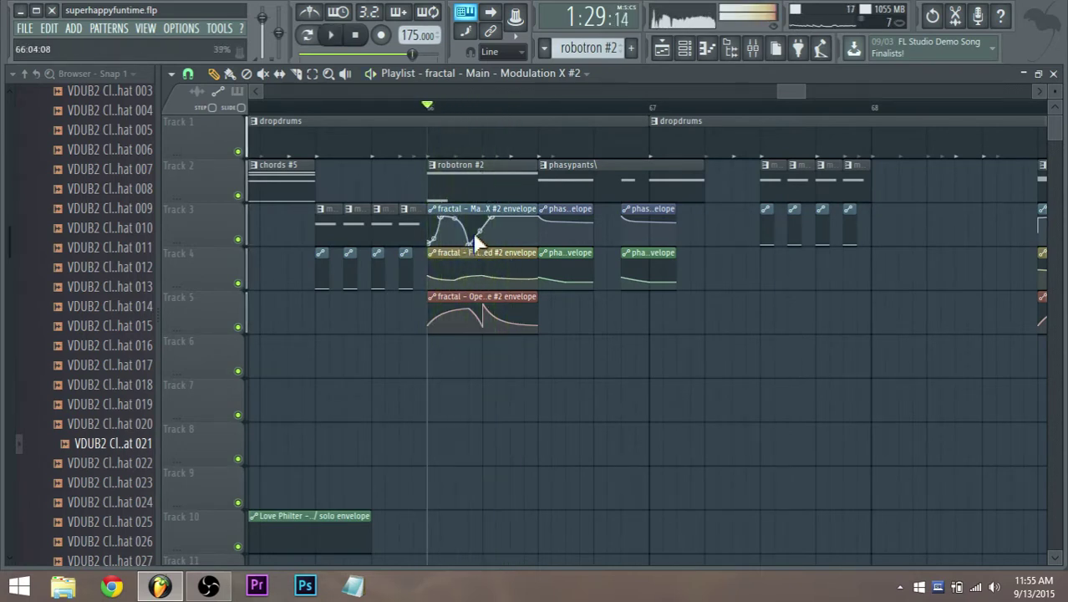
{"action": "key", "text": "space"}
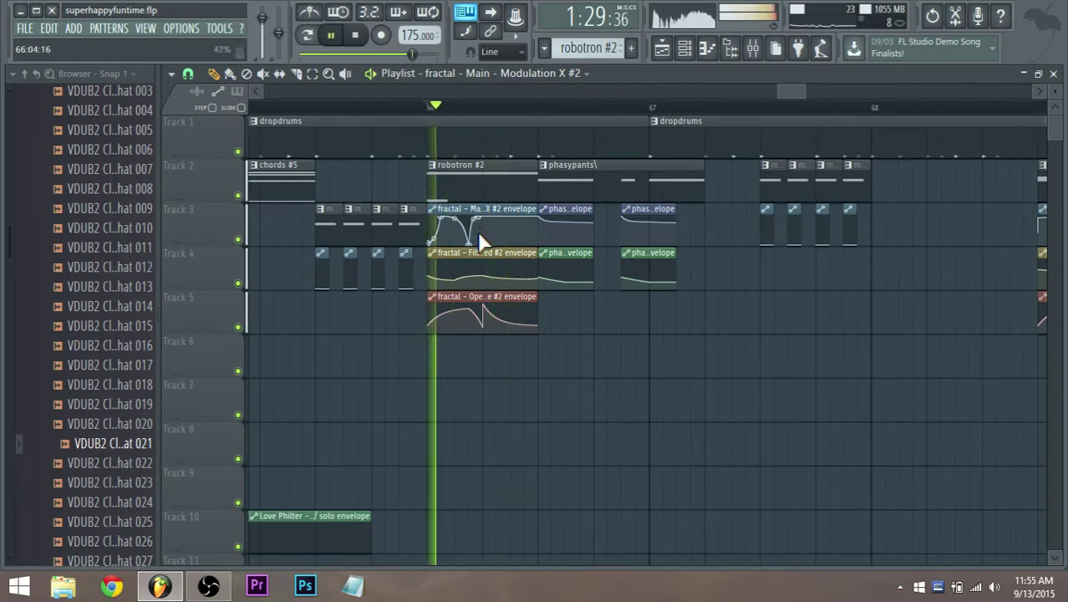
{"action": "key", "text": "space"}
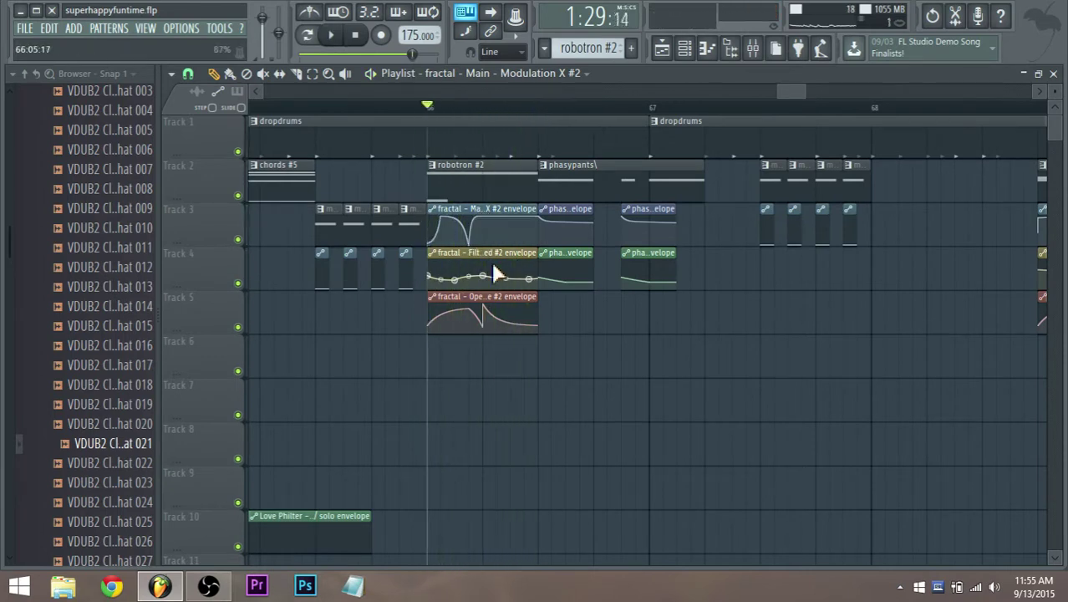
Step: Raise the middle point of the fractal Filter 1 LFO speed #2 envelope into a hump and audition it
{"action": "key", "text": "space"}
{"action": "left_click_drag", "start_coordinate": [483, 276], "coordinate": [490, 268]}
{"action": "key", "text": "space"}
{"action": "key", "text": "space"}
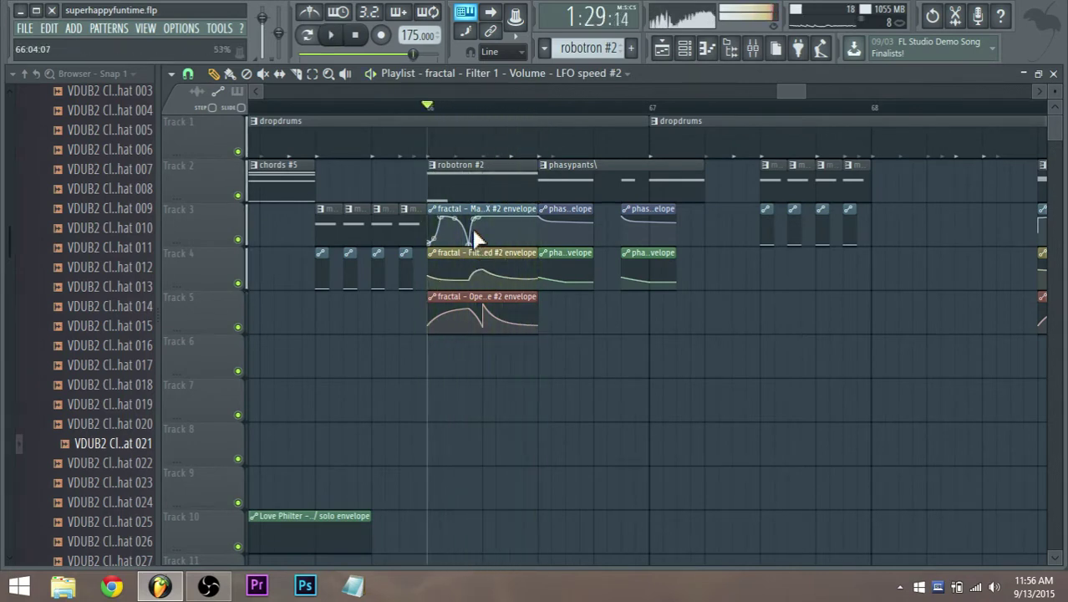
Step: Move the dip of the Modulation X #2 envelope slightly later in bar 66, adjust the rise after it, and audition the result
{"action": "key", "text": "space"}
{"action": "key", "text": "space"}
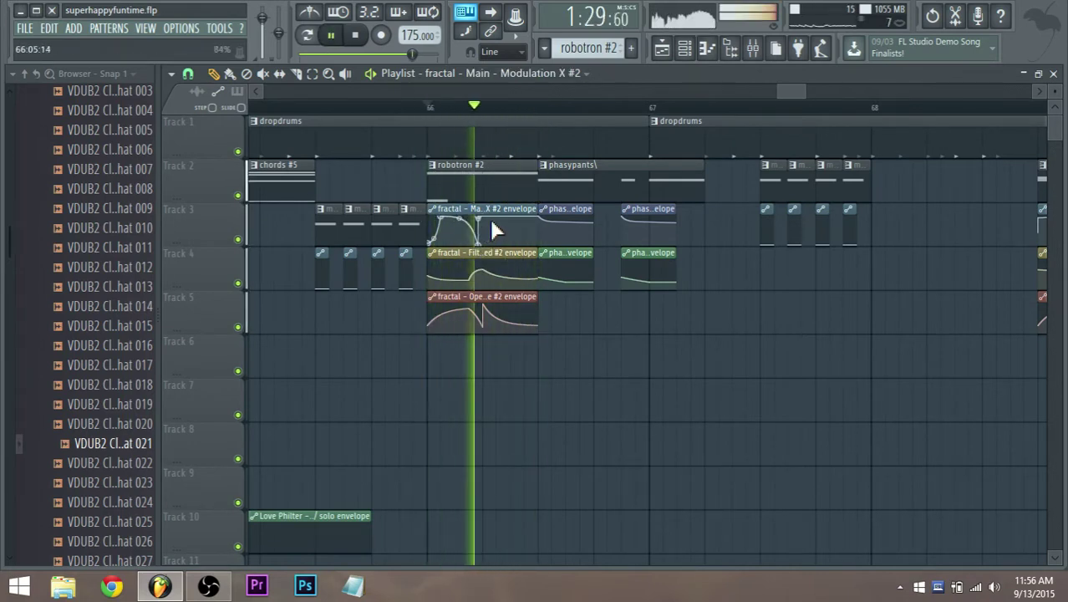
{"action": "key", "text": "space"}
{"action": "key", "text": "space"}
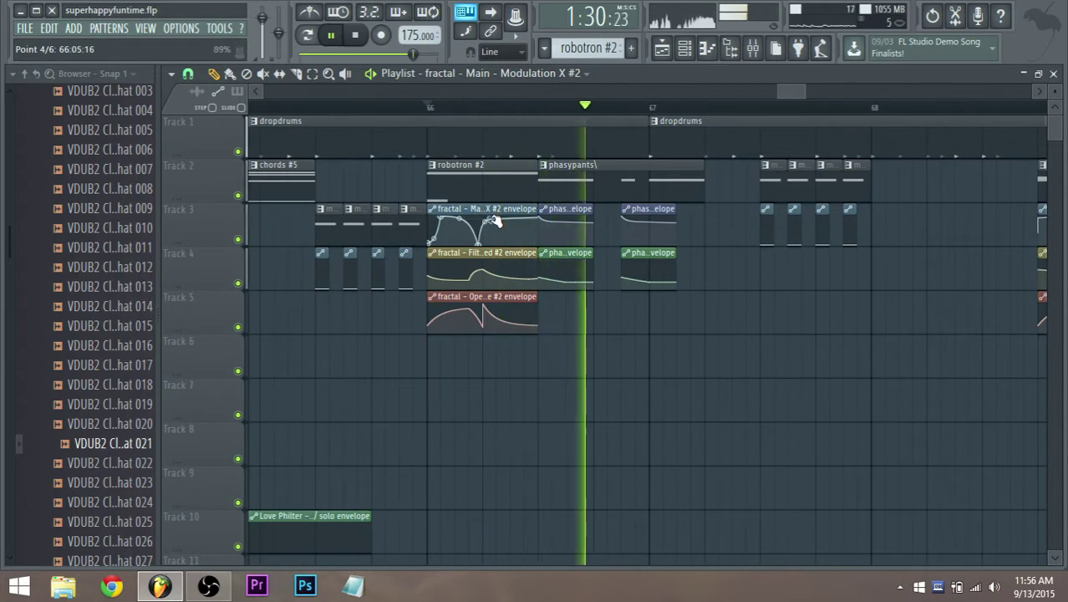
Step: Delete the Modulation X #2 envelope's surplus mid-clip points and reshape its curve to bulge upward before falling to 0% at 66:05:00
{"action": "scroll", "coordinate": [483, 234], "scroll_direction": "up", "scroll_amount": 3}
{"action": "right_click", "coordinate": [469, 219]}
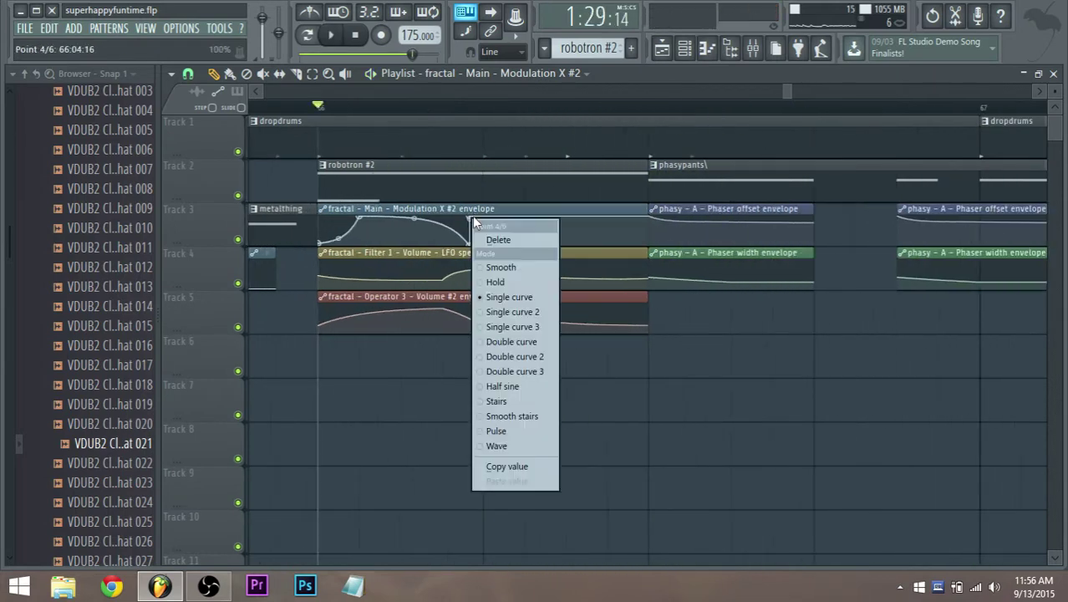
{"action": "left_click", "coordinate": [491, 243]}
{"action": "right_click", "coordinate": [476, 243]}
{"action": "left_click", "coordinate": [496, 272]}
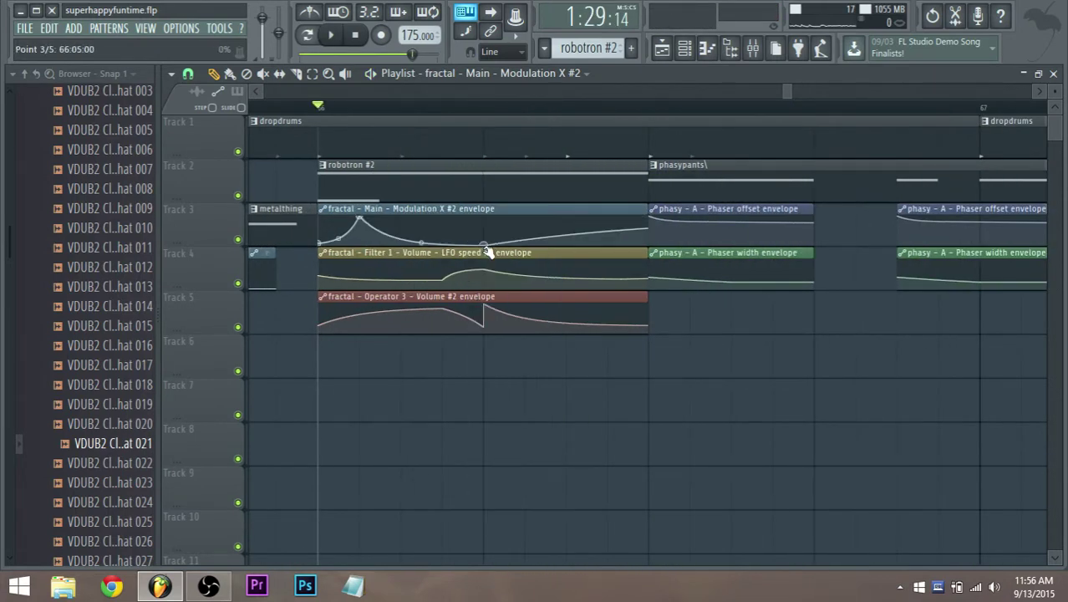
{"action": "key", "text": "space"}
{"action": "left_click_drag", "start_coordinate": [424, 240], "coordinate": [425, 213]}
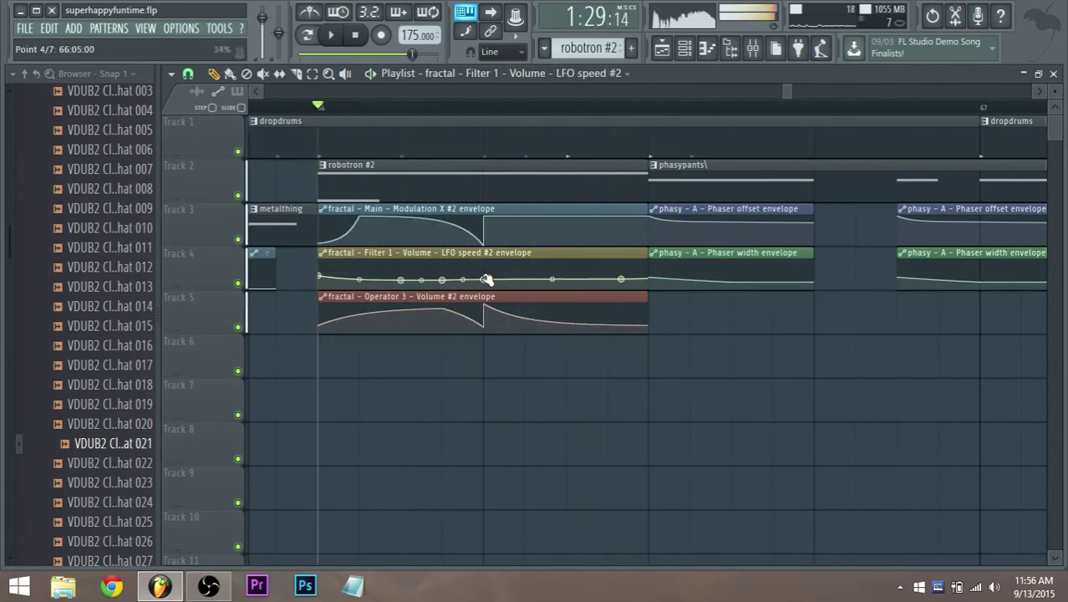
Step: Delete the extra point before 66:05:00 in the Filter 1 LFO speed #2 envelope and raise its 66:05:00 and end points
{"action": "right_click", "coordinate": [450, 279]}
{"action": "left_click", "coordinate": [466, 306]}
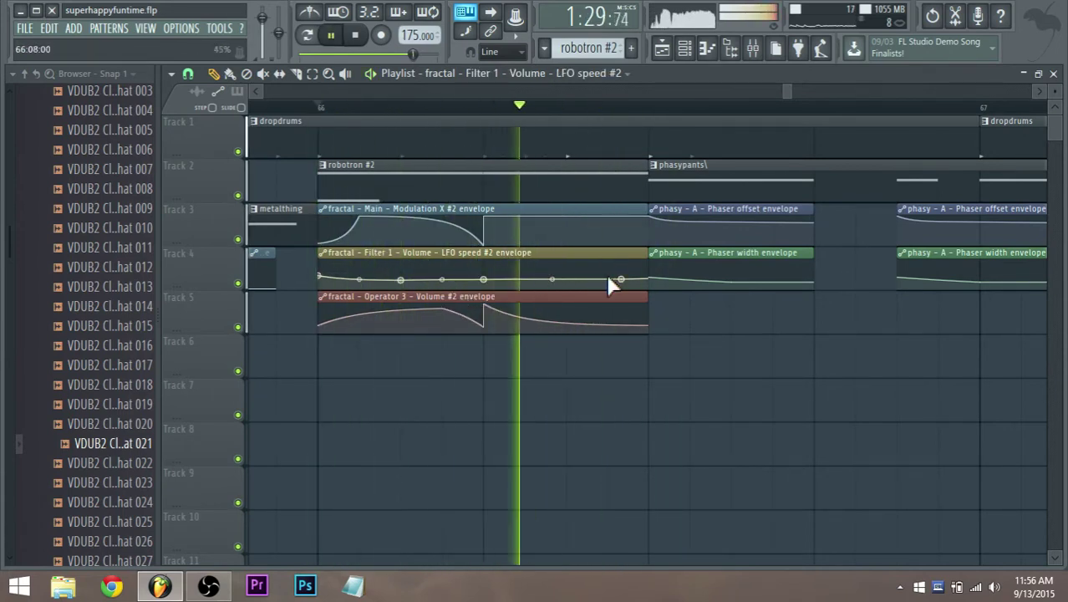
{"action": "left_click_drag", "start_coordinate": [642, 278], "coordinate": [639, 266]}
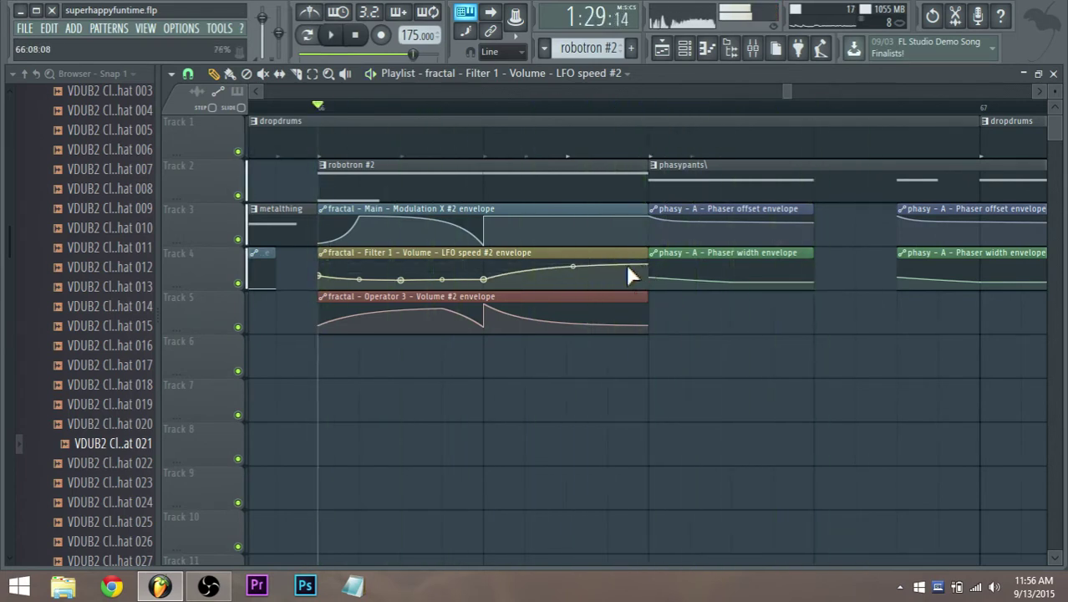
{"action": "left_click_drag", "start_coordinate": [483, 279], "coordinate": [486, 266]}
{"action": "key", "text": "space"}
{"action": "key", "text": "space"}
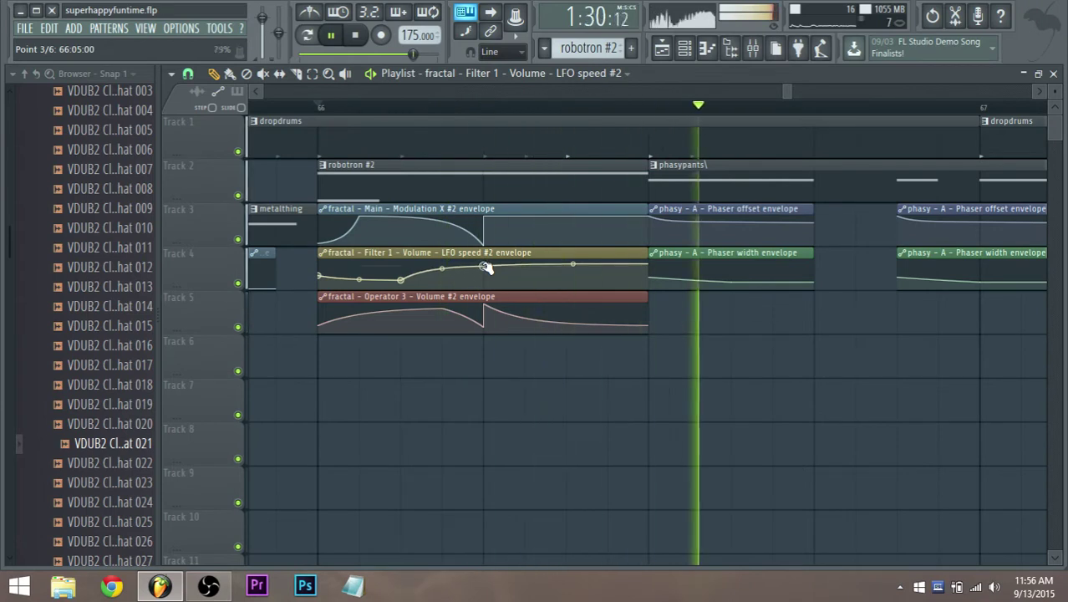
Step: Play the section from bar 66 and from just before bar 65 to hear the edited envelopes in context
{"action": "scroll", "coordinate": [504, 313], "scroll_direction": "down", "scroll_amount": 3}
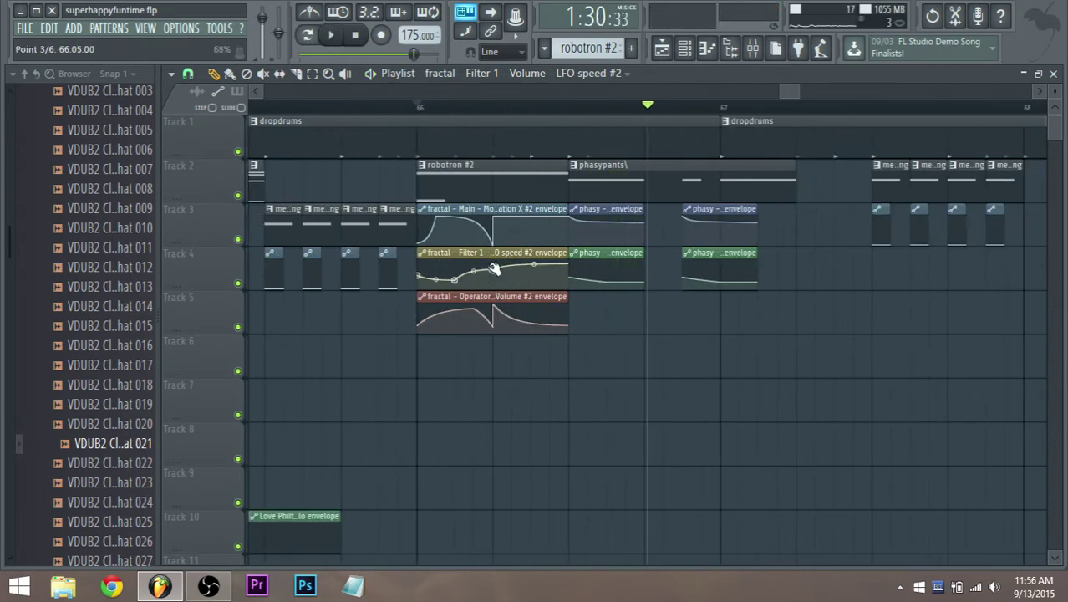
{"action": "key", "text": "space"}
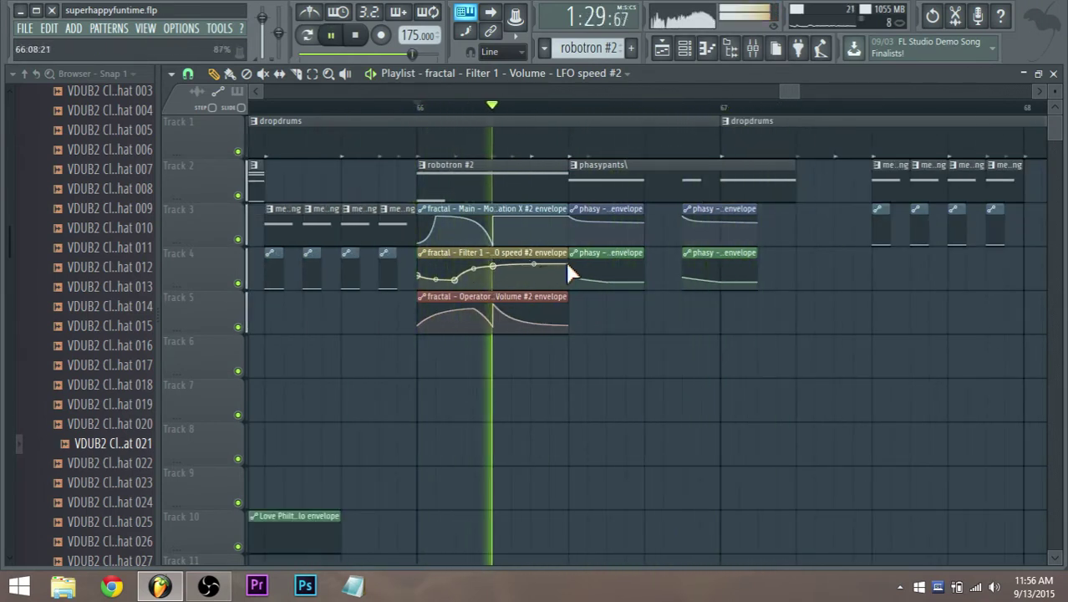
{"action": "key", "text": "space"}
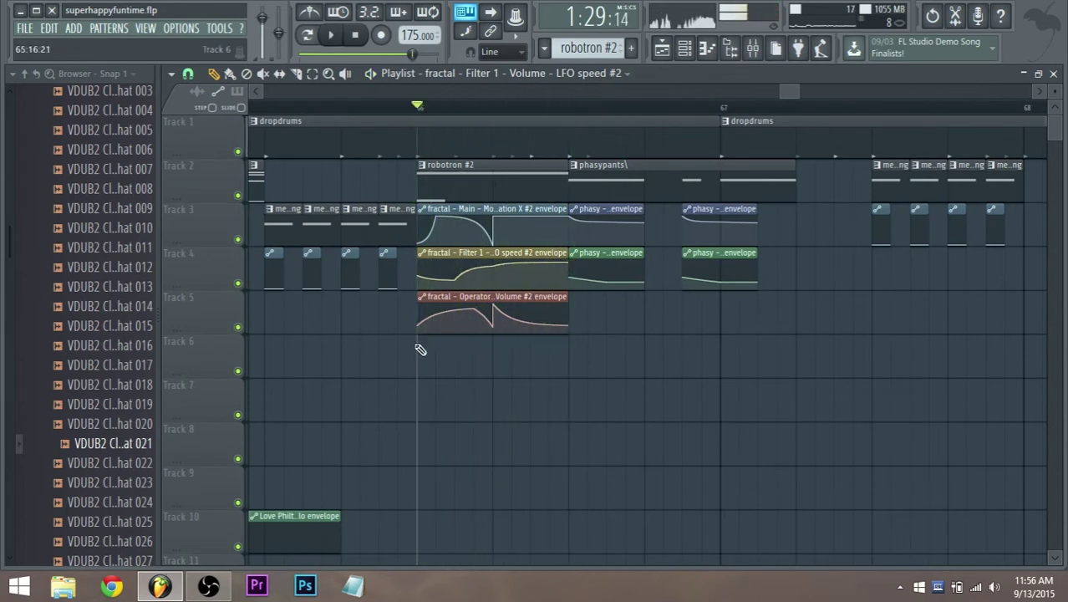
{"action": "key", "text": "space"}
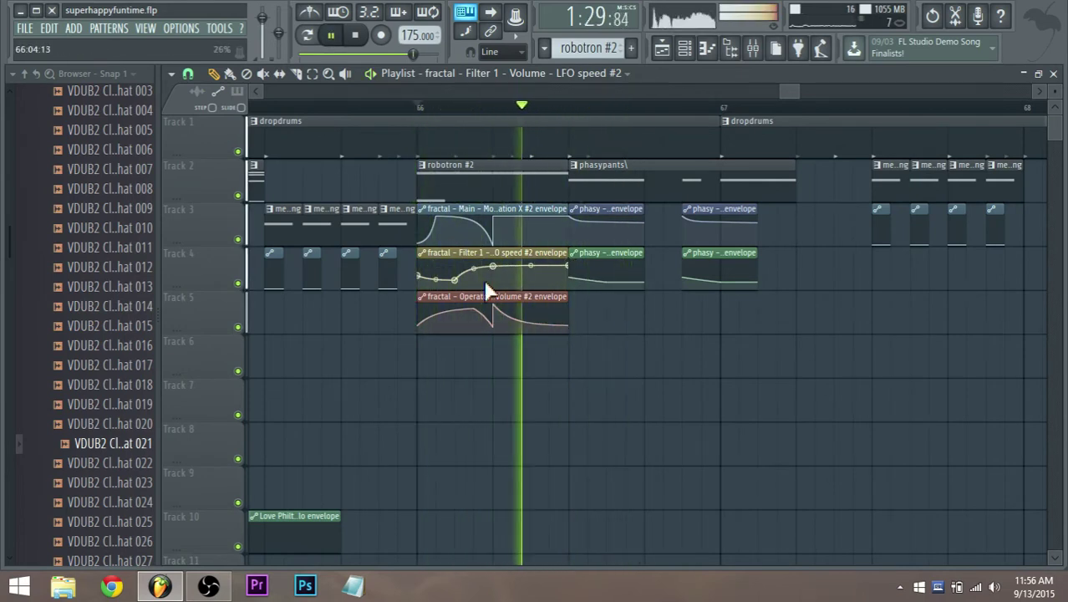
{"action": "key", "text": "space"}
{"action": "scroll", "coordinate": [527, 278], "scroll_direction": "down", "scroll_amount": 2}
{"action": "key", "text": "space"}
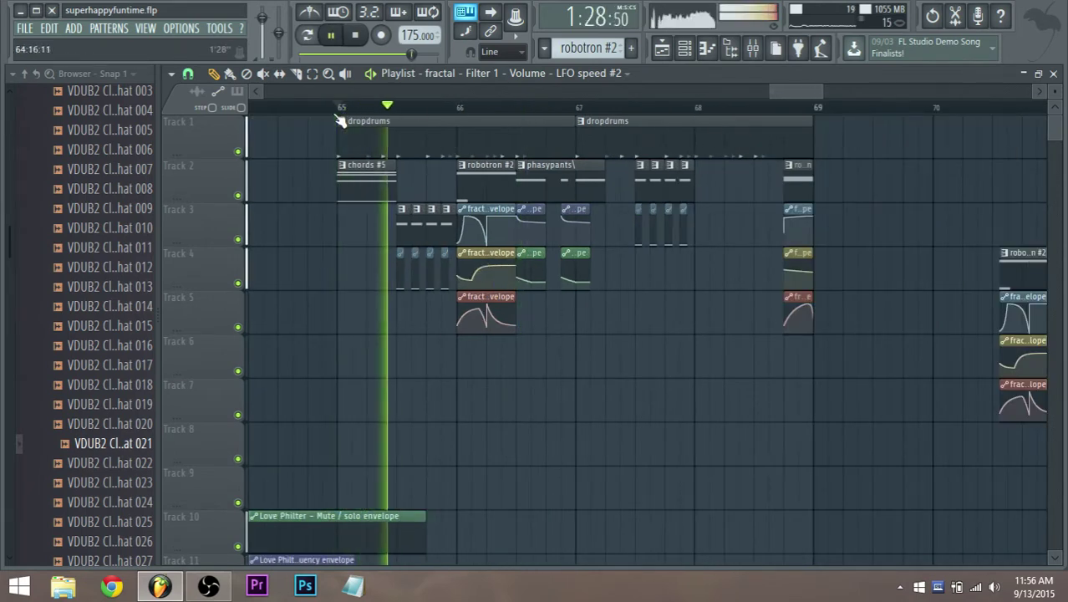
Step: Reshape the second half of the Modulation X #2 envelope into another rise and fall ending at its lowest value, and play from bar 66
{"action": "key", "text": "space"}
{"action": "scroll", "coordinate": [488, 234], "scroll_direction": "up", "scroll_amount": 2}
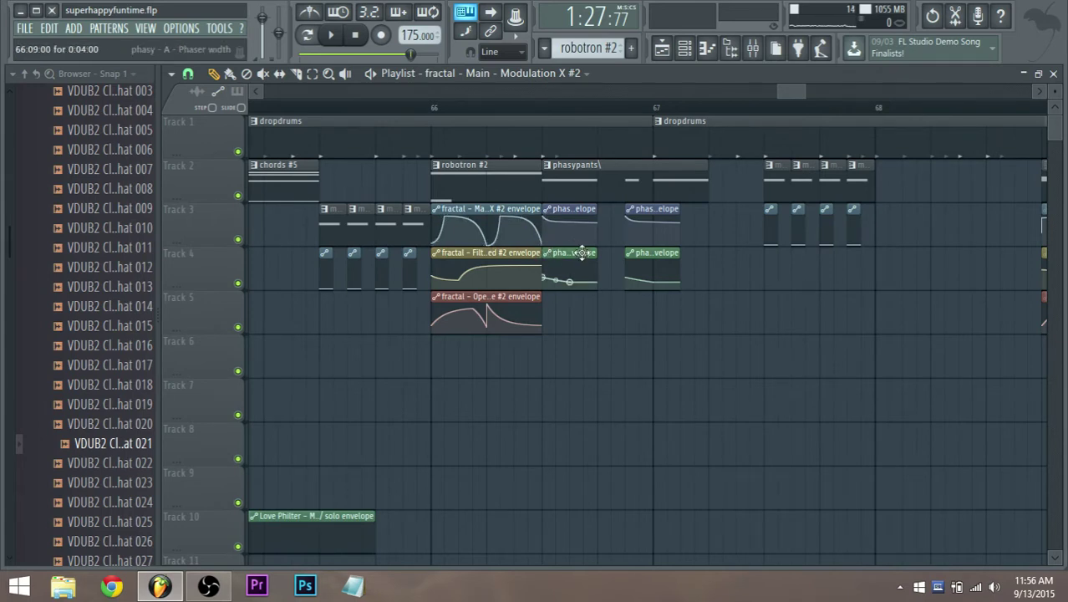
{"action": "left_click", "coordinate": [442, 107]}
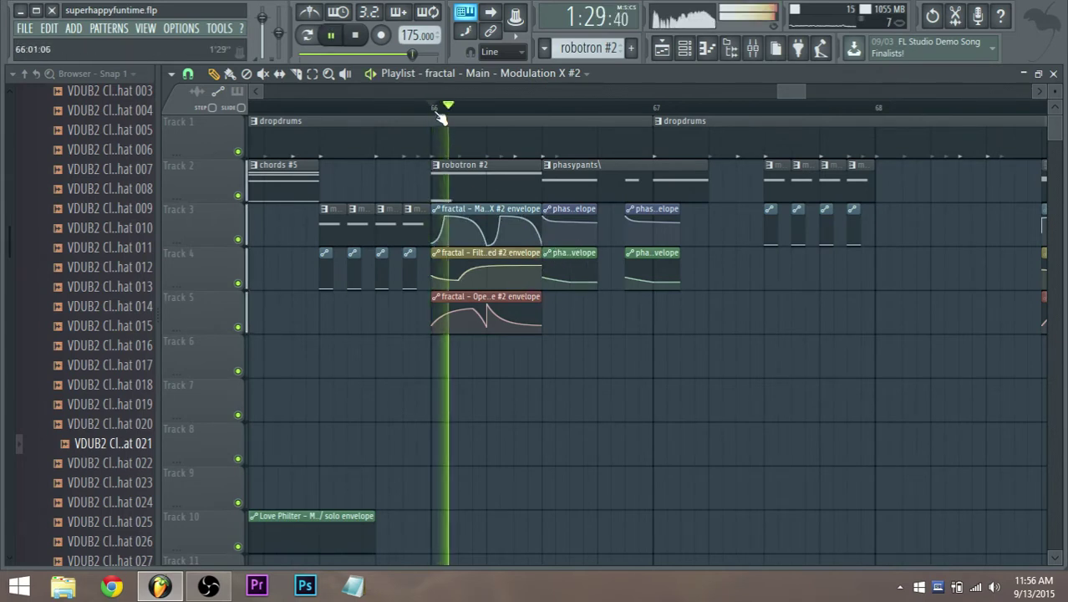
Step: Lower the LFO speed #2 envelope's end point and shape the Operator 3 Volume #2 envelope into two humps, with 92% at 66:03:00
{"action": "left_click_drag", "start_coordinate": [541, 266], "coordinate": [544, 275]}
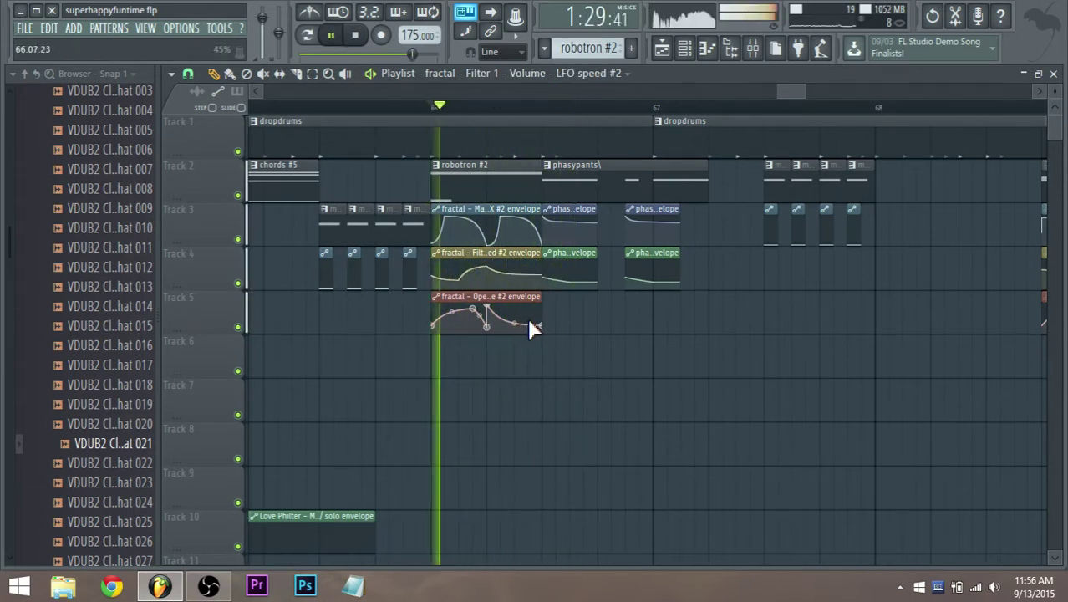
{"action": "mouse_move", "coordinate": [513, 322]}
{"action": "left_mouse_down"}
{"action": "mouse_move", "coordinate": [515, 308]}
{"action": "mouse_move", "coordinate": [500, 310]}
{"action": "left_mouse_up"}
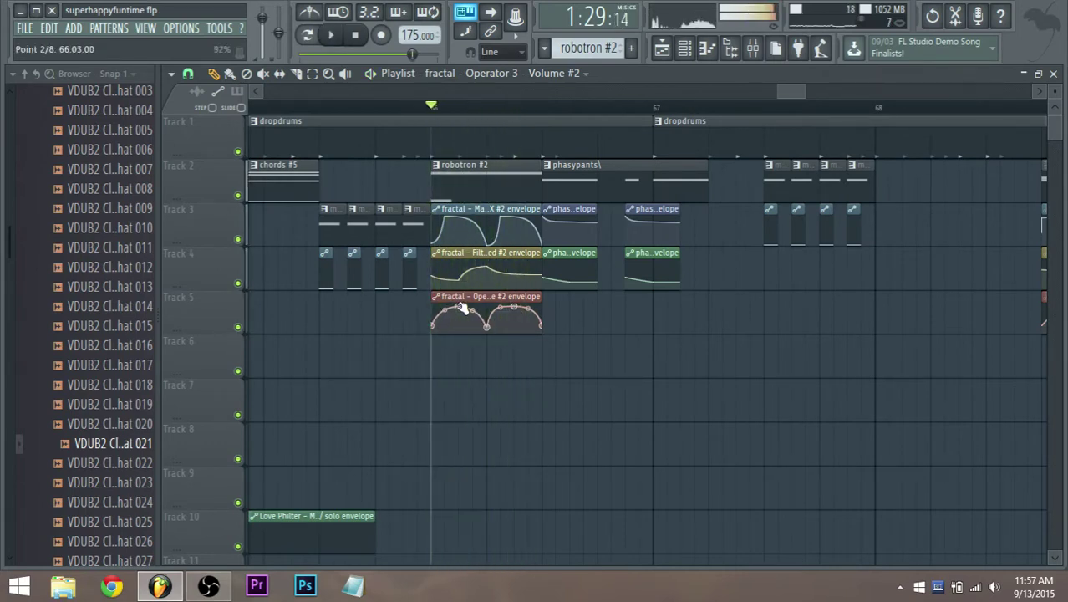
{"action": "key", "text": "space"}
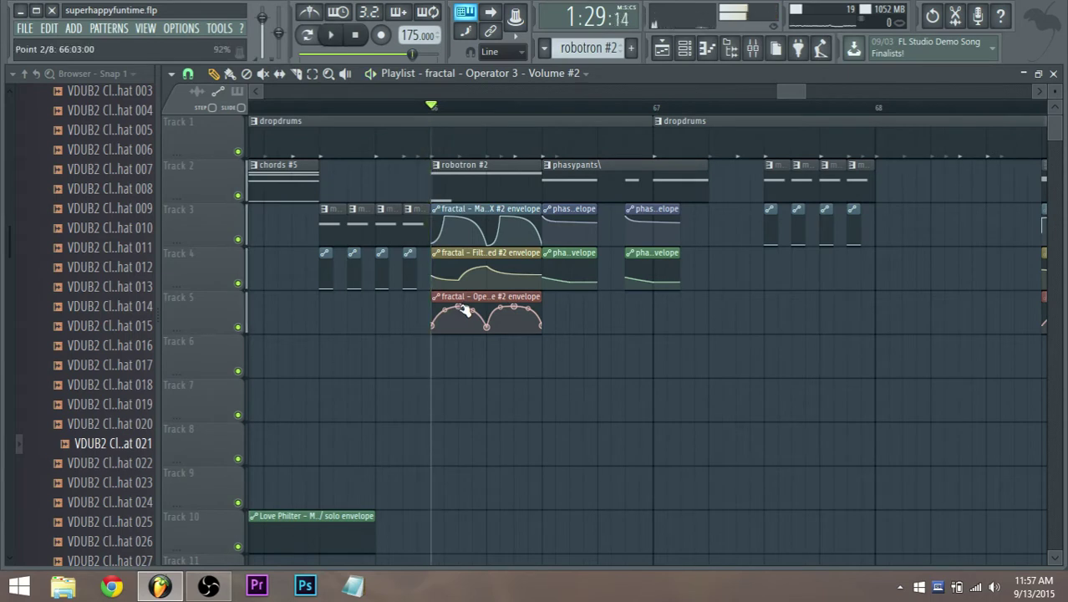
{"action": "key", "text": "space"}
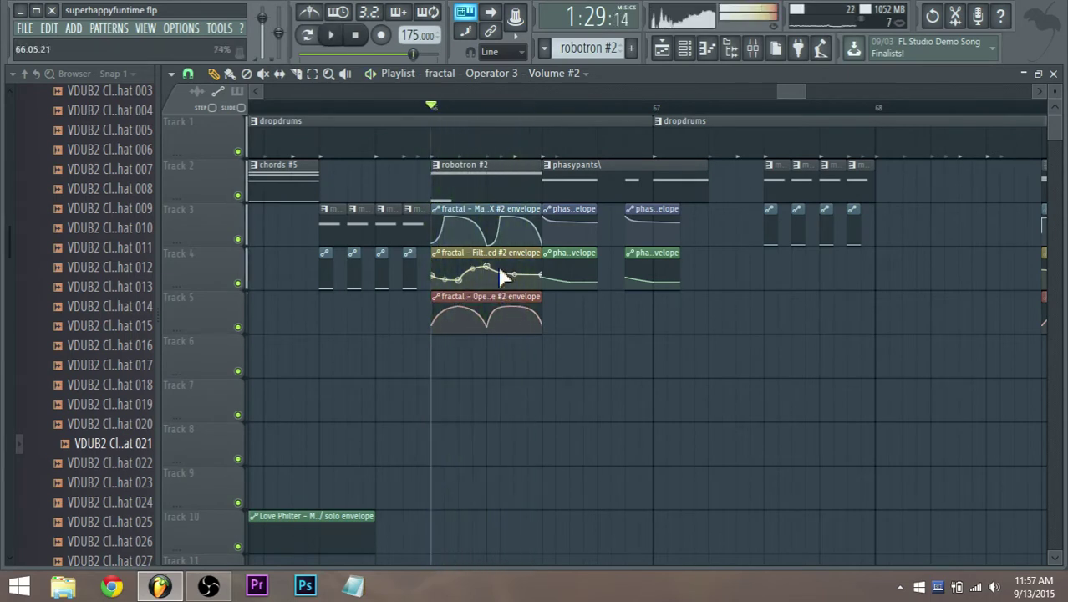
Step: In the robotron #2 pattern, add another A1 slide note at the start of the second A2 note and return to the playlist
{"action": "double_click", "coordinate": [500, 181]}
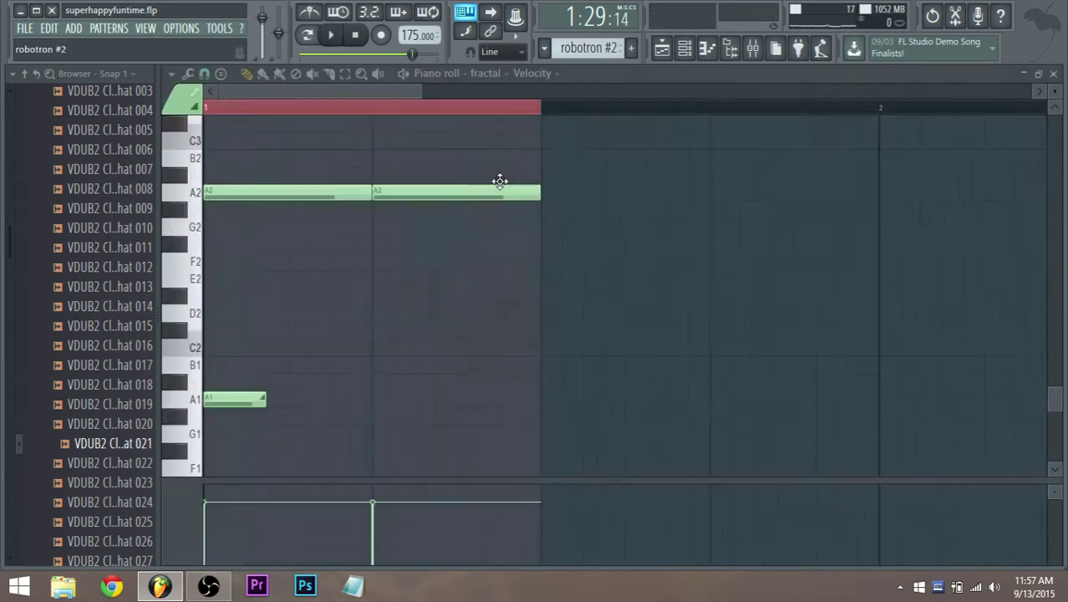
{"action": "left_click", "coordinate": [376, 402]}
{"action": "key", "text": "space"}
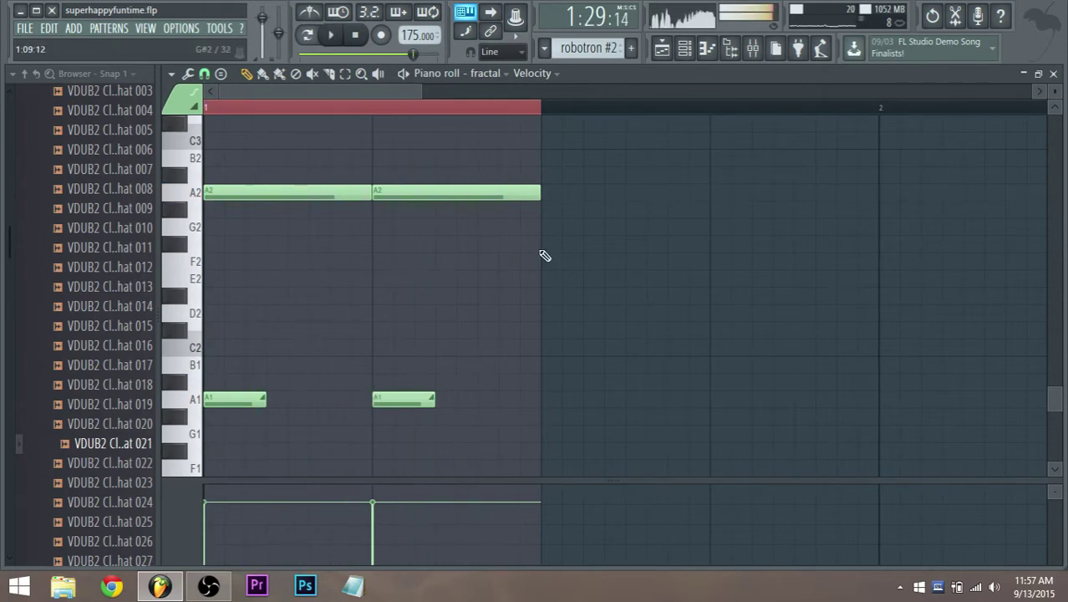
{"action": "left_click", "coordinate": [661, 48]}
Step: Set the second peak of the Operator 3 Volume #2 envelope at 66:07:00 to 92%, auditioning the phrase from bar 66
{"action": "key", "text": "space"}
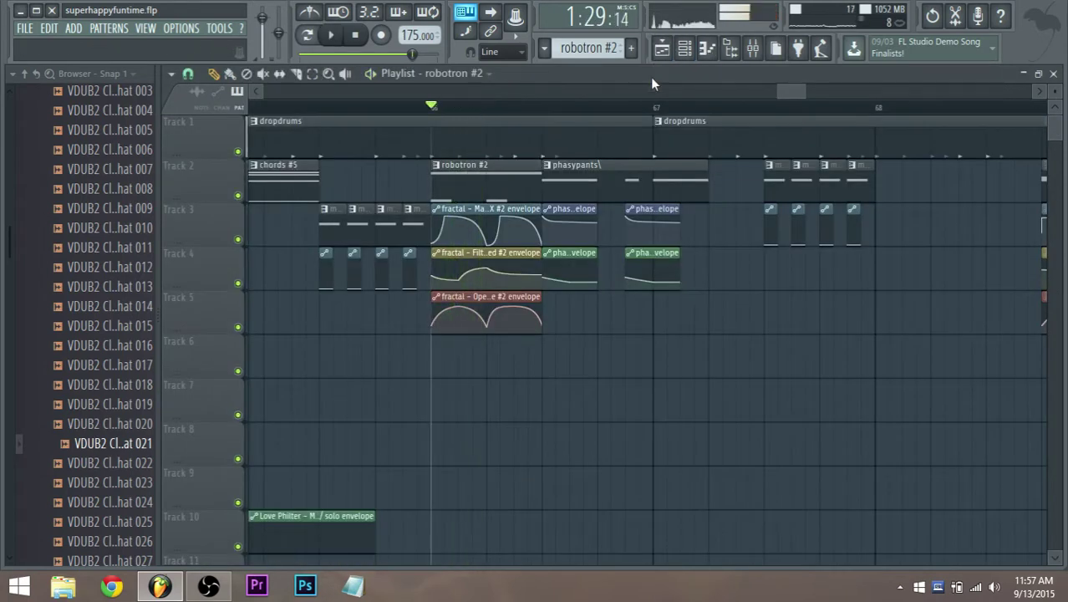
{"action": "key", "text": "space"}
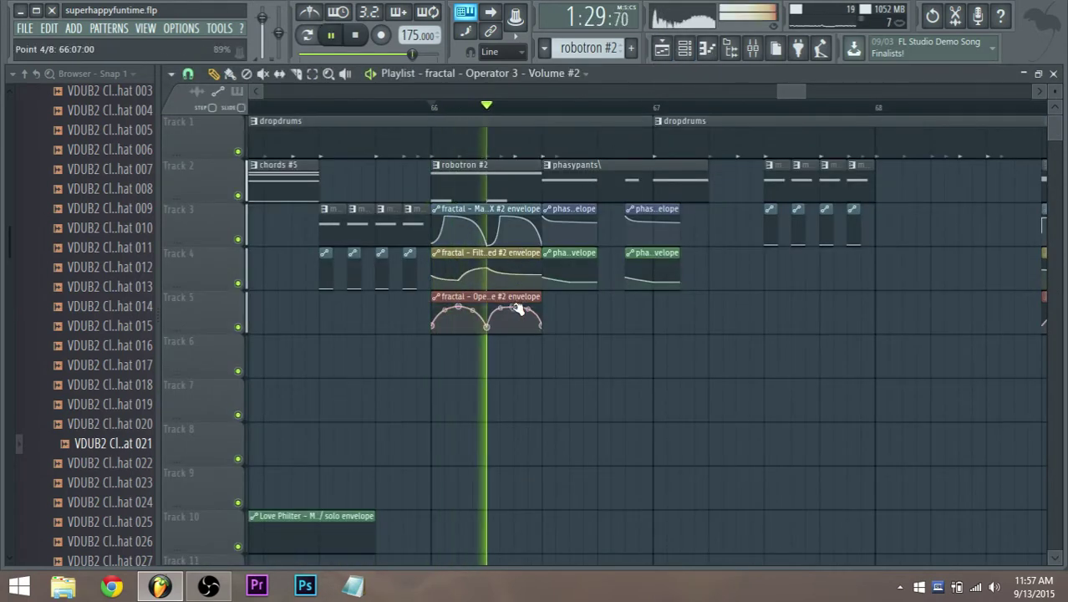
{"action": "key", "text": "space"}
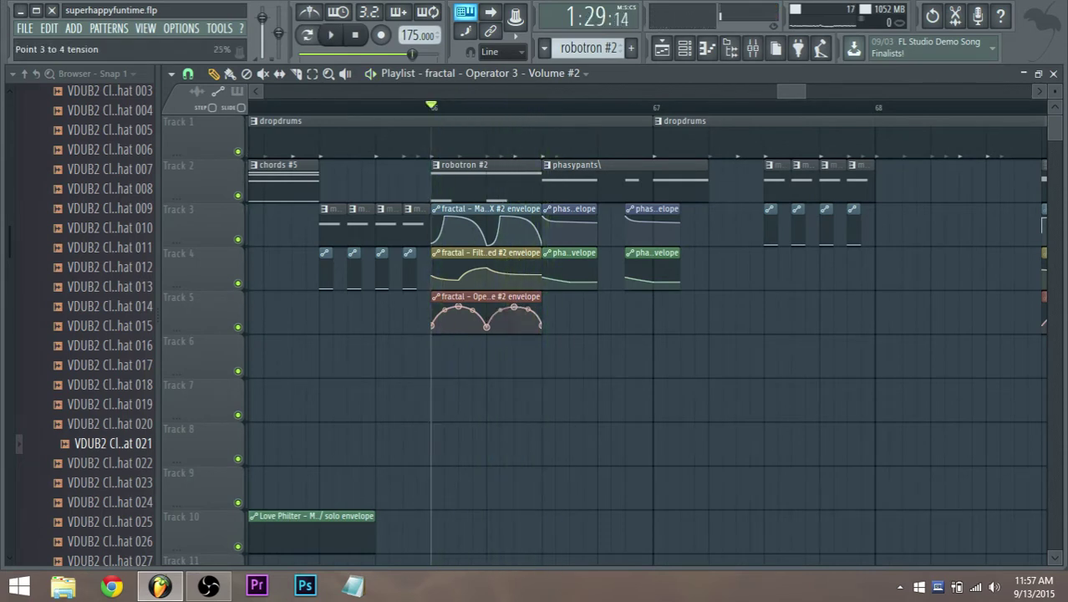
{"action": "key", "text": "space"}
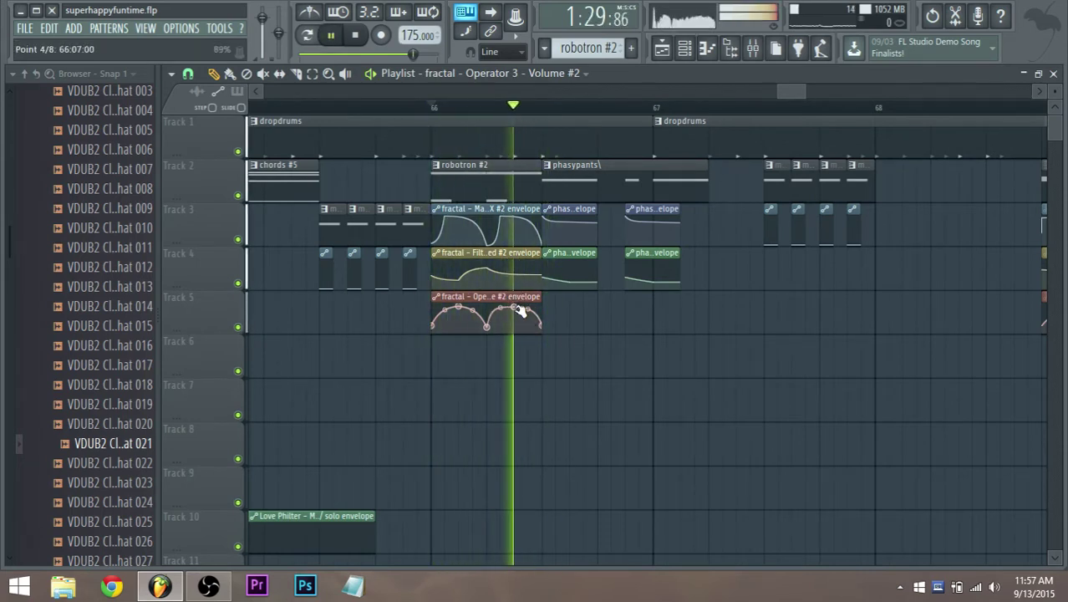
{"action": "key", "text": "space"}
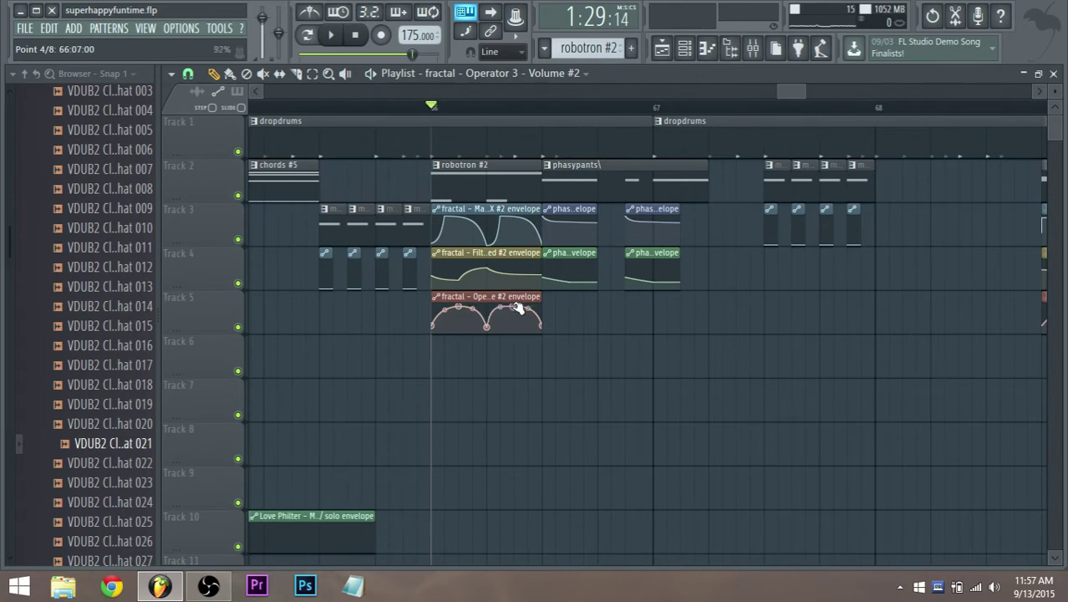
{"action": "key", "text": "space"}
{"action": "key", "text": "space"}
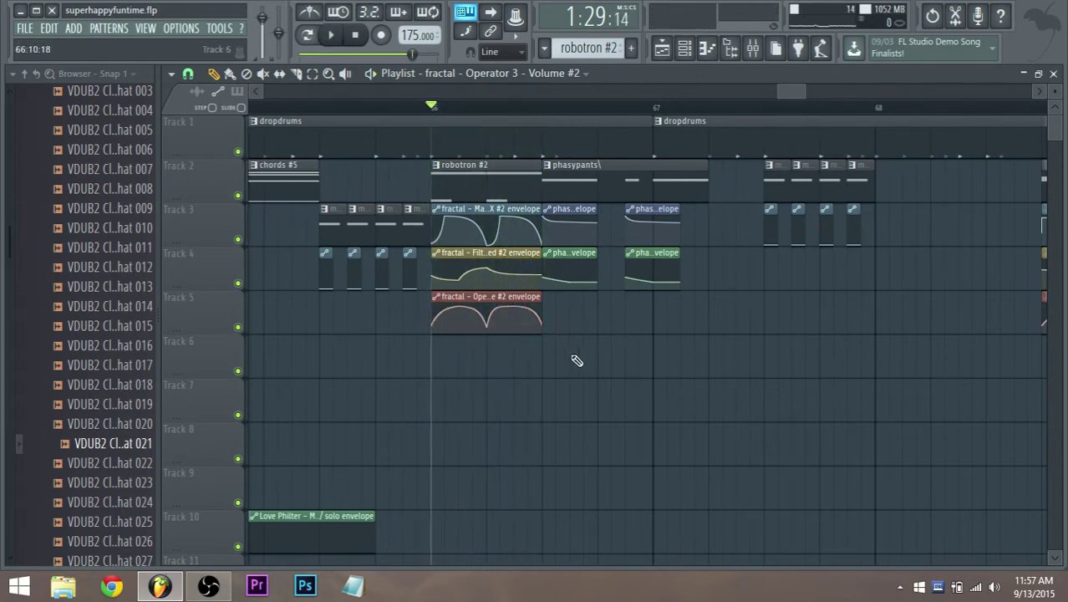
{"action": "scroll", "coordinate": [577, 360], "scroll_direction": "down", "scroll_amount": 3}
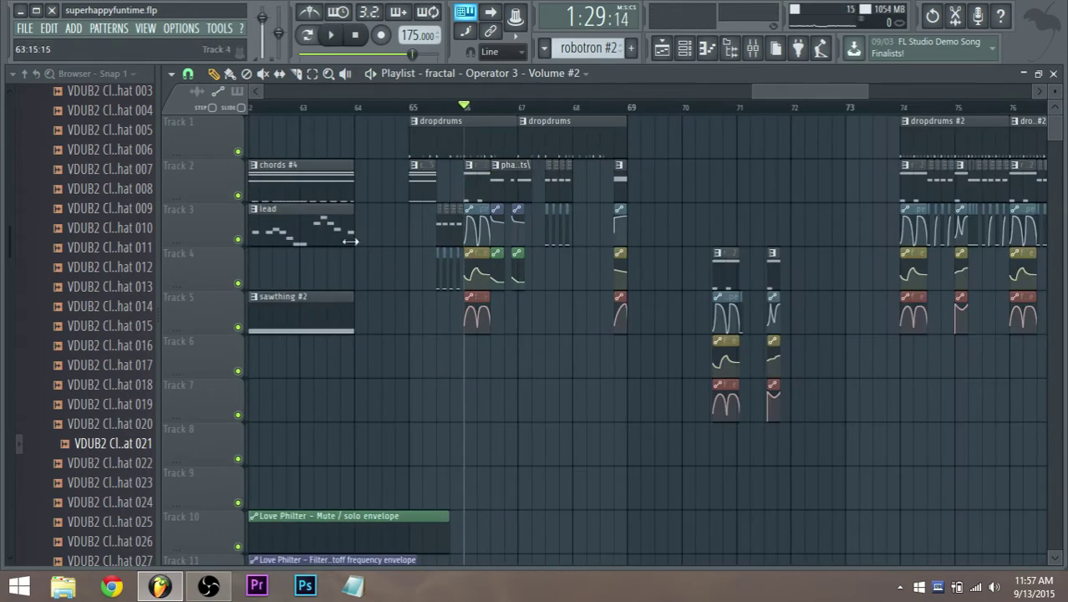
{"action": "scroll", "coordinate": [451, 355], "scroll_direction": "up", "scroll_amount": 2}
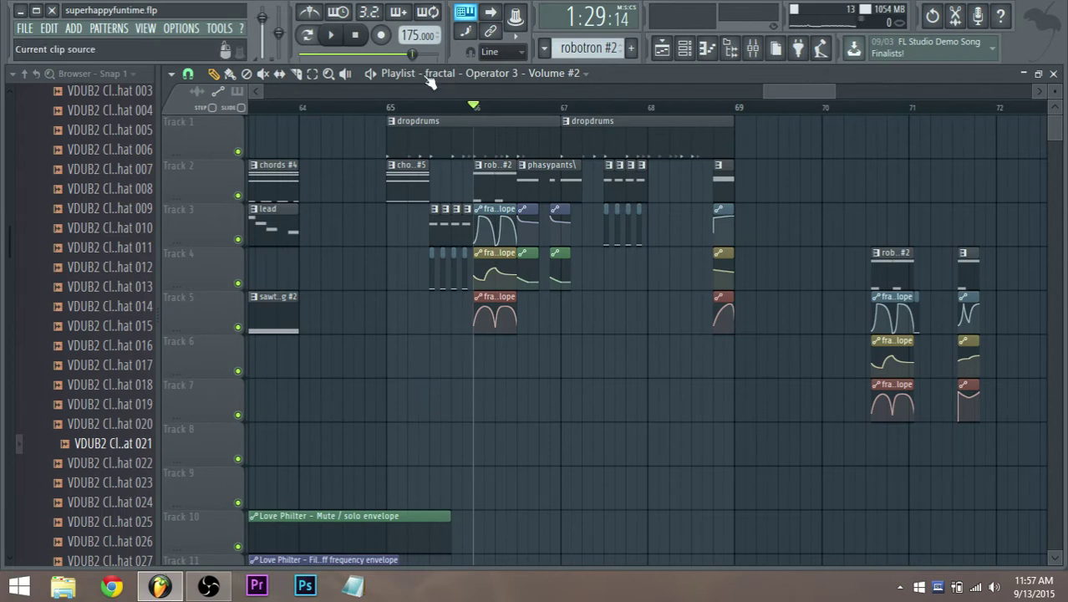
{"action": "scroll", "coordinate": [404, 132], "scroll_direction": "down", "scroll_amount": 1}
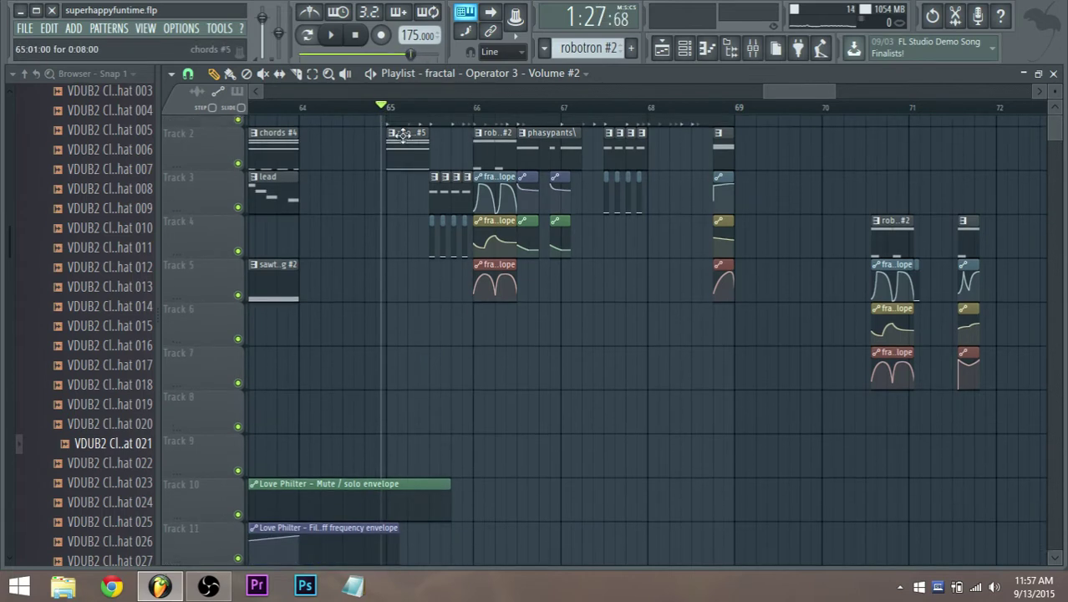
Step: Play the drop from just before bar 65 to hear how the reshaped robotron #2 section fits
{"action": "scroll", "coordinate": [407, 140], "scroll_direction": "up", "scroll_amount": 1}
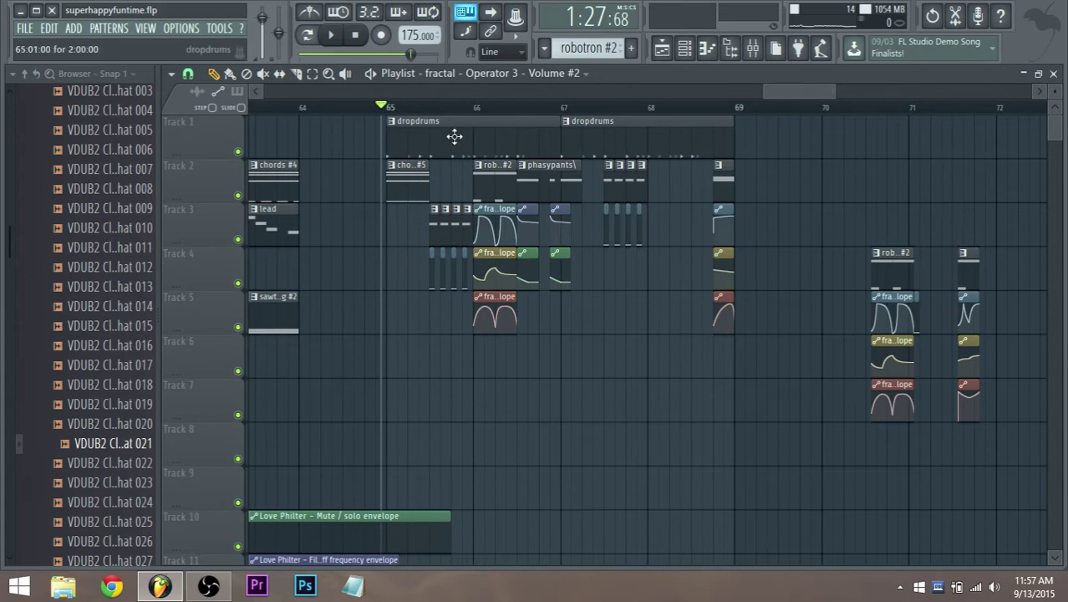
{"action": "key", "text": "space"}
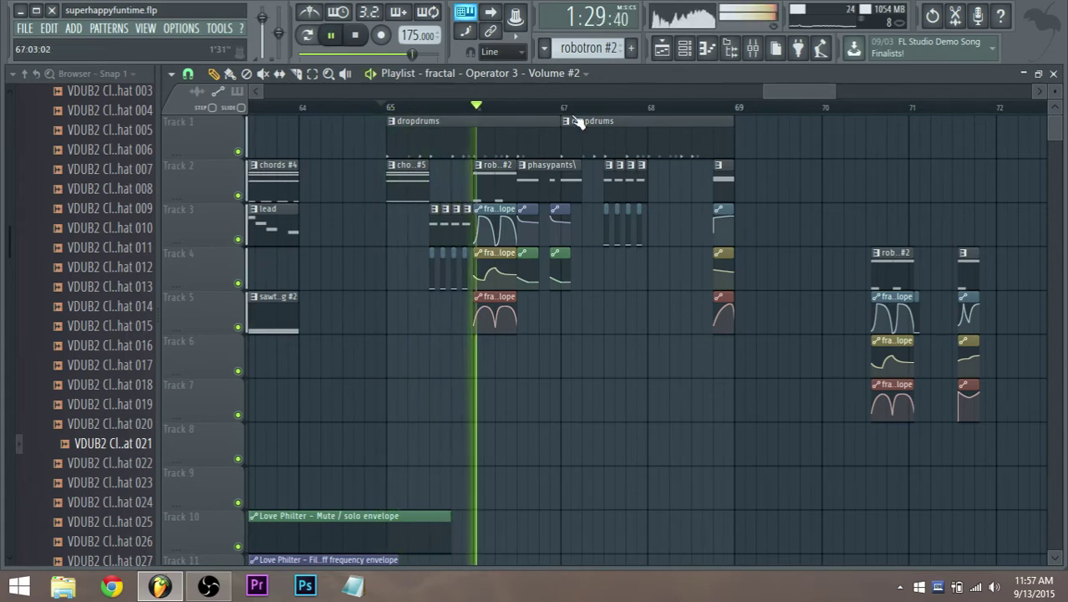
{"action": "key", "text": "space"}
{"action": "scroll", "coordinate": [481, 295], "scroll_direction": "up", "scroll_amount": 3}
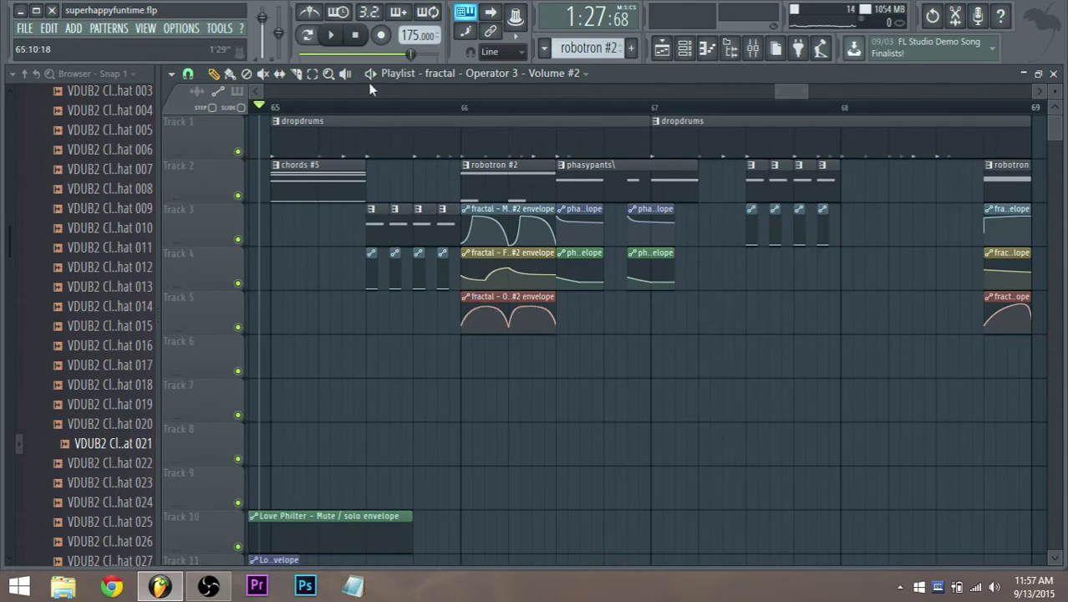
{"action": "key", "text": "space"}
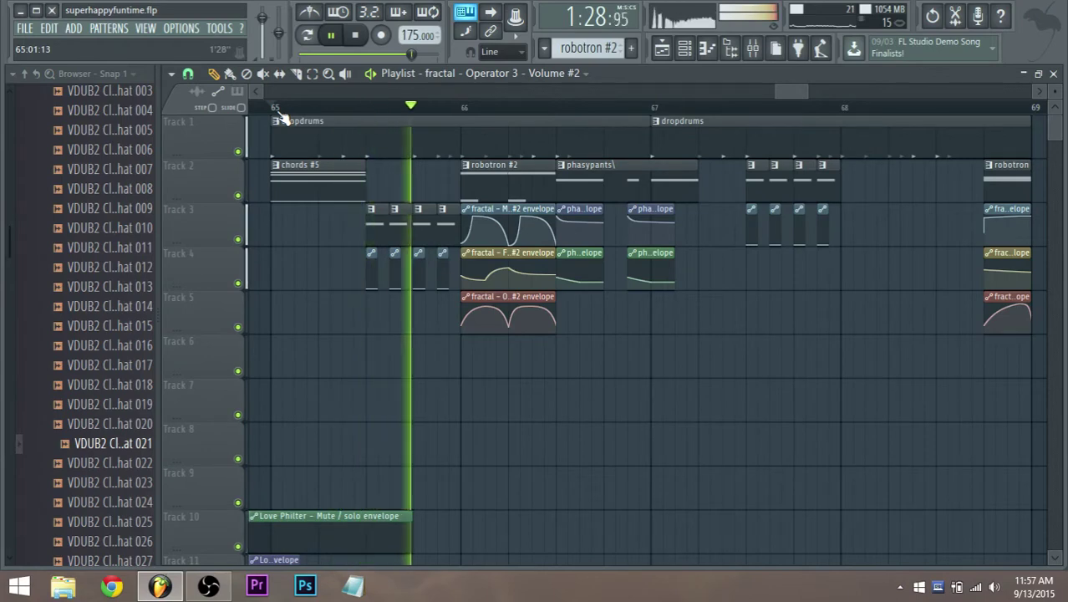
{"action": "key", "text": "space"}
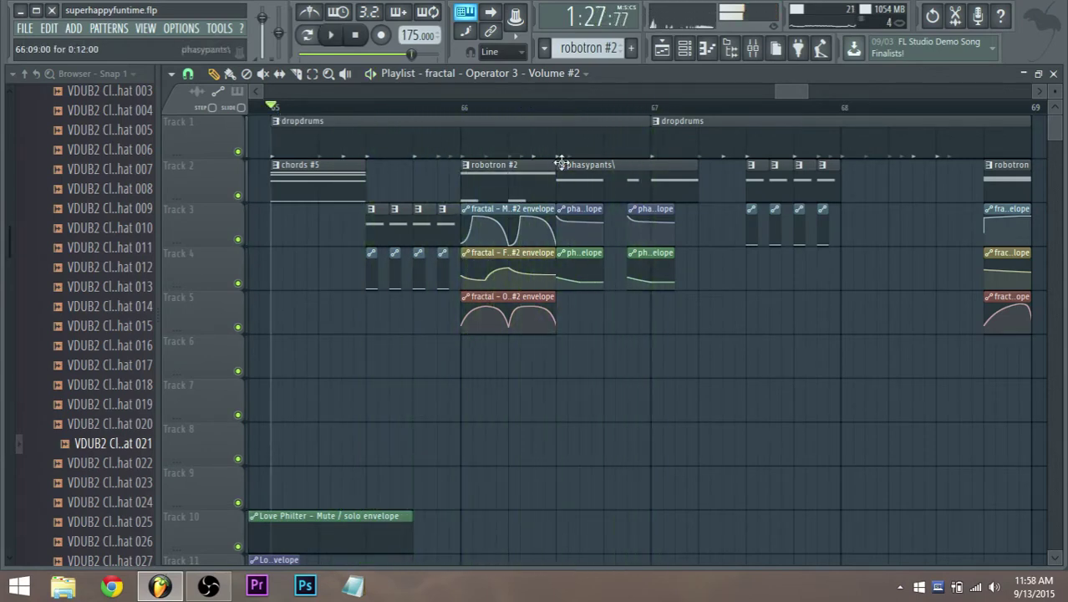
Step: Move the phasypants clip and its four envelope clips to tracks 5 to 7 at 67:10:00, and audition from bar 65
{"action": "left_click_drag", "start_coordinate": [698, 322], "coordinate": [600, 188]}
{"action": "left_click_drag", "start_coordinate": [580, 228], "coordinate": [786, 339]}
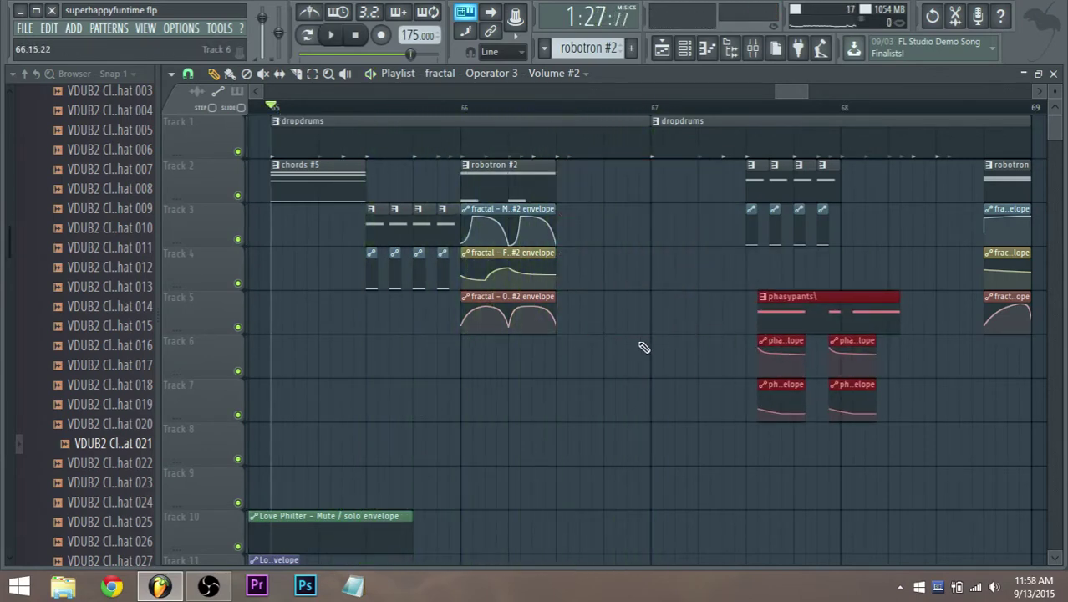
{"action": "scroll", "coordinate": [641, 347], "scroll_direction": "up", "scroll_amount": 3}
{"action": "key", "text": "space"}
{"action": "scroll", "coordinate": [540, 326], "scroll_direction": "down", "scroll_amount": 3}
{"action": "scroll", "coordinate": [489, 334], "scroll_direction": "up", "scroll_amount": 1}
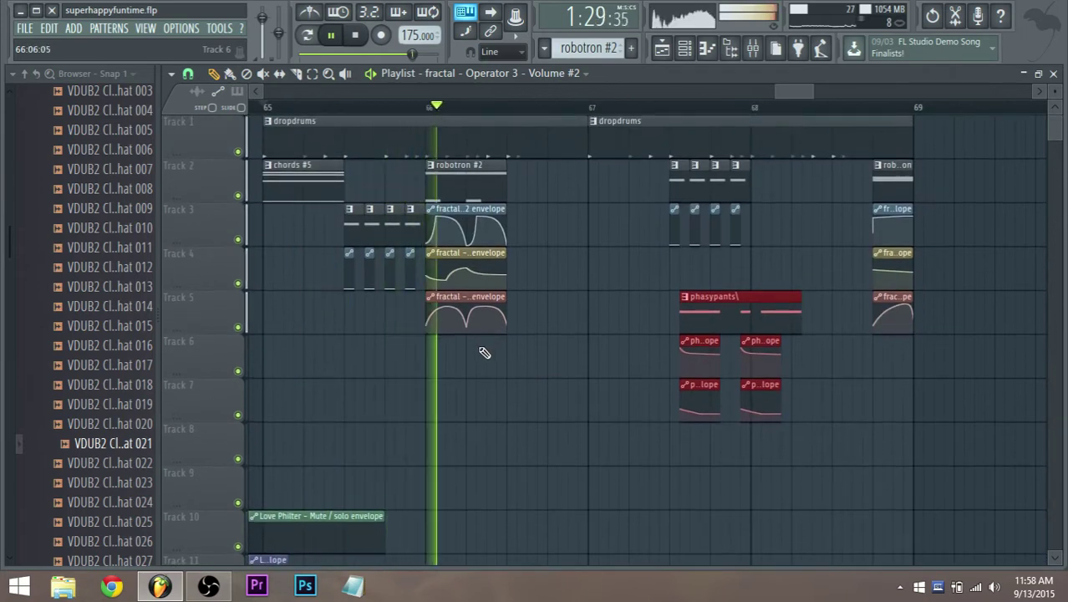
{"action": "key", "text": "space"}
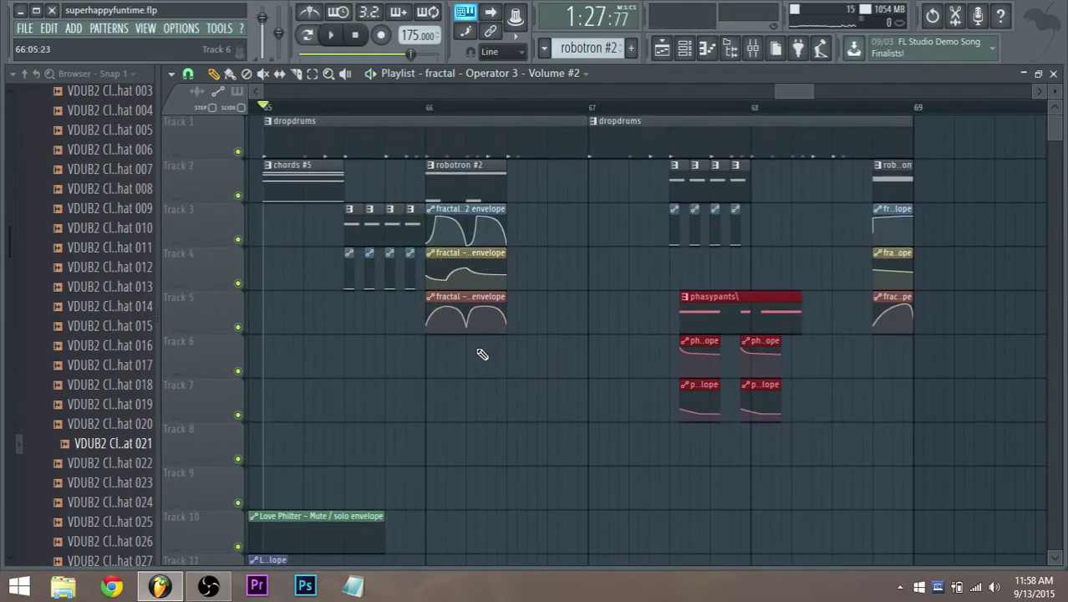
Step: Shorten robotron #2 and its three envelope clips at bar 66 to four steps, and trim the phasypants clip to its first note
{"action": "left_click_drag", "start_coordinate": [486, 355], "coordinate": [462, 170]}
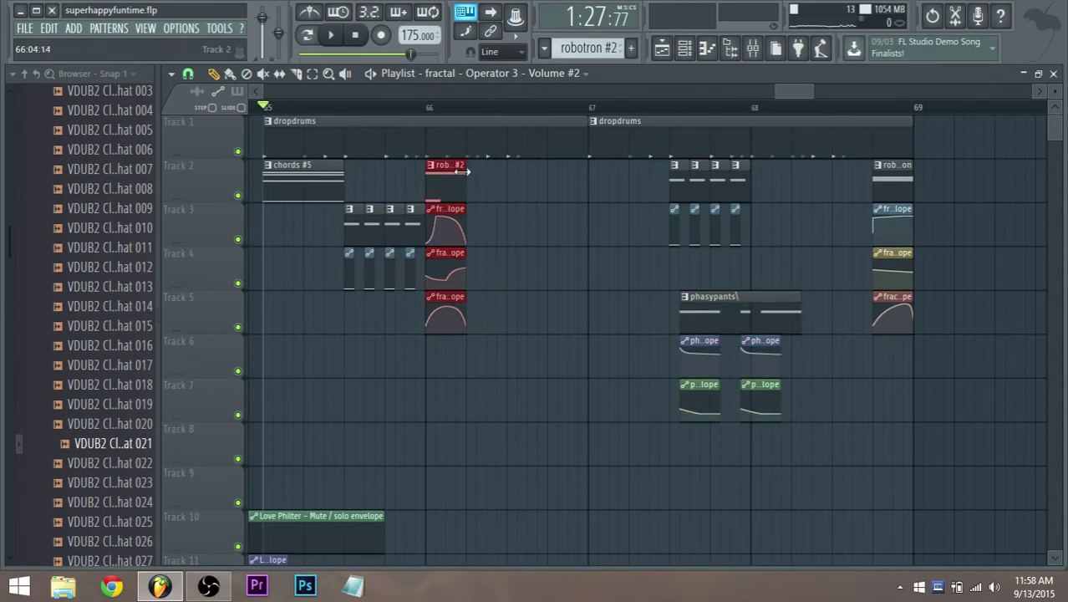
{"action": "left_click", "coordinate": [629, 339], "text": "ctrl"}
{"action": "left_click_drag", "start_coordinate": [694, 448], "coordinate": [727, 319]}
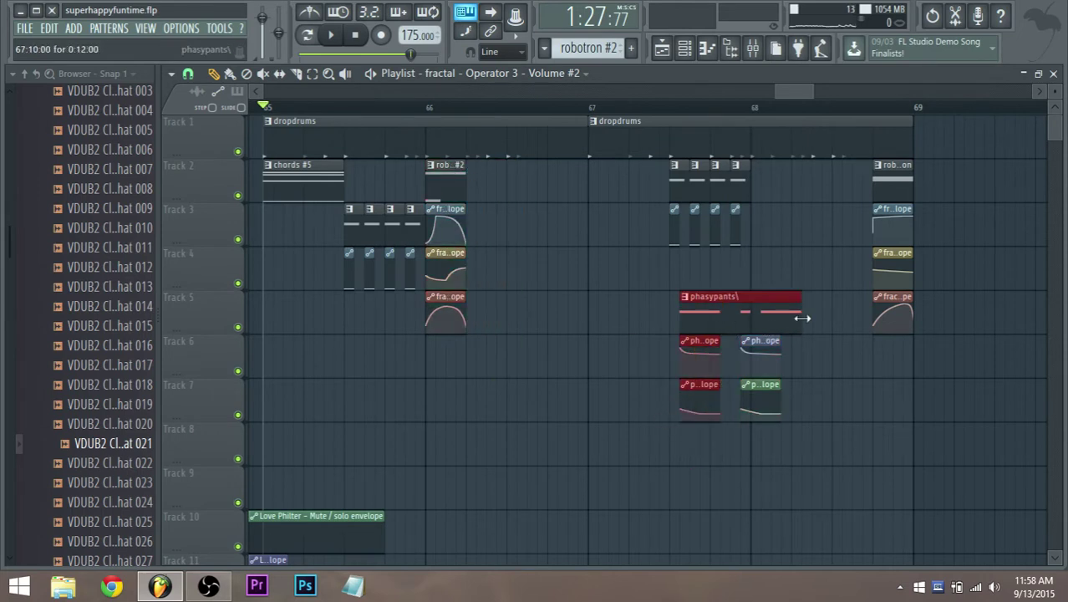
{"action": "left_click_drag", "start_coordinate": [802, 319], "coordinate": [719, 316]}
Step: Move the trimmed phasypants clip and its first pair of envelopes to tracks 2 to 4, directly after robotron #2 at 66:05:00
{"action": "left_click", "coordinate": [838, 338], "text": "ctrl"}
{"action": "left_click_drag", "start_coordinate": [710, 471], "coordinate": [486, 174]}
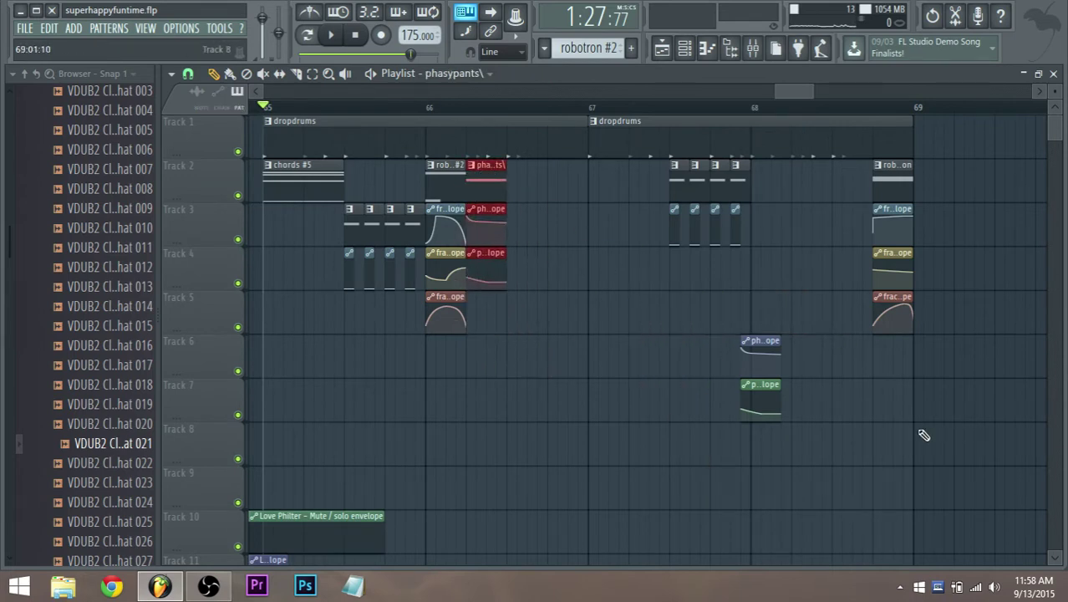
{"action": "left_click", "coordinate": [699, 392], "text": "ctrl"}
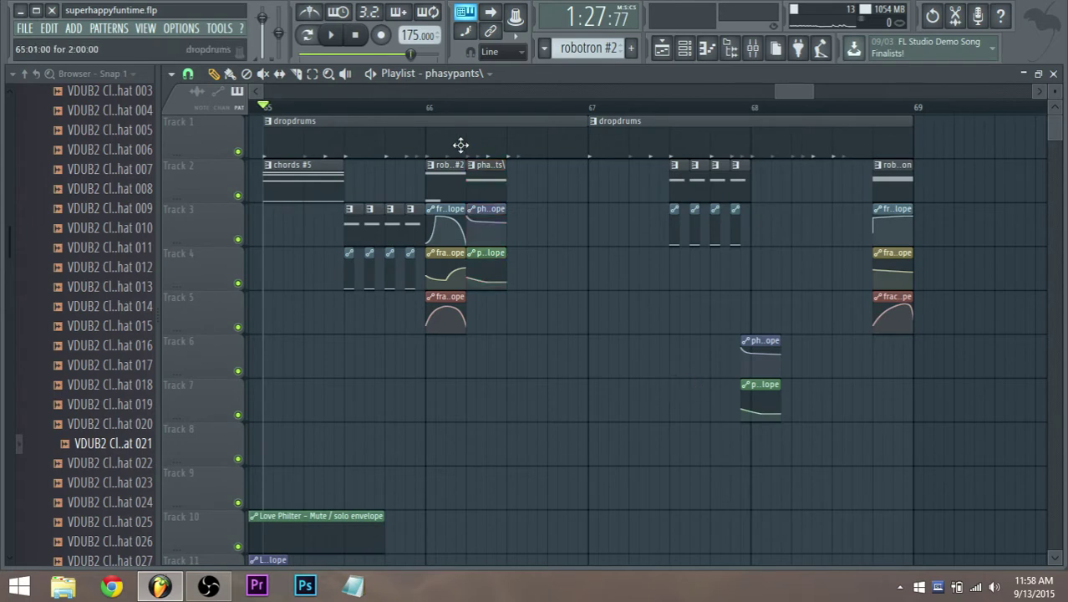
{"action": "mouse_move", "coordinate": [489, 185]}
{"action": "left_mouse_down"}
{"action": "mouse_move", "coordinate": [506, 186]}
{"action": "mouse_move", "coordinate": [489, 184]}
{"action": "left_mouse_up"}
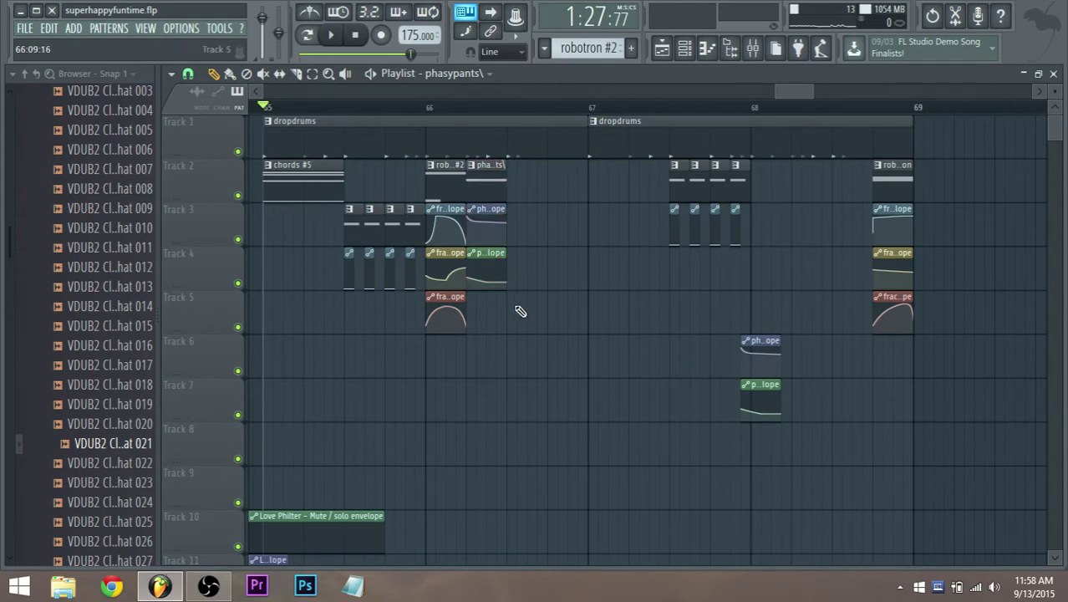
{"action": "left_click_drag", "start_coordinate": [515, 310], "coordinate": [490, 180]}
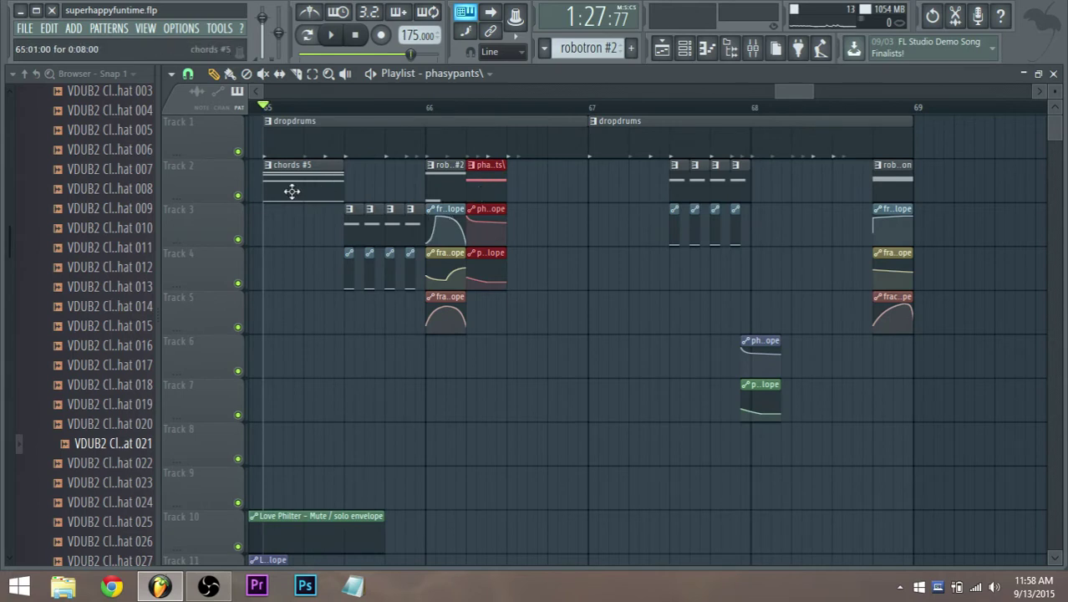
Step: Audition the rearranged robotron #2 and phasypants sequence, playing it from bar 65 and again from 66:05:00
{"action": "key", "text": "space"}
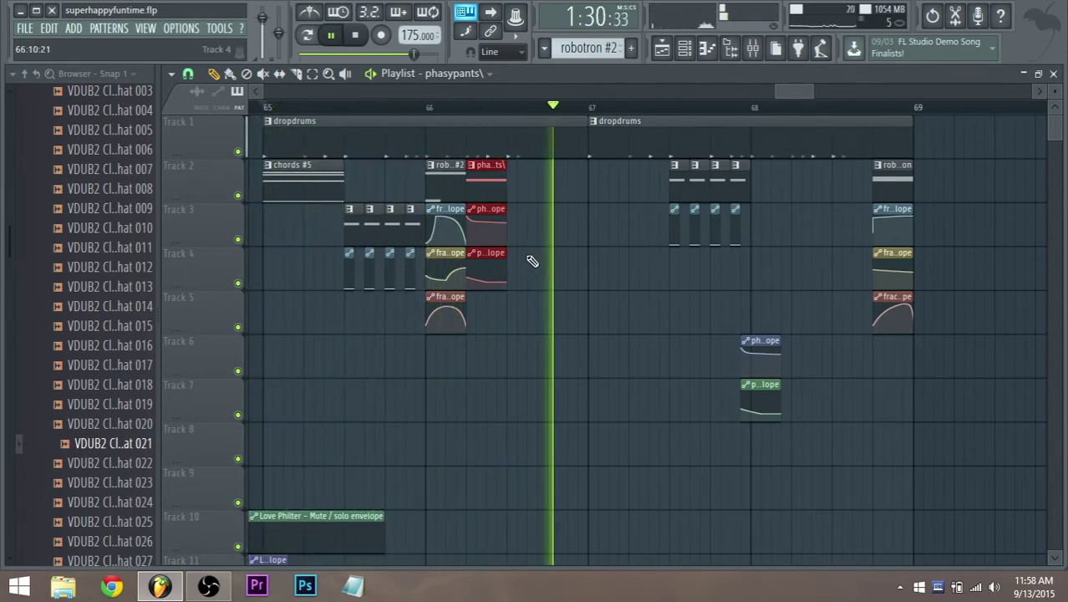
{"action": "key", "text": "space"}
{"action": "left_click", "coordinate": [466, 107]}
{"action": "key", "text": "space"}
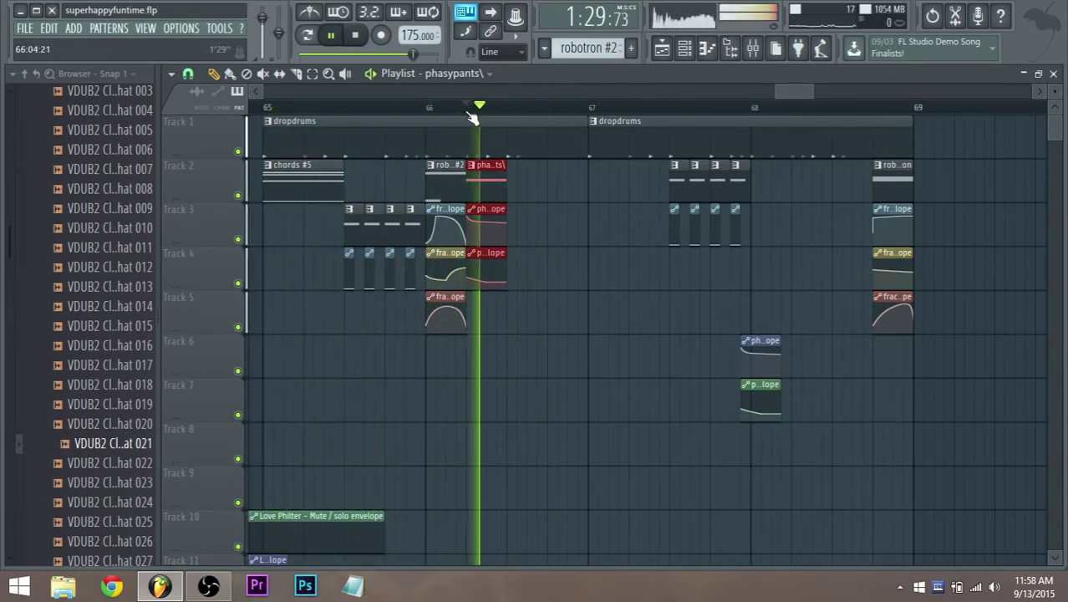
{"action": "key", "text": "space"}
{"action": "left_click", "coordinate": [419, 93]}
{"action": "scroll", "coordinate": [429, 237], "scroll_direction": "down", "scroll_amount": 5}
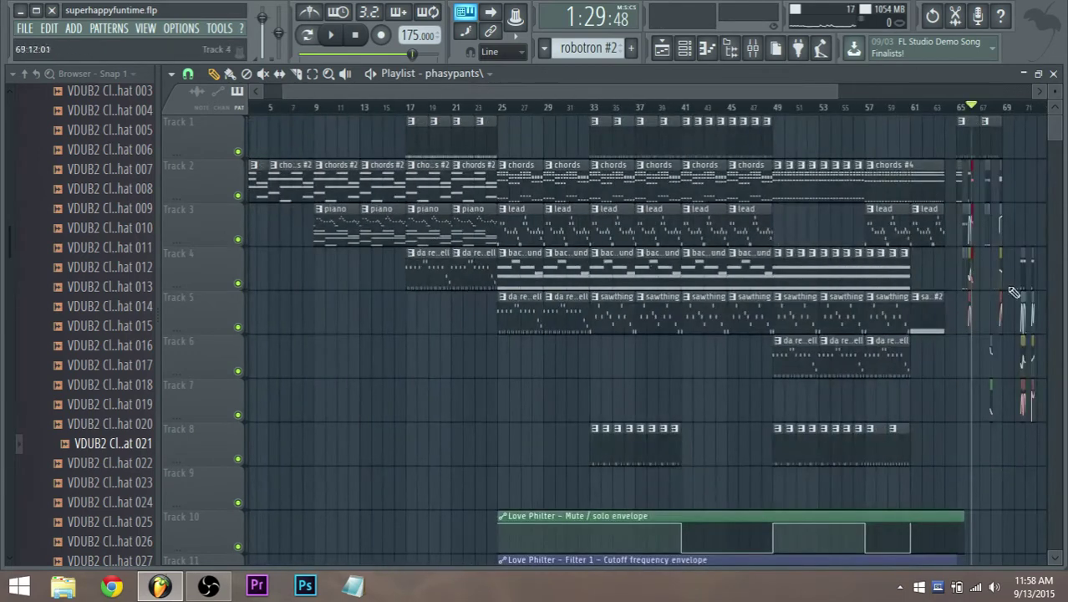
{"action": "scroll", "coordinate": [1013, 294], "scroll_direction": "up", "scroll_amount": 5}
{"action": "key", "text": "space"}
{"action": "scroll", "coordinate": [901, 255], "scroll_direction": "down", "scroll_amount": 3}
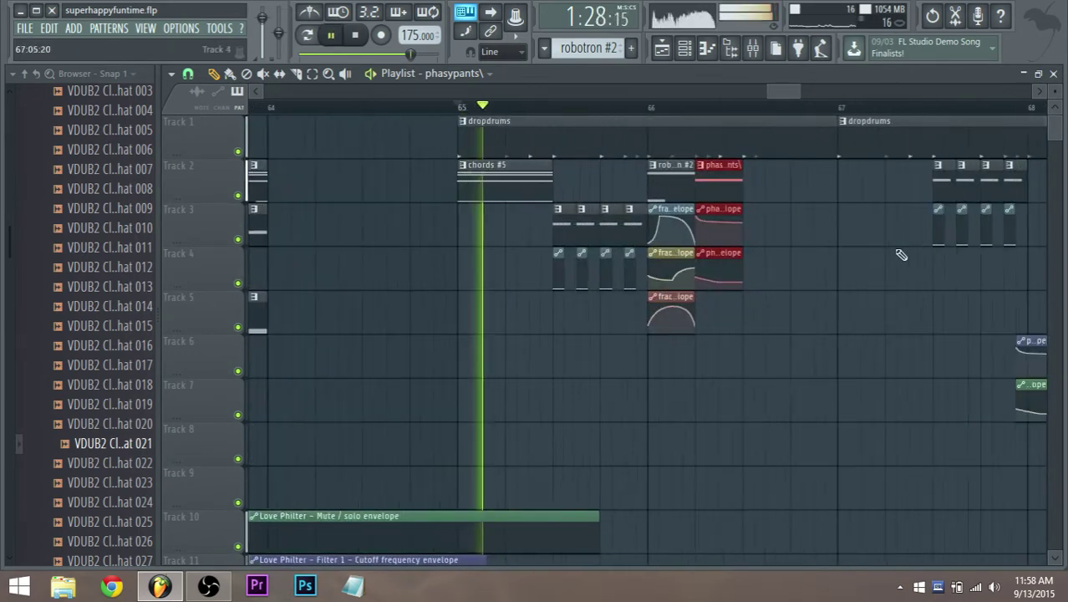
{"action": "key", "text": "space"}
Step: Copy three metalthing clips and their Modulation X envelopes to directly after phasypants at 66:09:00, and play from bar 65
{"action": "left_click_drag", "start_coordinate": [785, 94], "coordinate": [793, 98]}
{"action": "scroll", "coordinate": [573, 331], "scroll_direction": "up", "scroll_amount": 3}
{"action": "scroll", "coordinate": [575, 335], "scroll_direction": "up", "scroll_amount": 1}
{"action": "left_click_drag", "start_coordinate": [496, 283], "coordinate": [702, 225]}
{"action": "key", "text": "space"}
{"action": "left_click", "coordinate": [746, 314]}
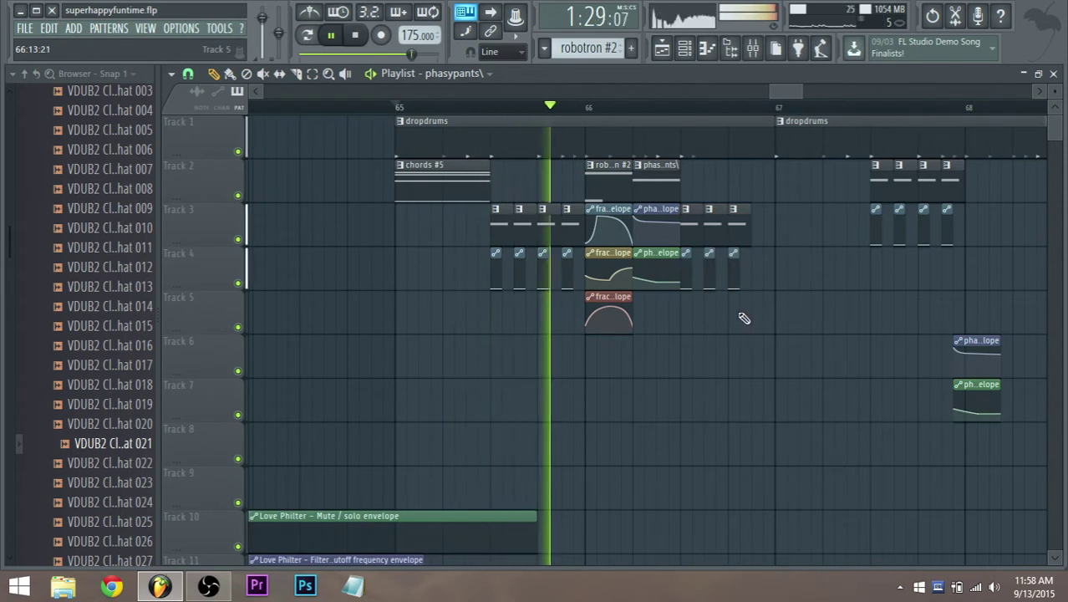
{"action": "key", "text": "space"}
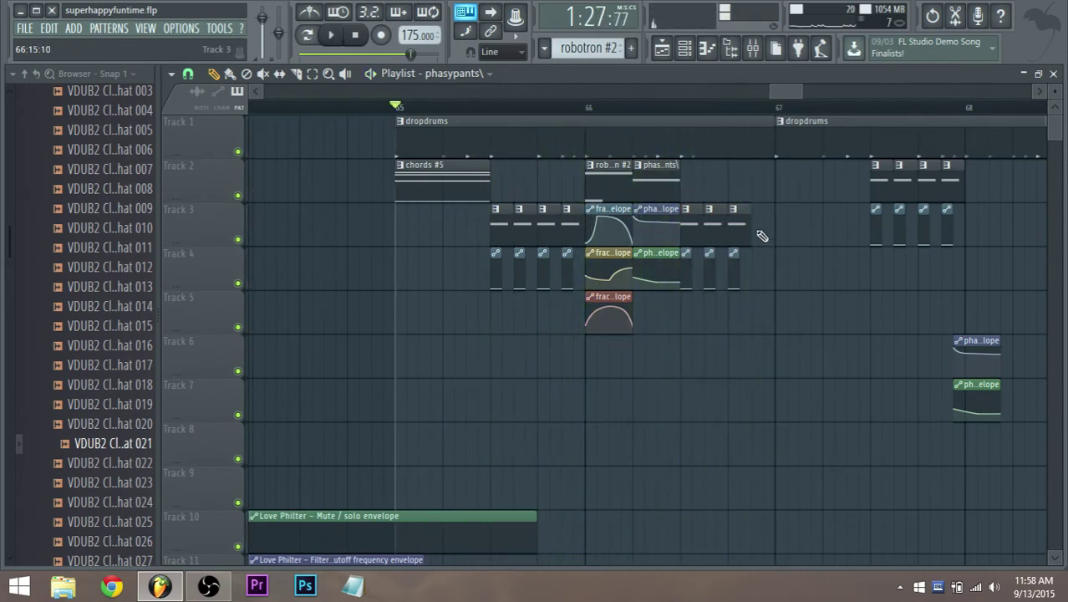
Step: Add a fourth metalthing clip on track 3 at 66:15:00 with a monsterstab Modulation X envelope clip beneath it
{"action": "left_click", "coordinate": [739, 231]}
{"action": "left_click", "coordinate": [759, 231]}
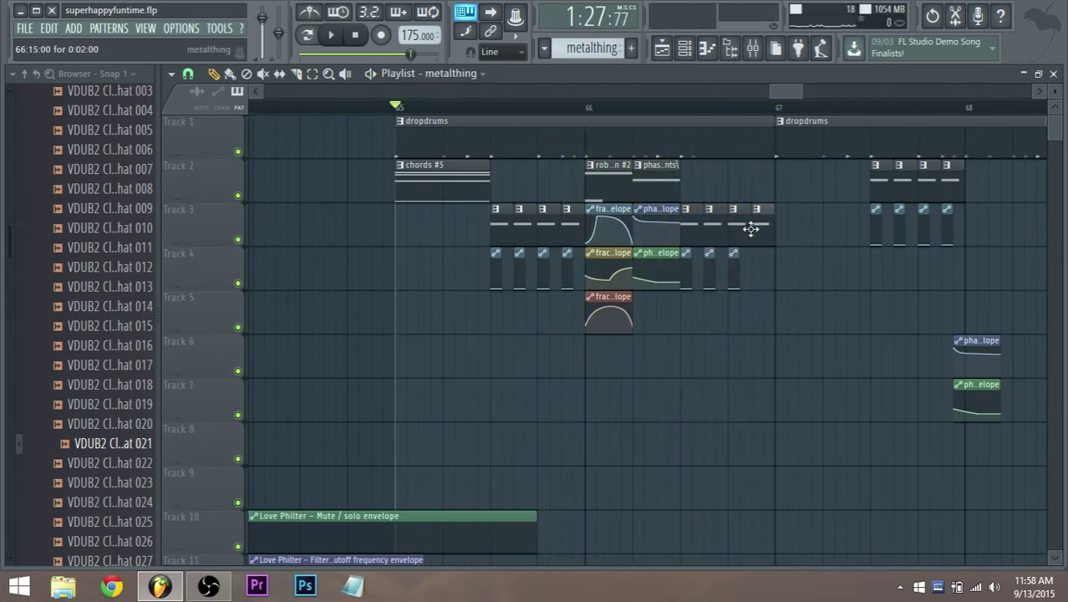
{"action": "left_click", "coordinate": [761, 276]}
{"action": "left_click_drag", "start_coordinate": [752, 278], "coordinate": [768, 257]}
{"action": "scroll", "coordinate": [757, 271], "scroll_direction": "up", "scroll_amount": 4}
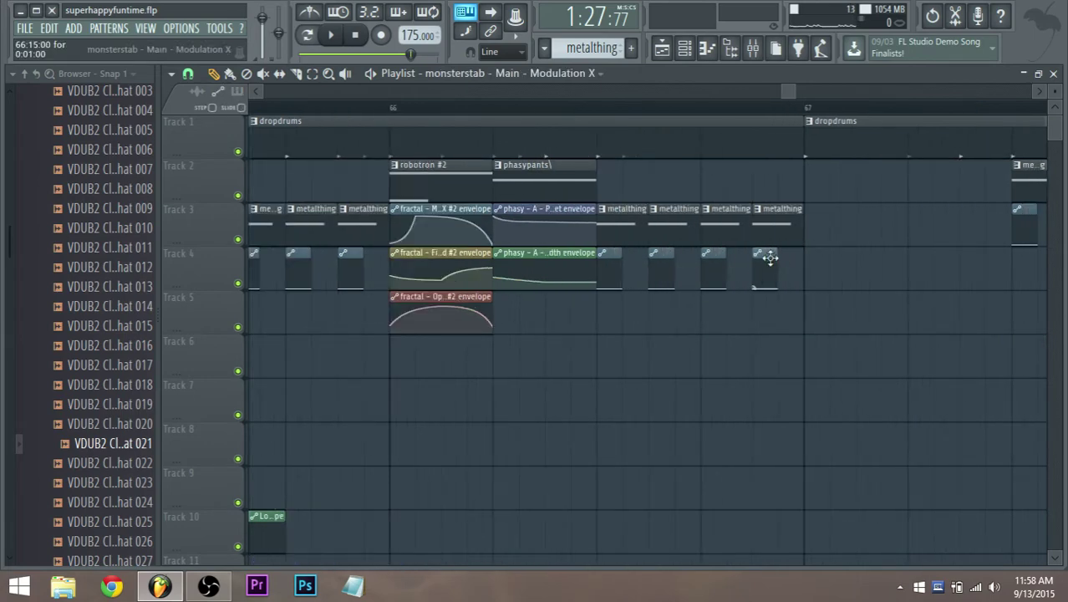
{"action": "scroll", "coordinate": [774, 260], "scroll_direction": "down", "scroll_amount": 4}
{"action": "left_click_drag", "start_coordinate": [784, 89], "coordinate": [791, 89]}
{"action": "scroll", "coordinate": [826, 223], "scroll_direction": "down", "scroll_amount": 3}
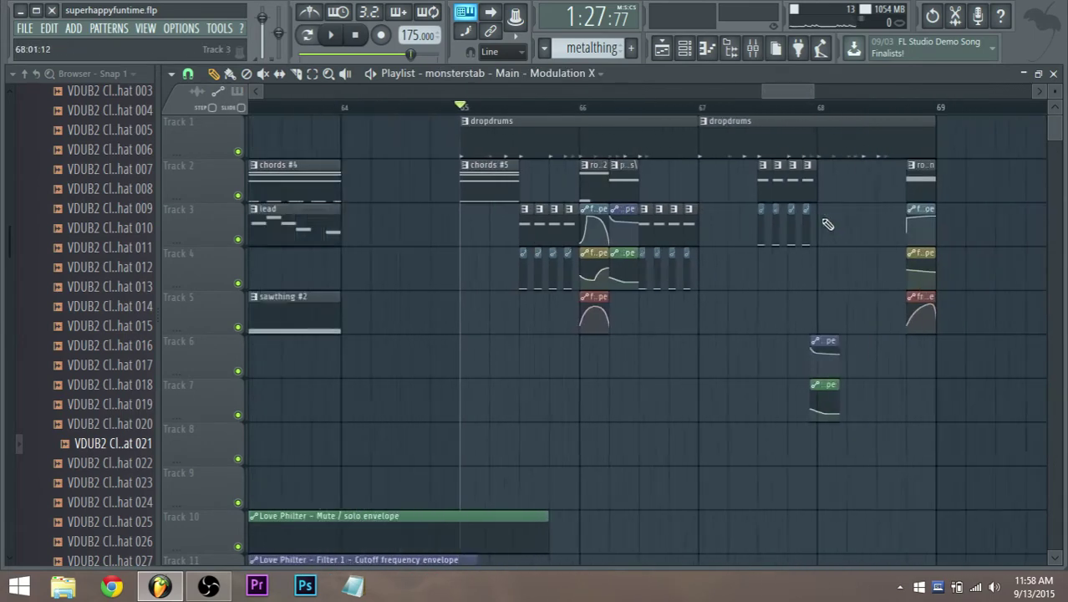
{"action": "scroll", "coordinate": [877, 253], "scroll_direction": "up", "scroll_amount": 3}
{"action": "left_click", "coordinate": [752, 48]}
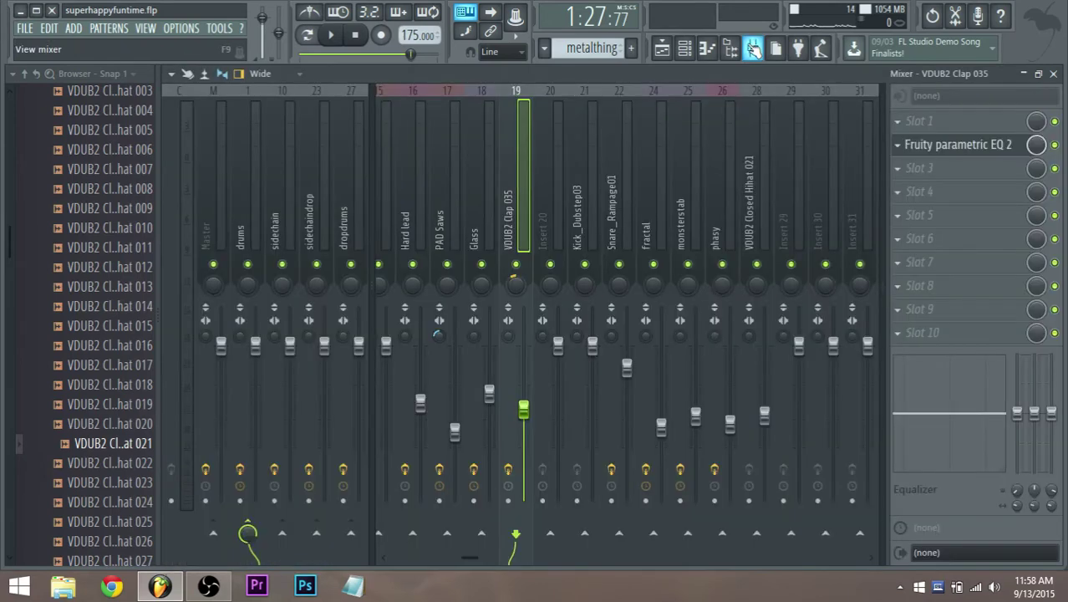
{"action": "left_click", "coordinate": [752, 48]}
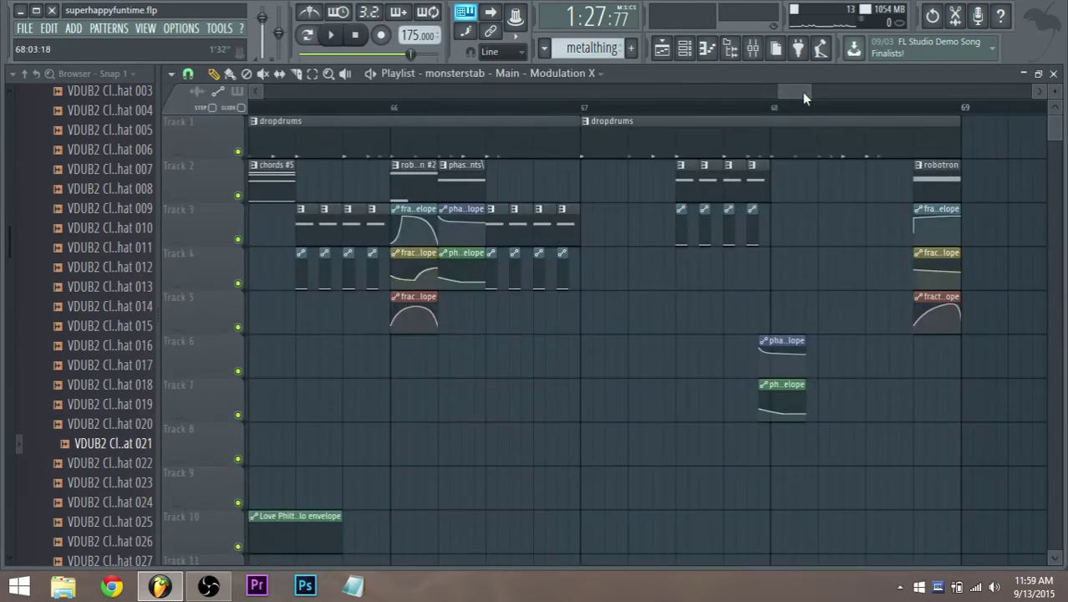
{"action": "scroll", "coordinate": [677, 281], "scroll_direction": "up", "scroll_amount": 1}
{"action": "scroll", "coordinate": [677, 281], "scroll_direction": "down", "scroll_amount": 1}
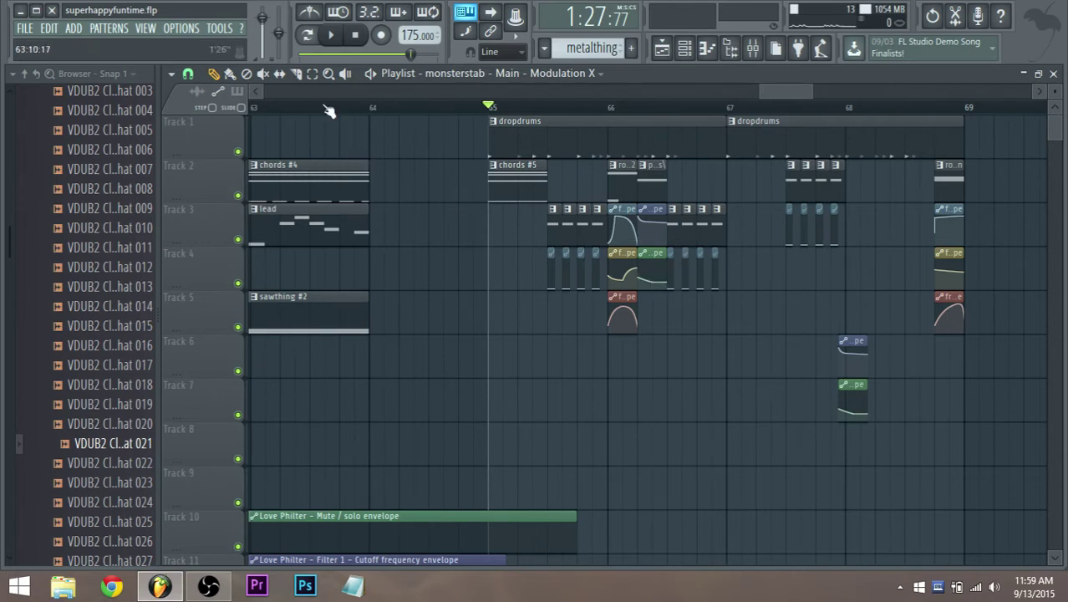
Step: Examine the installed audio devices in the audio settings, checking the screen recorder briefly, and close the settings
{"action": "left_click", "coordinate": [171, 30]}
{"action": "left_click", "coordinate": [187, 76]}
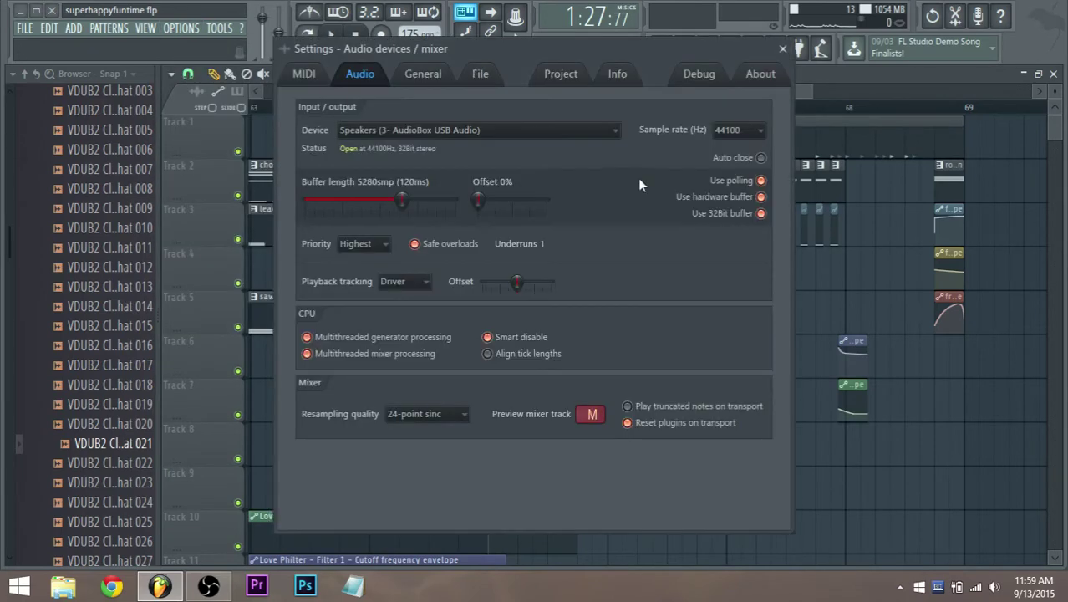
{"action": "left_click", "coordinate": [608, 131]}
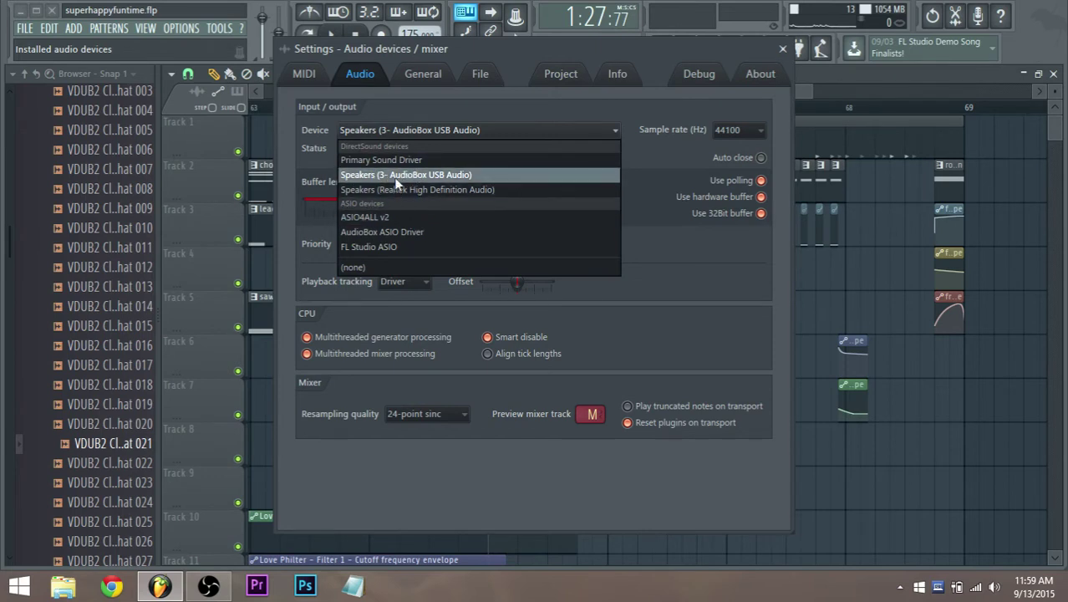
{"action": "left_click", "coordinate": [208, 587]}
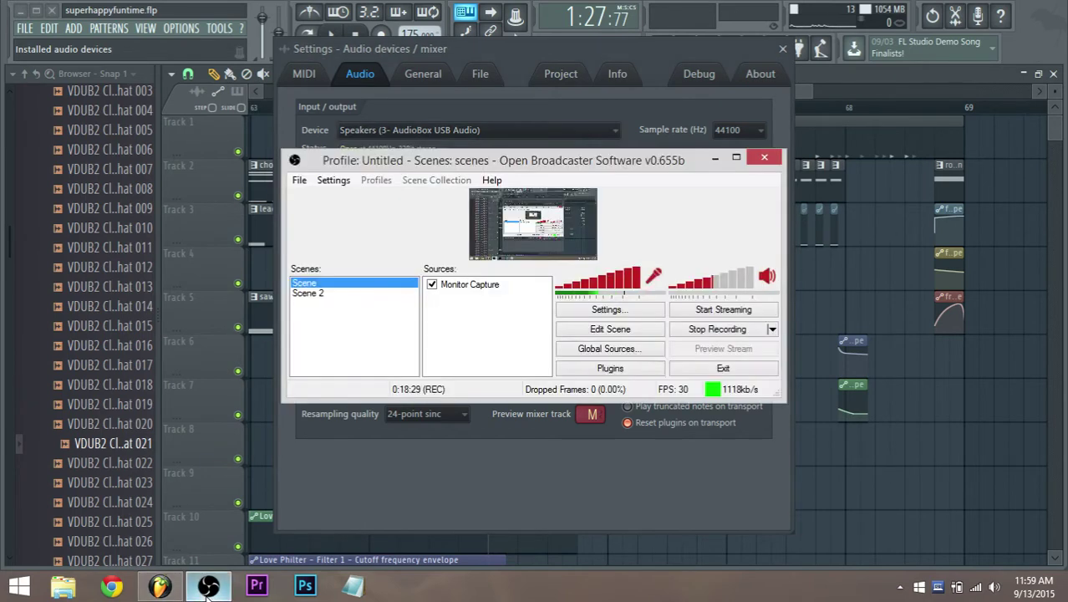
{"action": "left_click", "coordinate": [208, 588]}
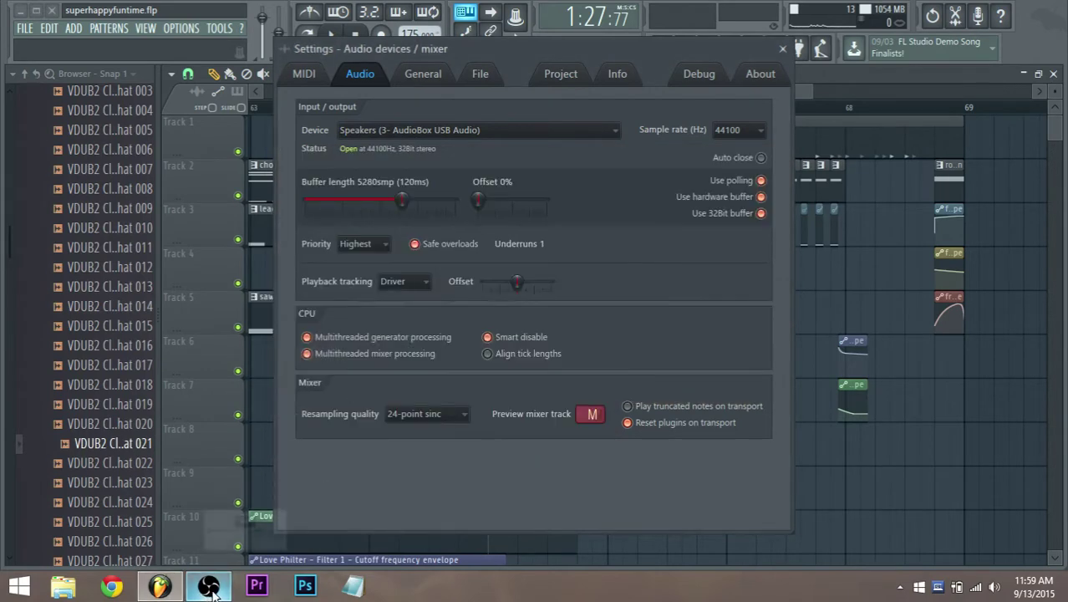
{"action": "left_click", "coordinate": [452, 131]}
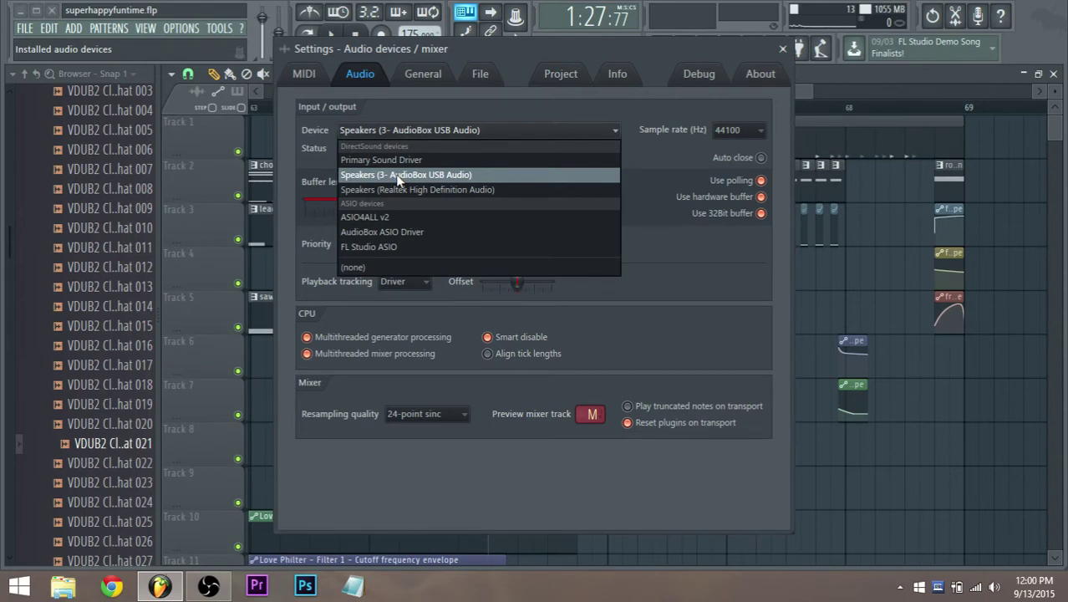
{"action": "left_click", "coordinate": [784, 50]}
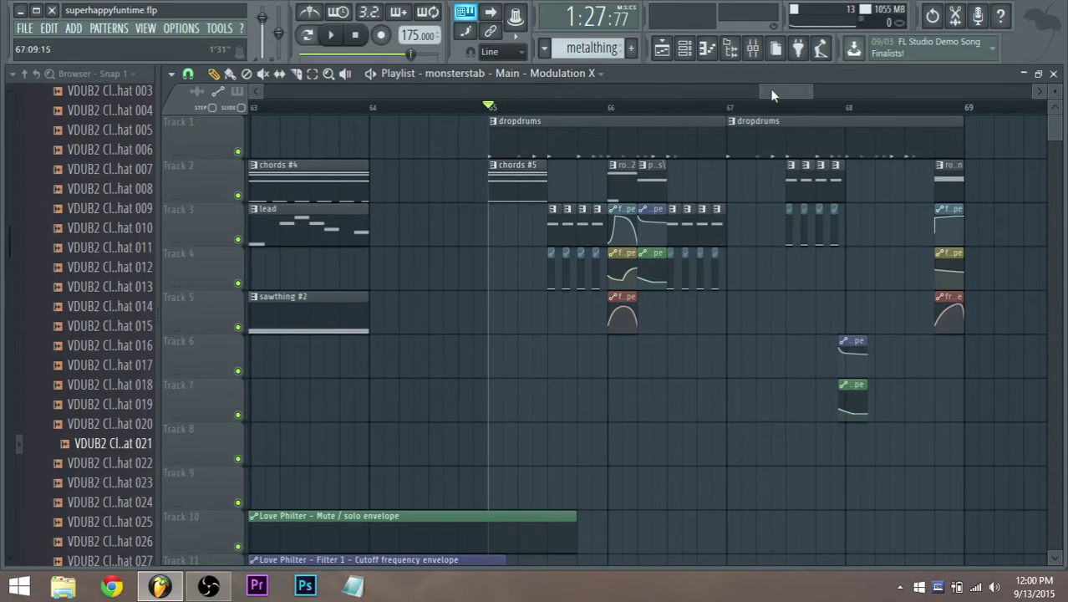
Step: Play the extended drop phrase from bar 65 and set the playback position to 65:09:00
{"action": "left_click_drag", "start_coordinate": [771, 92], "coordinate": [774, 92]}
{"action": "scroll", "coordinate": [881, 181], "scroll_direction": "down", "scroll_amount": 3}
{"action": "scroll", "coordinate": [883, 181], "scroll_direction": "up", "scroll_amount": 3}
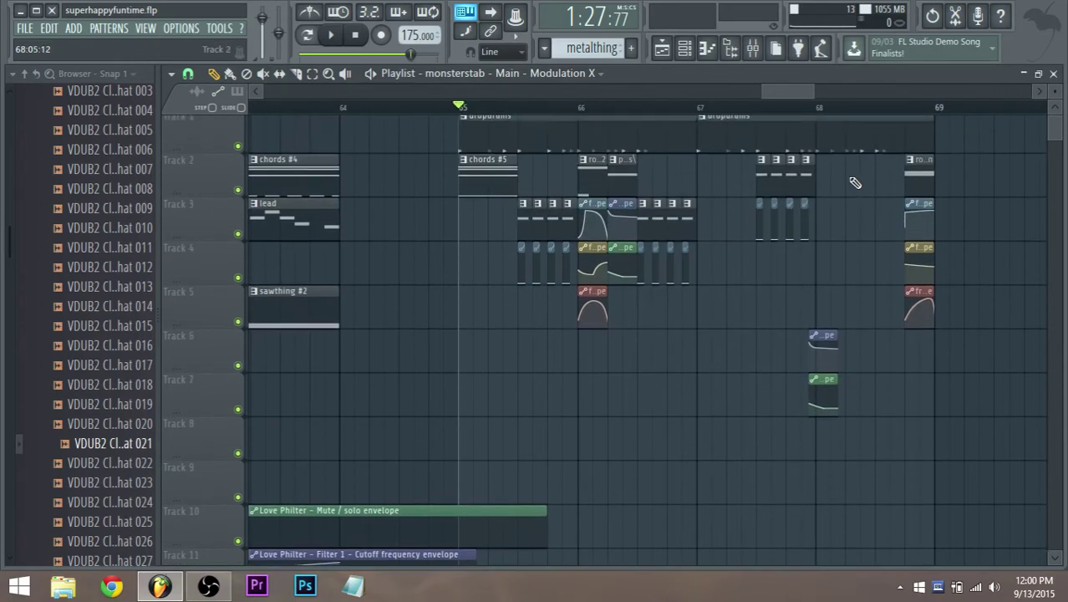
{"action": "key", "text": "space"}
{"action": "left_click_drag", "start_coordinate": [796, 98], "coordinate": [812, 98]}
{"action": "scroll", "coordinate": [755, 226], "scroll_direction": "up", "scroll_amount": 2}
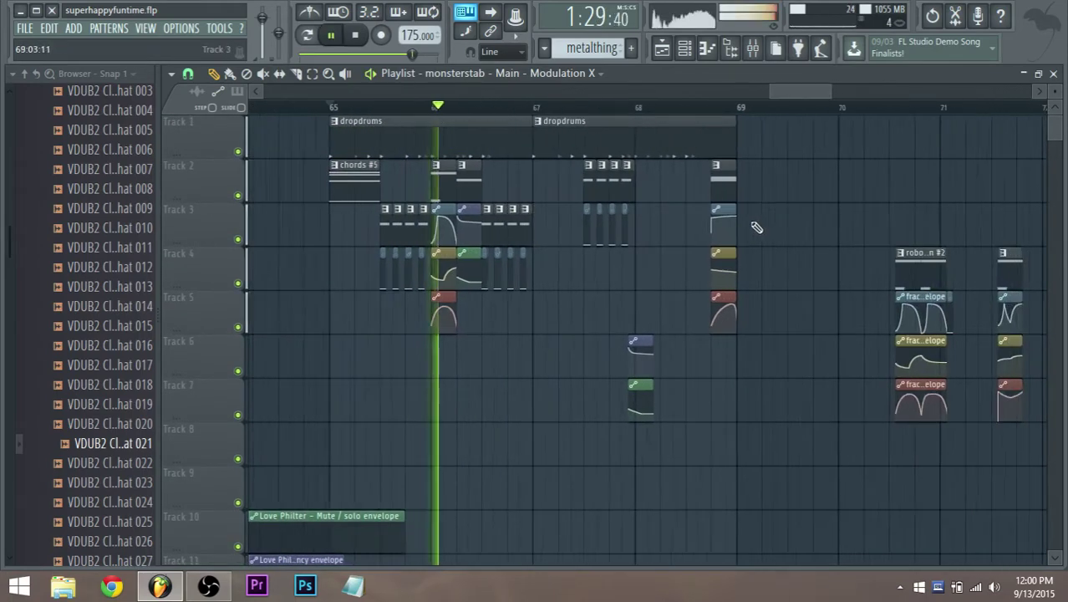
{"action": "key", "text": "space"}
{"action": "key", "text": "space"}
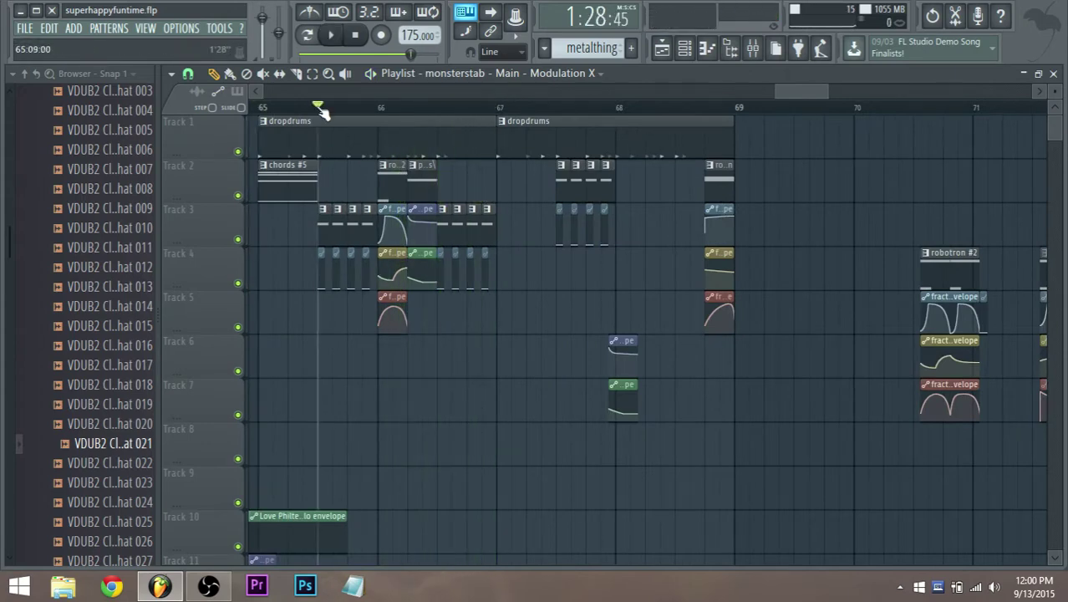
Step: Raise the monsterstab mixer track's volume to about -7.7 dB while auditioning the drop
{"action": "key", "text": "F9"}
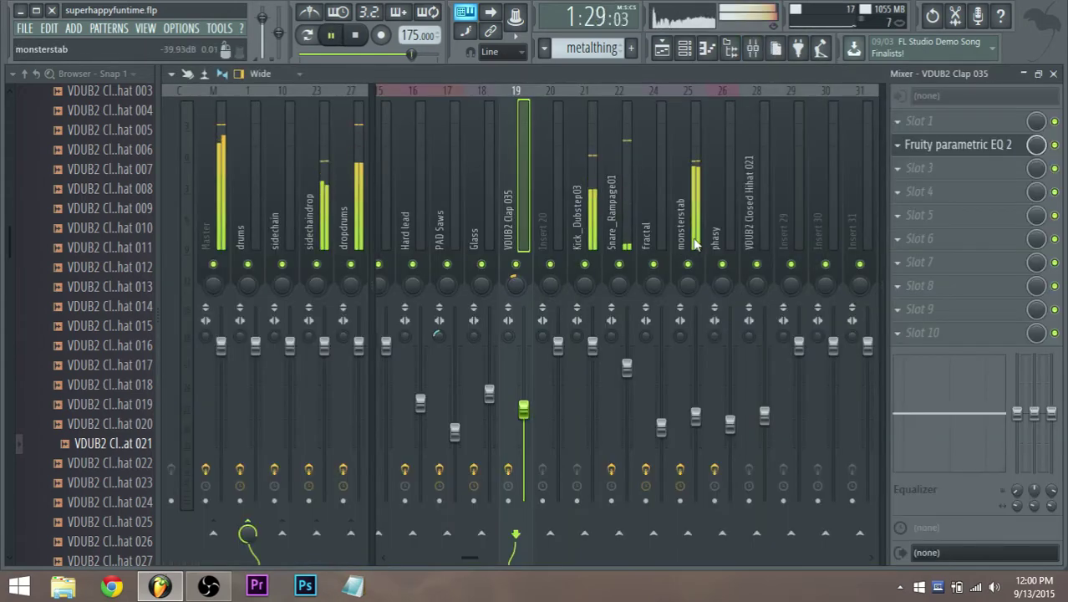
{"action": "left_click", "coordinate": [597, 227]}
{"action": "key", "text": "space"}
{"action": "left_click", "coordinate": [683, 242]}
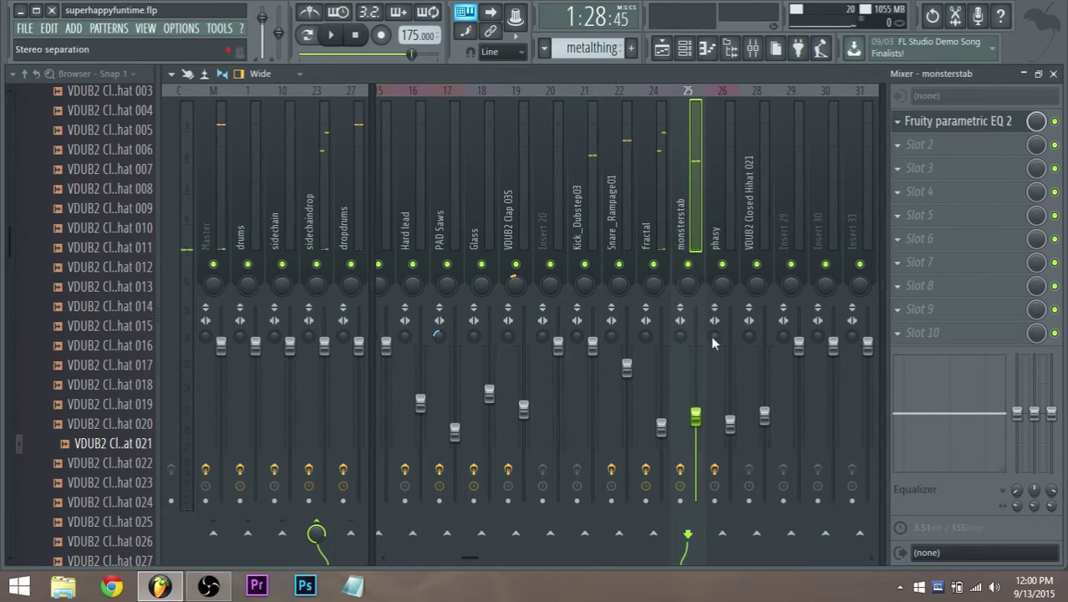
{"action": "key", "text": "space"}
{"action": "left_click_drag", "start_coordinate": [695, 416], "coordinate": [695, 390]}
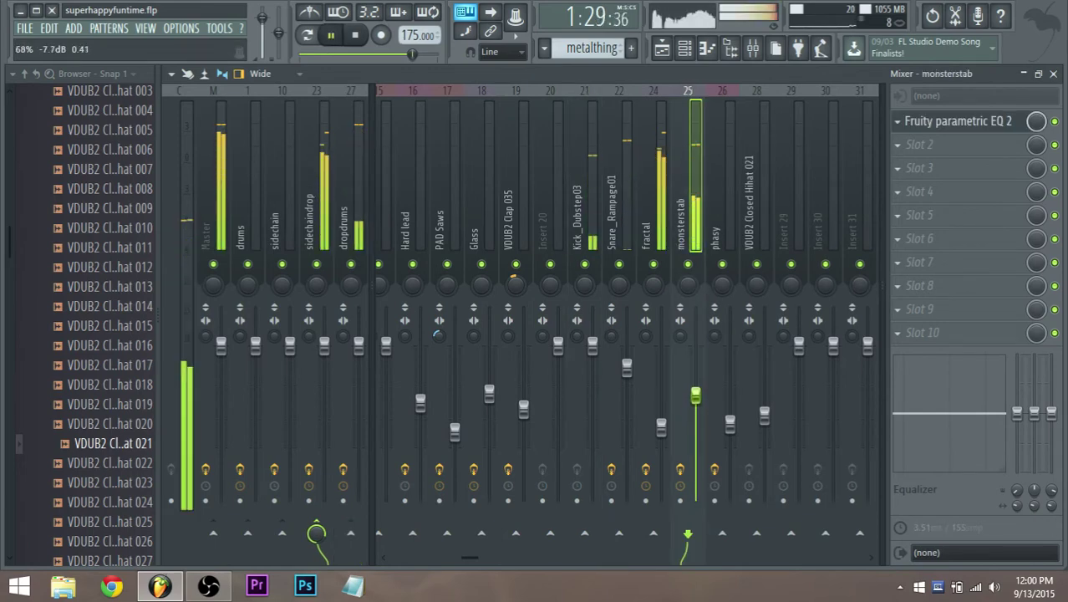
{"action": "key", "text": "space"}
Step: Reshape monsterstab's Fruity parametric EQ 2 by reducing the low boost and mid cut and raising the treble peak, band 6
{"action": "left_click", "coordinate": [932, 127]}
{"action": "key", "text": "space"}
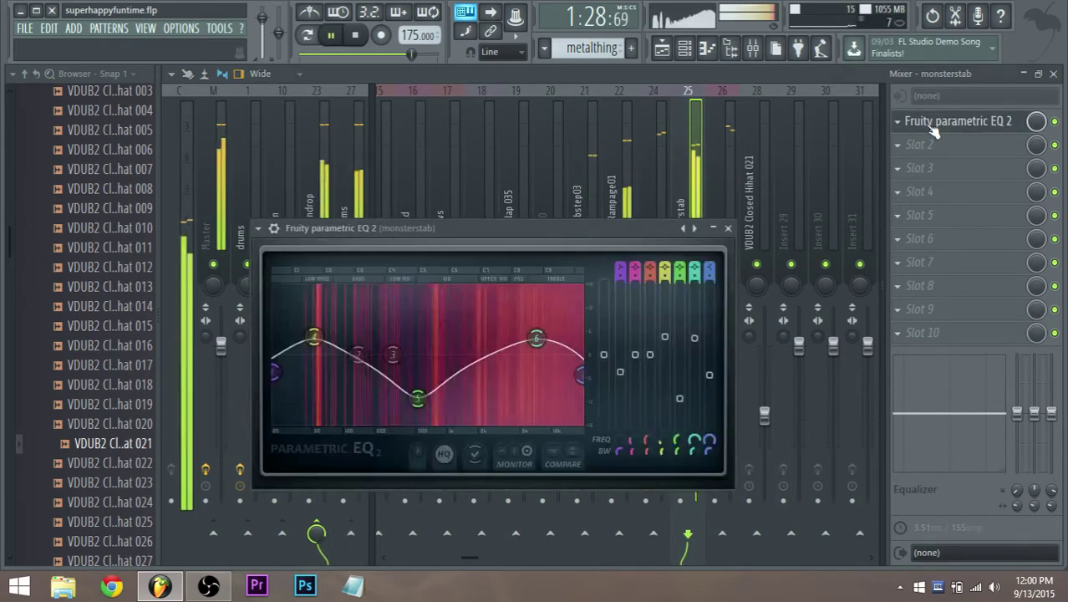
{"action": "mouse_move", "coordinate": [536, 338]}
{"action": "left_mouse_down"}
{"action": "mouse_move", "coordinate": [553, 313]}
{"action": "mouse_move", "coordinate": [532, 336]}
{"action": "left_mouse_up"}
{"action": "left_click_drag", "start_coordinate": [419, 400], "coordinate": [439, 386]}
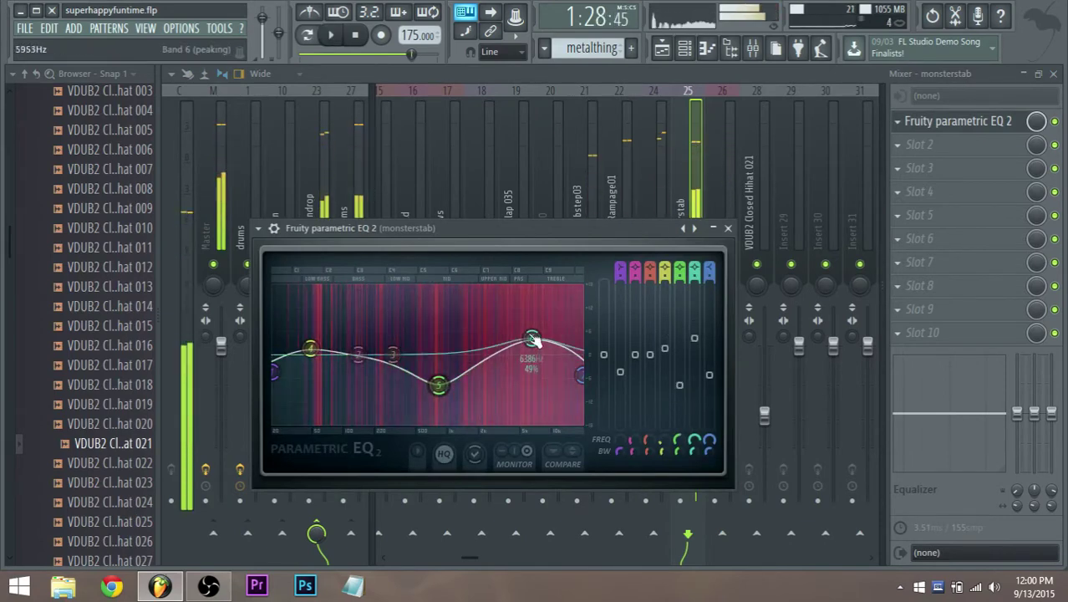
{"action": "left_click_drag", "start_coordinate": [534, 339], "coordinate": [556, 318]}
{"action": "key", "text": "space"}
Step: Lower the monsterstab track's volume slightly and play the playlist from bar 65
{"action": "left_click", "coordinate": [683, 214]}
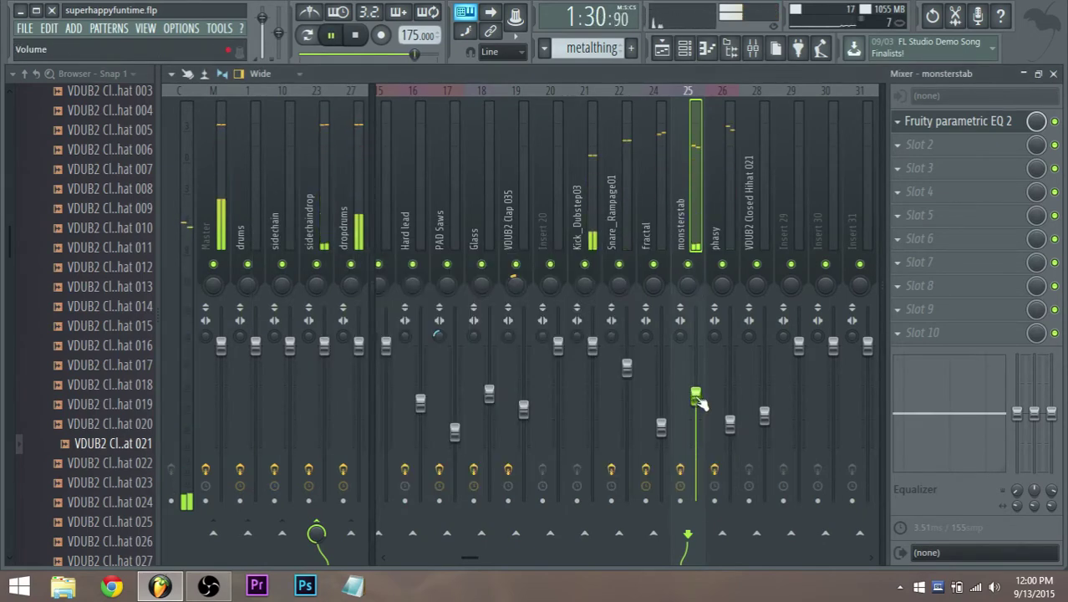
{"action": "mouse_move", "coordinate": [695, 395]}
{"action": "left_mouse_down"}
{"action": "mouse_move", "coordinate": [696, 386]}
{"action": "mouse_move", "coordinate": [695, 398]}
{"action": "left_mouse_up"}
{"action": "left_click", "coordinate": [662, 48]}
{"action": "key", "text": "space"}
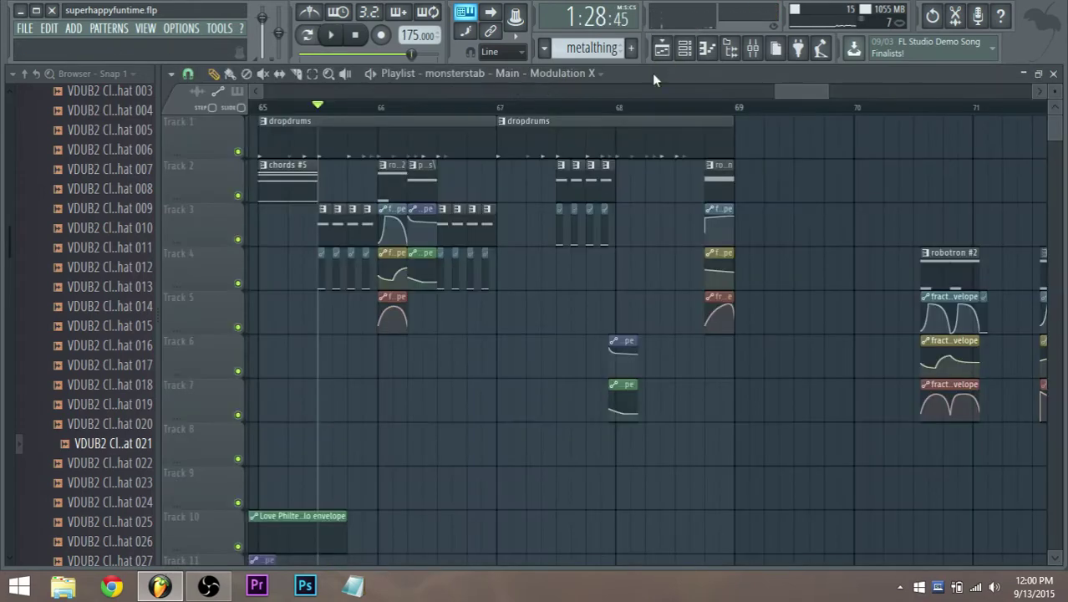
{"action": "left_click", "coordinate": [261, 108]}
{"action": "key", "text": "space"}
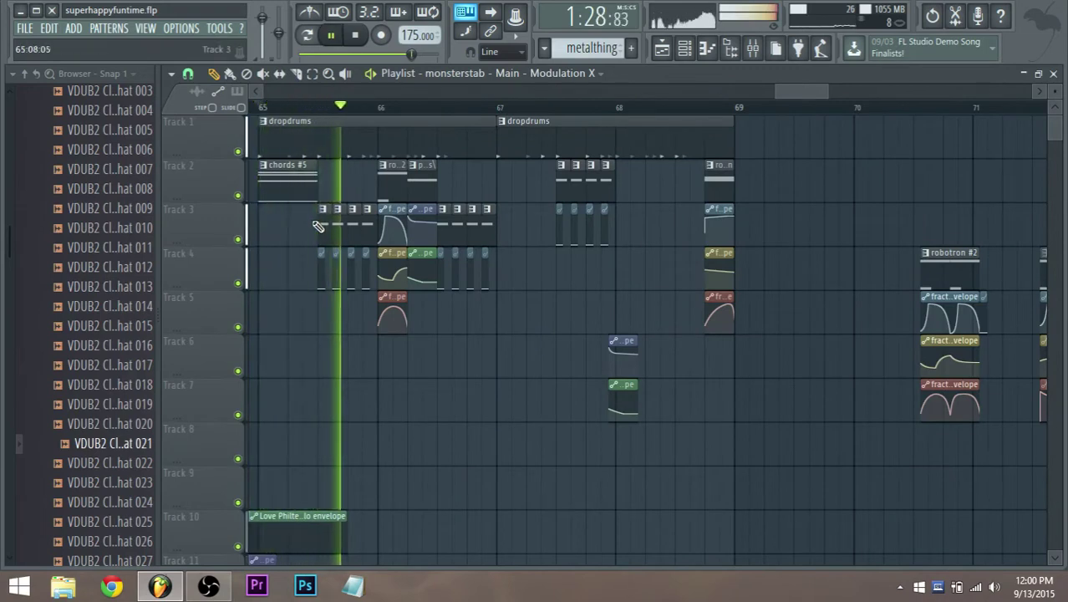
{"action": "left_click_drag", "start_coordinate": [807, 92], "coordinate": [805, 90]}
{"action": "key", "text": "space"}
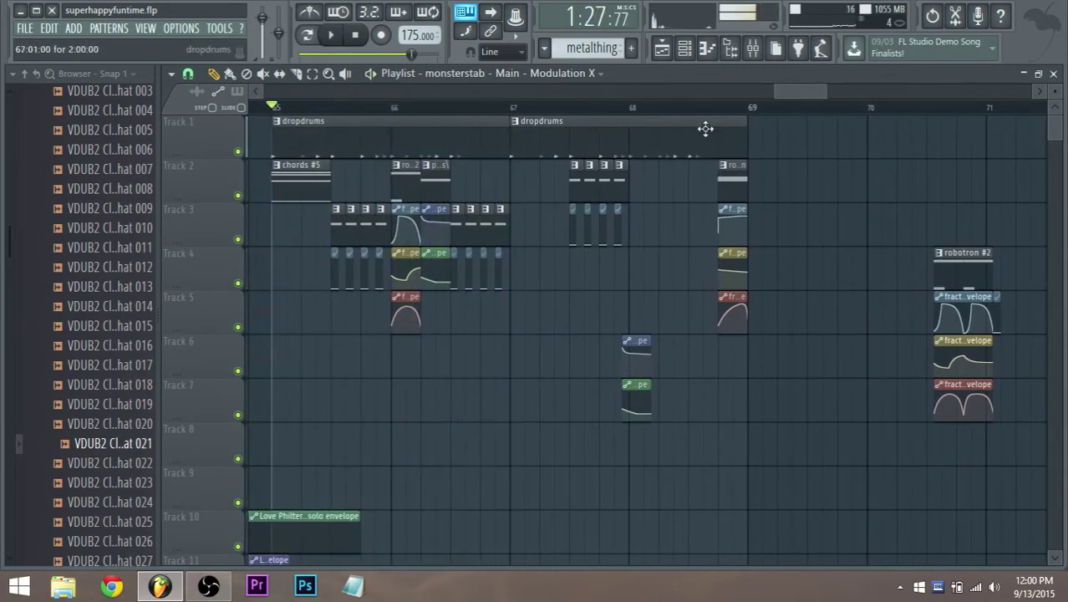
Step: Place a chords #5 clip on track 2 at 67:01:00 and play the drop
{"action": "left_click", "coordinate": [300, 194]}
{"action": "left_click", "coordinate": [507, 180]}
{"action": "key", "text": "space"}
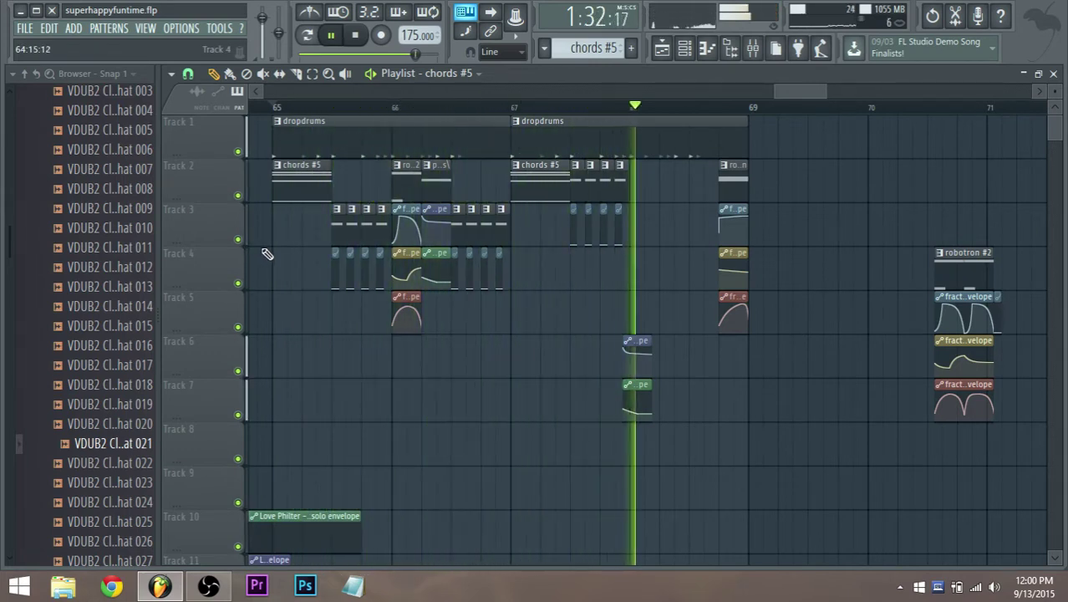
{"action": "key", "text": "space"}
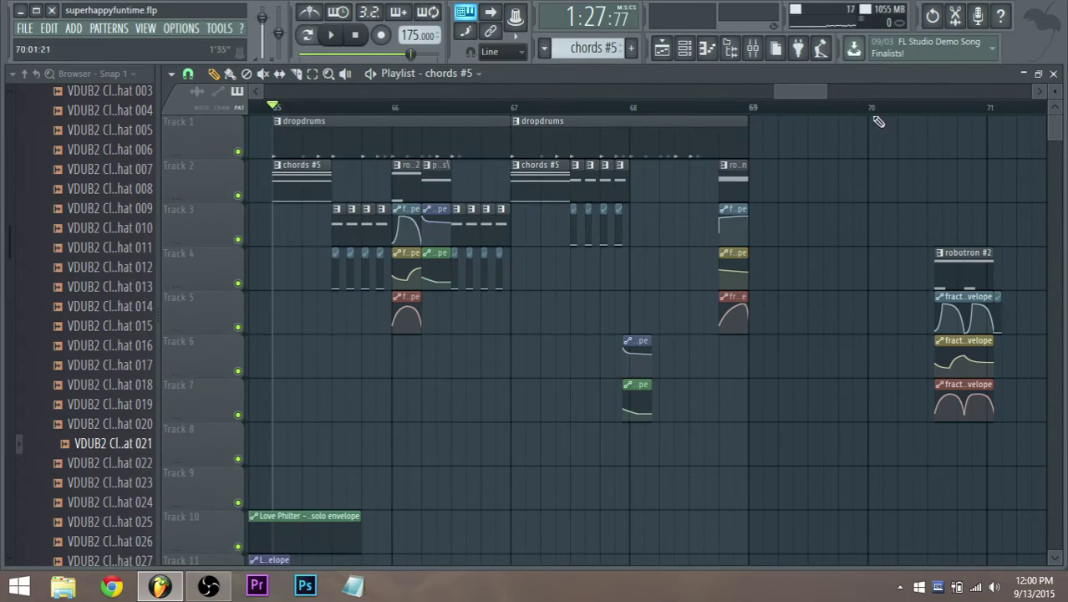
Step: Examine the arrangement leading into the drop and play the phrase from bar 65
{"action": "left_click_drag", "start_coordinate": [799, 88], "coordinate": [790, 90]}
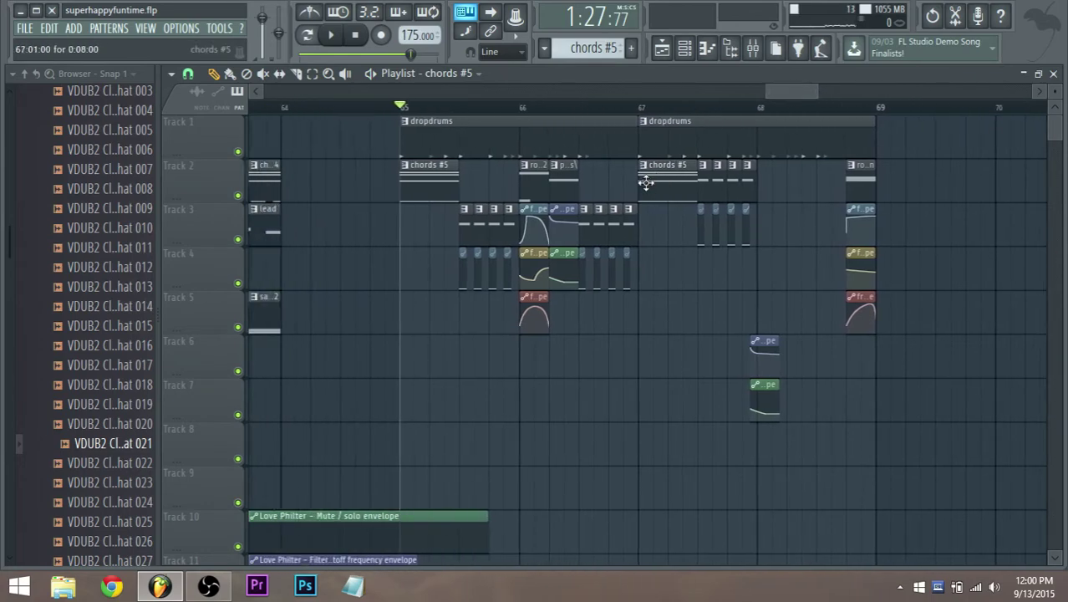
{"action": "scroll", "coordinate": [644, 180], "scroll_direction": "down", "scroll_amount": 2}
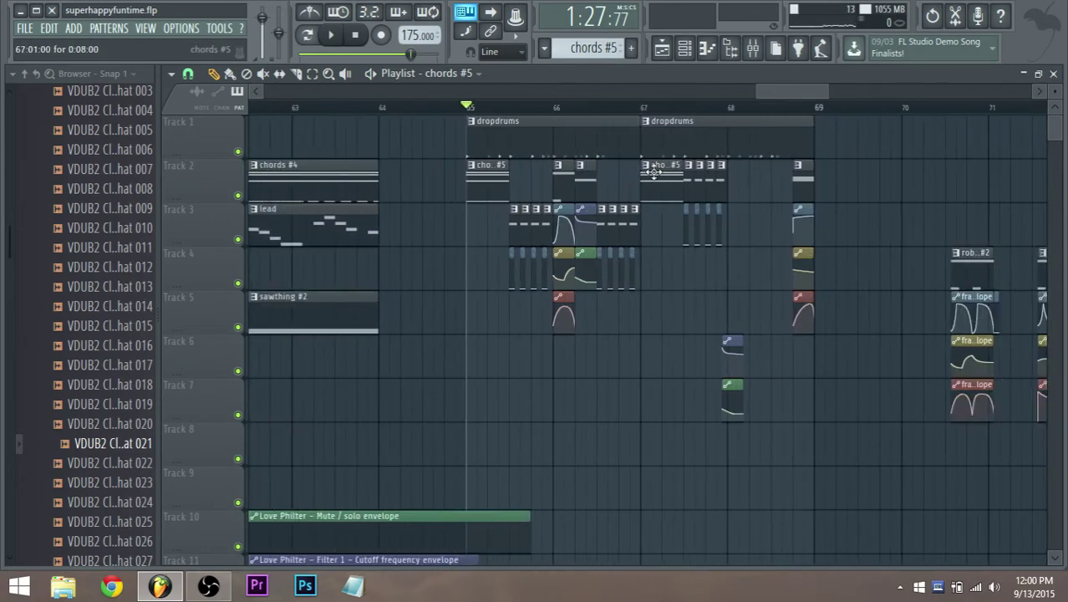
{"action": "scroll", "coordinate": [654, 172], "scroll_direction": "down", "scroll_amount": 2}
{"action": "scroll", "coordinate": [652, 171], "scroll_direction": "down", "scroll_amount": 4}
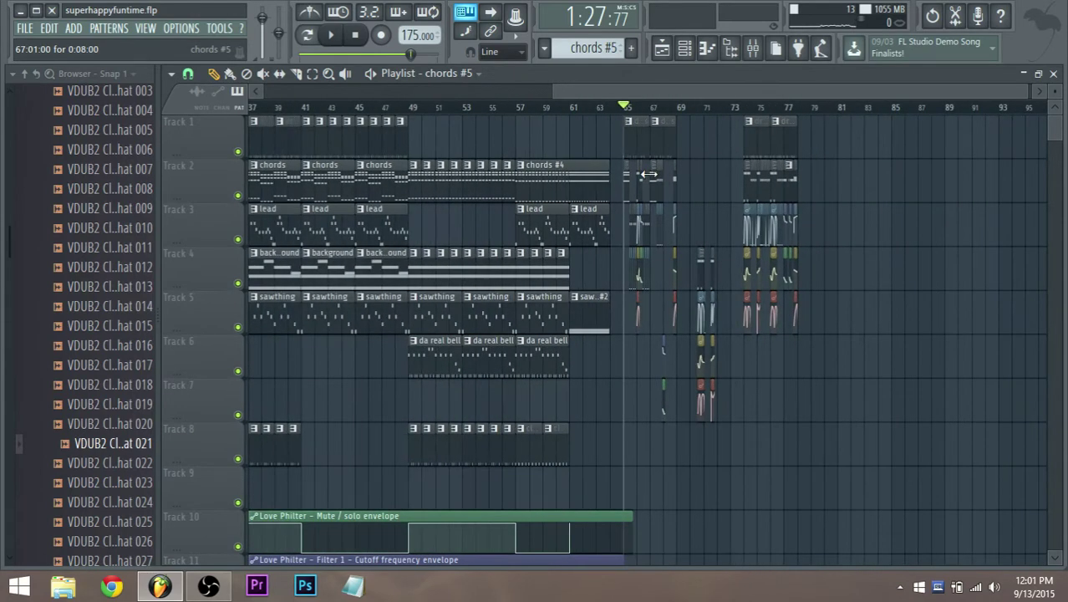
{"action": "scroll", "coordinate": [616, 190], "scroll_direction": "up", "scroll_amount": 6}
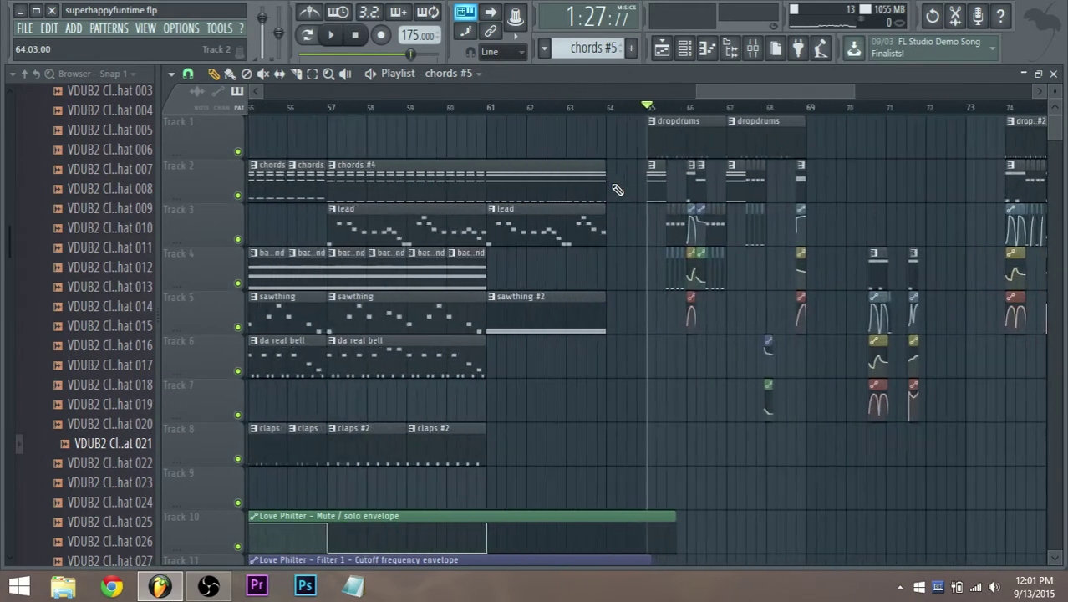
{"action": "key", "text": "space"}
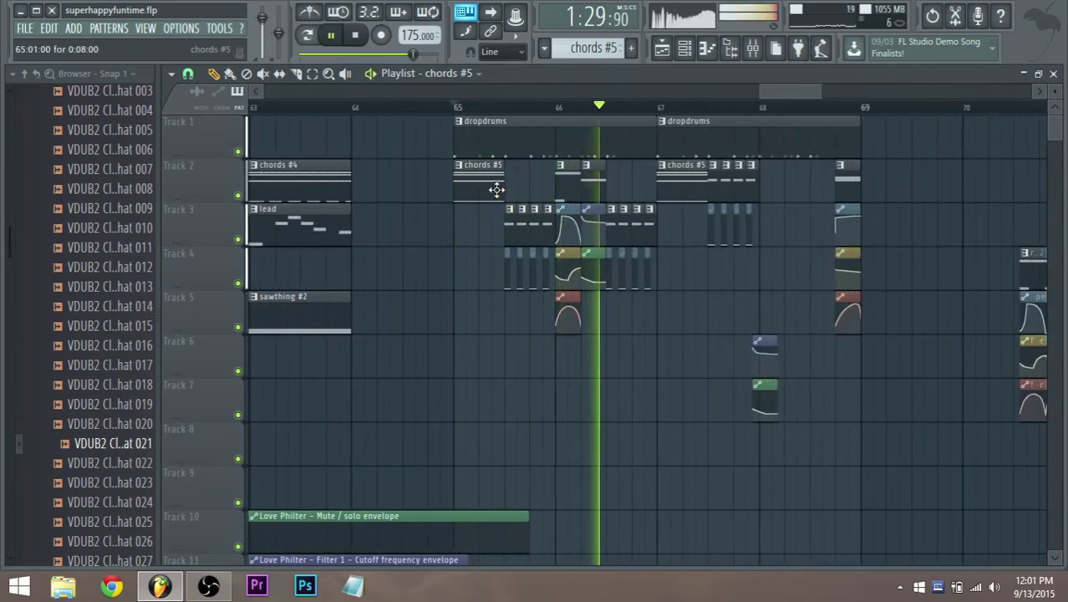
{"action": "key", "text": "space"}
{"action": "scroll", "coordinate": [590, 184], "scroll_direction": "up", "scroll_amount": 1}
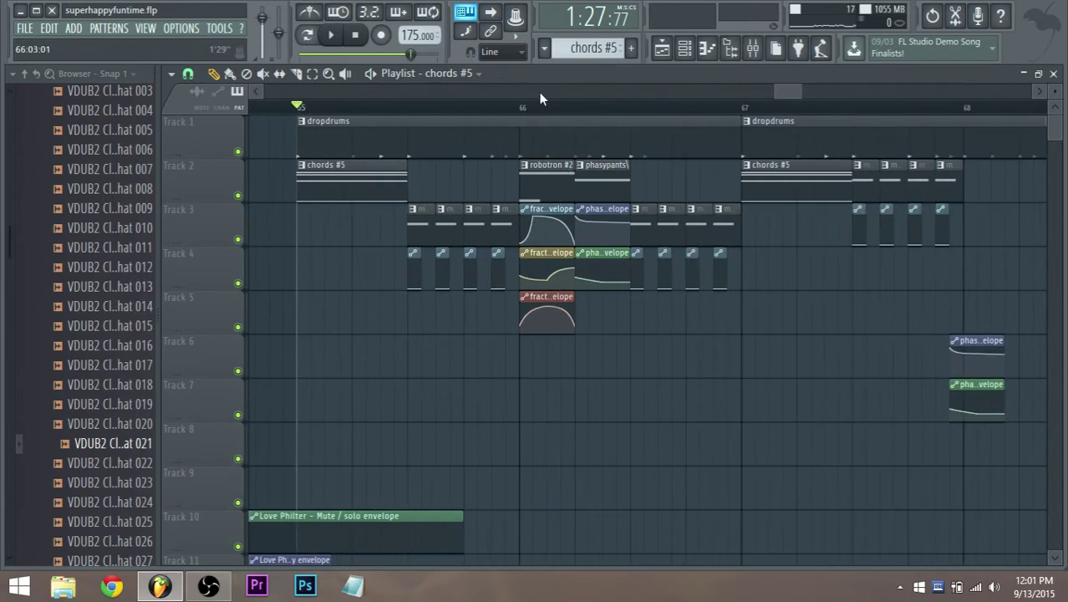
Step: Replay from bar 66, reshaping the fractal LFO speed #2 envelope to rise from low and flattening the Operator 3 Volume #2 envelope near the bottom
{"action": "left_click", "coordinate": [527, 111]}
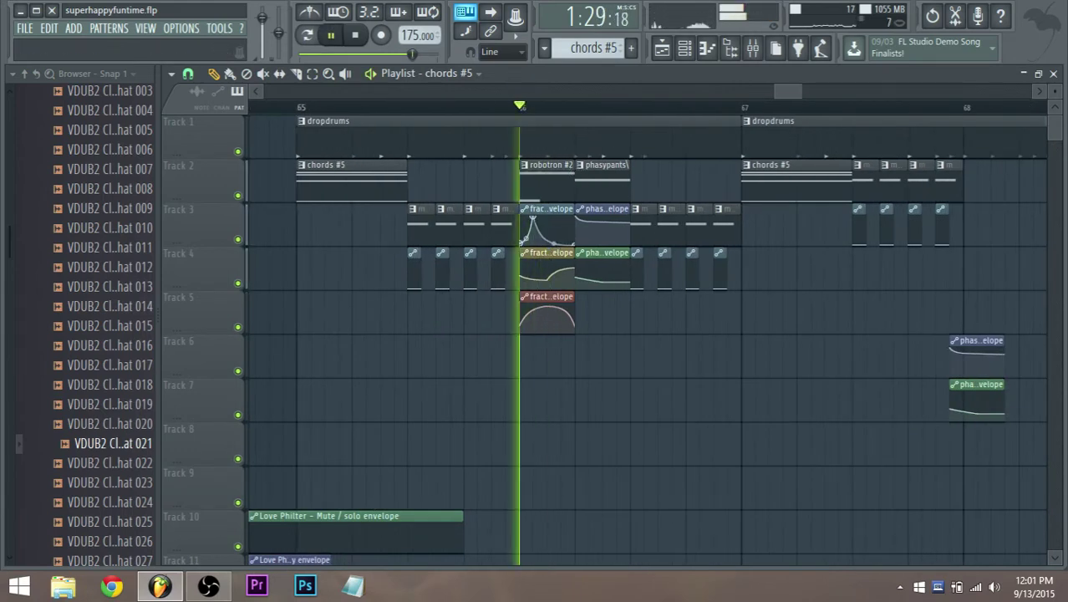
{"action": "key", "text": "space"}
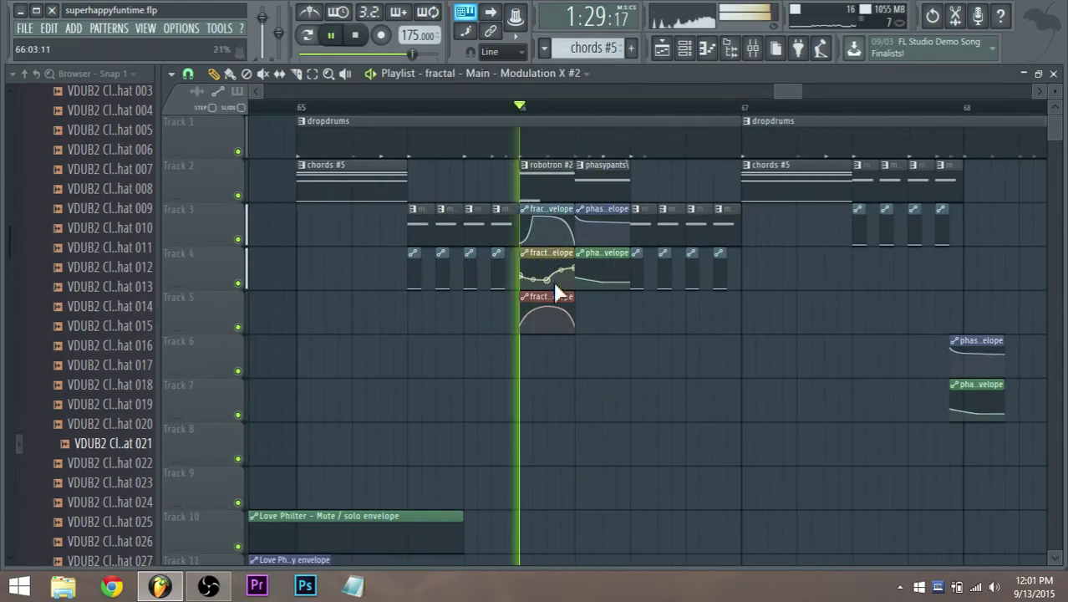
{"action": "left_click_drag", "start_coordinate": [547, 280], "coordinate": [547, 326]}
{"action": "key", "text": "space"}
{"action": "key", "text": "space"}
{"action": "key", "text": "space"}
{"action": "key", "text": "space"}
{"action": "key", "text": "space"}
{"action": "key", "text": "space"}
{"action": "key", "text": "space"}
{"action": "key", "text": "space"}
{"action": "key", "text": "space"}
{"action": "key", "text": "space"}
{"action": "key", "text": "space"}
{"action": "key", "text": "space"}
{"action": "key", "text": "space"}
{"action": "key", "text": "space"}
{"action": "key", "text": "space"}
{"action": "key", "text": "space"}
{"action": "key", "text": "space"}
{"action": "key", "text": "space"}
{"action": "key", "text": "space"}
{"action": "key", "text": "space"}
{"action": "key", "text": "space"}
{"action": "key", "text": "space"}
{"action": "key", "text": "space"}
{"action": "key", "text": "space"}
{"action": "key", "text": "space"}
{"action": "key", "text": "space"}
{"action": "key", "text": "space"}
{"action": "key", "text": "space"}
{"action": "key", "text": "space"}
{"action": "key", "text": "space"}
{"action": "key", "text": "space"}
{"action": "key", "text": "space"}
{"action": "key", "text": "space"}
{"action": "key", "text": "space"}
{"action": "key", "text": "space"}
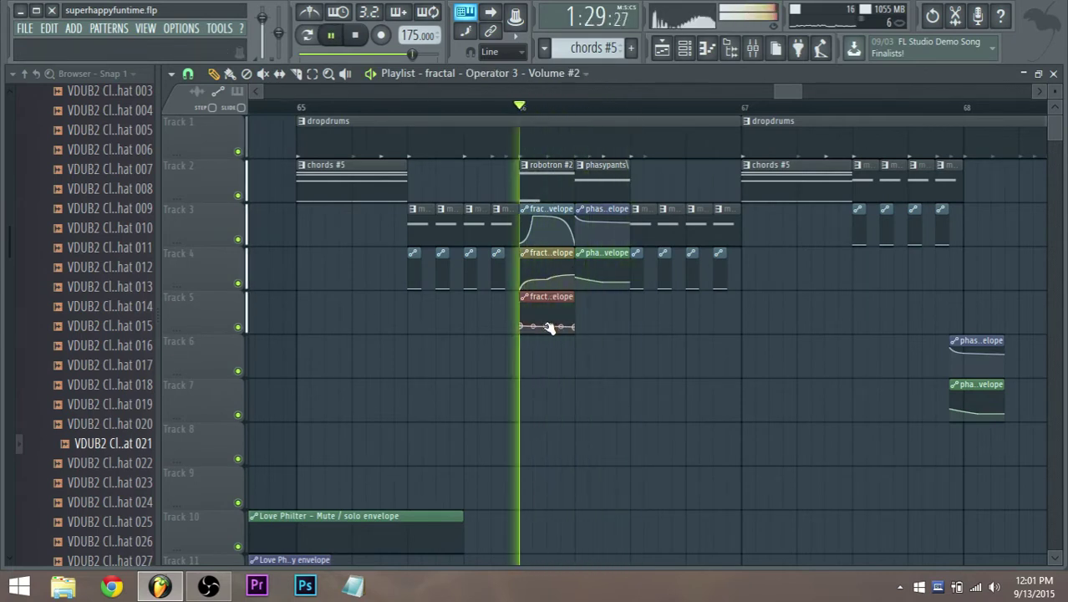
Step: Reshape the fractal Operator 3 Volume #2 envelope at bar 66 into a U-shaped dip, auditioning the result repeatedly
{"action": "key", "text": "space"}
{"action": "key", "text": "space"}
{"action": "key", "text": "space"}
{"action": "key", "text": "space"}
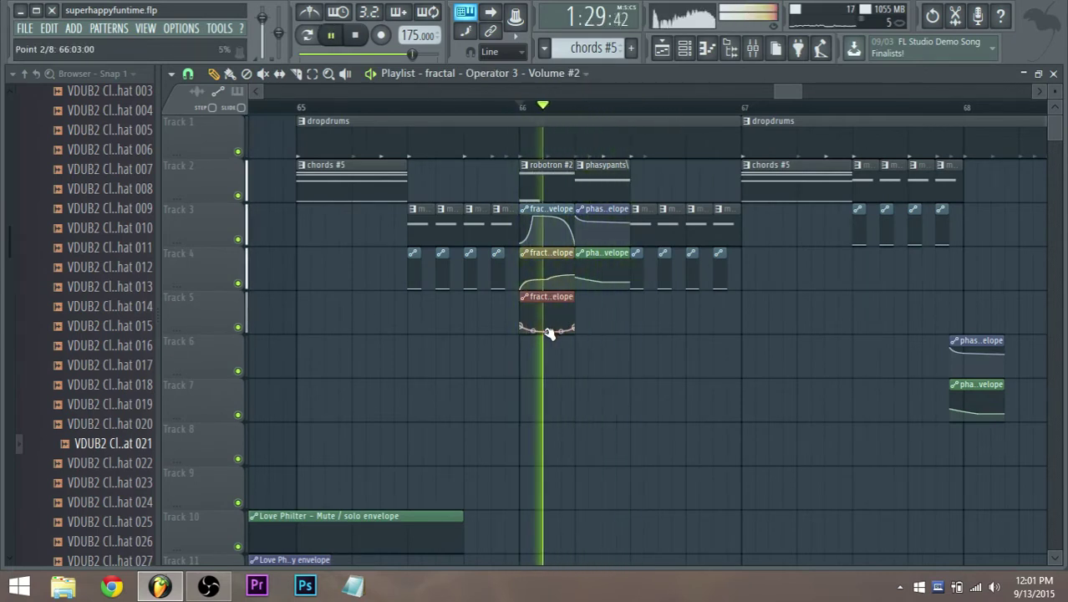
{"action": "key", "text": "space"}
{"action": "key", "text": "space"}
{"action": "key", "text": "space"}
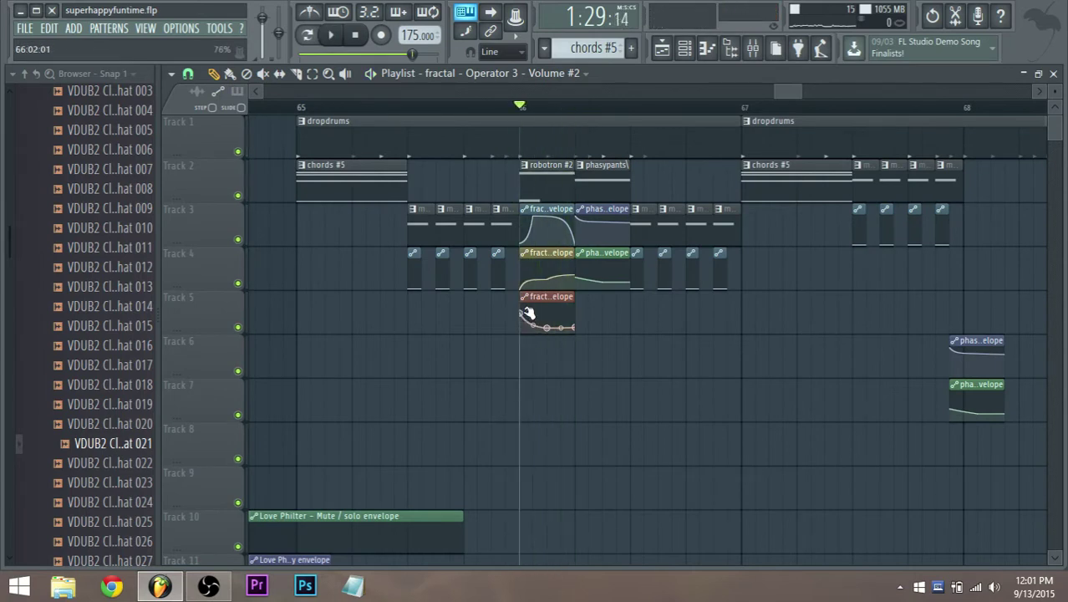
{"action": "key", "text": "space"}
{"action": "left_click_drag", "start_coordinate": [547, 328], "coordinate": [573, 319]}
{"action": "key", "text": "space"}
{"action": "key", "text": "space"}
{"action": "left_click_drag", "start_coordinate": [561, 324], "coordinate": [560, 329]}
{"action": "key", "text": "space"}
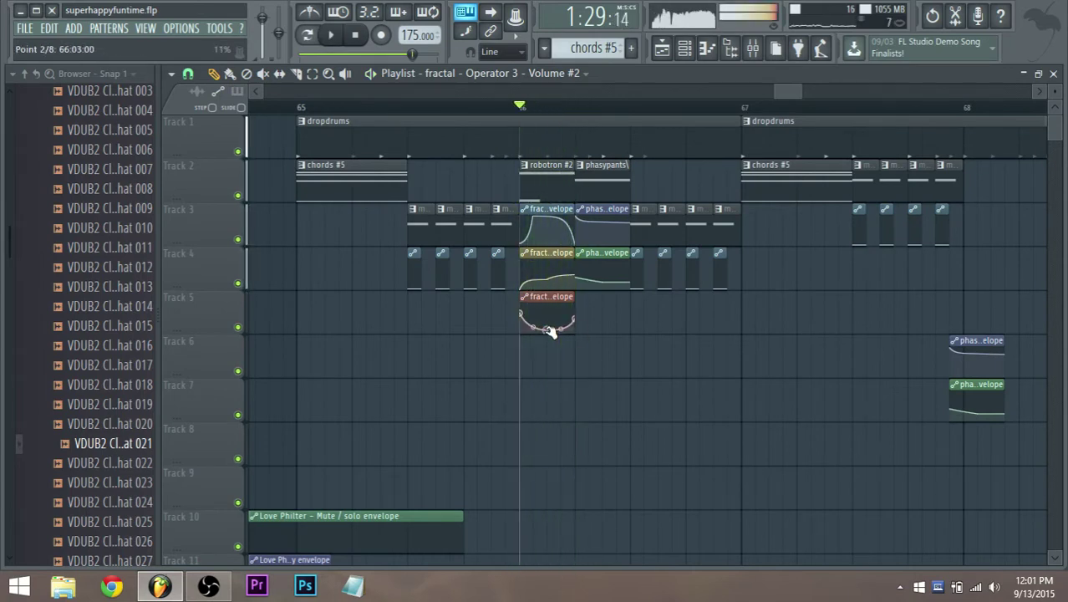
{"action": "key", "text": "space"}
{"action": "key", "text": "space"}
Step: Play the drop from bar 65 and delete the two stray phasypants envelope clips on tracks 6 and 7 around bar 68
{"action": "left_click", "coordinate": [299, 109]}
{"action": "key", "text": "space"}
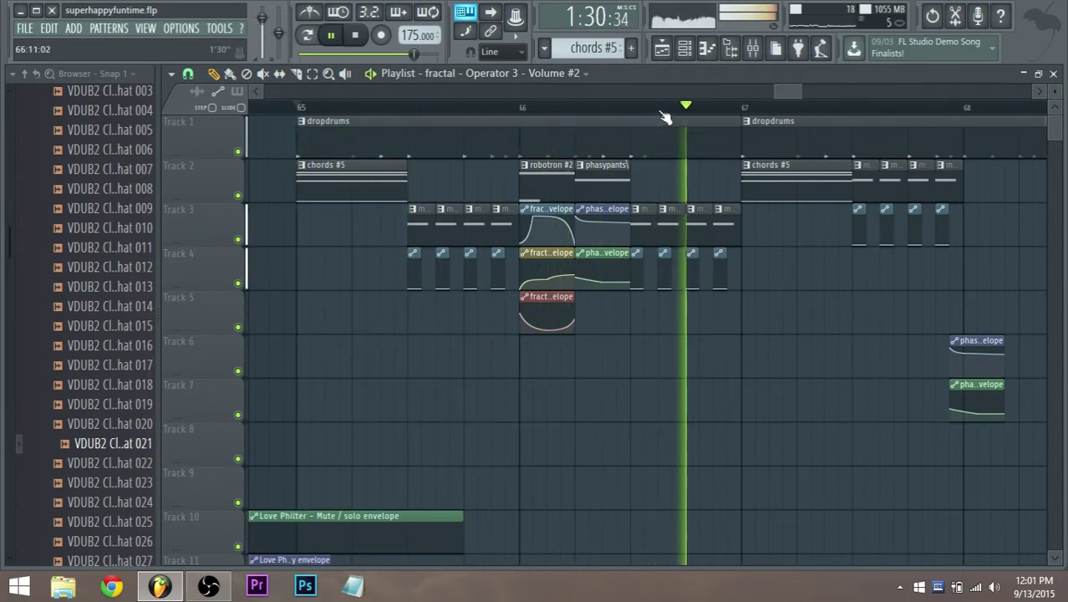
{"action": "left_click_drag", "start_coordinate": [788, 90], "coordinate": [813, 184]}
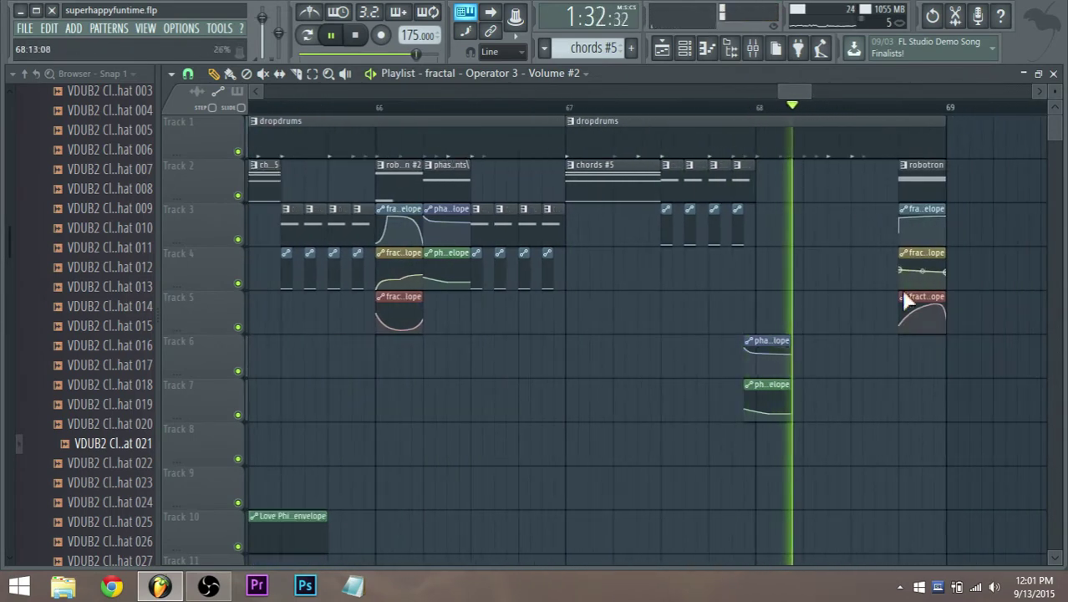
{"action": "key", "text": "space"}
{"action": "key", "text": "Delete"}
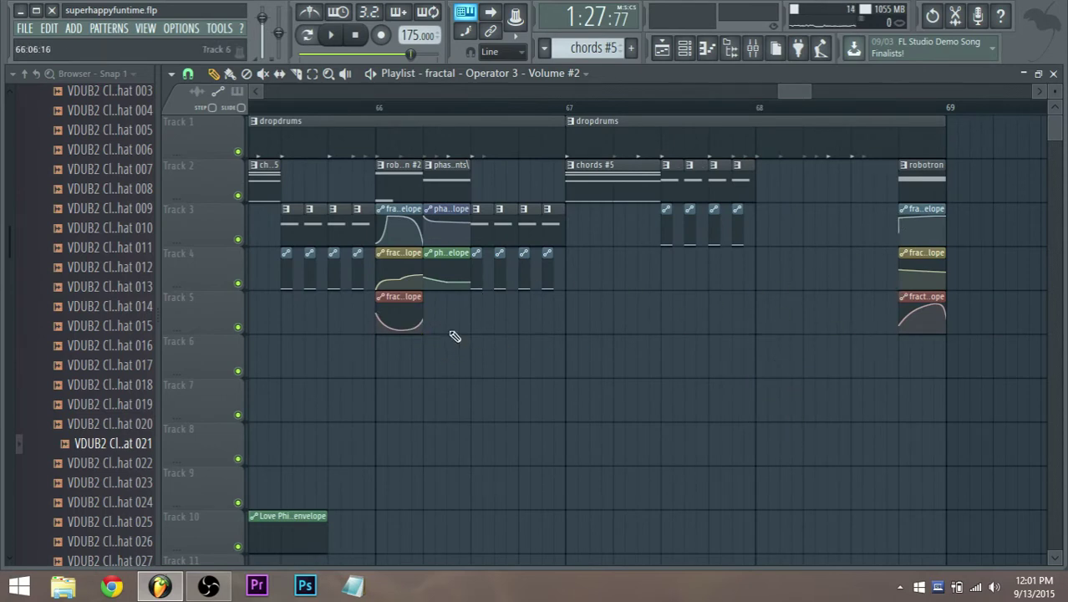
Step: Copy the robotron #2 clip and its three fractal envelope clips from bar 66 to 68:01:00
{"action": "left_click_drag", "start_coordinate": [392, 374], "coordinate": [791, 208]}
{"action": "scroll", "coordinate": [832, 235], "scroll_direction": "up", "scroll_amount": 1}
{"action": "left_click_drag", "start_coordinate": [792, 313], "coordinate": [773, 182]}
{"action": "scroll", "coordinate": [862, 280], "scroll_direction": "up", "scroll_amount": 1}
{"action": "left_click", "coordinate": [864, 281], "text": "ctrl"}
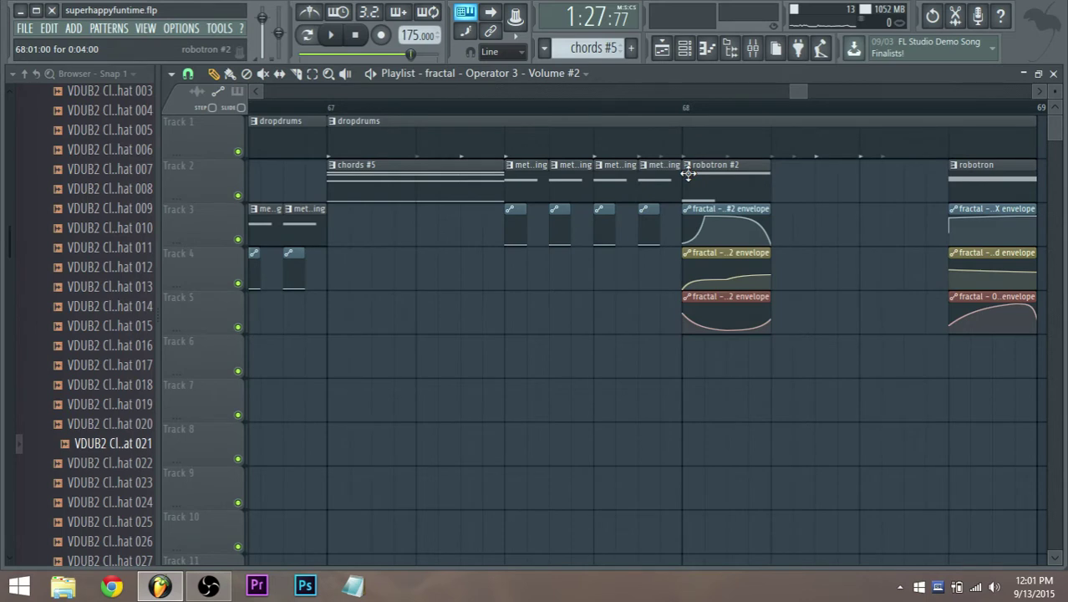
Step: Check the notes of the robotron #2 clip at bar 68 and make that clip unique
{"action": "left_click_drag", "start_coordinate": [796, 96], "coordinate": [799, 95]}
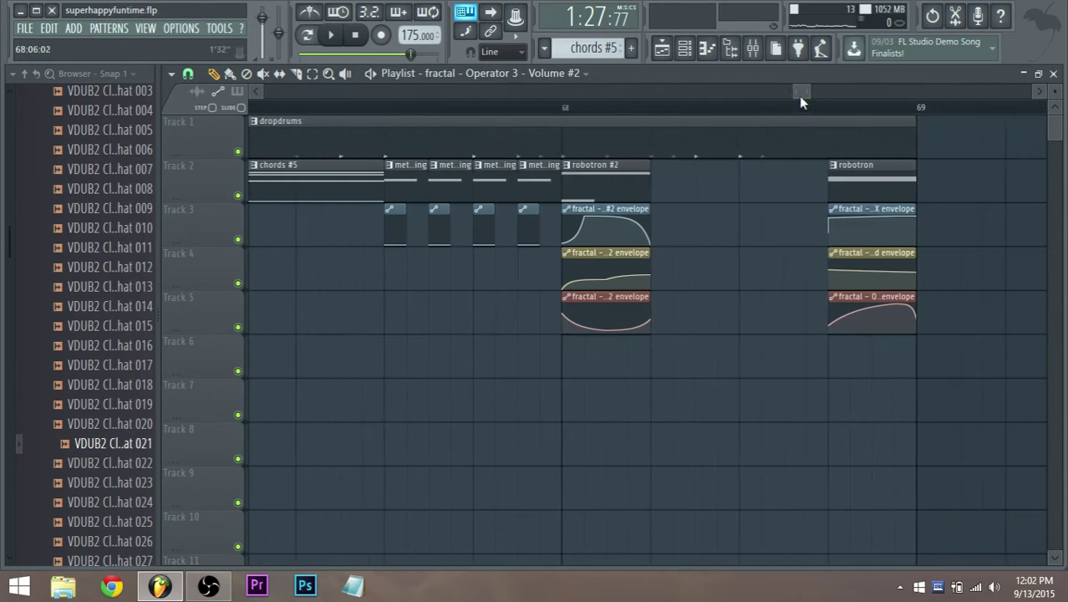
{"action": "right_click", "coordinate": [556, 170]}
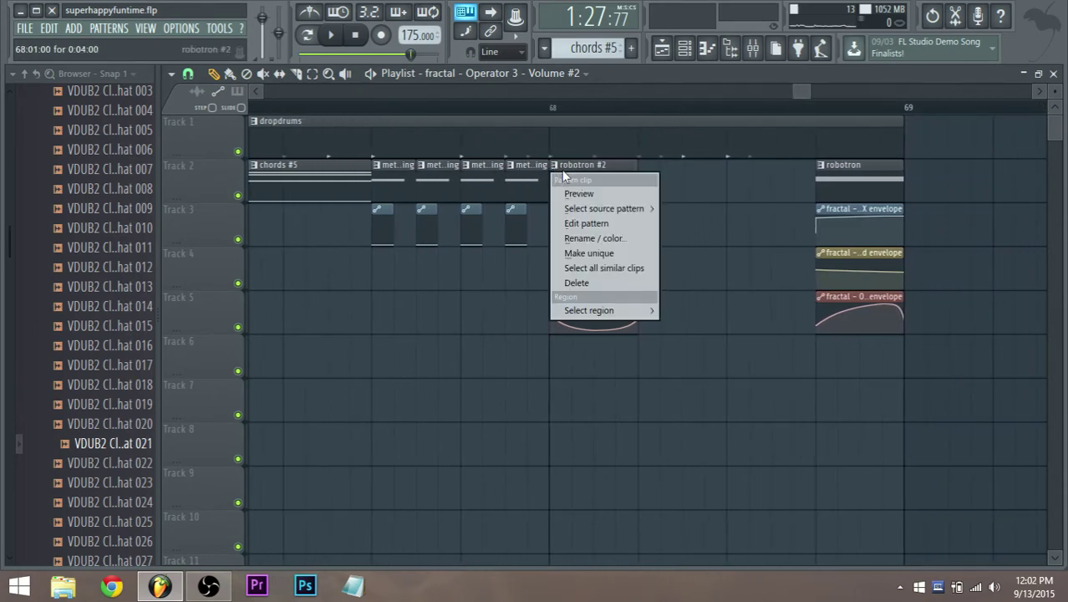
{"action": "left_click", "coordinate": [585, 169]}
{"action": "double_click", "coordinate": [584, 190]}
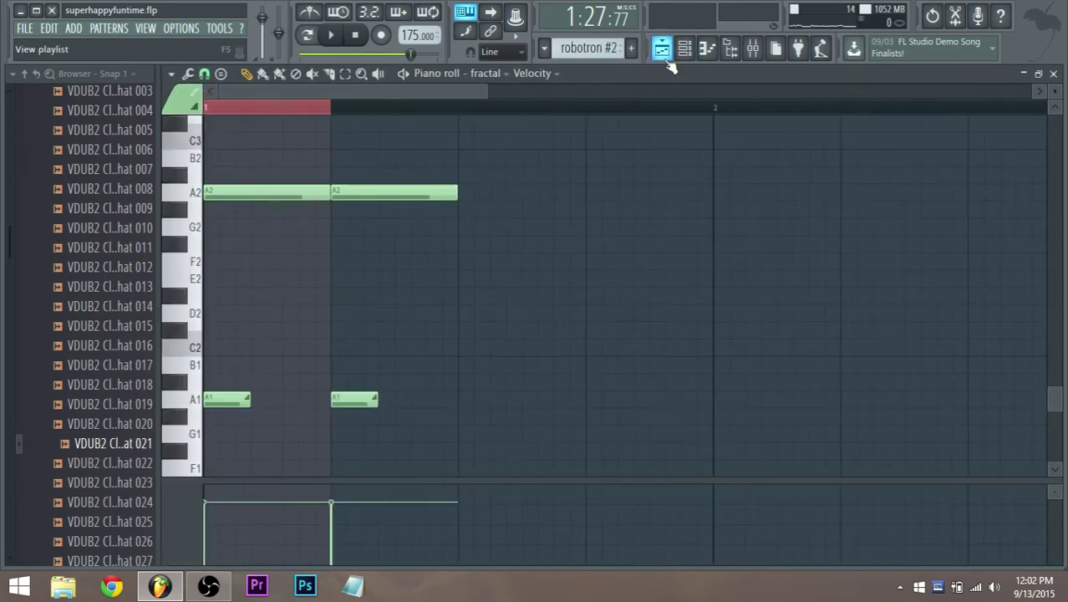
{"action": "left_click", "coordinate": [666, 57]}
{"action": "left_click", "coordinate": [558, 172]}
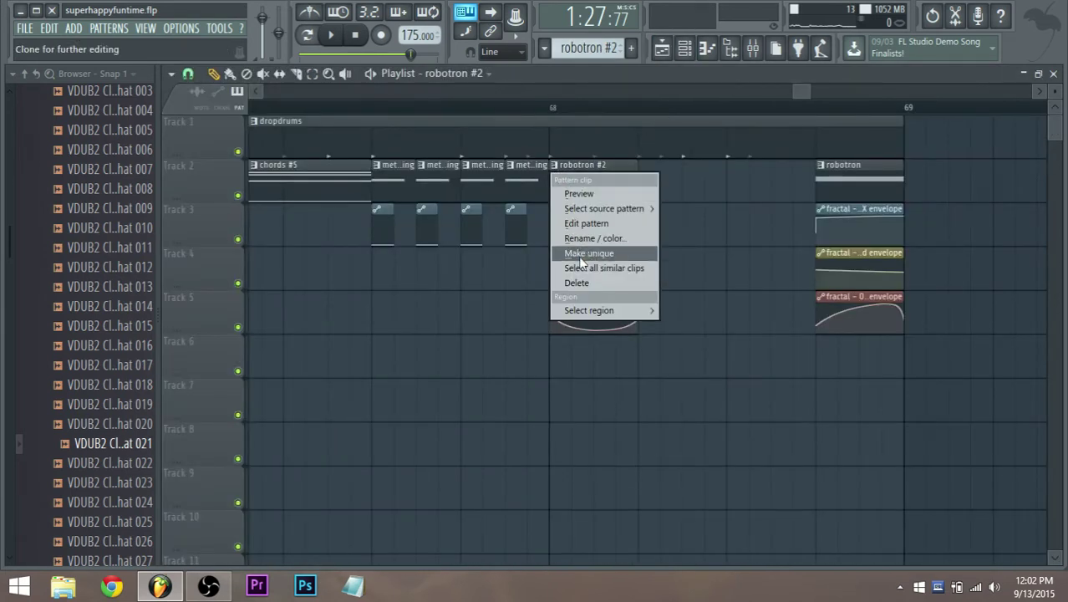
{"action": "left_click", "coordinate": [580, 255]}
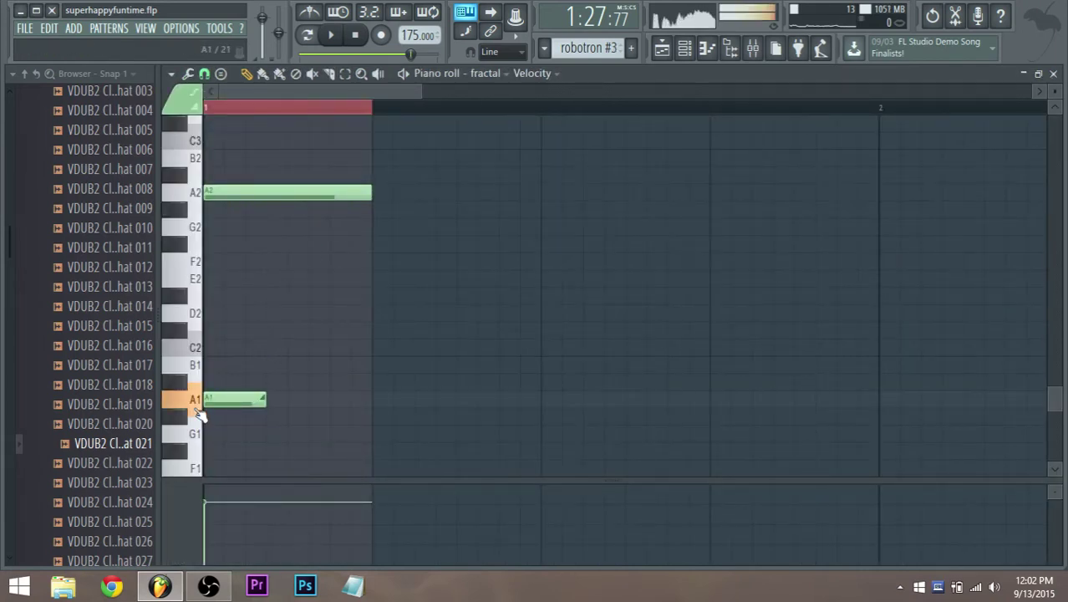
Step: In robotron #3, delete the short A1 note, move the A2 note down to A1, and play from bar 68
{"action": "right_click", "coordinate": [210, 402]}
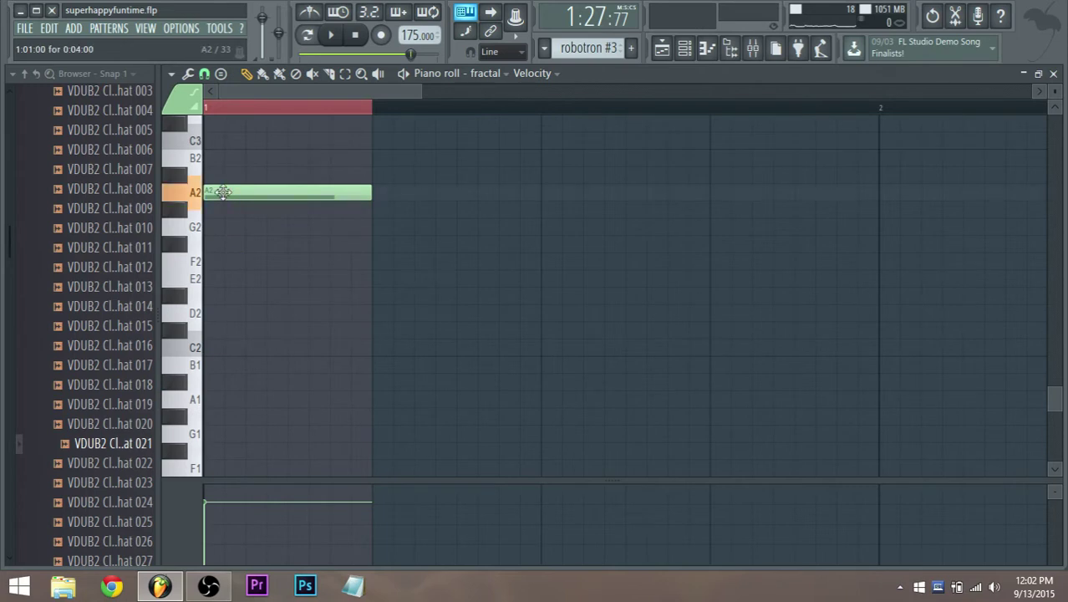
{"action": "left_click_drag", "start_coordinate": [222, 193], "coordinate": [222, 401]}
{"action": "left_click", "coordinate": [660, 49]}
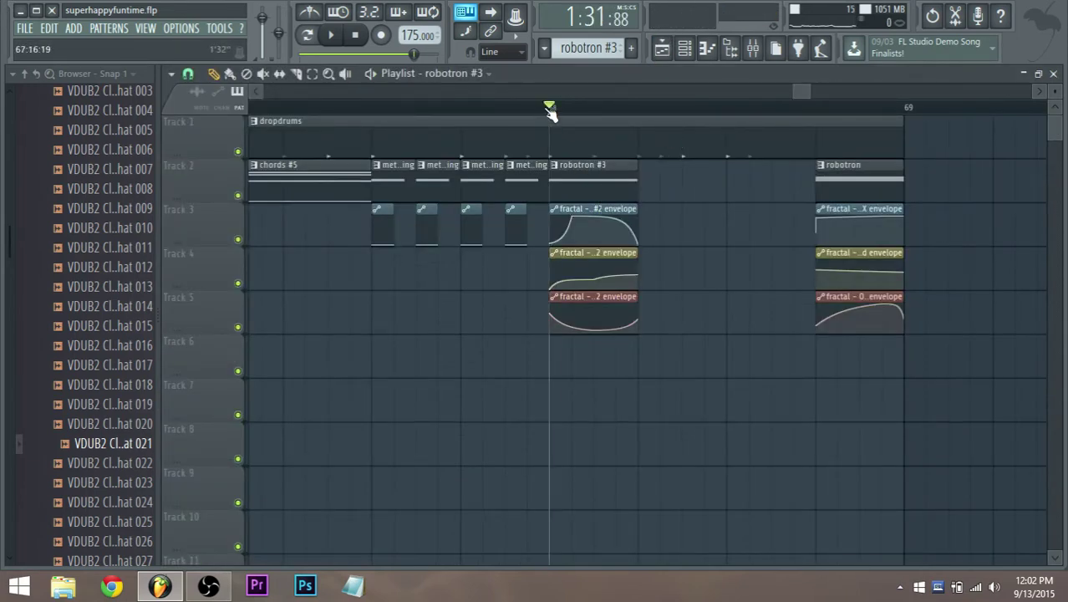
{"action": "key", "text": "space"}
{"action": "key", "text": "space"}
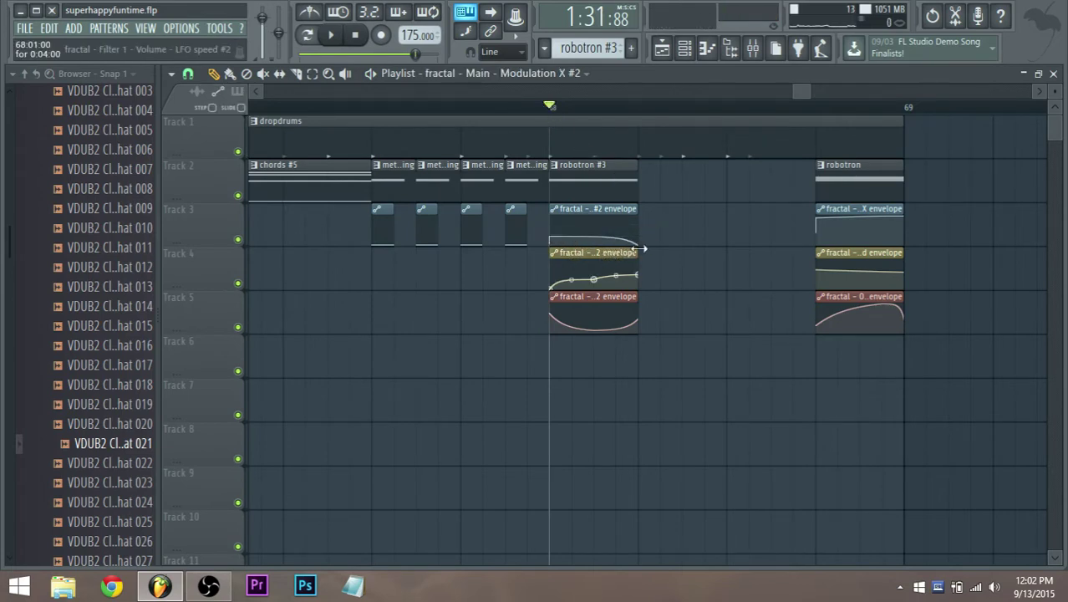
Step: Try raising the end point of the Modulation X #2 envelope at bar 68 and moving its second point to 68:01:00 at about 68%
{"action": "left_click_drag", "start_coordinate": [638, 248], "coordinate": [638, 238]}
{"action": "key", "text": "space"}
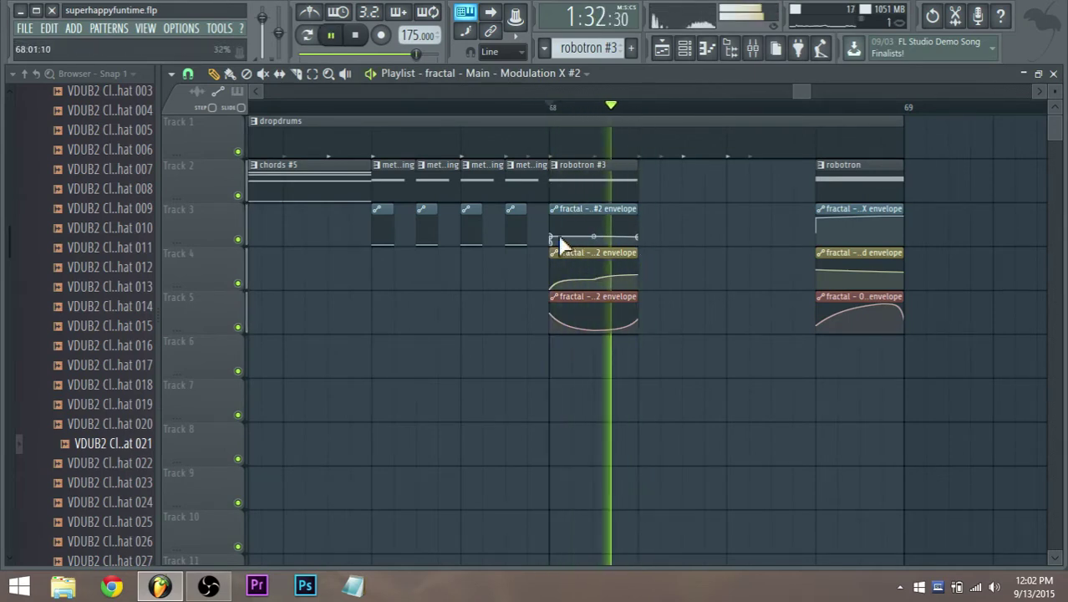
{"action": "left_click_drag", "start_coordinate": [551, 233], "coordinate": [553, 242]}
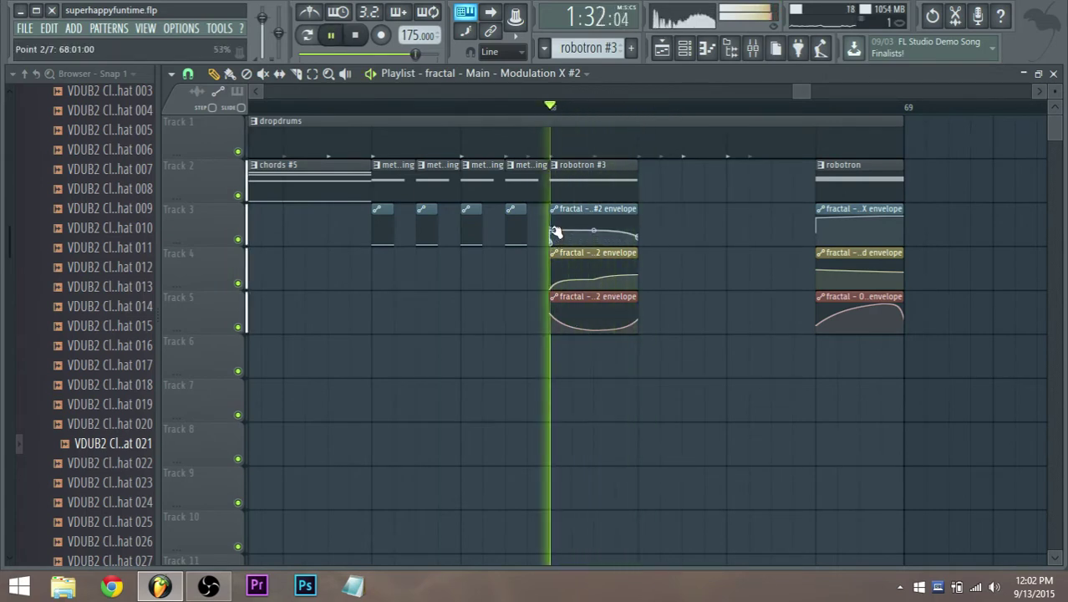
{"action": "scroll", "coordinate": [523, 247], "scroll_direction": "down", "scroll_amount": 3}
{"action": "key", "text": "space"}
{"action": "key", "text": "space"}
{"action": "key", "text": "space"}
{"action": "key", "text": "space"}
{"action": "left_click_drag", "start_coordinate": [536, 232], "coordinate": [537, 227]}
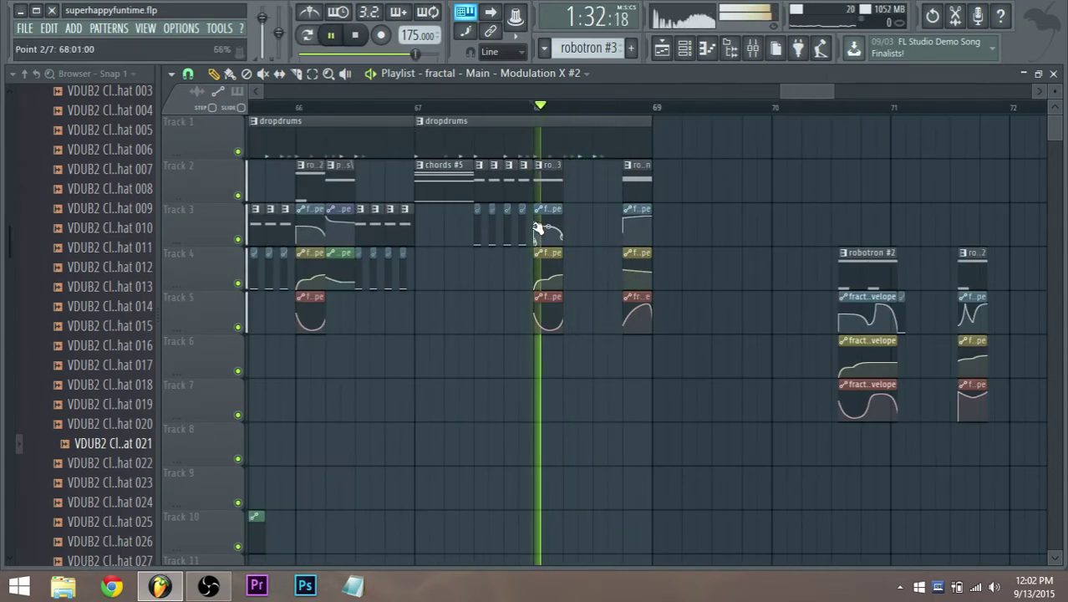
{"action": "key", "text": "space"}
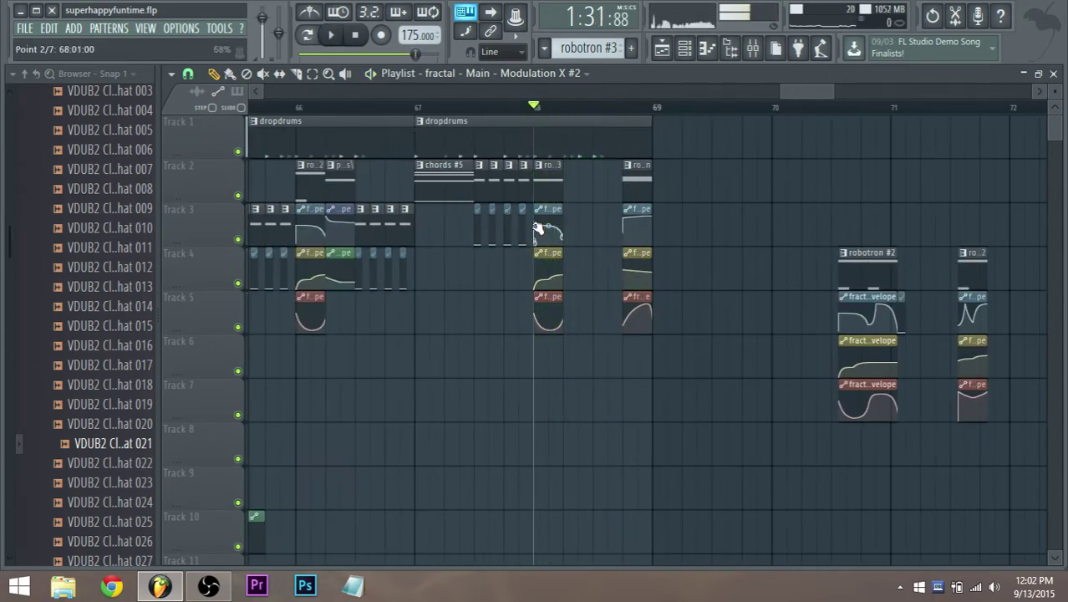
Step: Undo the automation point moves, going back in the history to the piano roll note move
{"action": "left_click", "coordinate": [935, 17]}
{"action": "left_click", "coordinate": [83, 232]}
{"action": "left_click", "coordinate": [88, 219]}
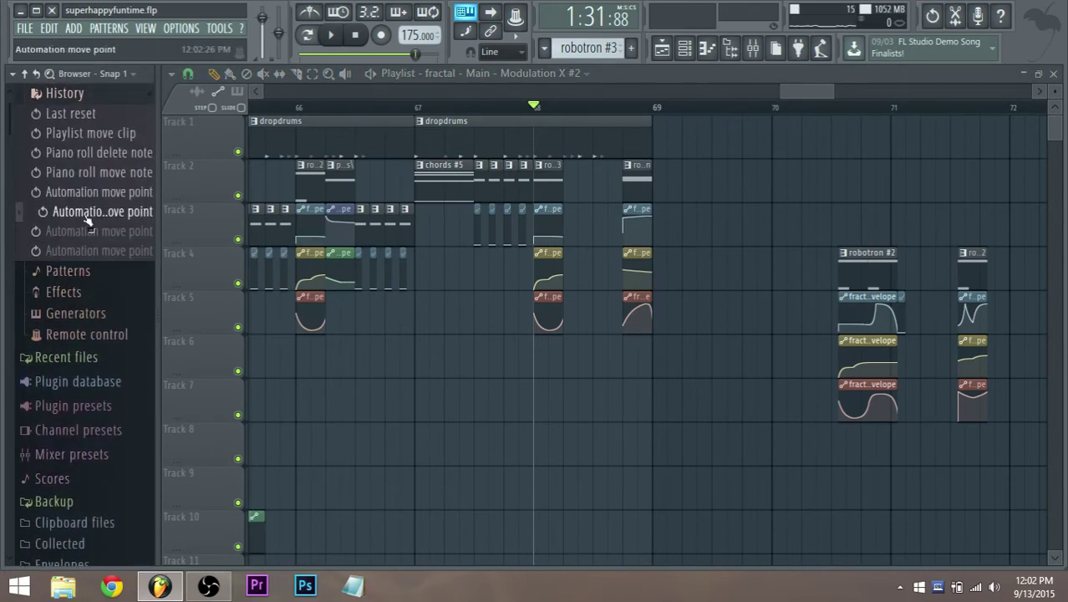
{"action": "left_click", "coordinate": [88, 191]}
{"action": "left_click", "coordinate": [98, 172]}
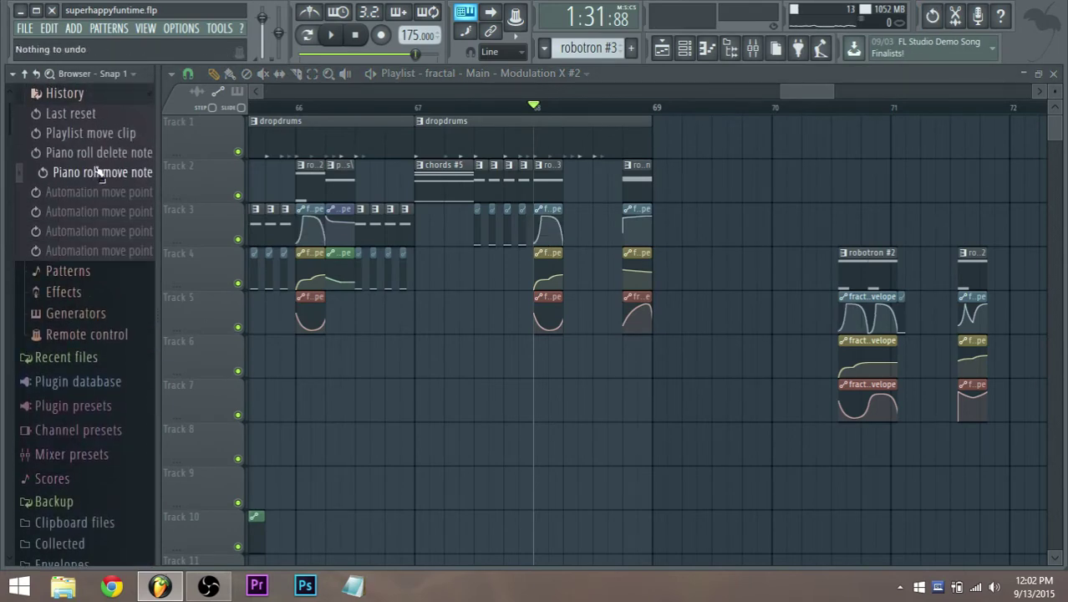
Step: Make the Modulation X envelope clip at bar 68 unique and move its second point back to the clip's start
{"action": "scroll", "coordinate": [660, 305], "scroll_direction": "up", "scroll_amount": 3}
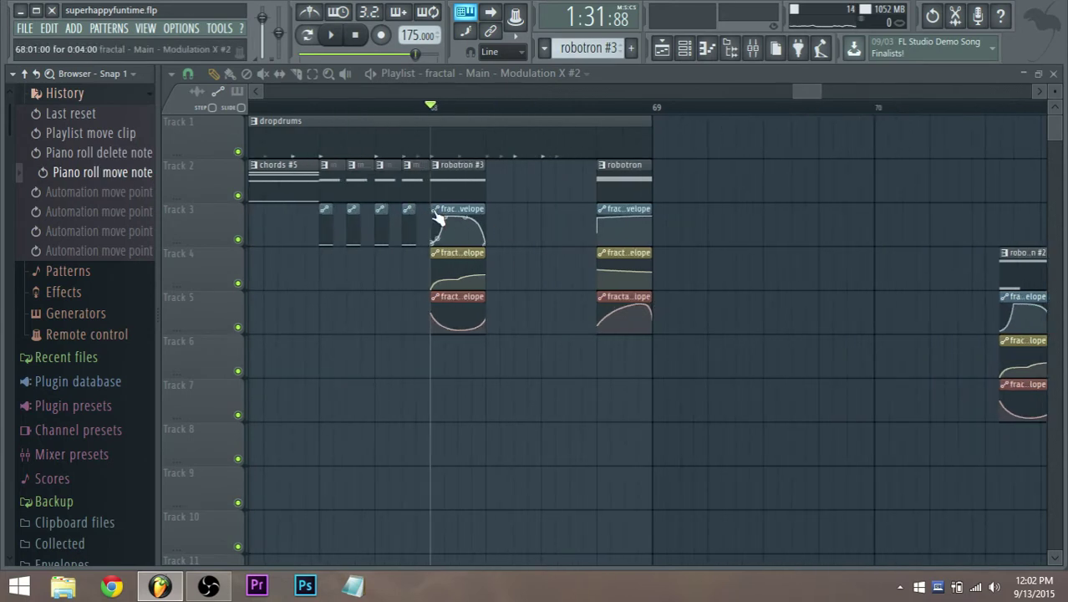
{"action": "right_click", "coordinate": [439, 219]}
{"action": "left_click", "coordinate": [470, 293]}
{"action": "scroll", "coordinate": [443, 220], "scroll_direction": "up", "scroll_amount": 2}
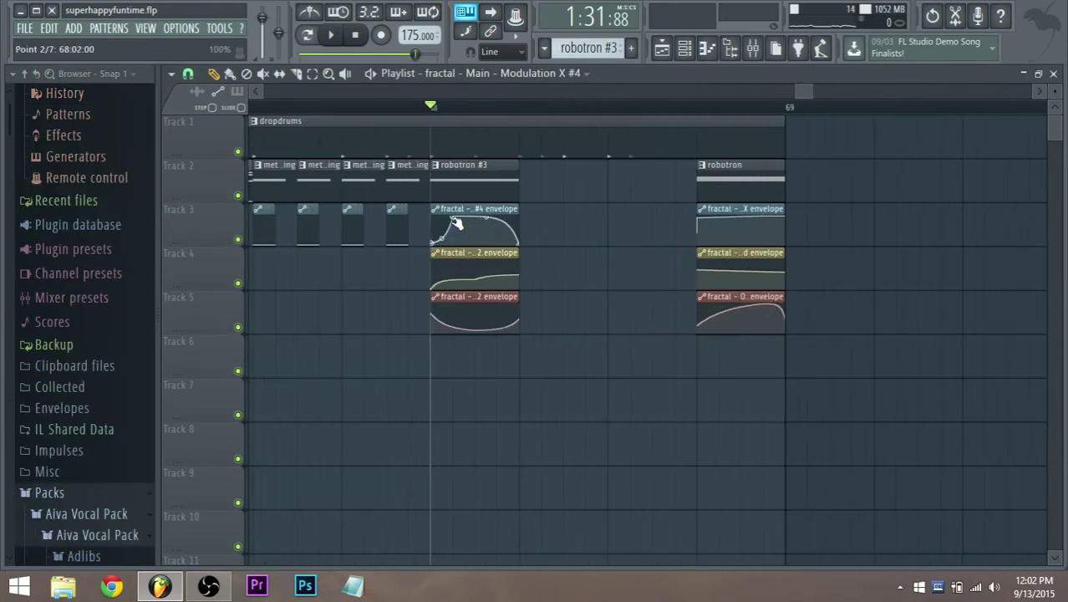
{"action": "left_click_drag", "start_coordinate": [448, 219], "coordinate": [430, 221]}
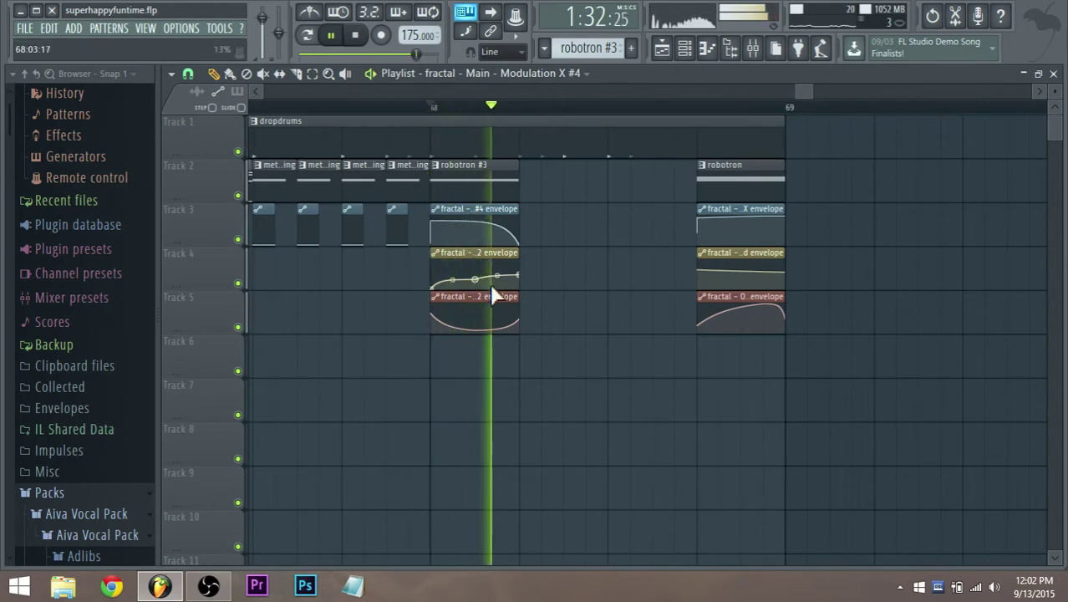
Step: Raise the points of the LFO speed #2 envelope at bar 68 into a nearly flat line and delete its point at 68:03:00
{"action": "left_click_drag", "start_coordinate": [479, 279], "coordinate": [478, 269]}
{"action": "key", "text": "space"}
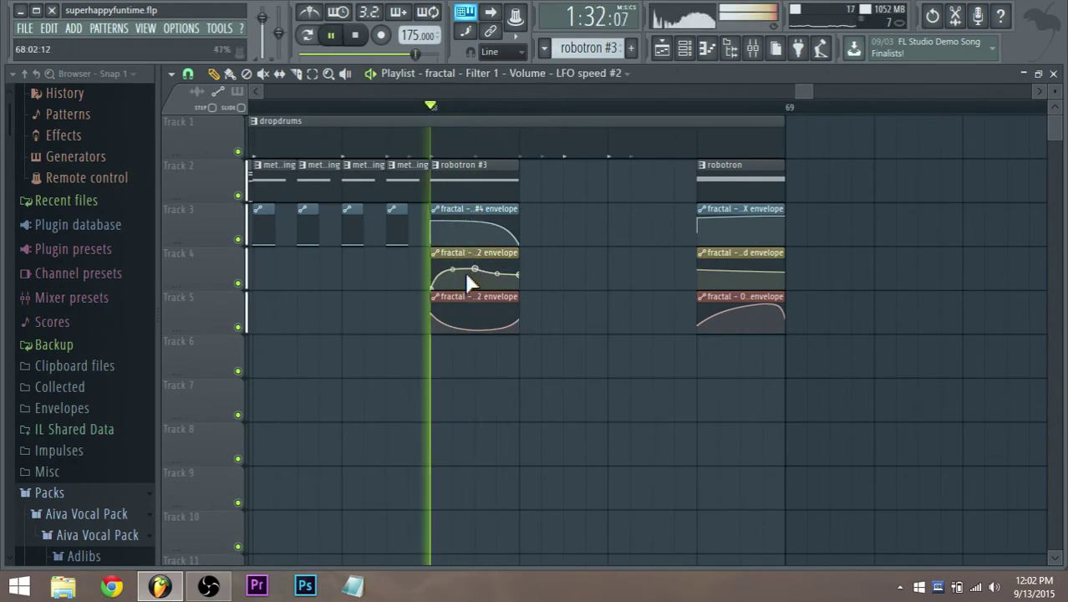
{"action": "key", "text": "space"}
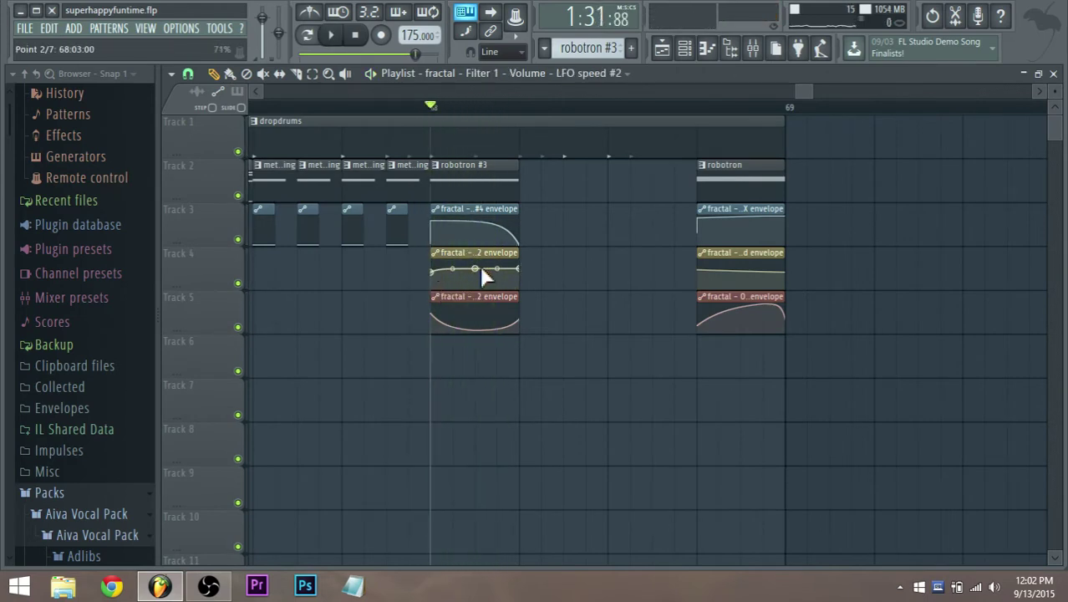
{"action": "right_click", "coordinate": [481, 269]}
{"action": "left_click", "coordinate": [511, 296]}
{"action": "key", "text": "space"}
{"action": "key", "text": "space"}
{"action": "key", "text": "space"}
Step: Raise the first point of the LFO speed #2 envelope to about 82% and play from bar 68
{"action": "left_click_drag", "start_coordinate": [432, 271], "coordinate": [433, 265]}
{"action": "key", "text": "space"}
{"action": "key", "text": "space"}
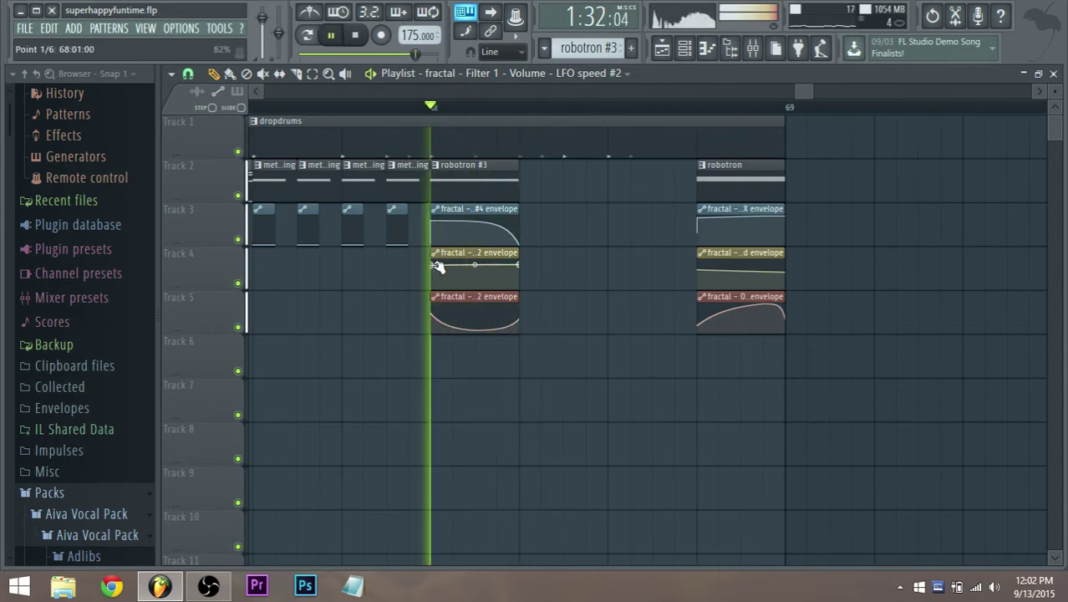
{"action": "key", "text": "space"}
{"action": "key", "text": "space"}
{"action": "key", "text": "space"}
Step: In robotron #3, lengthen the A1 note to 0:08:00 and add an A#1 slide note of the same length, returning to the playlist
{"action": "double_click", "coordinate": [503, 174]}
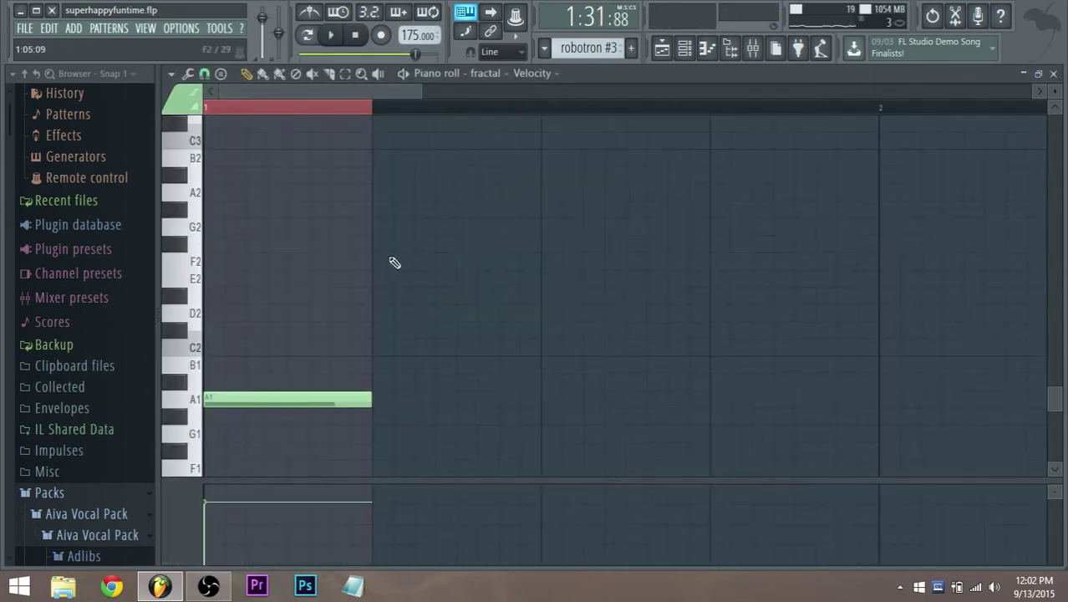
{"action": "left_click_drag", "start_coordinate": [364, 395], "coordinate": [177, 388]}
{"action": "double_click", "coordinate": [229, 380]}
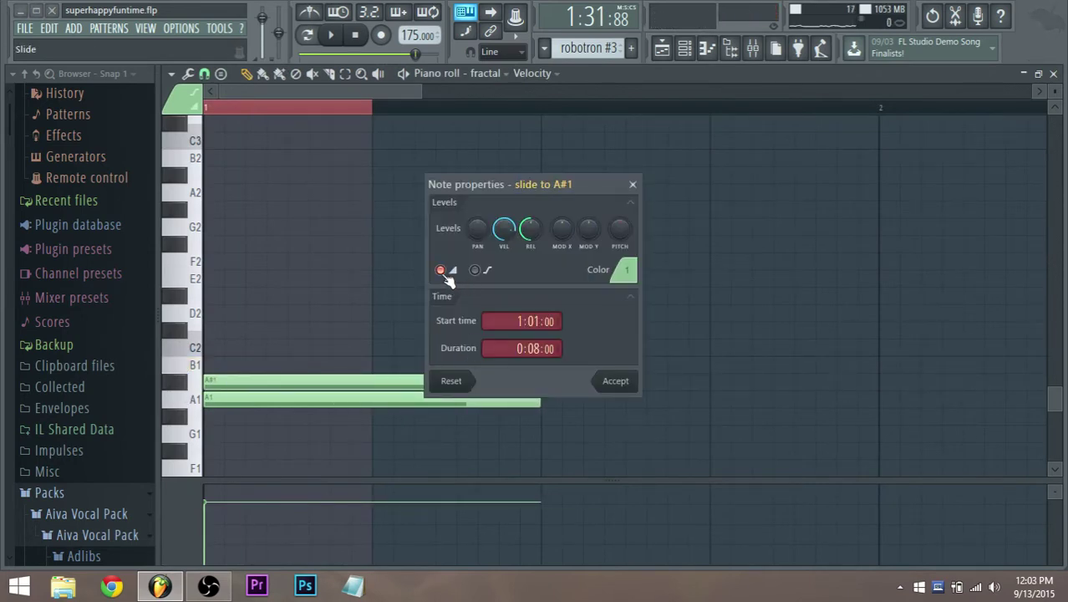
{"action": "left_click", "coordinate": [614, 381]}
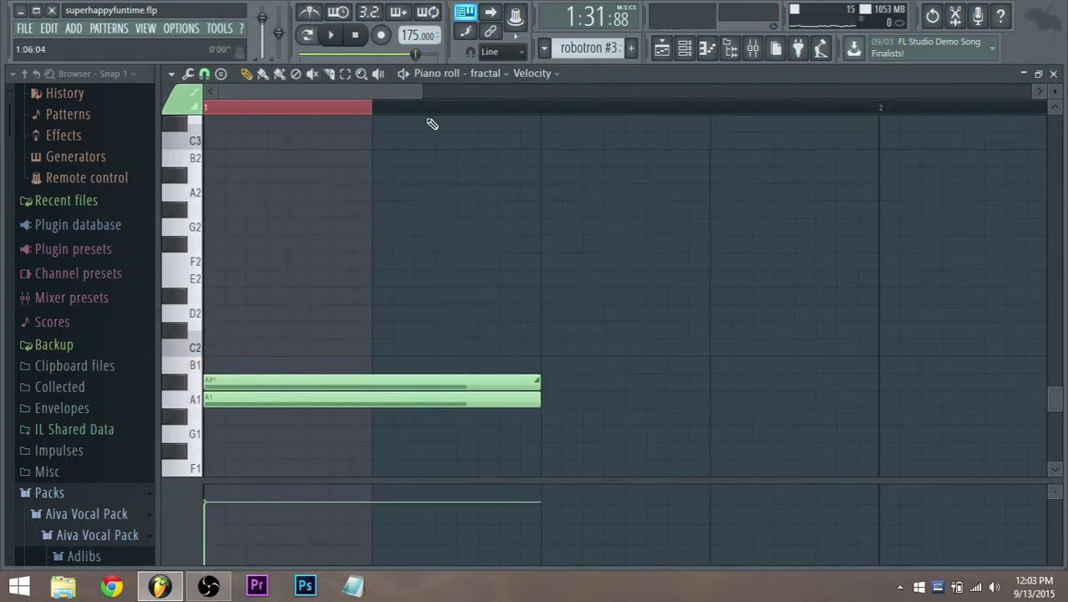
{"action": "left_click", "coordinate": [671, 52]}
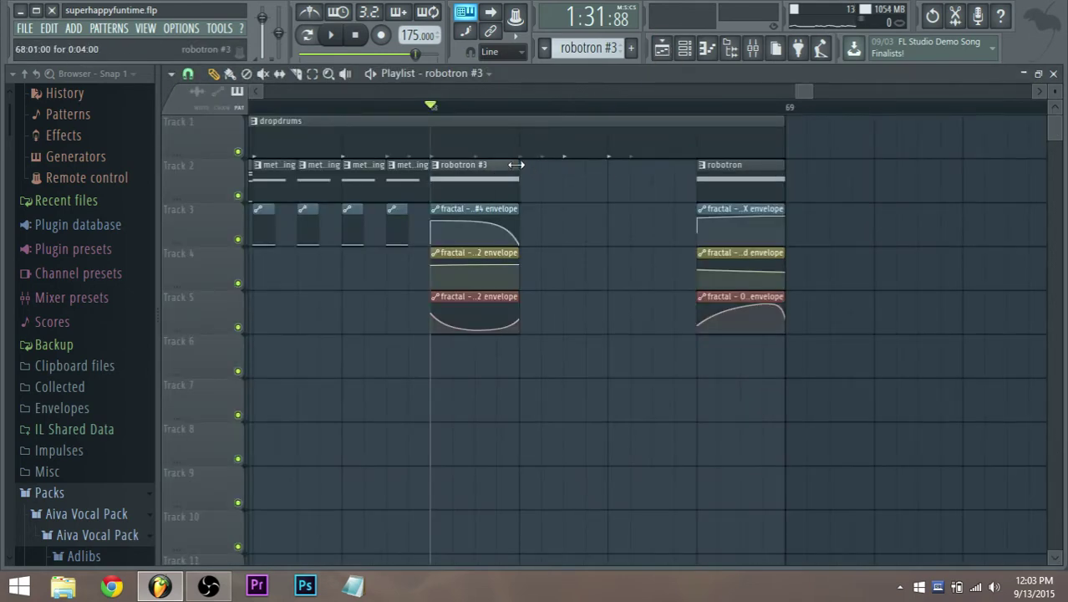
Step: Extend the robotron #3 clip and its three envelope clips to 0:08:00 and play from bar 68
{"action": "left_click_drag", "start_coordinate": [516, 165], "coordinate": [620, 165]}
{"action": "left_click_drag", "start_coordinate": [520, 349], "coordinate": [608, 207]}
{"action": "key", "text": "space"}
{"action": "key", "text": "space"}
{"action": "left_click", "coordinate": [625, 235], "text": "ctrl"}
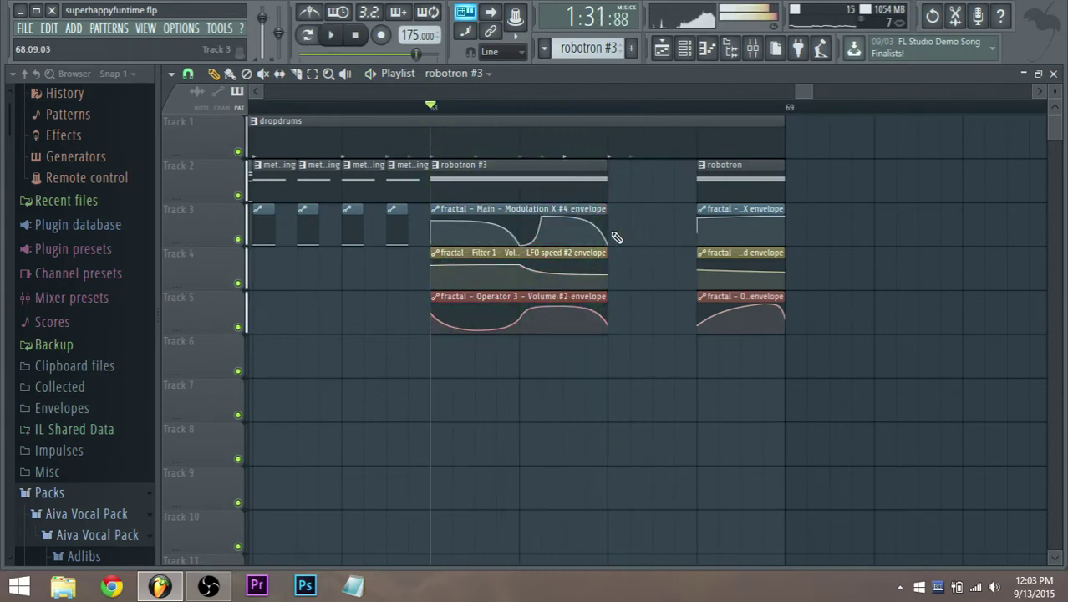
Step: Shorten the three envelope clips at bar 68 to 0:04:00, duplicate them directly behind the originals, and play from bar 68
{"action": "left_click_drag", "start_coordinate": [597, 374], "coordinate": [520, 215]}
{"action": "left_click_drag", "start_coordinate": [525, 376], "coordinate": [508, 209]}
{"action": "key", "text": "ctrl+b"}
{"action": "key", "text": "space"}
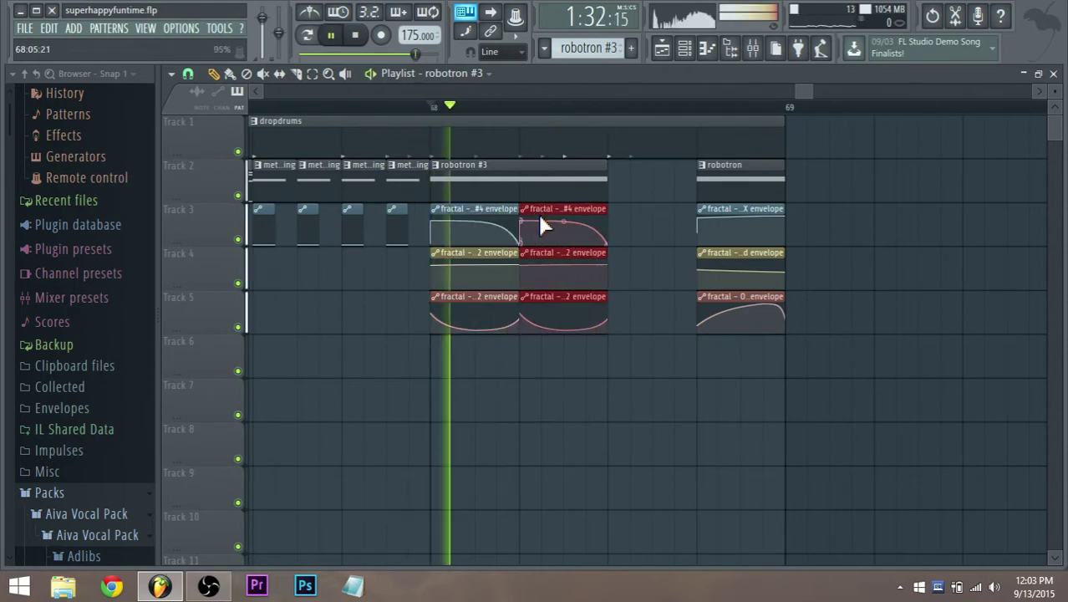
{"action": "key", "text": "space"}
{"action": "key", "text": "space"}
{"action": "left_click", "coordinate": [529, 369], "text": "ctrl"}
{"action": "key", "text": "space"}
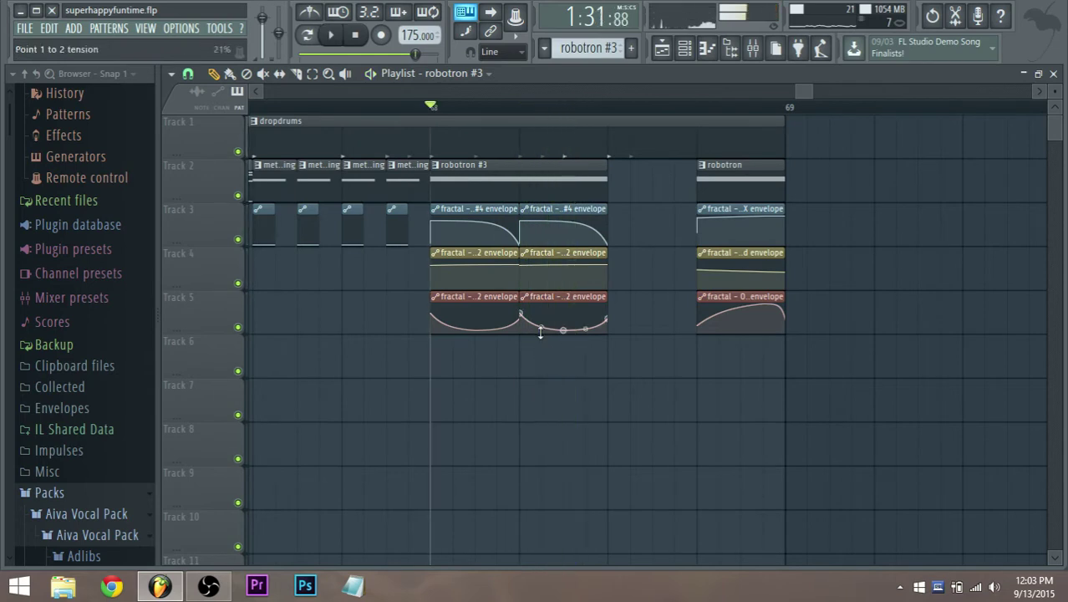
Step: Replace the two Operator 3 Volume envelope clips at bar 68 with one unique clip and delete its point at 68:05:00
{"action": "right_click", "coordinate": [535, 297]}
{"action": "right_click", "coordinate": [437, 302]}
{"action": "left_click", "coordinate": [500, 385]}
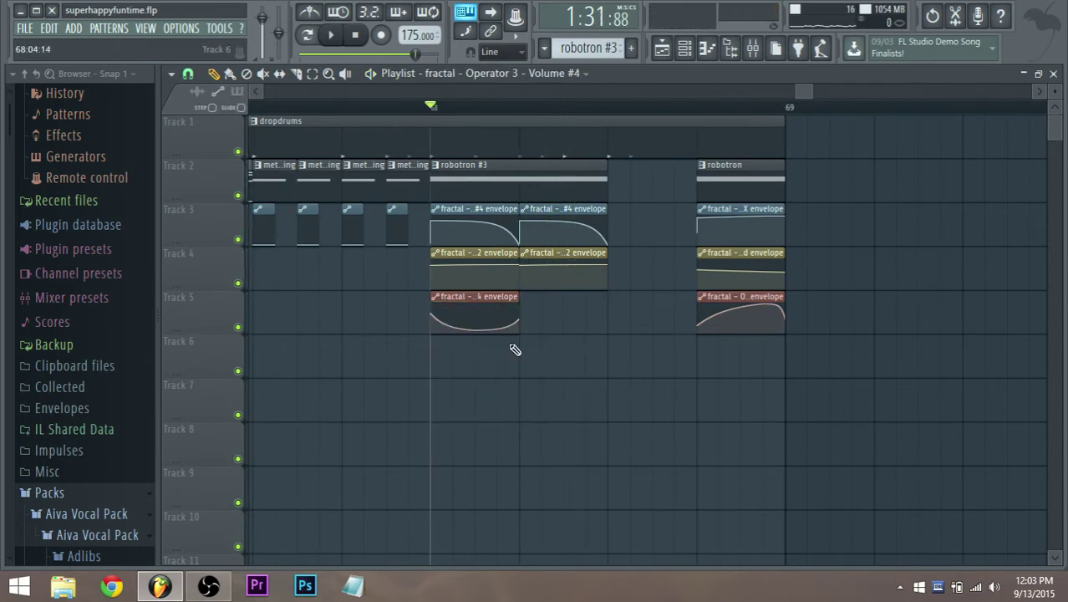
{"action": "right_click", "coordinate": [519, 323]}
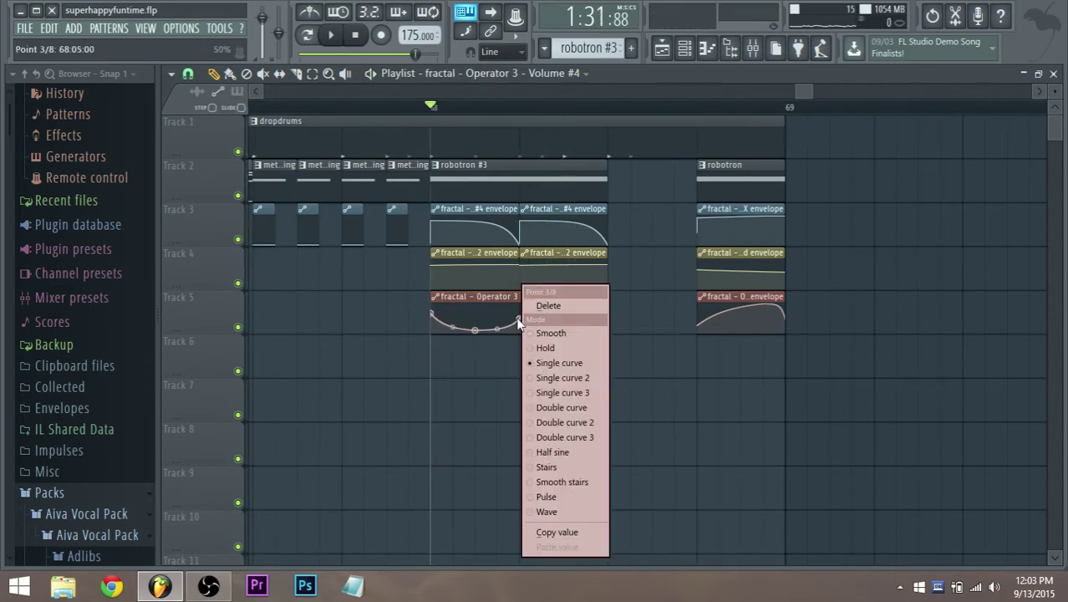
{"action": "left_click", "coordinate": [559, 306]}
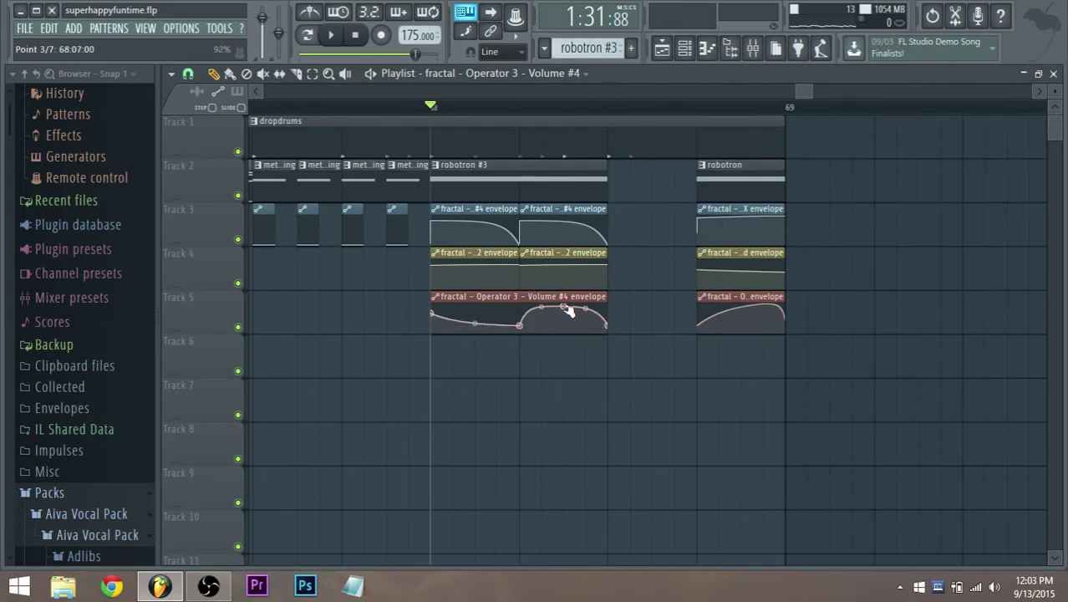
Step: In the Operator 3 Volume envelope, extended to 0:08:00, delete the point at 68:07:00, raise the end point, and play the result
{"action": "right_click", "coordinate": [565, 308]}
{"action": "left_click", "coordinate": [578, 306]}
{"action": "left_click_drag", "start_coordinate": [607, 325], "coordinate": [603, 311]}
{"action": "key", "text": "space"}
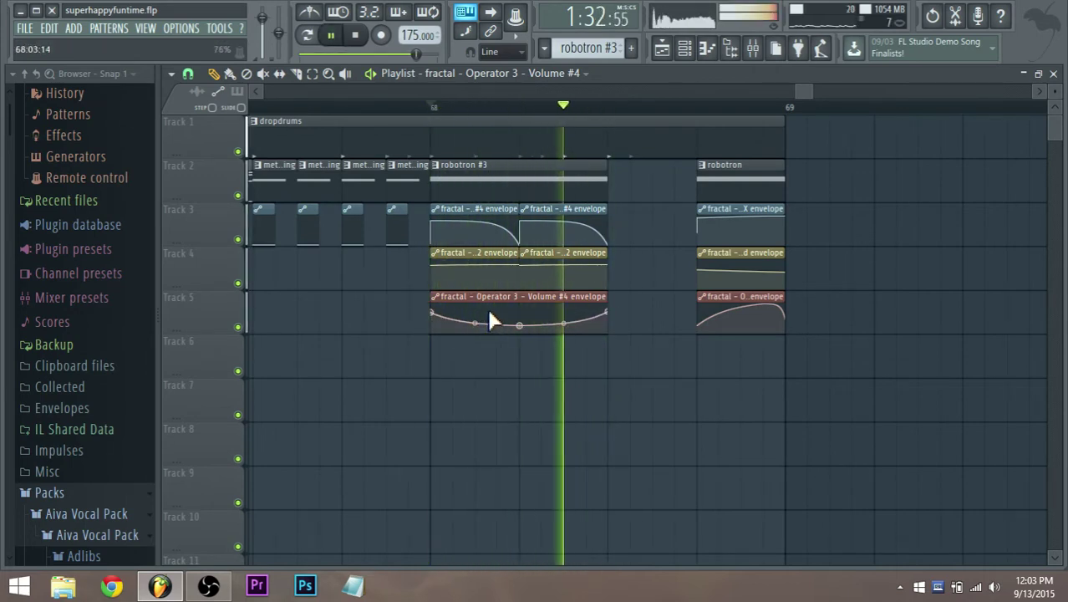
{"action": "key", "text": "space"}
Step: Delete the duplicated LFO speed and Modulation X envelope clips and extend the originals at bar 68 to 0:08:00
{"action": "right_click", "coordinate": [550, 262]}
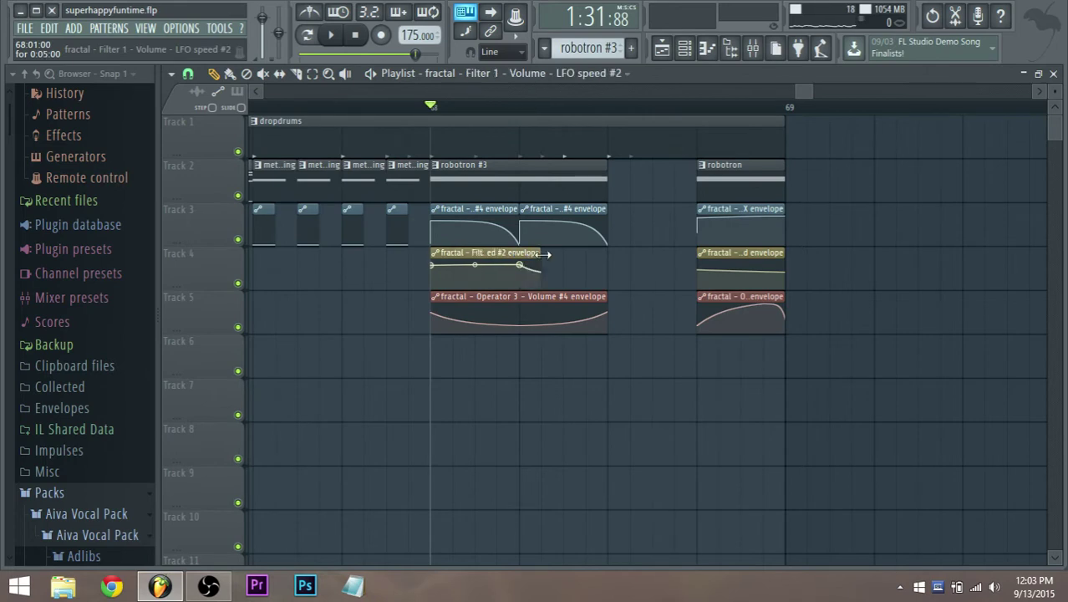
{"action": "left_click_drag", "start_coordinate": [543, 253], "coordinate": [621, 254]}
{"action": "right_click", "coordinate": [553, 211]}
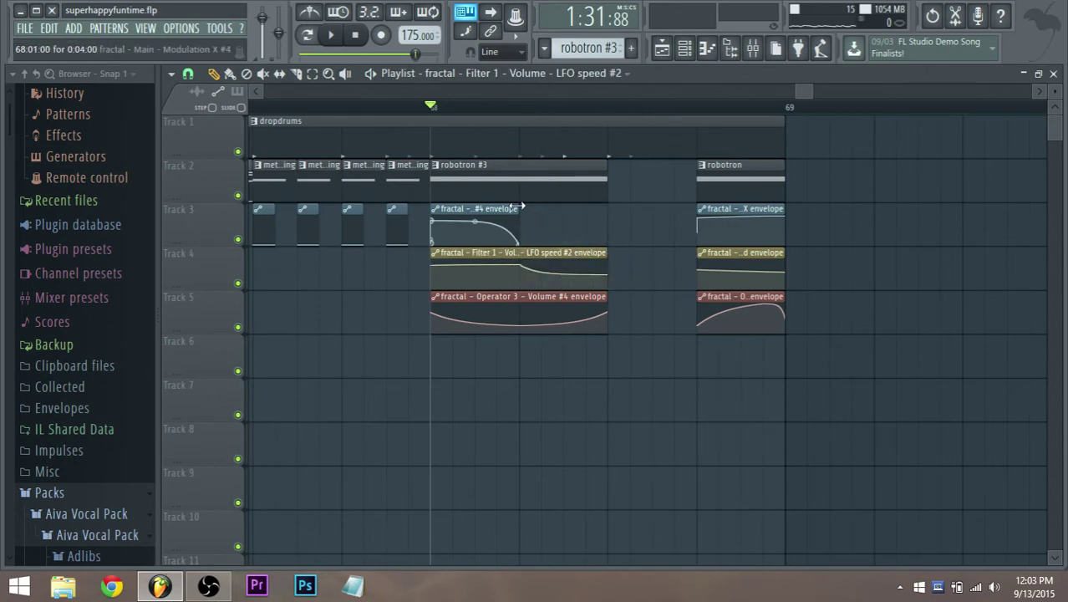
{"action": "left_click_drag", "start_coordinate": [518, 216], "coordinate": [621, 216]}
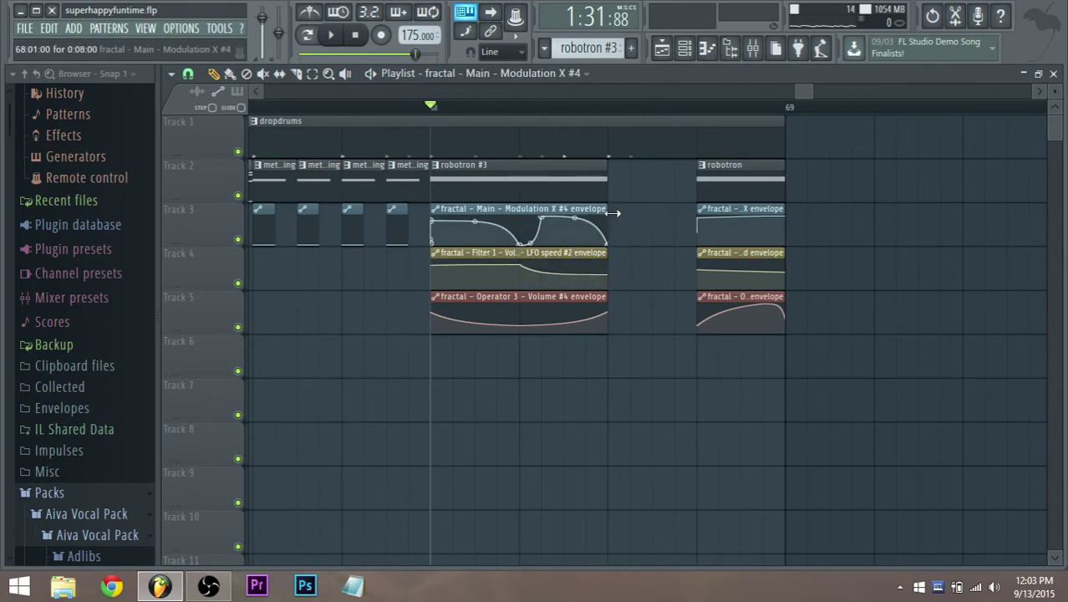
Step: Delete the middle points of the Modulation X envelope at bar 68 so it forms one falling curve across the whole clip
{"action": "right_click", "coordinate": [567, 212]}
{"action": "left_click", "coordinate": [568, 234]}
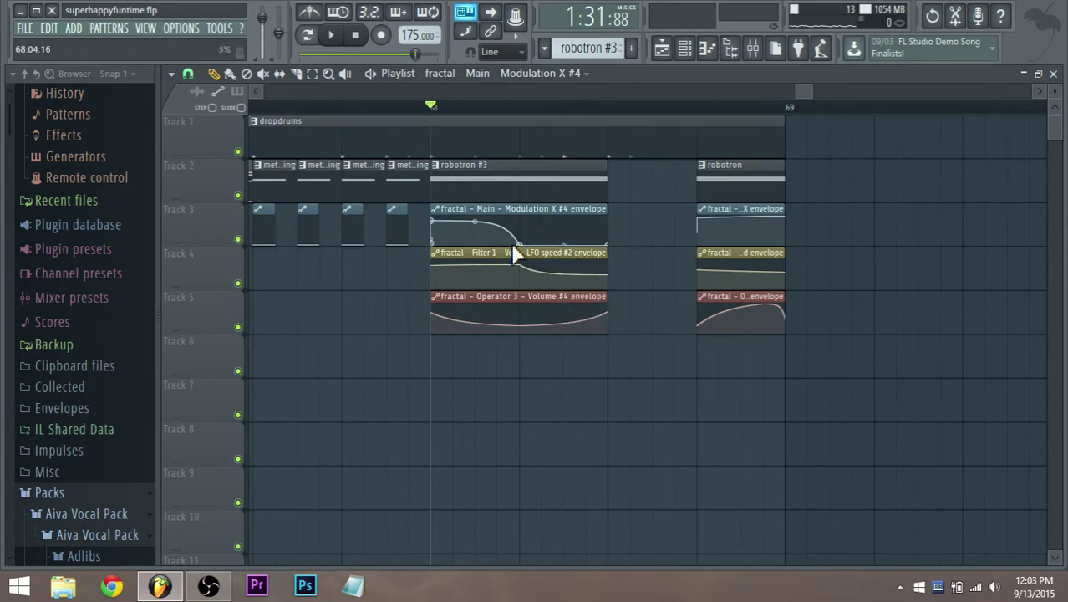
{"action": "right_click", "coordinate": [523, 226]}
{"action": "left_click", "coordinate": [553, 246]}
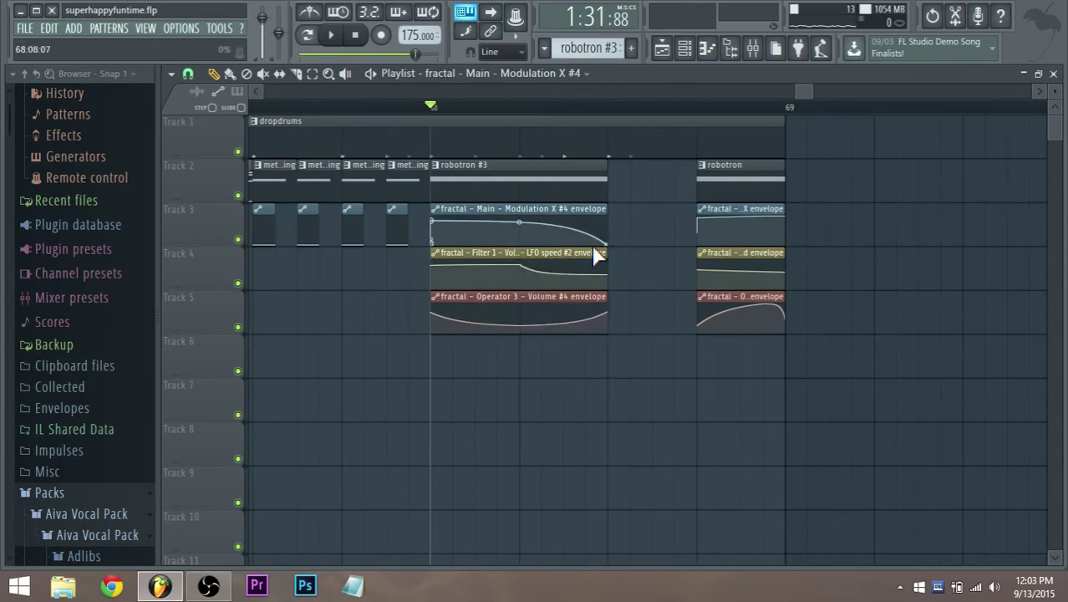
Step: Make the LFO speed envelope clip at bar 68 unique and raise its end point to keep the curve nearly flat, checking by playback
{"action": "left_click", "coordinate": [434, 253]}
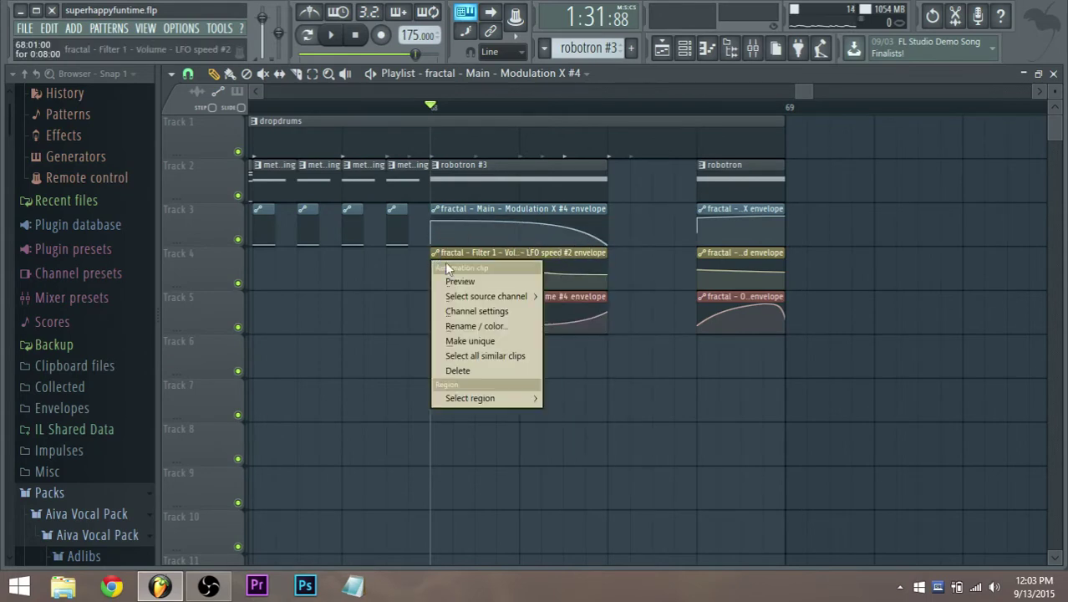
{"action": "left_click", "coordinate": [477, 340]}
{"action": "scroll", "coordinate": [393, 344], "scroll_direction": "down", "scroll_amount": 3}
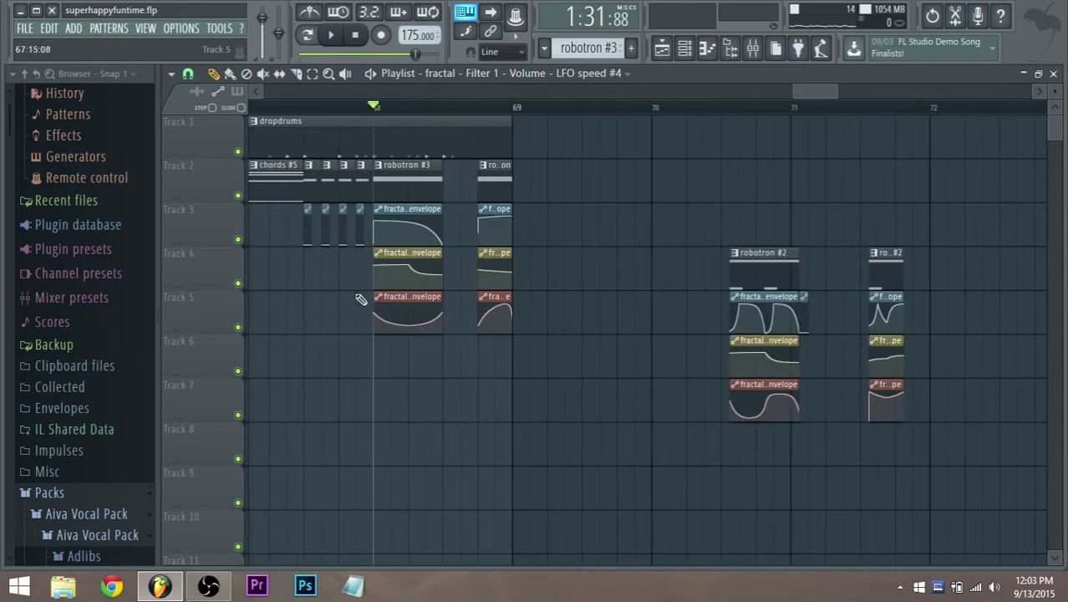
{"action": "scroll", "coordinate": [361, 299], "scroll_direction": "up", "scroll_amount": 3}
{"action": "key", "text": "space"}
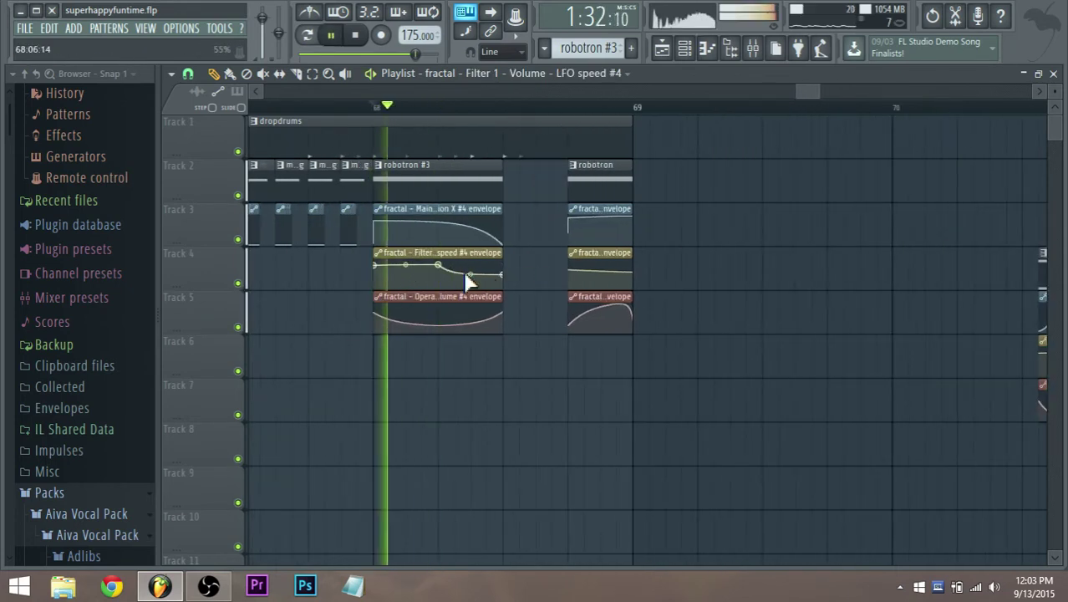
{"action": "key", "text": "space"}
{"action": "key", "text": "space"}
{"action": "left_click_drag", "start_coordinate": [499, 276], "coordinate": [506, 265]}
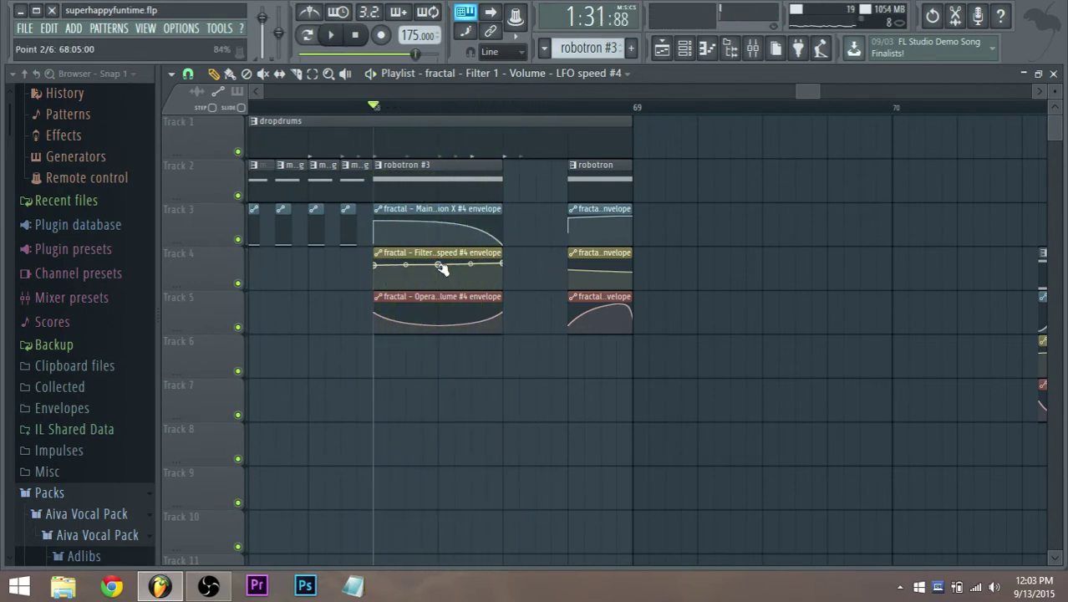
{"action": "key", "text": "space"}
{"action": "key", "text": "space"}
Step: Raise the end point of the Modulation X envelope at bar 68 near the top and play from bar 68
{"action": "left_click_drag", "start_coordinate": [505, 230], "coordinate": [470, 209]}
{"action": "key", "text": "space"}
{"action": "key", "text": "space"}
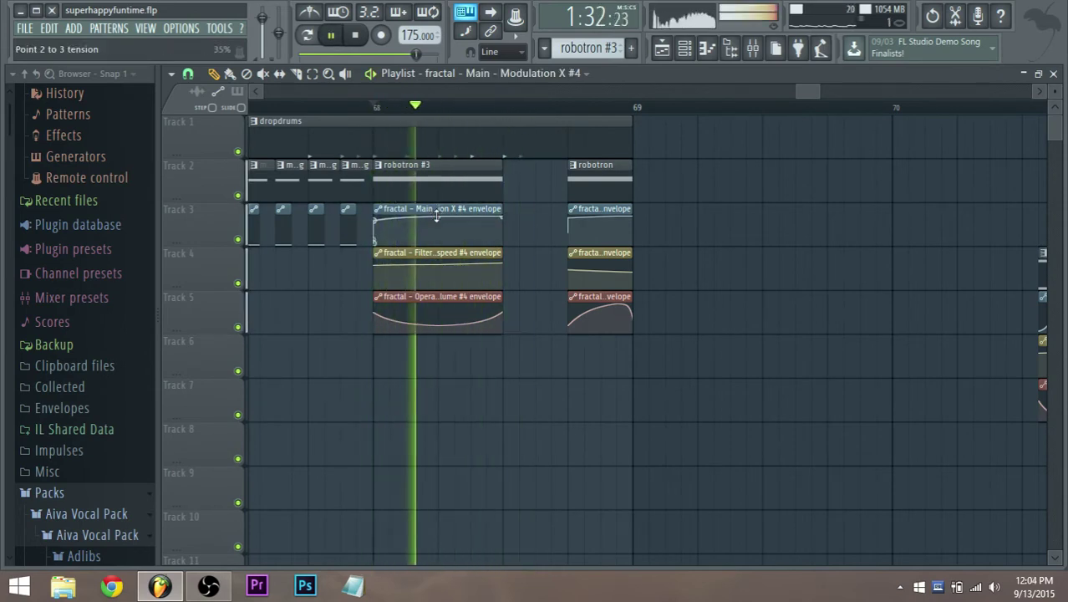
{"action": "key", "text": "space"}
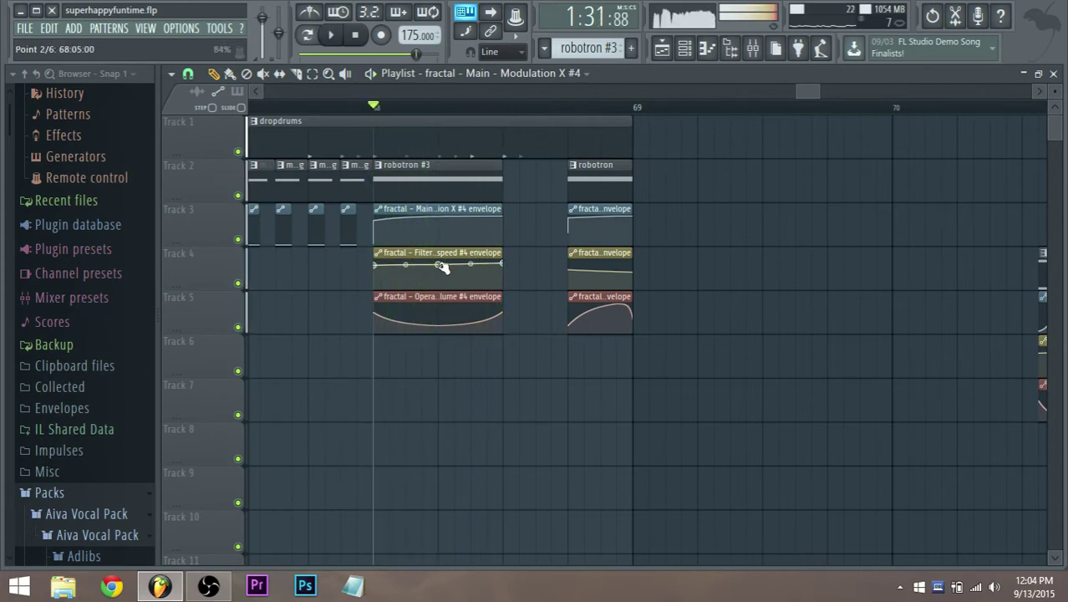
Step: Delete the point at 68:05:00 in the LFO speed envelope and play from bar 68
{"action": "right_click", "coordinate": [438, 265]}
{"action": "left_click", "coordinate": [465, 285]}
{"action": "left_click_drag", "start_coordinate": [440, 265], "coordinate": [450, 257]}
{"action": "key", "text": "space"}
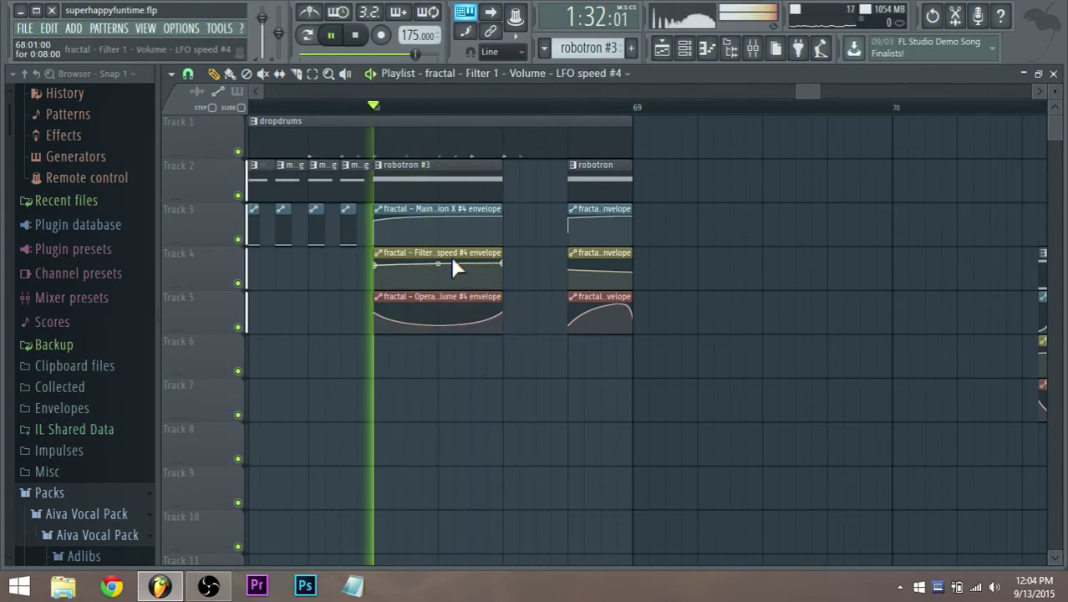
Step: Lower the end point of the LFO speed envelope at bar 68 slightly, checking by playback from bar 68
{"action": "key", "text": "space"}
{"action": "key", "text": "space"}
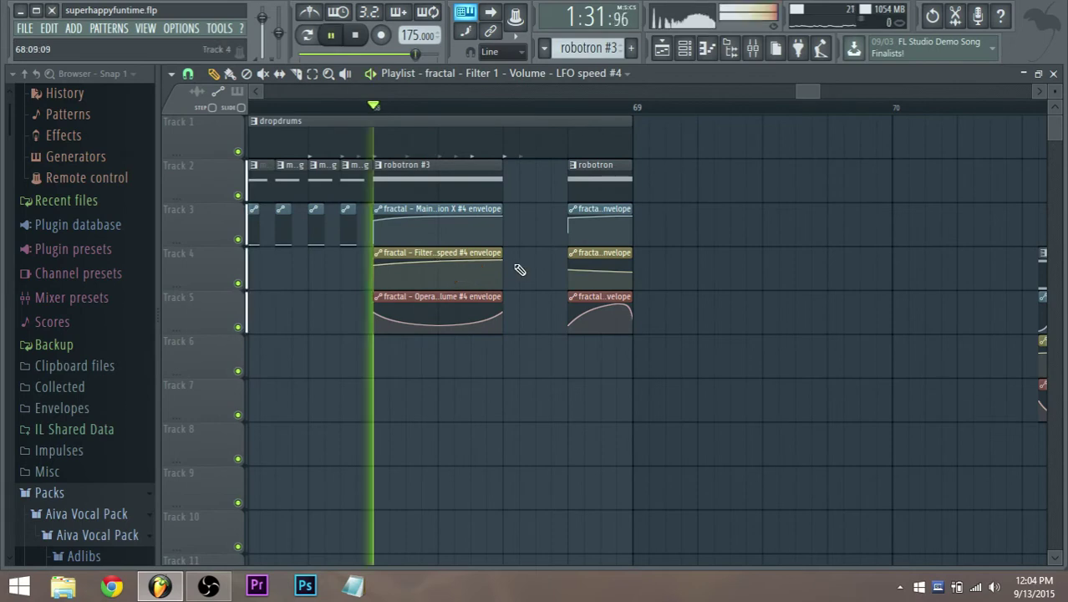
{"action": "key", "text": "space"}
{"action": "left_click_drag", "start_coordinate": [502, 259], "coordinate": [503, 264]}
{"action": "key", "text": "space"}
{"action": "key", "text": "space"}
{"action": "key", "text": "space"}
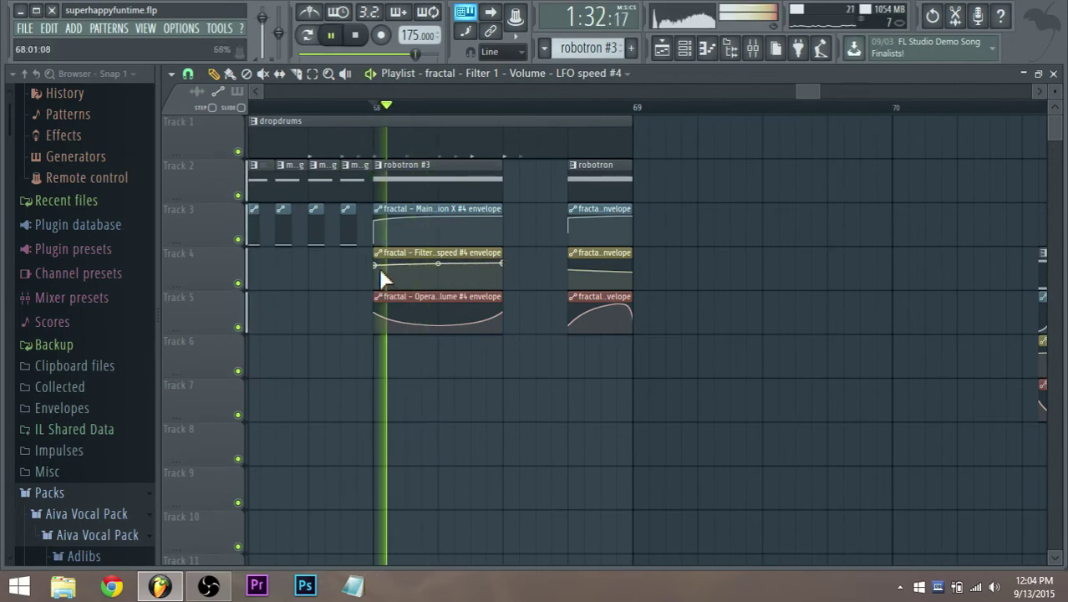
Step: Lower the start point of the LFO speed envelope at bar 68 to about 76% and play from bar 68
{"action": "key", "text": "space"}
{"action": "left_click_drag", "start_coordinate": [375, 265], "coordinate": [374, 265]}
{"action": "key", "text": "space"}
{"action": "key", "text": "space"}
{"action": "key", "text": "space"}
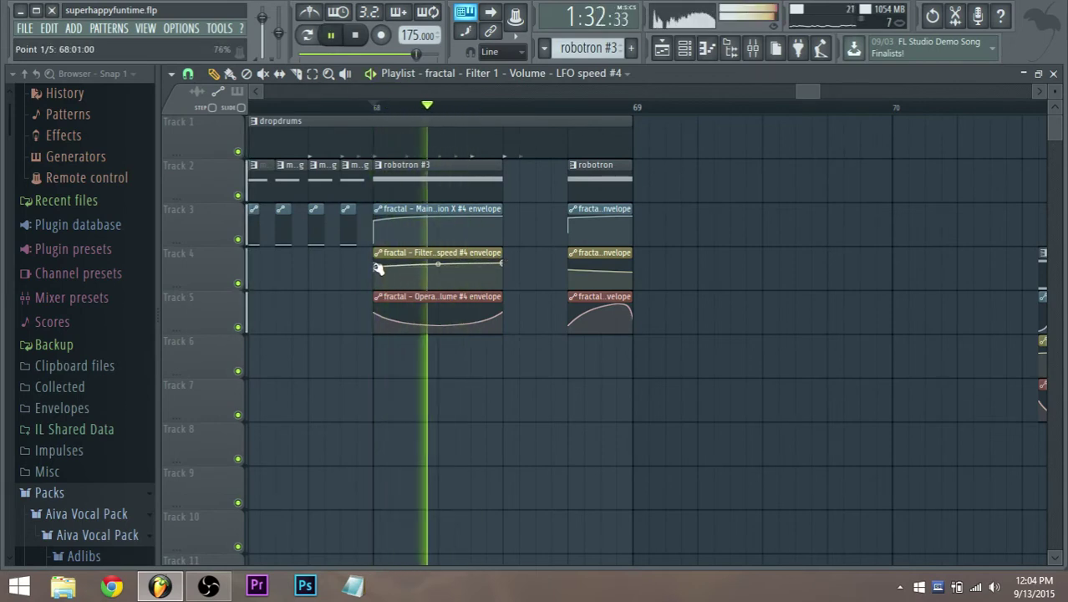
{"action": "key", "text": "space"}
{"action": "key", "text": "space"}
{"action": "key", "text": "space"}
Step: Lower the LFO speed envelope's end point at bar 68 to about 84%, flattening the line, and play the section
{"action": "left_click_drag", "start_coordinate": [503, 263], "coordinate": [503, 266]}
{"action": "key", "text": "space"}
{"action": "key", "text": "space"}
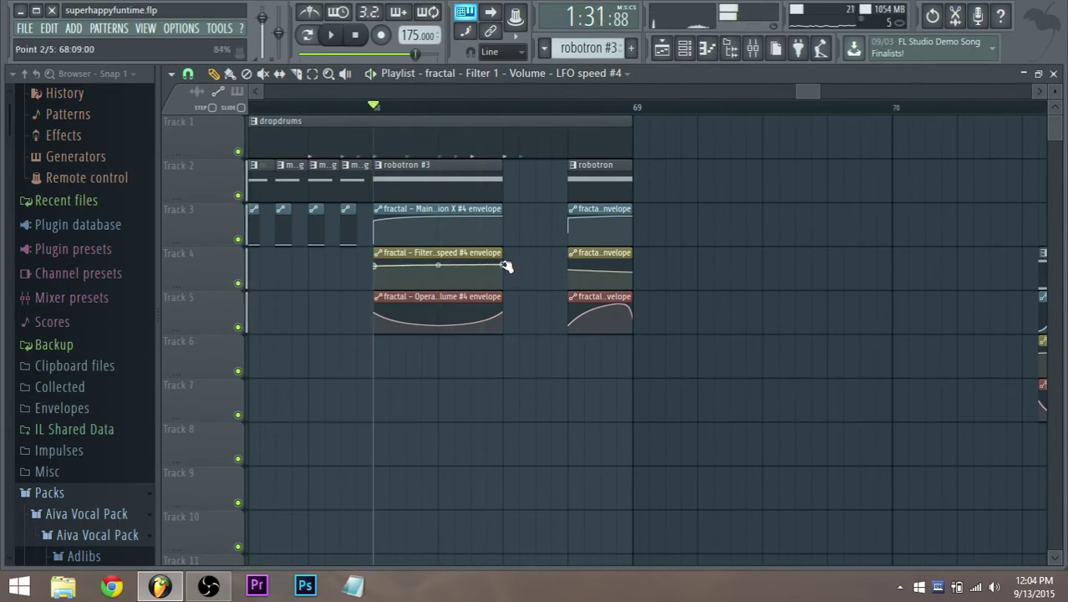
{"action": "key", "text": "space"}
{"action": "key", "text": "space"}
{"action": "key", "text": "space"}
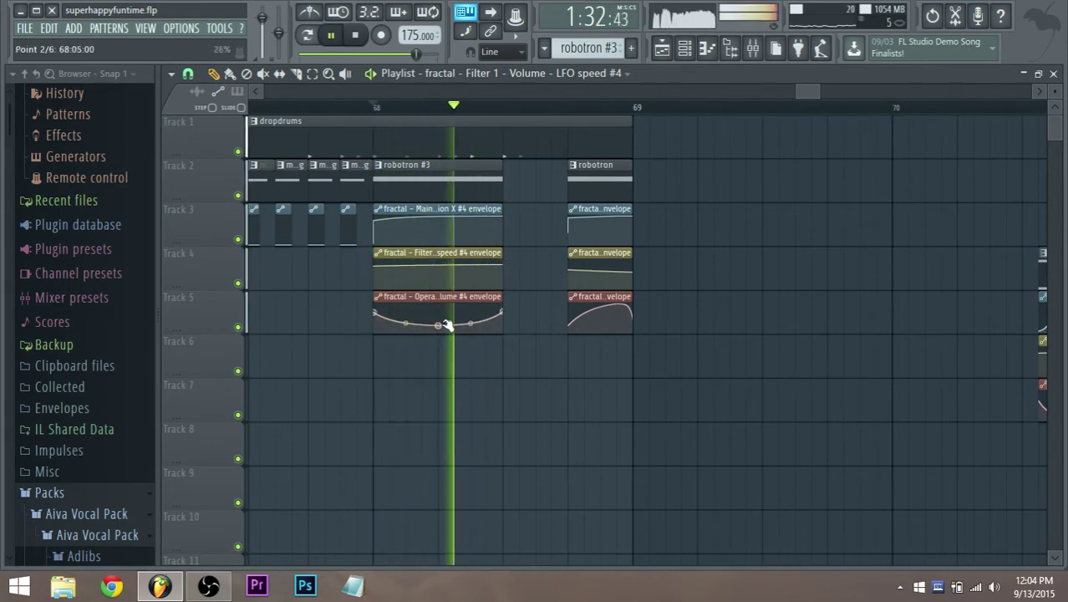
{"action": "key", "text": "space"}
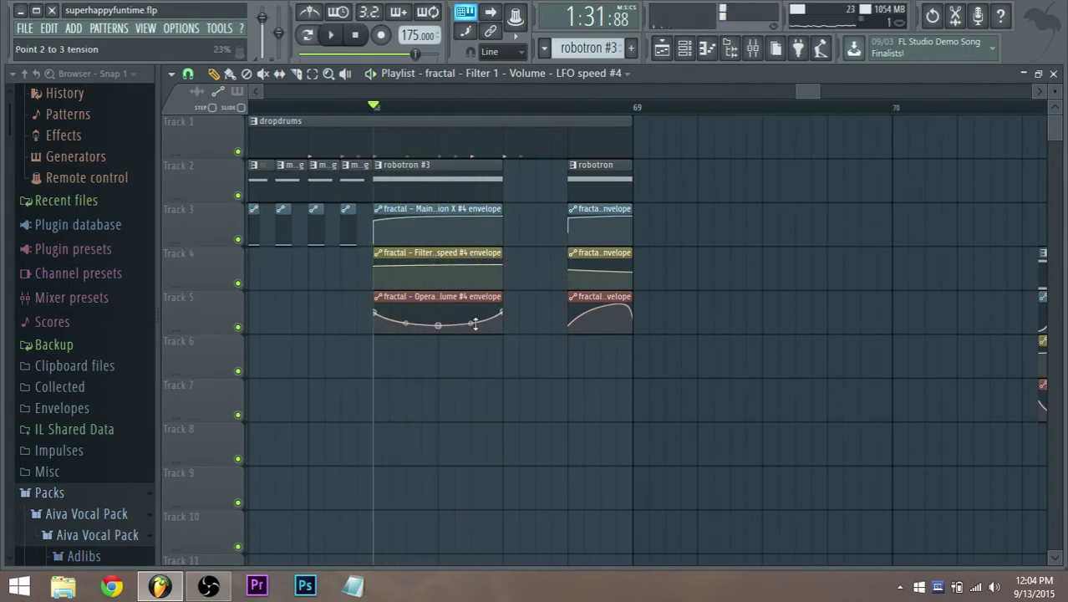
Step: Open the fractal channel's Sytrus, raise the matrix knob from operator 2 to operator 3, and play from bar 68
{"action": "left_click", "coordinate": [684, 48]}
{"action": "scroll", "coordinate": [400, 339], "scroll_direction": "down", "scroll_amount": 5}
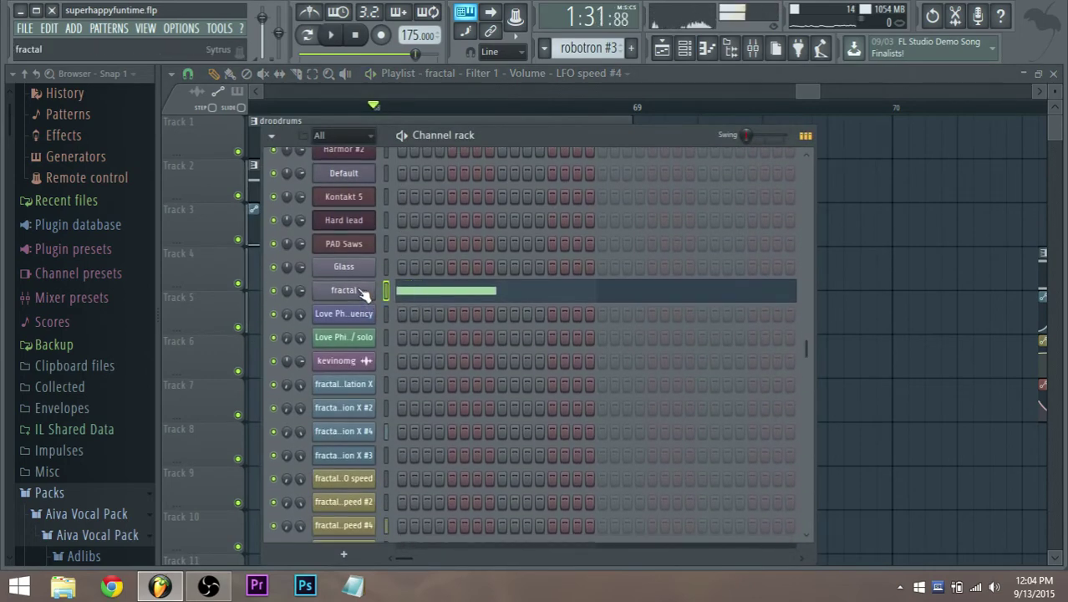
{"action": "left_click", "coordinate": [361, 291]}
{"action": "left_click_drag", "start_coordinate": [526, 278], "coordinate": [526, 259]}
{"action": "key", "text": "space"}
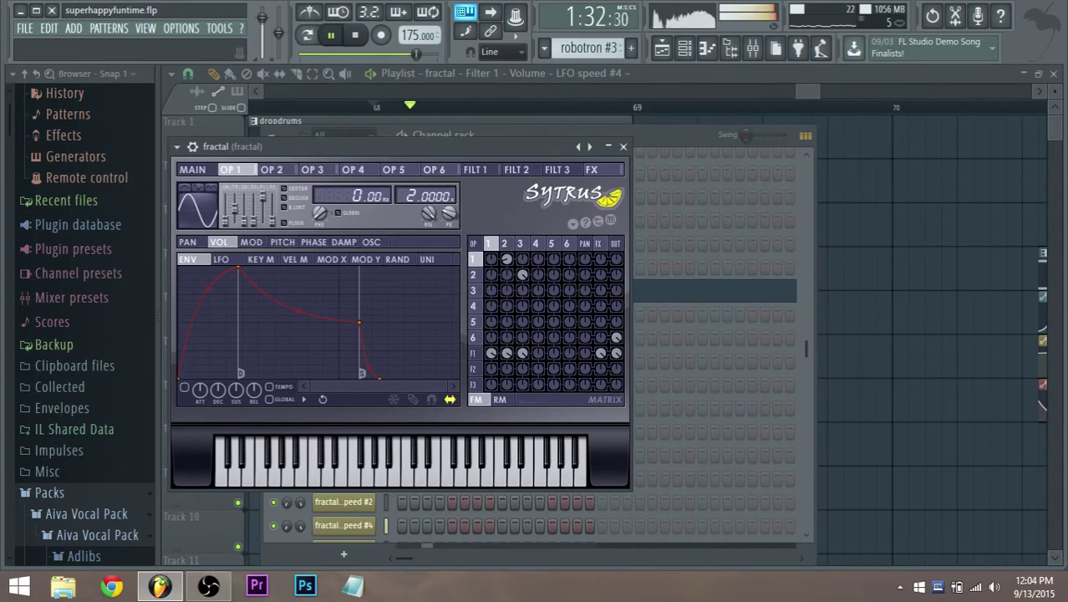
Step: In filter 1's waveshaper, raise the curve's end point to the top, bend the curve downward and drop its start point to the bottom
{"action": "left_click", "coordinate": [476, 354]}
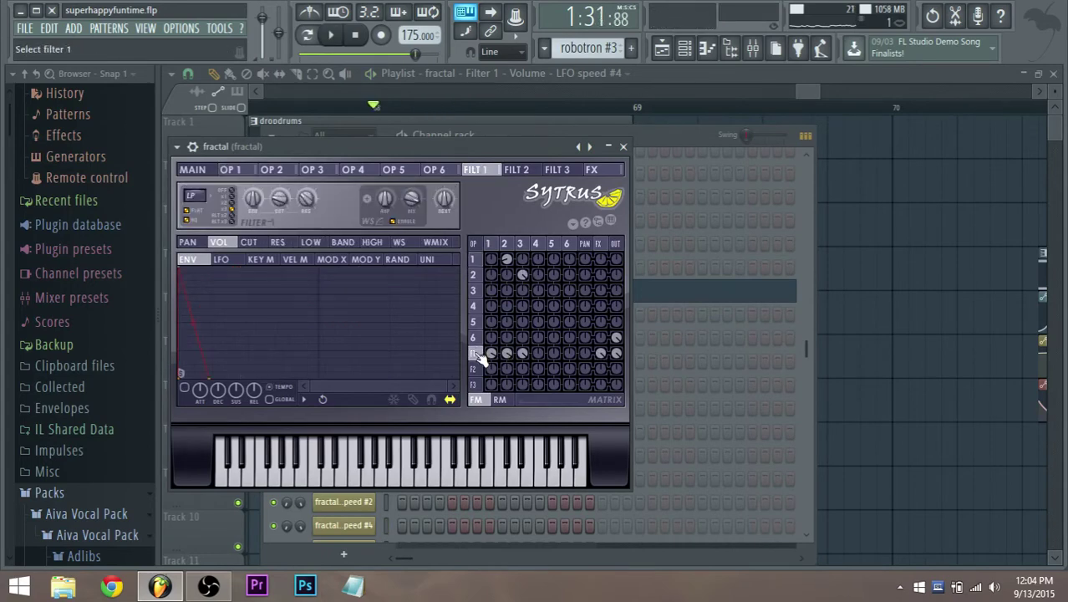
{"action": "left_click", "coordinate": [401, 243]}
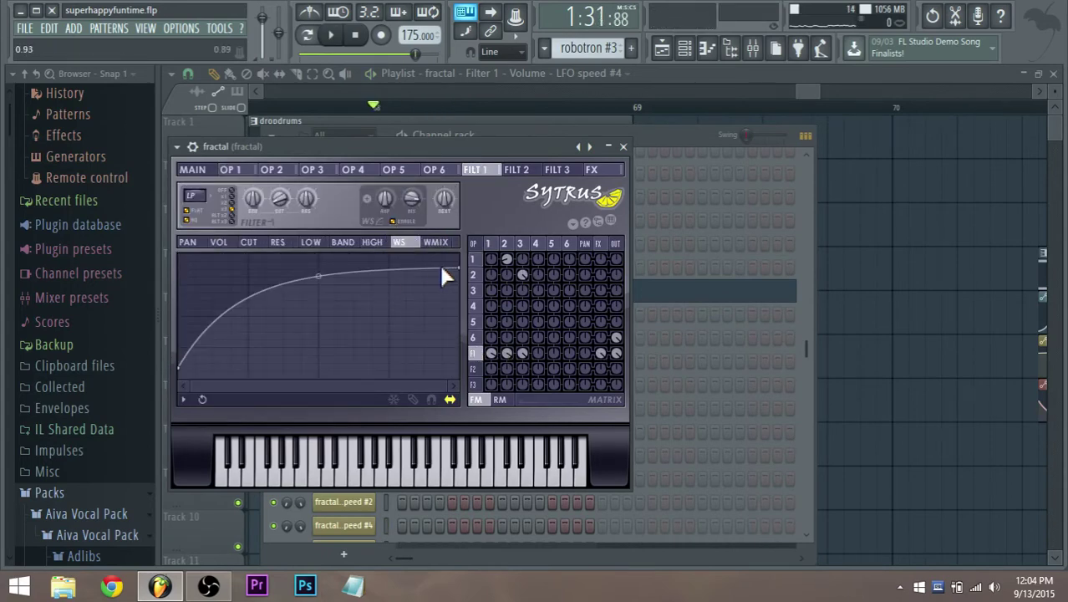
{"action": "left_click_drag", "start_coordinate": [458, 267], "coordinate": [462, 254]}
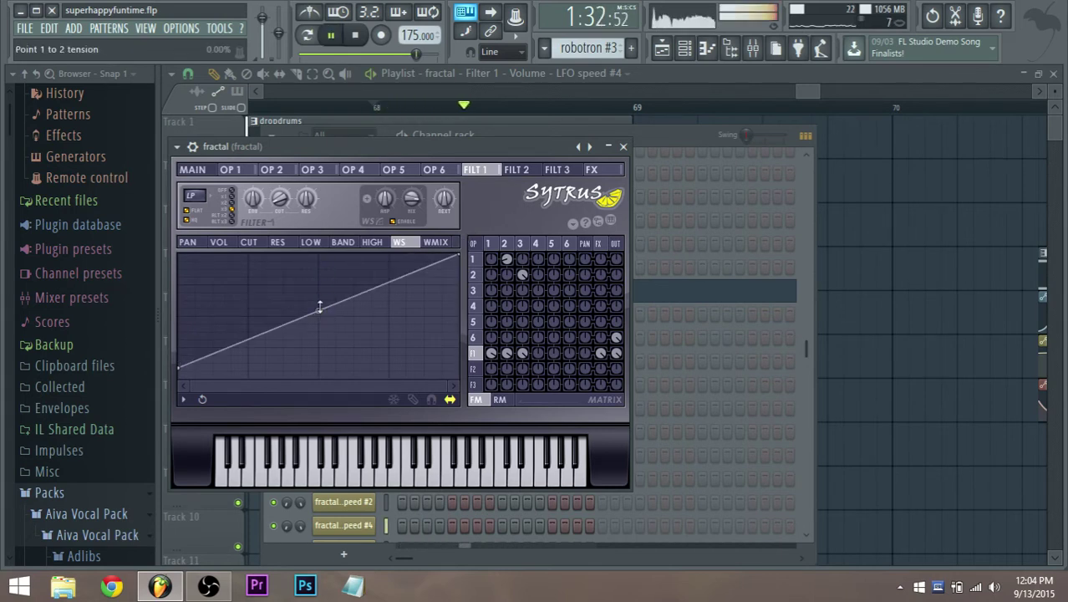
{"action": "left_click_drag", "start_coordinate": [319, 311], "coordinate": [315, 364]}
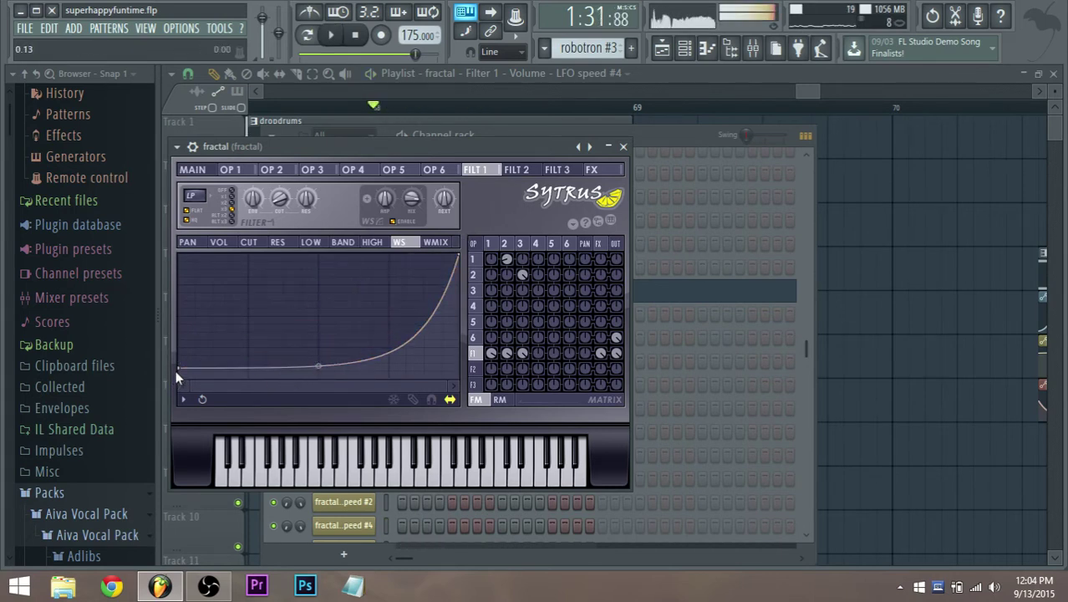
{"action": "left_click_drag", "start_coordinate": [176, 370], "coordinate": [190, 396]}
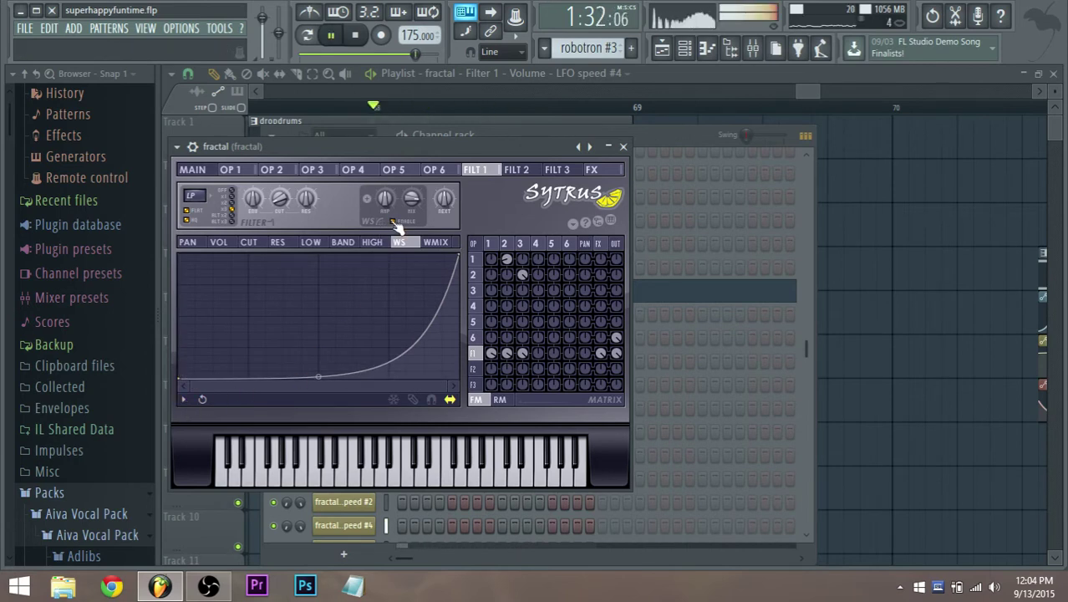
Step: Bend the waveshaper curve strongly upward and raise its start point to about 0.12, comparing by playback
{"action": "left_click_drag", "start_coordinate": [318, 377], "coordinate": [319, 262]}
{"action": "key", "text": "space"}
{"action": "key", "text": "space"}
{"action": "left_click_drag", "start_coordinate": [181, 381], "coordinate": [181, 365]}
{"action": "key", "text": "space"}
{"action": "key", "text": "space"}
{"action": "key", "text": "space"}
{"action": "key", "text": "space"}
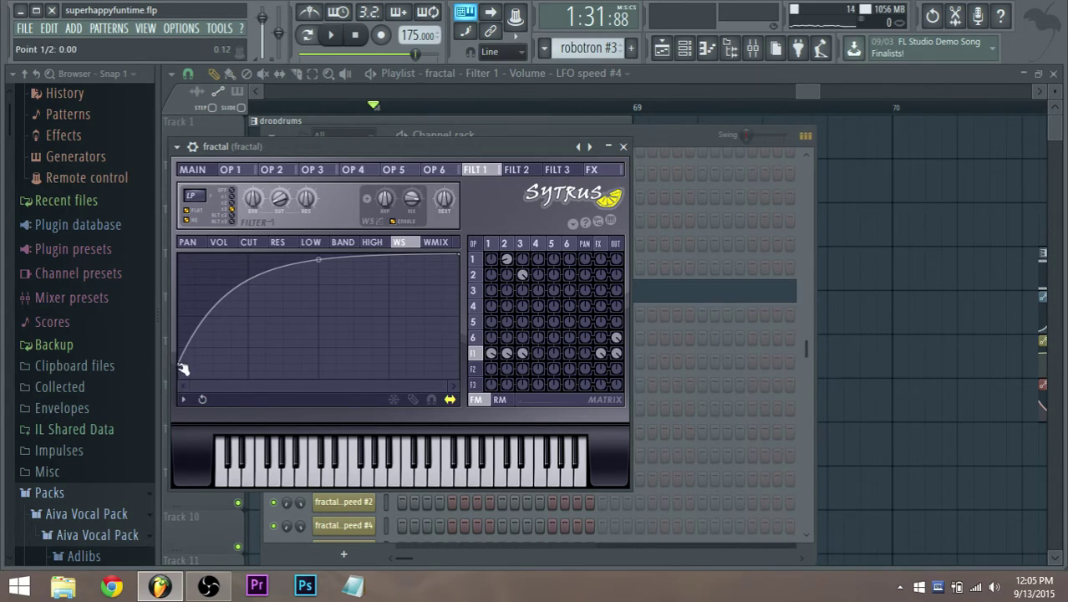
Step: Return the waveshaper curve's start point to the bottom and fine-tune its upward tension while playing from bar 68
{"action": "left_click_drag", "start_coordinate": [183, 368], "coordinate": [176, 399]}
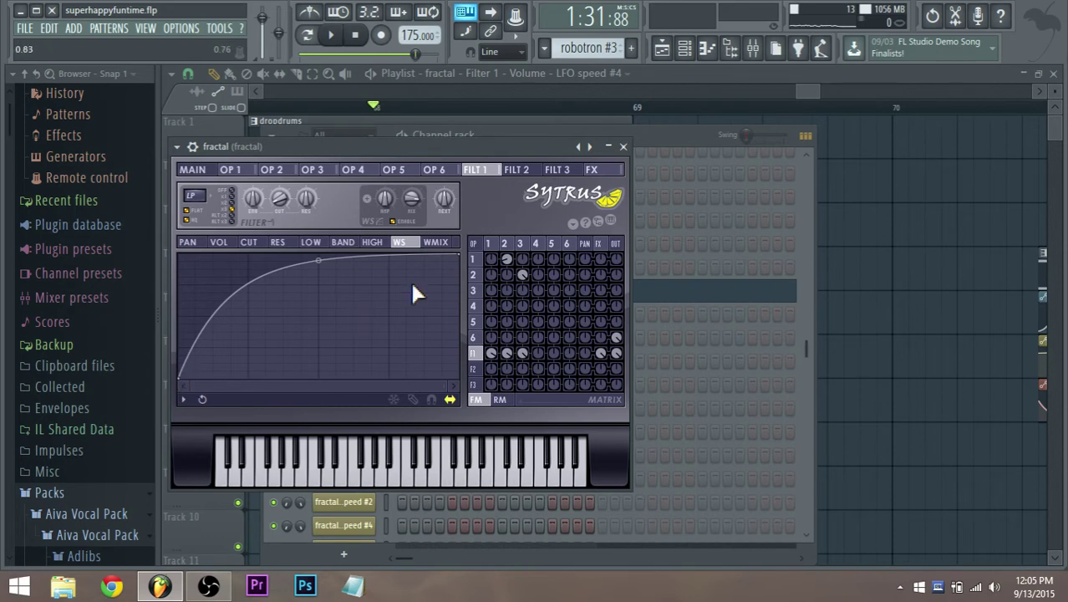
{"action": "key", "text": "space"}
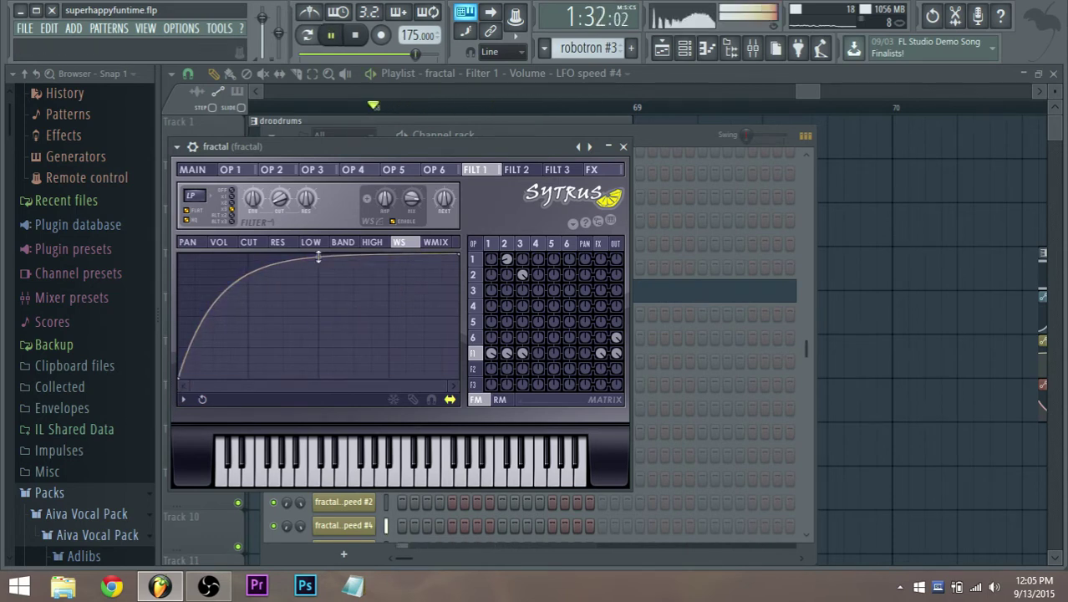
{"action": "key", "text": "space"}
{"action": "mouse_move", "coordinate": [318, 264]}
{"action": "left_mouse_down"}
{"action": "mouse_move", "coordinate": [310, 306]}
{"action": "mouse_move", "coordinate": [269, 276]}
{"action": "mouse_move", "coordinate": [269, 264]}
{"action": "mouse_move", "coordinate": [320, 266]}
{"action": "mouse_move", "coordinate": [320, 252]}
{"action": "left_mouse_up"}
{"action": "key", "text": "space"}
{"action": "right_click", "coordinate": [311, 267]}
{"action": "left_click", "coordinate": [341, 286]}
Step: Switch off filter 1's waveshaper during playback to compare the sound
{"action": "key", "text": "space"}
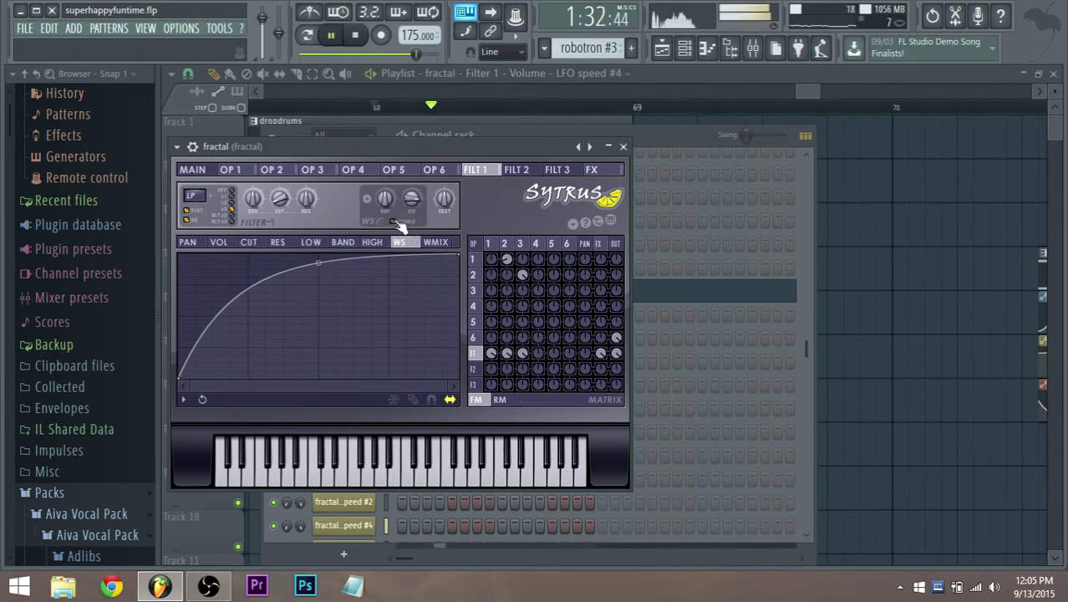
{"action": "left_click", "coordinate": [398, 223]}
{"action": "key", "text": "space"}
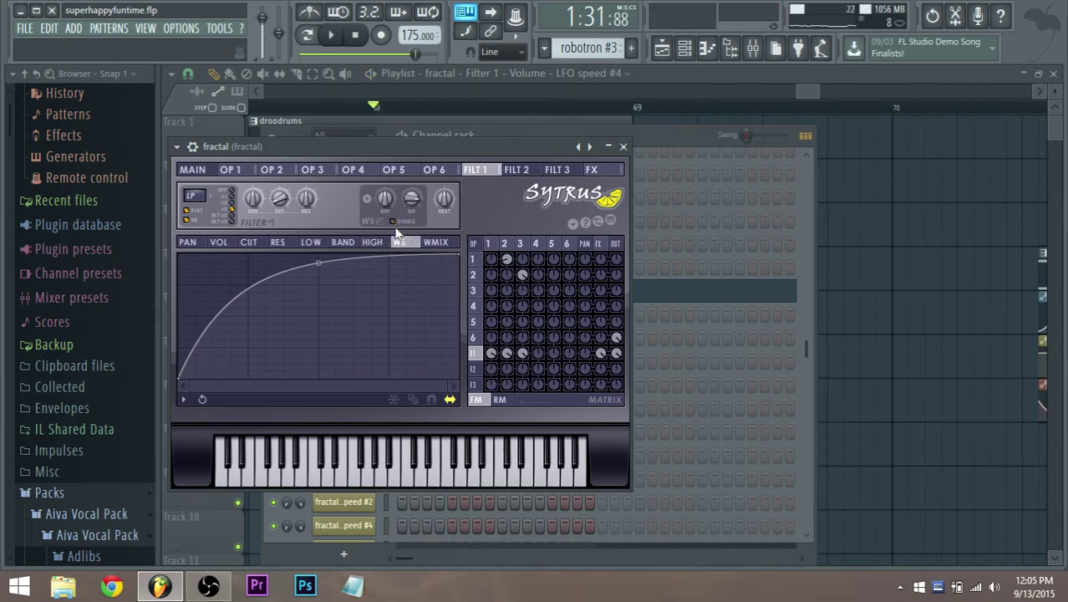
Step: Try Sausage Fattener before OTT on the fractal mixer track with Fatness at 89% and play from bar 68
{"action": "left_click", "coordinate": [752, 48]}
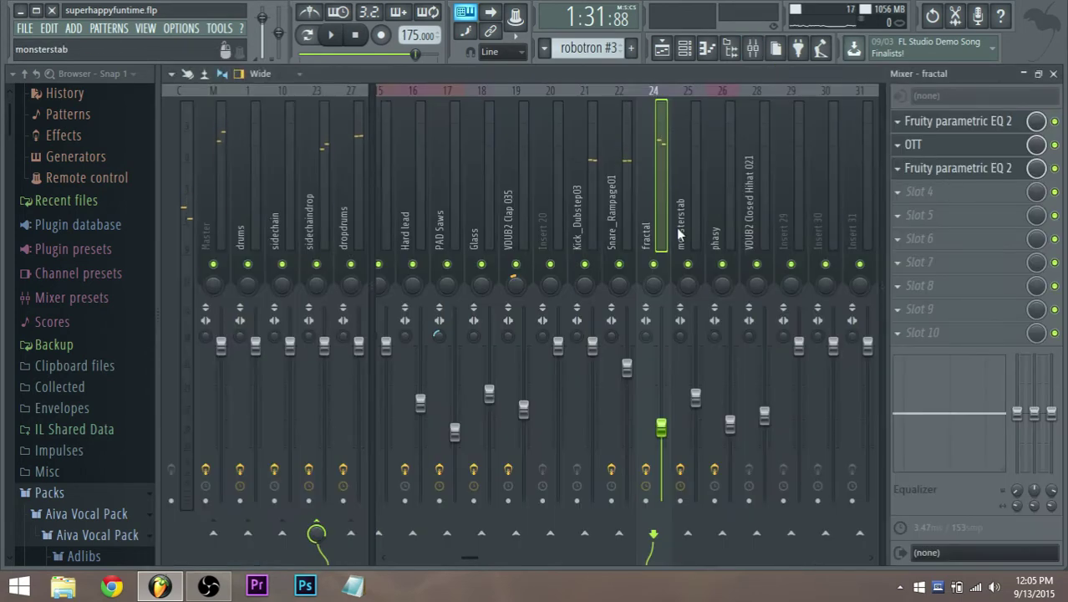
{"action": "key", "text": "space"}
{"action": "key", "text": "space"}
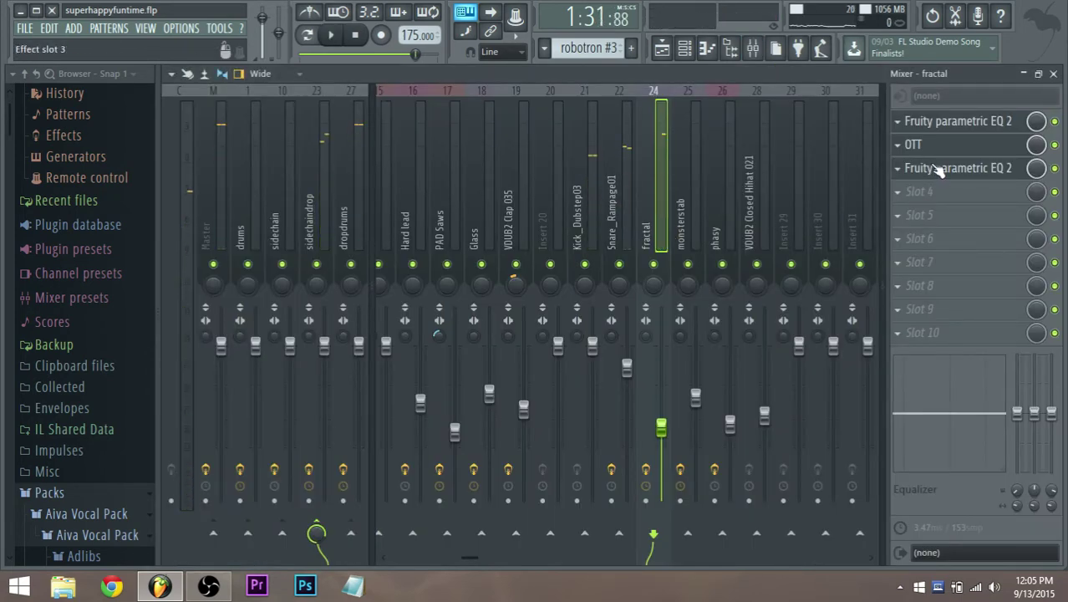
{"action": "left_click", "coordinate": [904, 150]}
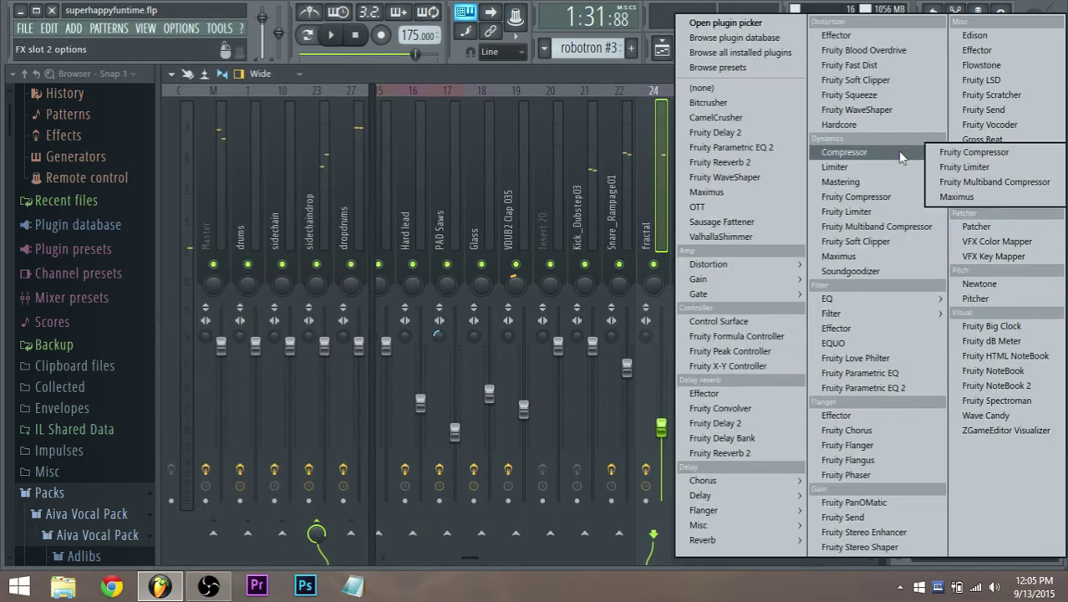
{"action": "left_click", "coordinate": [743, 221]}
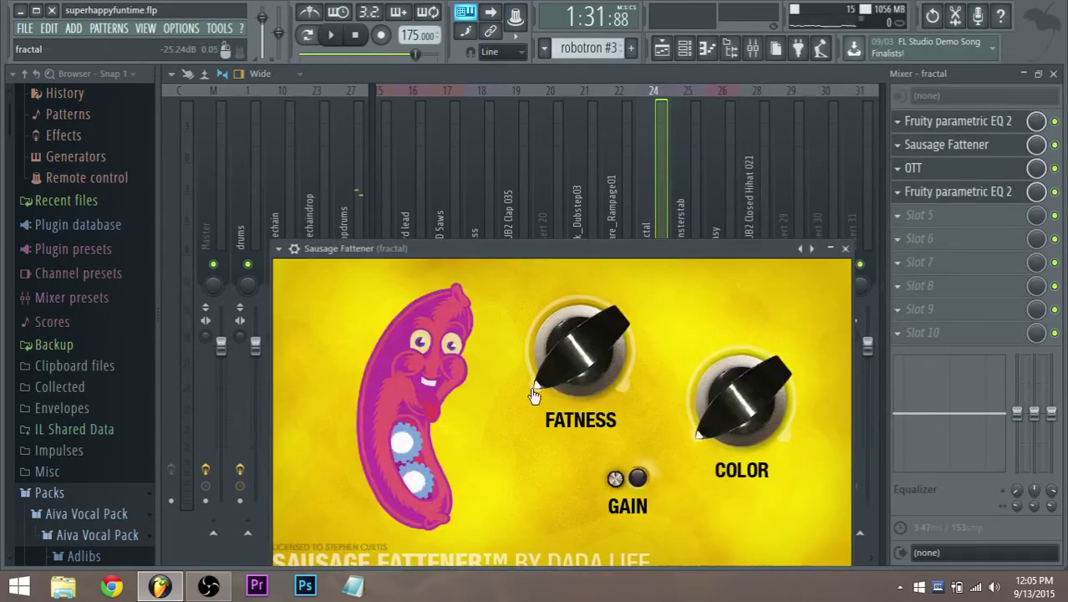
{"action": "left_click_drag", "start_coordinate": [585, 363], "coordinate": [589, 242]}
{"action": "key", "text": "space"}
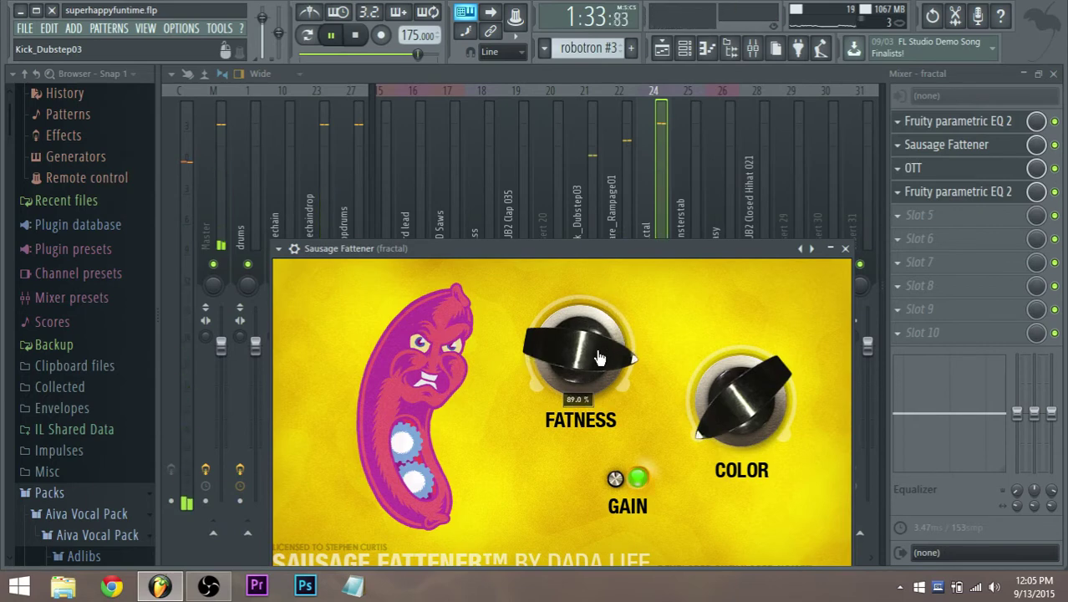
Step: Replace Sausage Fattener with CamelCrusher on the fractal mixer track and audition the American HiGain and British Crunch patches
{"action": "left_click", "coordinate": [897, 144]}
{"action": "mouse_move", "coordinate": [896, 161]}
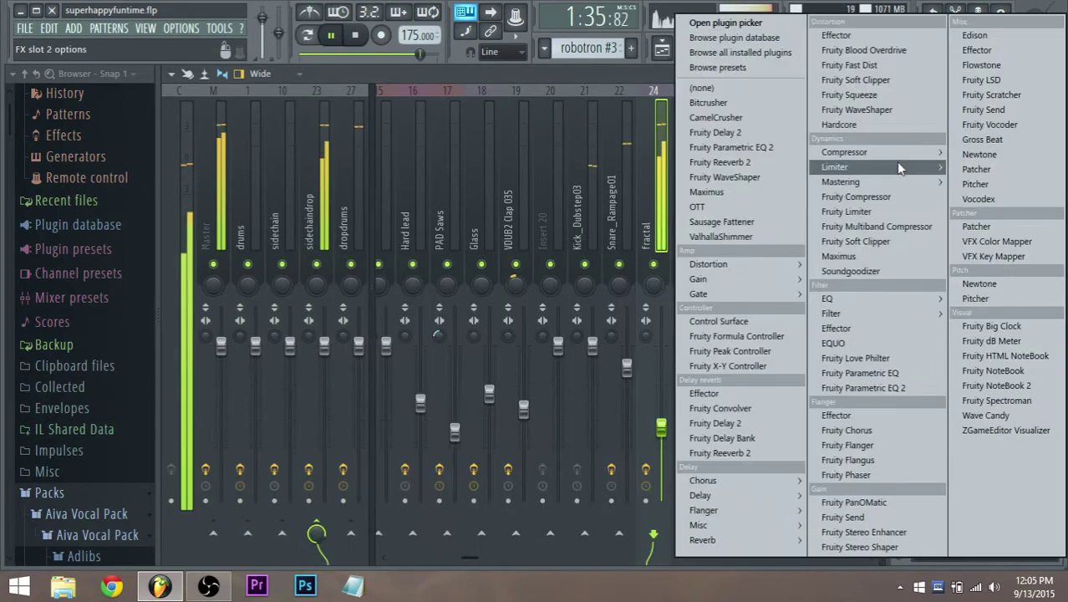
{"action": "mouse_move", "coordinate": [850, 167]}
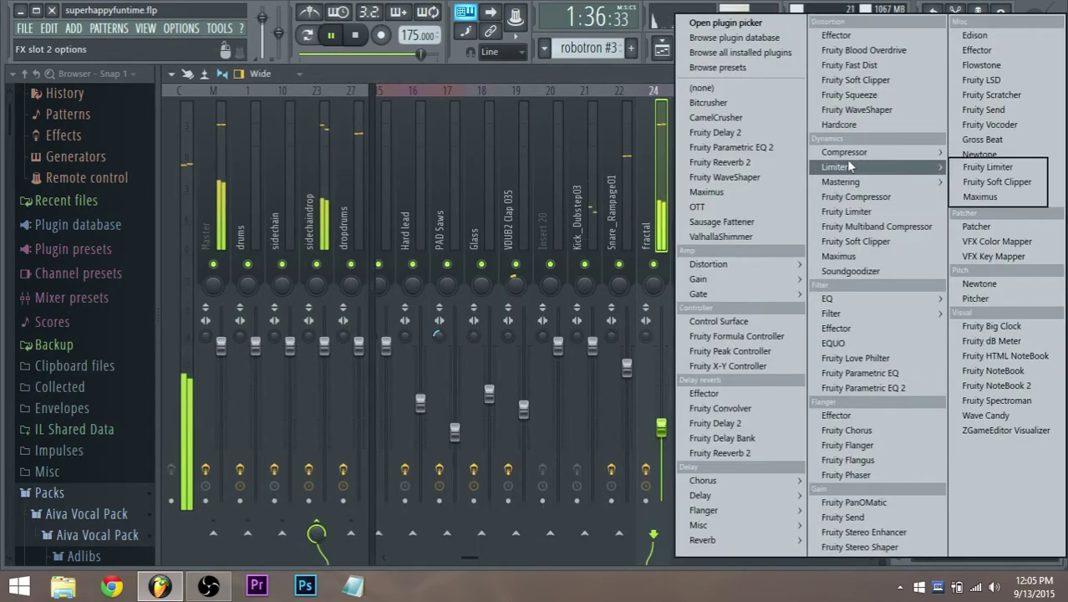
{"action": "left_click", "coordinate": [734, 117]}
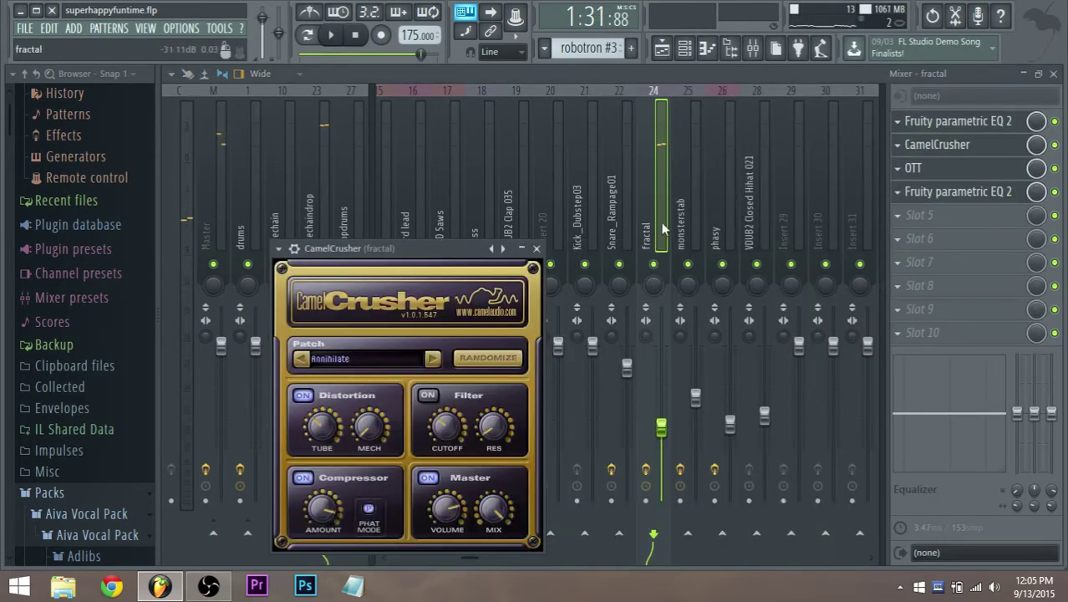
{"action": "left_click", "coordinate": [431, 358]}
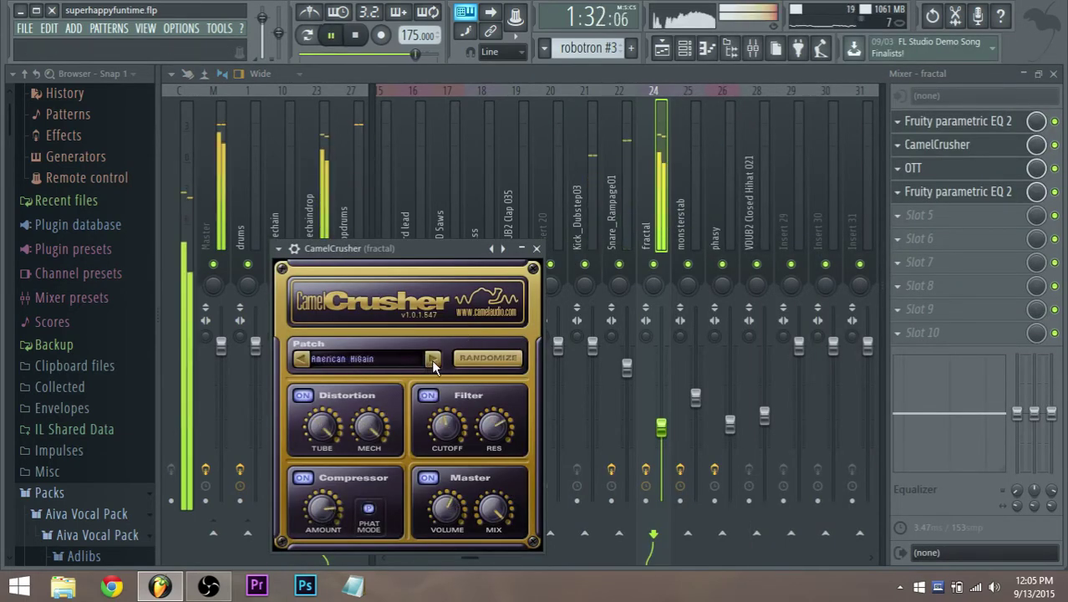
{"action": "left_click", "coordinate": [432, 358]}
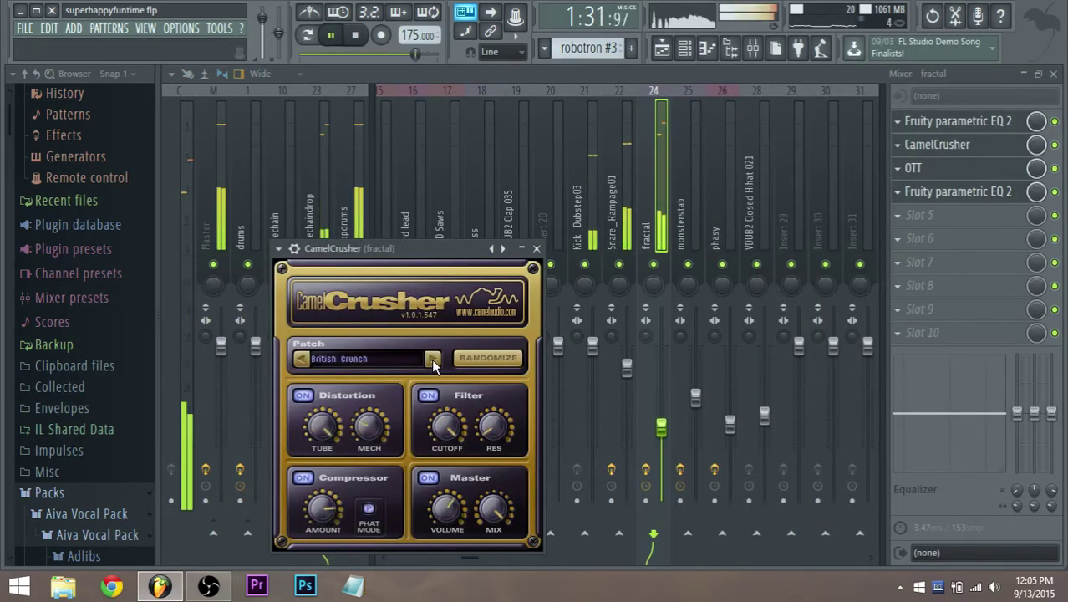
Step: Remove CamelCrusher from the fractal mixer track and move OTT and the second parametric EQ up to slots 2 and 3
{"action": "key", "text": "space"}
{"action": "left_click", "coordinate": [925, 148]}
{"action": "left_click", "coordinate": [897, 147]}
{"action": "left_click", "coordinate": [896, 161]}
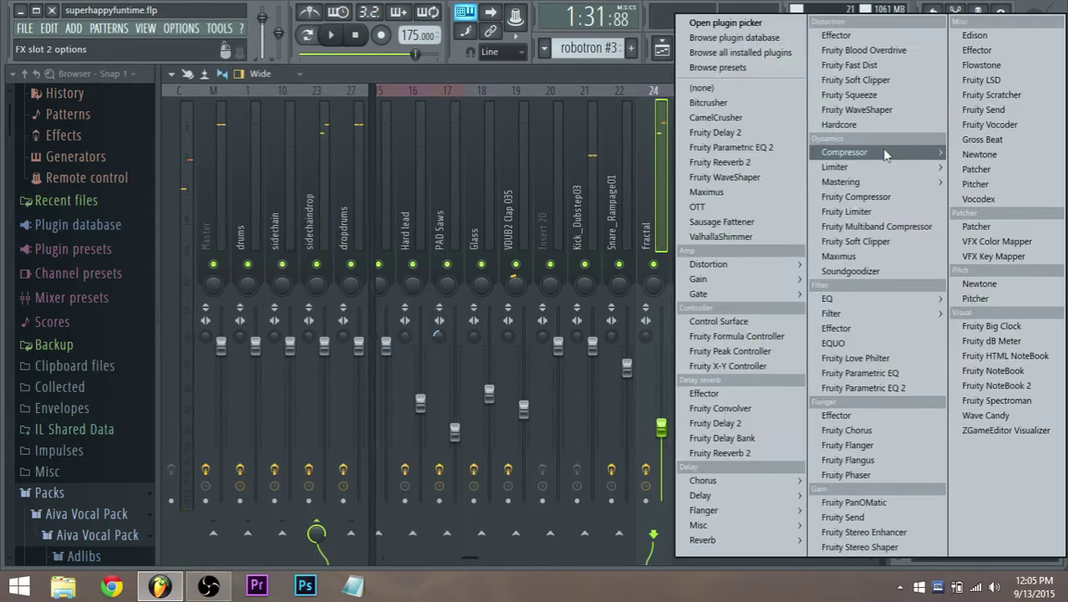
{"action": "left_click", "coordinate": [772, 92]}
{"action": "scroll", "coordinate": [921, 170], "scroll_direction": "up", "scroll_amount": 1}
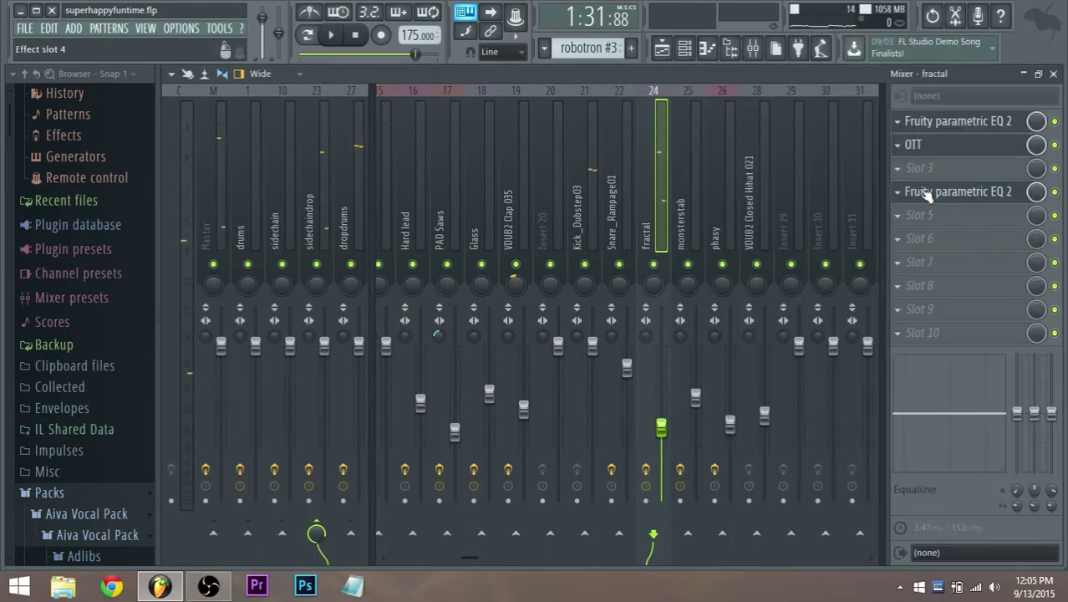
{"action": "scroll", "coordinate": [922, 193], "scroll_direction": "up", "scroll_amount": 1}
Step: Reopen the fractal channel's Sytrus to recheck filter 1's waveshaper curve, and return to the Playlist
{"action": "left_click", "coordinate": [702, 54]}
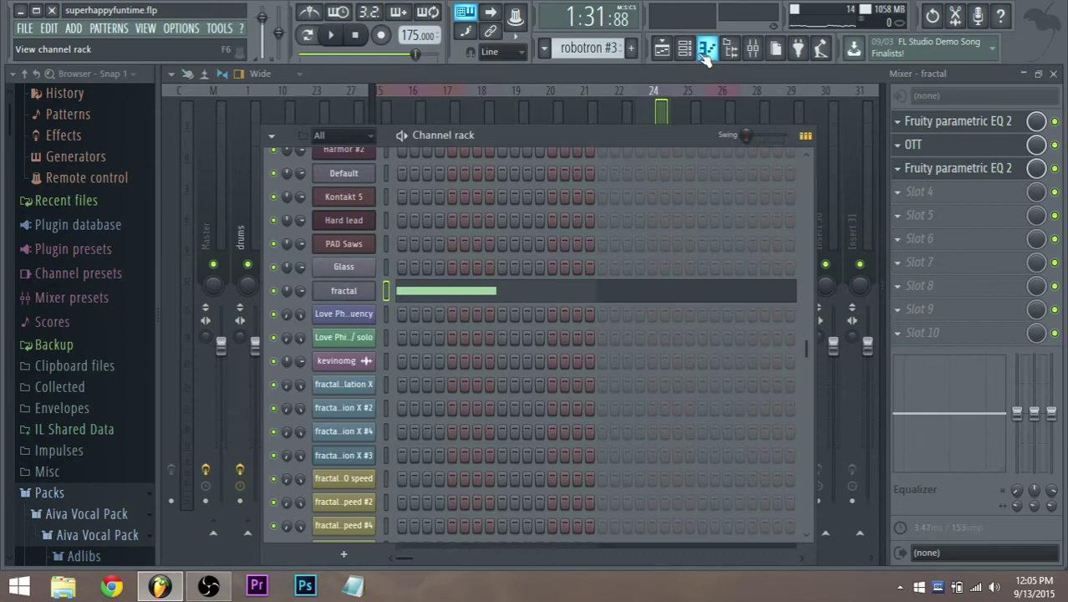
{"action": "left_click", "coordinate": [334, 290]}
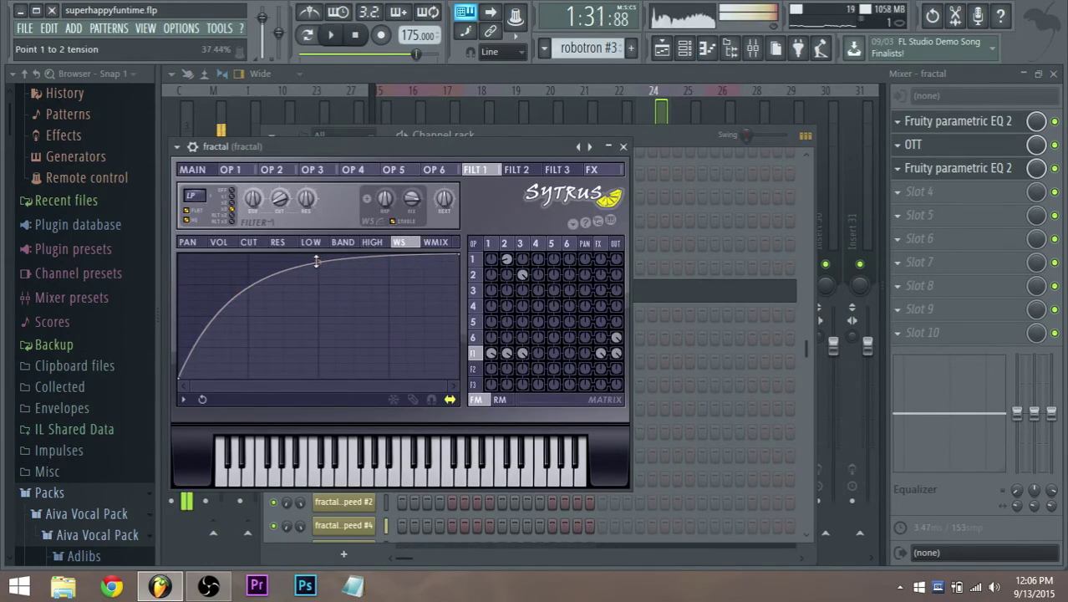
{"action": "left_click", "coordinate": [662, 47]}
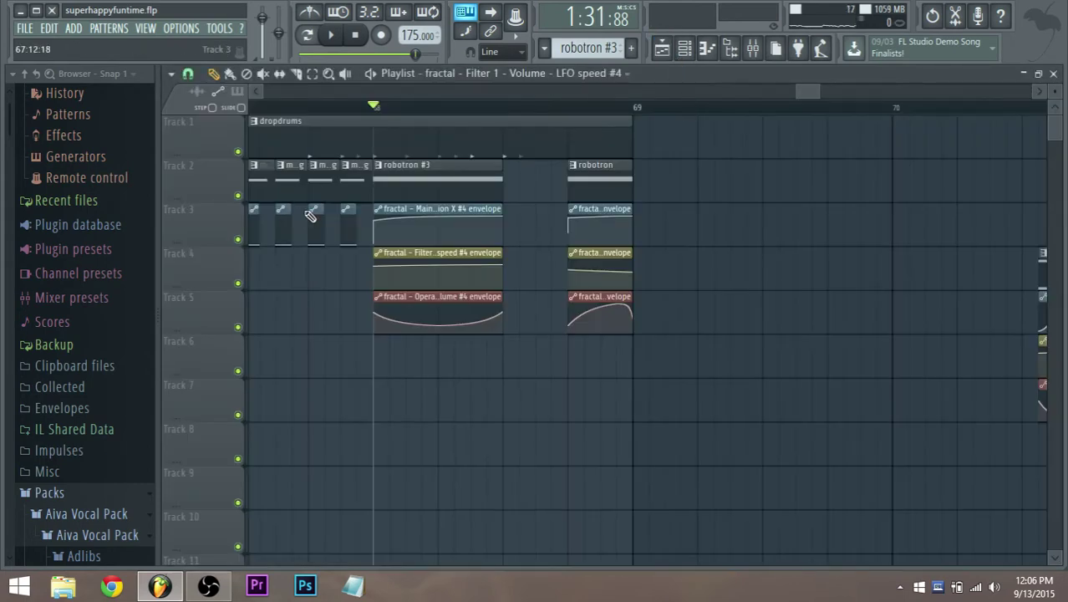
Step: Play the drop from just before bar 65 through bar 68
{"action": "scroll", "coordinate": [310, 215], "scroll_direction": "down", "scroll_amount": 2}
{"action": "scroll", "coordinate": [224, 227], "scroll_direction": "down", "scroll_amount": 2}
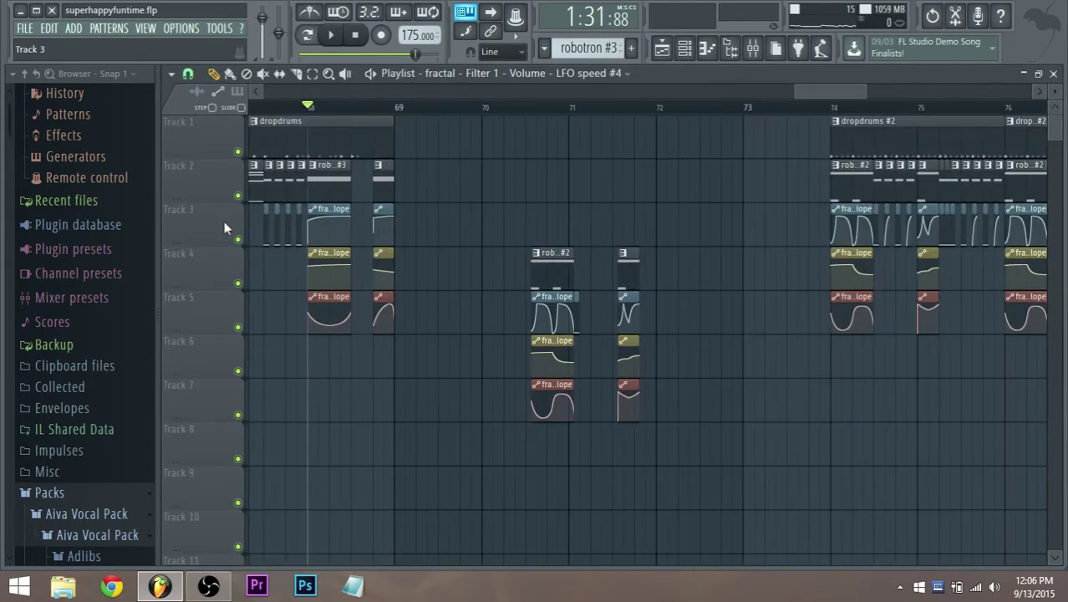
{"action": "scroll", "coordinate": [381, 316], "scroll_direction": "up", "scroll_amount": 2}
{"action": "left_click_drag", "start_coordinate": [820, 91], "coordinate": [815, 92]}
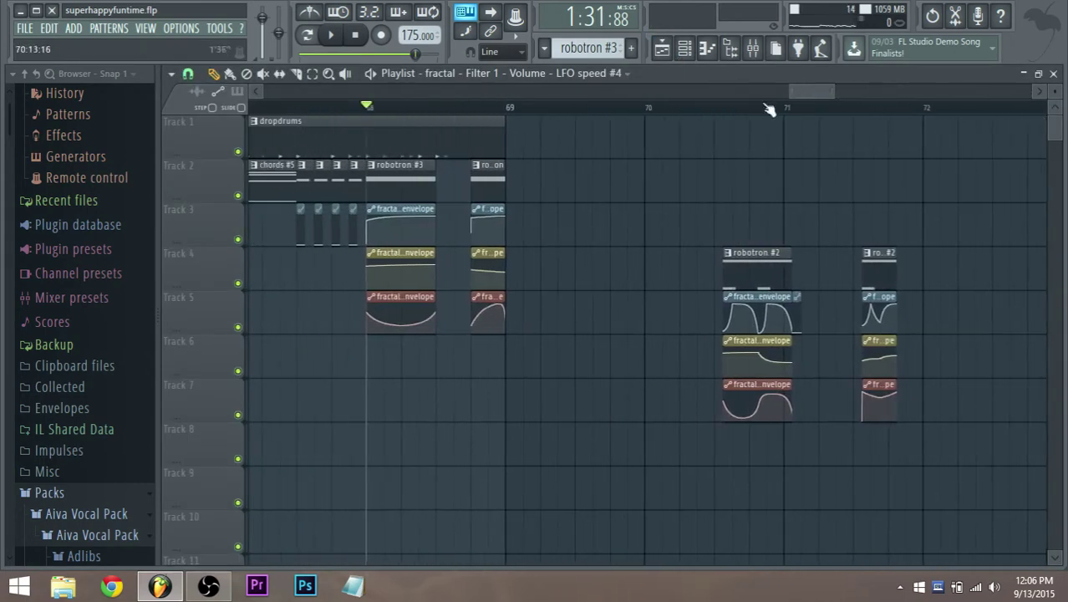
{"action": "scroll", "coordinate": [425, 176], "scroll_direction": "down", "scroll_amount": 4}
{"action": "left_click", "coordinate": [274, 109]}
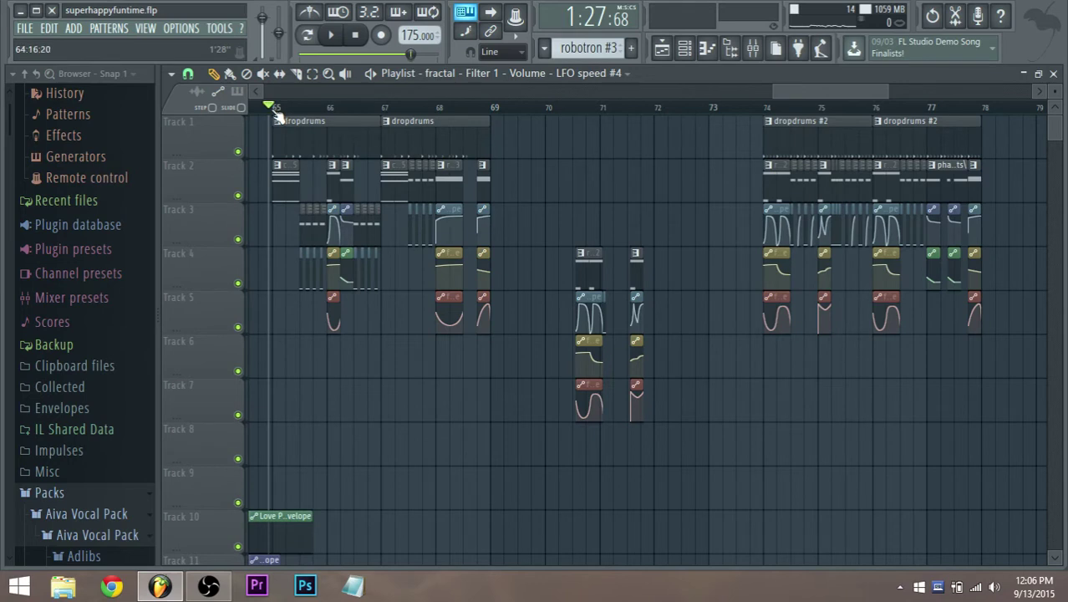
{"action": "key", "text": "space"}
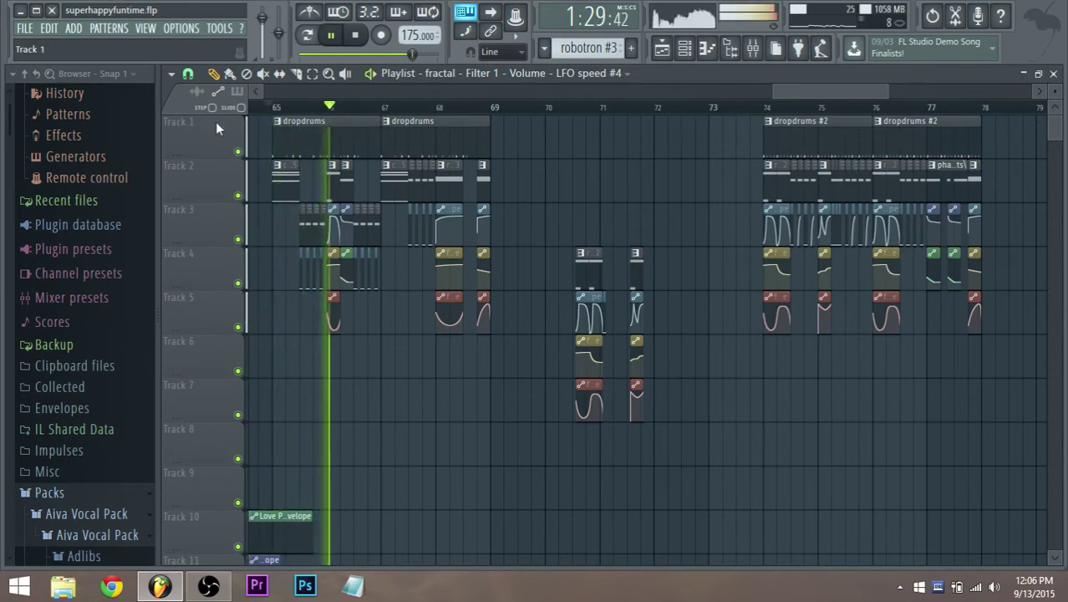
{"action": "scroll", "coordinate": [264, 164], "scroll_direction": "up", "scroll_amount": 1}
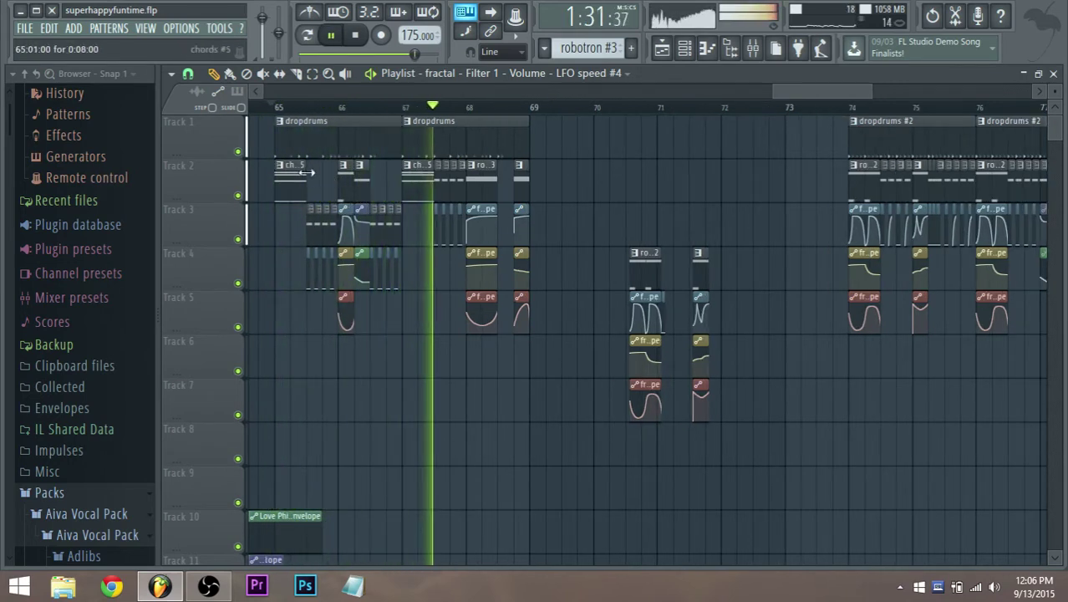
{"action": "scroll", "coordinate": [307, 172], "scroll_direction": "up", "scroll_amount": 1}
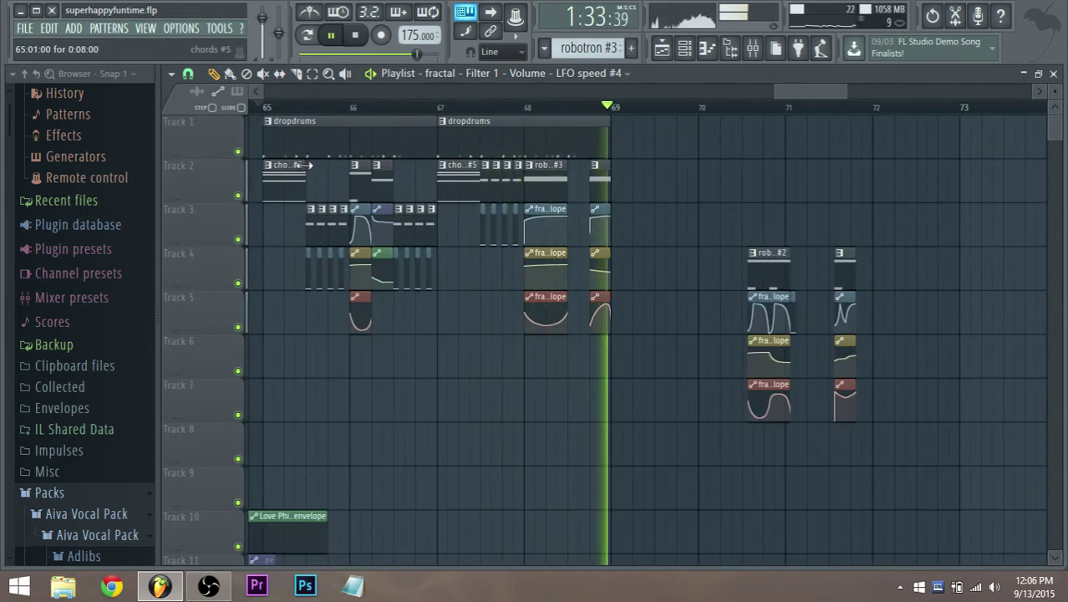
{"action": "key", "text": "space"}
{"action": "scroll", "coordinate": [321, 170], "scroll_direction": "up", "scroll_amount": 1}
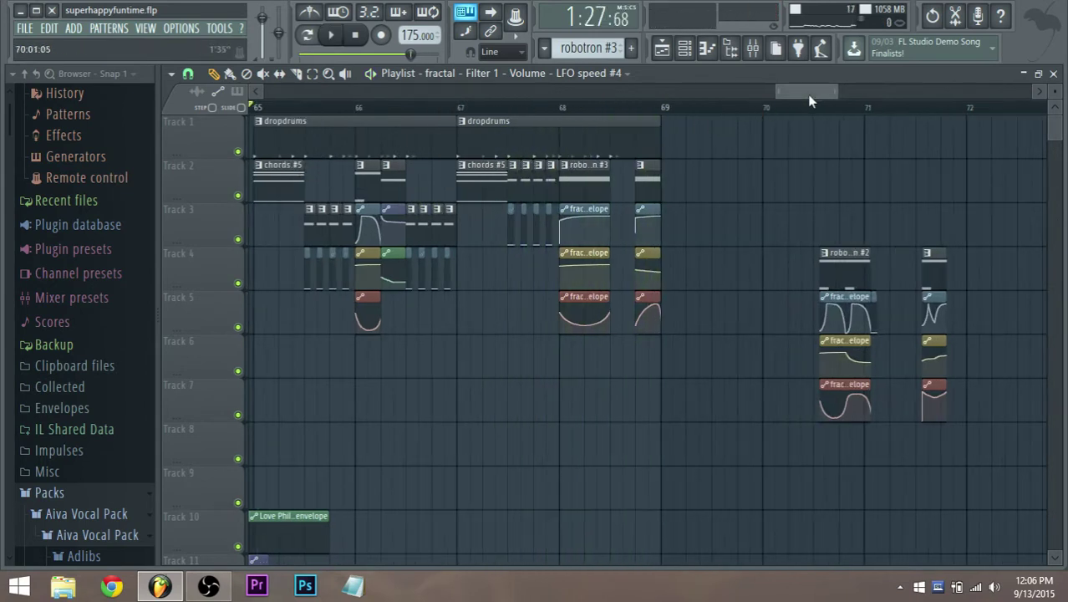
Step: Adjust the end point of the fractal Operator 3 Volume #2 envelope at 66:05 while replaying the drop
{"action": "key", "text": "space"}
{"action": "left_click_drag", "start_coordinate": [809, 96], "coordinate": [782, 102]}
{"action": "scroll", "coordinate": [520, 316], "scroll_direction": "up", "scroll_amount": 1}
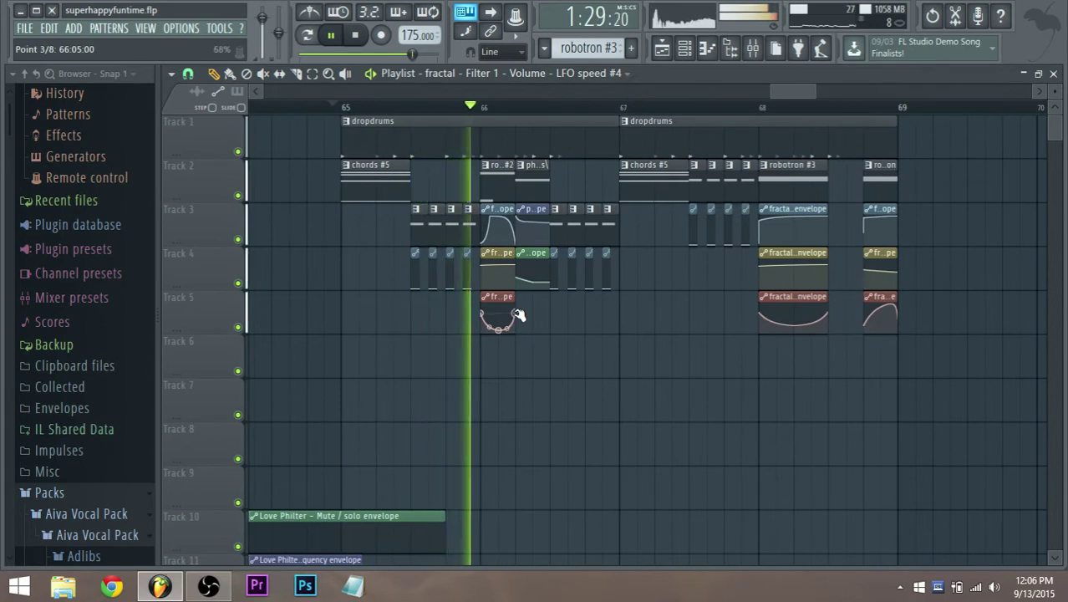
{"action": "left_click", "coordinate": [517, 313]}
{"action": "key", "text": "space"}
{"action": "key", "text": "space"}
{"action": "key", "text": "space"}
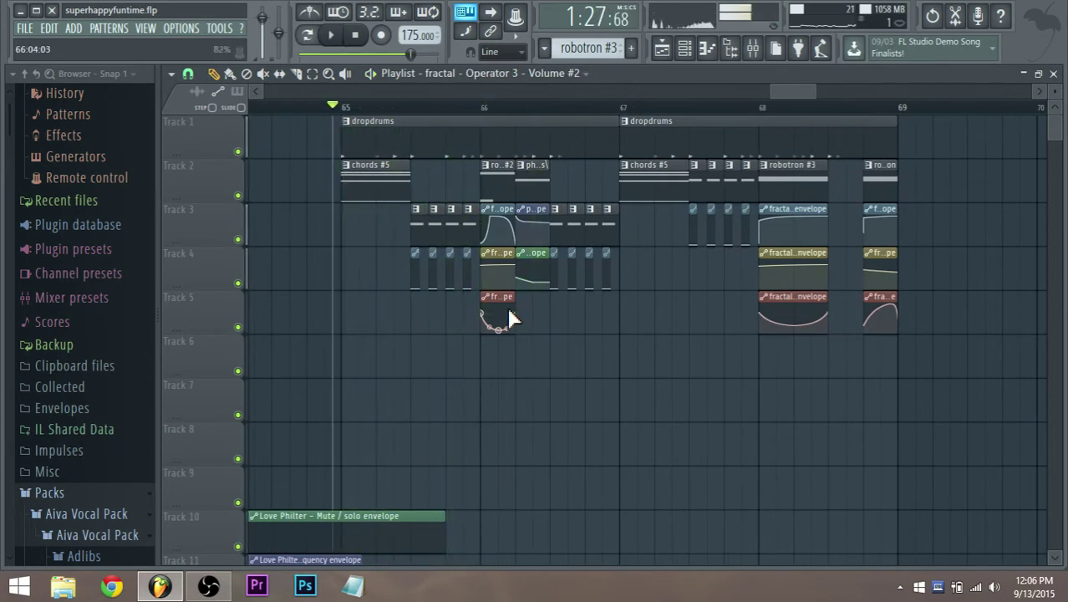
Step: Reshape the fractal Filter 1 LFO speed #2 envelope to start at 29% and rise to 58% at 66:05, auditioning from bar 66
{"action": "scroll", "coordinate": [509, 316], "scroll_direction": "up", "scroll_amount": 1}
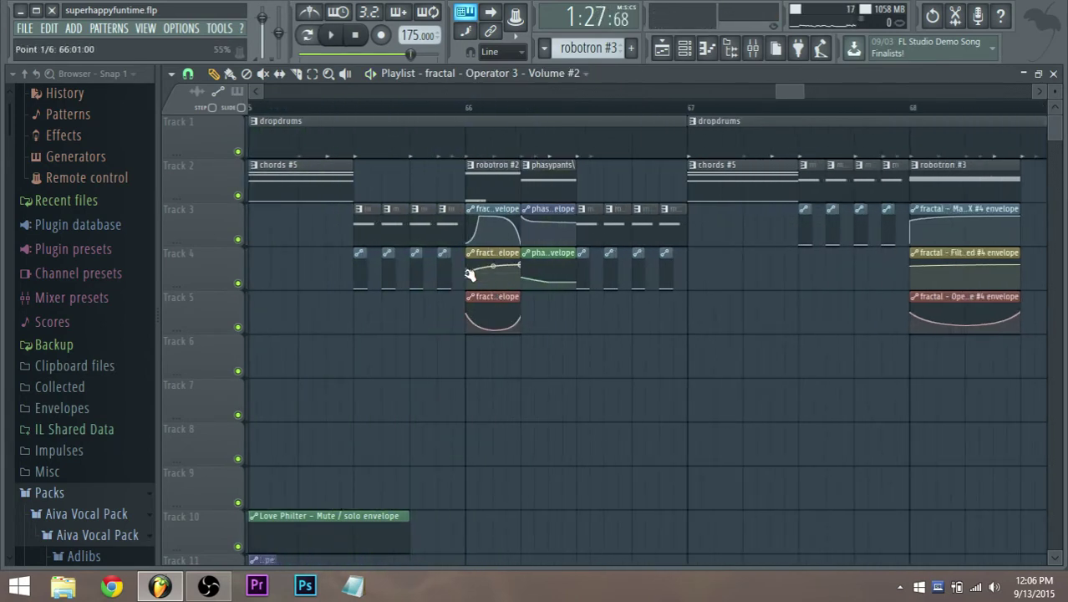
{"action": "left_click", "coordinate": [469, 274]}
{"action": "left_click", "coordinate": [470, 107]}
{"action": "key", "text": "space"}
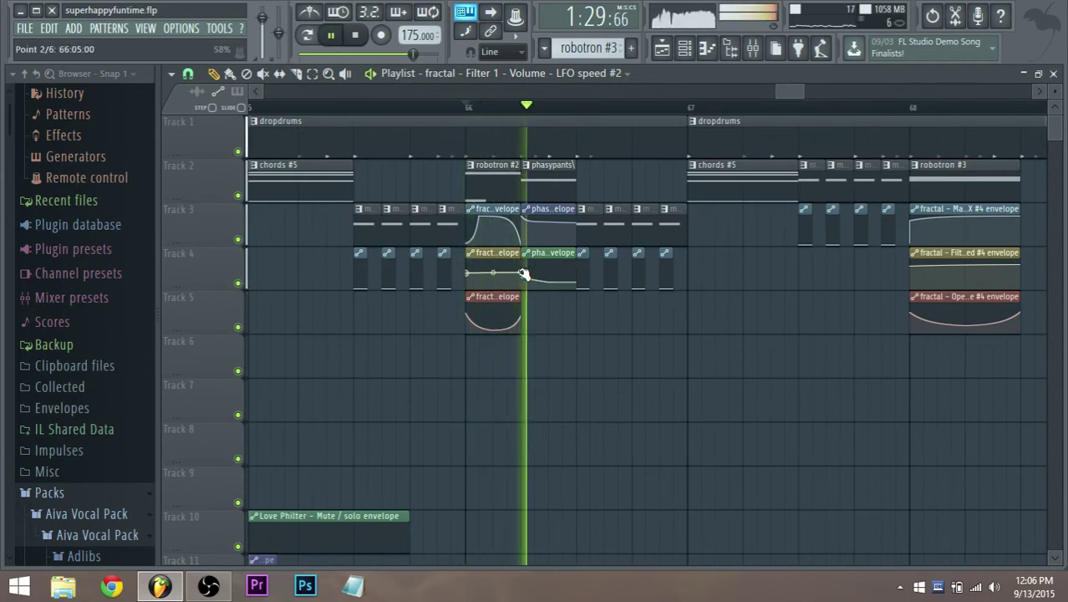
{"action": "key", "text": "space"}
{"action": "key", "text": "space"}
{"action": "key", "text": "space"}
{"action": "left_click_drag", "start_coordinate": [470, 274], "coordinate": [473, 279]}
{"action": "key", "text": "space"}
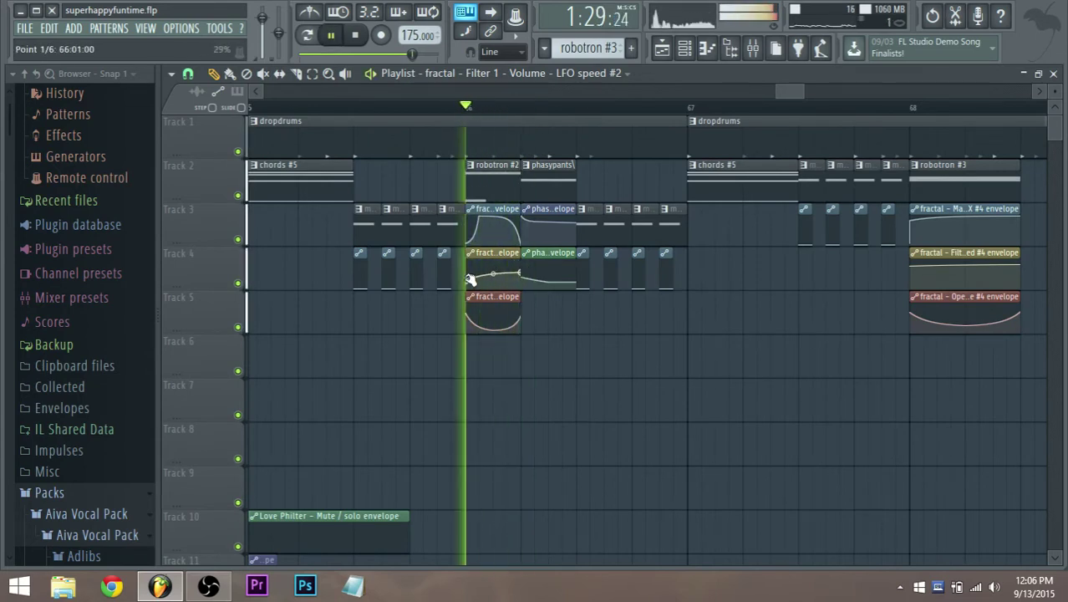
Step: In the robotron #2 pattern, delete both short A1 slide notes and the second A2 note, and move the first A2 note down to A1
{"action": "double_click", "coordinate": [477, 189]}
{"action": "key", "text": "space"}
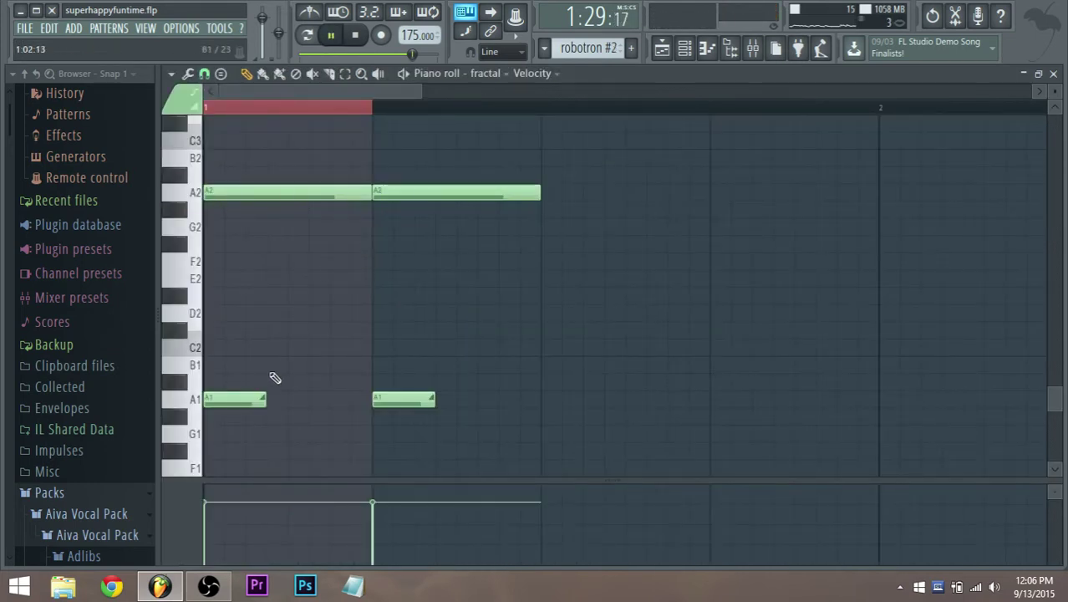
{"action": "key", "text": "space"}
{"action": "left_click", "coordinate": [199, 404]}
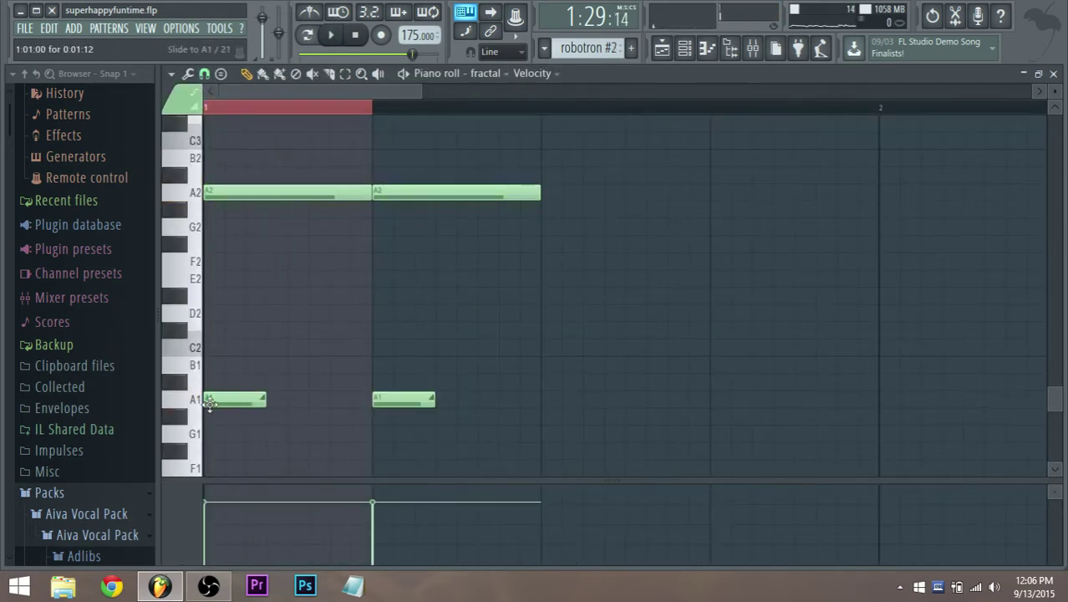
{"action": "right_click", "coordinate": [238, 399]}
{"action": "left_click_drag", "start_coordinate": [231, 193], "coordinate": [214, 405]}
{"action": "key", "text": "space"}
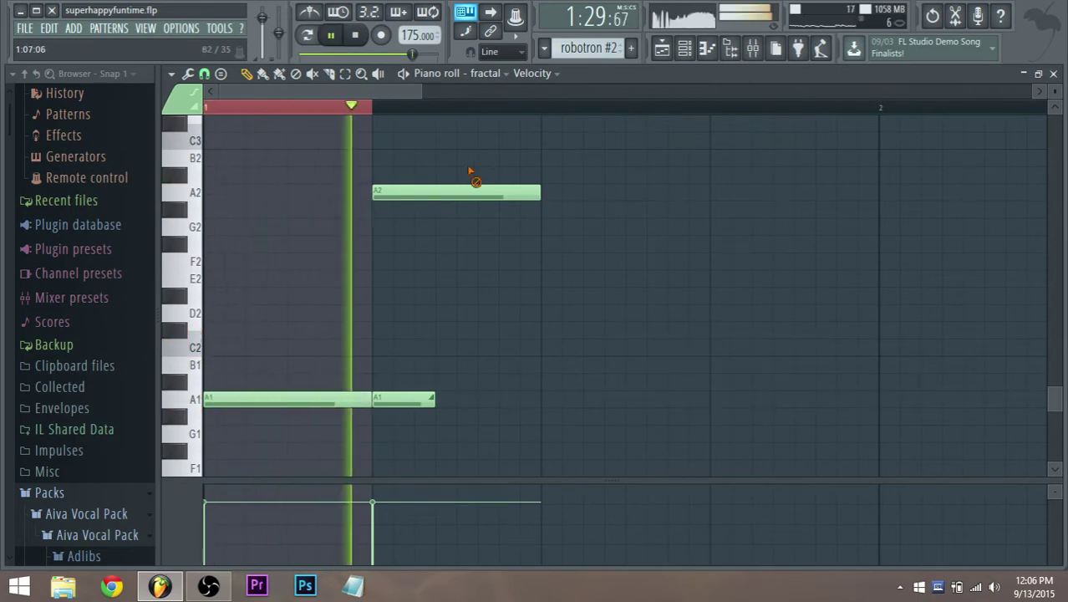
{"action": "right_click", "coordinate": [472, 192]}
{"action": "right_click", "coordinate": [422, 400]}
Step: Return to the Playlist and play the drop from bar 65
{"action": "left_click", "coordinate": [661, 48]}
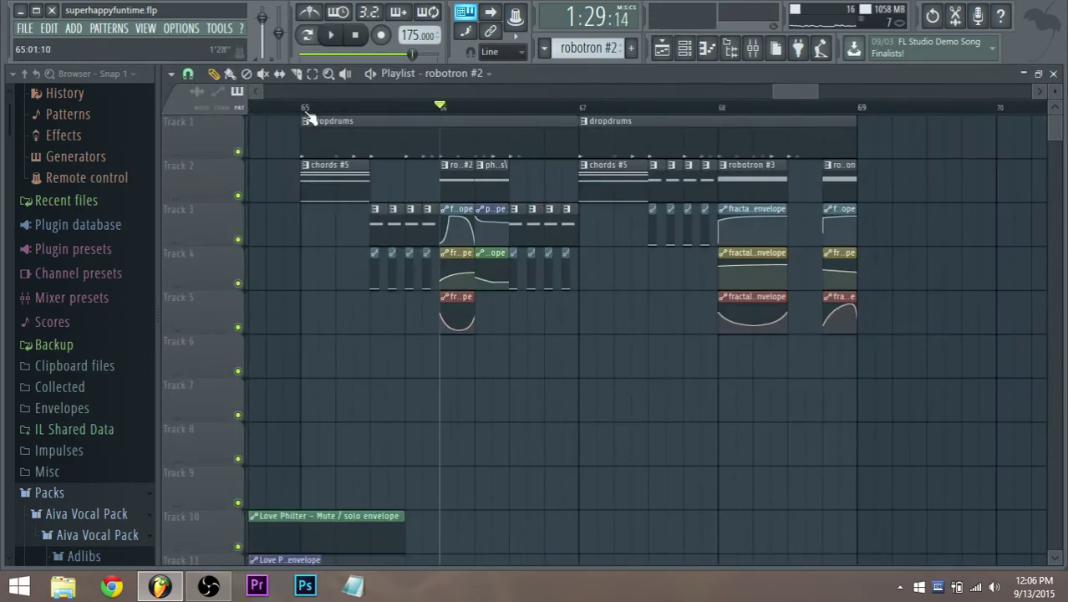
{"action": "left_click", "coordinate": [302, 107]}
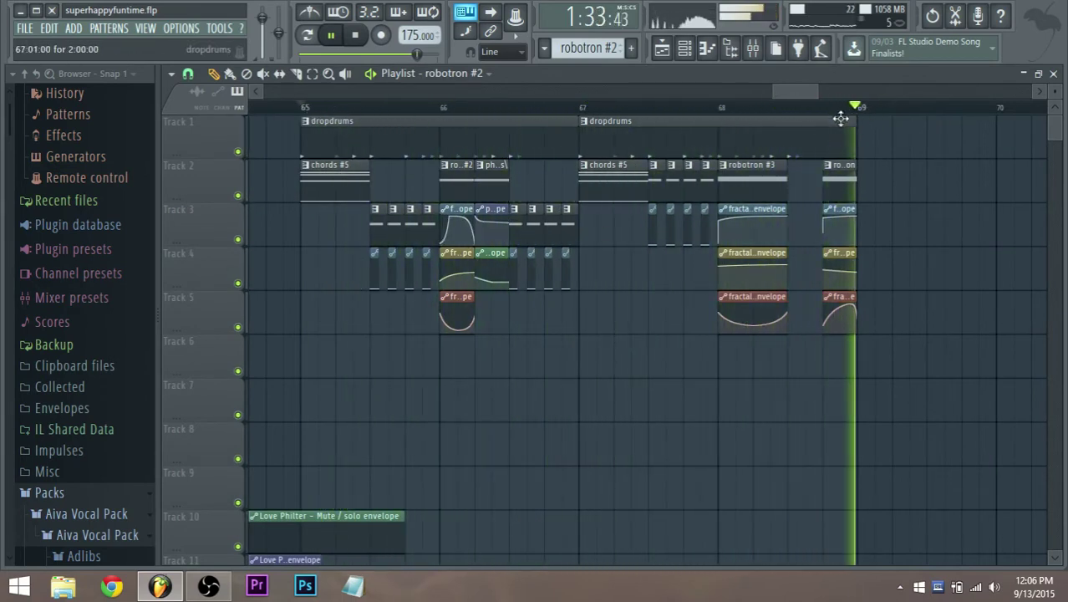
{"action": "key", "text": "space"}
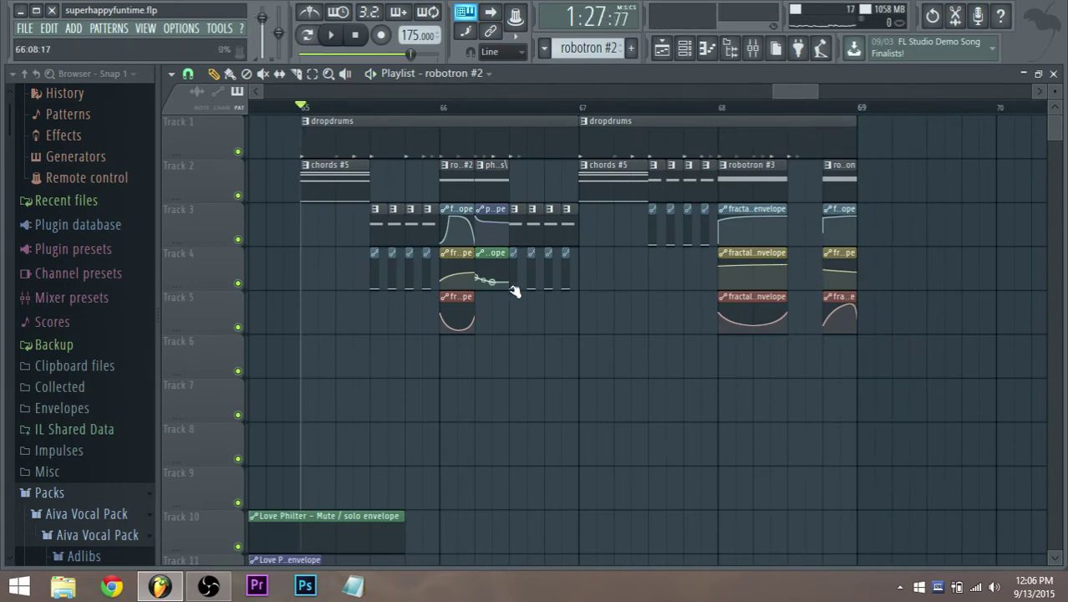
Step: Place a phasypants pattern clip on Track 2 at 68:09, between the robotron #3 and robotron clips
{"action": "scroll", "coordinate": [812, 291], "scroll_direction": "down", "scroll_amount": 4}
{"action": "scroll", "coordinate": [1013, 359], "scroll_direction": "up", "scroll_amount": 3}
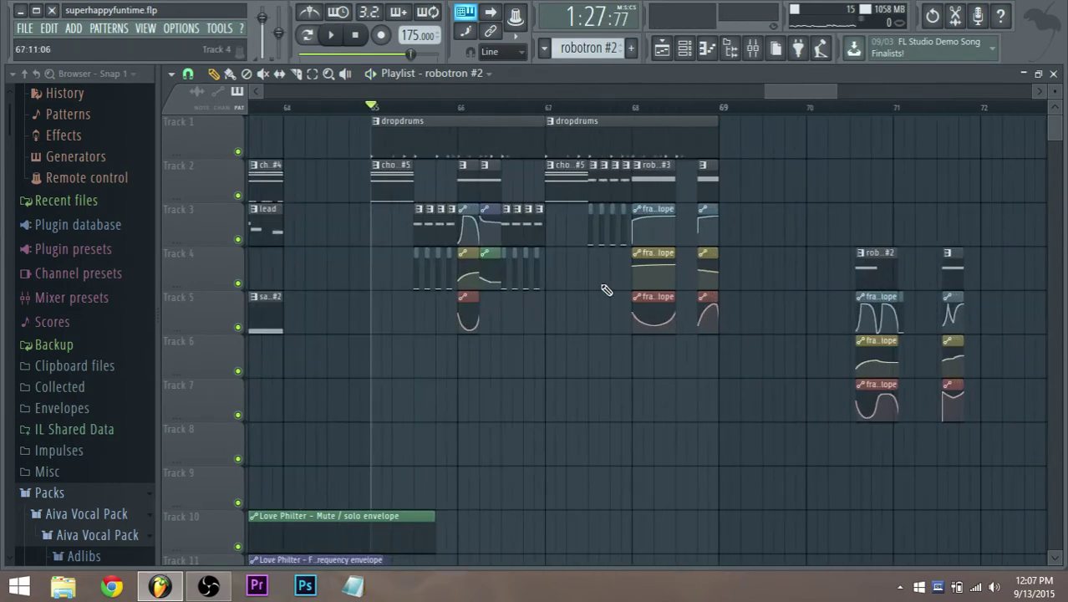
{"action": "left_click", "coordinate": [486, 187]}
{"action": "scroll", "coordinate": [648, 273], "scroll_direction": "up", "scroll_amount": 2}
{"action": "scroll", "coordinate": [648, 274], "scroll_direction": "down", "scroll_amount": 1}
{"action": "scroll", "coordinate": [656, 275], "scroll_direction": "down", "scroll_amount": 5}
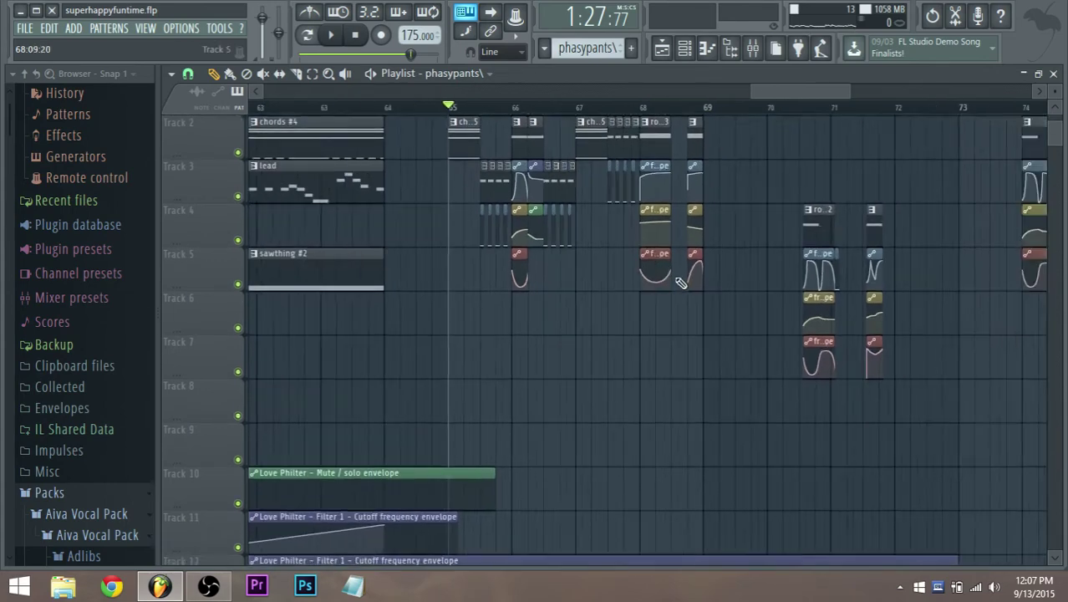
{"action": "scroll", "coordinate": [679, 280], "scroll_direction": "up", "scroll_amount": 1}
{"action": "scroll", "coordinate": [660, 276], "scroll_direction": "up", "scroll_amount": 4}
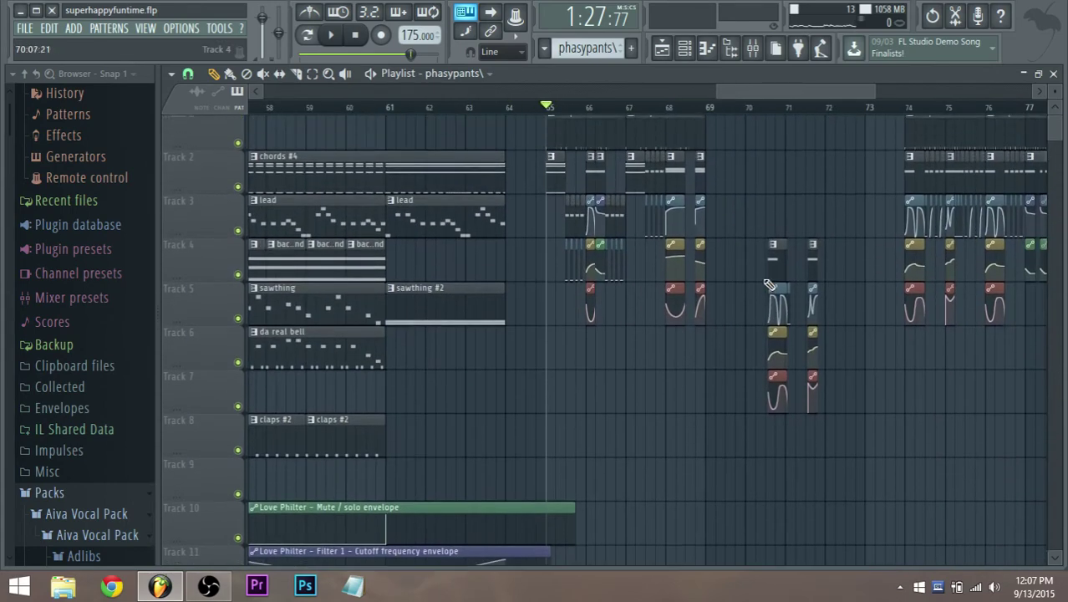
{"action": "scroll", "coordinate": [786, 276], "scroll_direction": "up", "scroll_amount": 2}
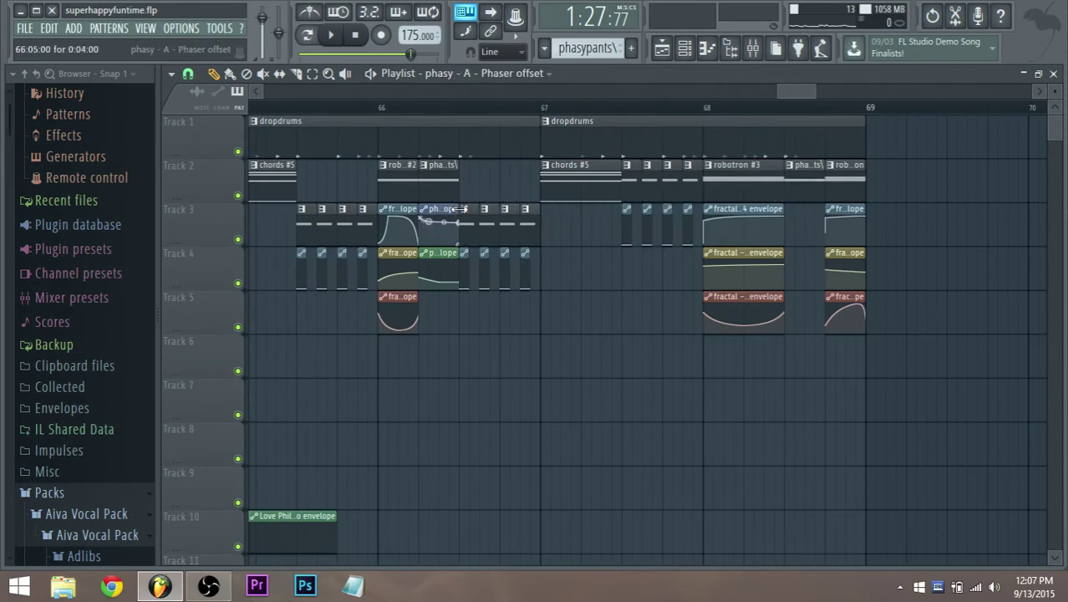
Step: Place the phasy Phaser offset and Phaser width envelopes on Tracks 3 and 4 beneath the bar 68 phasypants clip
{"action": "left_click", "coordinate": [790, 224]}
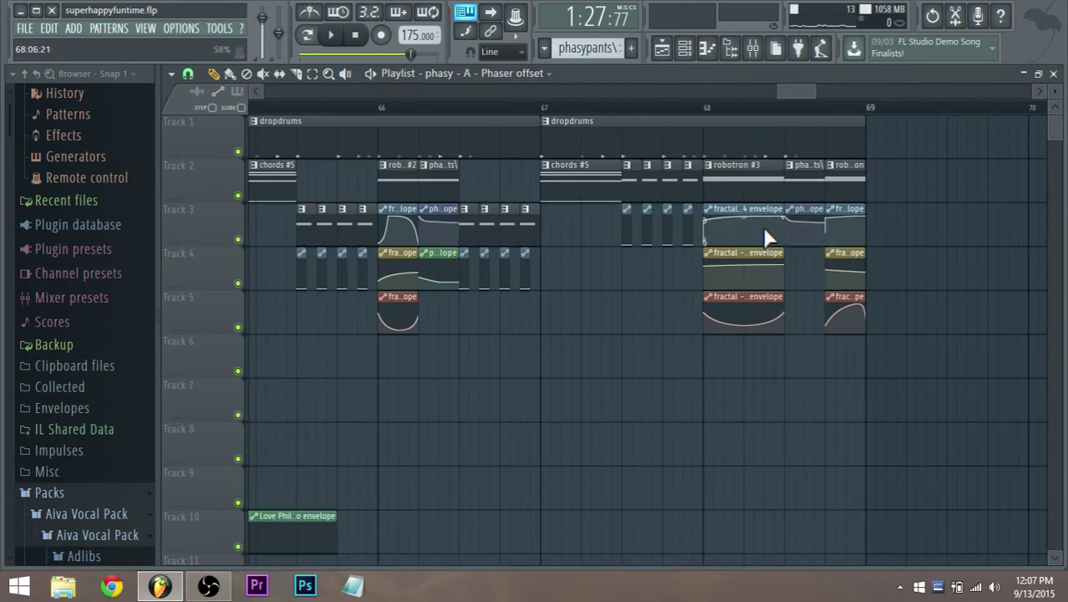
{"action": "left_click", "coordinate": [794, 270]}
{"action": "scroll", "coordinate": [802, 267], "scroll_direction": "up", "scroll_amount": 3}
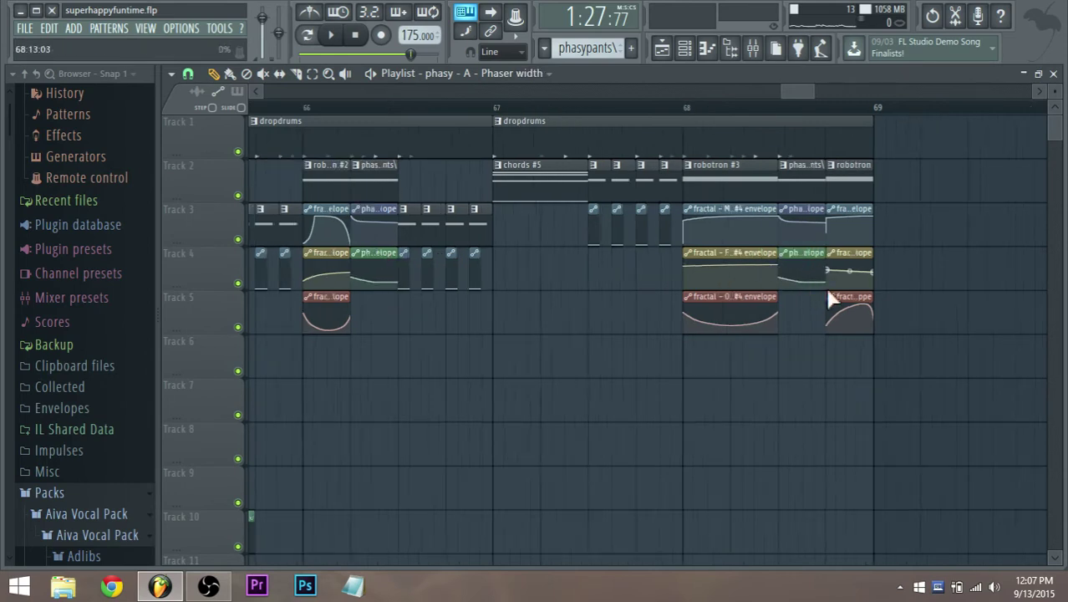
Step: Make the bar 68 Phaser offset and Phaser width envelope clips unique
{"action": "right_click", "coordinate": [755, 219]}
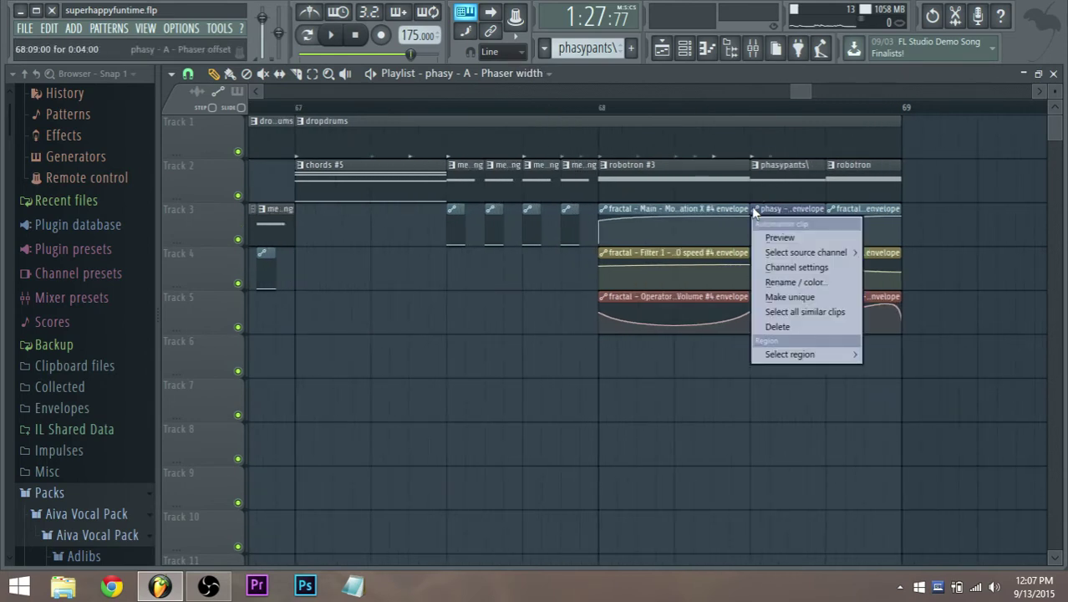
{"action": "left_click", "coordinate": [799, 296]}
{"action": "scroll", "coordinate": [795, 298], "scroll_direction": "up", "scroll_amount": 2}
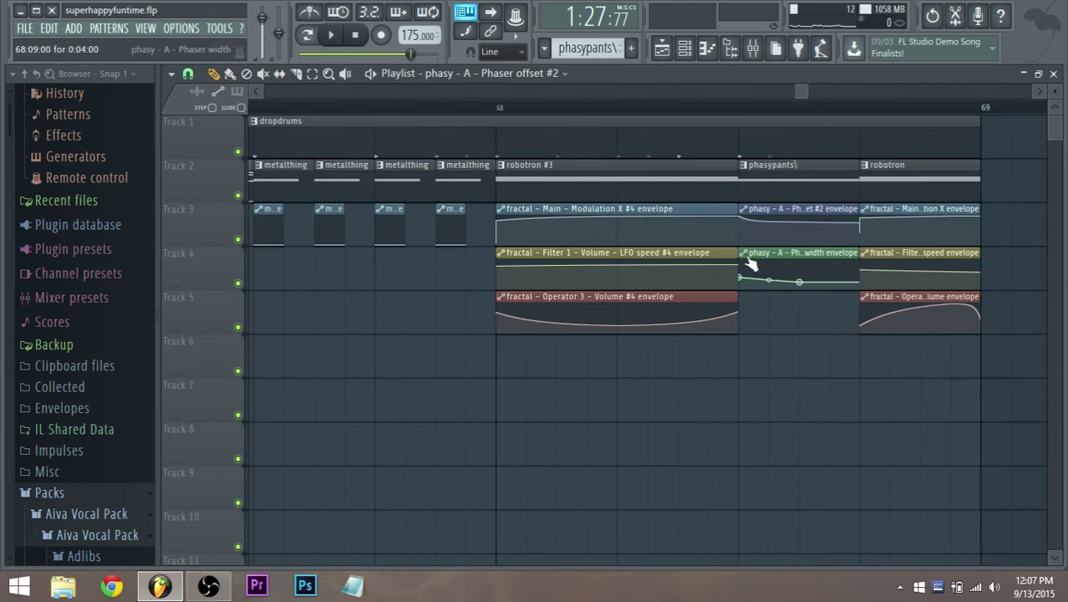
{"action": "right_click", "coordinate": [749, 264]}
{"action": "left_click", "coordinate": [782, 341]}
{"action": "scroll", "coordinate": [920, 365], "scroll_direction": "up", "scroll_amount": 2}
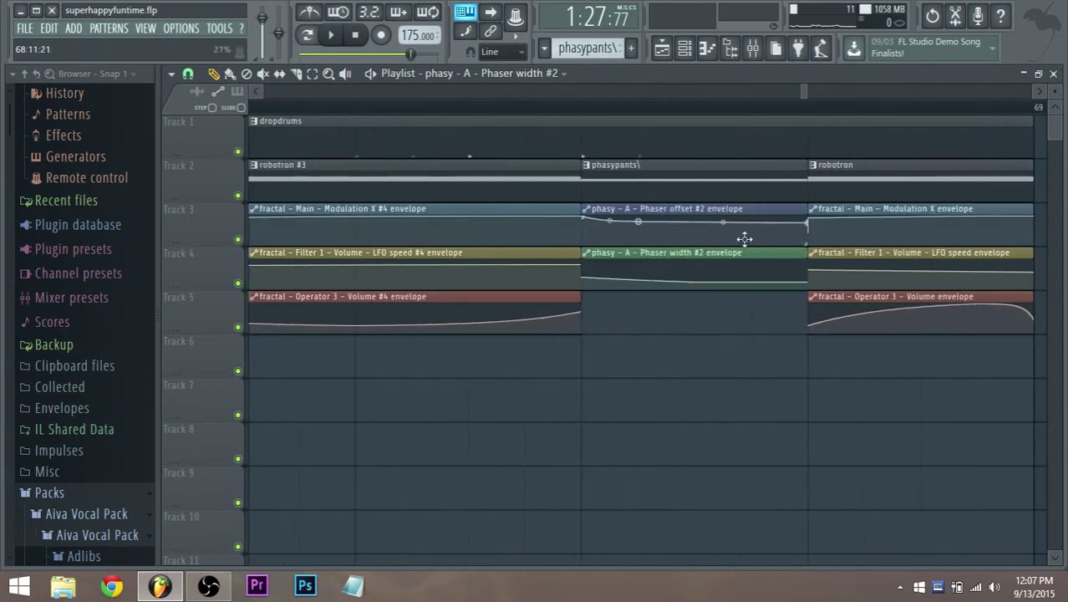
Step: Lower the second point of the Phaser offset #2 envelope to about 32% at 68:10 and audition from 68:09
{"action": "scroll", "coordinate": [744, 239], "scroll_direction": "down", "scroll_amount": 3}
{"action": "left_click", "coordinate": [601, 112]}
{"action": "scroll", "coordinate": [727, 196], "scroll_direction": "down", "scroll_amount": 1}
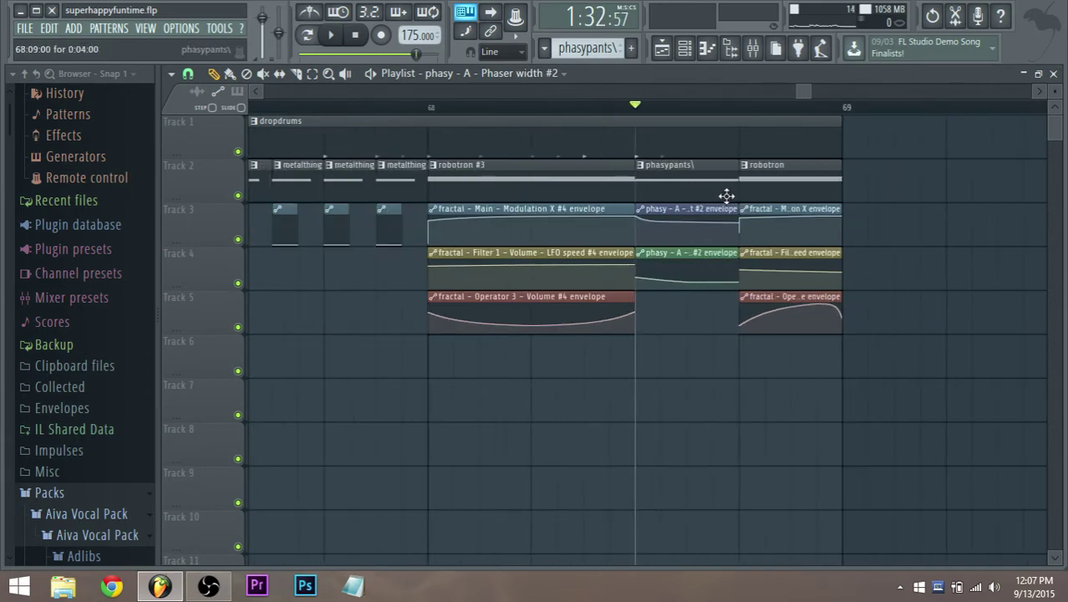
{"action": "key", "text": "space"}
{"action": "key", "text": "space"}
{"action": "key", "text": "space"}
{"action": "left_click_drag", "start_coordinate": [660, 221], "coordinate": [657, 238]}
{"action": "key", "text": "space"}
{"action": "key", "text": "space"}
{"action": "key", "text": "space"}
{"action": "key", "text": "space"}
{"action": "key", "text": "space"}
{"action": "key", "text": "space"}
{"action": "key", "text": "space"}
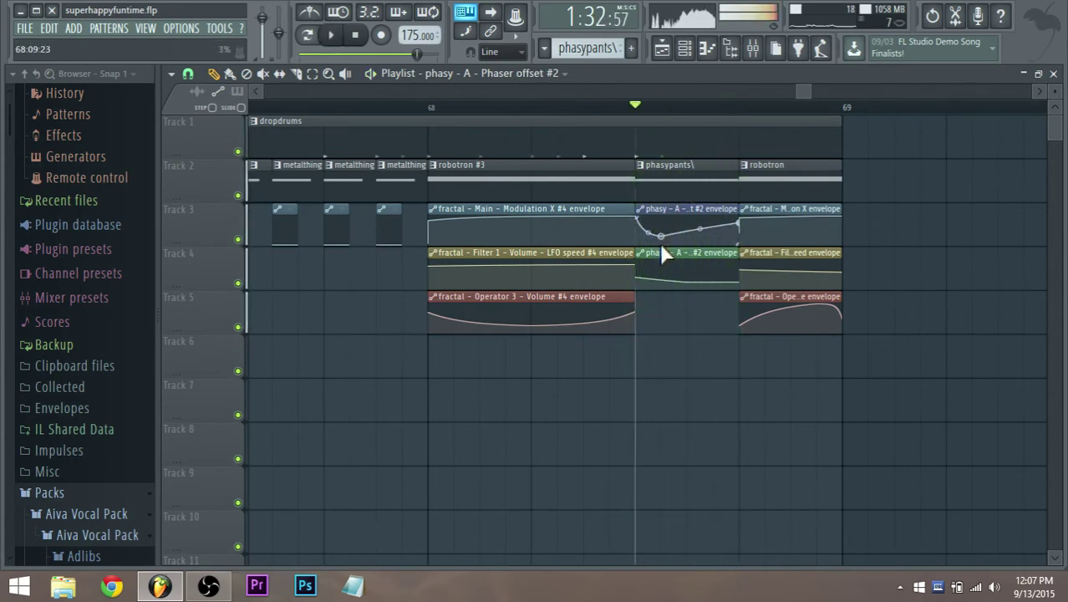
Step: Move the second point of the Phaser width #2 envelope earlier to about 68:10 and nearly down to zero, auditioning the change
{"action": "key", "text": "space"}
{"action": "key", "text": "space"}
{"action": "left_click_drag", "start_coordinate": [688, 282], "coordinate": [661, 286]}
{"action": "key", "text": "space"}
{"action": "key", "text": "space"}
Step: Try a point at 58% at 68:13 on the Phaser width #2 envelope, audition it, and delete that point
{"action": "right_click", "coordinate": [727, 272]}
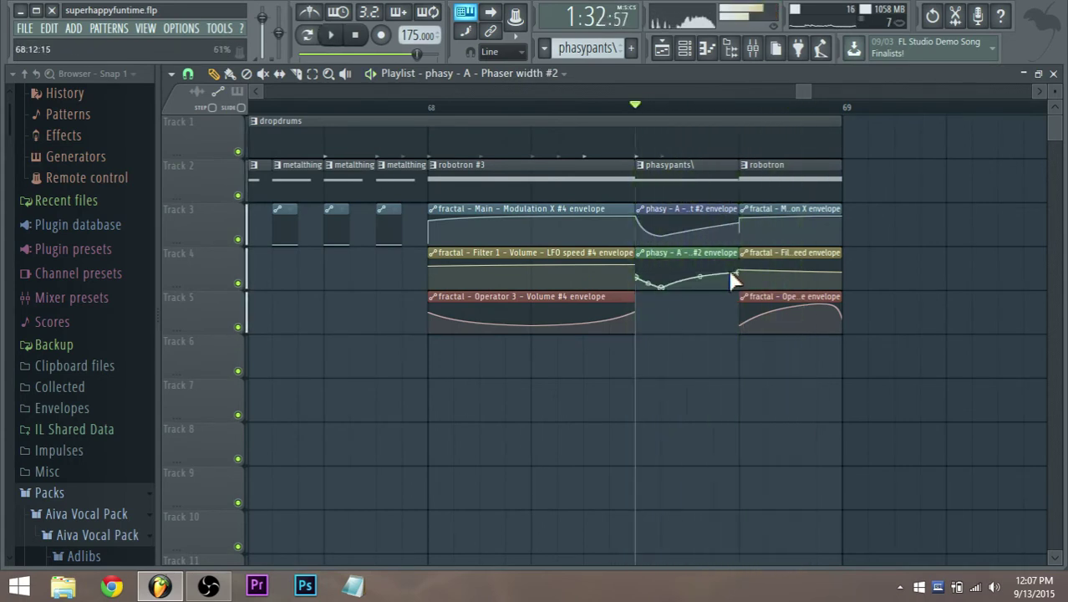
{"action": "key", "text": "space"}
{"action": "key", "text": "space"}
{"action": "key", "text": "space"}
{"action": "key", "text": "space"}
{"action": "right_click", "coordinate": [739, 275]}
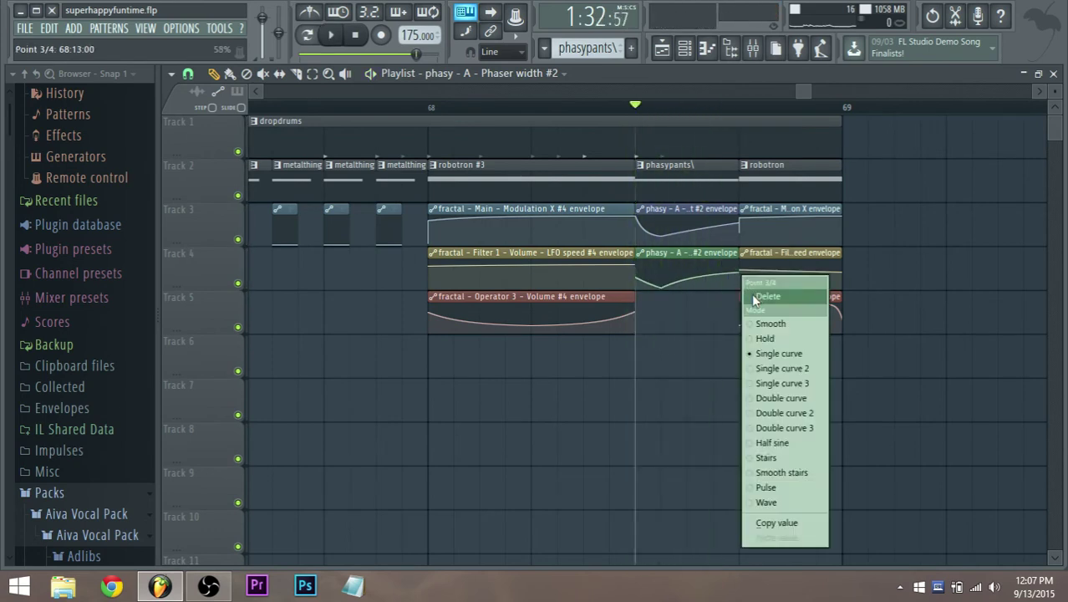
{"action": "left_click", "coordinate": [751, 294]}
{"action": "key", "text": "space"}
{"action": "key", "text": "space"}
{"action": "key", "text": "space"}
{"action": "key", "text": "space"}
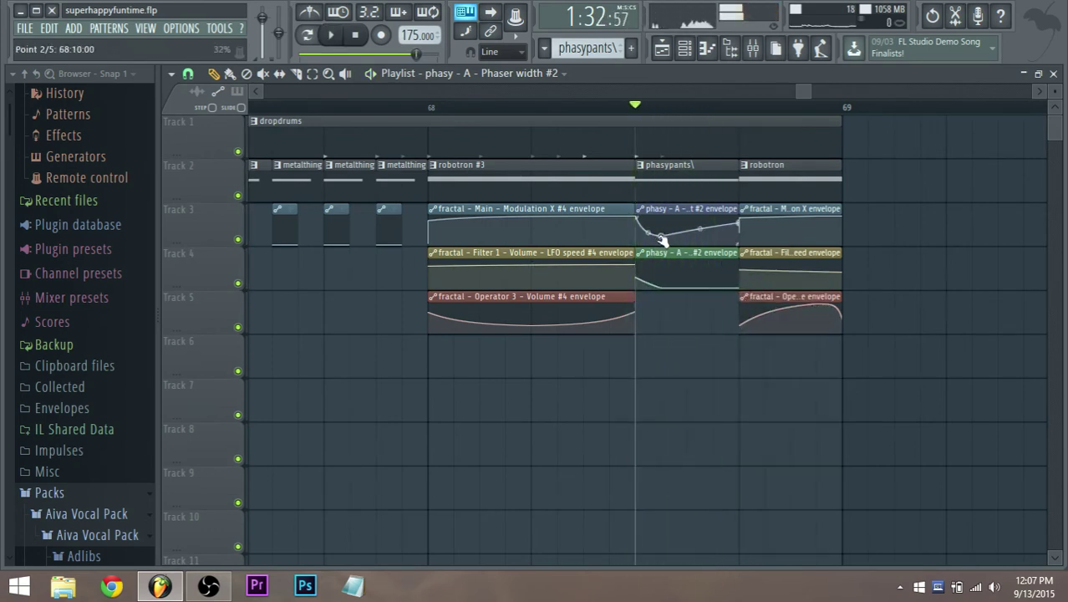
Step: Lower the second point of the Phaser offset #2 envelope slightly and bend the rise toward 68:13, replaying from 68:09
{"action": "key", "text": "space"}
{"action": "key", "text": "space"}
{"action": "key", "text": "space"}
{"action": "left_click_drag", "start_coordinate": [661, 237], "coordinate": [701, 236]}
{"action": "key", "text": "space"}
{"action": "key", "text": "space"}
{"action": "key", "text": "space"}
{"action": "key", "text": "space"}
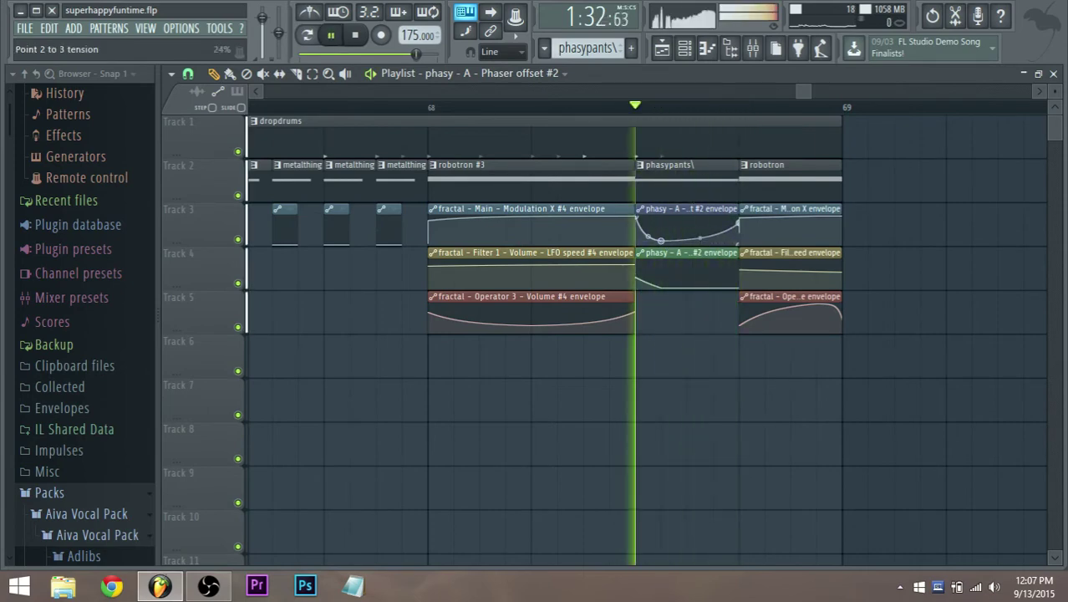
{"action": "key", "text": "space"}
Step: Play the whole drop from bar 65 with the added phasypants section
{"action": "scroll", "coordinate": [573, 245], "scroll_direction": "down", "scroll_amount": 6}
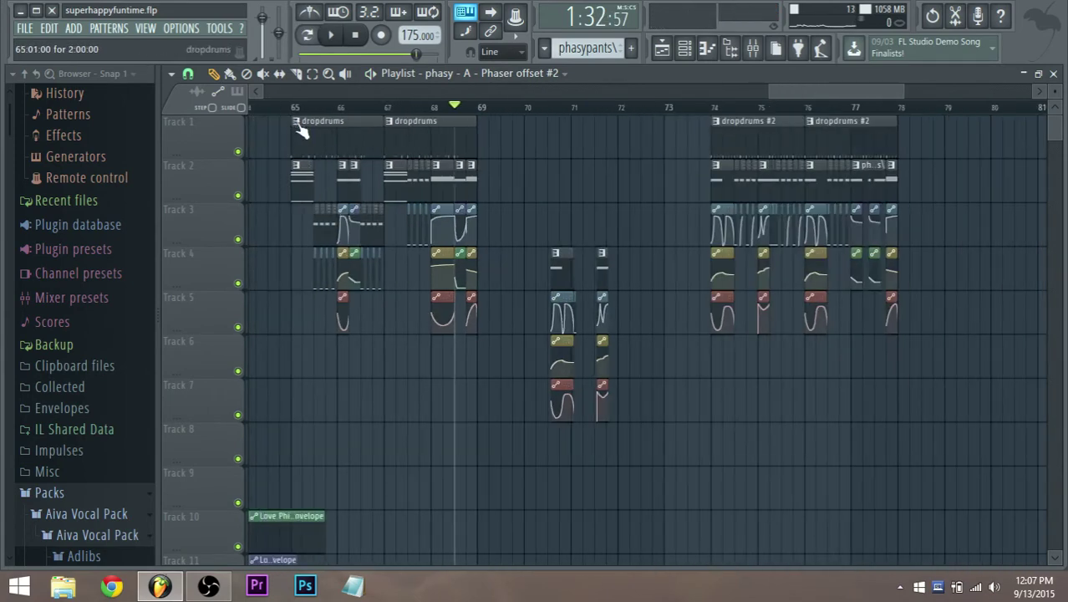
{"action": "left_click", "coordinate": [291, 106]}
{"action": "key", "text": "space"}
{"action": "scroll", "coordinate": [269, 156], "scroll_direction": "up", "scroll_amount": 2}
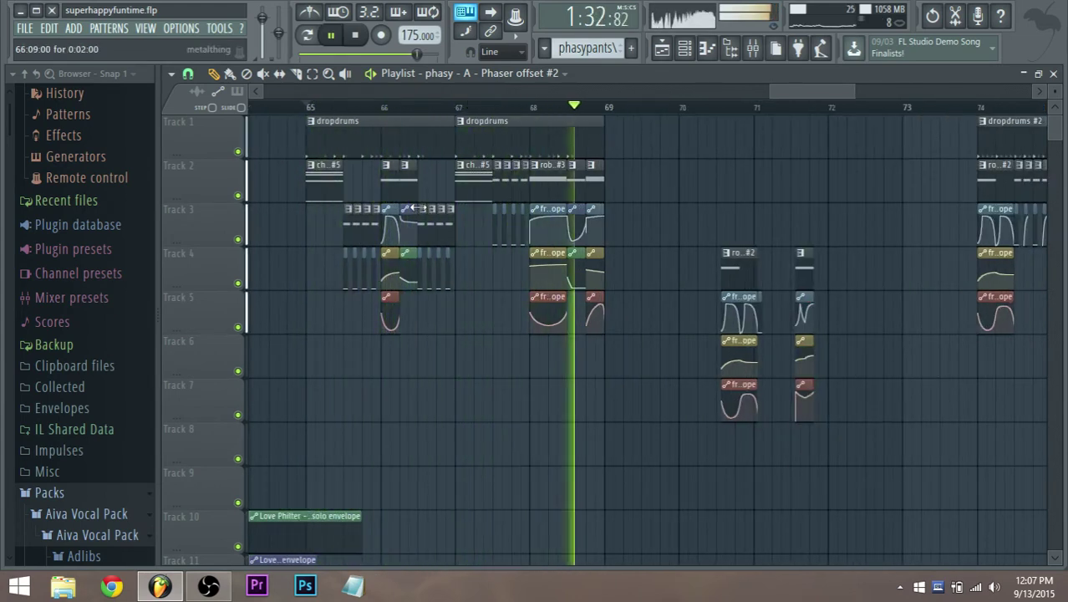
Step: Replay the drop from bar 65 while checking the levels of the mixer tracks
{"action": "key", "text": "space"}
{"action": "left_click", "coordinate": [749, 53]}
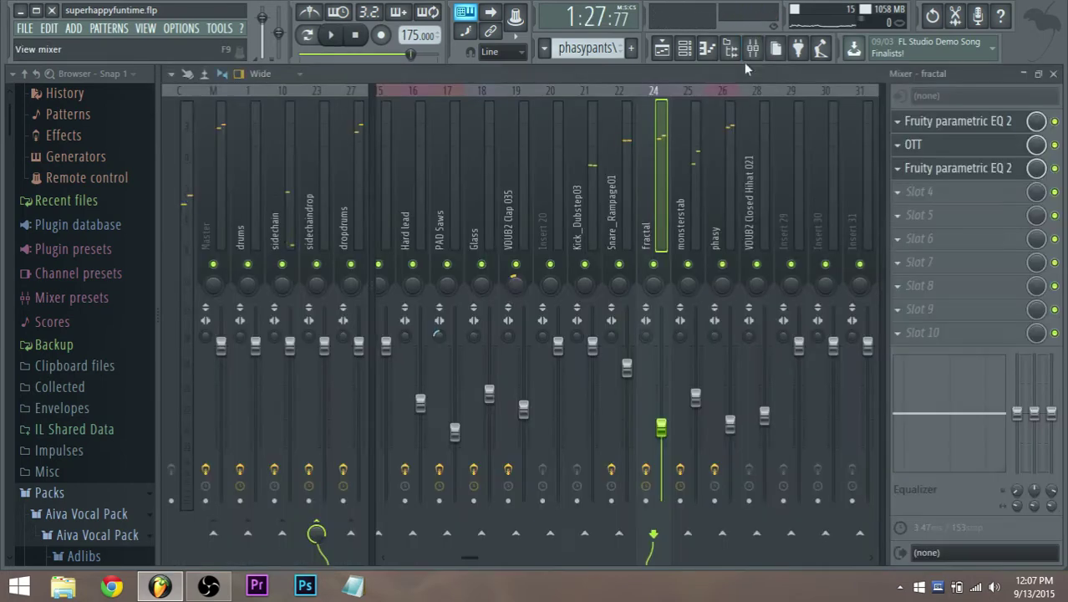
{"action": "scroll", "coordinate": [624, 231], "scroll_direction": "up", "scroll_amount": 4}
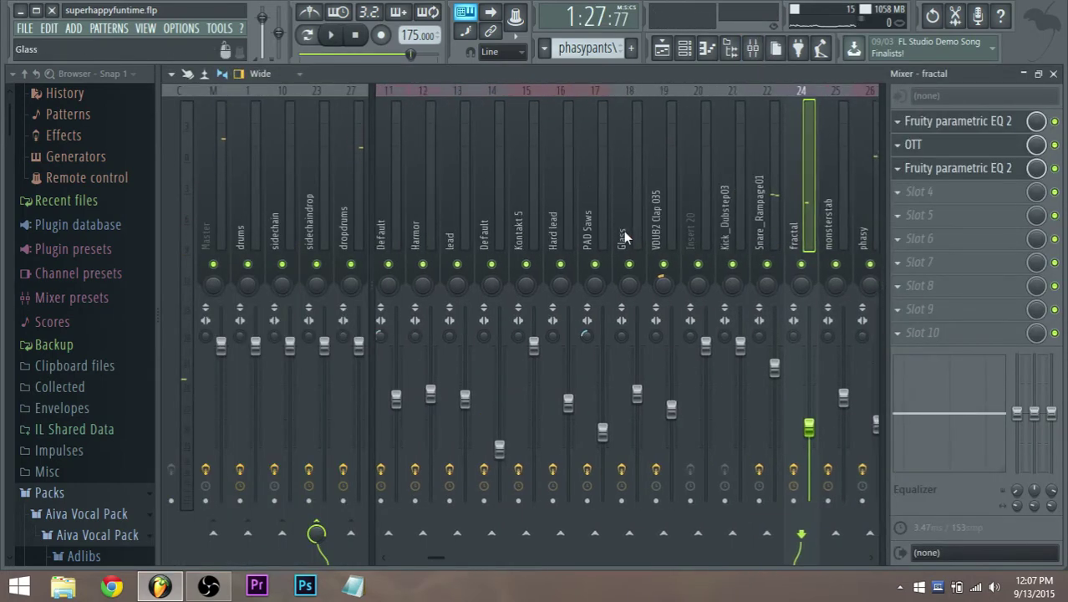
{"action": "key", "text": "space"}
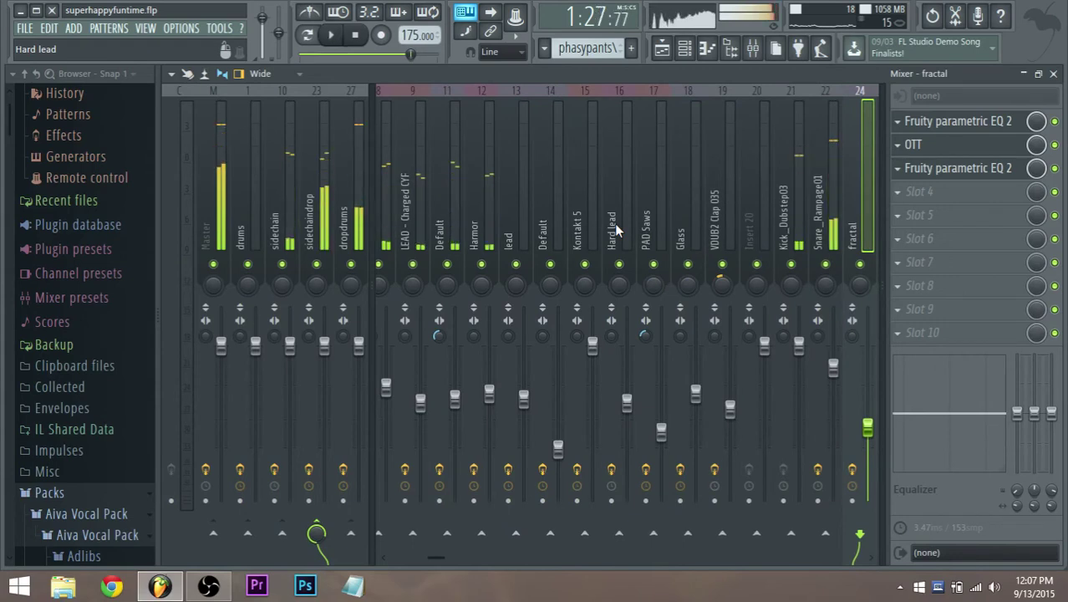
{"action": "scroll", "coordinate": [515, 225], "scroll_direction": "left", "scroll_amount": 6}
{"action": "key", "text": "space"}
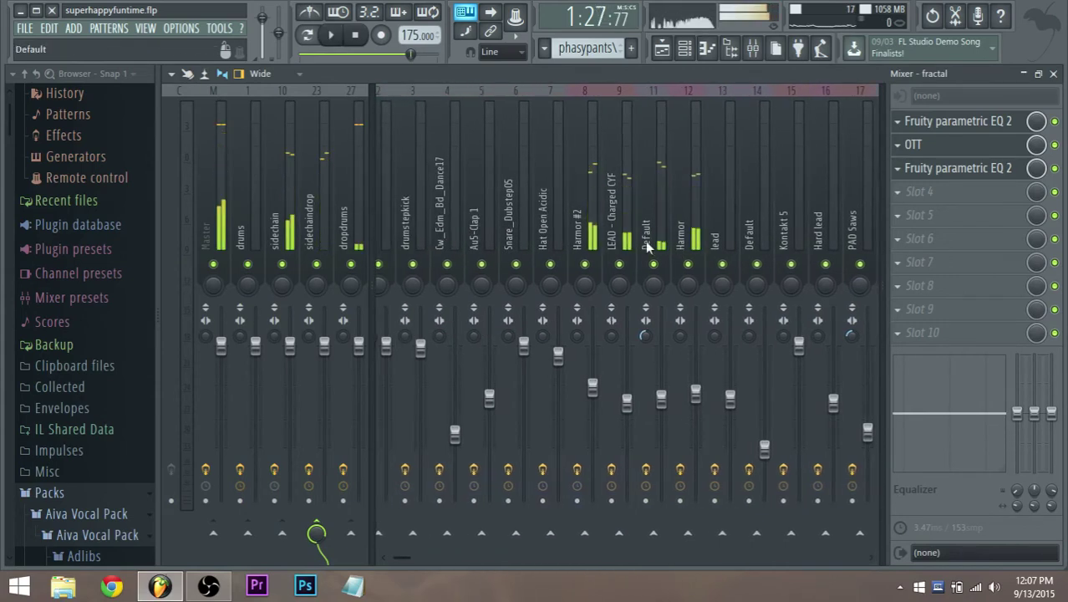
{"action": "scroll", "coordinate": [467, 217], "scroll_direction": "left", "scroll_amount": 1}
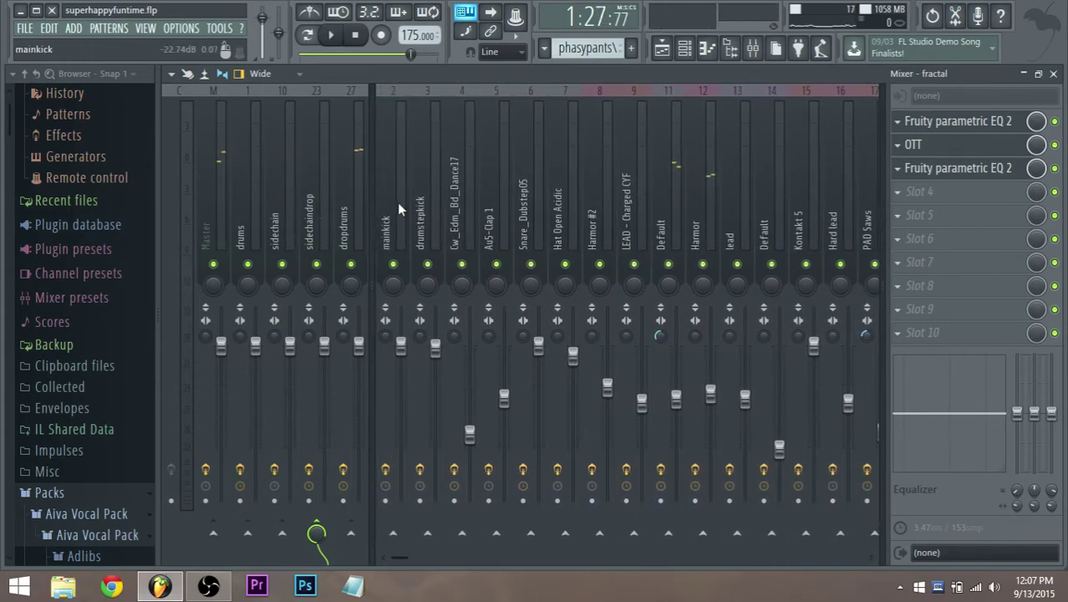
{"action": "key", "text": "space"}
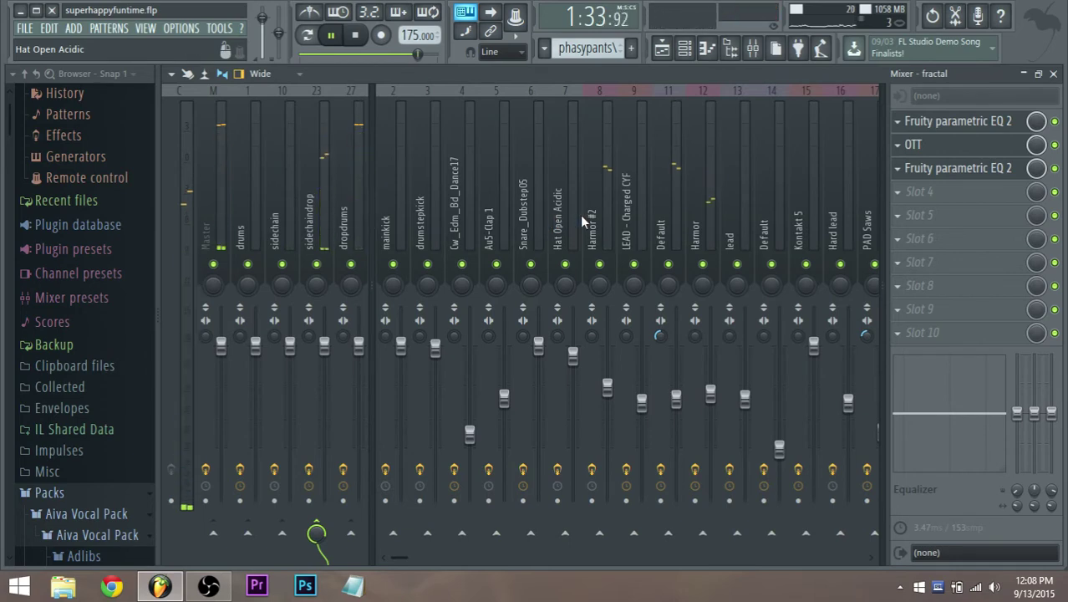
Step: Stop playback and open the dropdrums pattern at bar 65 to view its channel steps
{"action": "left_click", "coordinate": [707, 48]}
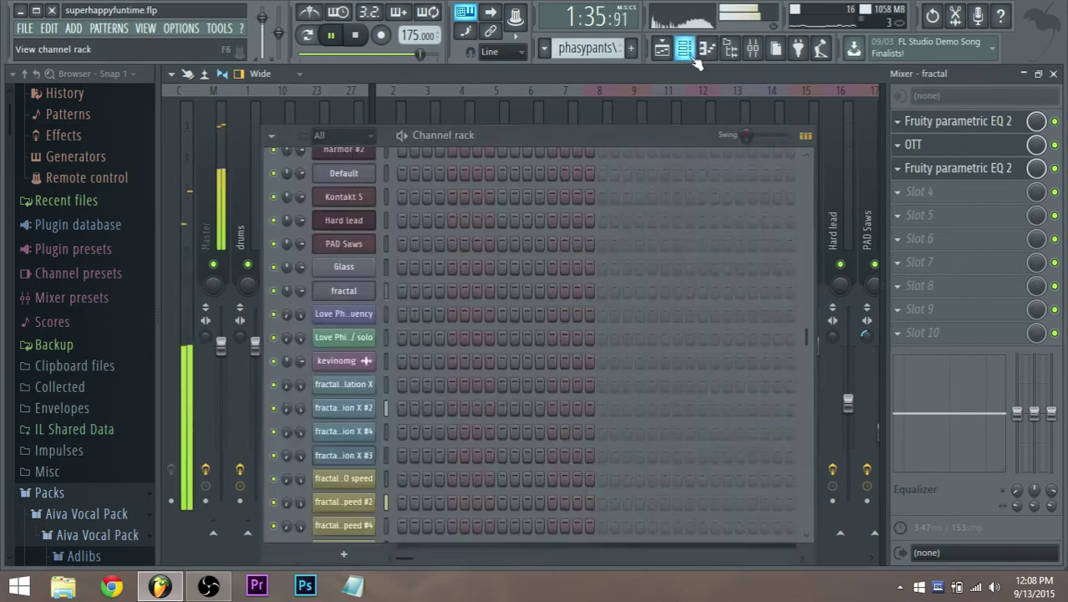
{"action": "scroll", "coordinate": [483, 317], "scroll_direction": "up", "scroll_amount": 4}
{"action": "key", "text": "space"}
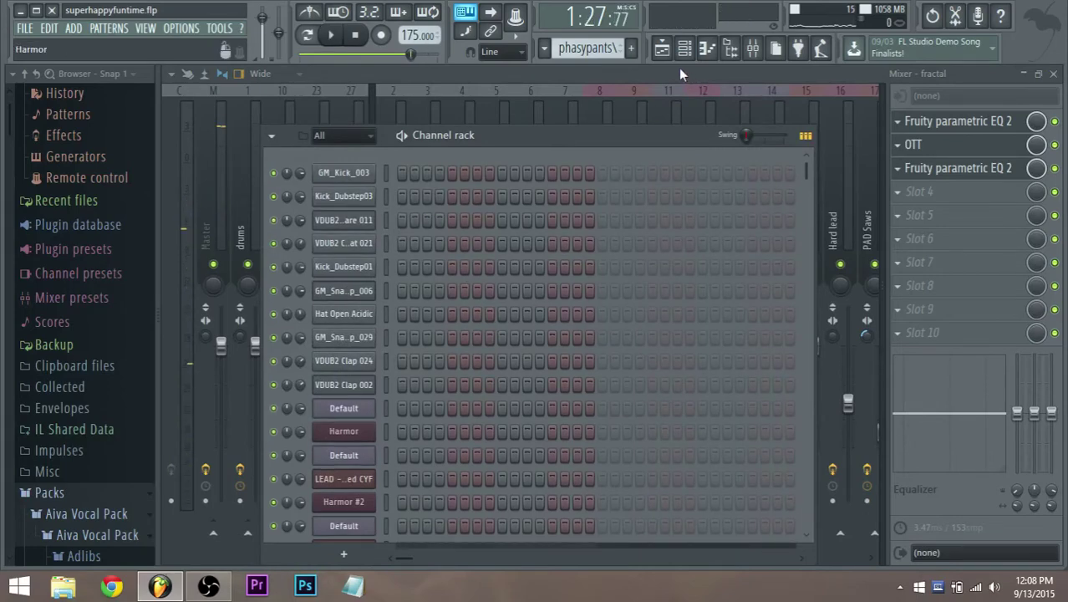
{"action": "key", "text": "F5"}
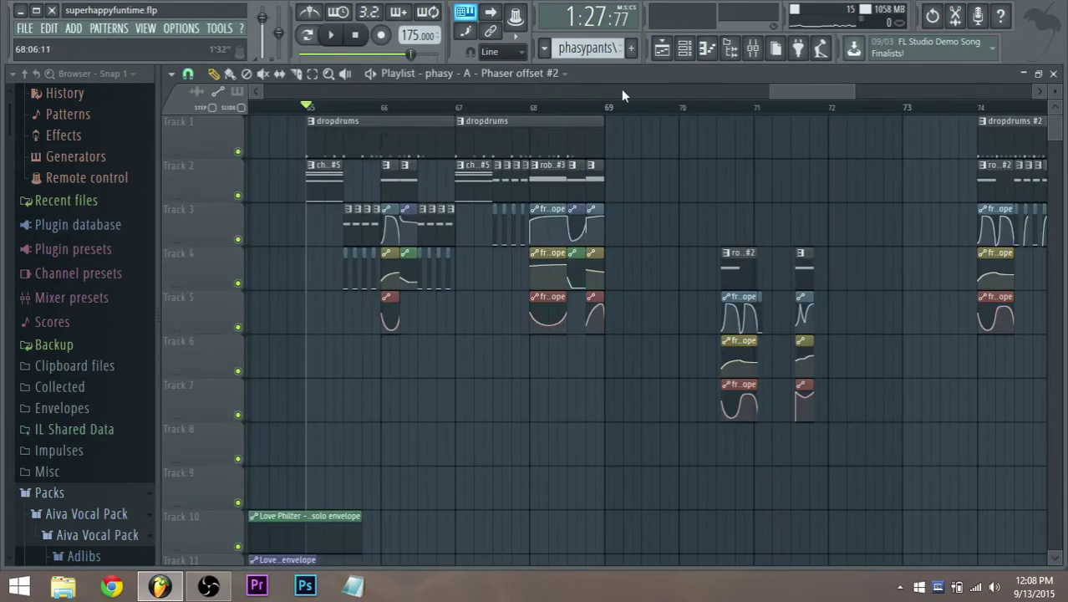
{"action": "left_click", "coordinate": [693, 55]}
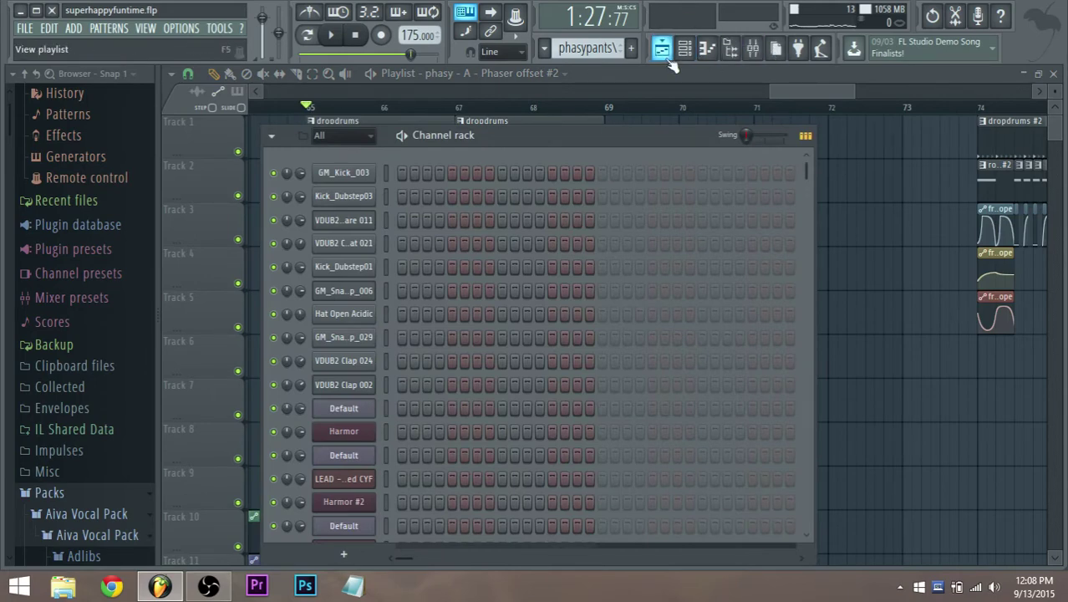
{"action": "left_click", "coordinate": [661, 48]}
{"action": "double_click", "coordinate": [338, 138]}
{"action": "left_click", "coordinate": [689, 55]}
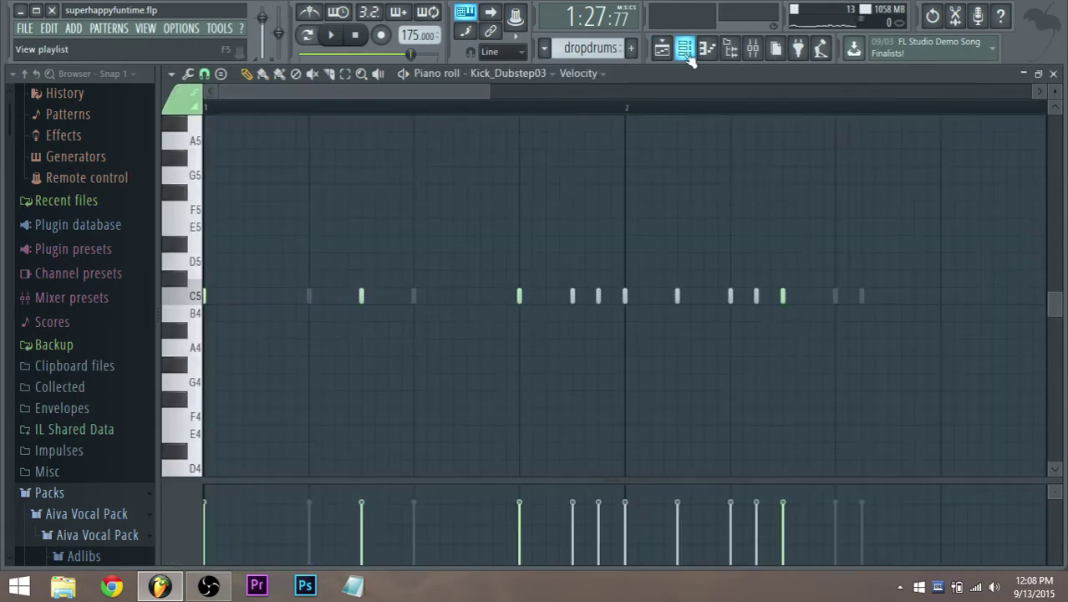
Step: Switch playback to pattern mode and audition the dropdrums pattern on its own
{"action": "left_click", "coordinate": [309, 35]}
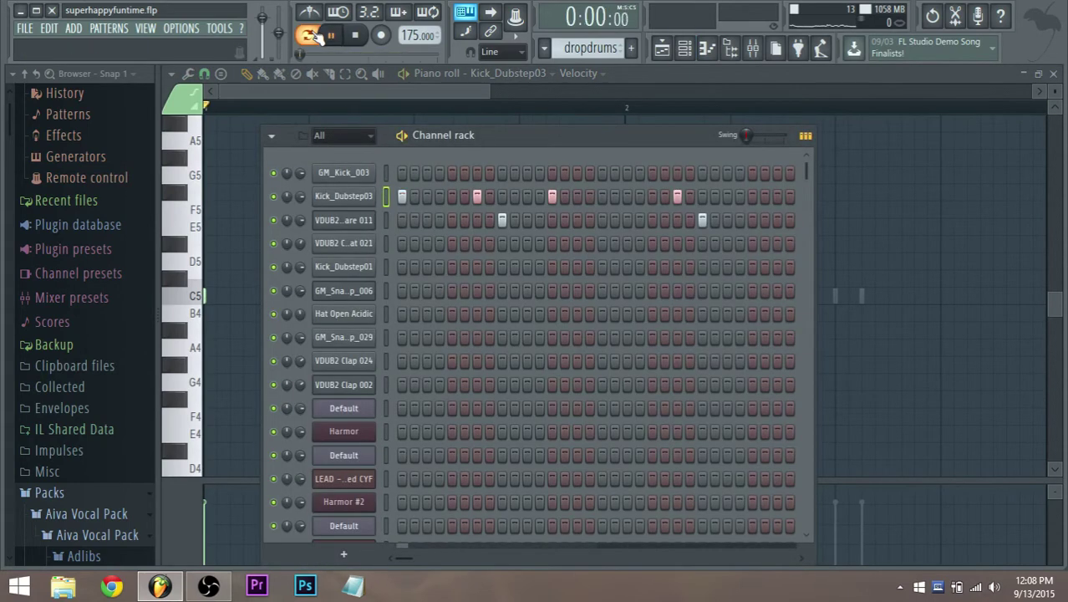
{"action": "key", "text": "space"}
{"action": "key", "text": "space"}
{"action": "right_click", "coordinate": [352, 178]}
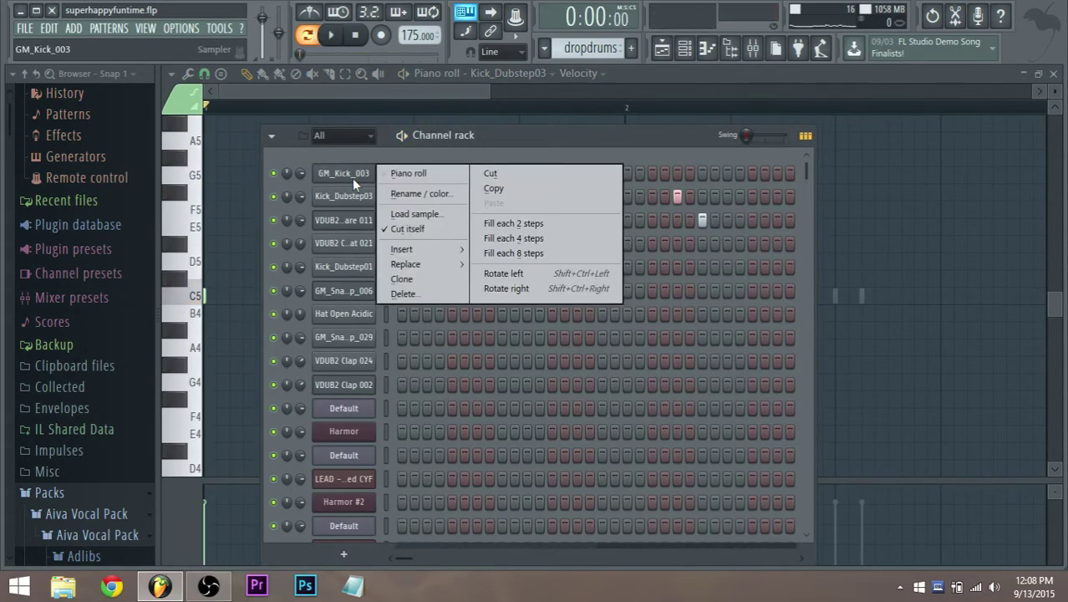
{"action": "key", "text": "Escape"}
{"action": "key", "text": "space"}
{"action": "key", "text": "space"}
Step: Try moving the kick steps from Kick_Dubstep03 to GM_Kick_003 in the dropdrums pattern
{"action": "right_click", "coordinate": [356, 197]}
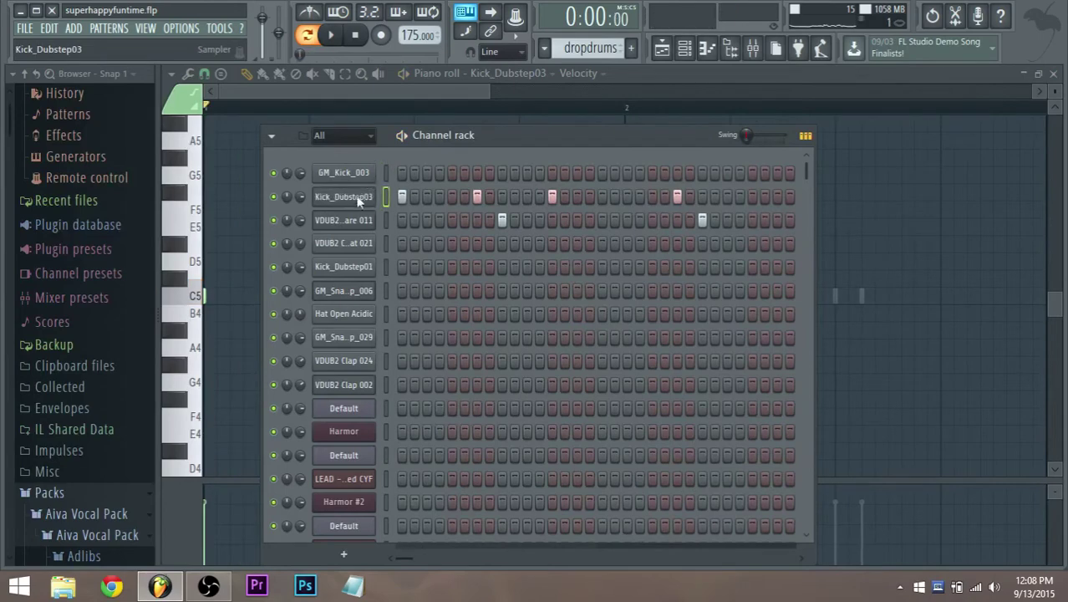
{"action": "left_click", "coordinate": [493, 197]}
{"action": "right_click", "coordinate": [365, 175]}
{"action": "left_click", "coordinate": [502, 201]}
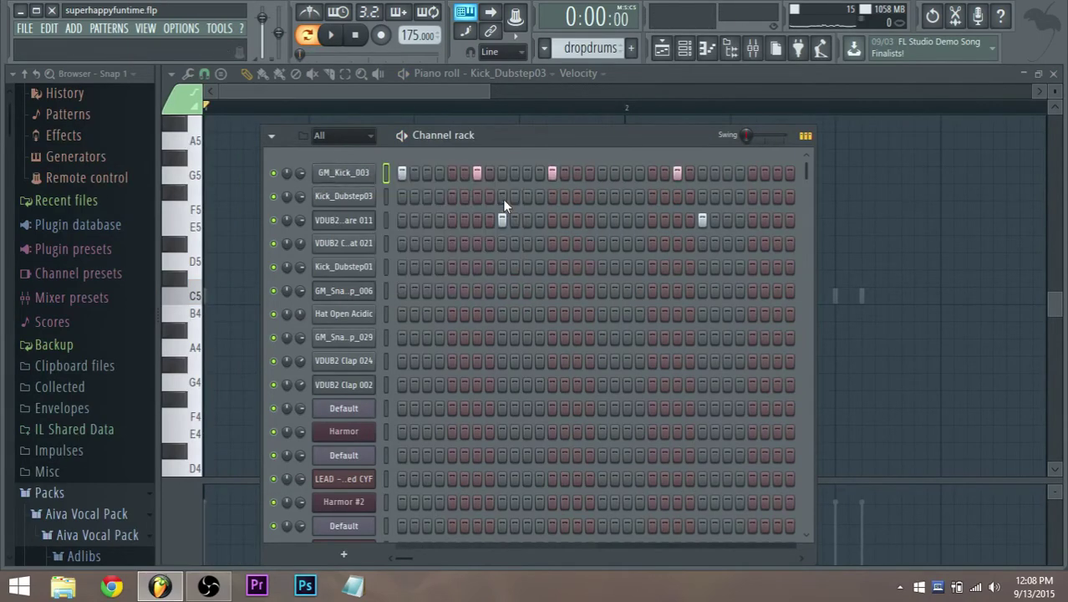
Step: Clear the steps on GM_Kick_003 and paste the kick steps back onto Kick_Dubstep03
{"action": "left_click_drag", "start_coordinate": [399, 169], "coordinate": [596, 177]}
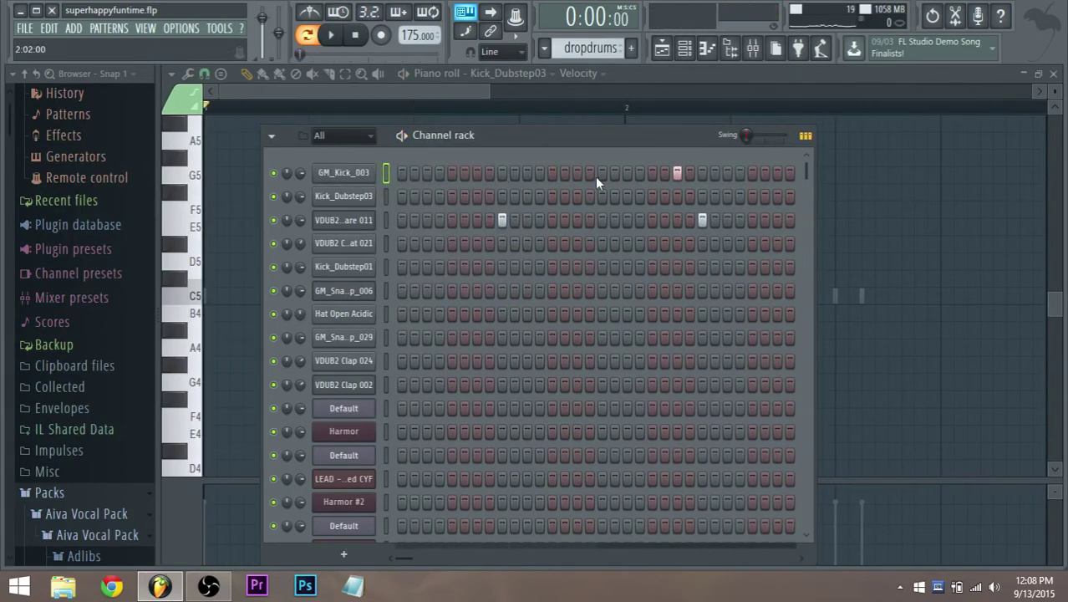
{"action": "right_click", "coordinate": [364, 197]}
{"action": "left_click", "coordinate": [505, 227]}
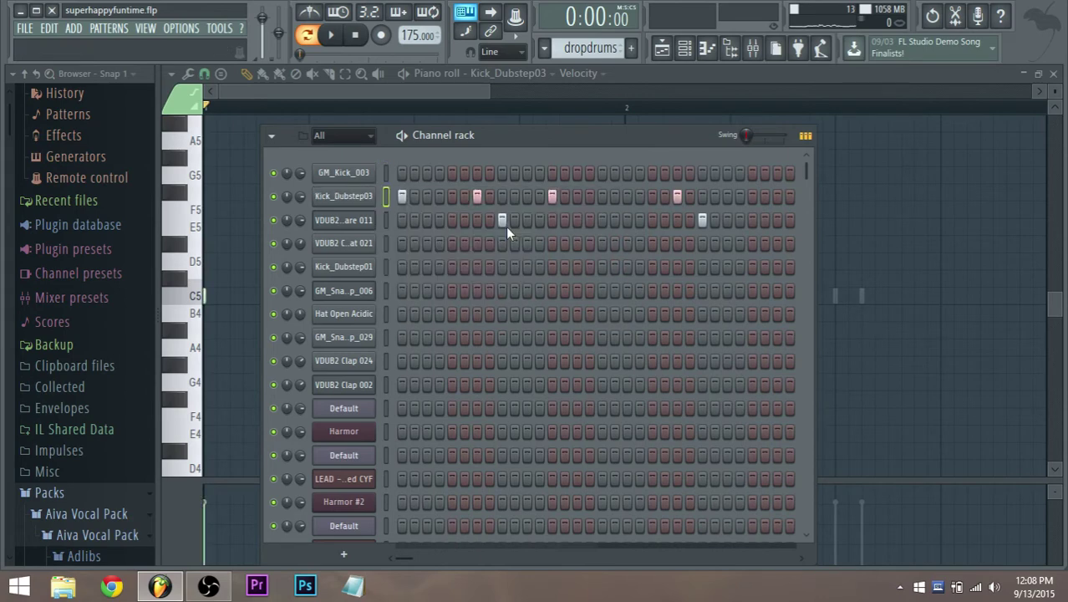
{"action": "left_click", "coordinate": [665, 52]}
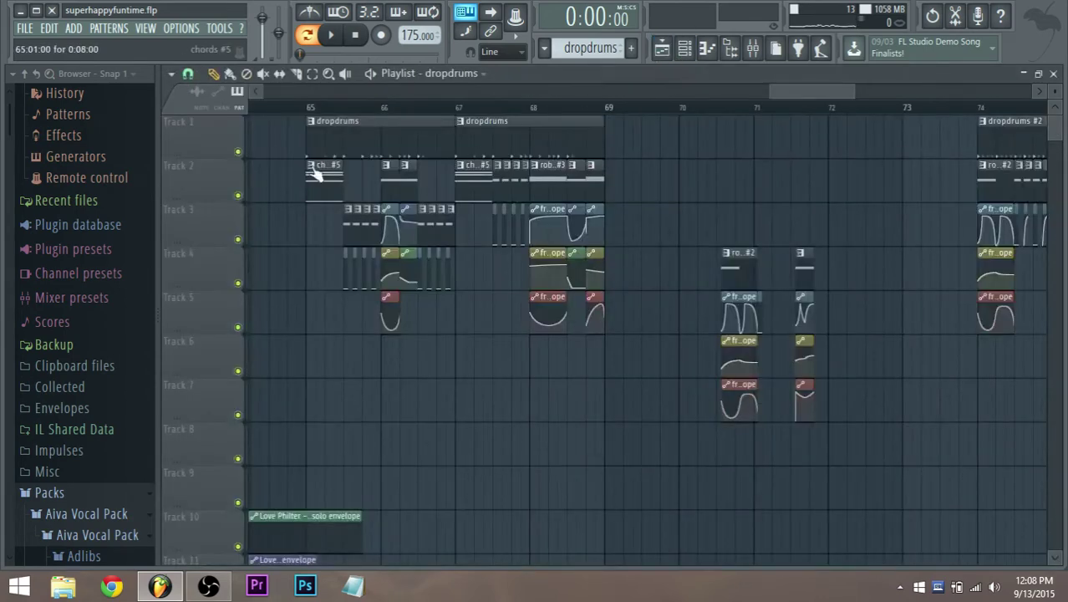
{"action": "left_click", "coordinate": [753, 49]}
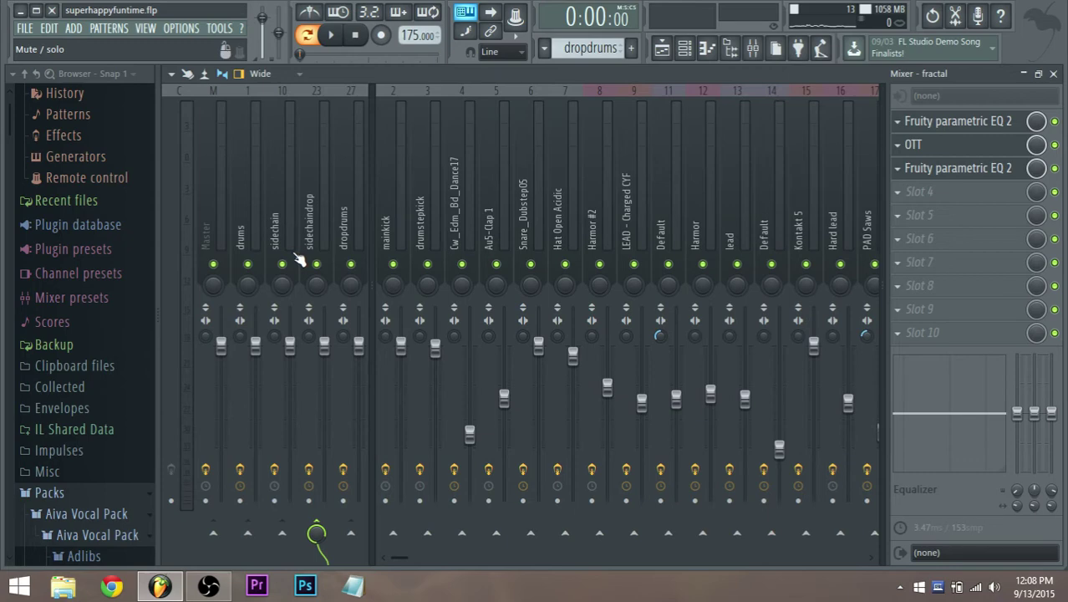
{"action": "scroll", "coordinate": [479, 242], "scroll_direction": "down", "scroll_amount": 3}
{"action": "scroll", "coordinate": [479, 242], "scroll_direction": "up", "scroll_amount": 3}
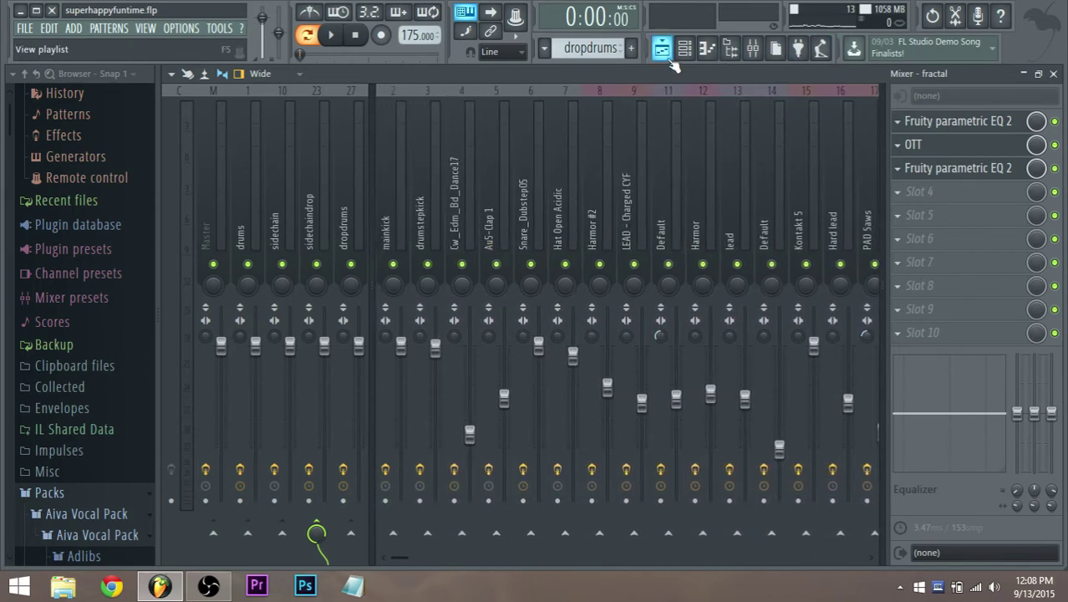
{"action": "left_click", "coordinate": [661, 48]}
{"action": "left_click", "coordinate": [684, 48]}
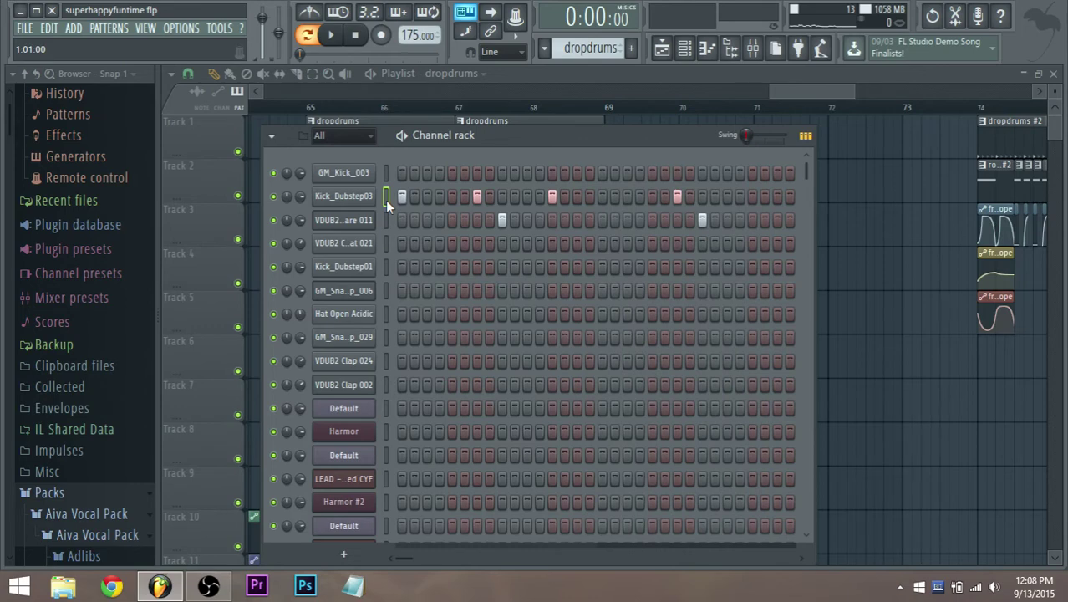
Step: Open the dropdrums #2 pattern at bar 39 and examine its kick and snare steps
{"action": "left_click", "coordinate": [559, 89]}
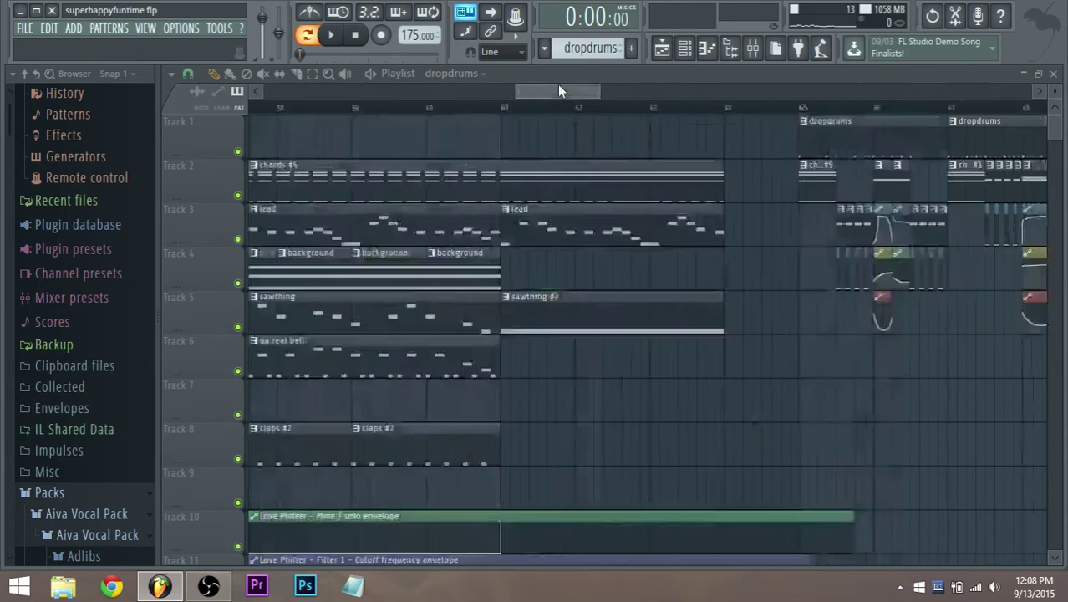
{"action": "left_click_drag", "start_coordinate": [565, 92], "coordinate": [606, 93]}
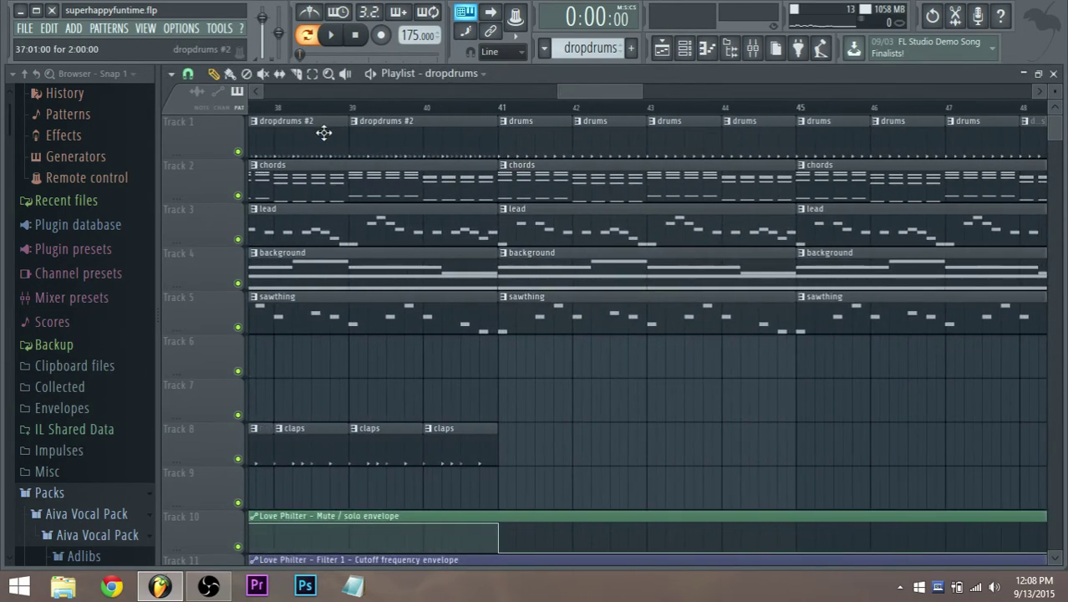
{"action": "scroll", "coordinate": [326, 132], "scroll_direction": "down", "scroll_amount": 2}
{"action": "double_click", "coordinate": [412, 125]}
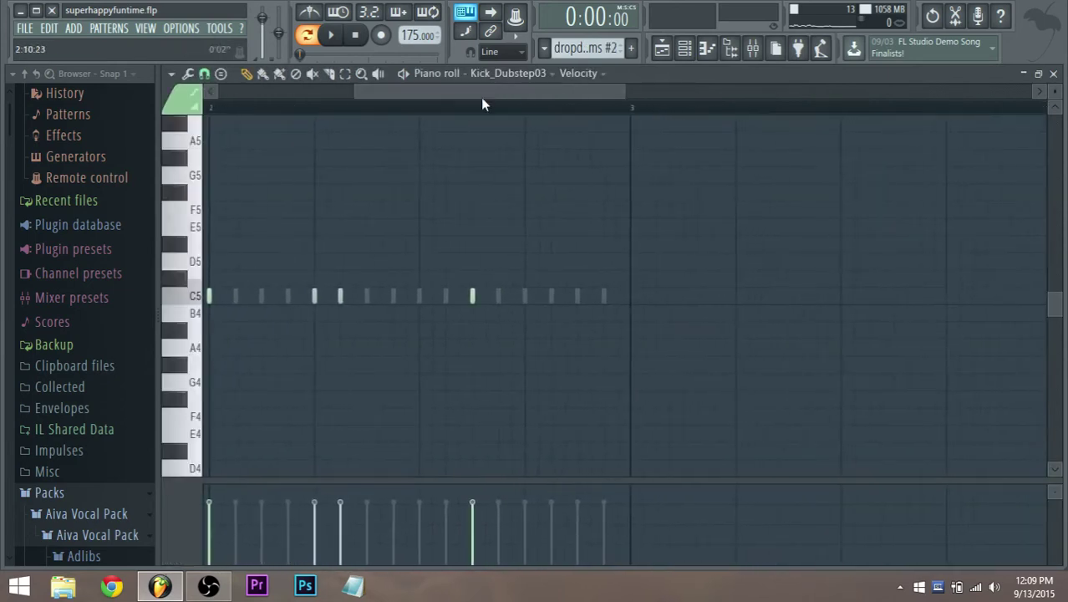
{"action": "left_click", "coordinate": [684, 48]}
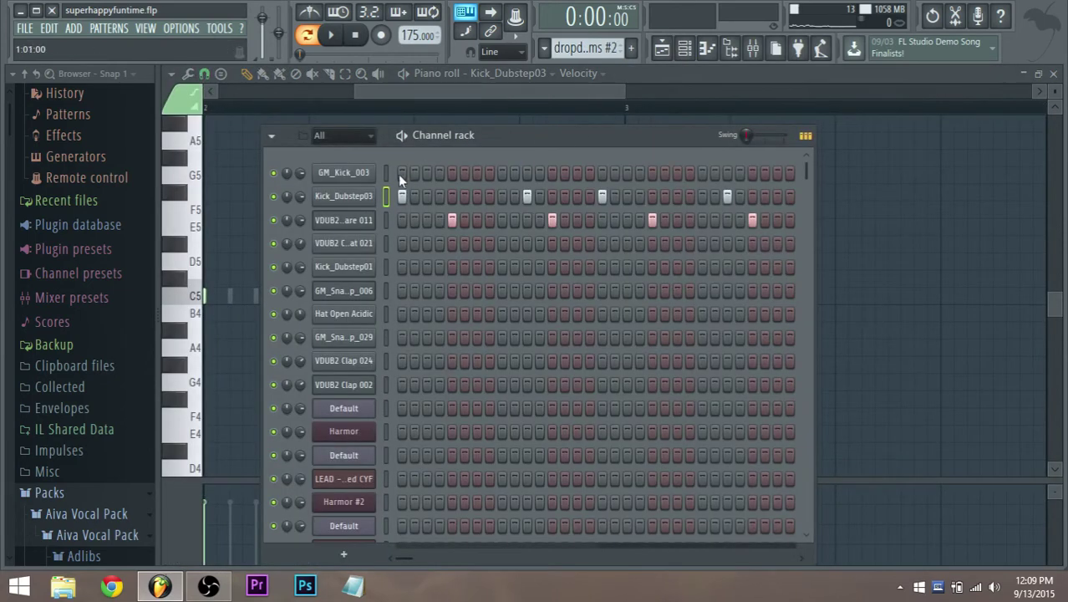
Step: Open the drums pattern at bar 41, show its channel steps and audition it
{"action": "left_click", "coordinate": [665, 50]}
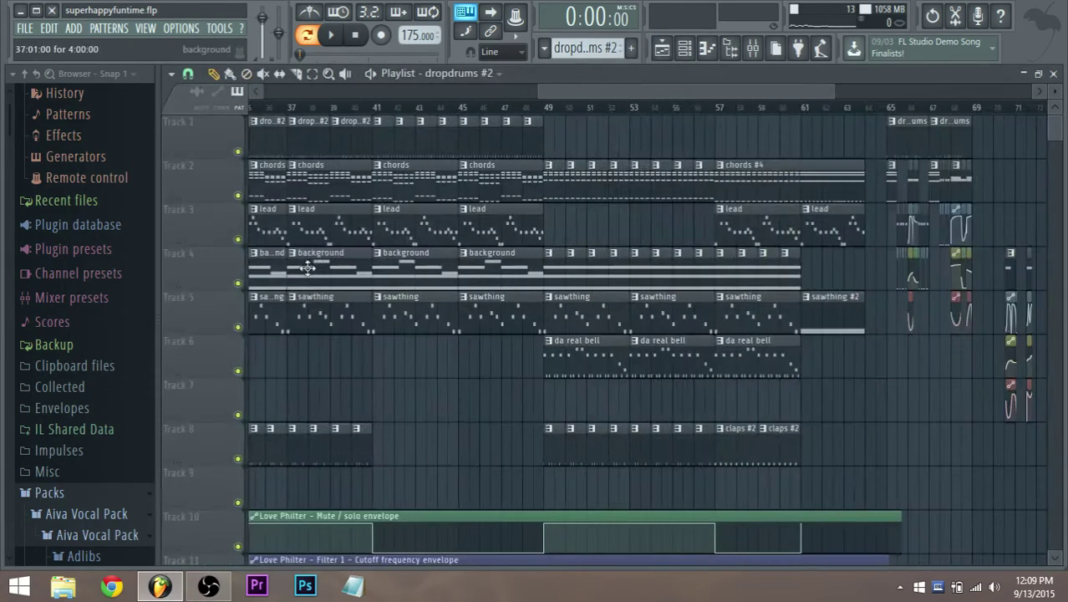
{"action": "double_click", "coordinate": [381, 140]}
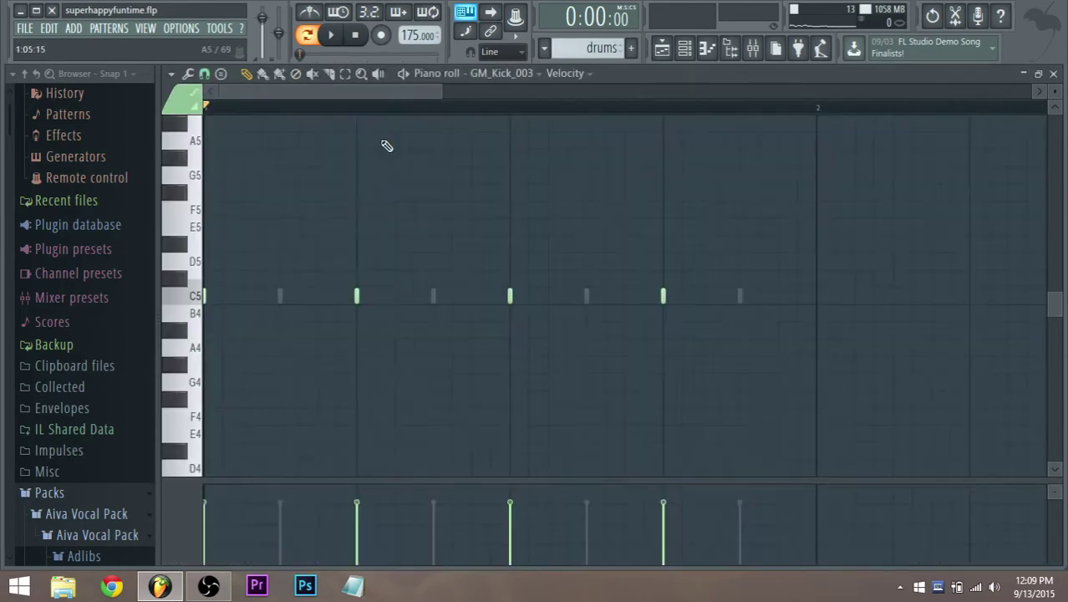
{"action": "left_click", "coordinate": [329, 37]}
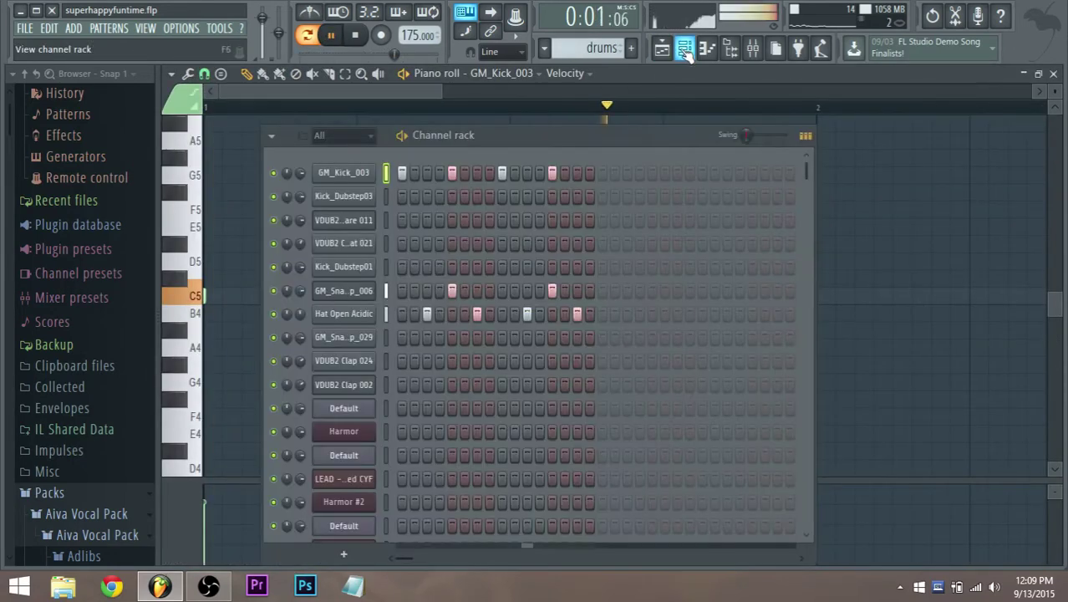
{"action": "left_click", "coordinate": [684, 48]}
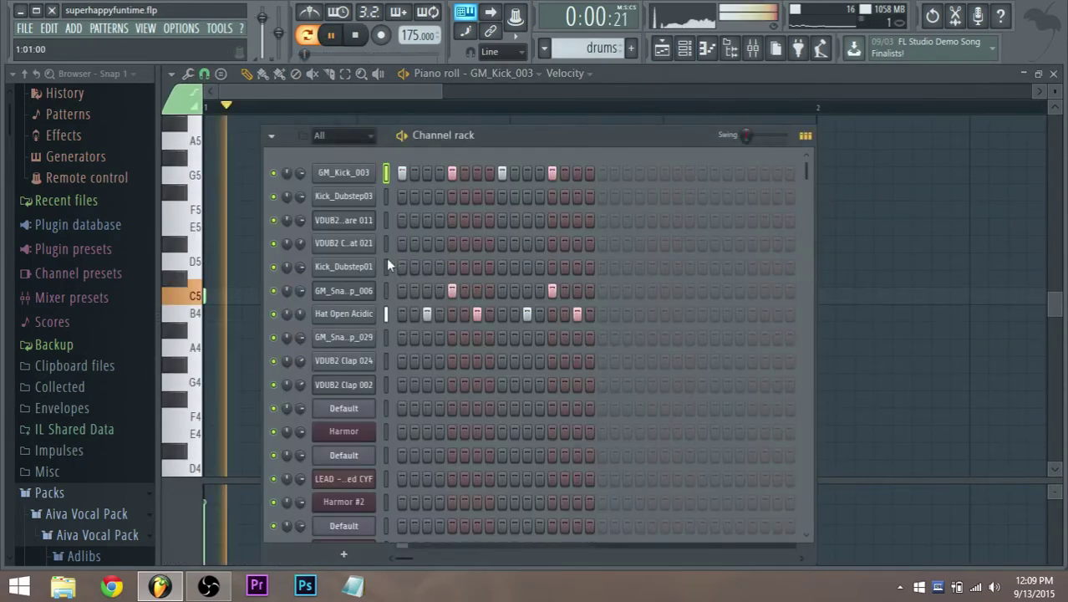
{"action": "key", "text": "space"}
Step: Move the drums pattern's kick steps from GM_Kick_003 to Kick_Dubstep03 and audition the pattern
{"action": "right_click", "coordinate": [350, 172]}
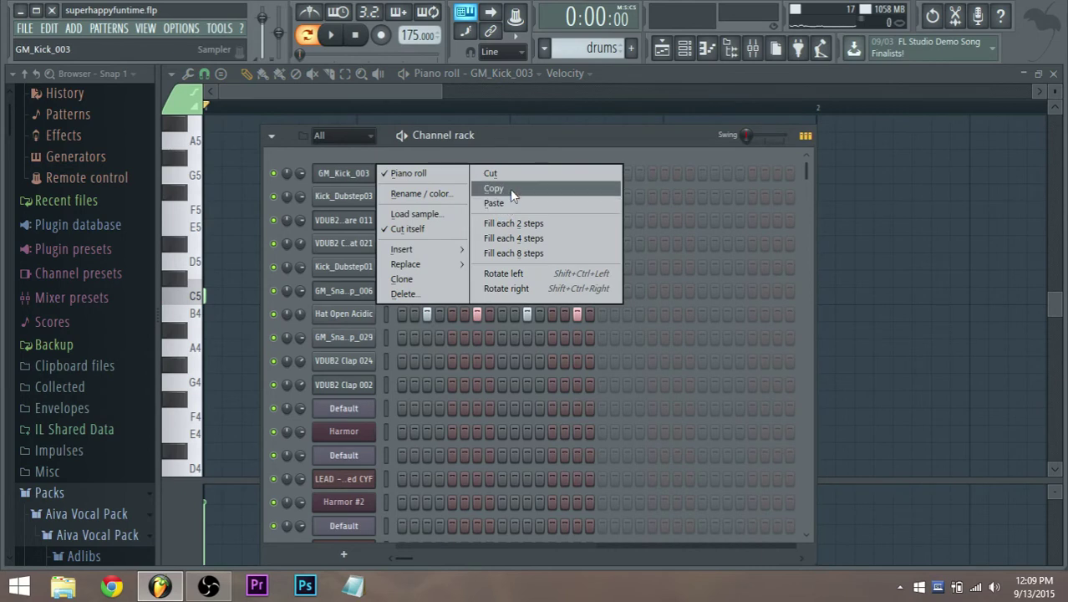
{"action": "left_click", "coordinate": [509, 188]}
{"action": "right_click", "coordinate": [381, 199]}
{"action": "left_click", "coordinate": [522, 230]}
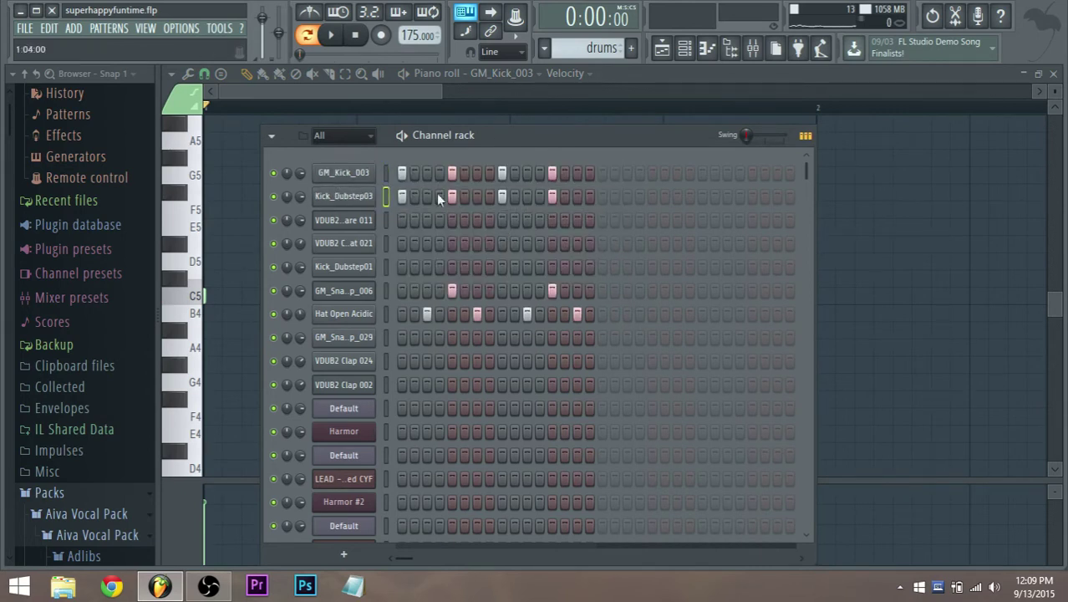
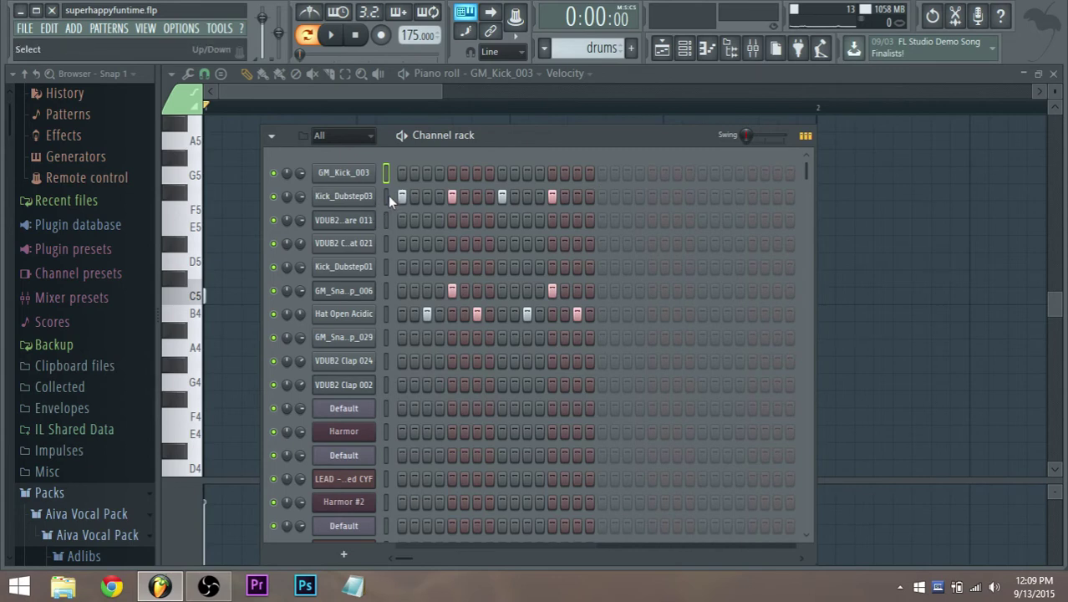
{"action": "key", "text": "space"}
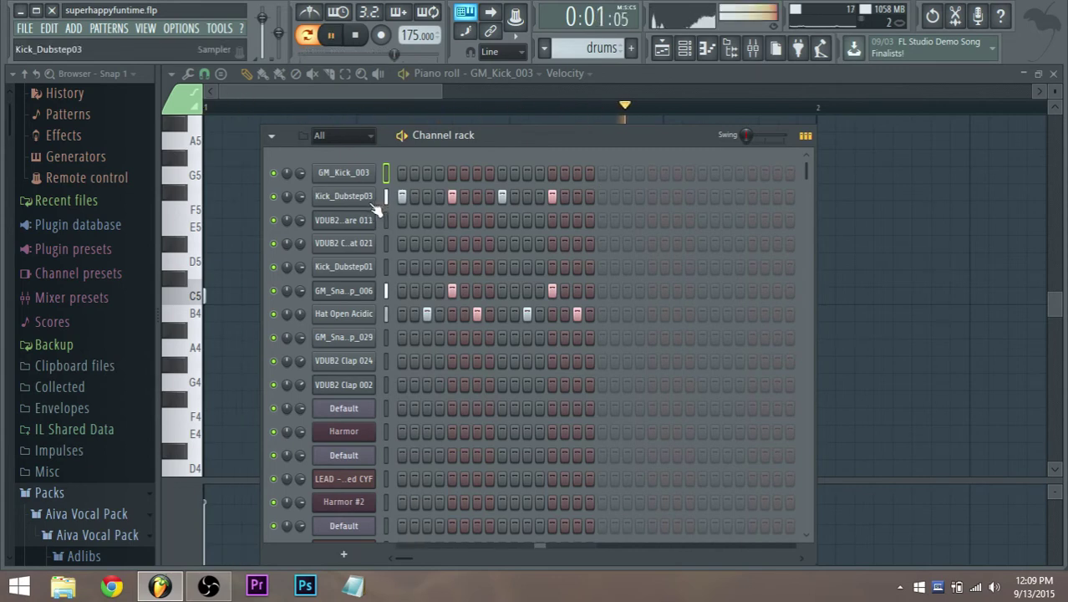
{"action": "key", "text": "space"}
Step: Tighten Kick_Dubstep03's volume envelope by lowering its sustain and reducing its hold time to zero while the drums pattern plays
{"action": "left_click", "coordinate": [355, 200]}
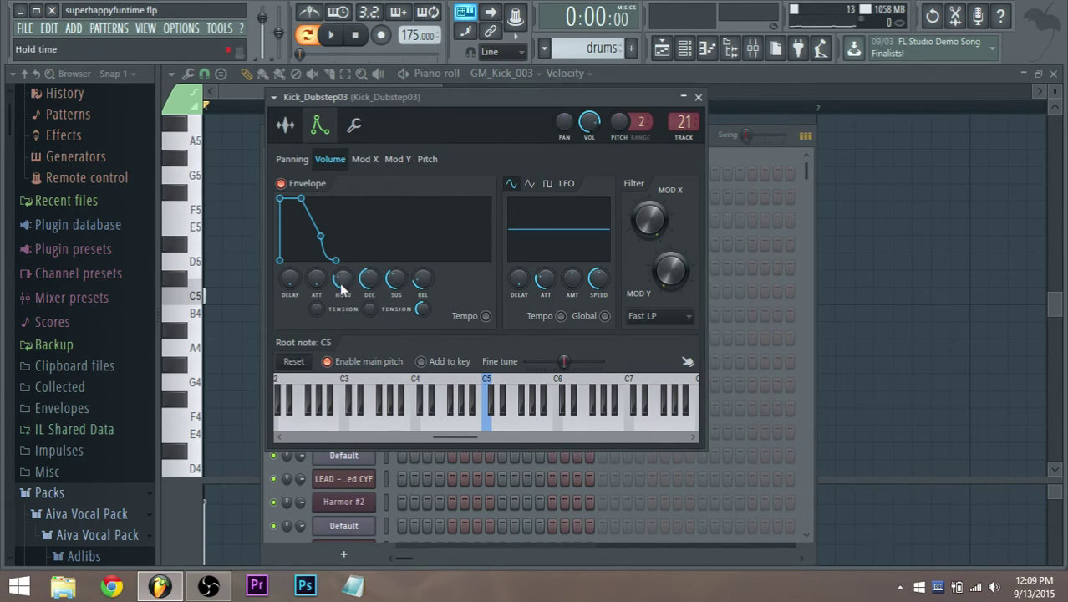
{"action": "key", "text": "space"}
{"action": "left_click_drag", "start_coordinate": [396, 282], "coordinate": [423, 300]}
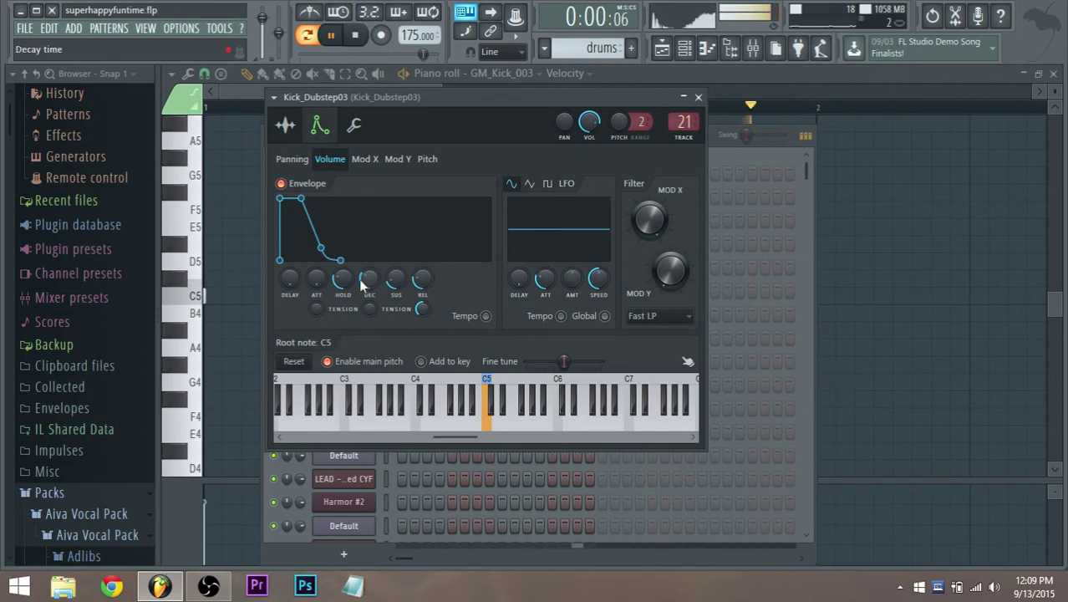
{"action": "left_click_drag", "start_coordinate": [342, 283], "coordinate": [348, 301]}
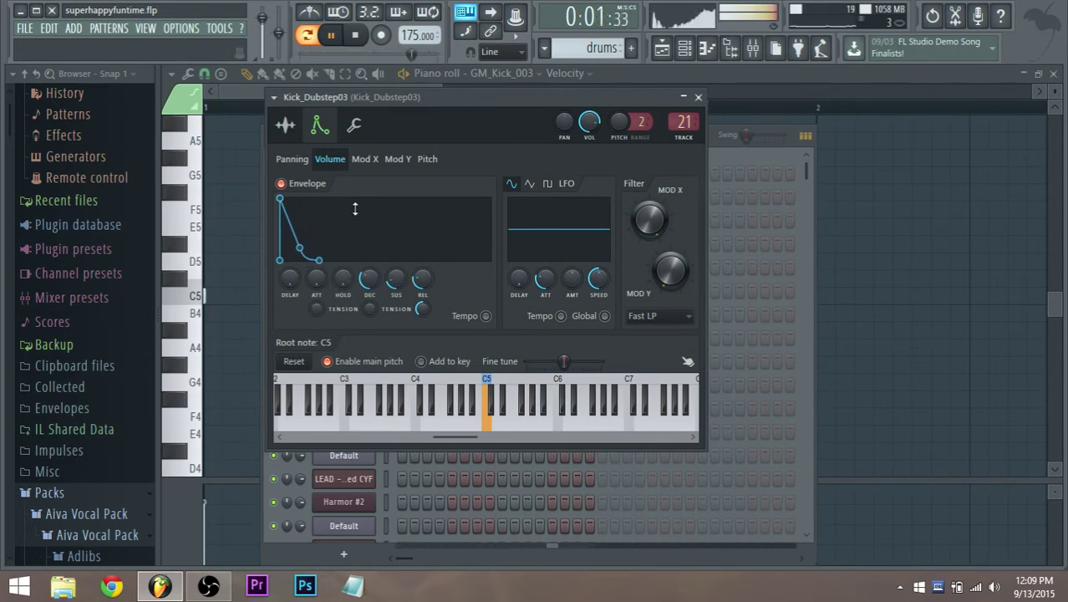
Step: Add a slight fade-out to the Kick_Dubstep03 sample, stop playback and return to the playlist
{"action": "left_click", "coordinate": [285, 124]}
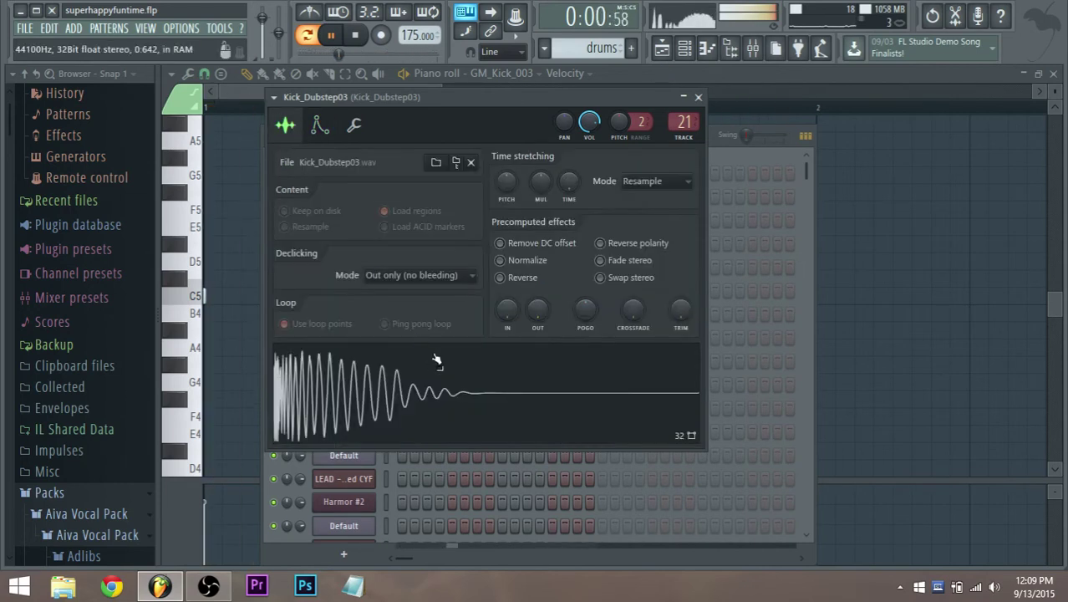
{"action": "mouse_move", "coordinate": [537, 311]}
{"action": "left_mouse_down"}
{"action": "mouse_move", "coordinate": [538, 289]}
{"action": "mouse_move", "coordinate": [539, 320]}
{"action": "left_mouse_up"}
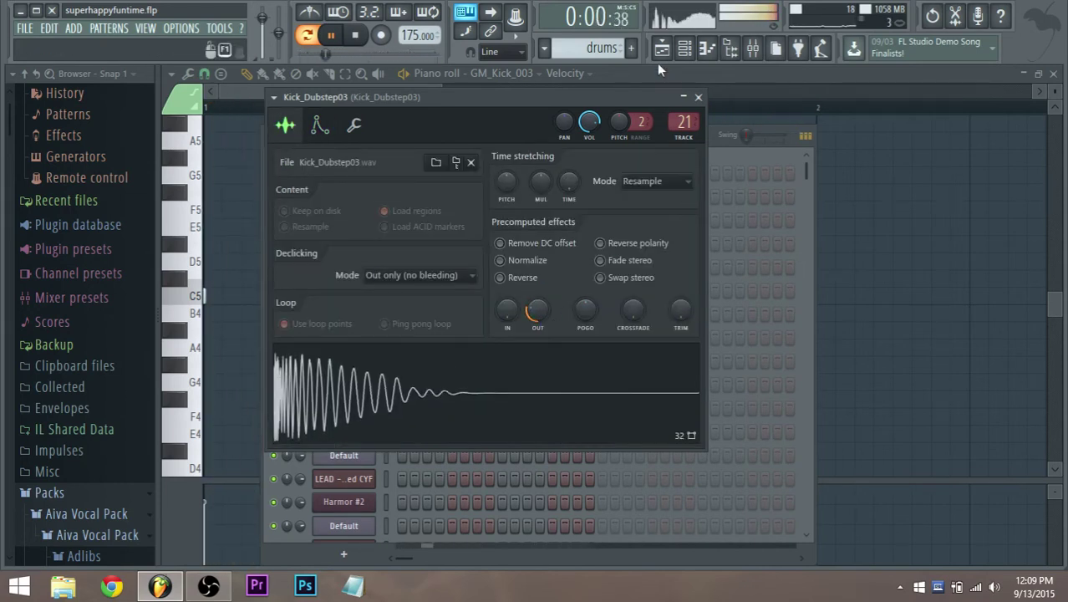
{"action": "left_click", "coordinate": [662, 49]}
{"action": "key", "text": "space"}
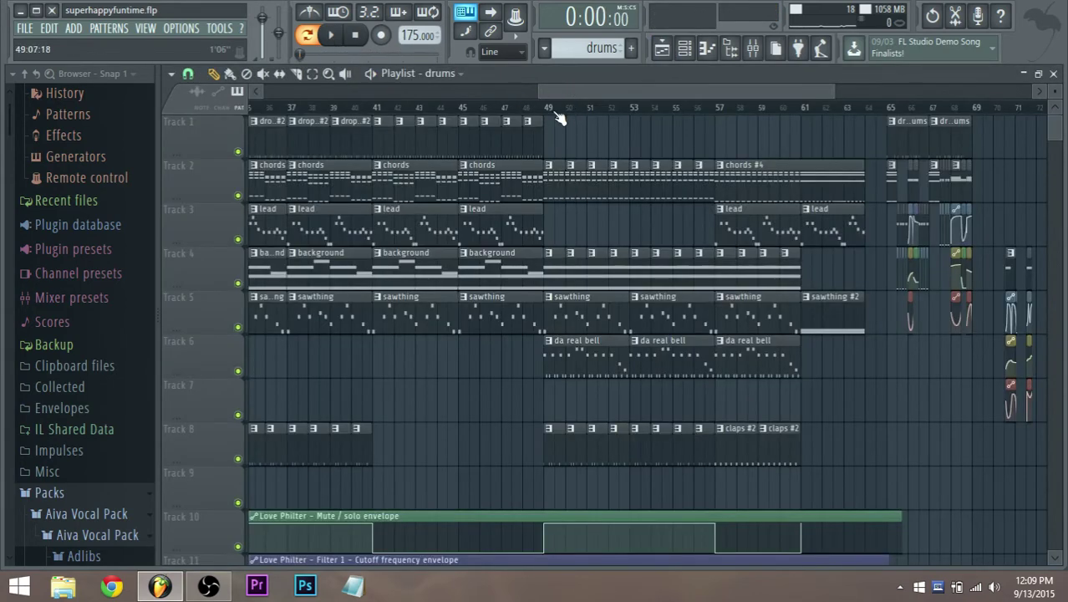
Step: Open the drums pattern at bar 41, audition it with its channel steps shown, and return to the playlist
{"action": "left_click", "coordinate": [684, 49]}
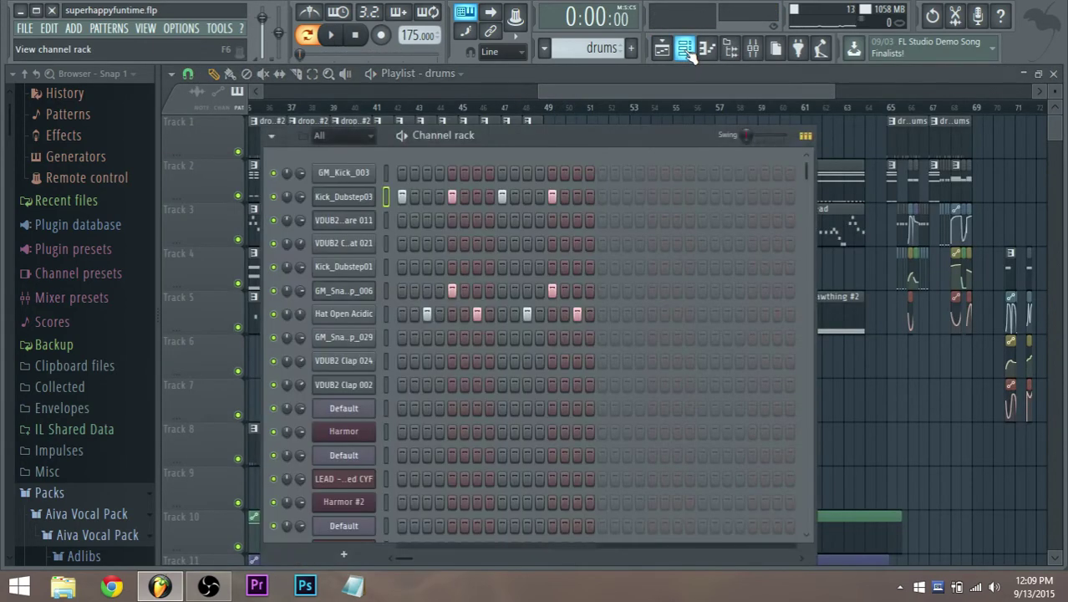
{"action": "left_click_drag", "start_coordinate": [626, 93], "coordinate": [593, 94]}
{"action": "scroll", "coordinate": [358, 146], "scroll_direction": "up", "scroll_amount": 2}
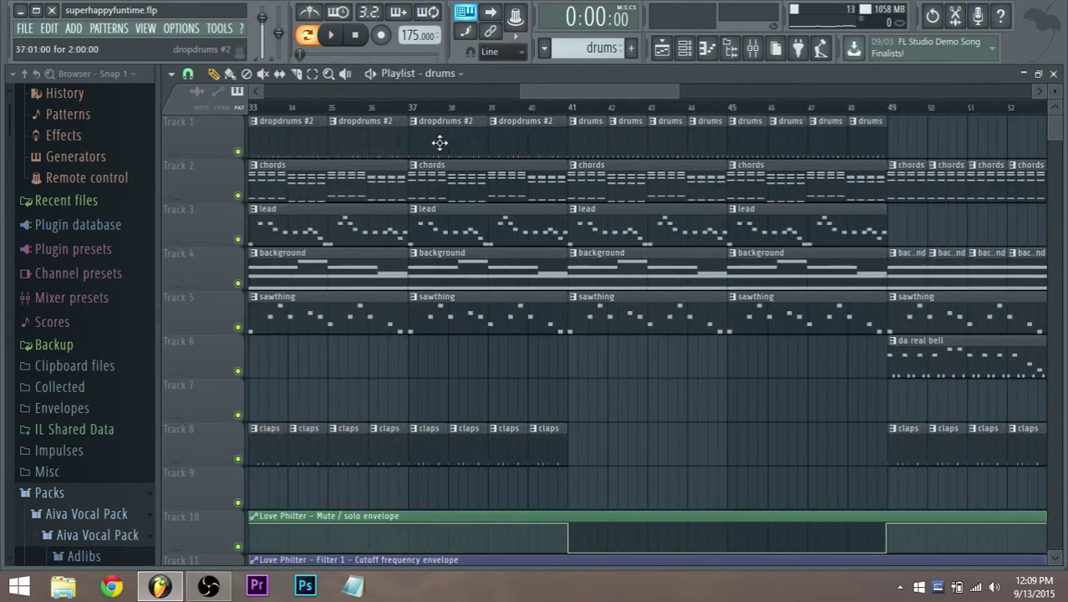
{"action": "double_click", "coordinate": [585, 145]}
{"action": "left_click", "coordinate": [684, 48]}
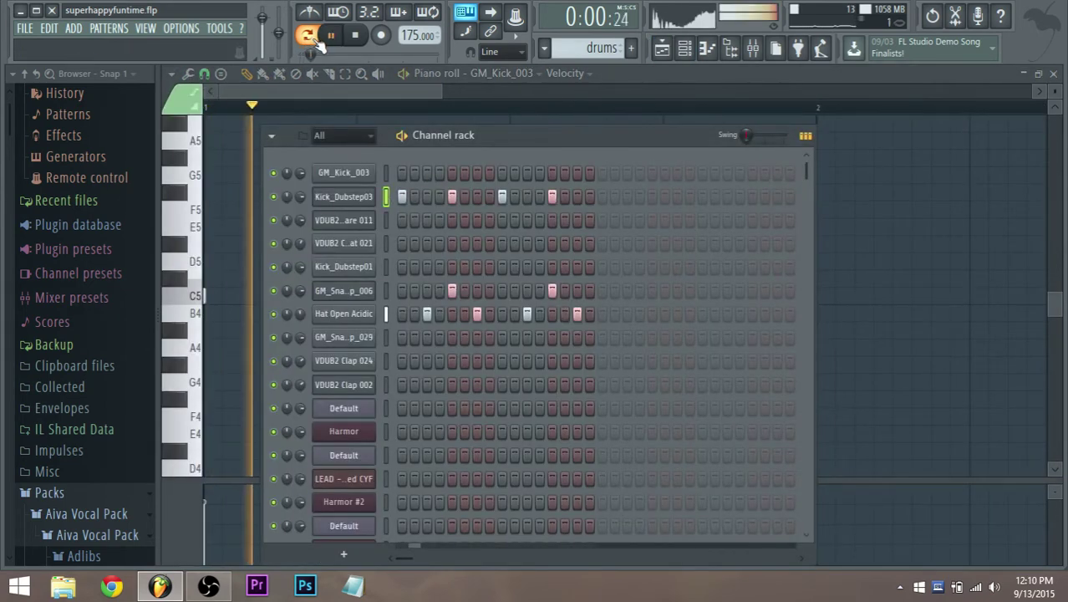
{"action": "left_click", "coordinate": [661, 48]}
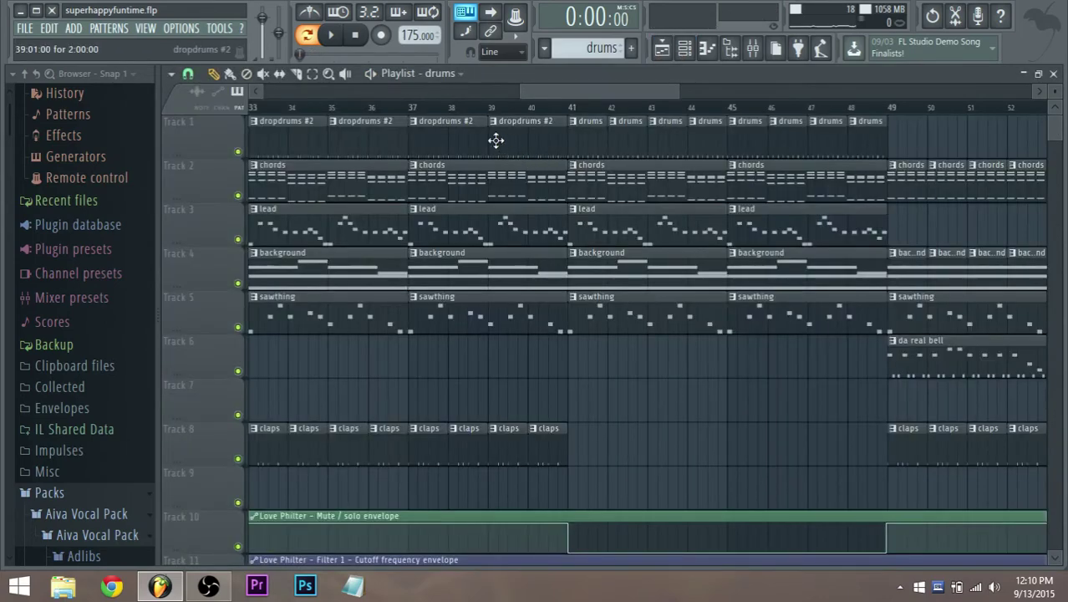
Step: Play the song from bar 33 and from bar 41 to compare the dropdrums #2 and drums sections
{"action": "scroll", "coordinate": [468, 159], "scroll_direction": "down", "scroll_amount": 3}
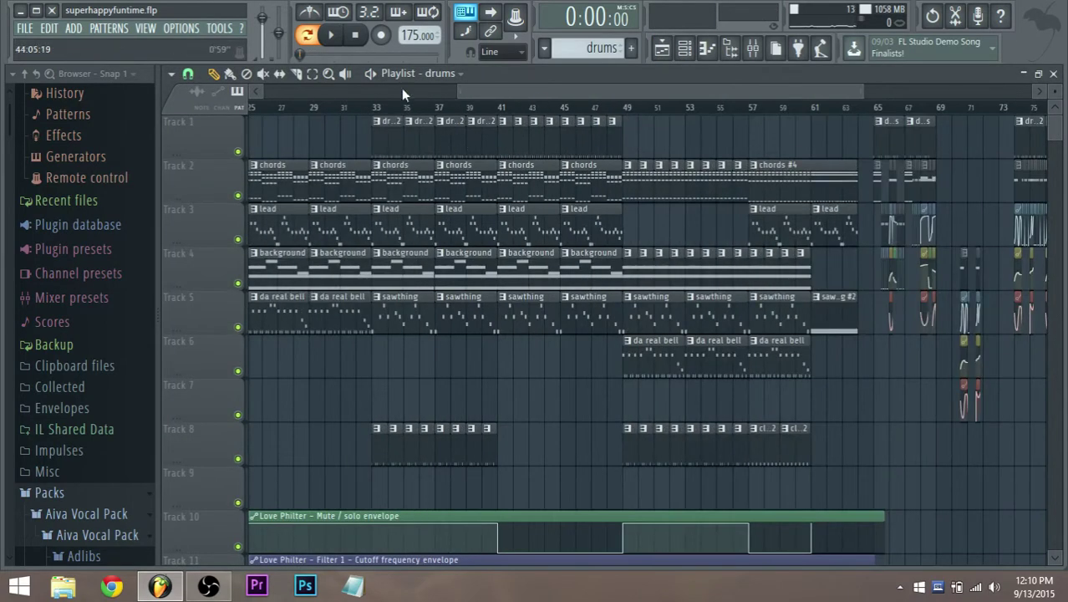
{"action": "left_click", "coordinate": [375, 108]}
{"action": "key", "text": "space"}
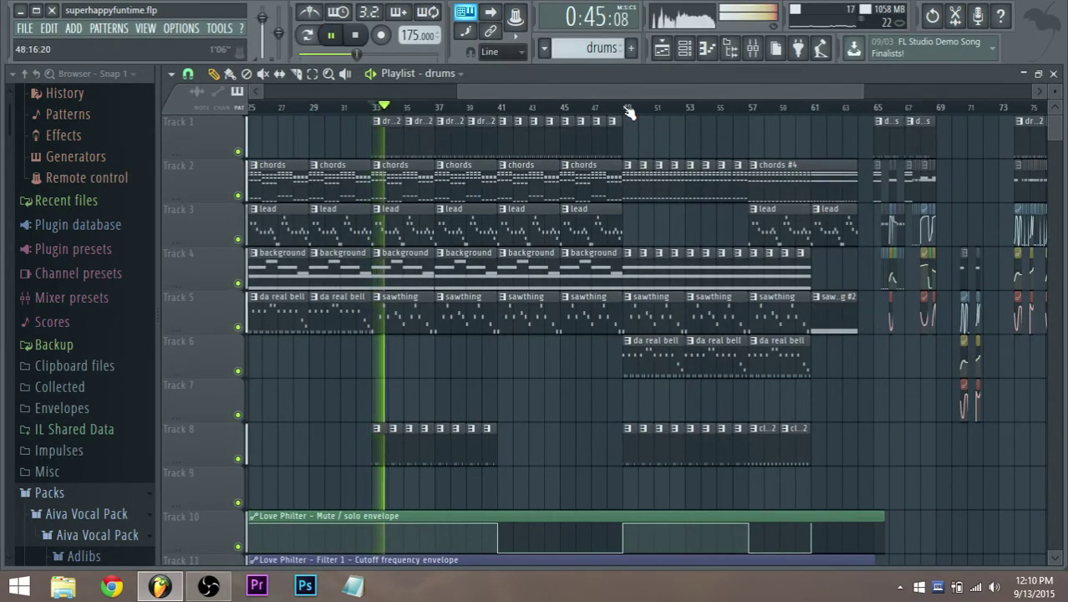
{"action": "left_click", "coordinate": [498, 107]}
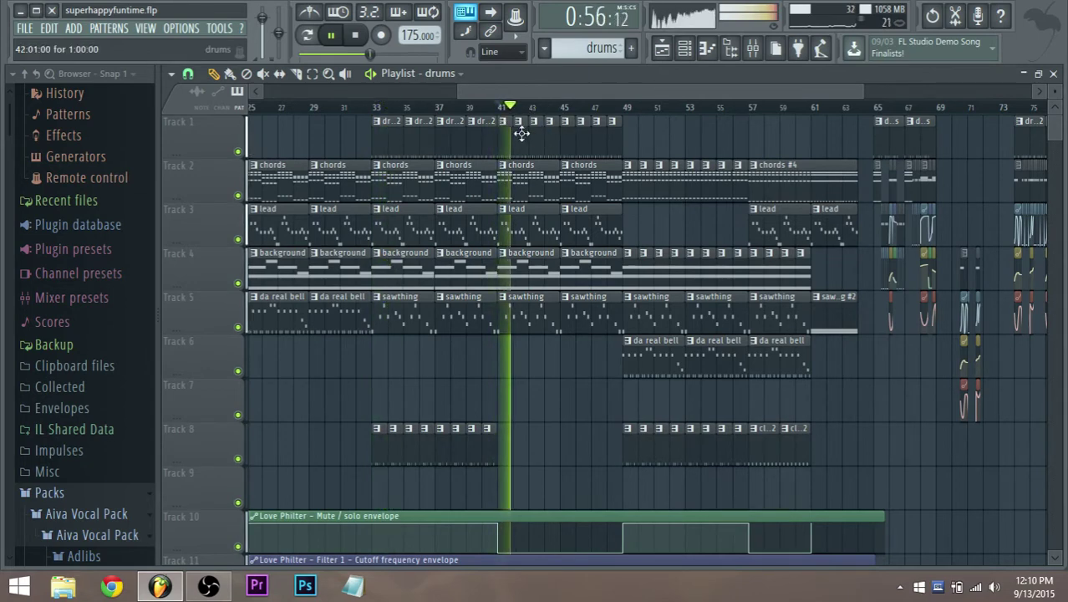
Step: Reshape the Track 13 Love Philter mute/solo envelope so it drops to zero at bar 41 and jumps back to 100% at bar 49
{"action": "scroll", "coordinate": [526, 188], "scroll_direction": "down", "scroll_amount": 6}
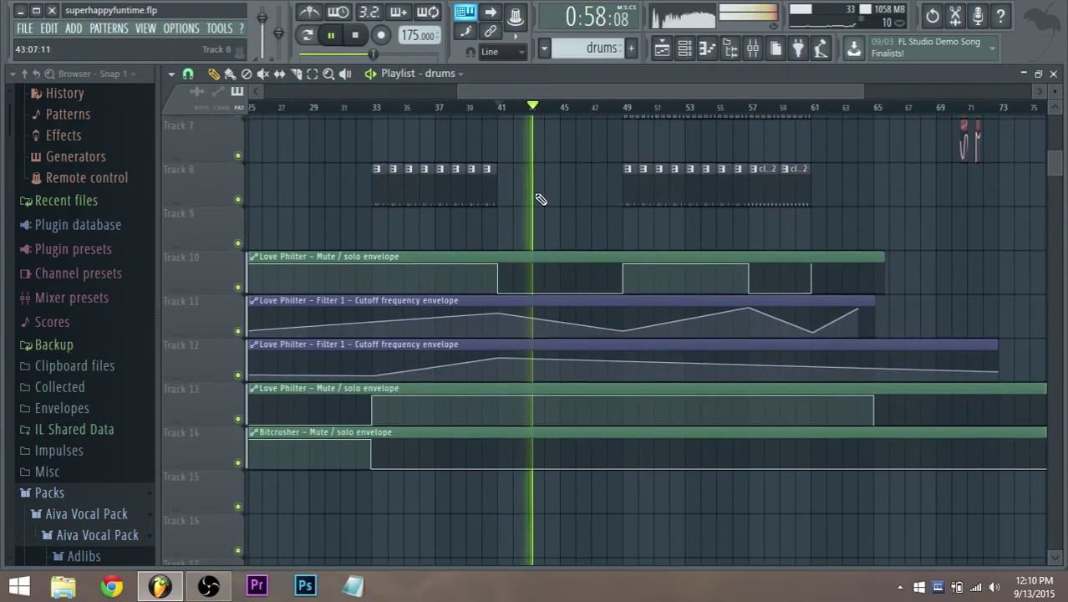
{"action": "left_click_drag", "start_coordinate": [499, 393], "coordinate": [494, 425]}
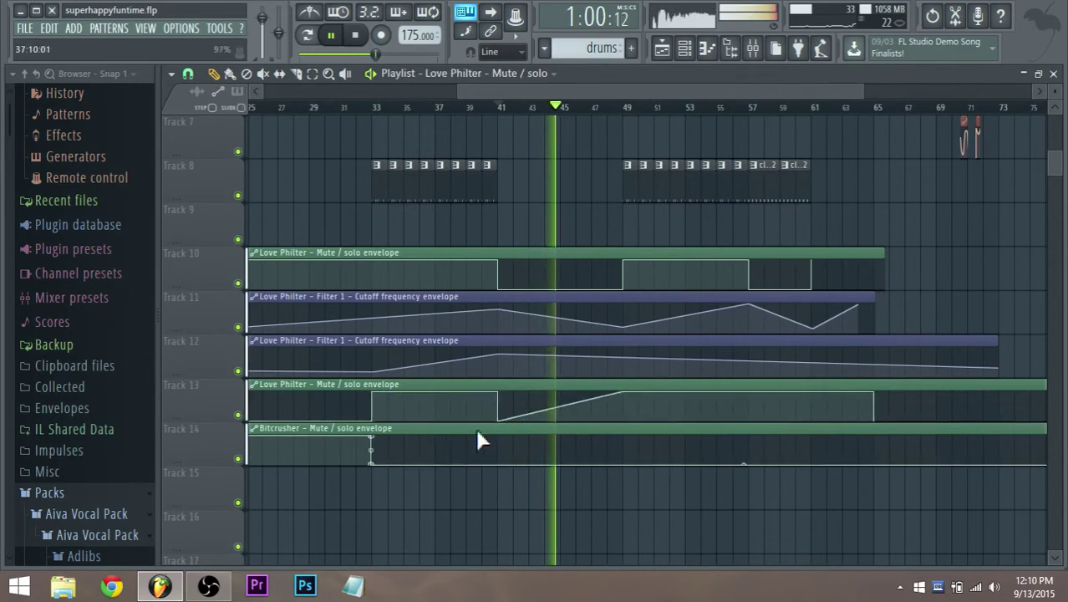
{"action": "left_click_drag", "start_coordinate": [620, 394], "coordinate": [619, 423]}
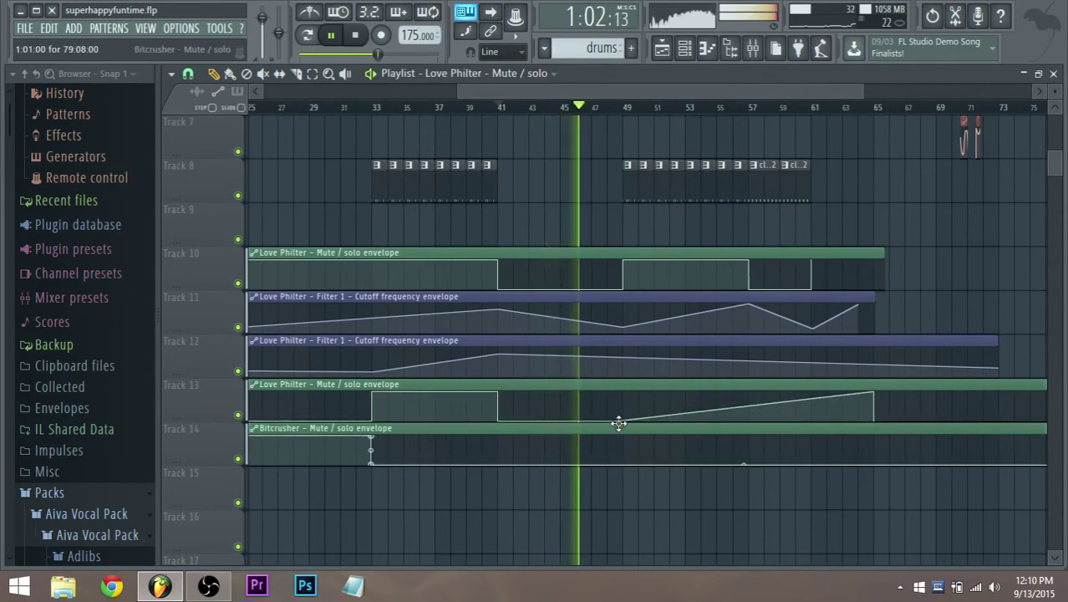
{"action": "scroll", "coordinate": [698, 432], "scroll_direction": "up", "scroll_amount": 1}
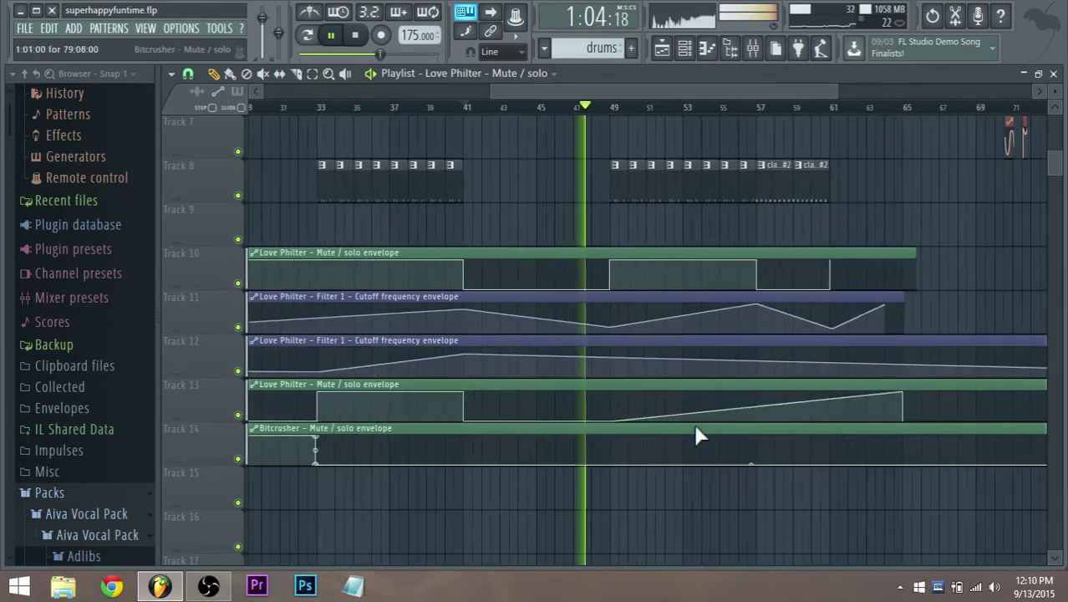
{"action": "scroll", "coordinate": [698, 433], "scroll_direction": "up", "scroll_amount": 1}
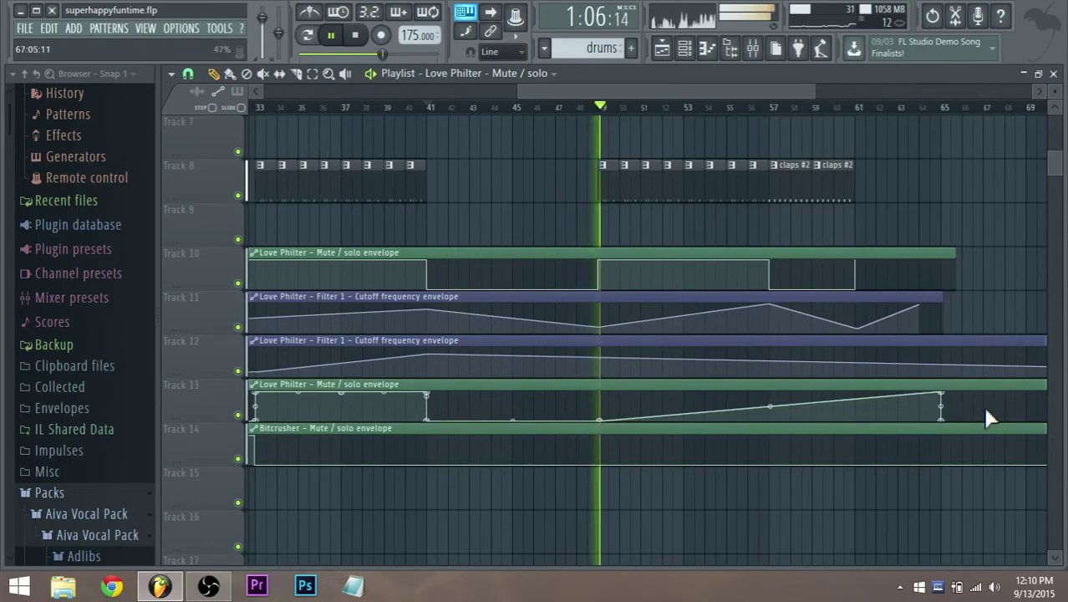
{"action": "left_click_drag", "start_coordinate": [940, 394], "coordinate": [605, 395]}
{"action": "scroll", "coordinate": [601, 428], "scroll_direction": "up", "scroll_amount": 3}
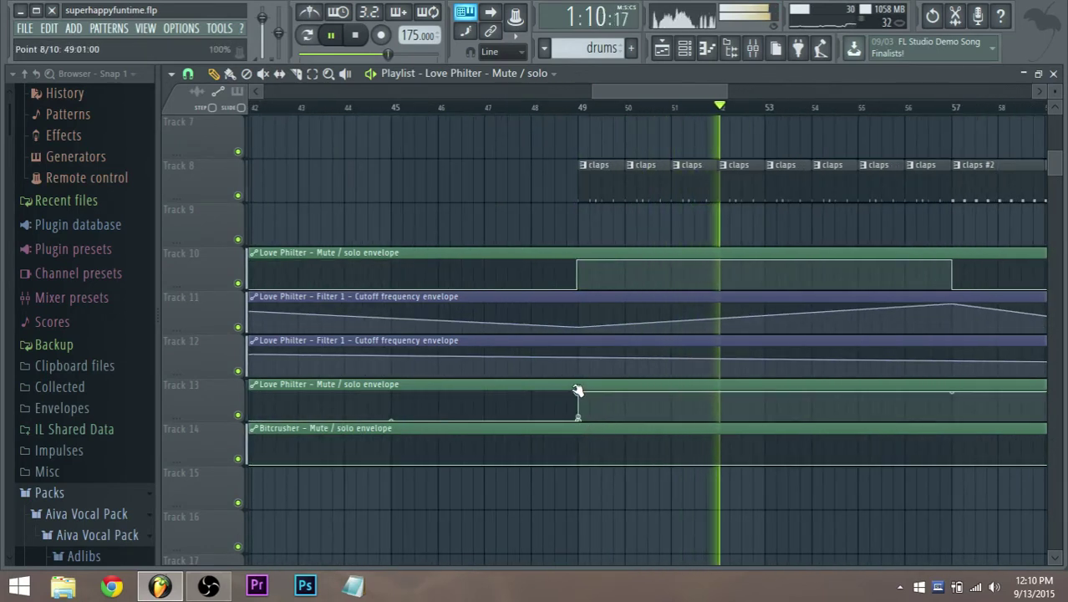
Step: Play the arrangement from just before bar 65 and audition the opening of the drop
{"action": "scroll", "coordinate": [652, 423], "scroll_direction": "down", "scroll_amount": 5}
{"action": "scroll", "coordinate": [866, 351], "scroll_direction": "up", "scroll_amount": 4}
{"action": "scroll", "coordinate": [933, 347], "scroll_direction": "up", "scroll_amount": 1}
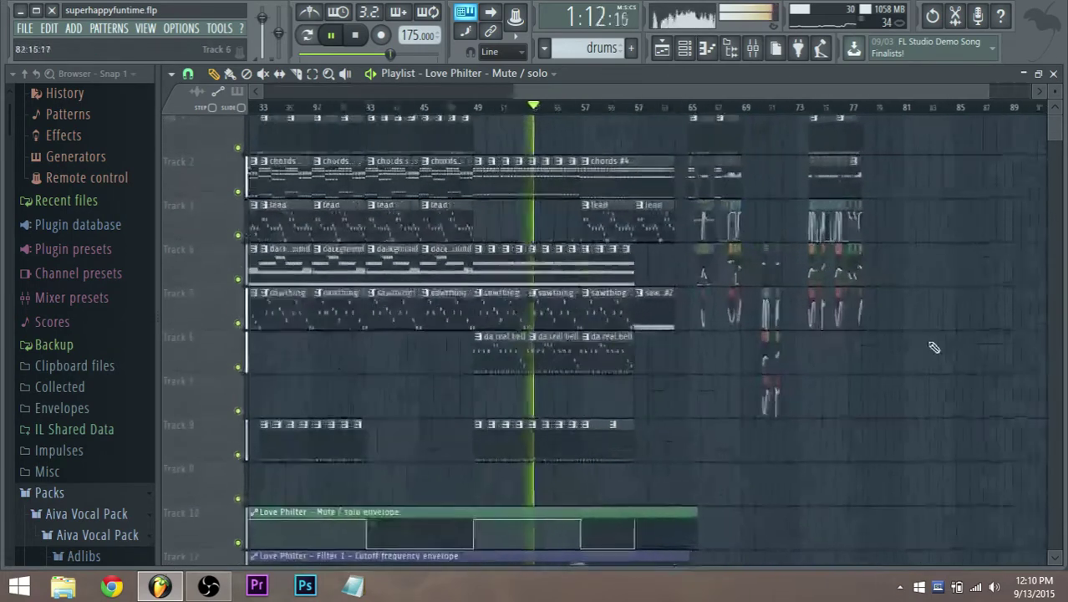
{"action": "key", "text": "space"}
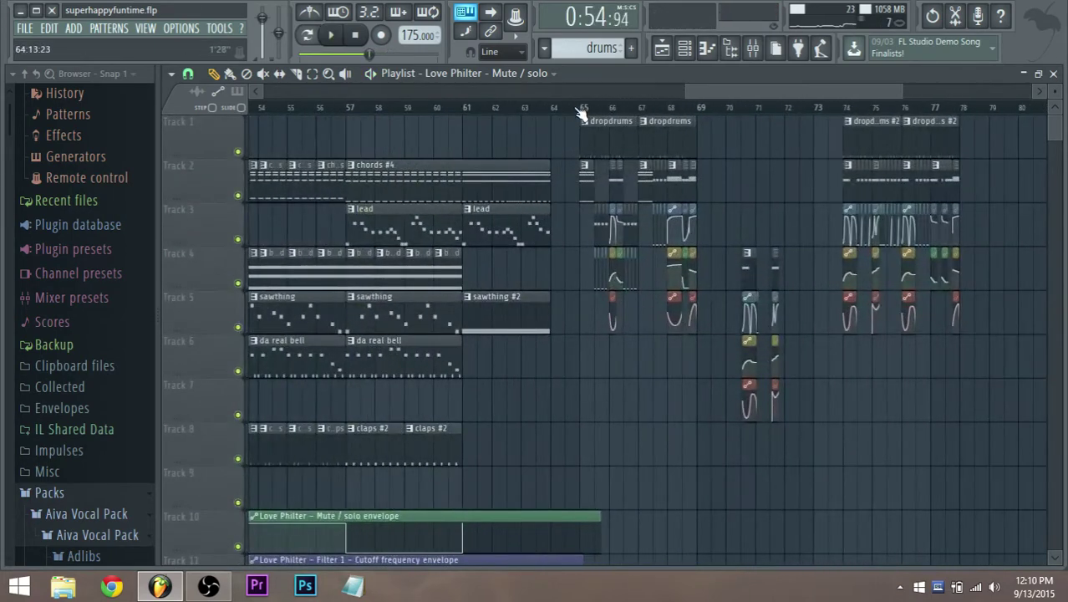
{"action": "left_click", "coordinate": [578, 109]}
{"action": "key", "text": "space"}
{"action": "scroll", "coordinate": [724, 209], "scroll_direction": "up", "scroll_amount": 2}
{"action": "key", "text": "space"}
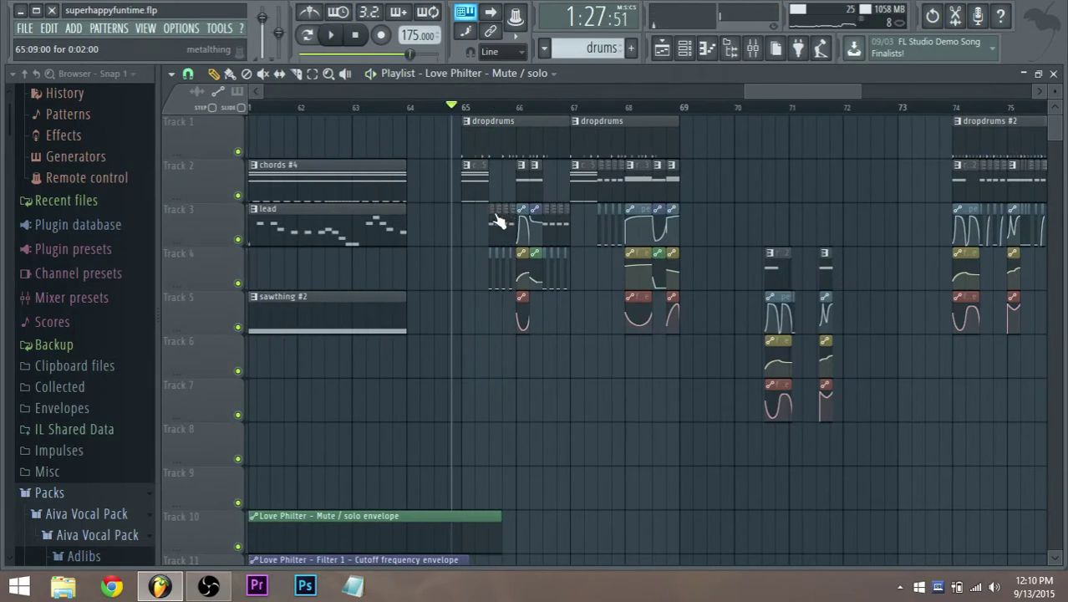
{"action": "scroll", "coordinate": [496, 222], "scroll_direction": "up", "scroll_amount": 2}
{"action": "key", "text": "space"}
{"action": "key", "text": "space"}
{"action": "key", "text": "space"}
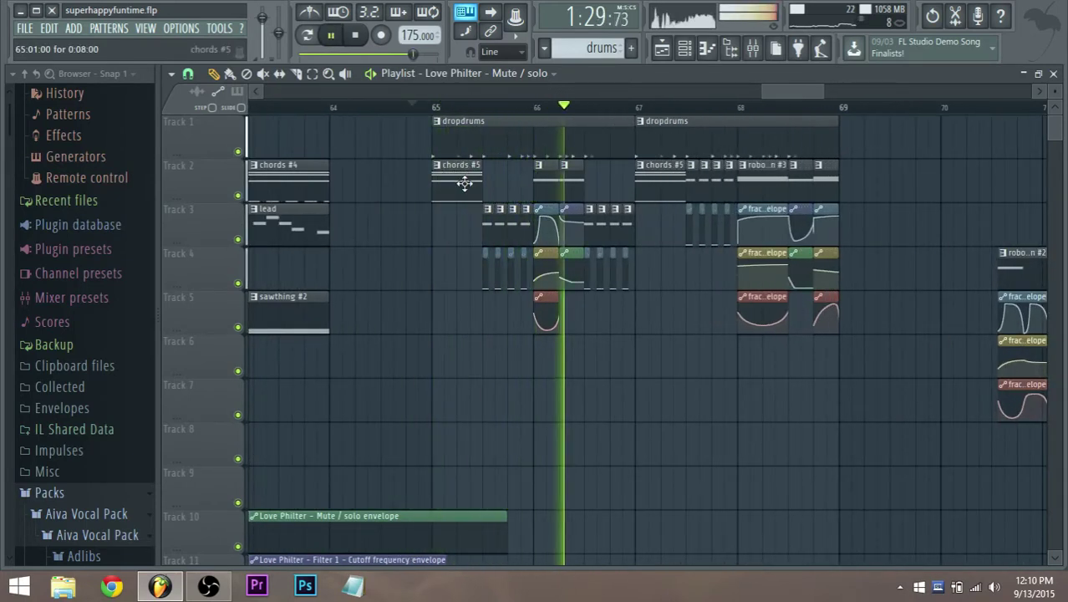
Step: Set the playlist snap to 1/3 step and add a 100% point at 66:02:00 to the fractal Modulation X #2 envelope
{"action": "scroll", "coordinate": [493, 234], "scroll_direction": "up", "scroll_amount": 3}
{"action": "key", "text": "space"}
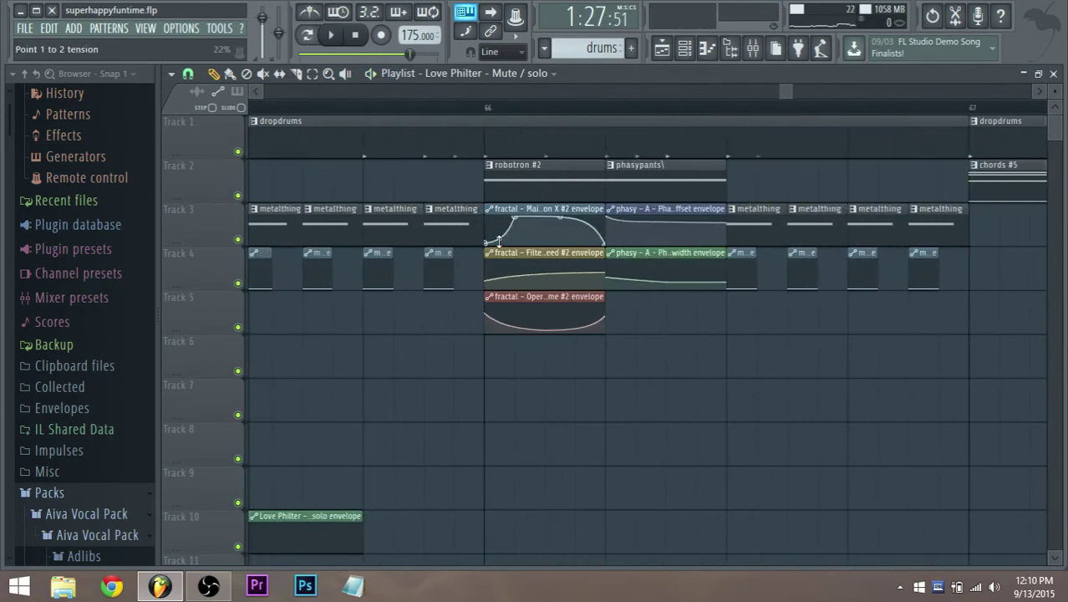
{"action": "left_click", "coordinate": [493, 244]}
{"action": "left_click", "coordinate": [192, 75]}
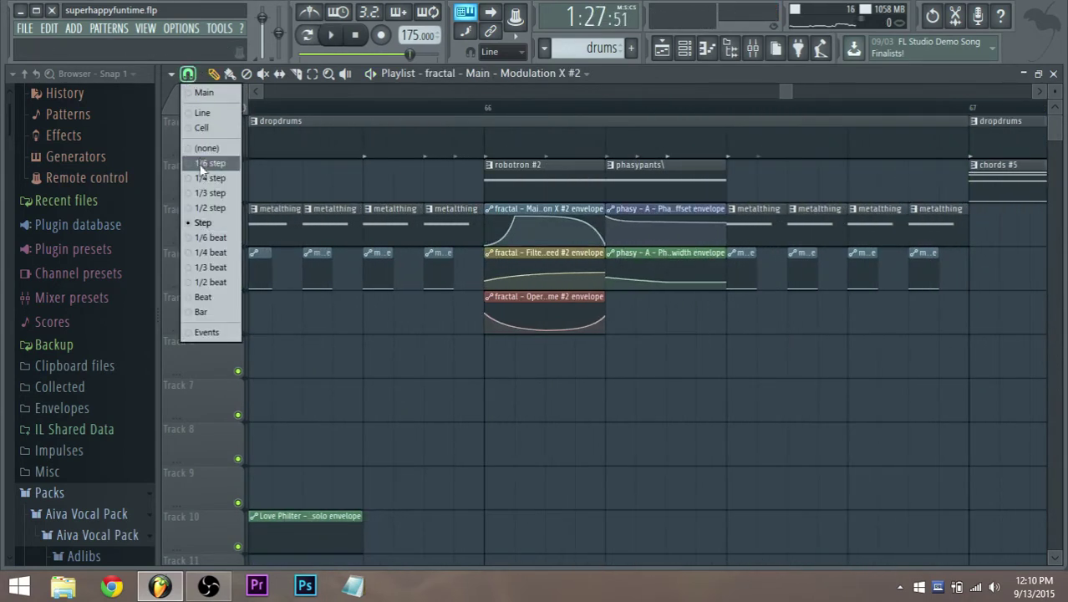
{"action": "left_click", "coordinate": [202, 196]}
{"action": "scroll", "coordinate": [493, 241], "scroll_direction": "up", "scroll_amount": 1}
{"action": "right_click", "coordinate": [505, 237]}
{"action": "left_click_drag", "start_coordinate": [504, 231], "coordinate": [504, 224]}
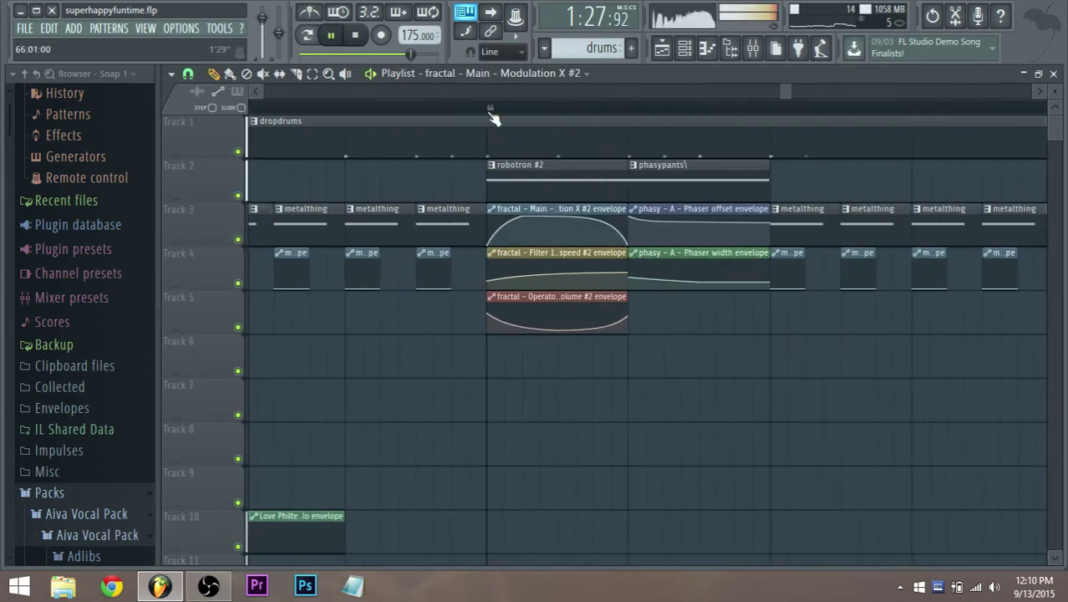
Step: Audition the robotron #2 clip from bar 66 with the reshaped modulation
{"action": "left_click", "coordinate": [492, 109]}
{"action": "key", "text": "space"}
{"action": "key", "text": "space"}
{"action": "key", "text": "space"}
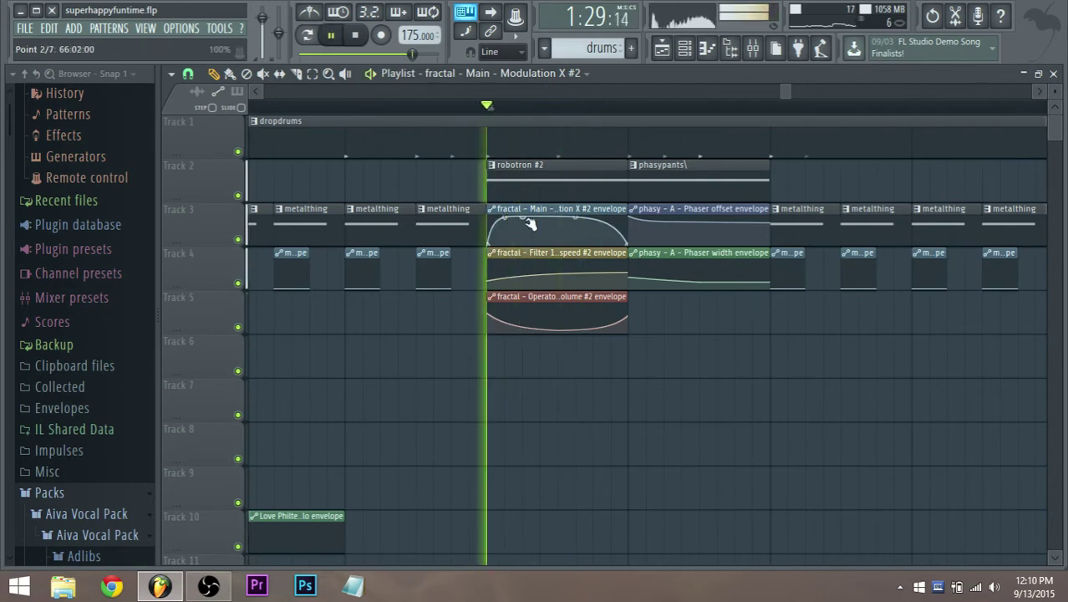
Step: Try a steeper fall in the second half of the Modulation X #2 envelope and audition it from bar 66
{"action": "left_click_drag", "start_coordinate": [574, 216], "coordinate": [574, 236]}
{"action": "key", "text": "space"}
{"action": "key", "text": "space"}
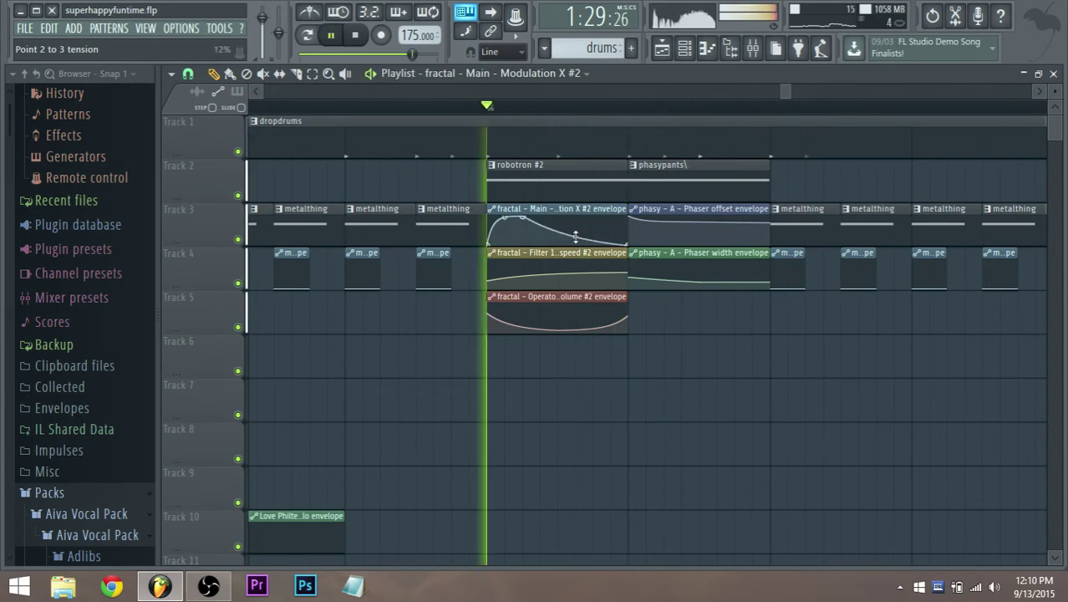
{"action": "key", "text": "space"}
{"action": "key", "text": "space"}
{"action": "scroll", "coordinate": [424, 283], "scroll_direction": "down", "scroll_amount": 3}
{"action": "key", "text": "space"}
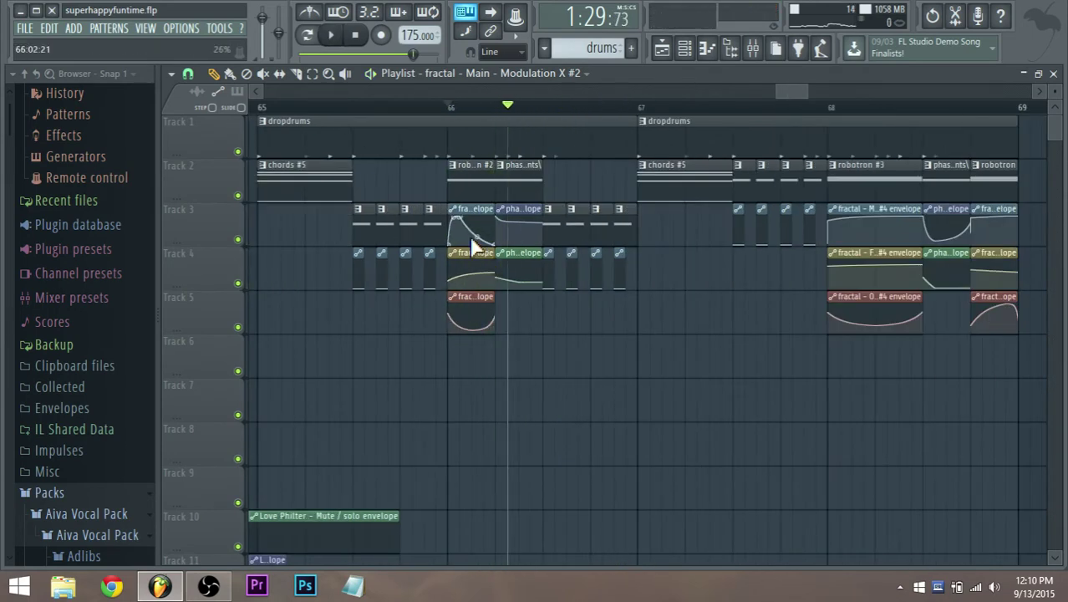
Step: Raise the second half of the Modulation X #2 envelope back into a rounded hump and audition the clip repeatedly
{"action": "left_click_drag", "start_coordinate": [477, 219], "coordinate": [478, 216]}
{"action": "key", "text": "space"}
{"action": "key", "text": "space"}
{"action": "key", "text": "space"}
{"action": "key", "text": "space"}
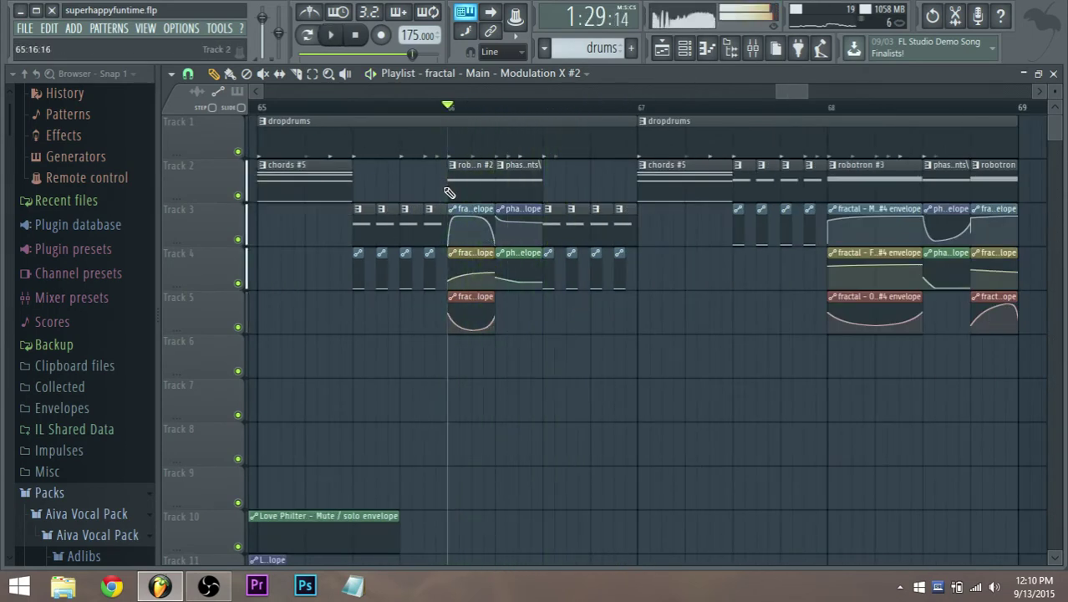
{"action": "key", "text": "space"}
{"action": "key", "text": "space"}
{"action": "key", "text": "space"}
{"action": "key", "text": "space"}
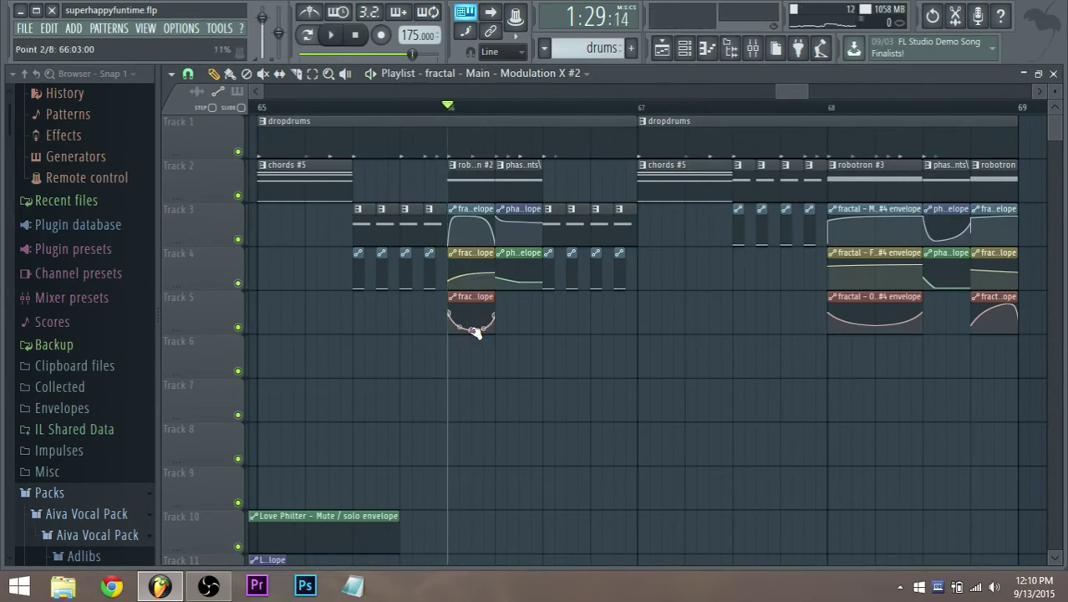
Step: Raise the middle of the fractal Operator 3 Volume #2 envelope to about 79% and audition it from bar 66
{"action": "key", "text": "space"}
{"action": "key", "text": "space"}
{"action": "key", "text": "space"}
{"action": "key", "text": "space"}
{"action": "left_click_drag", "start_coordinate": [472, 325], "coordinate": [473, 310]}
{"action": "key", "text": "space"}
{"action": "key", "text": "space"}
{"action": "key", "text": "space"}
{"action": "key", "text": "space"}
{"action": "key", "text": "space"}
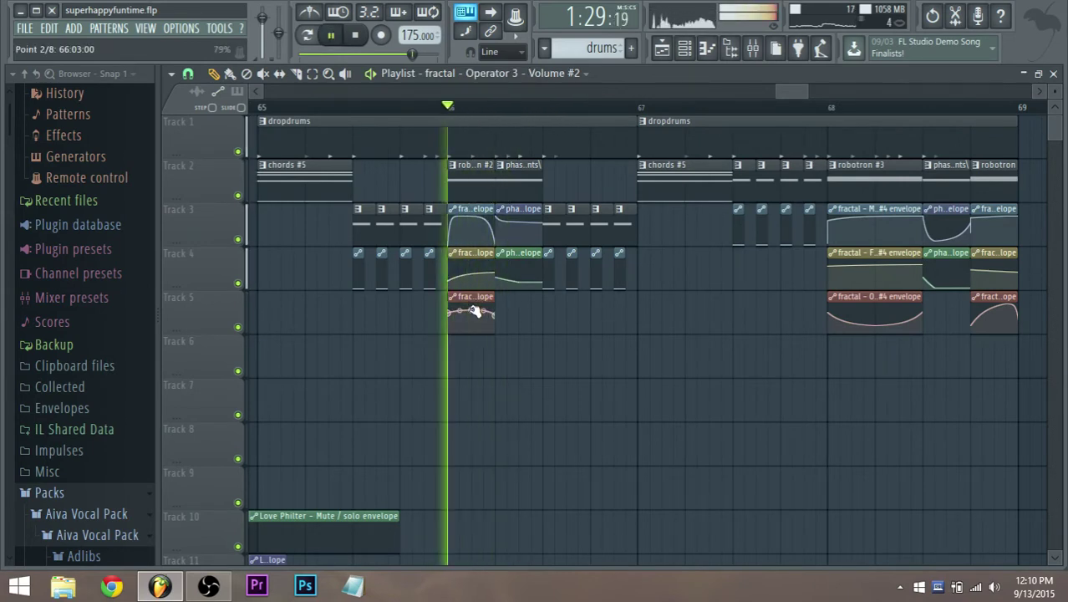
{"action": "key", "text": "space"}
Step: Adjust the 66:05:00 point of the fractal Filter 1 LFO speed #2 envelope, trying 87% and 58%, and audition the clip
{"action": "left_click_drag", "start_coordinate": [499, 277], "coordinate": [497, 266]}
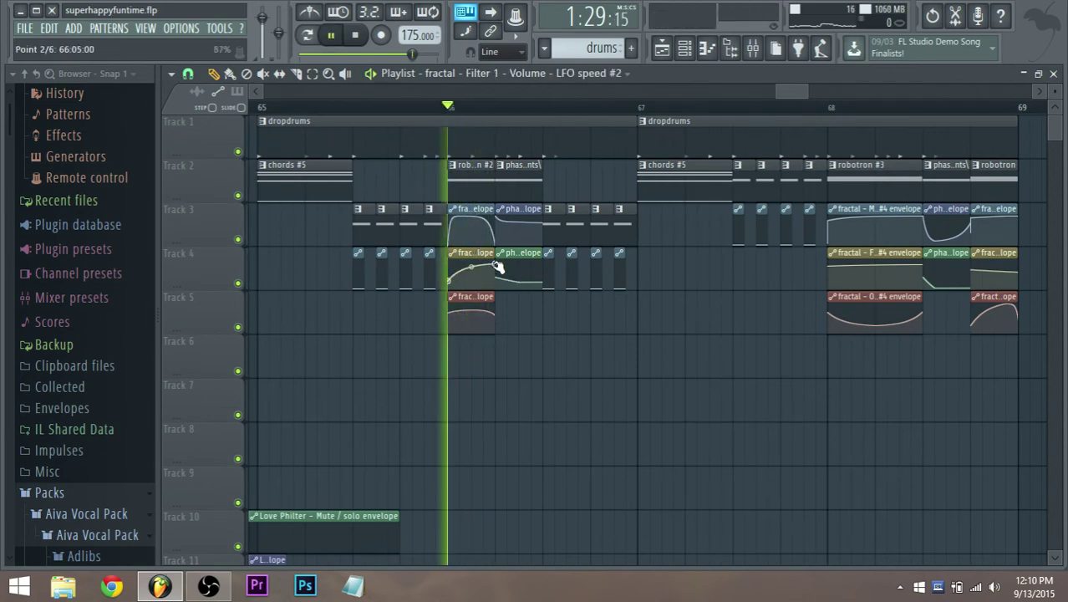
{"action": "key", "text": "space"}
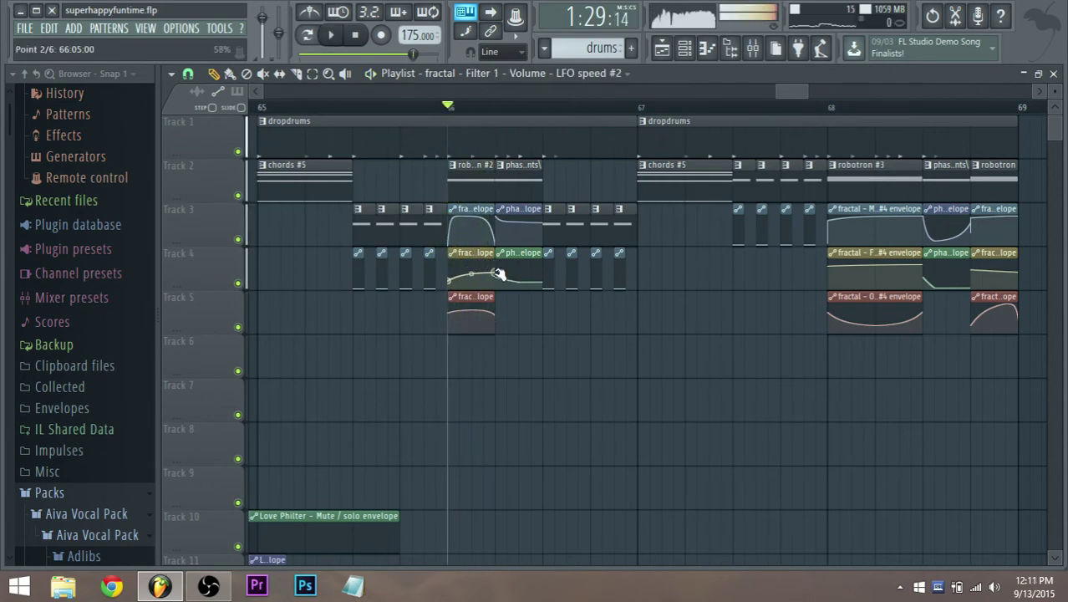
{"action": "key", "text": "space"}
{"action": "key", "text": "space"}
{"action": "key", "text": "space"}
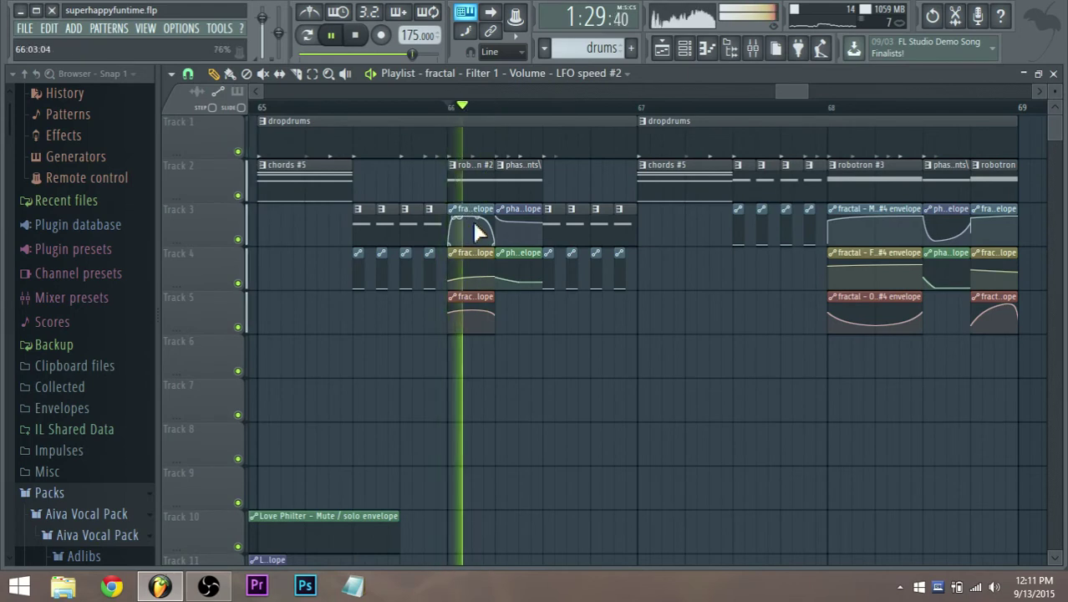
Step: Smooth the top of the fractal Modulation X #2 envelope at bar 66 and audition the clip
{"action": "key", "text": "space"}
{"action": "key", "text": "space"}
{"action": "mouse_move", "coordinate": [465, 217]}
{"action": "left_mouse_down"}
{"action": "mouse_move", "coordinate": [465, 227]}
{"action": "mouse_move", "coordinate": [463, 212]}
{"action": "left_mouse_up"}
{"action": "key", "text": "space"}
{"action": "key", "text": "space"}
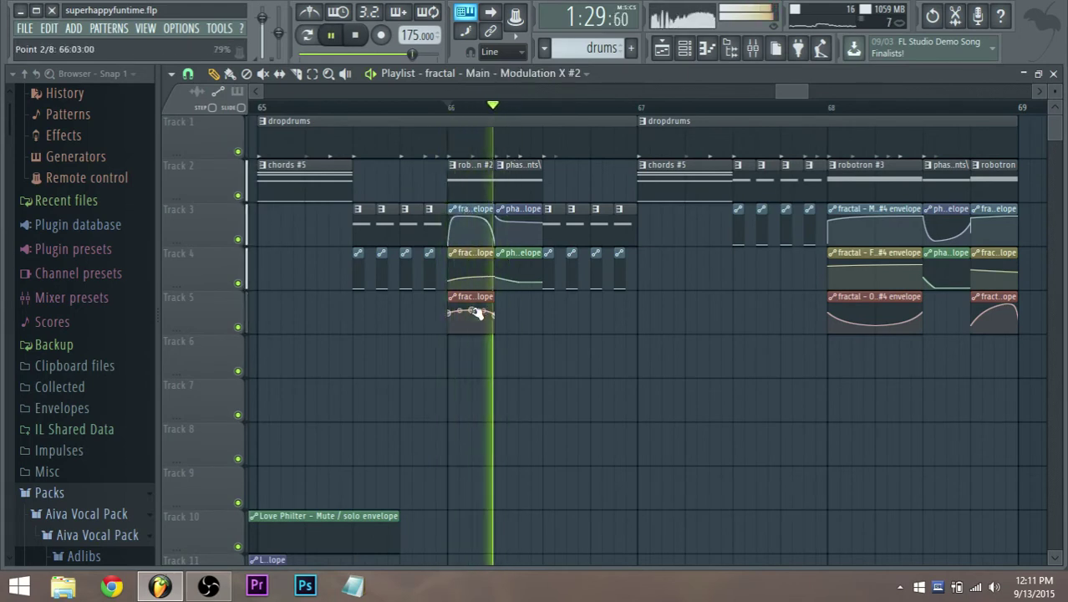
Step: Raise the middle of the fractal Operator 3 Volume #2 envelope to 100% at 66:03:00 and audition it from bar 66
{"action": "key", "text": "space"}
{"action": "left_click_drag", "start_coordinate": [473, 311], "coordinate": [472, 330]}
{"action": "key", "text": "space"}
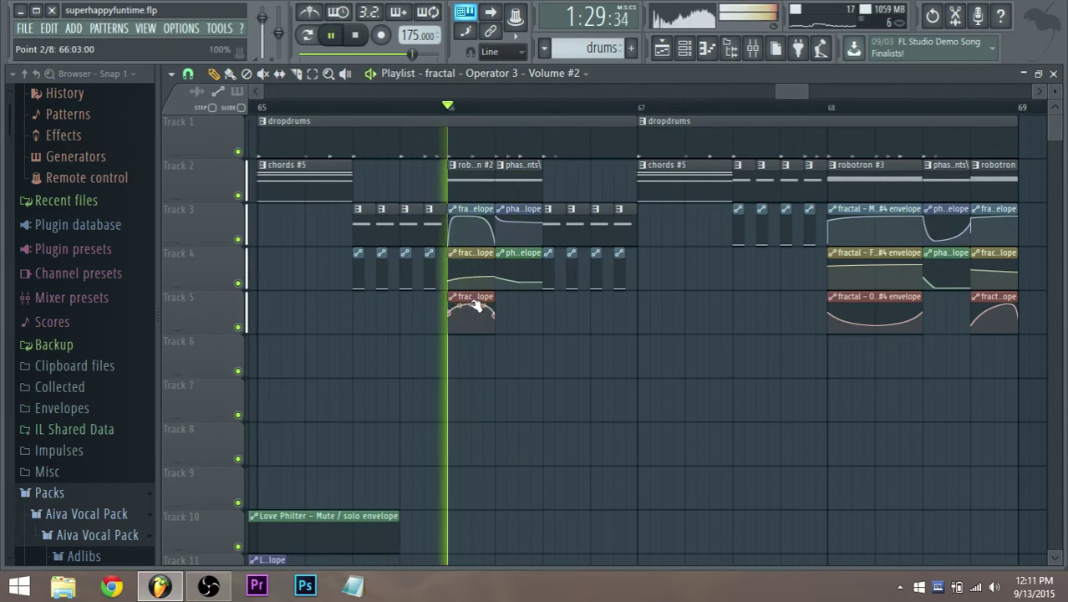
Step: Add an A2 note above the A1 note in the robotron #2 pattern, matching its four-step length
{"action": "double_click", "coordinate": [463, 173]}
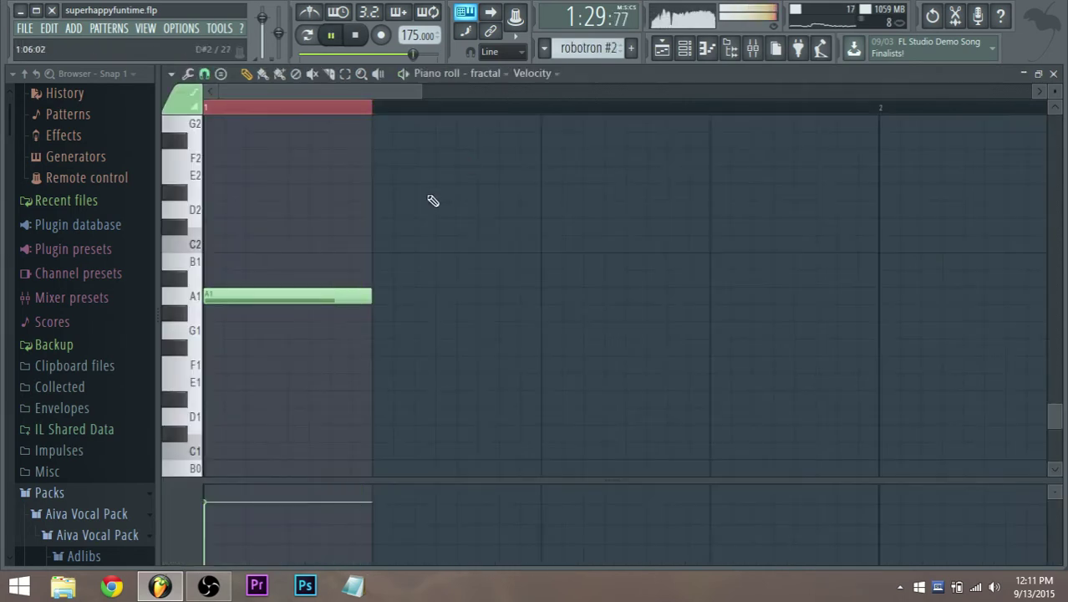
{"action": "scroll", "coordinate": [230, 280], "scroll_direction": "up", "scroll_amount": 3}
{"action": "mouse_move", "coordinate": [219, 167]}
{"action": "left_mouse_down"}
{"action": "mouse_move", "coordinate": [187, 202]}
{"action": "mouse_move", "coordinate": [186, 257]}
{"action": "left_mouse_up"}
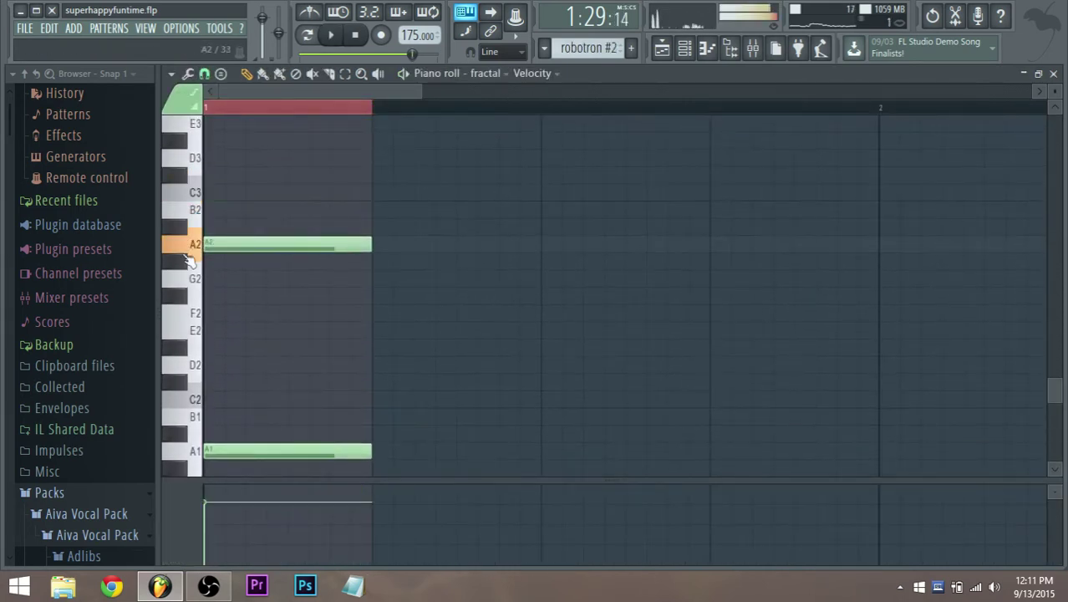
Step: Turn the A1 note into a slide note, shorten it and start it partway through the A2 note, auditioning the slide
{"action": "double_click", "coordinate": [226, 454]}
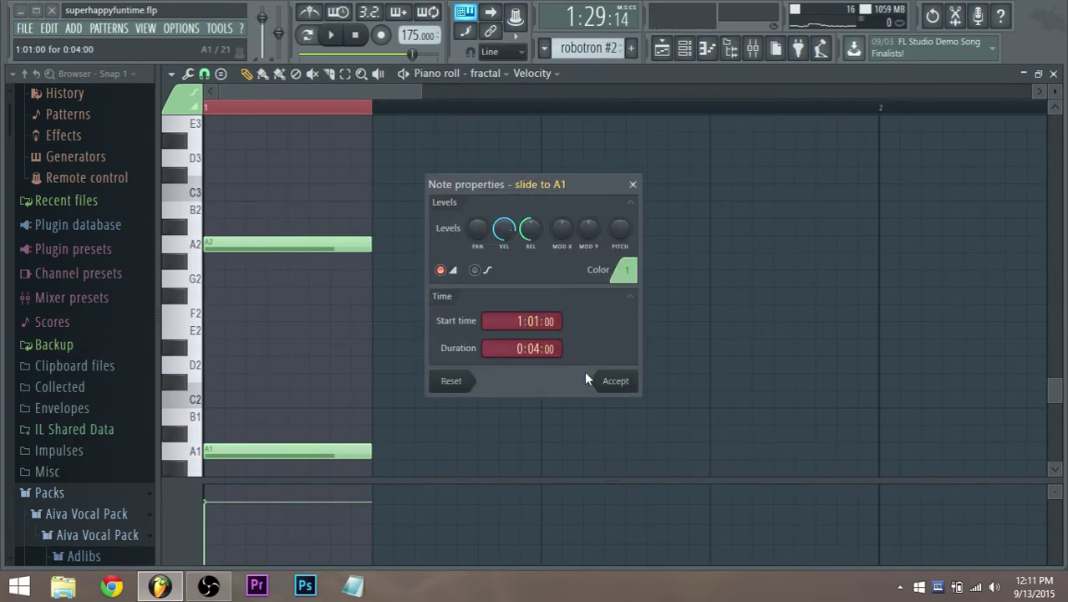
{"action": "left_click", "coordinate": [615, 381]}
{"action": "left_click_drag", "start_coordinate": [370, 452], "coordinate": [227, 154]}
{"action": "key", "text": "space"}
{"action": "key", "text": "space"}
{"action": "scroll", "coordinate": [309, 447], "scroll_direction": "down", "scroll_amount": 1}
{"action": "mouse_move", "coordinate": [219, 191]}
{"action": "left_mouse_down"}
{"action": "mouse_move", "coordinate": [212, 419]}
{"action": "mouse_move", "coordinate": [203, 184]}
{"action": "left_mouse_up"}
{"action": "key", "text": "space"}
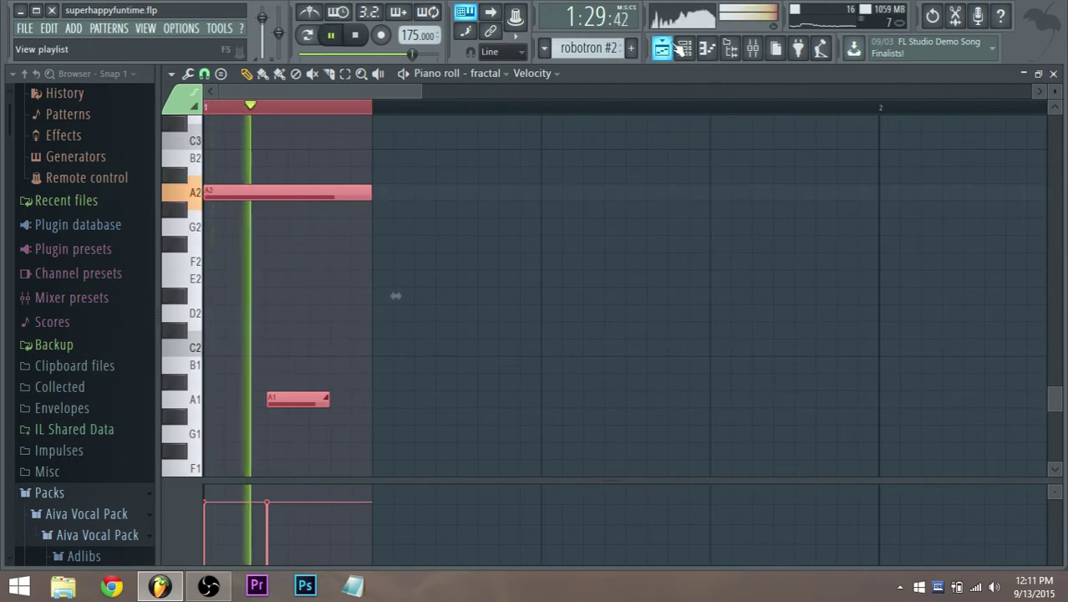
Step: Show the playlist and play the drop from bar 65 to its end at bar 69
{"action": "left_click", "coordinate": [683, 48]}
{"action": "key", "text": "space"}
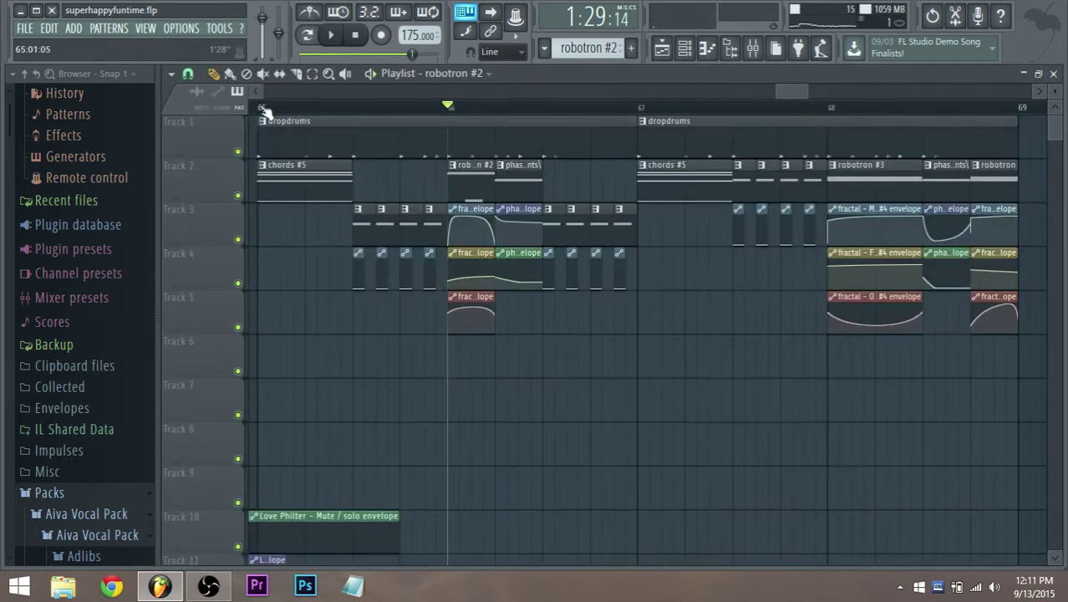
{"action": "left_click", "coordinate": [265, 111]}
{"action": "key", "text": "space"}
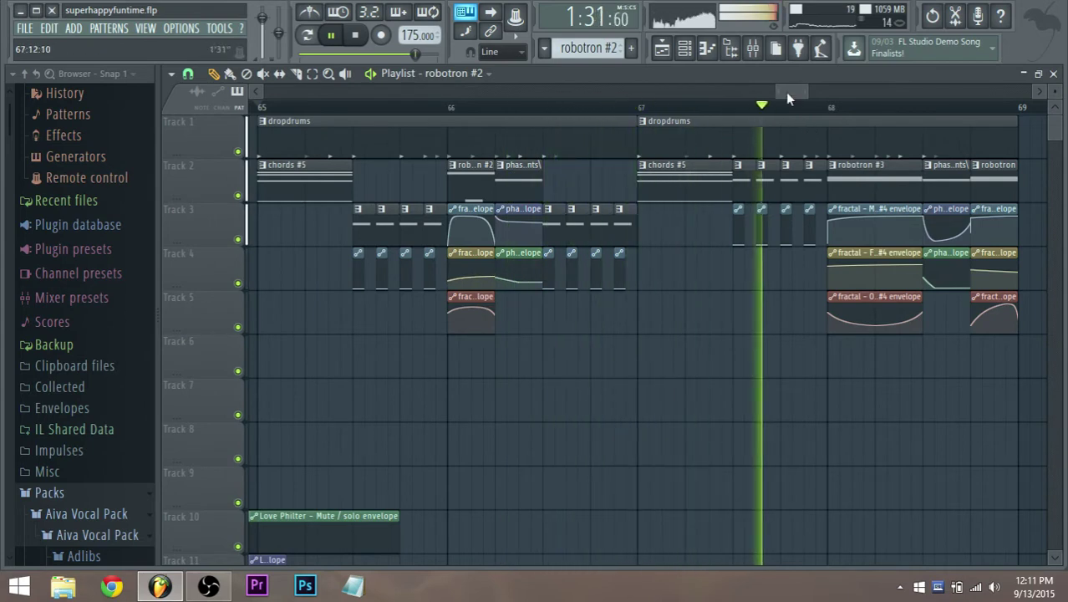
{"action": "left_click_drag", "start_coordinate": [792, 91], "coordinate": [795, 93]}
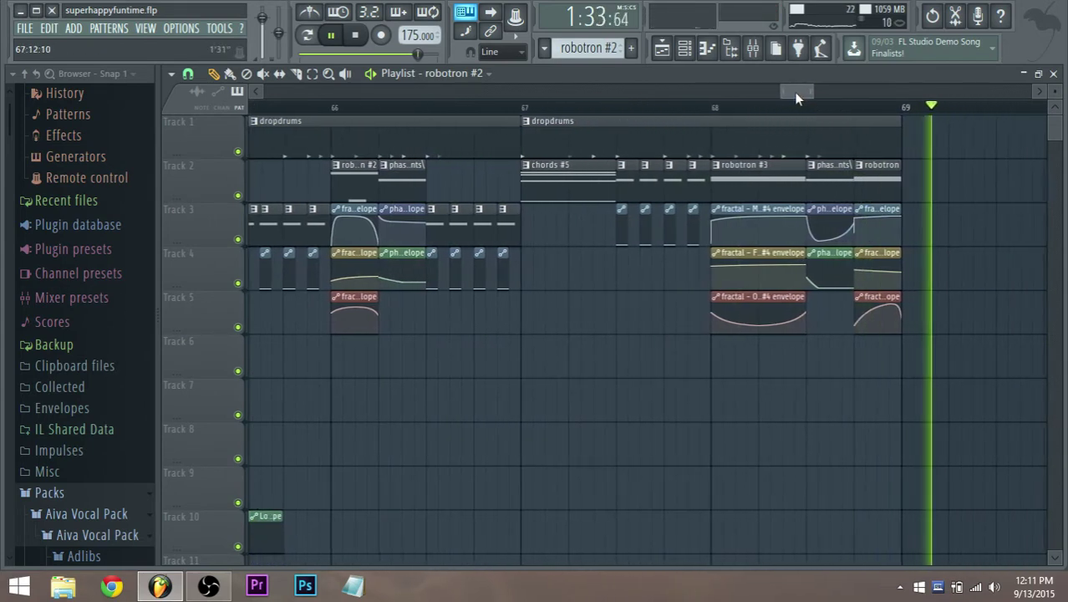
{"action": "key", "text": "space"}
Step: Reshape the Modulation X envelope under the last robotron clip before bar 69 into a gradual rise reaching the clip's end
{"action": "scroll", "coordinate": [894, 225], "scroll_direction": "up", "scroll_amount": 3}
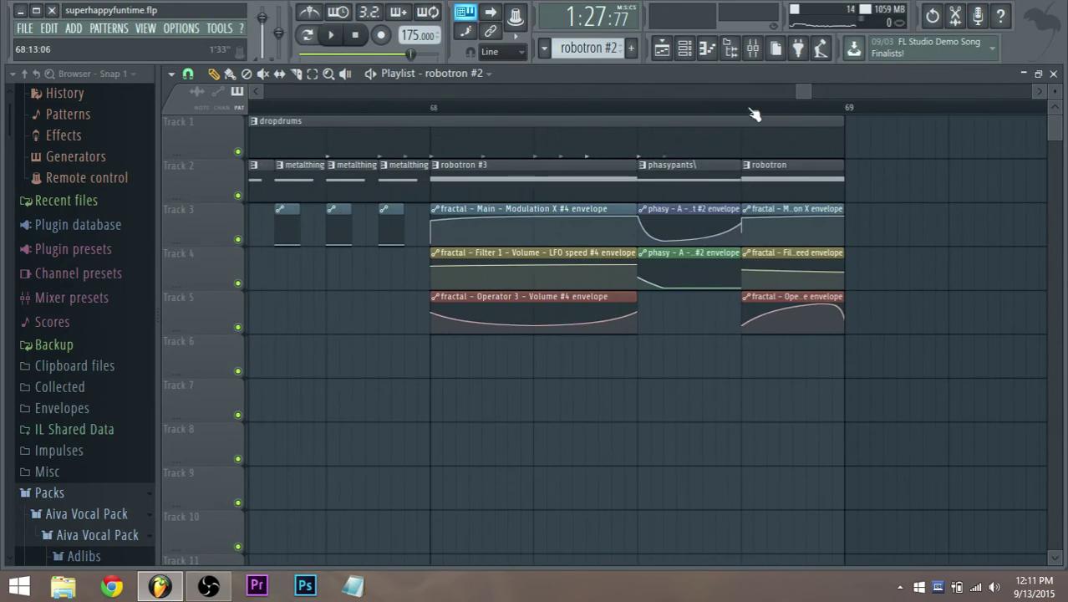
{"action": "key", "text": "space"}
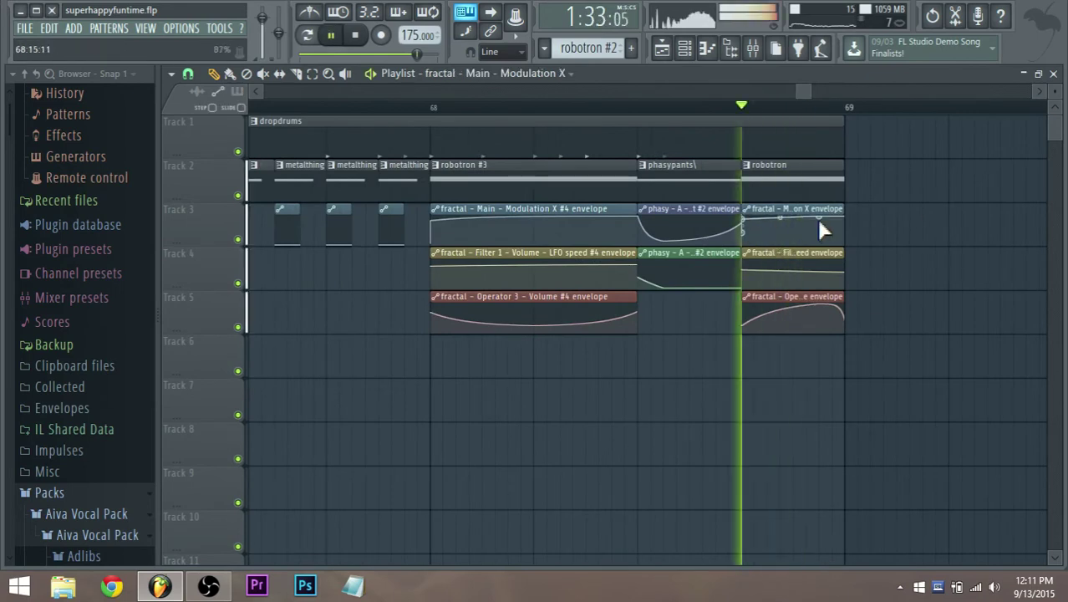
{"action": "left_click_drag", "start_coordinate": [819, 217], "coordinate": [846, 219]}
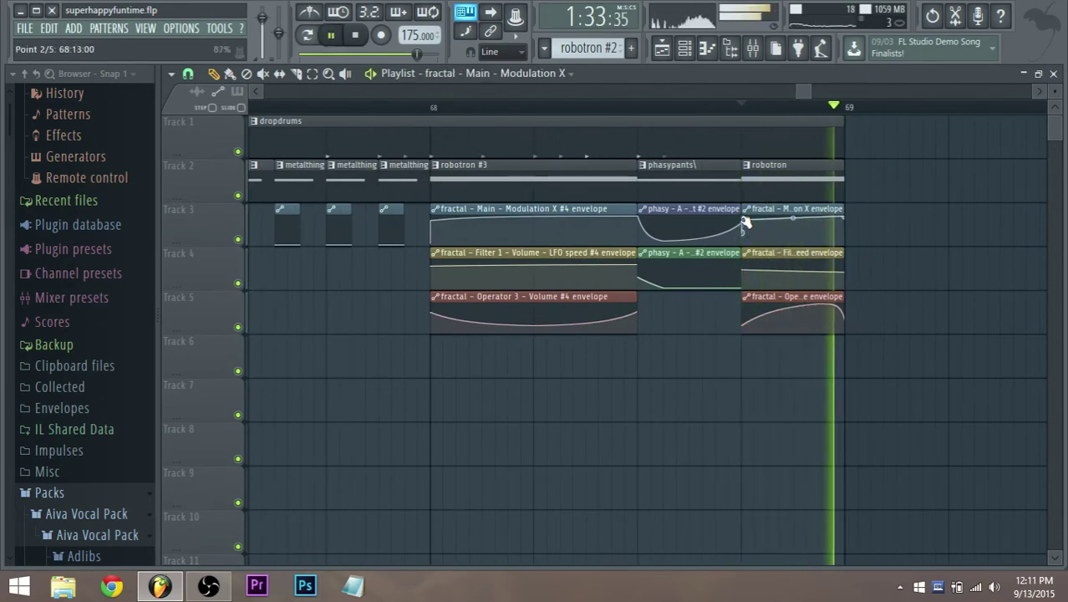
{"action": "key", "text": "space"}
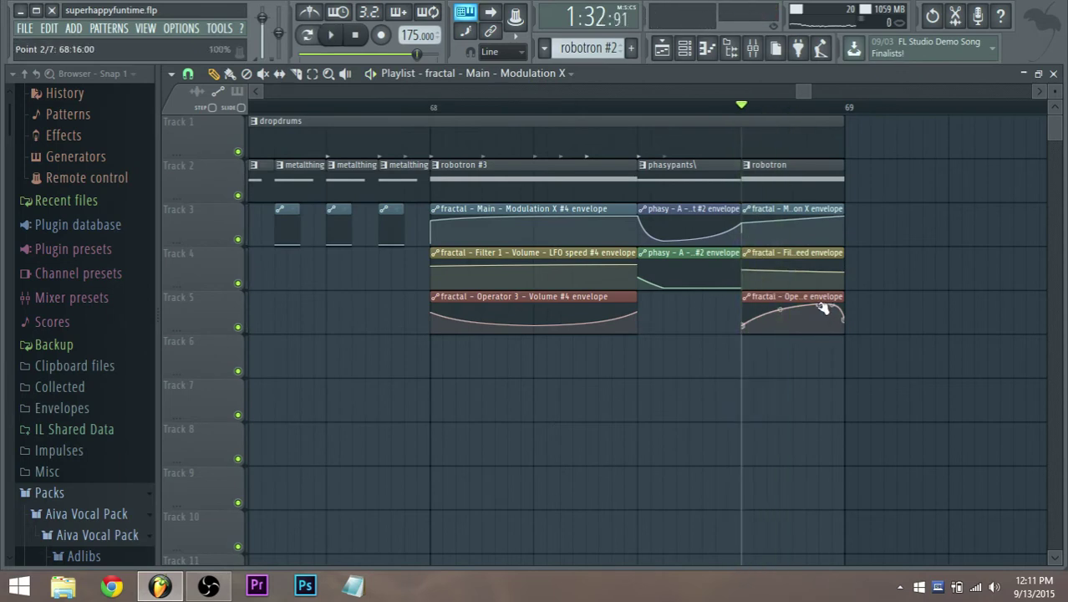
Step: Move the last robotron clip's Operator 3 volume peak to its start and lower the end of its Filter 1 LFO speed envelope
{"action": "left_click_drag", "start_coordinate": [822, 316], "coordinate": [755, 309]}
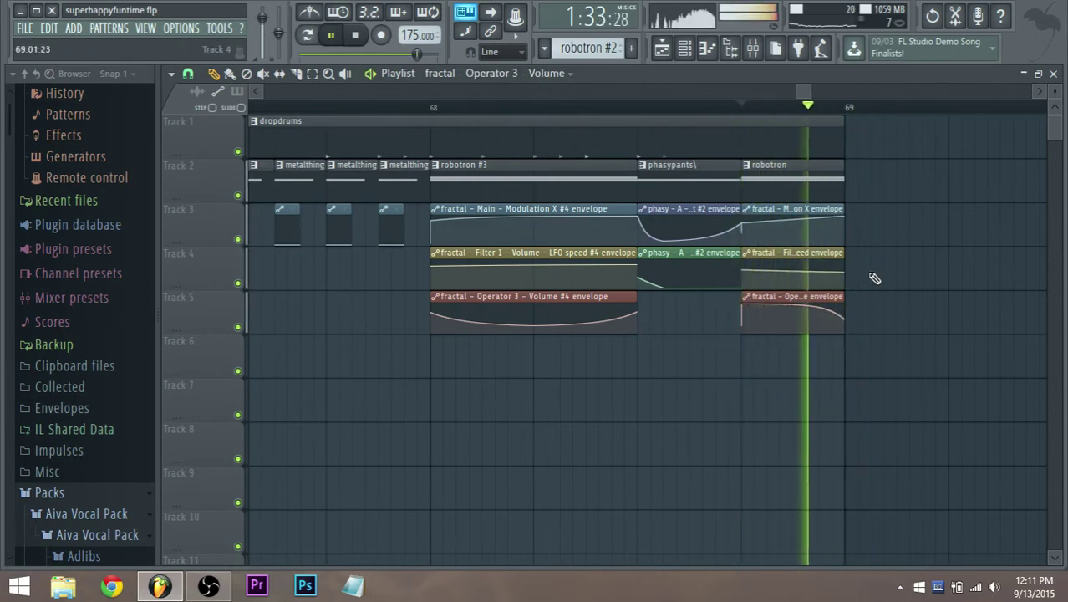
{"action": "key", "text": "space"}
{"action": "key", "text": "space"}
{"action": "mouse_move", "coordinate": [844, 273]}
{"action": "left_mouse_down"}
{"action": "mouse_move", "coordinate": [847, 261]}
{"action": "mouse_move", "coordinate": [844, 276]}
{"action": "left_mouse_up"}
{"action": "key", "text": "space"}
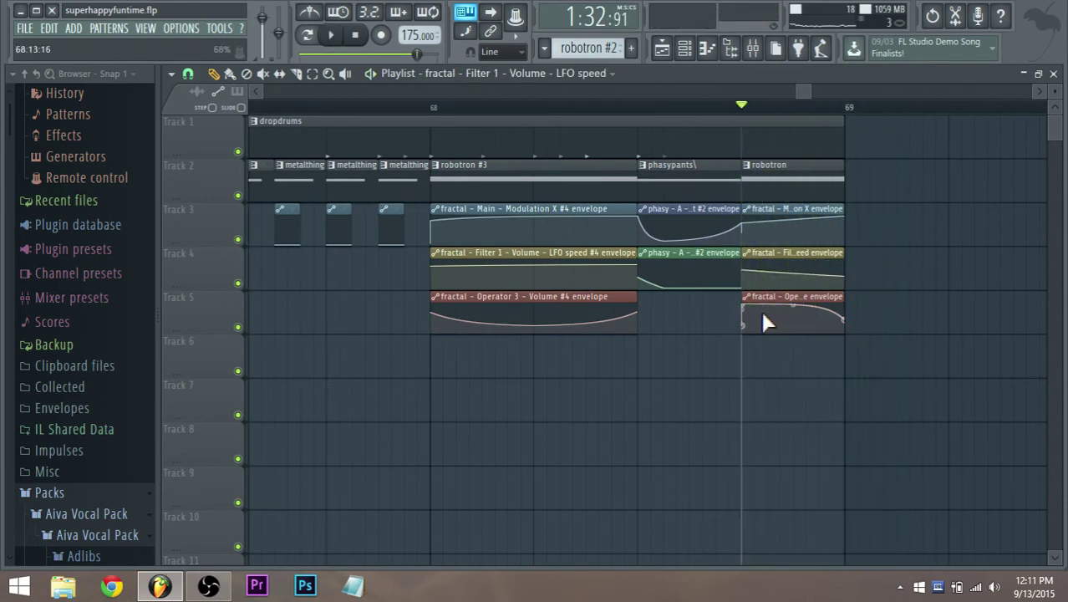
Step: Reshape the last robotron clip's Operator 3 volume envelope into an early peak with a gradual decline, and replay the clip
{"action": "mouse_move", "coordinate": [787, 309]}
{"action": "left_mouse_down"}
{"action": "mouse_move", "coordinate": [765, 309]}
{"action": "mouse_move", "coordinate": [806, 315]}
{"action": "left_mouse_up"}
{"action": "key", "text": "space"}
{"action": "key", "text": "space"}
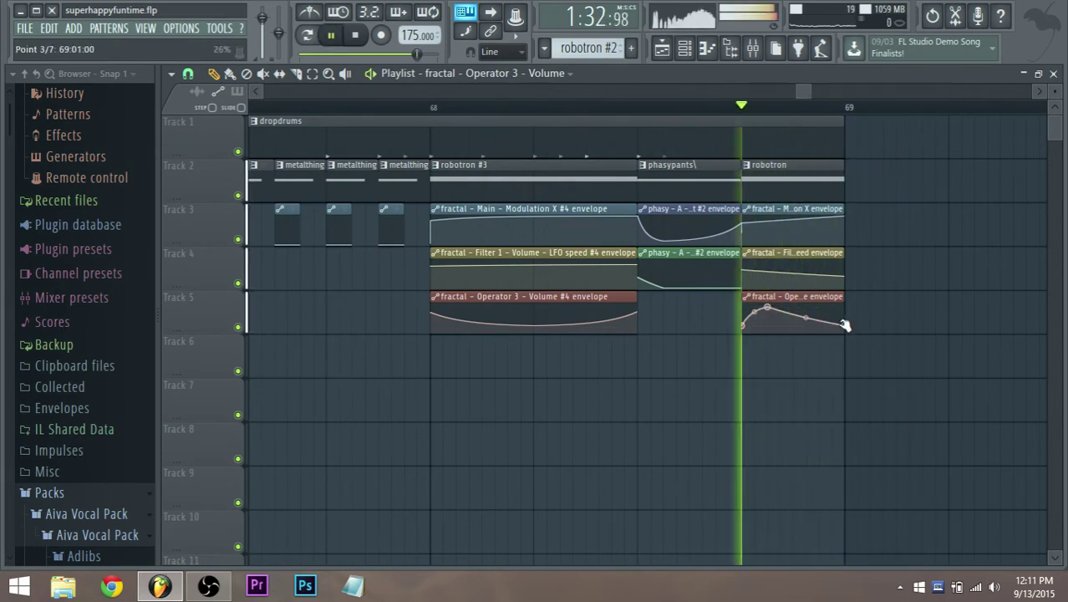
{"action": "key", "text": "space"}
{"action": "key", "text": "space"}
{"action": "key", "text": "space"}
{"action": "key", "text": "space"}
{"action": "key", "text": "space"}
{"action": "key", "text": "space"}
Step: Play the end of the drop from bar 68 to check the edited automation
{"action": "scroll", "coordinate": [635, 244], "scroll_direction": "down", "scroll_amount": 2}
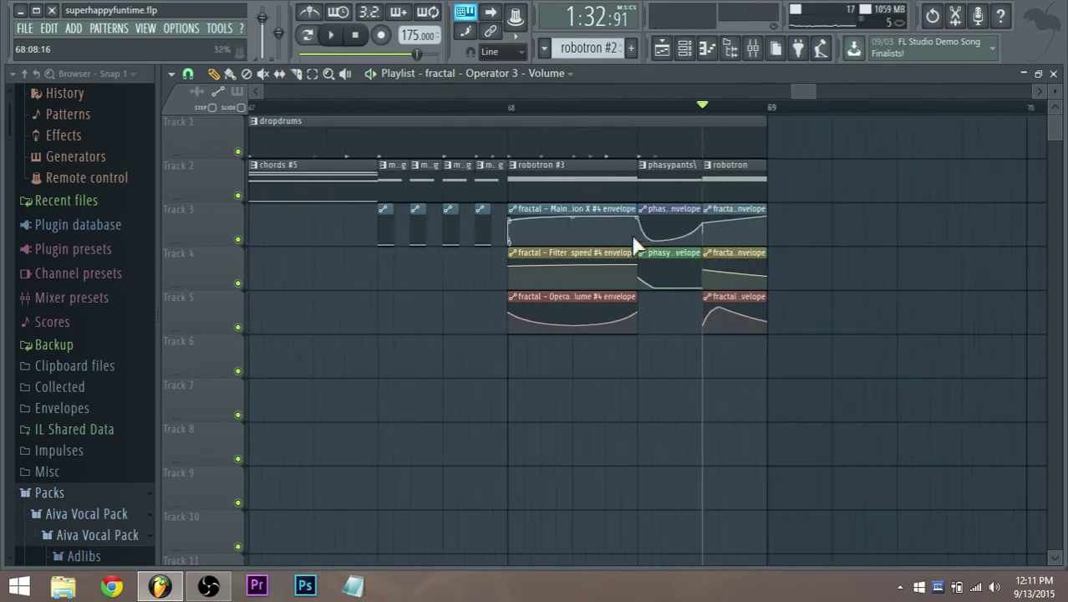
{"action": "scroll", "coordinate": [635, 244], "scroll_direction": "down", "scroll_amount": 2}
{"action": "left_click", "coordinate": [543, 107]}
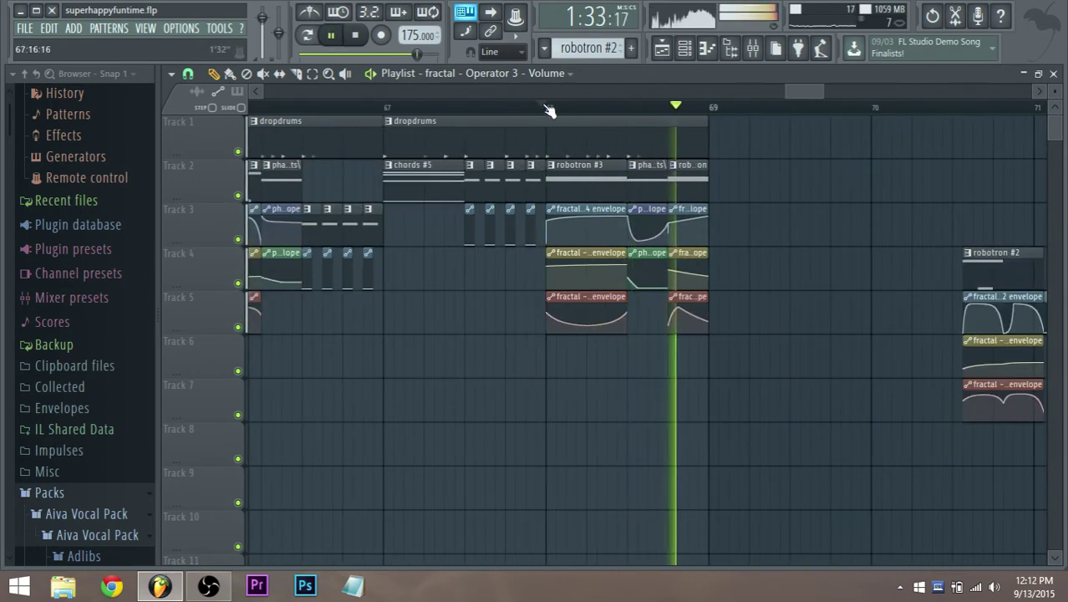
{"action": "key", "text": "space"}
{"action": "key", "text": "space"}
{"action": "key", "text": "space"}
Step: Replay the phasypants clip in the middle of bar 68 several times
{"action": "left_click", "coordinate": [634, 108]}
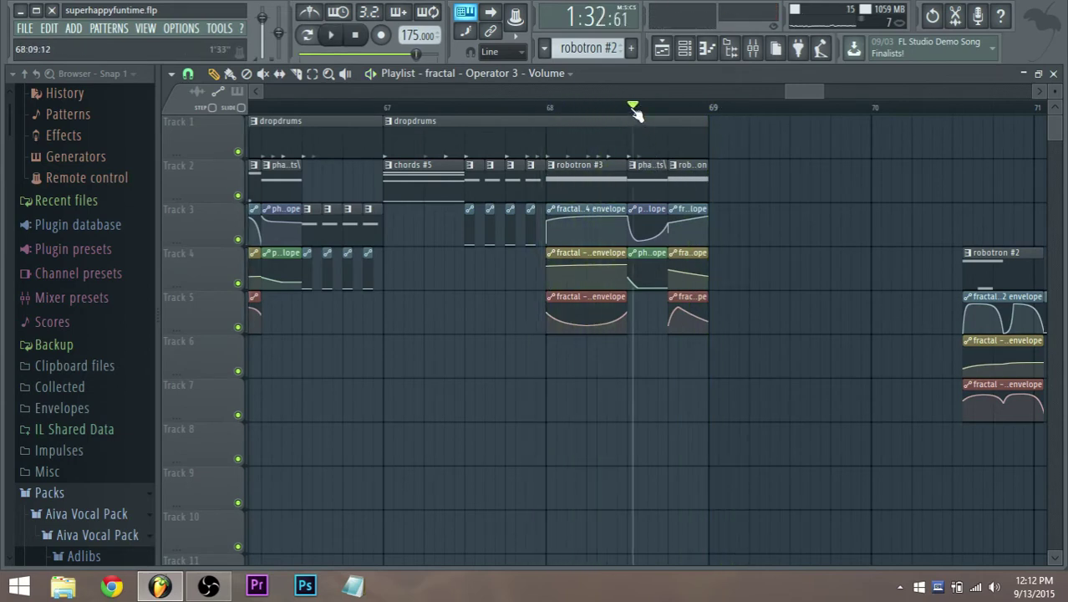
{"action": "key", "text": "space"}
{"action": "key", "text": "space"}
{"action": "left_click", "coordinate": [628, 108]}
{"action": "key", "text": "space"}
{"action": "key", "text": "space"}
{"action": "key", "text": "space"}
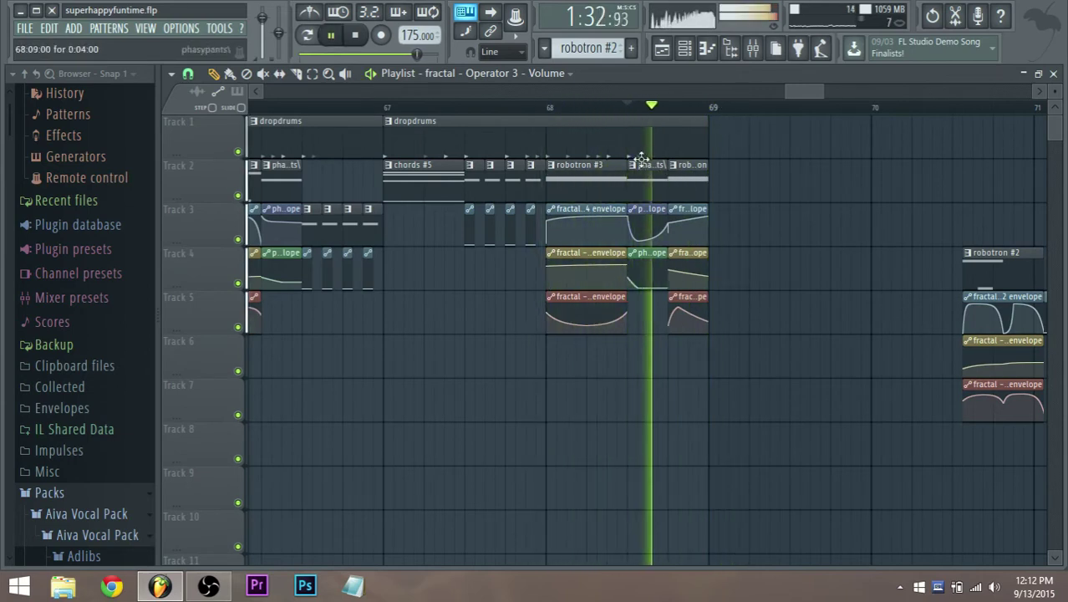
{"action": "key", "text": "space"}
{"action": "key", "text": "space"}
{"action": "scroll", "coordinate": [684, 250], "scroll_direction": "down", "scroll_amount": 3}
{"action": "key", "text": "space"}
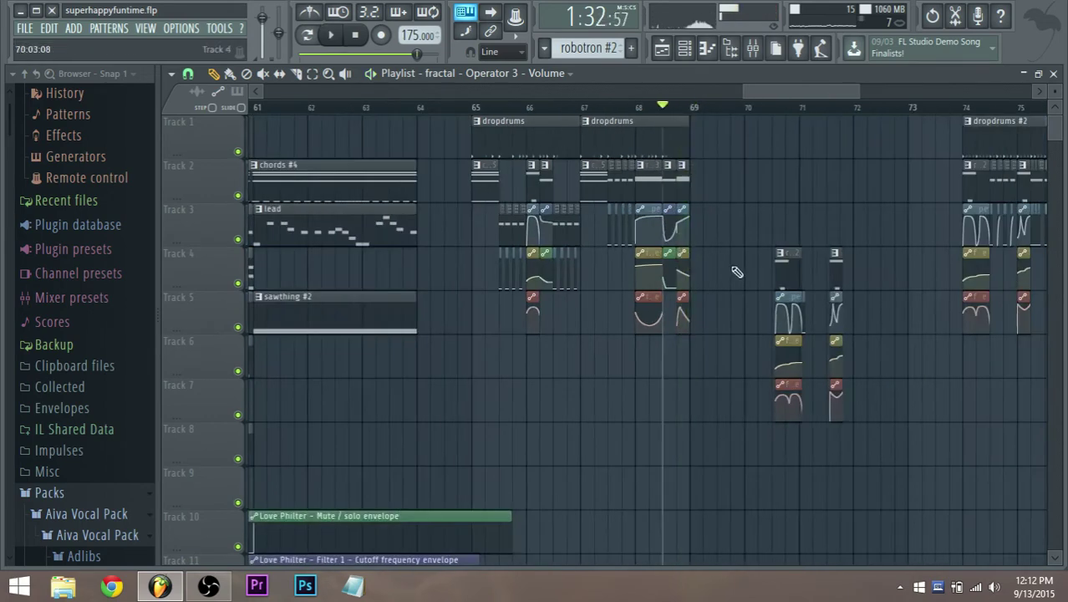
Step: Play the dropdrums #2 section that starts at bar 74
{"action": "scroll", "coordinate": [951, 321], "scroll_direction": "down", "scroll_amount": 2}
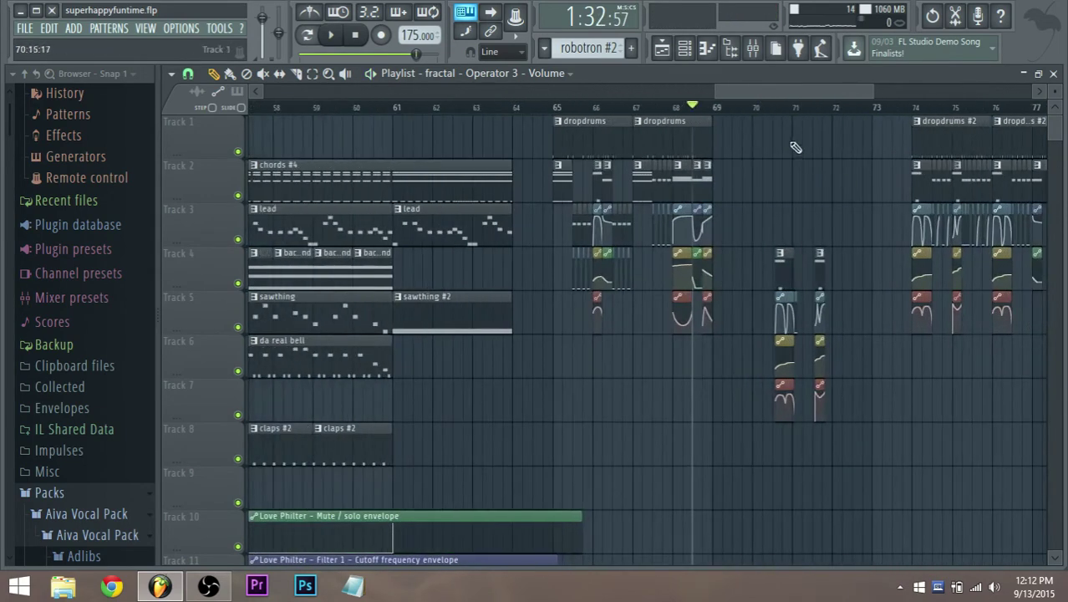
{"action": "left_click_drag", "start_coordinate": [754, 92], "coordinate": [801, 106]}
{"action": "left_click", "coordinate": [679, 108]}
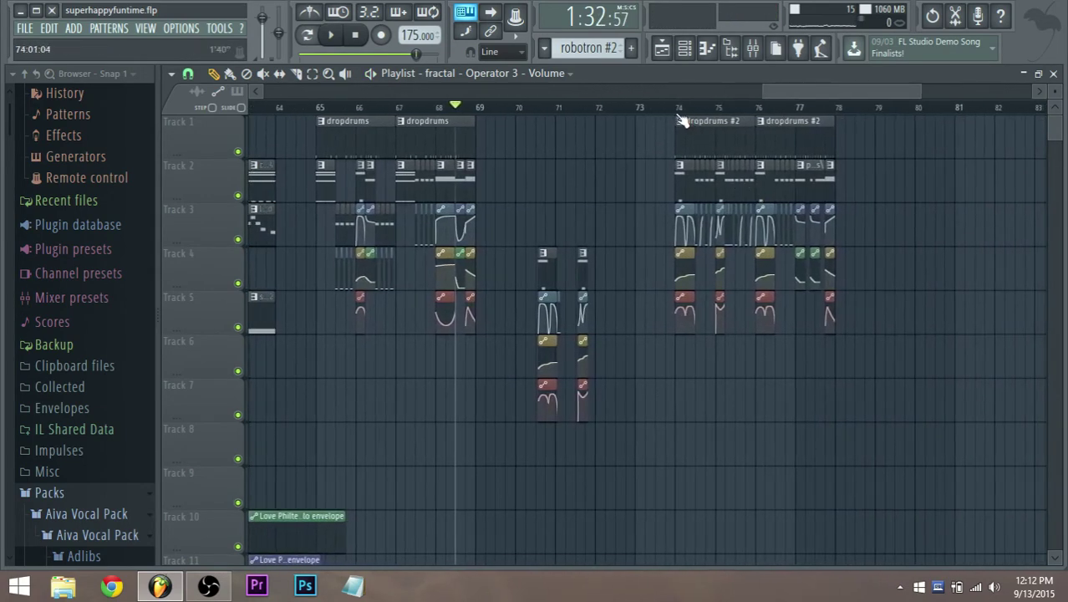
{"action": "key", "text": "space"}
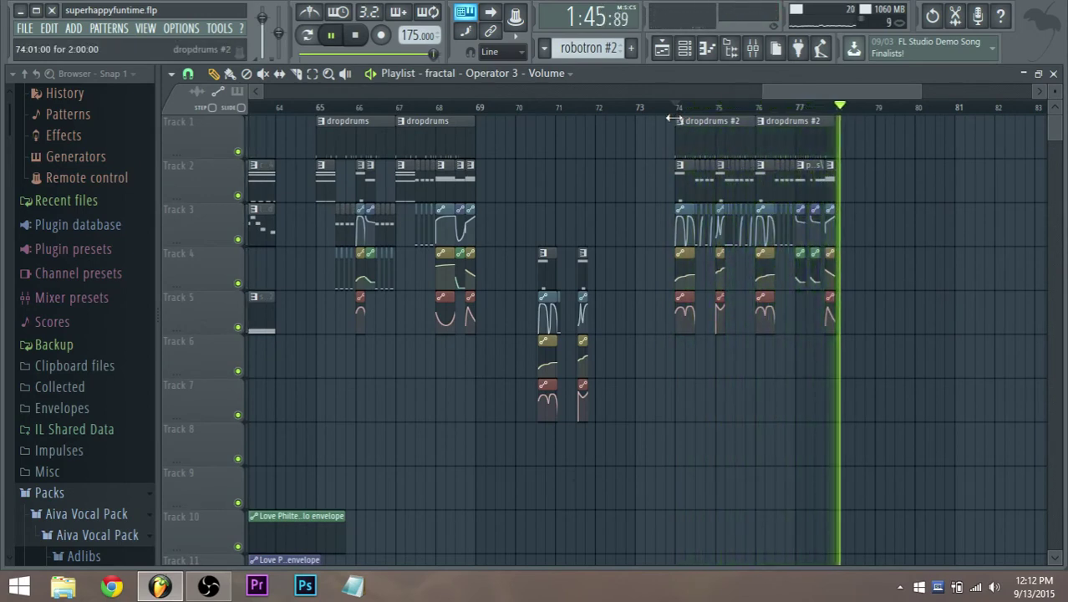
{"action": "key", "text": "space"}
{"action": "scroll", "coordinate": [926, 221], "scroll_direction": "up", "scroll_amount": 2}
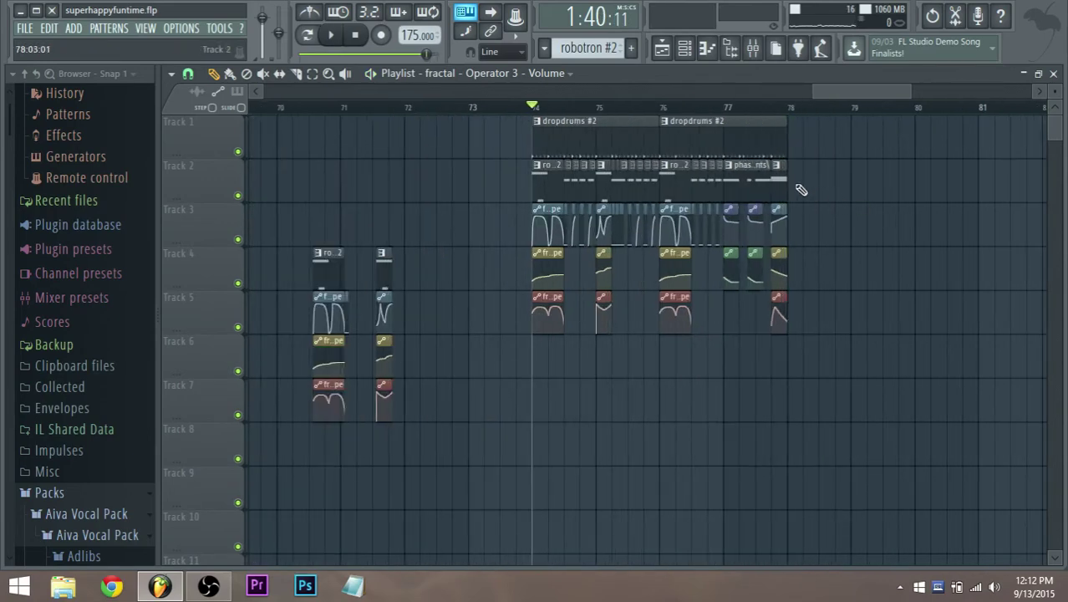
{"action": "scroll", "coordinate": [794, 184], "scroll_direction": "up", "scroll_amount": 2}
{"action": "scroll", "coordinate": [721, 179], "scroll_direction": "down", "scroll_amount": 4}
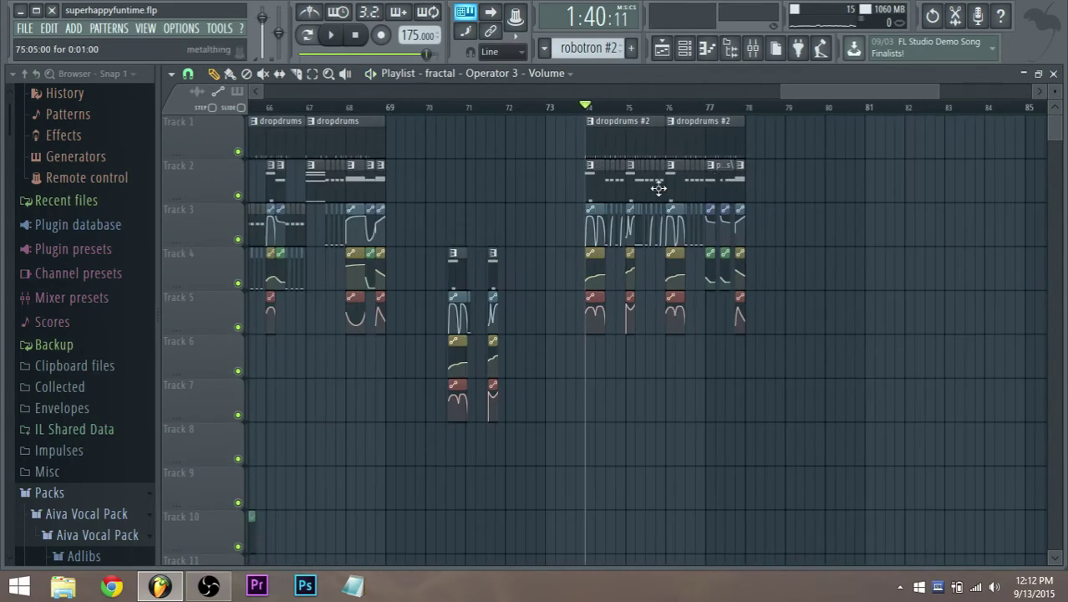
{"action": "key", "text": "space"}
{"action": "key", "text": "space"}
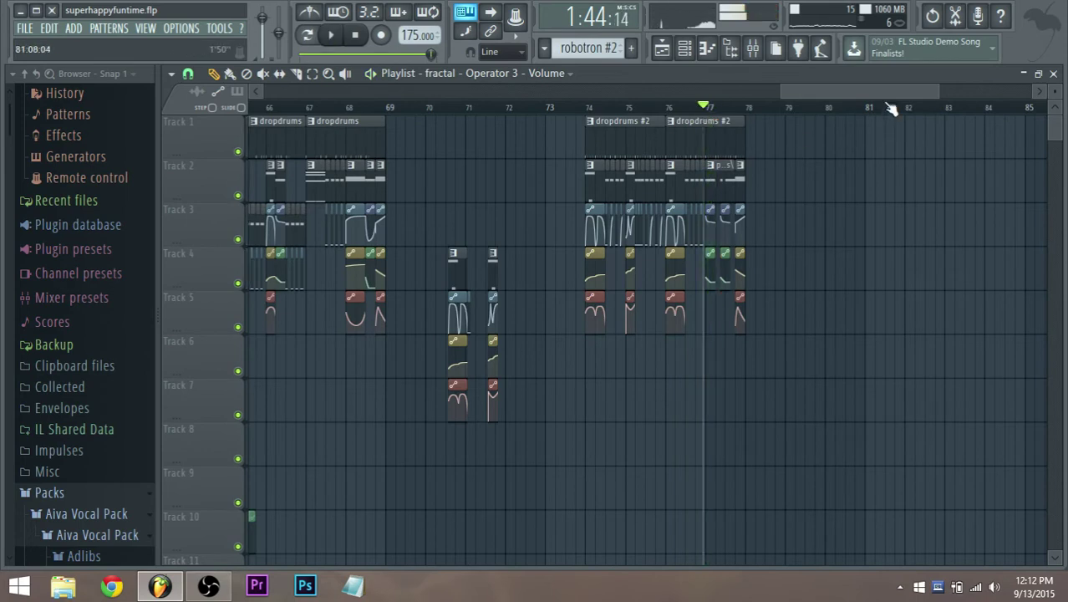
Step: Try replacing the dropdrums clips in bars 65 to 69 with copies of the two dropdrums #2 clips, and play the result
{"action": "left_click_drag", "start_coordinate": [861, 93], "coordinate": [836, 94]}
{"action": "left_click_drag", "start_coordinate": [829, 133], "coordinate": [741, 136]}
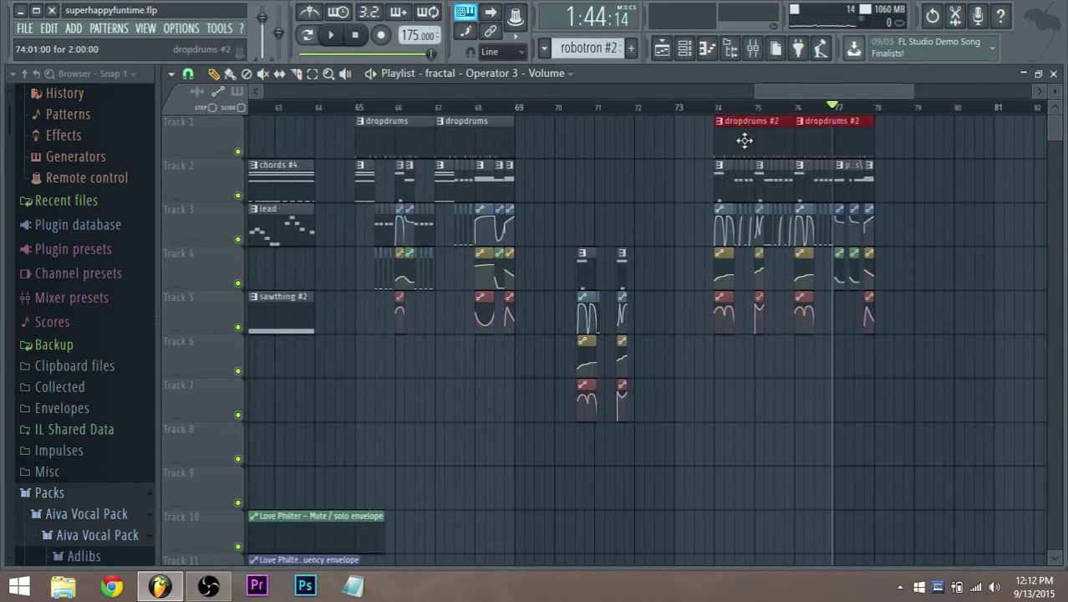
{"action": "right_click", "coordinate": [472, 127]}
{"action": "key", "text": "ctrl+v"}
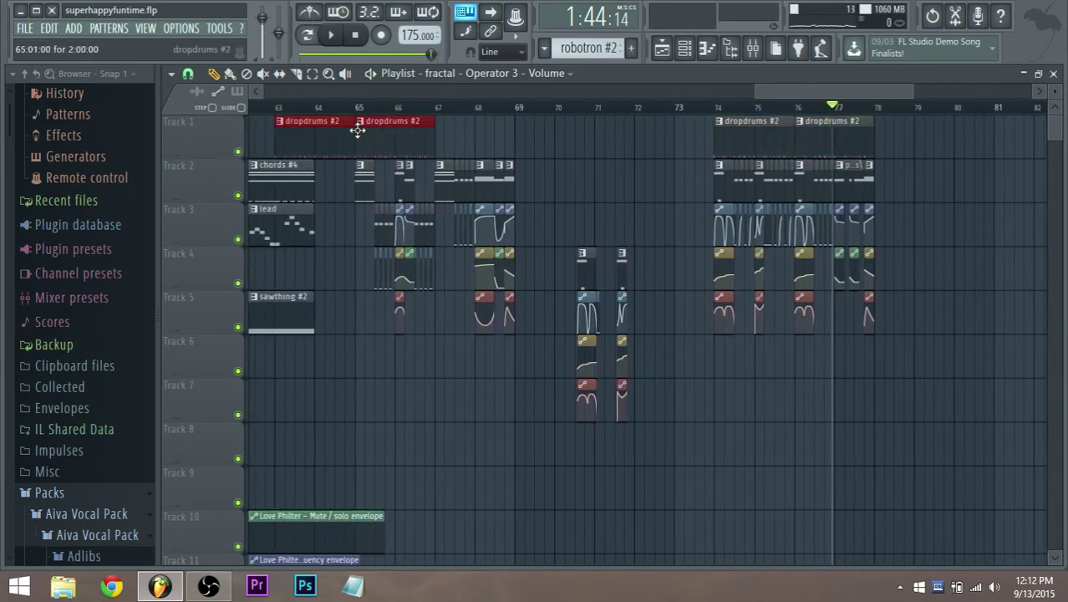
{"action": "key", "text": "space"}
{"action": "left_click", "coordinate": [355, 107]}
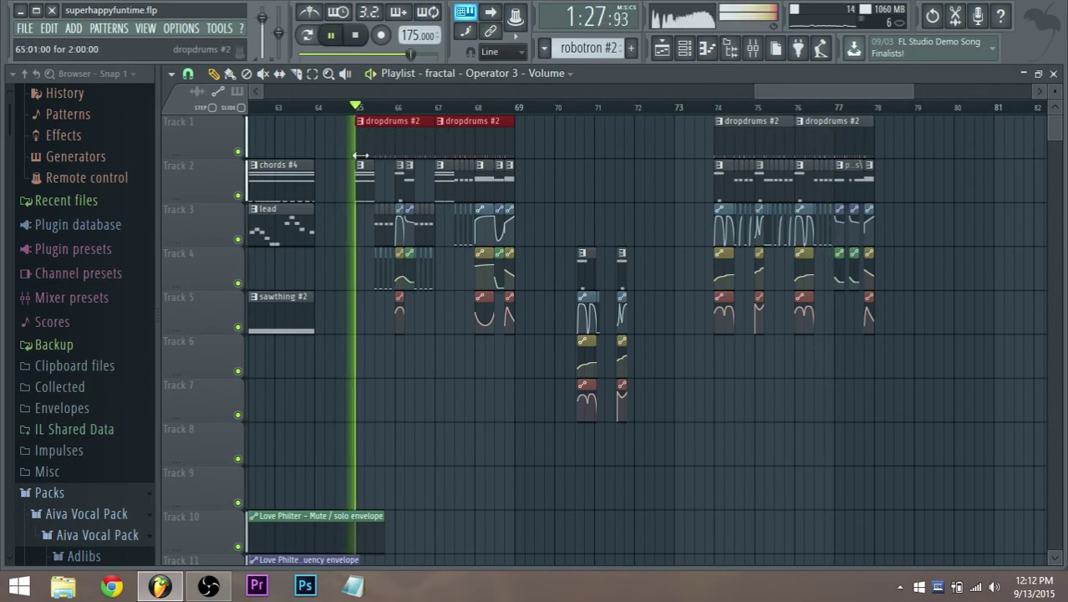
{"action": "scroll", "coordinate": [357, 129], "scroll_direction": "up", "scroll_amount": 2}
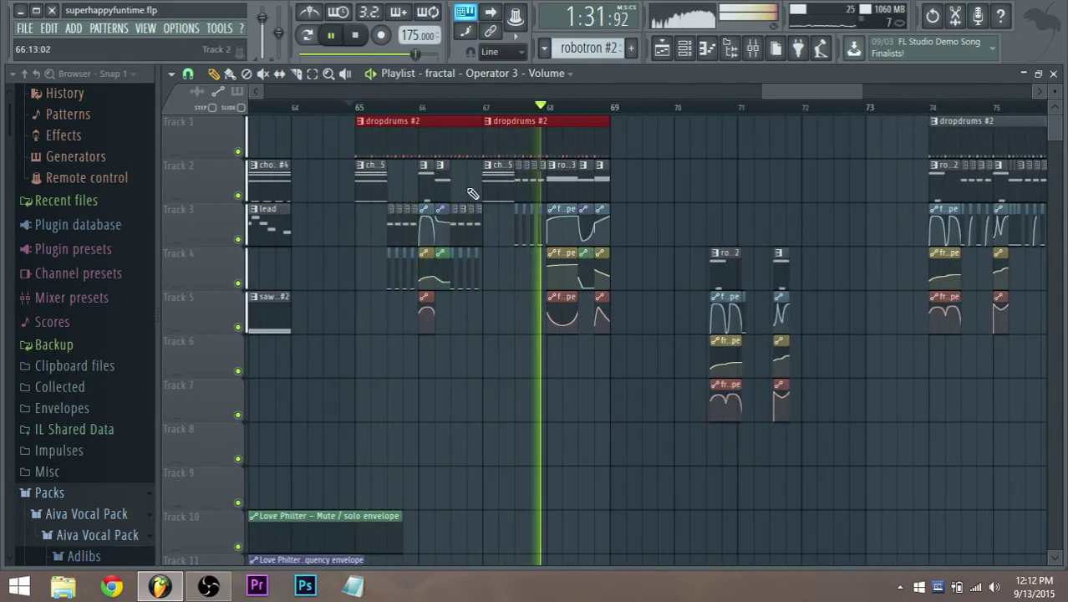
{"action": "key", "text": "space"}
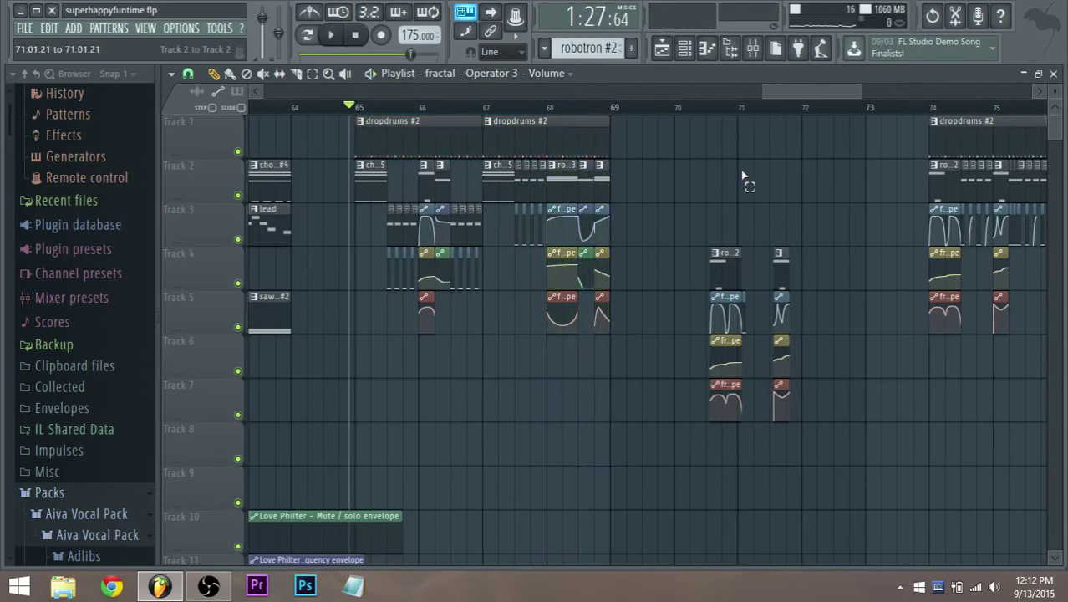
Step: Delete the pasted dropdrums #2 clips and restore the original dropdrums clips at bar 65 through the project history
{"action": "right_click", "coordinate": [555, 140]}
{"action": "right_click", "coordinate": [377, 135]}
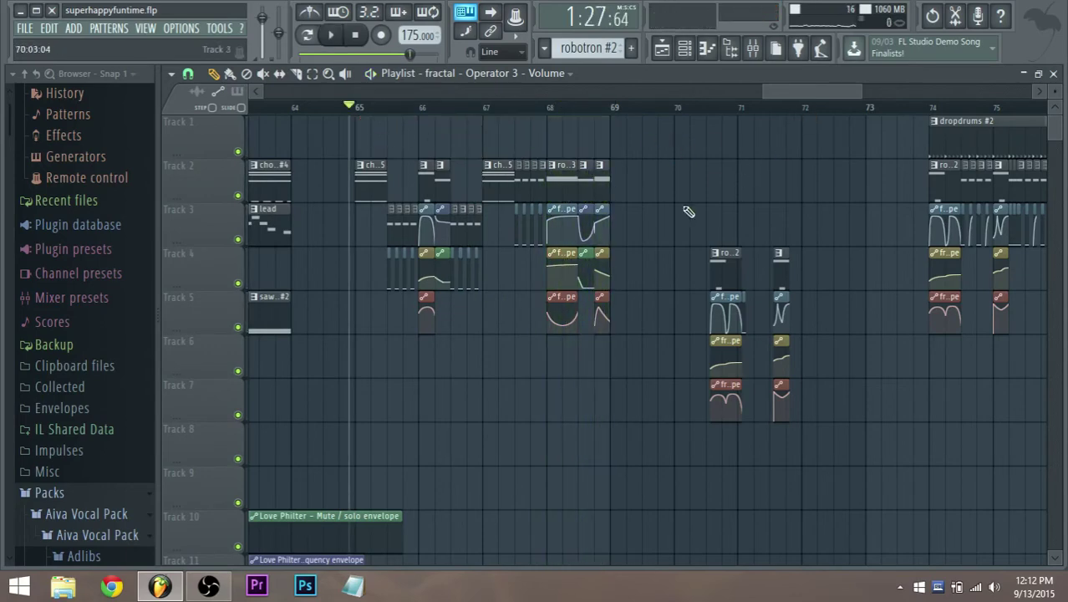
{"action": "scroll", "coordinate": [689, 209], "scroll_direction": "down", "scroll_amount": 3}
{"action": "scroll", "coordinate": [860, 154], "scroll_direction": "up", "scroll_amount": 1}
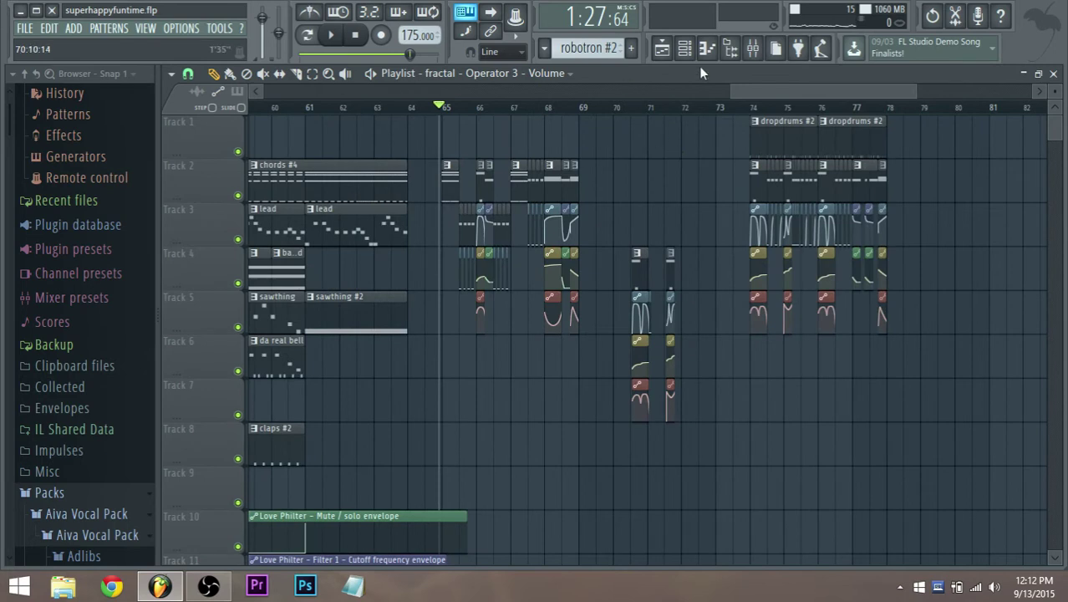
{"action": "left_click", "coordinate": [932, 16]}
{"action": "left_click_drag", "start_coordinate": [85, 489], "coordinate": [83, 386]}
{"action": "scroll", "coordinate": [686, 393], "scroll_direction": "up", "scroll_amount": 2}
Step: Move the spare robotron clips and their envelopes on tracks 4 to 7 from bar 70 to bar 78
{"action": "left_click_drag", "start_coordinate": [579, 441], "coordinate": [977, 275]}
{"action": "scroll", "coordinate": [425, 211], "scroll_direction": "up", "scroll_amount": 2}
{"action": "scroll", "coordinate": [425, 210], "scroll_direction": "up", "scroll_amount": 1}
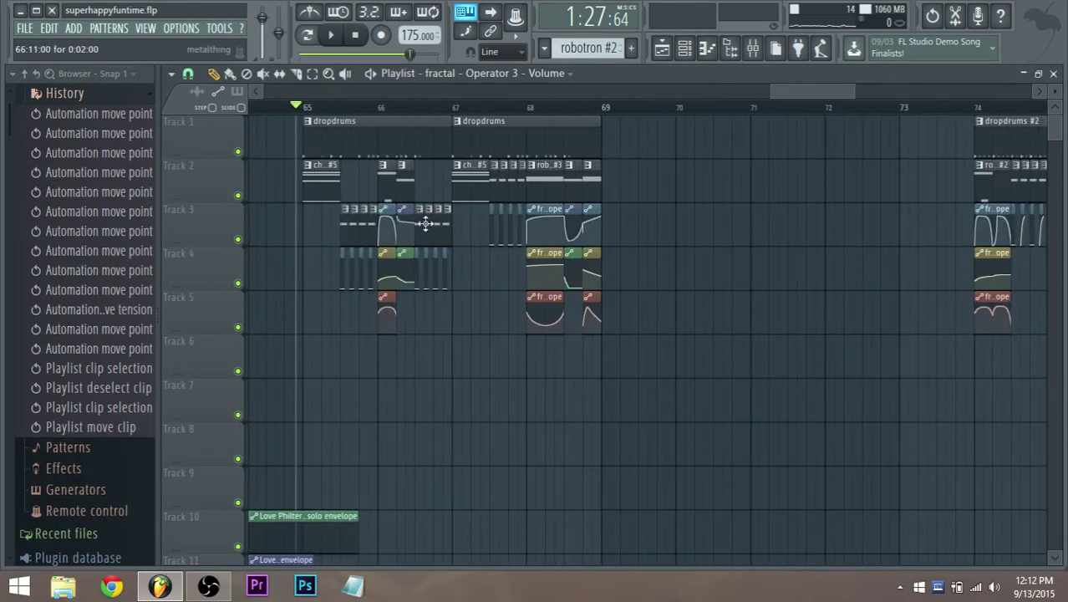
{"action": "scroll", "coordinate": [426, 223], "scroll_direction": "down", "scroll_amount": 3}
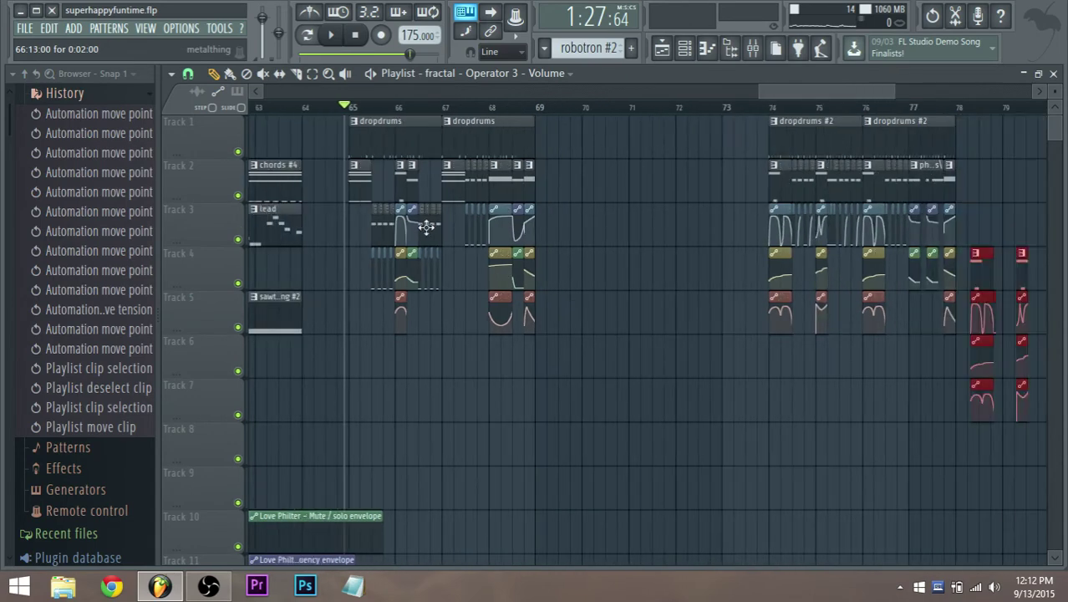
Step: Copy the synth and envelope clips on tracks 2 to 5 from bars 65–69 and place the copies from bar 69
{"action": "left_click_drag", "start_coordinate": [607, 376], "coordinate": [641, 181]}
{"action": "key", "text": "ctrl+c"}
{"action": "key", "text": "ctrl+v"}
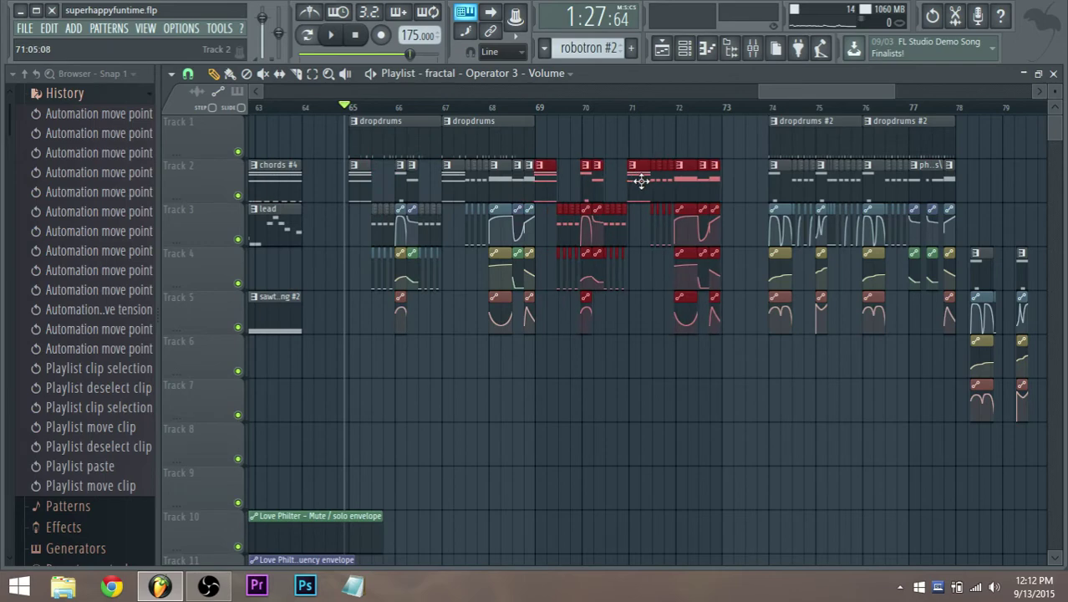
{"action": "scroll", "coordinate": [636, 182], "scroll_direction": "up", "scroll_amount": 4}
{"action": "scroll", "coordinate": [509, 178], "scroll_direction": "down", "scroll_amount": 4}
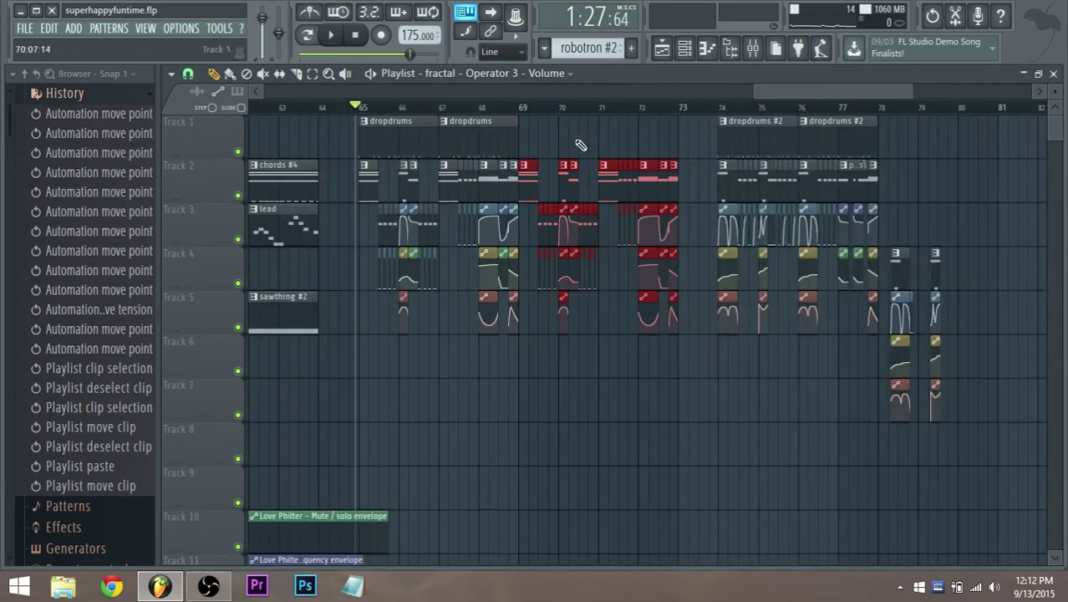
Step: Copy the two dropdrums clips on track 1 and place the copies from bar 69 to bar 73
{"action": "left_click_drag", "start_coordinate": [558, 158], "coordinate": [661, 144]}
{"action": "key", "text": "ctrl+c"}
{"action": "key", "text": "ctrl+v"}
Step: Delete the copied robotron #3, phasypants and robotron clips with their envelopes from bar 72
{"action": "scroll", "coordinate": [630, 148], "scroll_direction": "up", "scroll_amount": 4}
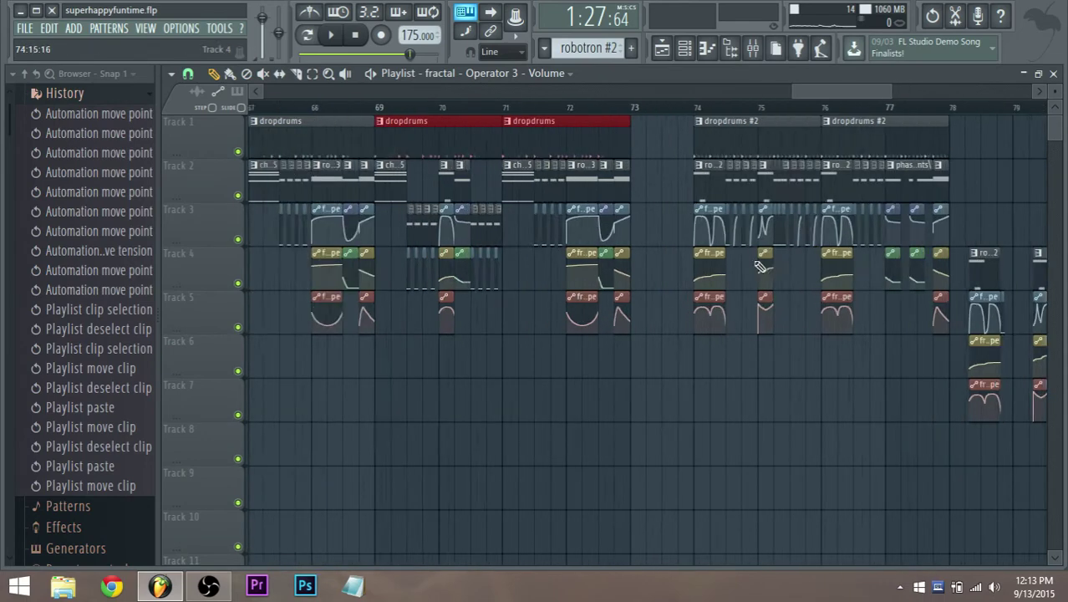
{"action": "key", "text": "Delete"}
{"action": "scroll", "coordinate": [451, 265], "scroll_direction": "down", "scroll_amount": 5}
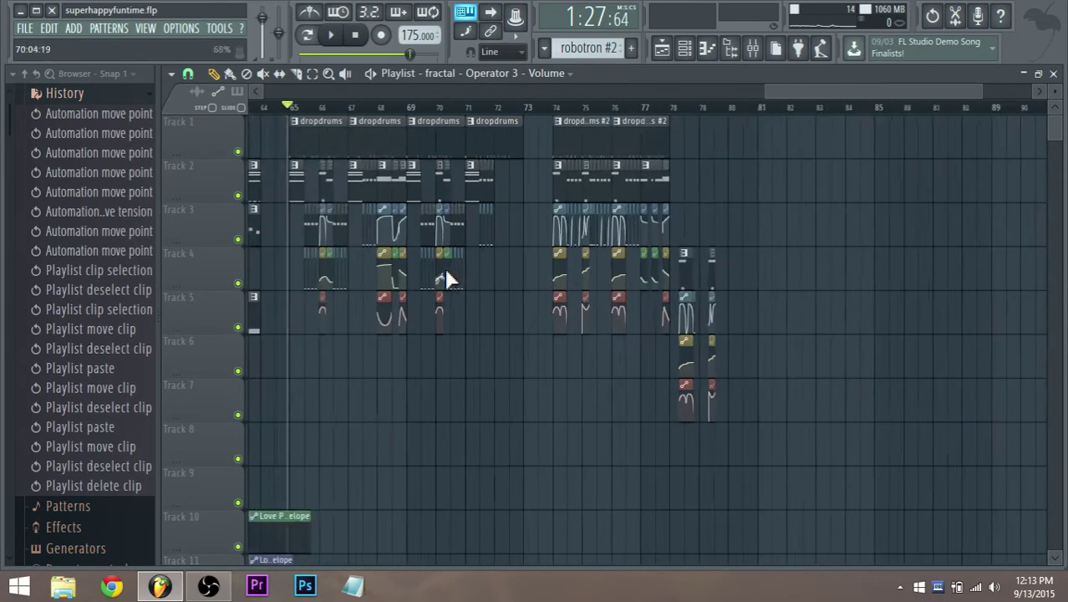
Step: Add a chords #5 clip on track 2 at 72:05:00
{"action": "scroll", "coordinate": [543, 200], "scroll_direction": "up", "scroll_amount": 3}
{"action": "left_click", "coordinate": [556, 188]}
{"action": "scroll", "coordinate": [697, 238], "scroll_direction": "up", "scroll_amount": 2}
{"action": "scroll", "coordinate": [773, 275], "scroll_direction": "up", "scroll_amount": 2}
{"action": "left_click", "coordinate": [912, 186]}
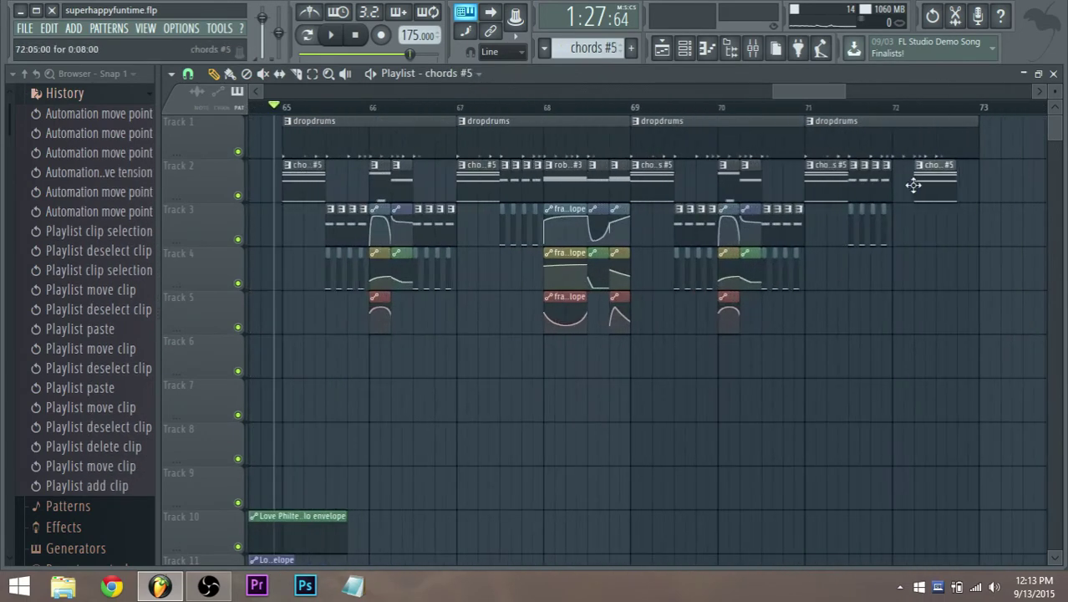
Step: Move the chords #5 clip on track 2 earlier so it starts at 72:01:00
{"action": "scroll", "coordinate": [941, 282], "scroll_direction": "up", "scroll_amount": 3}
{"action": "scroll", "coordinate": [848, 105], "scroll_direction": "down", "scroll_amount": 2}
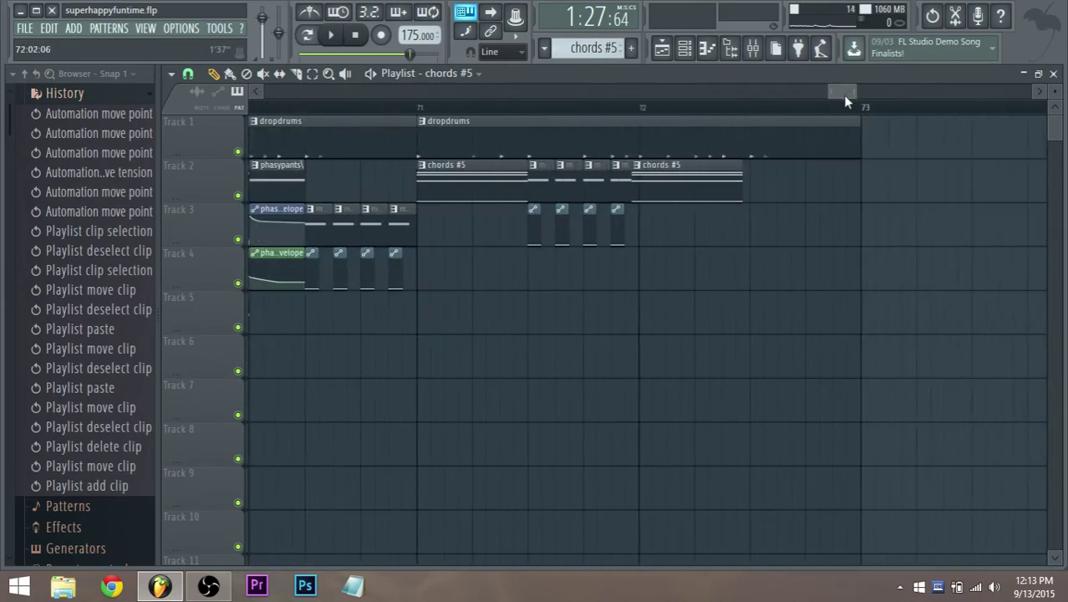
{"action": "scroll", "coordinate": [660, 376], "scroll_direction": "down", "scroll_amount": 5}
{"action": "scroll", "coordinate": [628, 366], "scroll_direction": "up", "scroll_amount": 2}
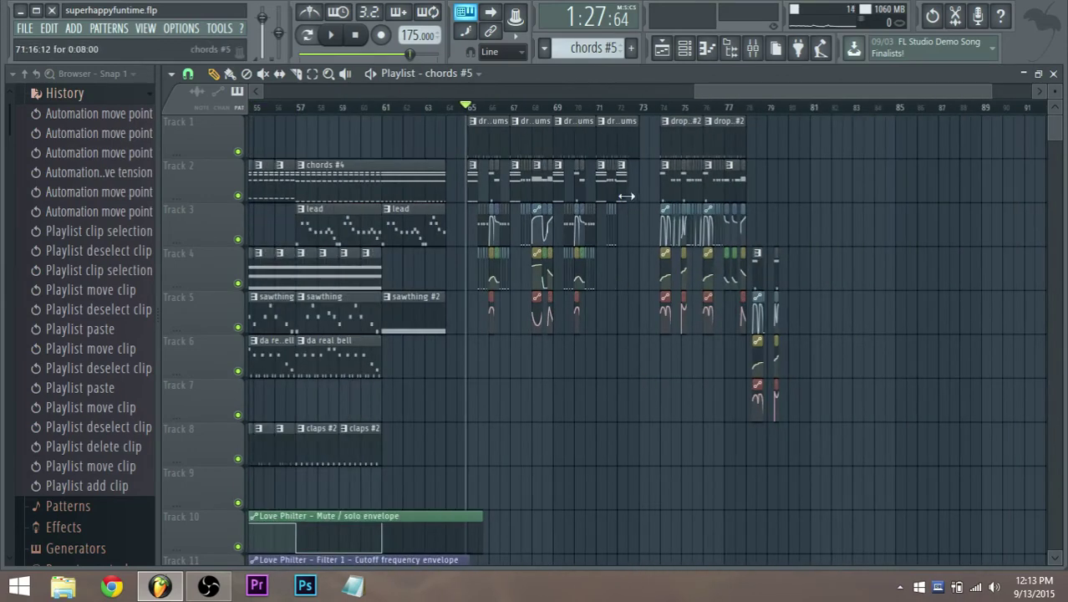
{"action": "scroll", "coordinate": [627, 197], "scroll_direction": "up", "scroll_amount": 2}
{"action": "left_click_drag", "start_coordinate": [613, 194], "coordinate": [638, 190]}
{"action": "scroll", "coordinate": [621, 192], "scroll_direction": "up", "scroll_amount": 3}
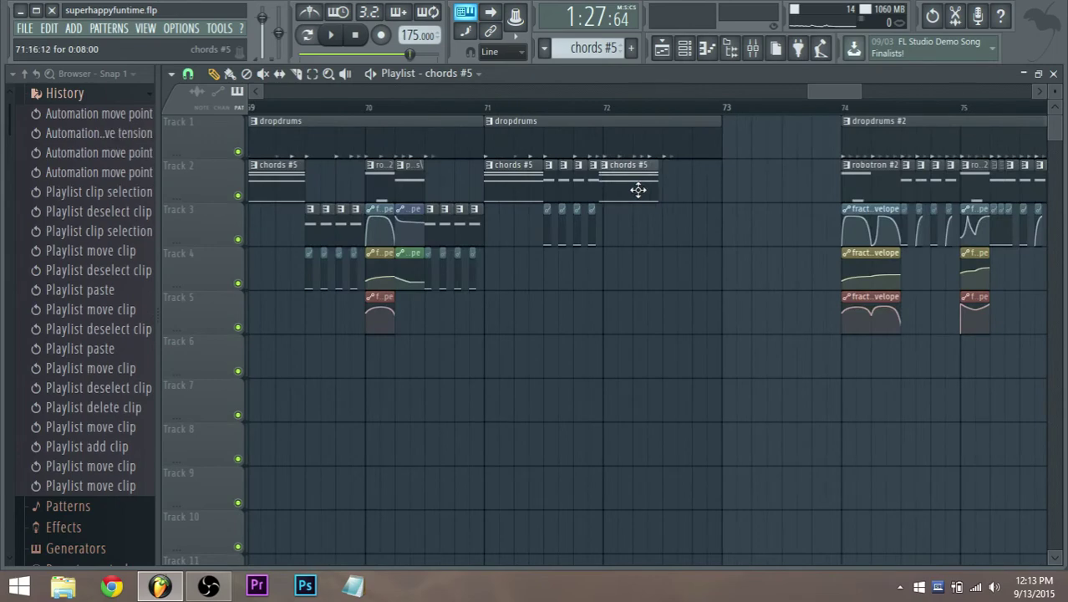
Step: Play back the extended drop from just before bar 65 through the chords #5 clip in bar 72
{"action": "scroll", "coordinate": [595, 279], "scroll_direction": "down", "scroll_amount": 3}
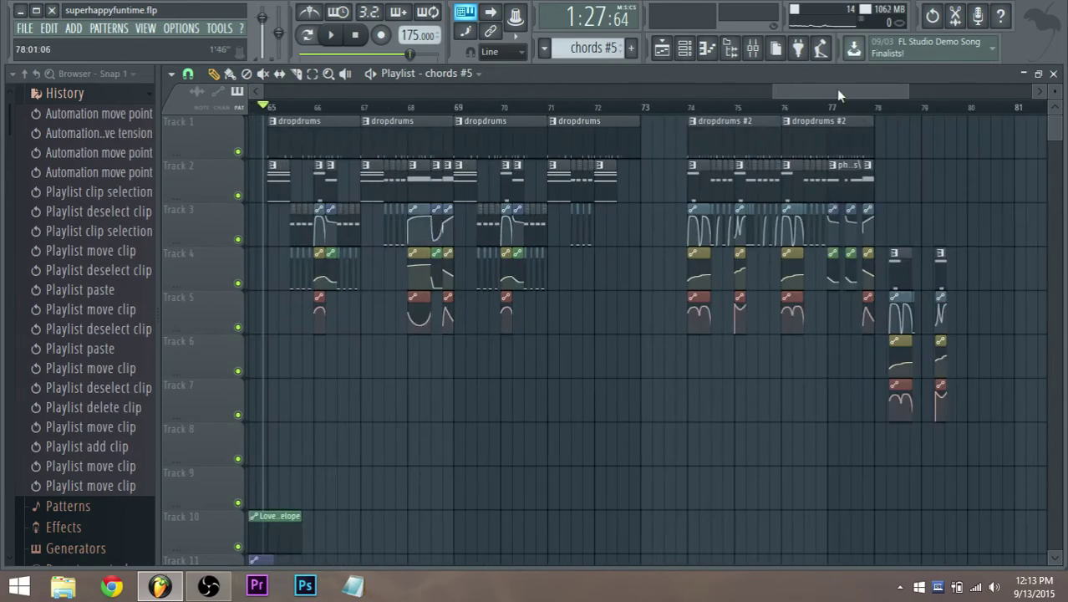
{"action": "left_click_drag", "start_coordinate": [835, 89], "coordinate": [802, 96]}
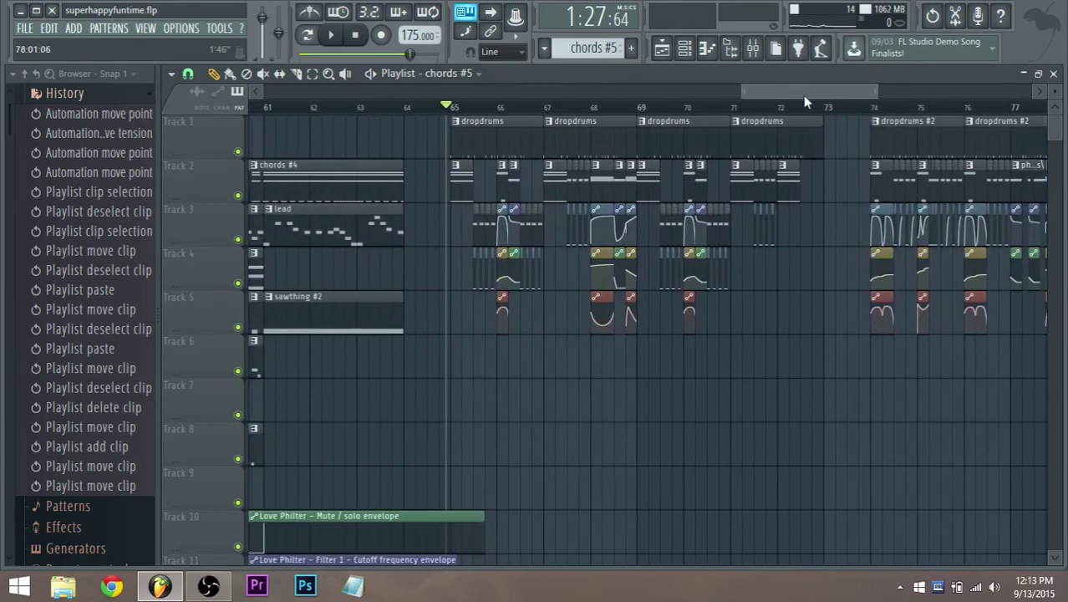
{"action": "key", "text": "space"}
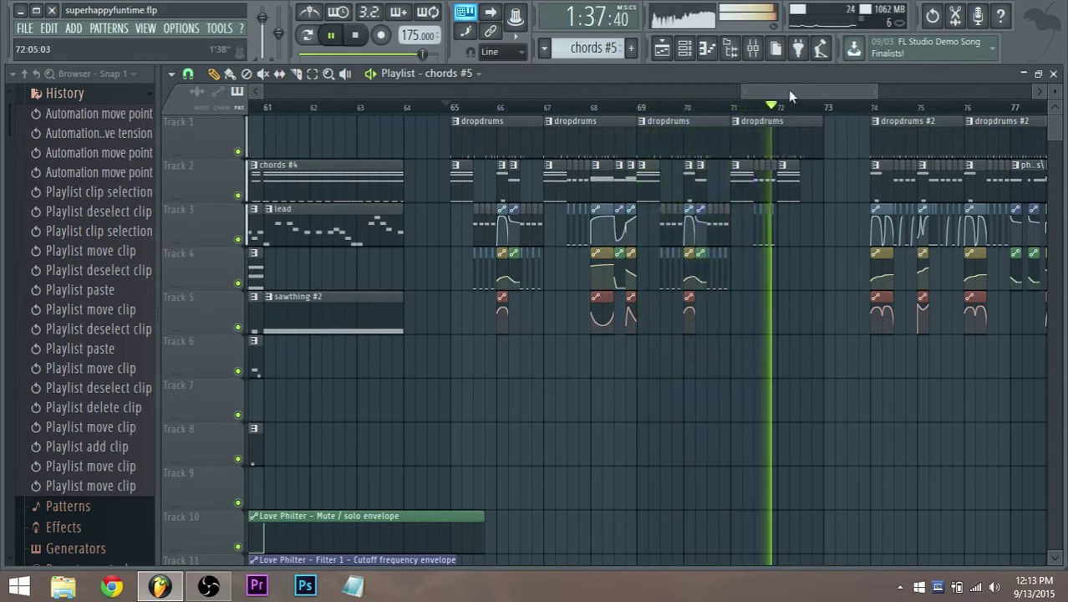
{"action": "key", "text": "space"}
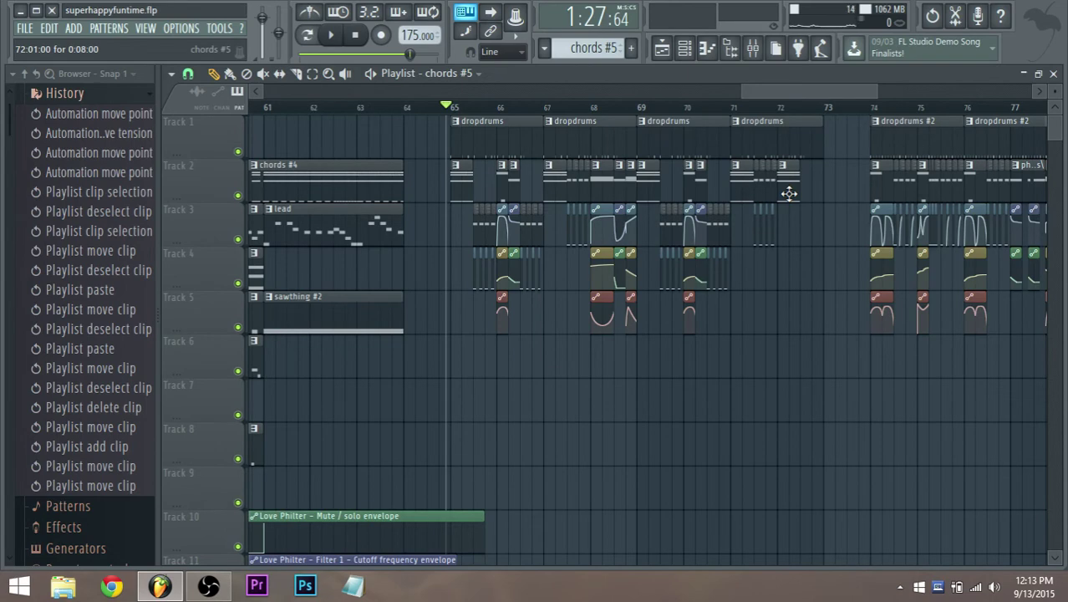
Step: Make the chords #5 clip at bar 72 on track 2 a unique pattern of its own
{"action": "scroll", "coordinate": [788, 193], "scroll_direction": "down", "scroll_amount": 2}
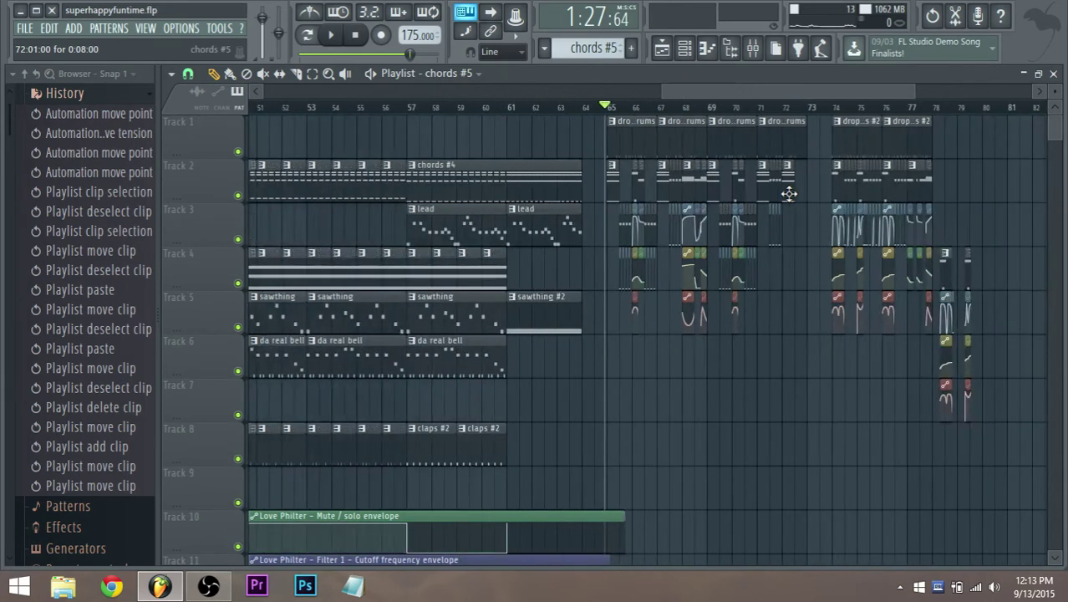
{"action": "right_click", "coordinate": [789, 193]}
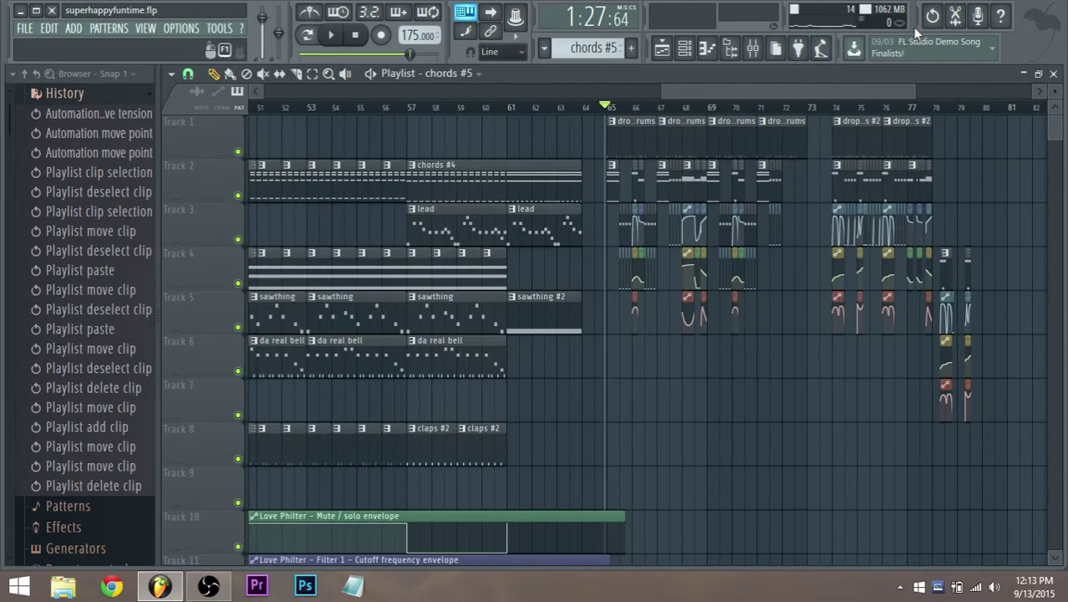
{"action": "scroll", "coordinate": [827, 176], "scroll_direction": "up", "scroll_amount": 3}
{"action": "right_click", "coordinate": [754, 172]}
{"action": "left_click", "coordinate": [776, 235]}
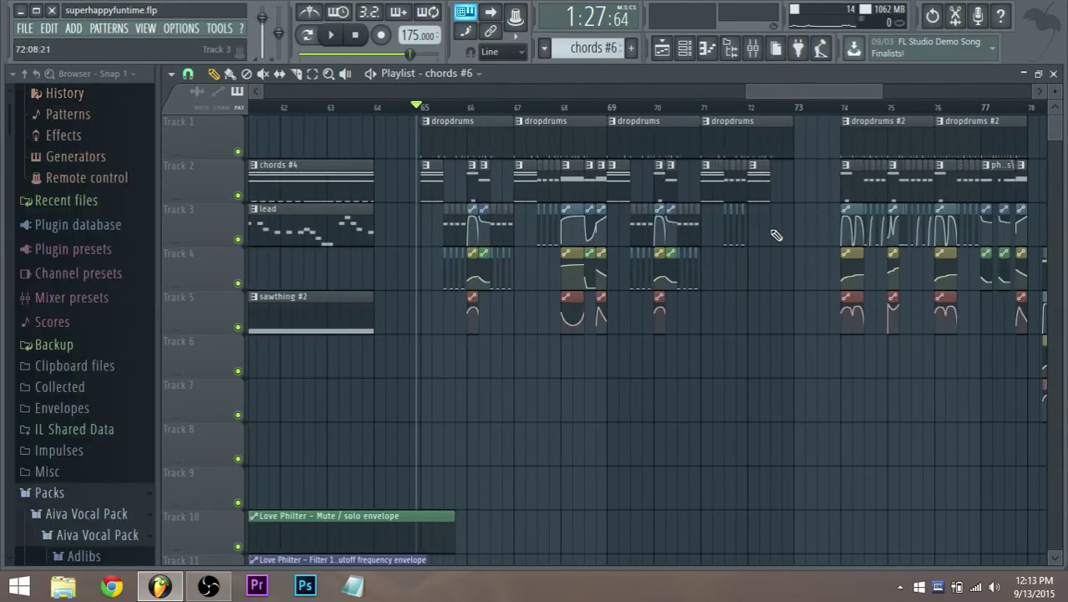
Step: Try to empty the chords #6 pattern by deleting its Default notes and cutting the Harmor, LEAD - Charged CYF and Harmor #2 notes
{"action": "double_click", "coordinate": [751, 179]}
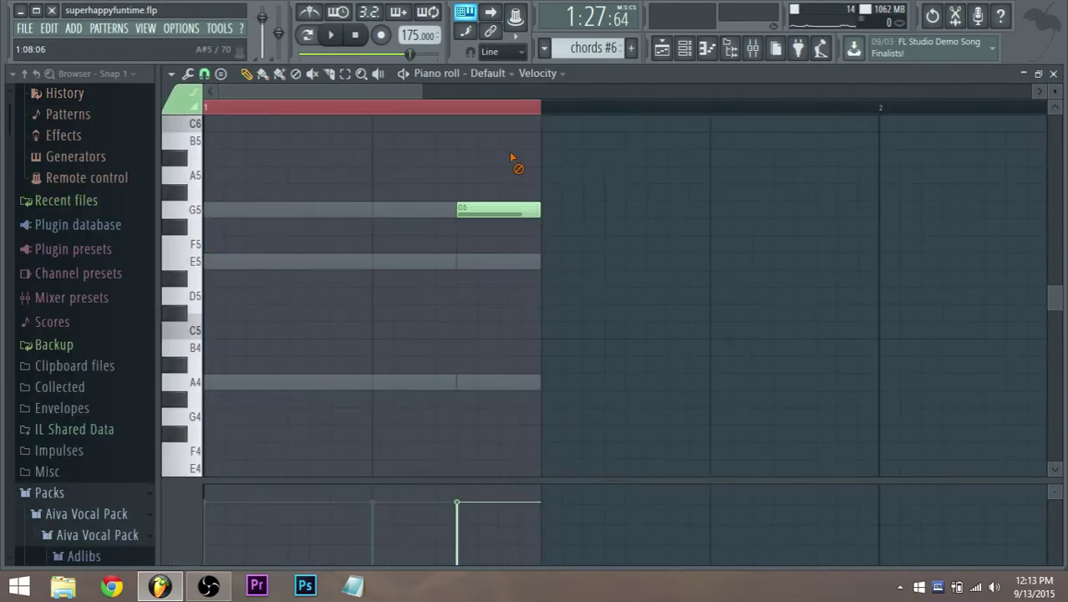
{"action": "left_click", "coordinate": [684, 49]}
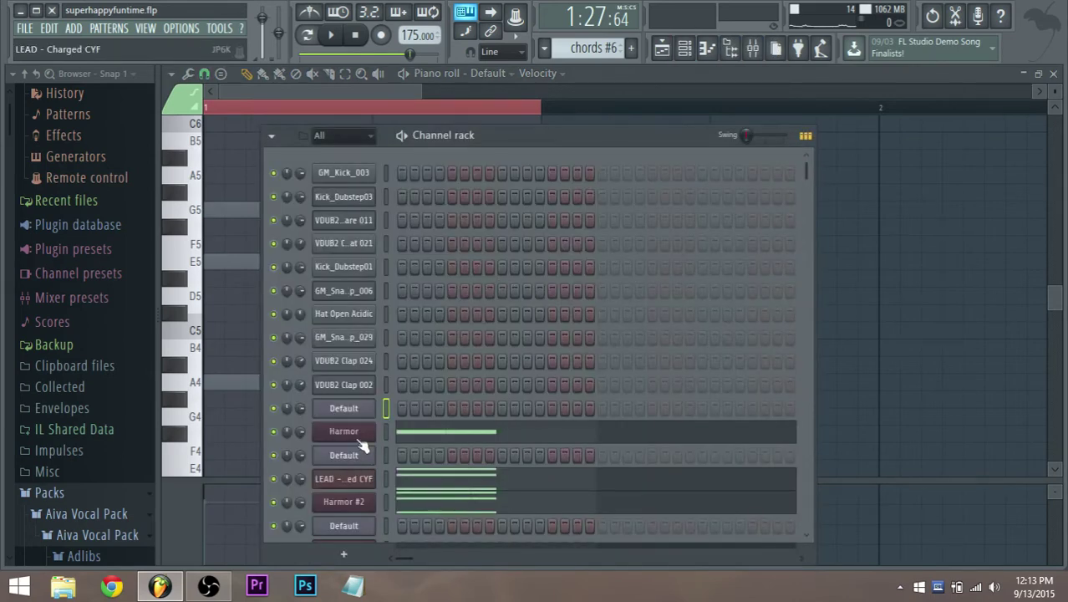
{"action": "right_click", "coordinate": [374, 423]}
{"action": "left_click", "coordinate": [485, 431]}
{"action": "scroll", "coordinate": [414, 433], "scroll_direction": "down", "scroll_amount": 3}
{"action": "right_click", "coordinate": [378, 260]}
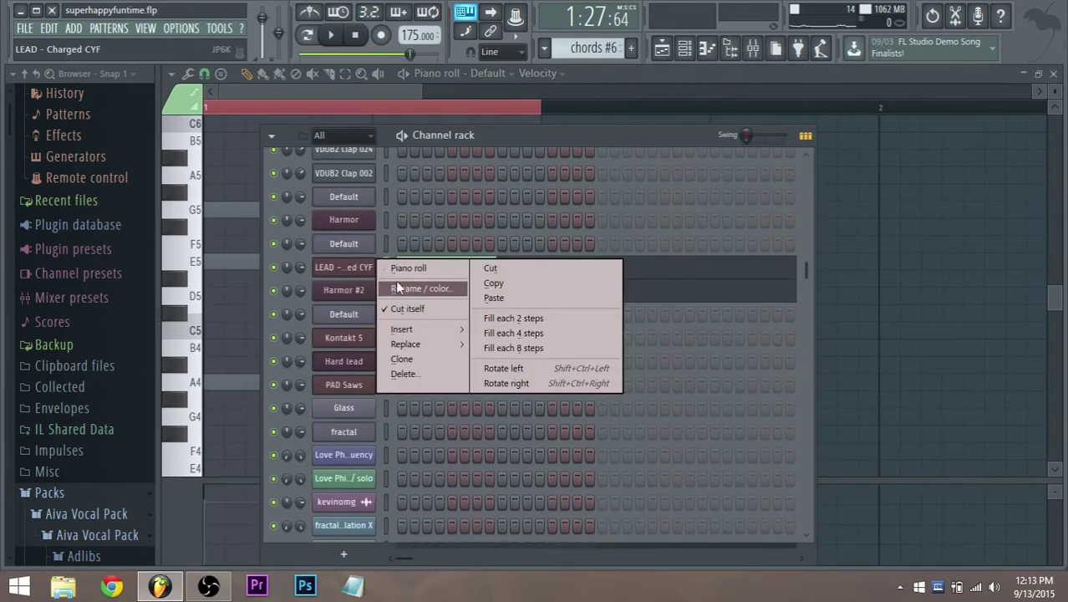
{"action": "left_click", "coordinate": [487, 268]}
{"action": "right_click", "coordinate": [368, 291]}
{"action": "left_click", "coordinate": [508, 289]}
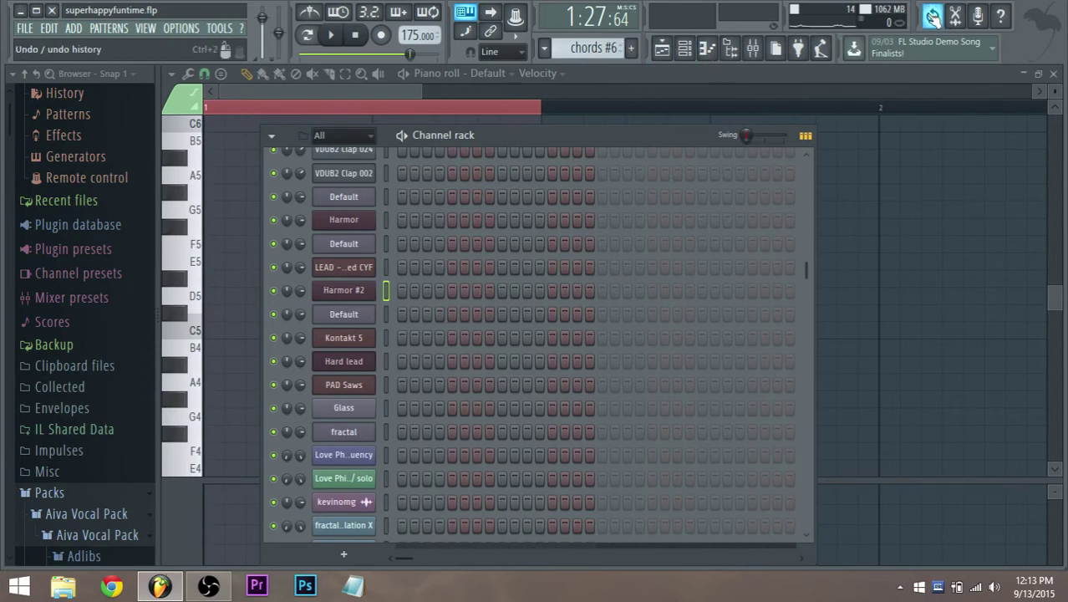
Step: Undo the three channel cuts and the note deletion in the chords #6 pattern
{"action": "left_click", "coordinate": [932, 15]}
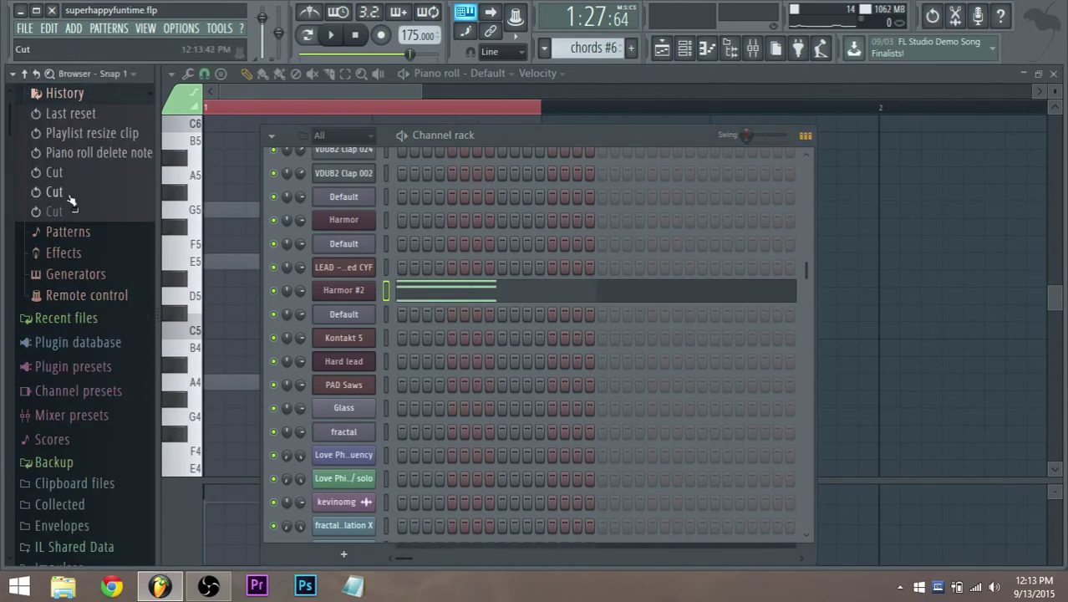
{"action": "left_click", "coordinate": [67, 172]}
{"action": "left_click", "coordinate": [87, 134]}
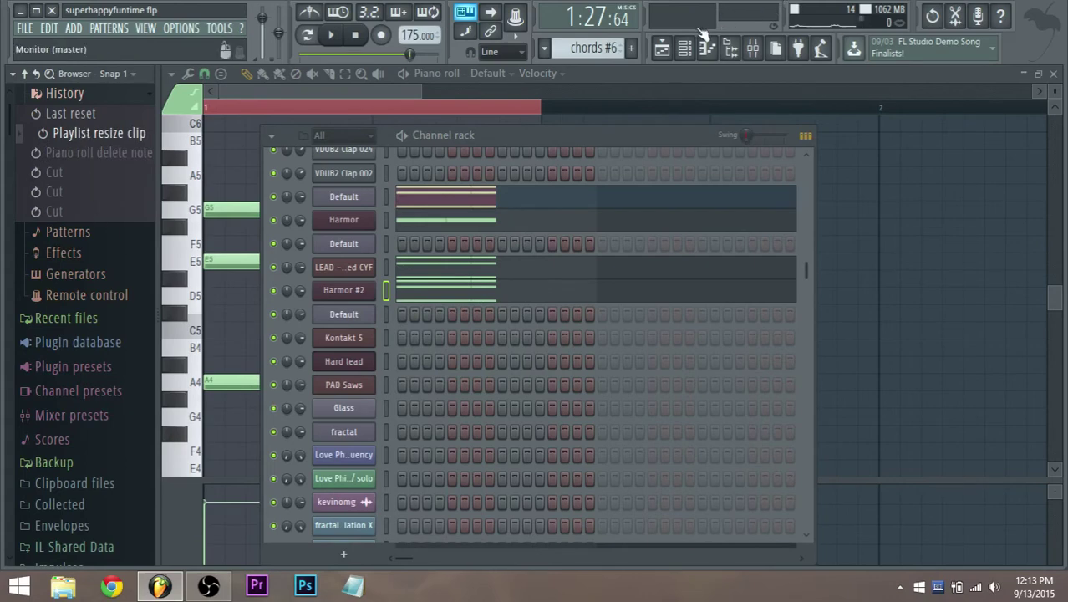
Step: Examine the chord progression in the original chords pattern at bar 46 in the piano roll
{"action": "left_click", "coordinate": [682, 48]}
{"action": "scroll", "coordinate": [767, 90], "scroll_direction": "left", "scroll_amount": 10}
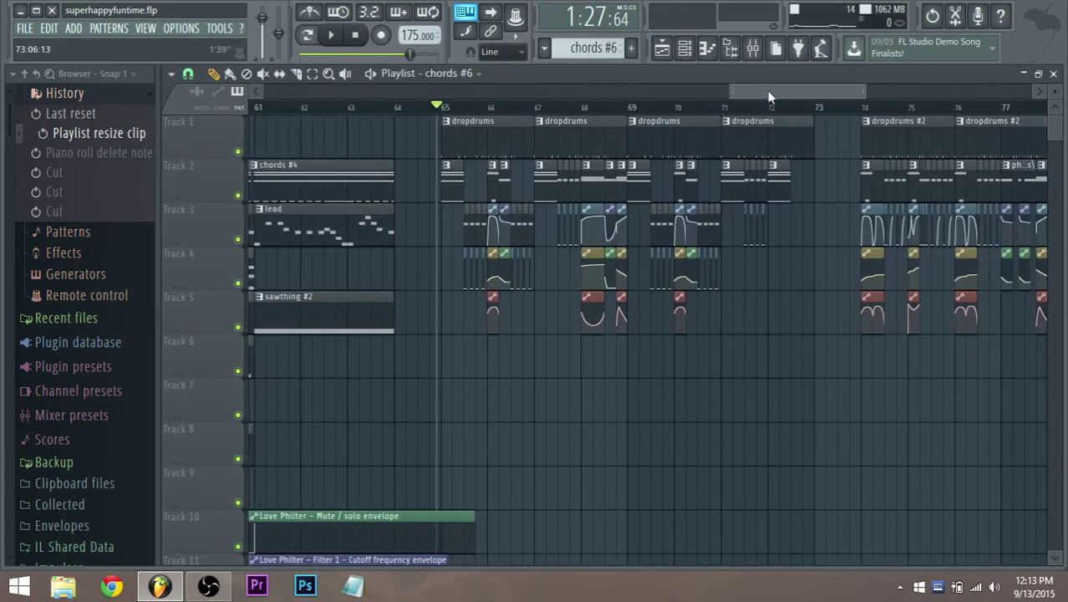
{"action": "scroll", "coordinate": [409, 216], "scroll_direction": "down", "scroll_amount": 2}
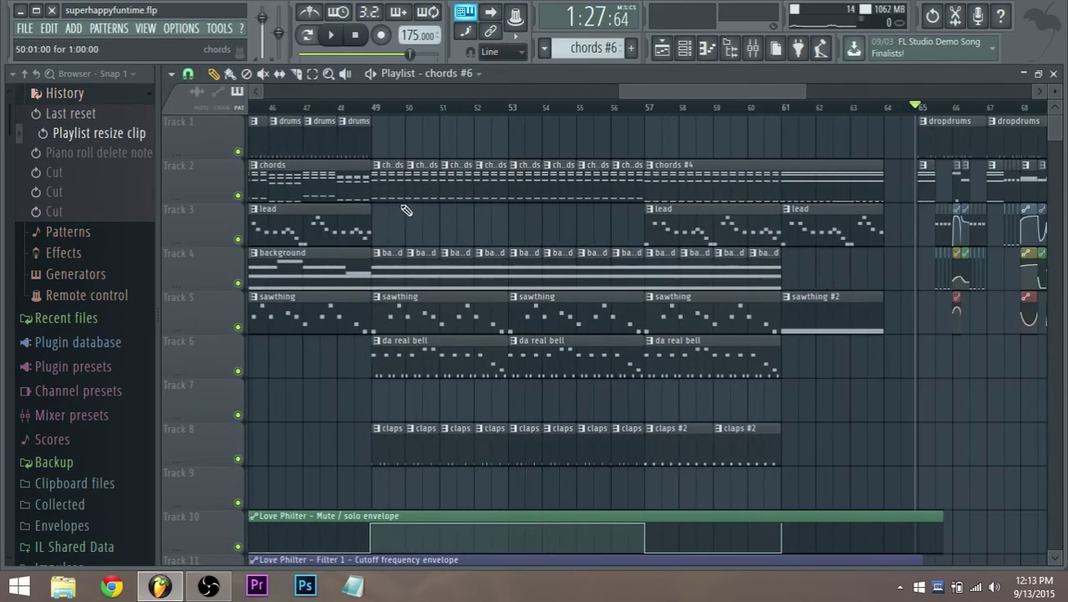
{"action": "double_click", "coordinate": [285, 182]}
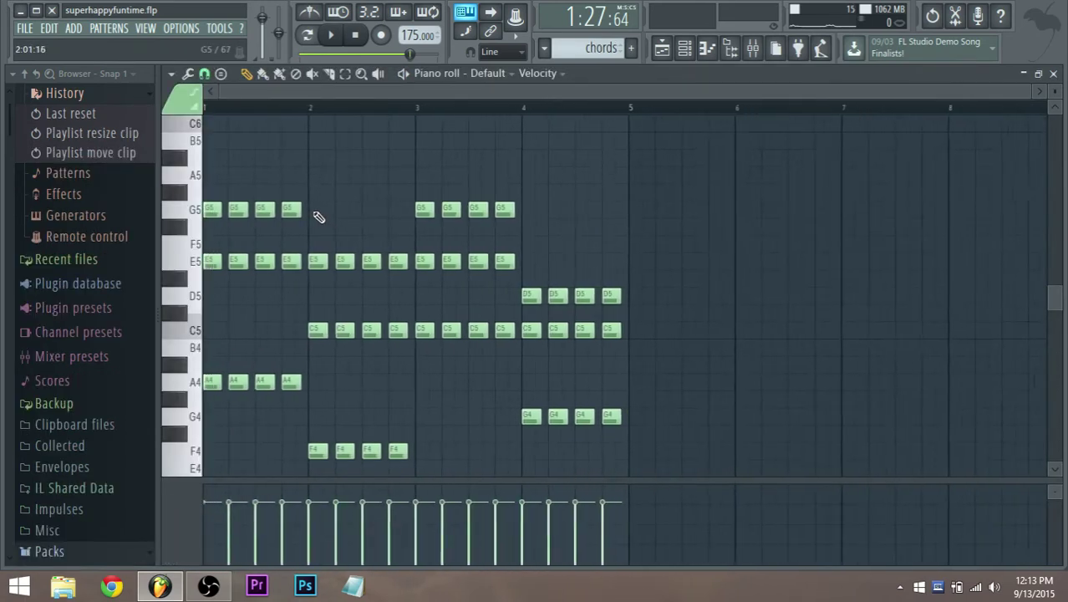
{"action": "scroll", "coordinate": [311, 218], "scroll_direction": "down", "scroll_amount": 1}
{"action": "scroll", "coordinate": [259, 219], "scroll_direction": "up", "scroll_amount": 2}
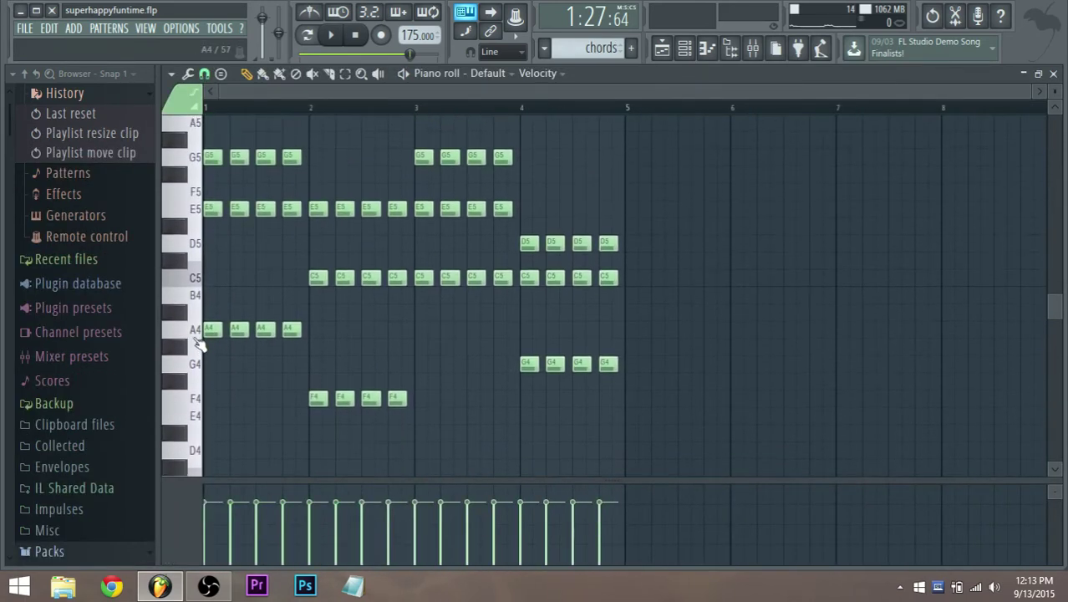
{"action": "scroll", "coordinate": [199, 336], "scroll_direction": "up", "scroll_amount": 2}
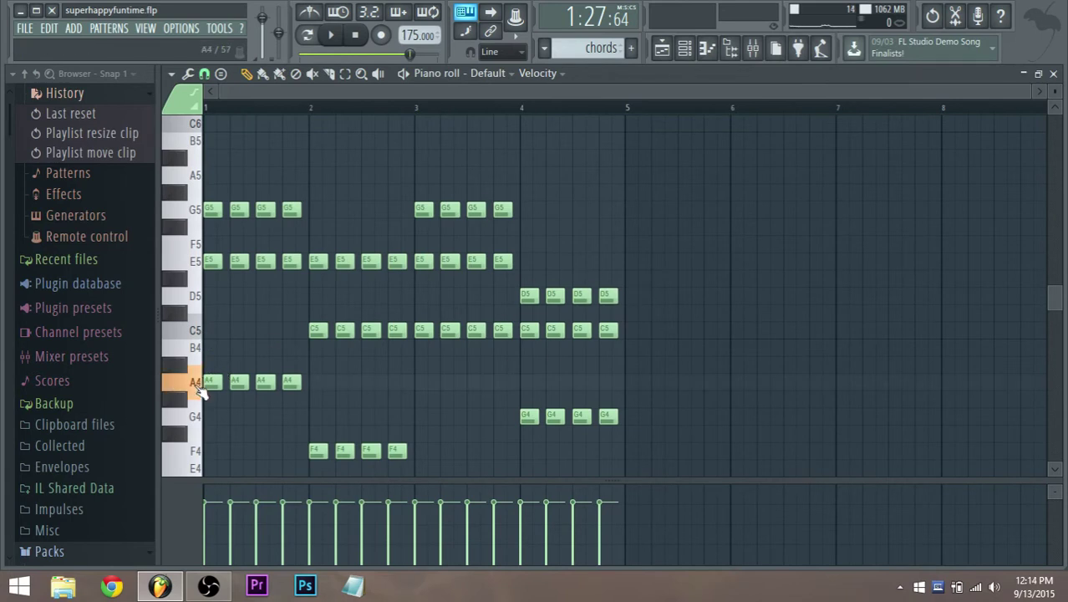
{"action": "scroll", "coordinate": [199, 393], "scroll_direction": "down", "scroll_amount": 4}
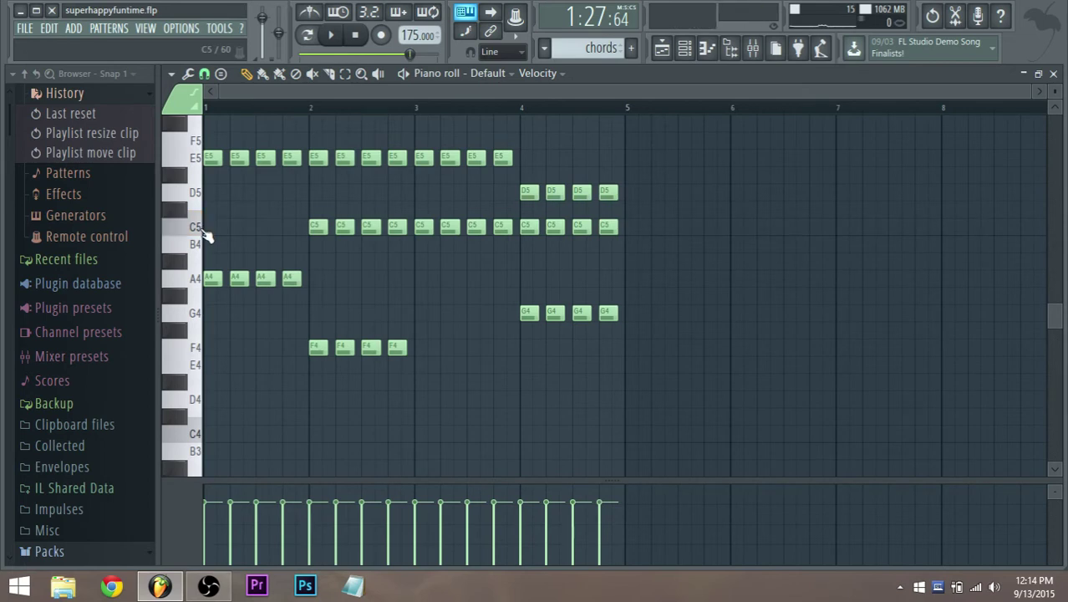
{"action": "scroll", "coordinate": [306, 266], "scroll_direction": "up", "scroll_amount": 4}
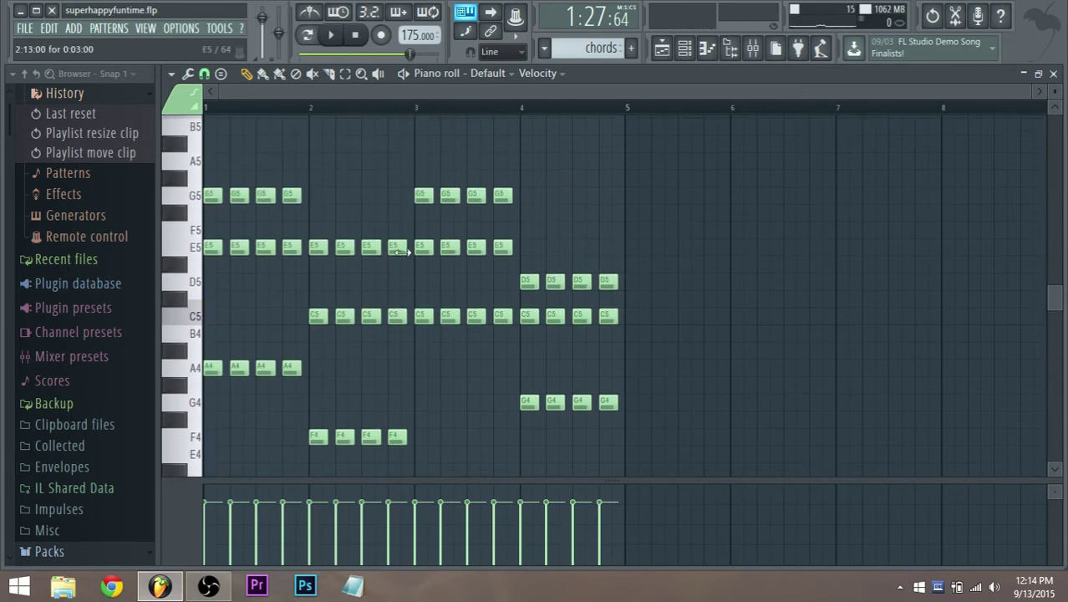
Step: Return to the drop in the playlist and play it back up to the chords #6 clip
{"action": "left_click", "coordinate": [674, 51]}
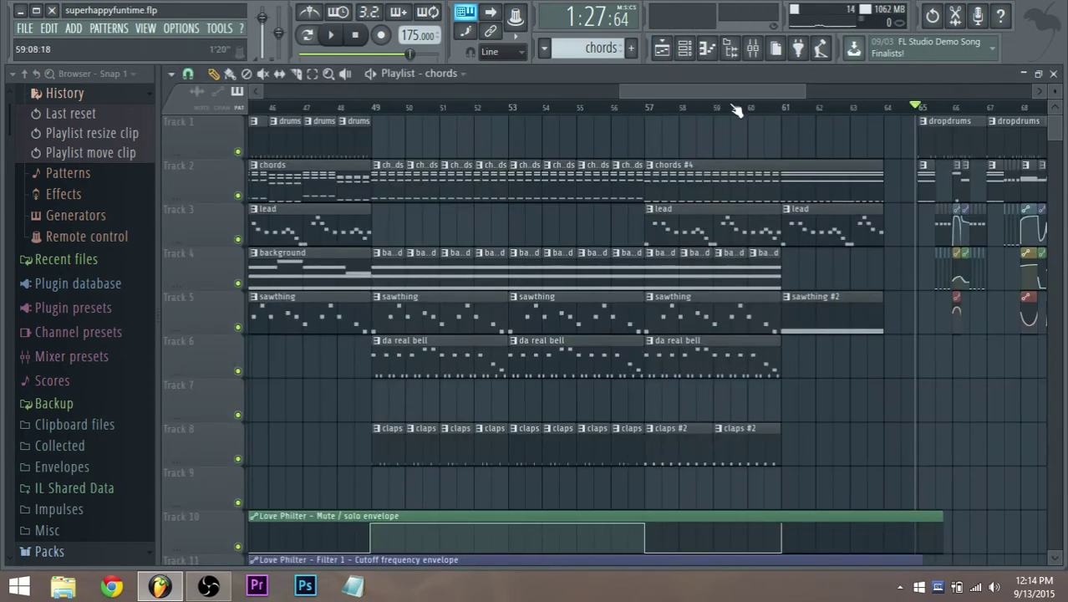
{"action": "left_click_drag", "start_coordinate": [744, 92], "coordinate": [841, 98]}
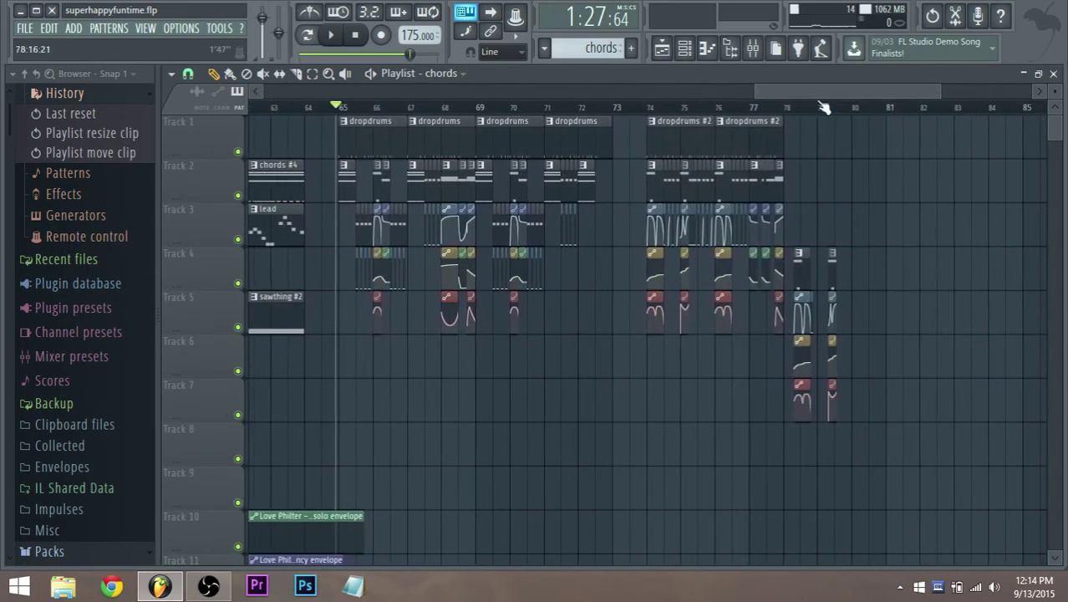
{"action": "key", "text": "space"}
{"action": "scroll", "coordinate": [615, 226], "scroll_direction": "up", "scroll_amount": 3}
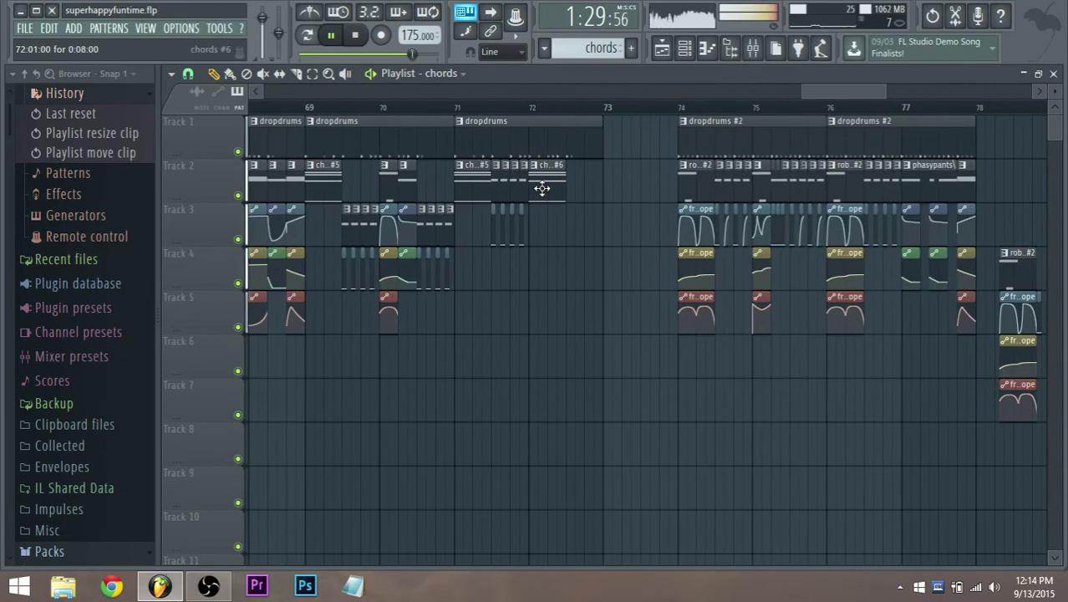
Step: Transpose all Default notes in the chords #6 pattern at bar 72 down four semitones, putting the chord on F4, C5 and D#5
{"action": "double_click", "coordinate": [542, 188]}
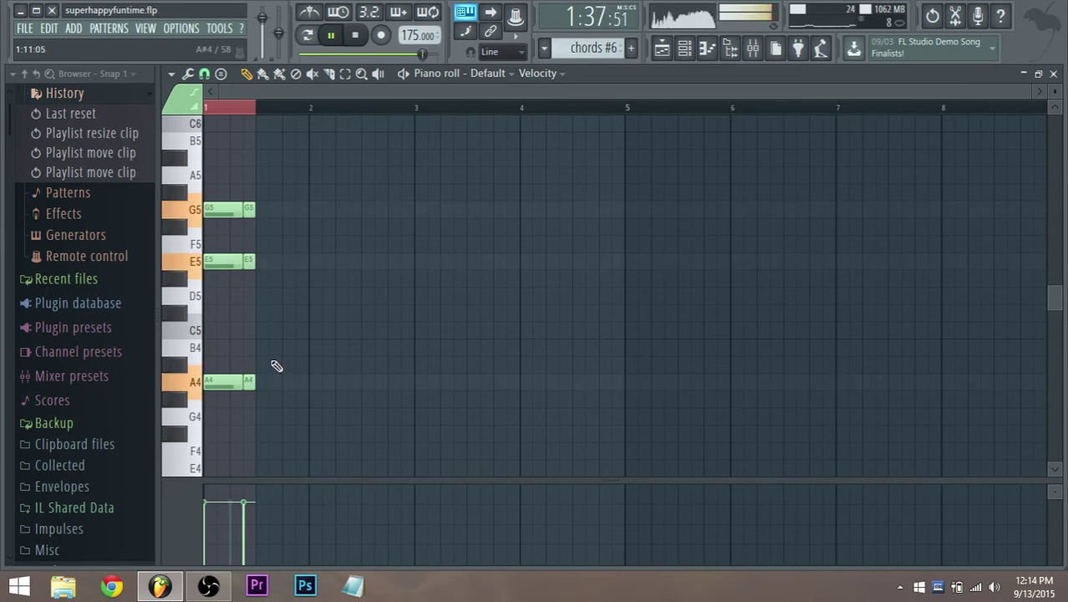
{"action": "key", "text": "space"}
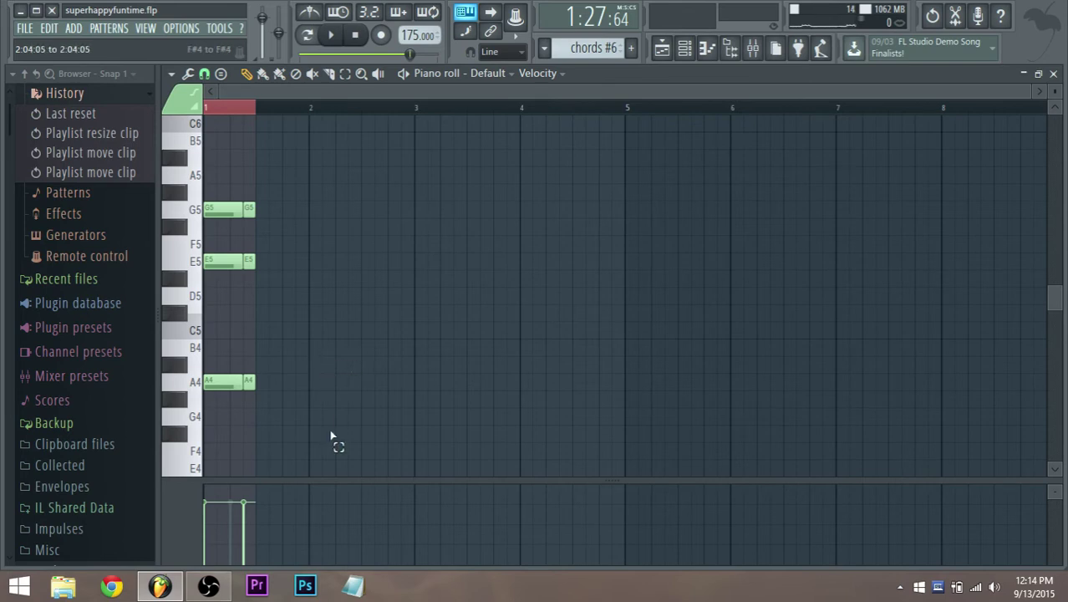
{"action": "left_click_drag", "start_coordinate": [331, 436], "coordinate": [203, 203]}
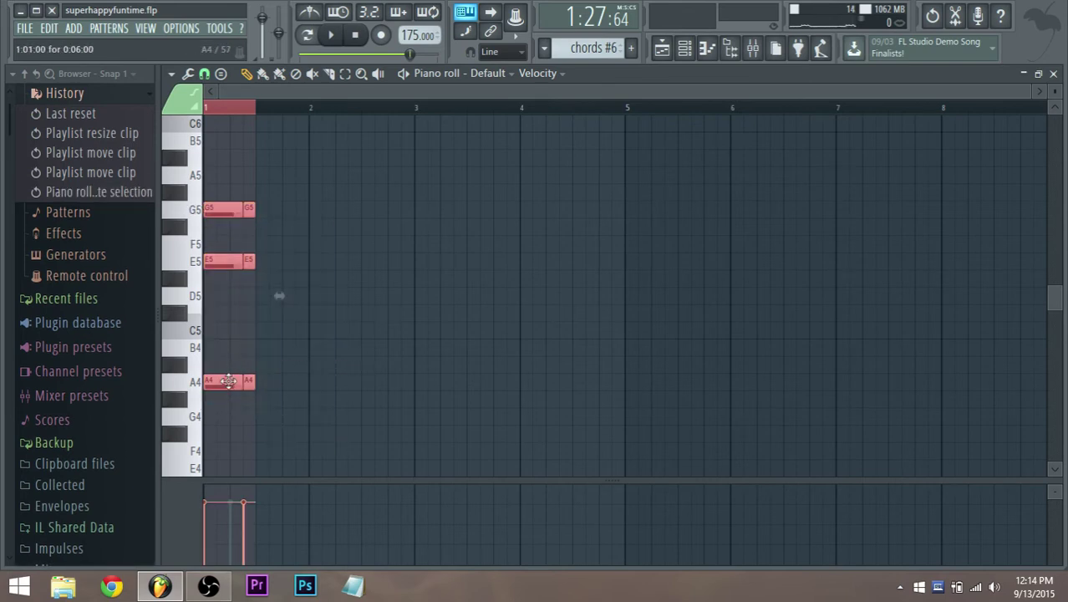
{"action": "left_click", "coordinate": [199, 420]}
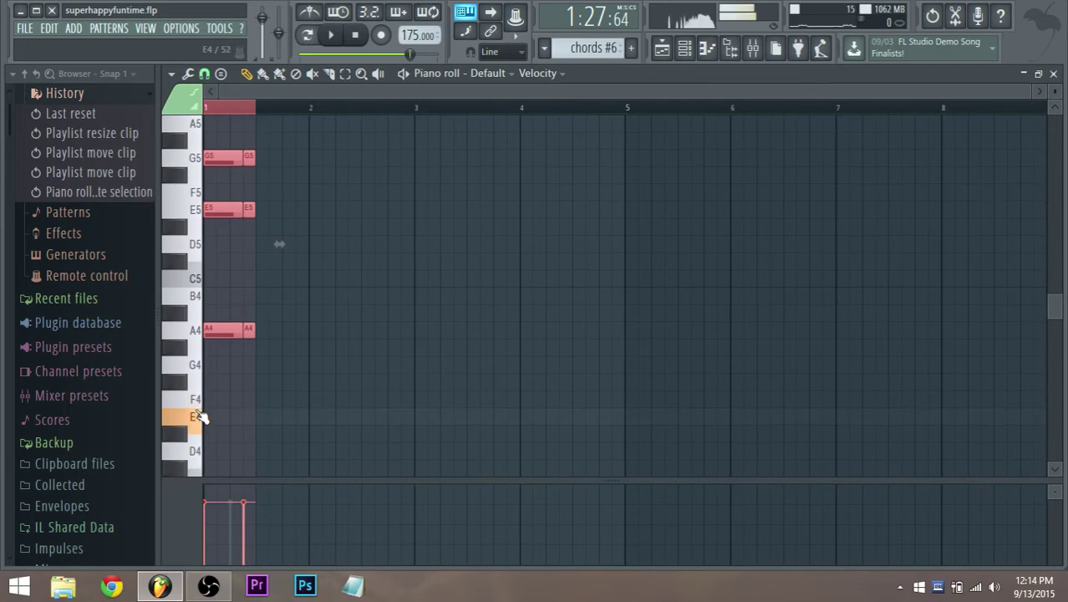
{"action": "left_click_drag", "start_coordinate": [213, 322], "coordinate": [201, 407]}
Step: Delete the short second chord and paste a copy of the remaining F4, C5 and D#5 chord at 1:13:00
{"action": "right_click", "coordinate": [253, 229]}
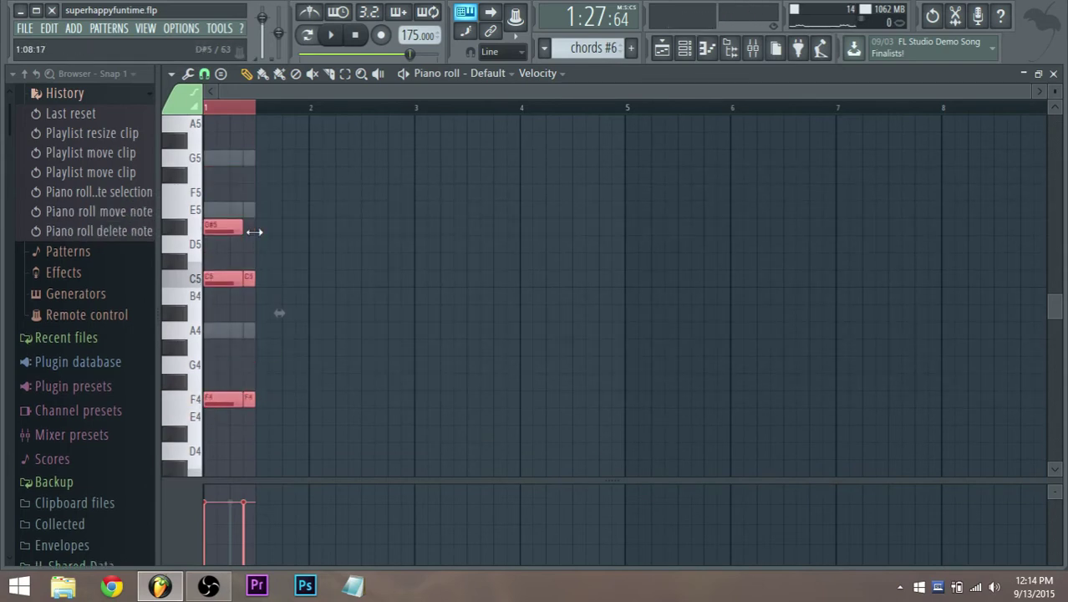
{"action": "left_click_drag", "start_coordinate": [271, 430], "coordinate": [299, 227]}
{"action": "key", "text": "ctrl+c"}
{"action": "key", "text": "ctrl+v"}
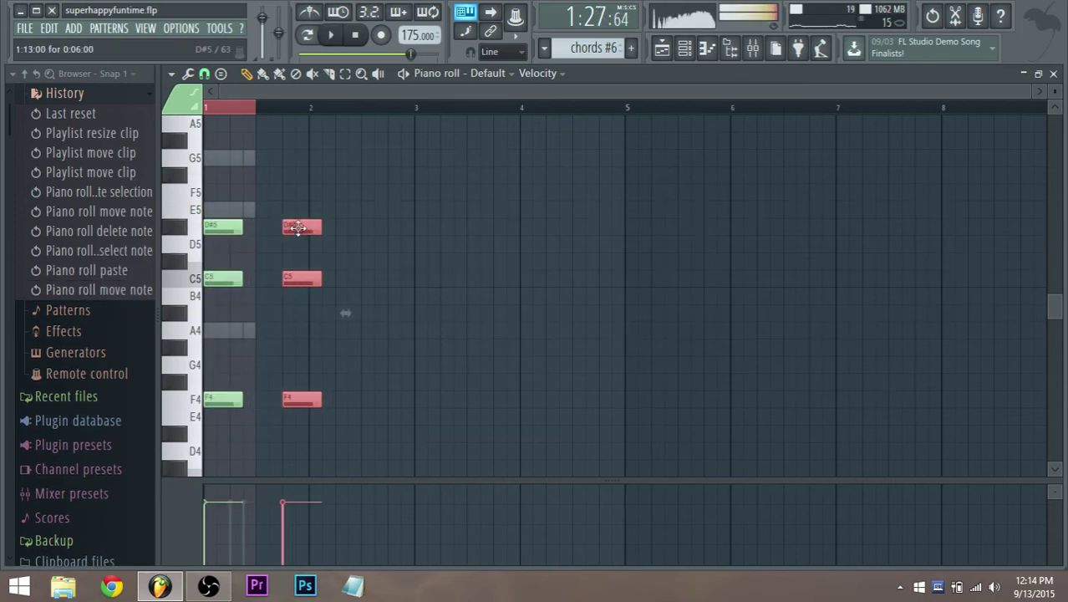
Step: Switch playback to pattern mode and open the soloed Default channel's chord notes in the piano roll
{"action": "left_click", "coordinate": [323, 37]}
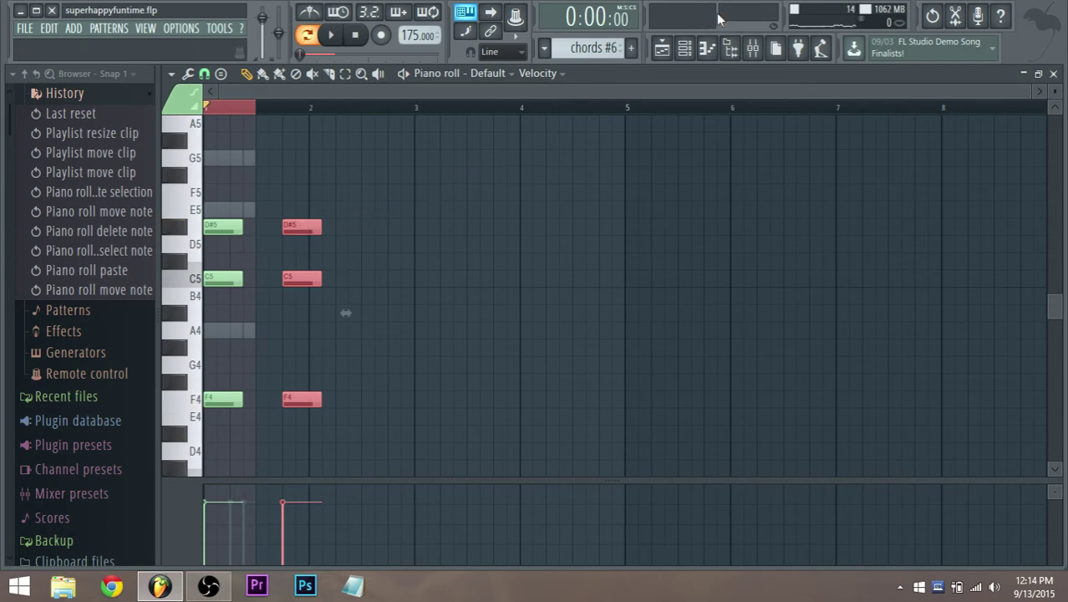
{"action": "left_click", "coordinate": [686, 50]}
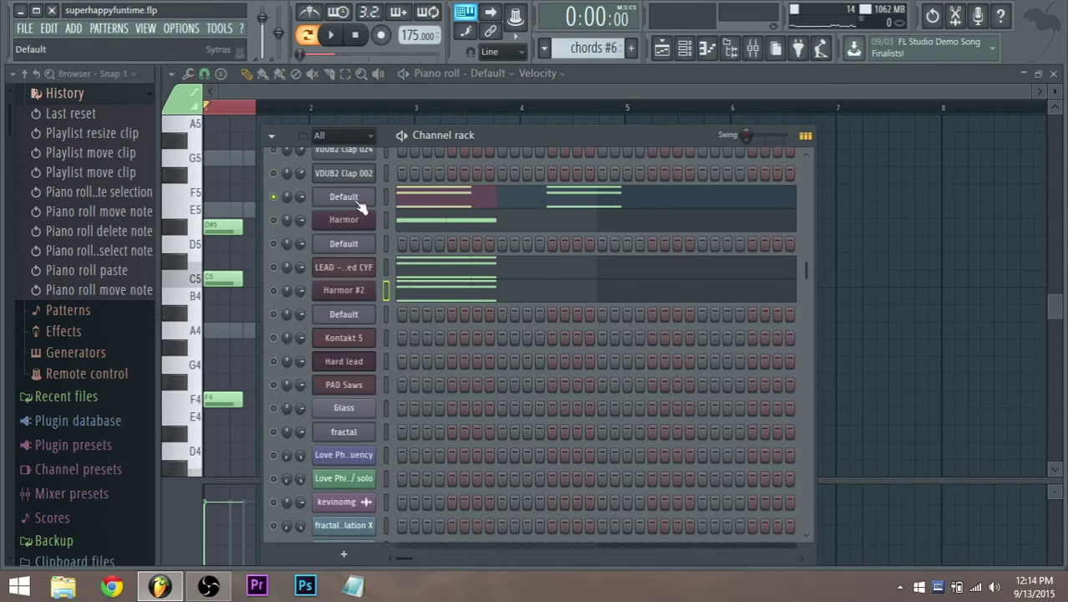
{"action": "left_click", "coordinate": [445, 199]}
{"action": "scroll", "coordinate": [589, 310], "scroll_direction": "down", "scroll_amount": 6}
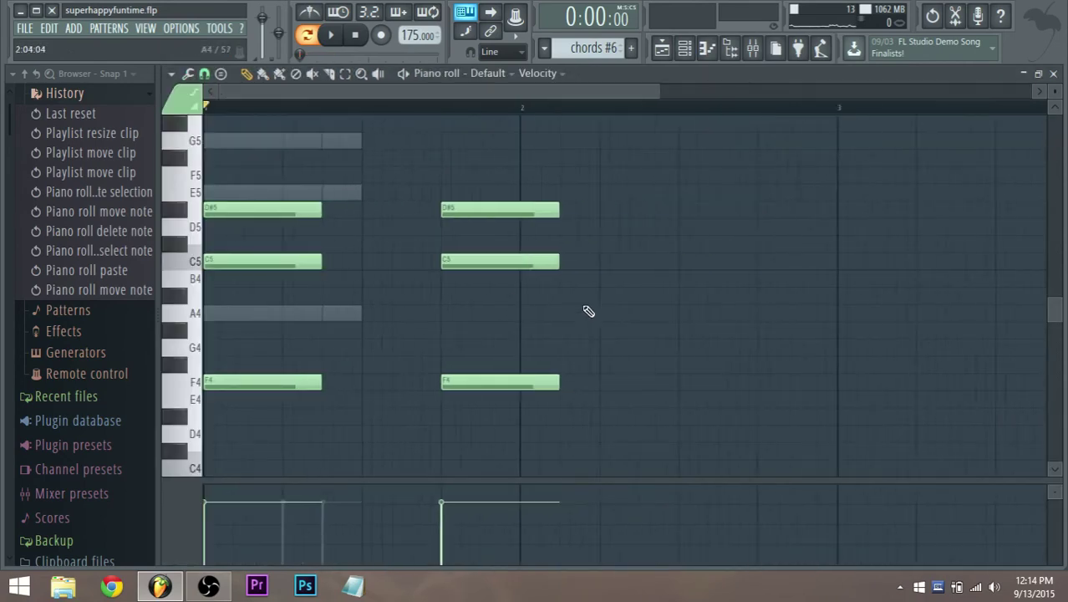
Step: Raise the top D#5 notes of both Default chords to E5 and play the pattern
{"action": "scroll", "coordinate": [360, 251], "scroll_direction": "down", "scroll_amount": 2}
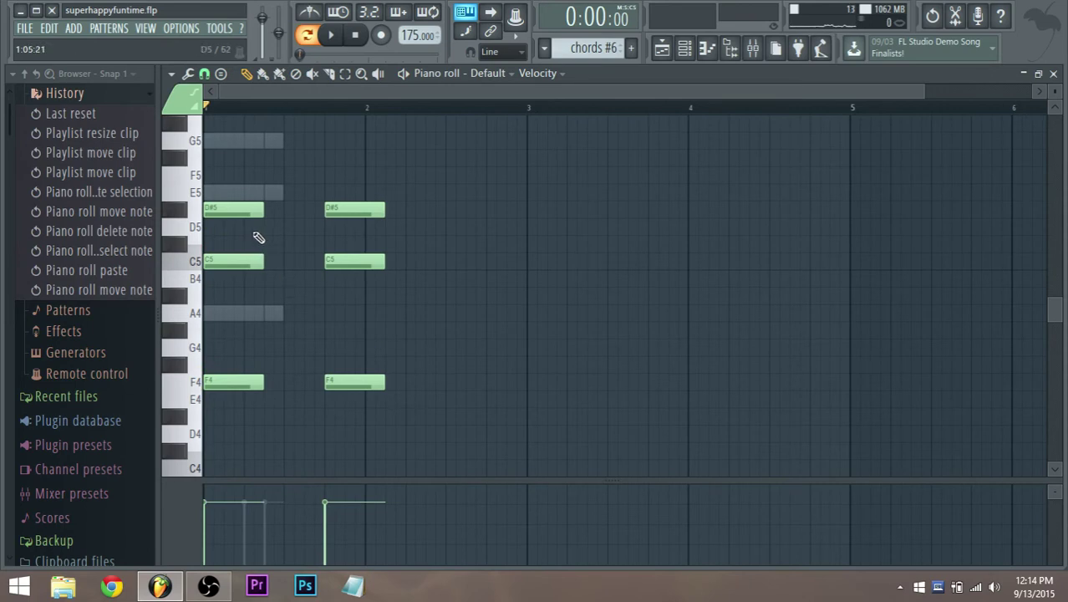
{"action": "left_click_drag", "start_coordinate": [226, 209], "coordinate": [223, 193]}
{"action": "key", "text": "space"}
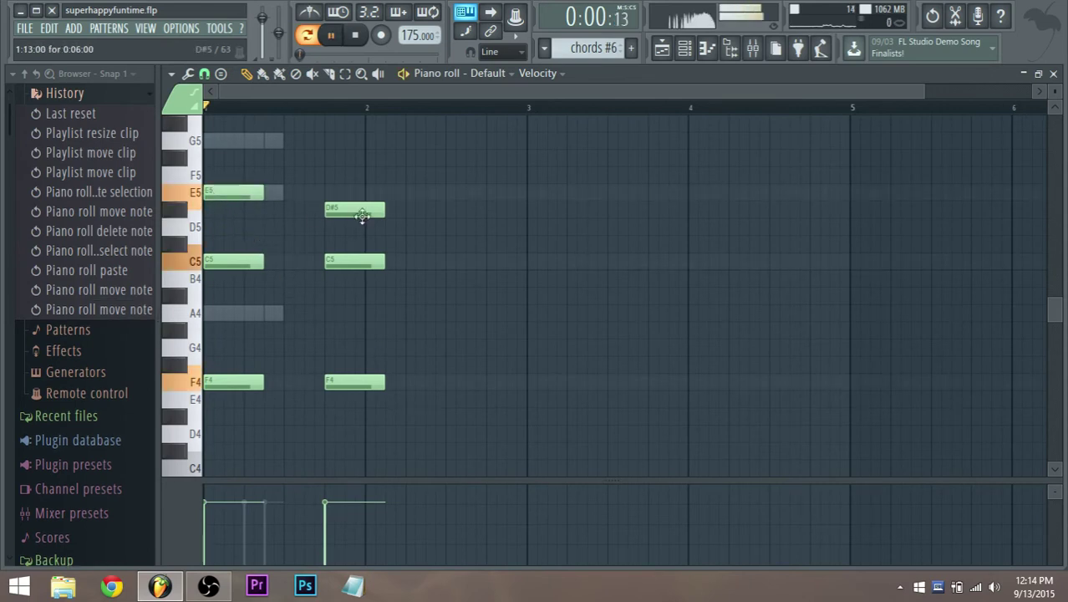
{"action": "left_click_drag", "start_coordinate": [360, 213], "coordinate": [357, 188]}
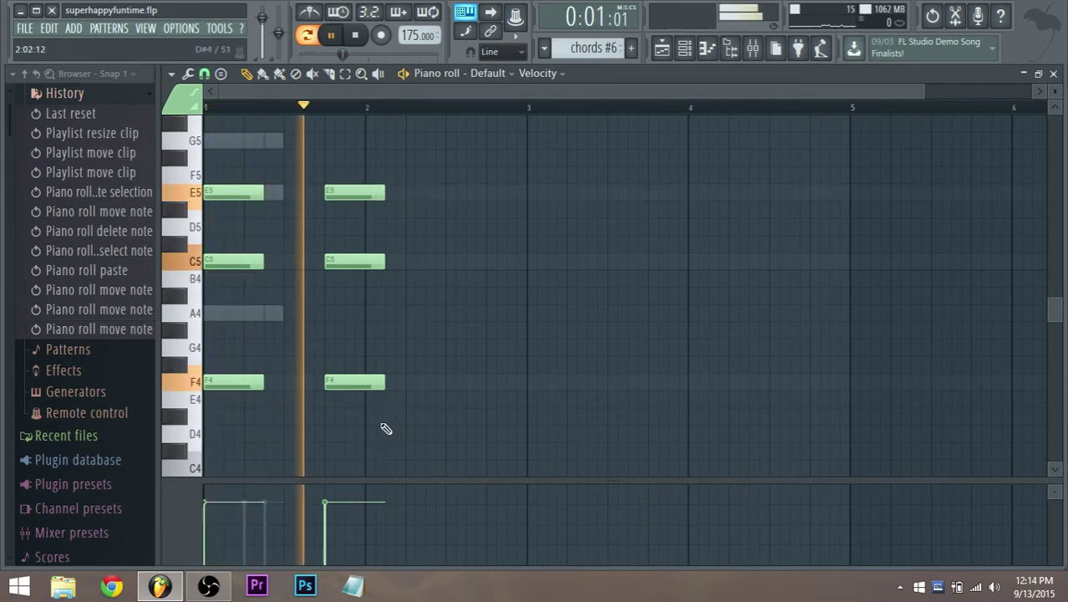
Step: Move the second chord to 1:09:00 and change its lowest note to A4
{"action": "left_click_drag", "start_coordinate": [384, 429], "coordinate": [300, 282]}
{"action": "left_click", "coordinate": [315, 164], "text": "ctrl"}
{"action": "key", "text": "space"}
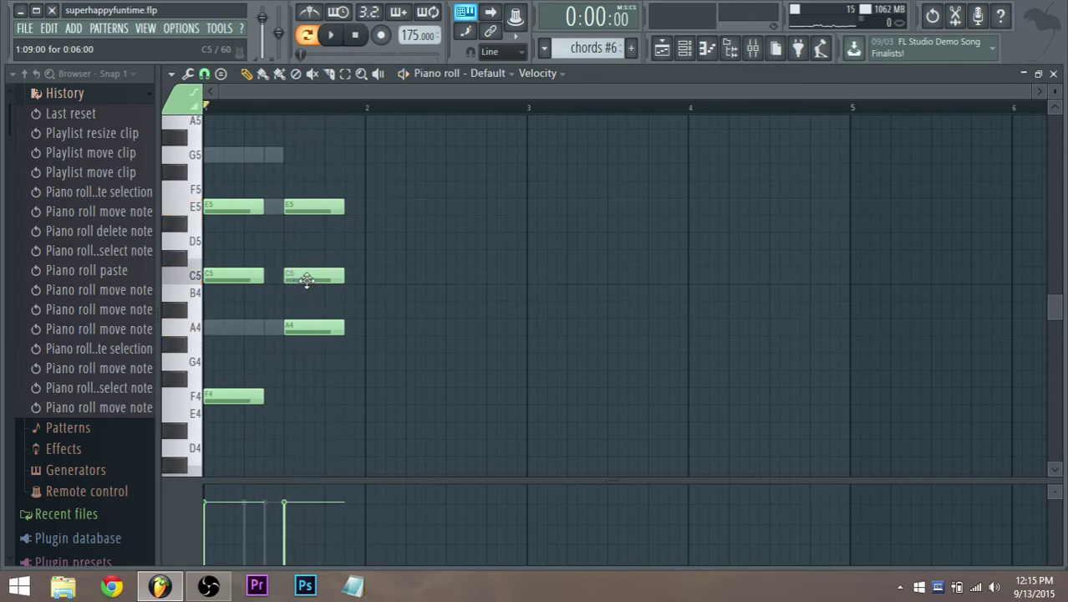
Step: Paste the copied F4, C5 and D#5 chord, place it at the start of bar 2 and play the pattern
{"action": "key", "text": "ctrl+v"}
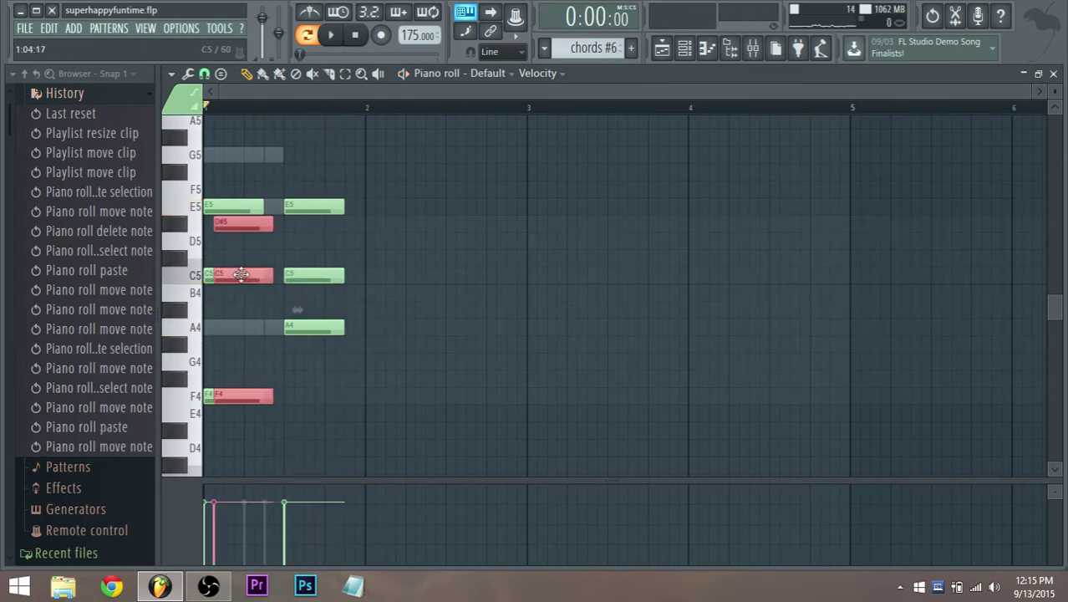
{"action": "left_click_drag", "start_coordinate": [238, 279], "coordinate": [382, 281]}
{"action": "key", "text": "space"}
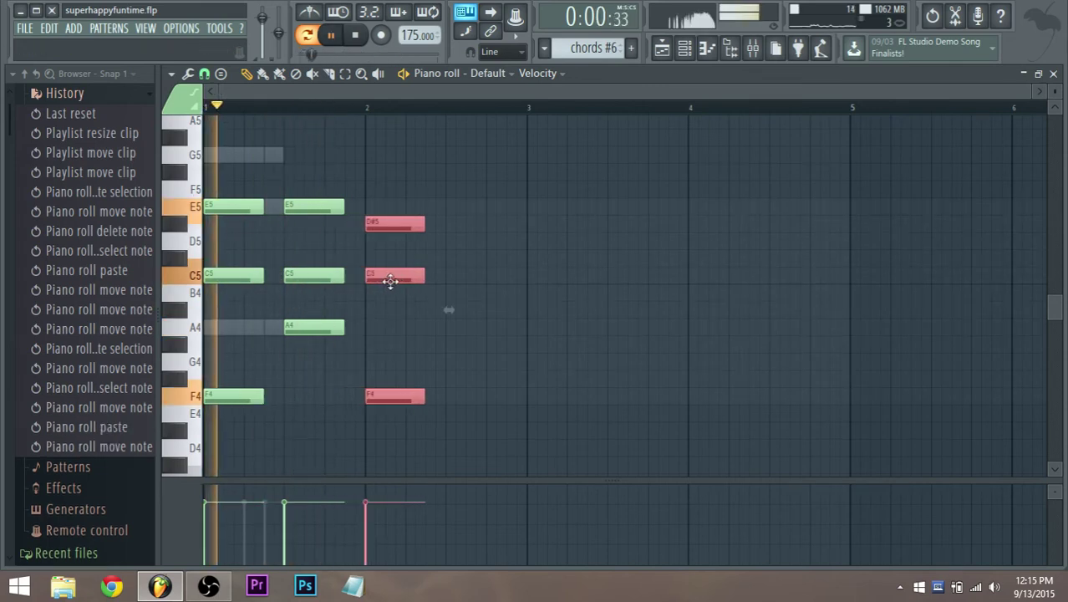
{"action": "key", "text": "space"}
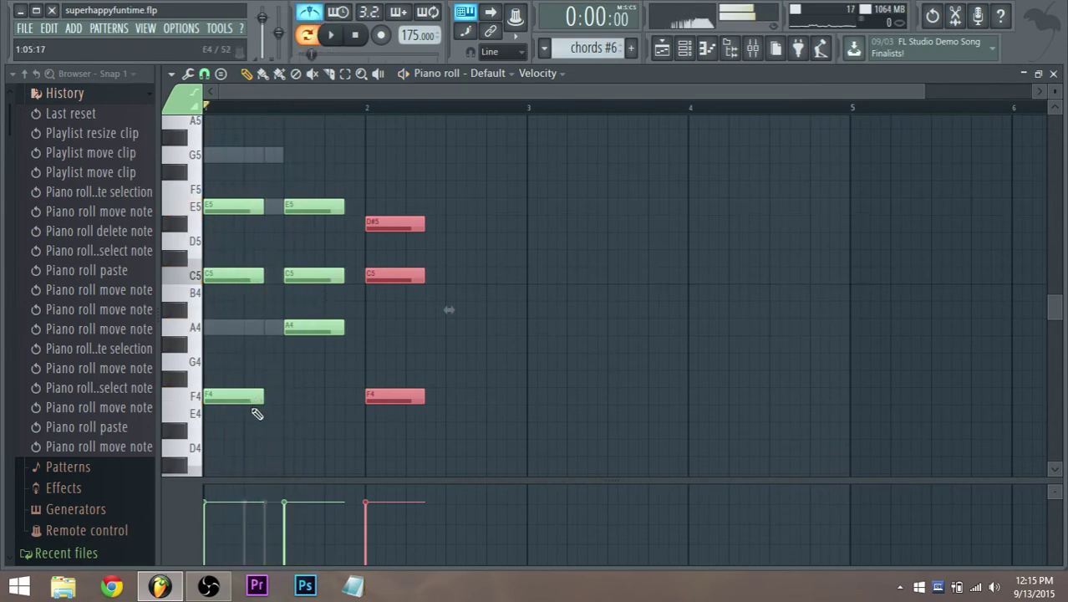
Step: Shorten the first chord to four steps and move the second chord to 1:07:00, checking the rhythm by playback
{"action": "left_click_drag", "start_coordinate": [255, 410], "coordinate": [244, 208], "text": "ctrl"}
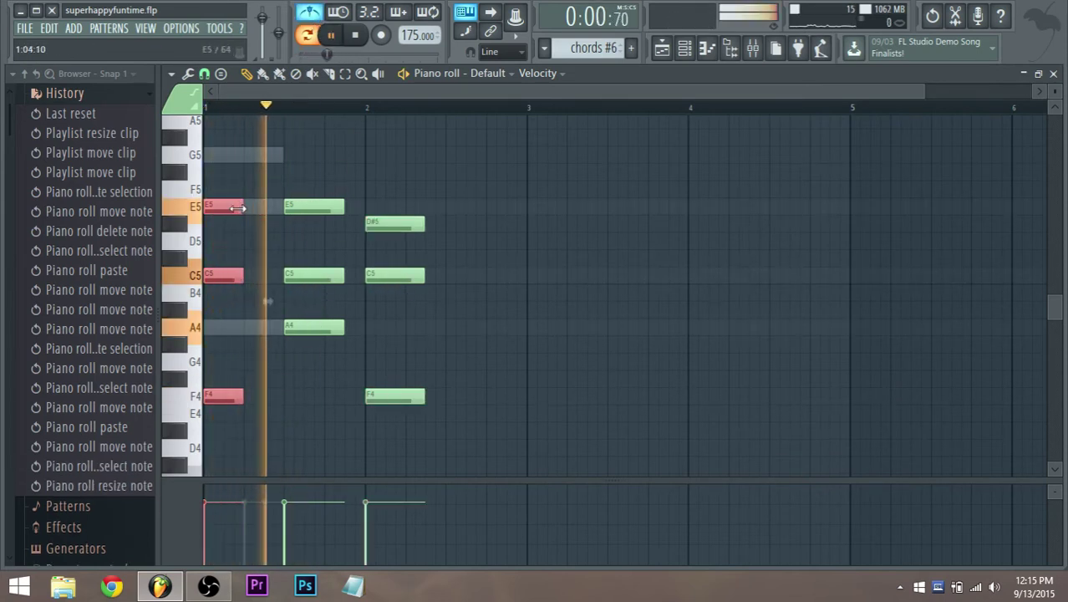
{"action": "left_click_drag", "start_coordinate": [327, 333], "coordinate": [289, 206], "text": "ctrl"}
{"action": "key", "text": "space"}
{"action": "key", "text": "space"}
{"action": "key", "text": "space"}
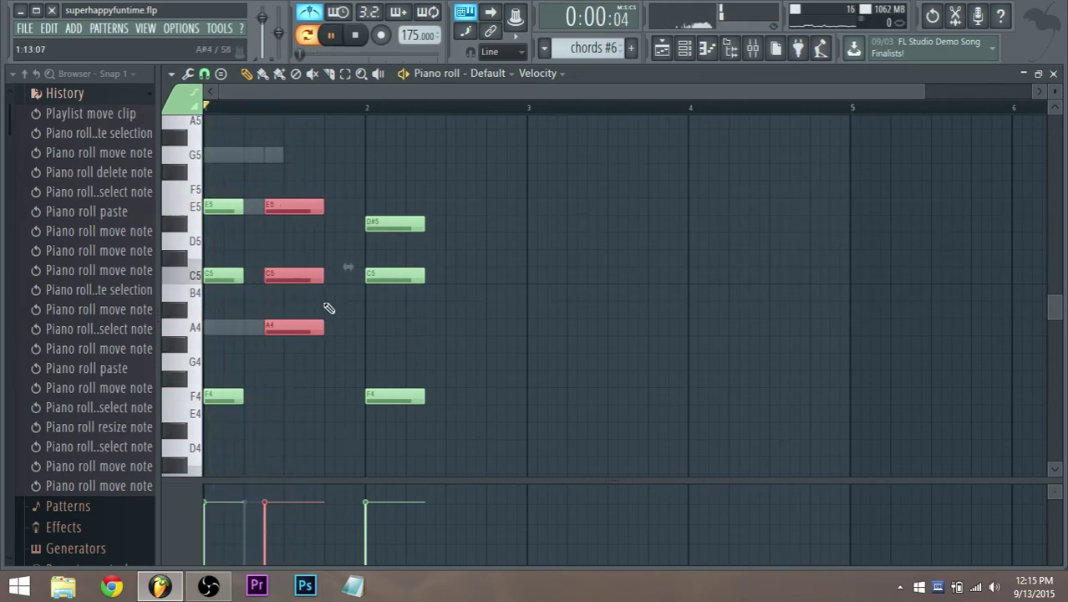
Step: Move the third chord to 1:15:00 and transpose it up two semitones to G4, D5 and F5
{"action": "left_click_drag", "start_coordinate": [380, 438], "coordinate": [369, 226], "text": "ctrl"}
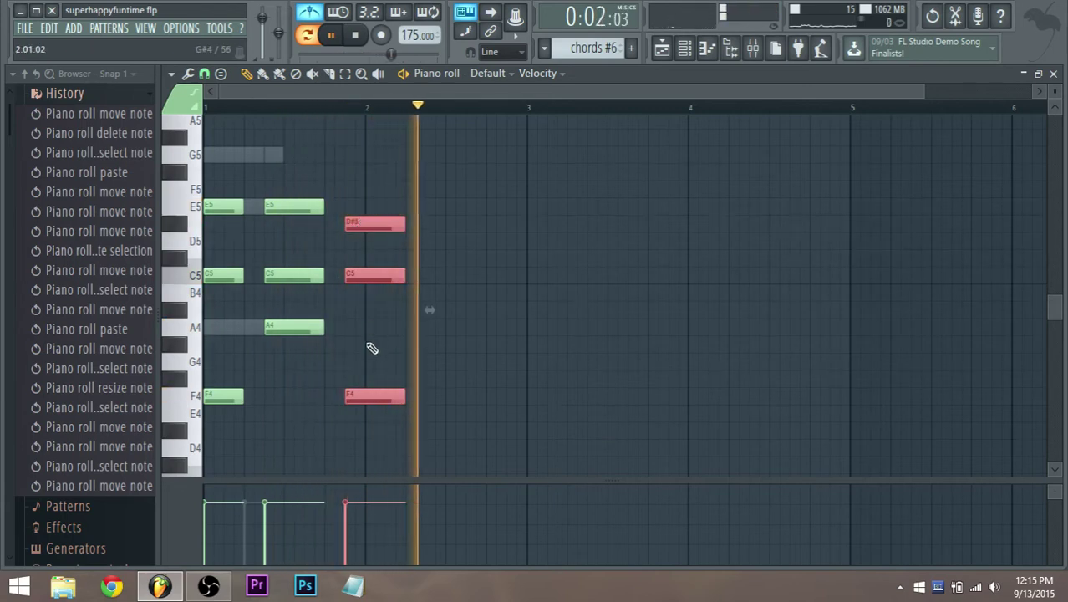
{"action": "left_click_drag", "start_coordinate": [368, 393], "coordinate": [365, 361]}
{"action": "key", "text": "space"}
{"action": "key", "text": "space"}
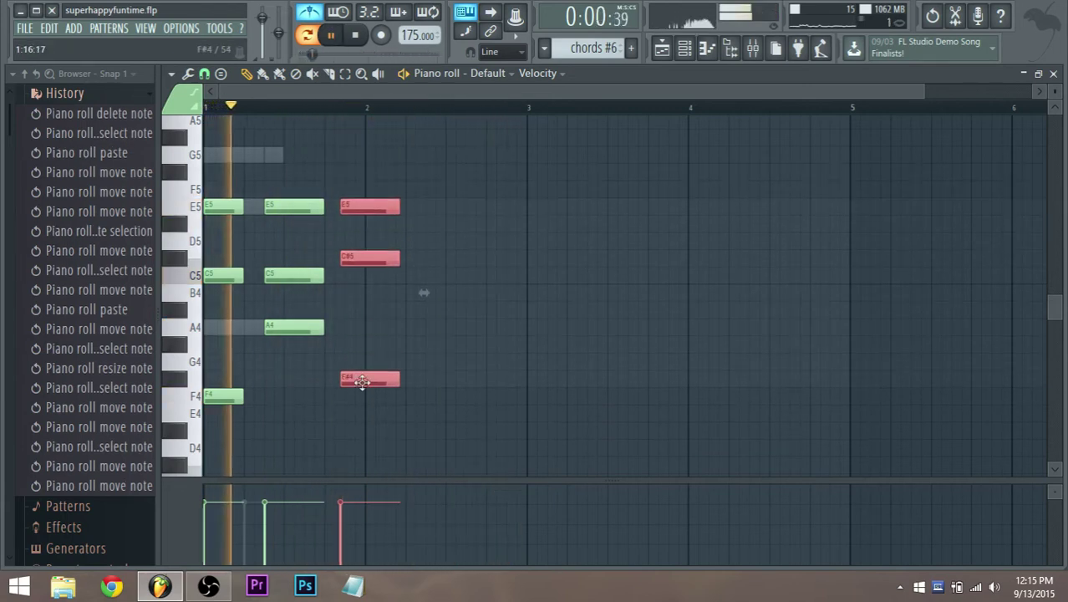
{"action": "key", "text": "space"}
Step: Lower the third chord's middle note to C5 and its top note to D5, and play the pattern
{"action": "left_click", "coordinate": [363, 272], "text": "ctrl"}
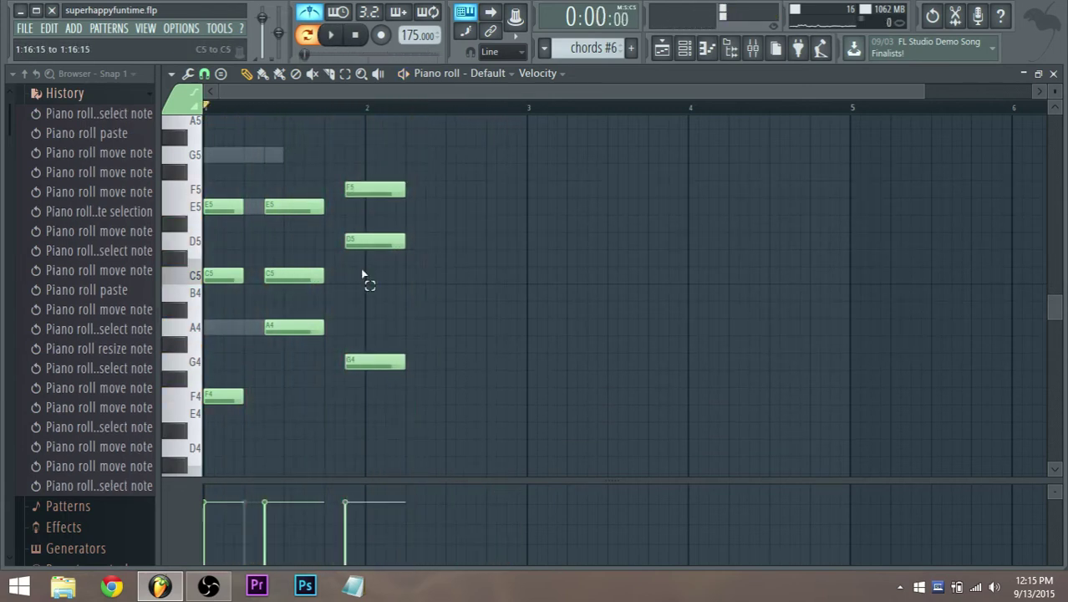
{"action": "left_click_drag", "start_coordinate": [360, 245], "coordinate": [360, 286]}
{"action": "left_click_drag", "start_coordinate": [366, 194], "coordinate": [373, 244]}
{"action": "key", "text": "space"}
{"action": "key", "text": "space"}
{"action": "key", "text": "space"}
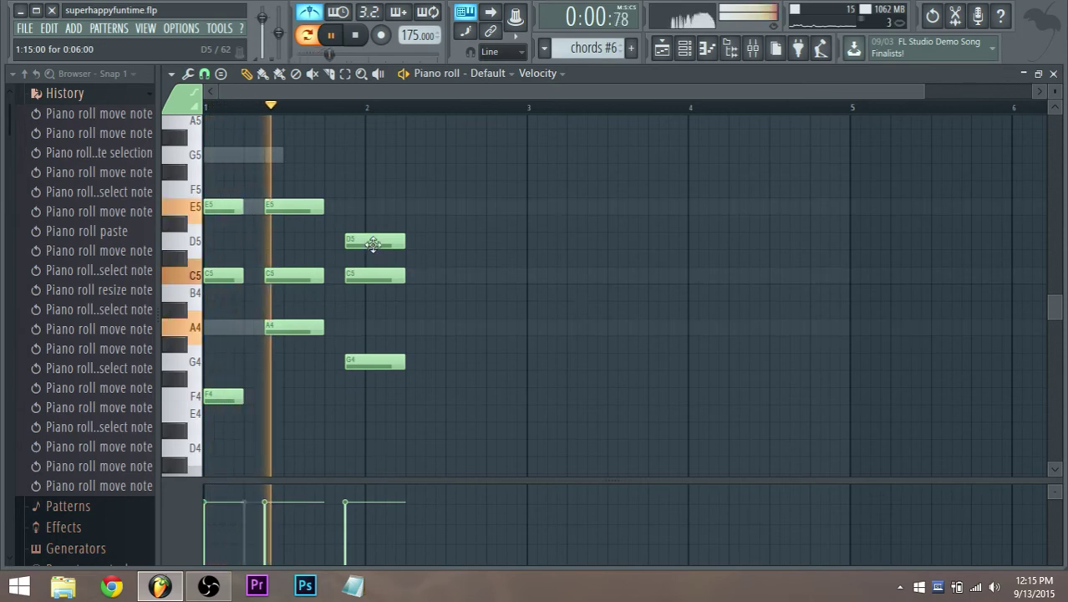
{"action": "key", "text": "space"}
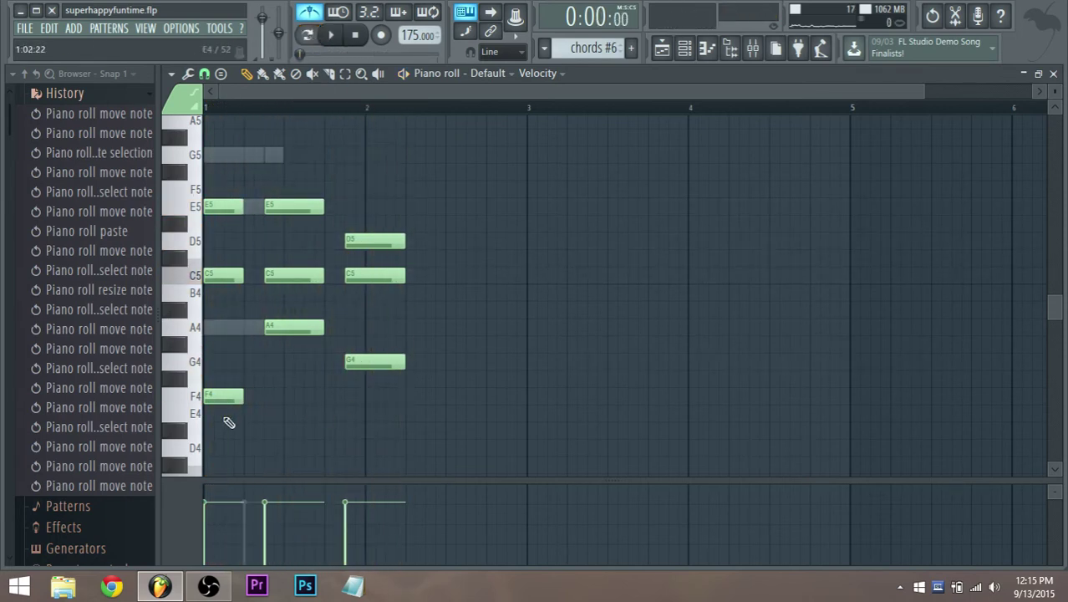
Step: Lengthen the first two chords until each meets the next one, and extend the last chord to bar 3
{"action": "left_click_drag", "start_coordinate": [228, 423], "coordinate": [258, 212]}
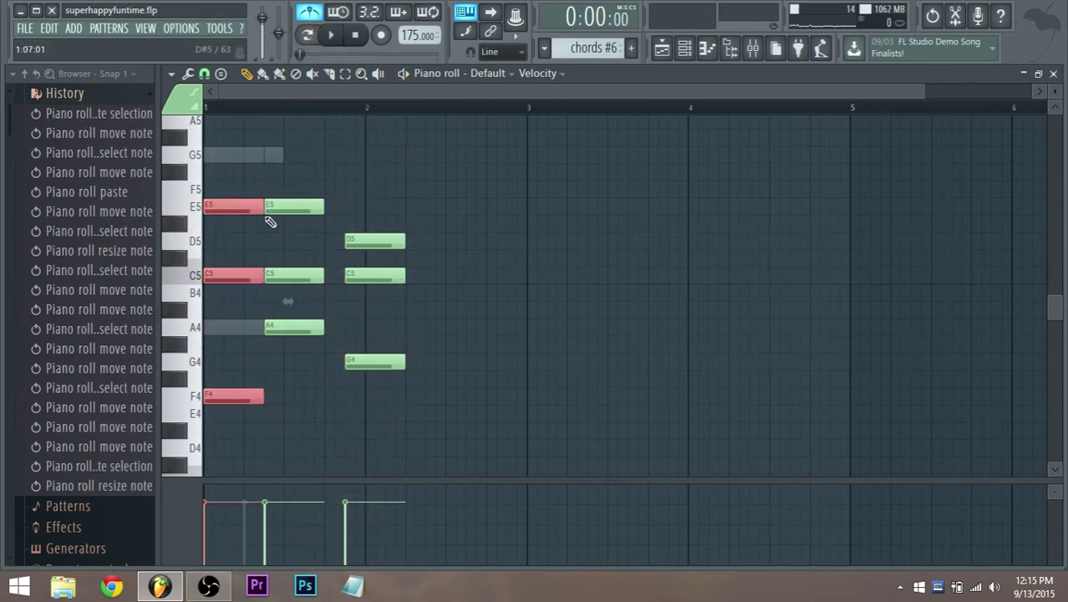
{"action": "left_click_drag", "start_coordinate": [298, 353], "coordinate": [342, 217]}
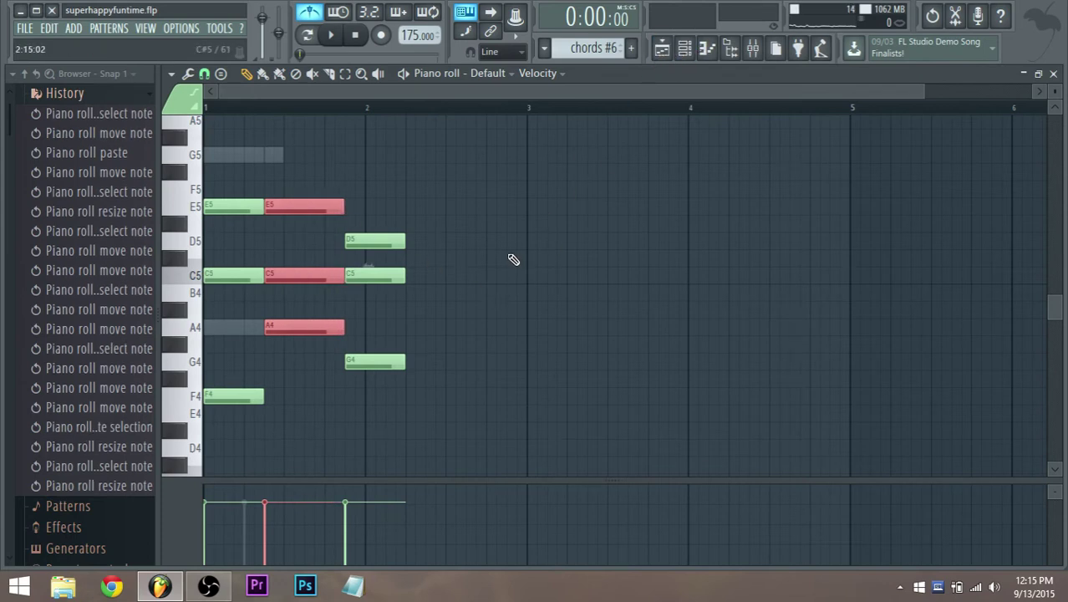
{"action": "left_click_drag", "start_coordinate": [399, 402], "coordinate": [559, 243]}
Step: Extend the chords #6 clip to bar 73 in the playlist and select bar 72 as the playback range
{"action": "left_click", "coordinate": [665, 58]}
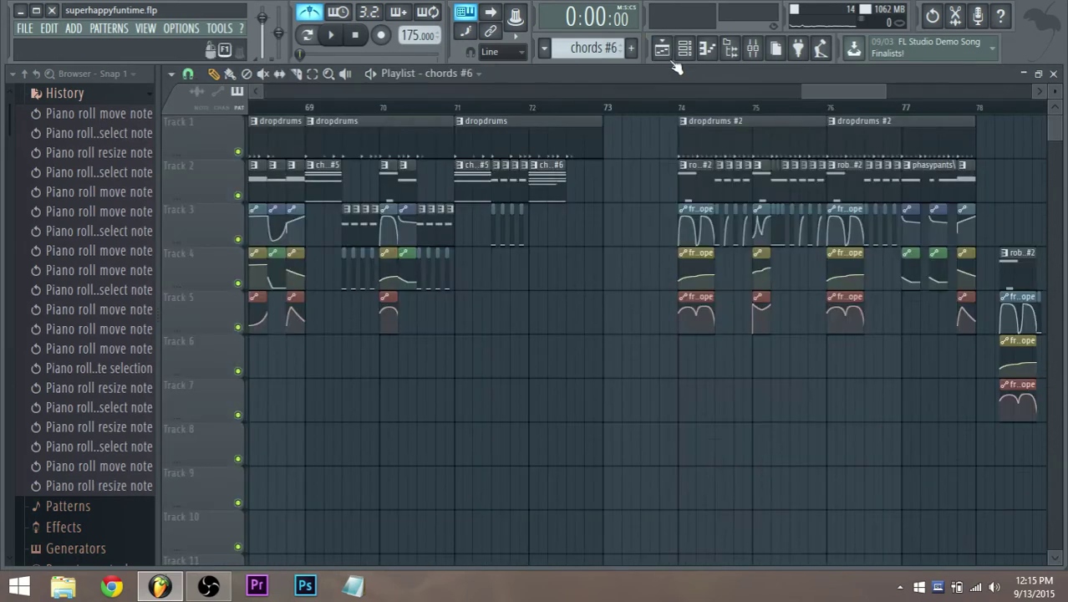
{"action": "left_click_drag", "start_coordinate": [560, 173], "coordinate": [593, 171]}
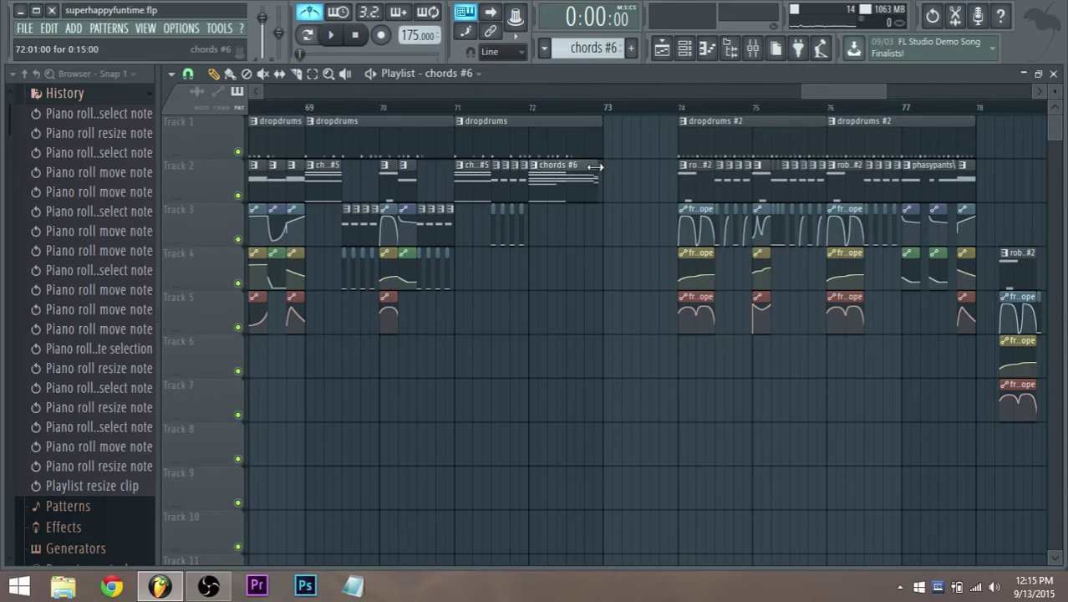
{"action": "double_click", "coordinate": [595, 175]}
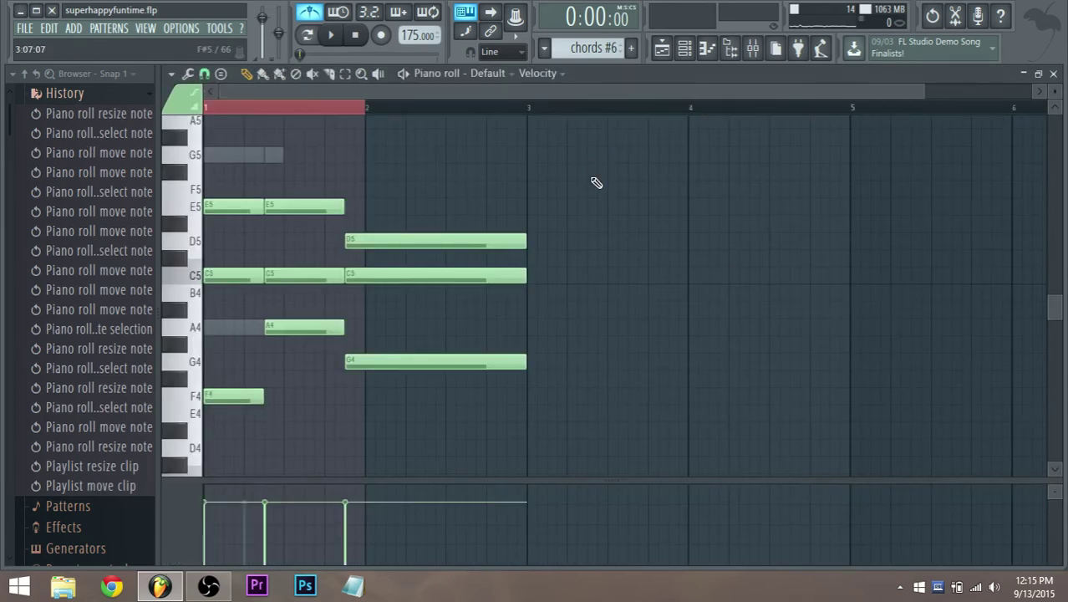
{"action": "left_click", "coordinate": [660, 49]}
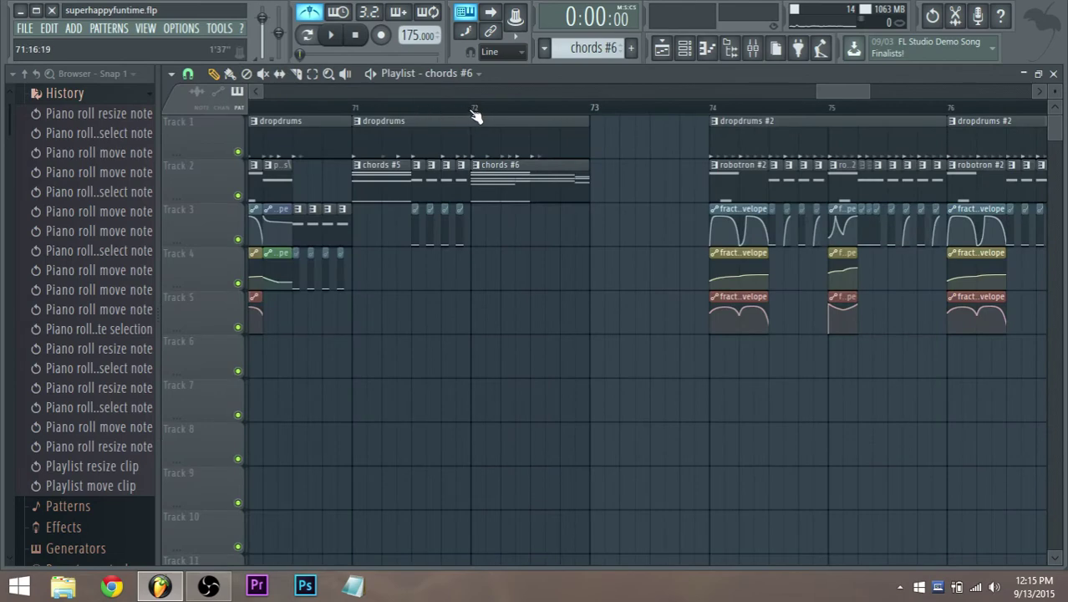
{"action": "left_click_drag", "start_coordinate": [474, 115], "coordinate": [604, 127]}
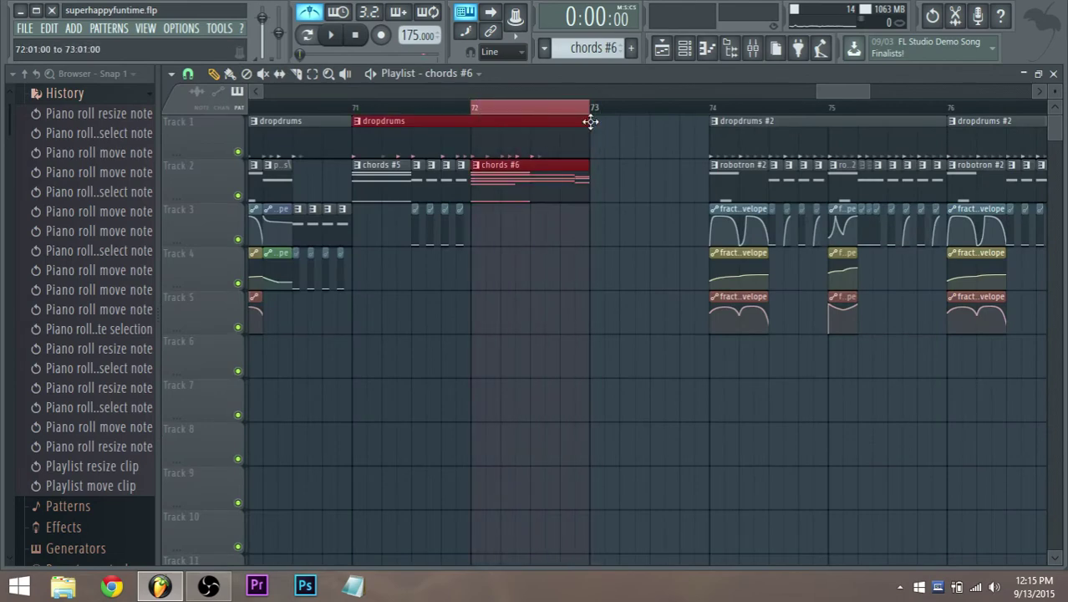
Step: Reopen the Default channel's notes in chords #6 and shorten the last chord so it ends at bar 2
{"action": "left_click", "coordinate": [684, 48]}
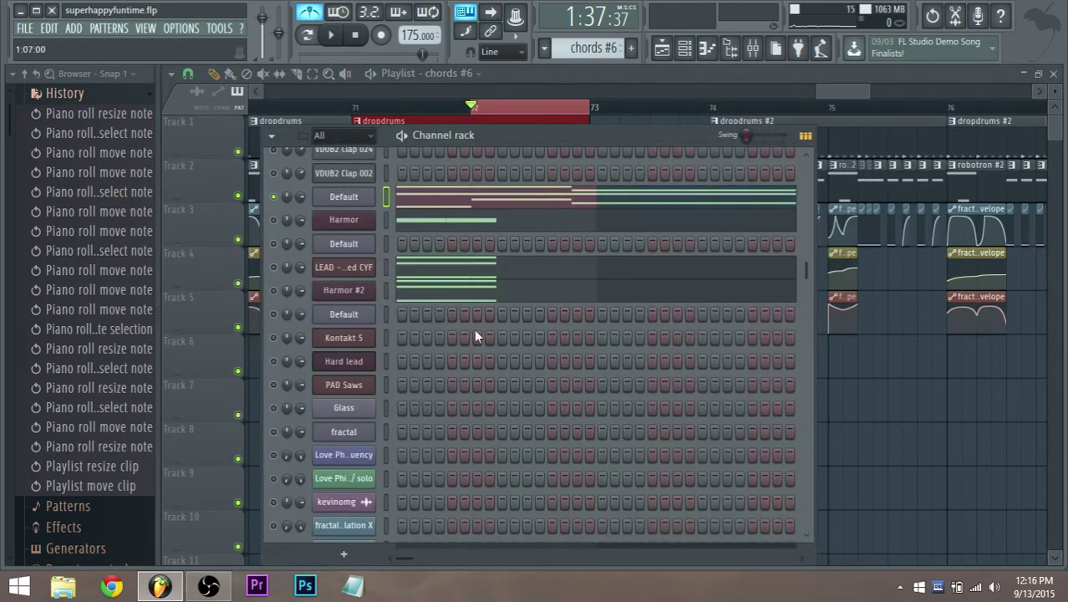
{"action": "left_click", "coordinate": [512, 201]}
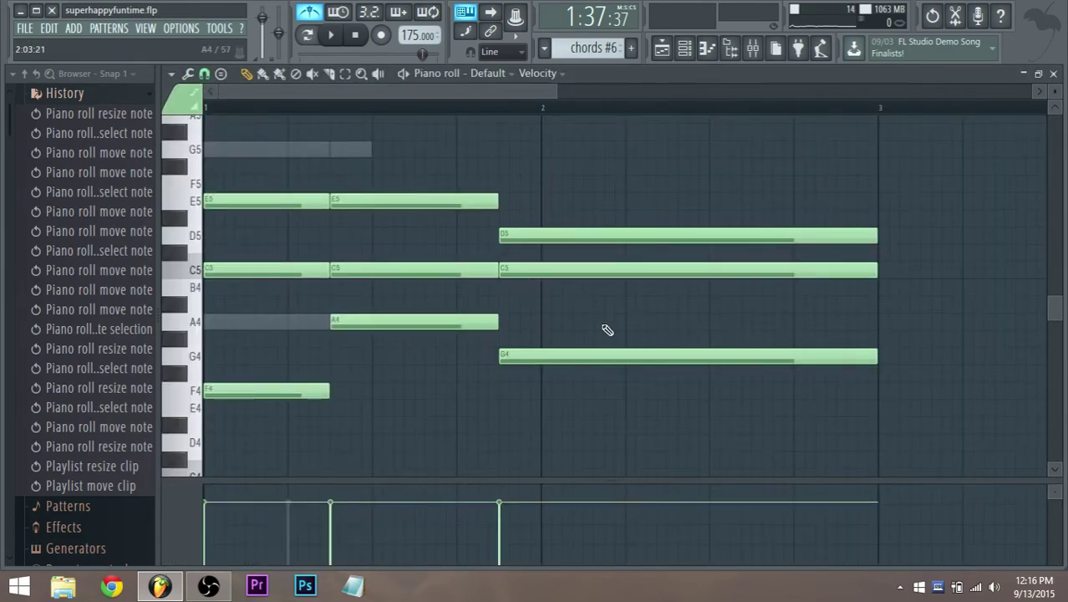
{"action": "left_click_drag", "start_coordinate": [857, 414], "coordinate": [605, 234]}
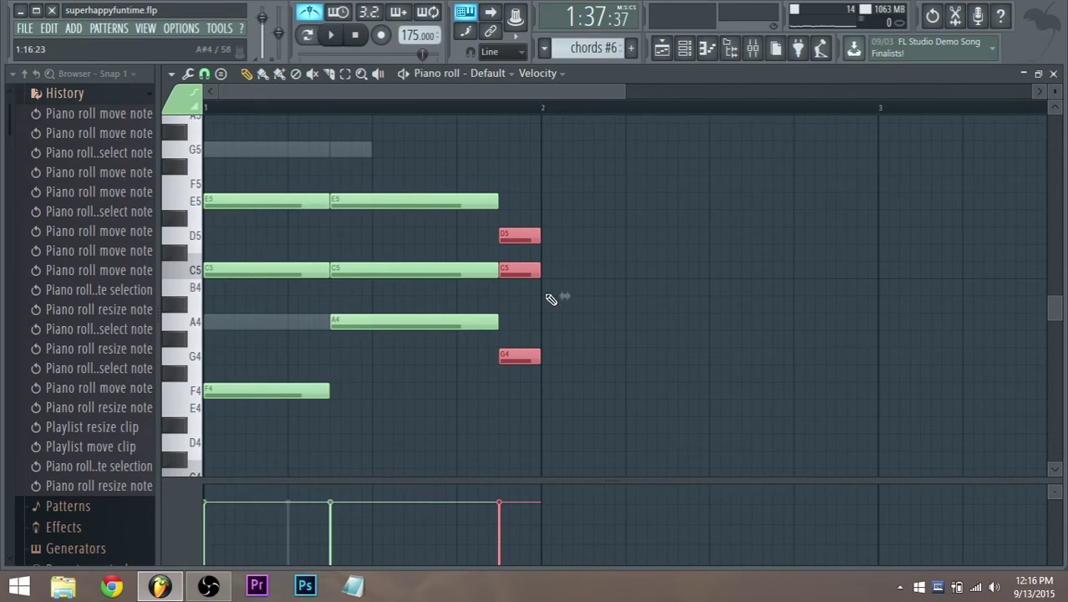
Step: Shorten the second chord to six steps and move the last chord to 1:13:00
{"action": "left_click_drag", "start_coordinate": [482, 364], "coordinate": [479, 217]}
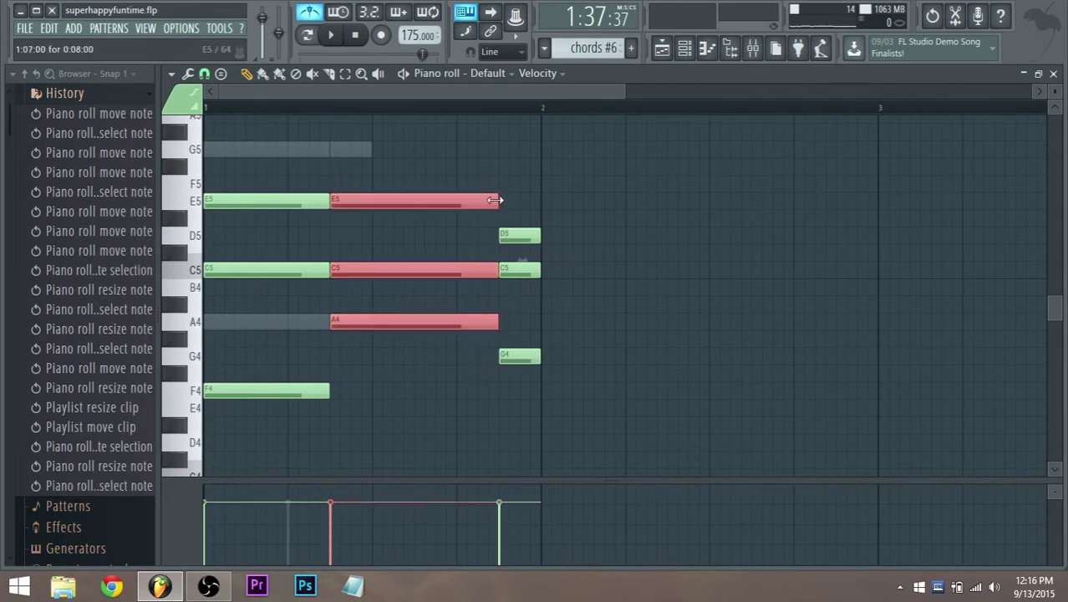
{"action": "left_click_drag", "start_coordinate": [496, 204], "coordinate": [481, 206]}
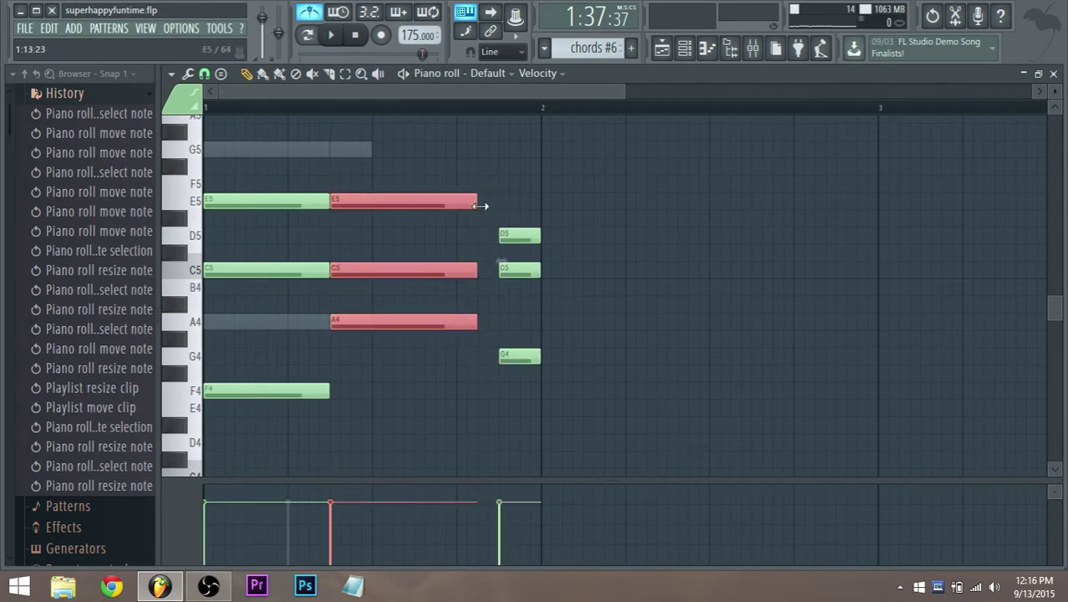
{"action": "left_click_drag", "start_coordinate": [512, 402], "coordinate": [486, 238]}
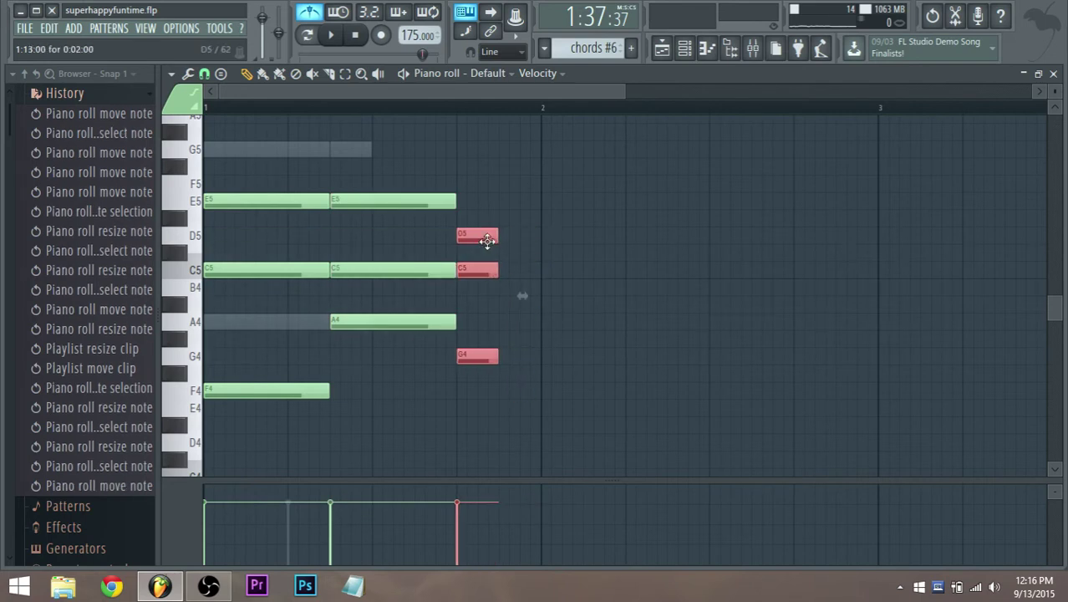
Step: Lengthen the last chord at 1:13:00 so it ends at the start of bar 2
{"action": "left_click", "coordinate": [499, 235]}
{"action": "right_click", "coordinate": [509, 237]}
{"action": "left_click_drag", "start_coordinate": [499, 396], "coordinate": [496, 237]}
{"action": "left_click_drag", "start_coordinate": [495, 238], "coordinate": [494, 239]}
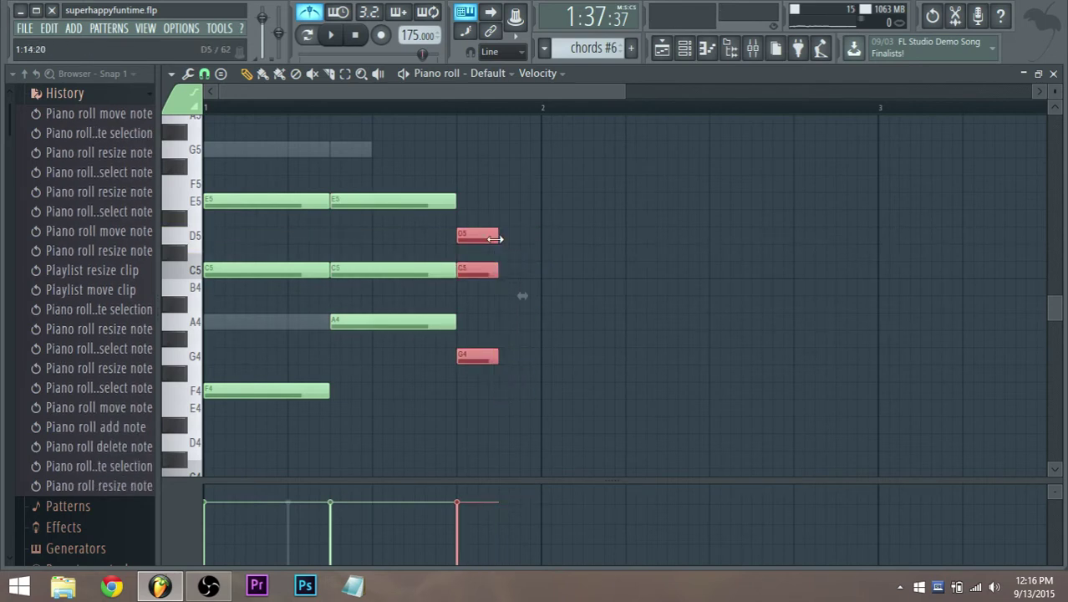
Step: Reopen chords #6 from the playlist, show the channel rack and play back the revised chords from bar 72
{"action": "left_click", "coordinate": [668, 48]}
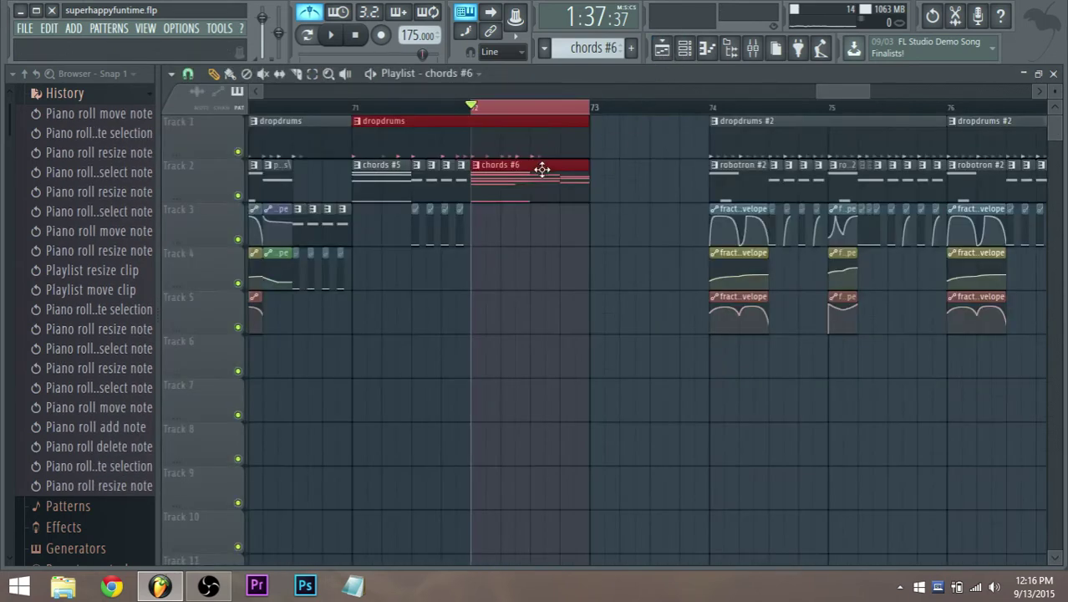
{"action": "double_click", "coordinate": [543, 169]}
{"action": "left_click", "coordinate": [686, 48]}
{"action": "key", "text": "space"}
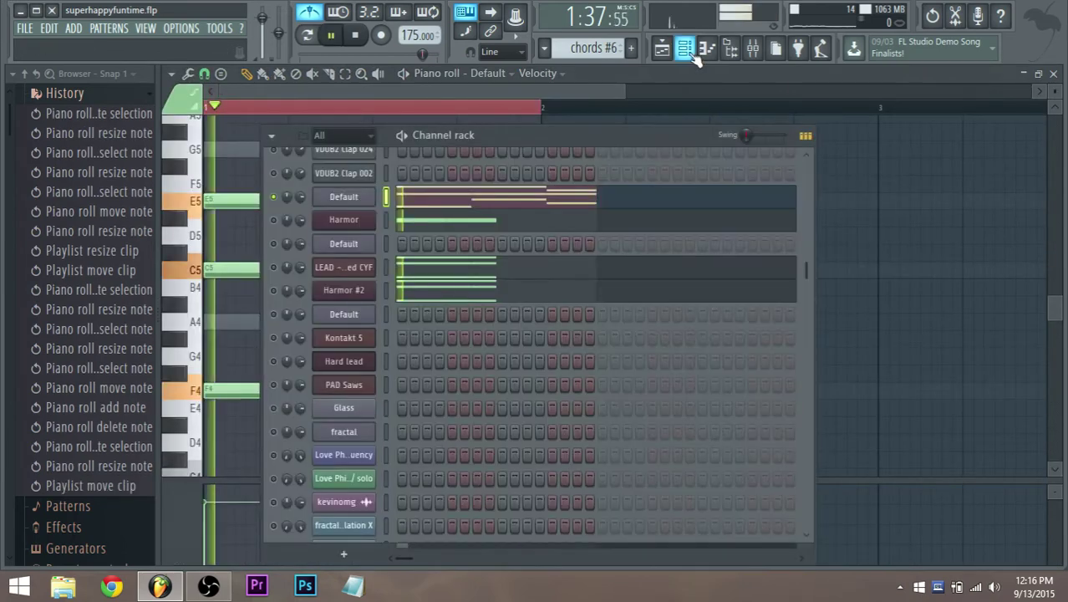
{"action": "key", "text": "space"}
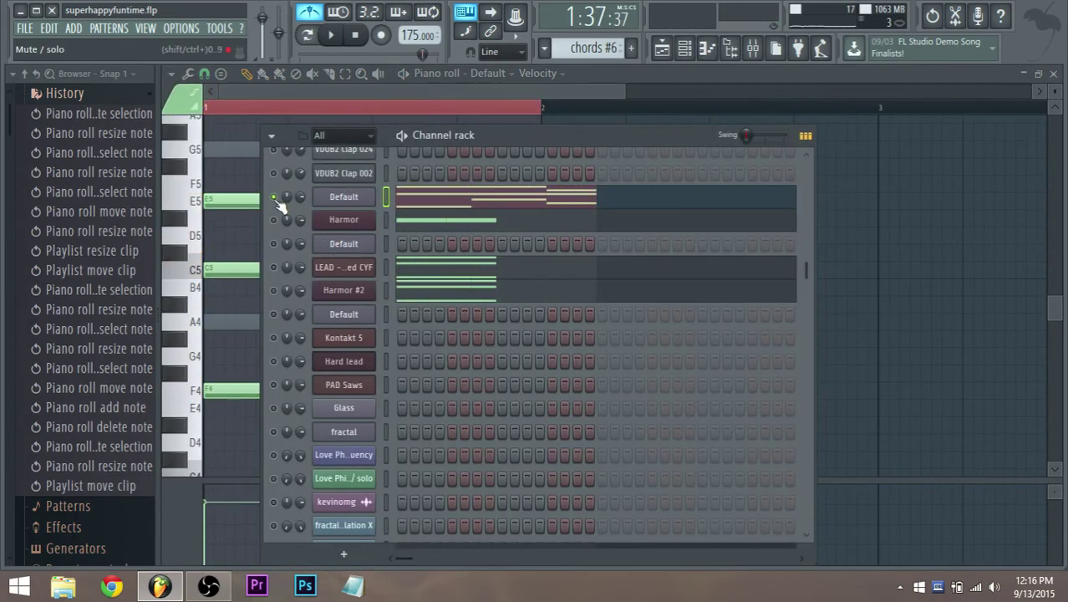
Step: Unsolo the Default channel and copy its notes into the LEAD - Charged CYF and Harmor #2 channels
{"action": "right_click", "coordinate": [275, 198]}
{"action": "left_click", "coordinate": [283, 205]}
{"action": "right_click", "coordinate": [383, 204]}
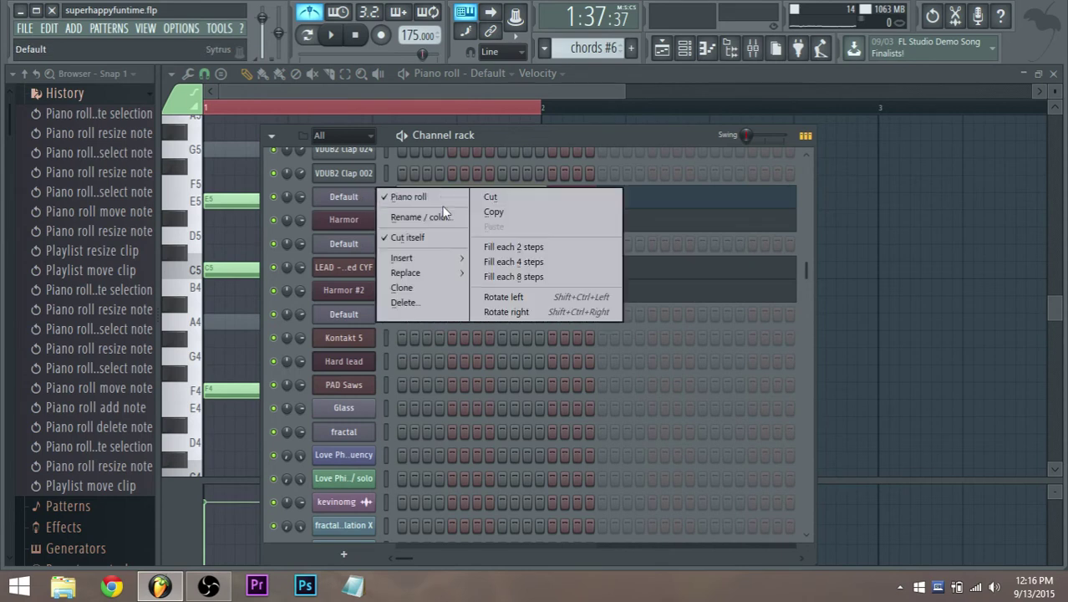
{"action": "left_click", "coordinate": [497, 212]}
{"action": "right_click", "coordinate": [353, 268]}
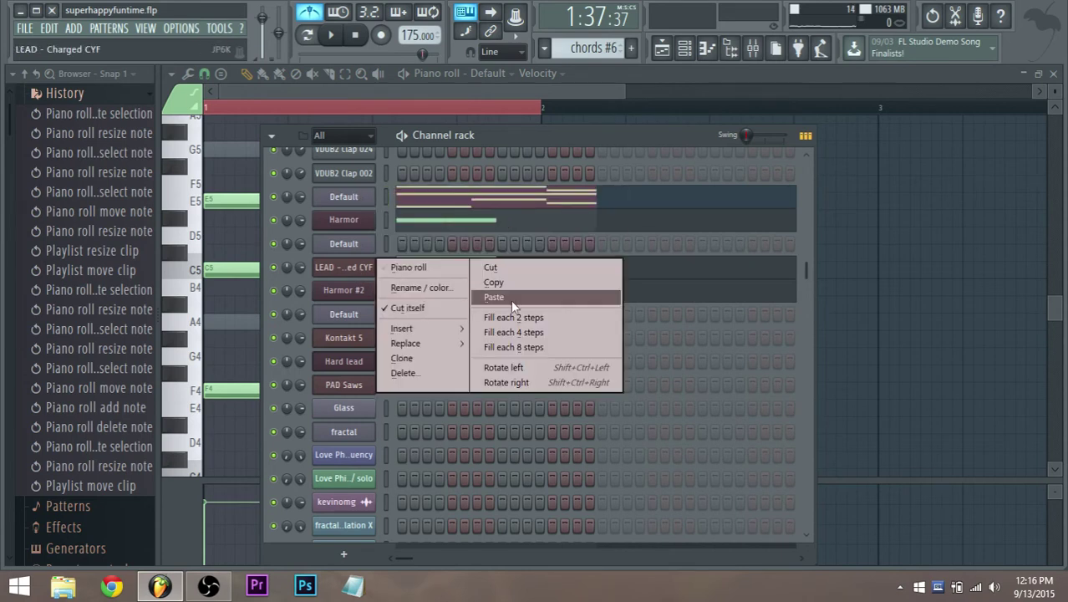
{"action": "left_click", "coordinate": [510, 299]}
{"action": "right_click", "coordinate": [364, 294]}
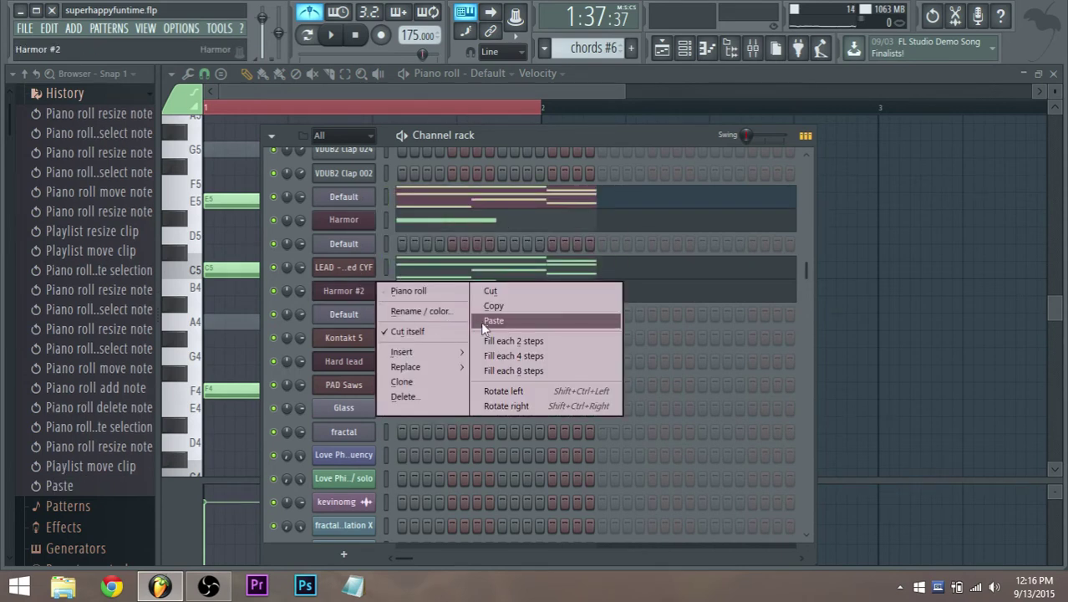
{"action": "left_click", "coordinate": [476, 323]}
Step: Open the Harmor channel's notes in chords #6 and move the first bass note down to F2
{"action": "left_click", "coordinate": [440, 227]}
{"action": "left_click", "coordinate": [210, 298]}
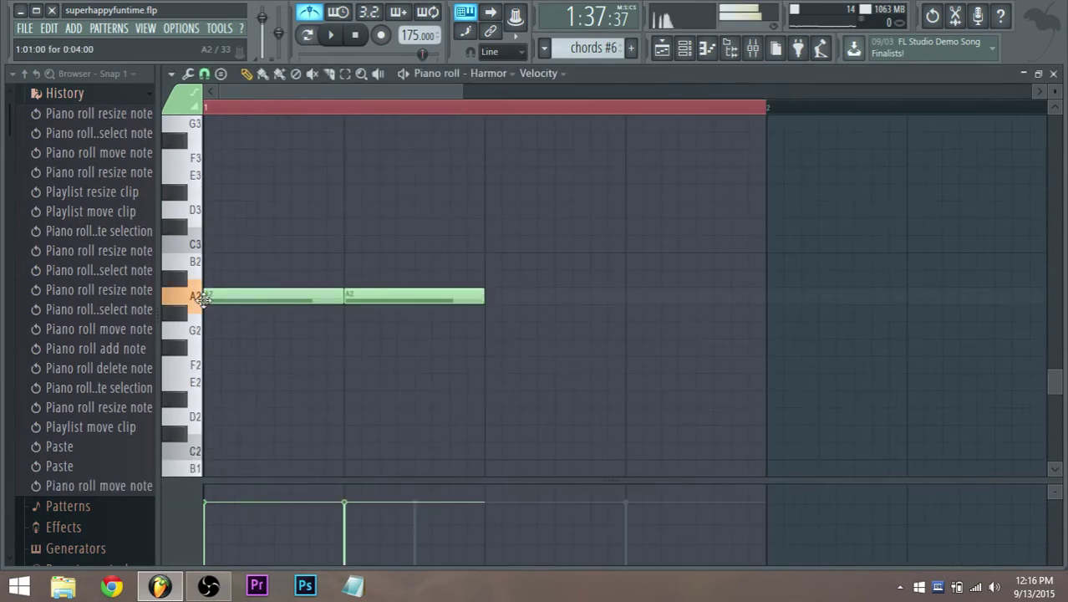
{"action": "scroll", "coordinate": [272, 302], "scroll_direction": "down", "scroll_amount": 3}
{"action": "left_click_drag", "start_coordinate": [221, 301], "coordinate": [217, 376]}
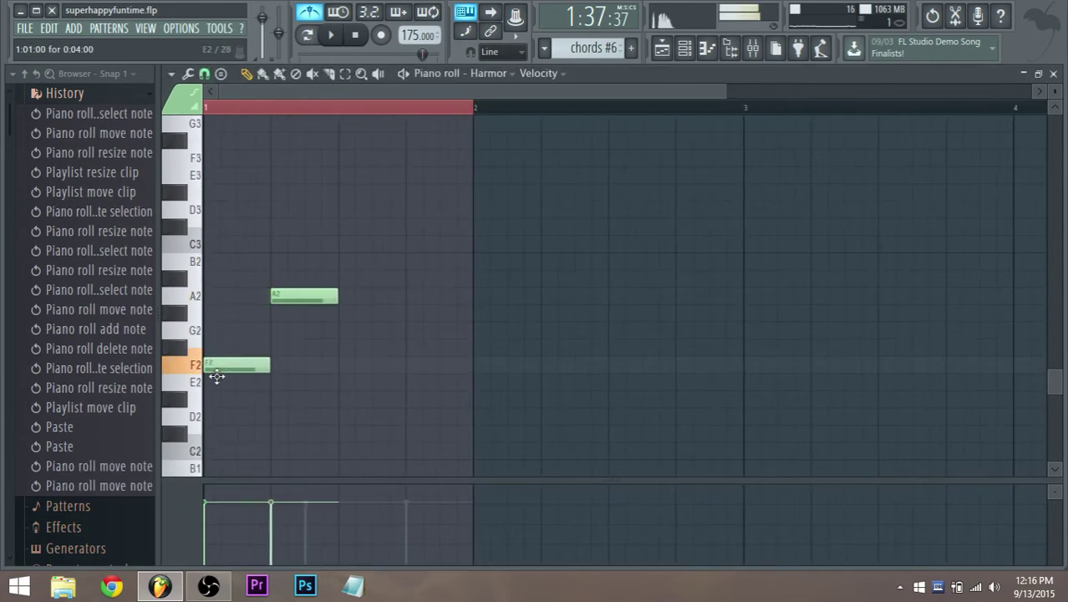
Step: Delete the second bass note and shorten the F2 note to two steps
{"action": "mouse_move", "coordinate": [298, 299]}
{"action": "left_mouse_down"}
{"action": "mouse_move", "coordinate": [302, 232]}
{"action": "mouse_move", "coordinate": [296, 284]}
{"action": "left_mouse_up"}
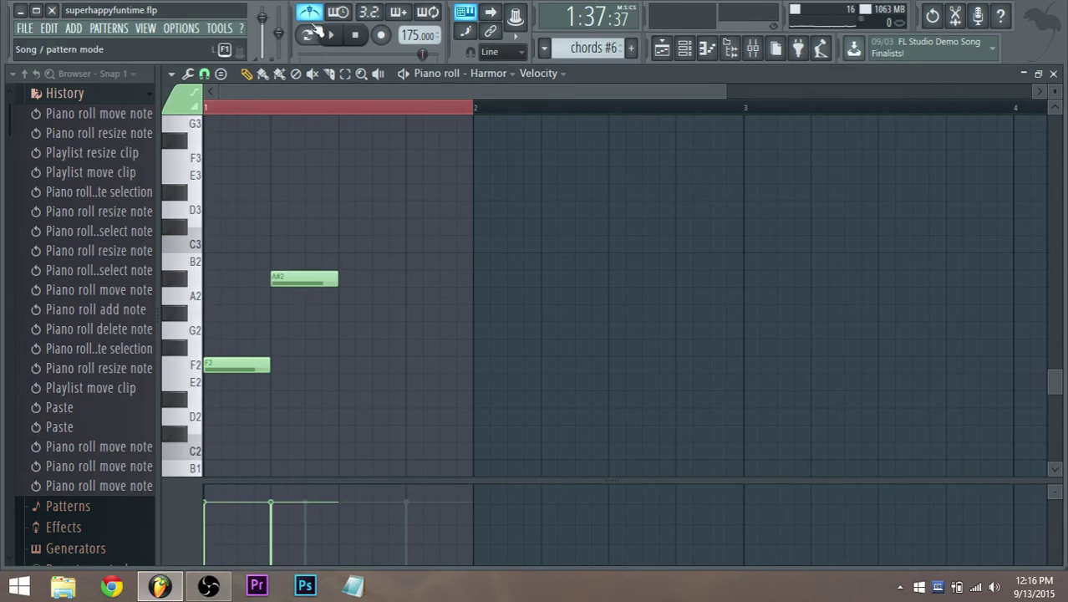
{"action": "right_click", "coordinate": [294, 279]}
{"action": "left_click_drag", "start_coordinate": [265, 365], "coordinate": [237, 365]}
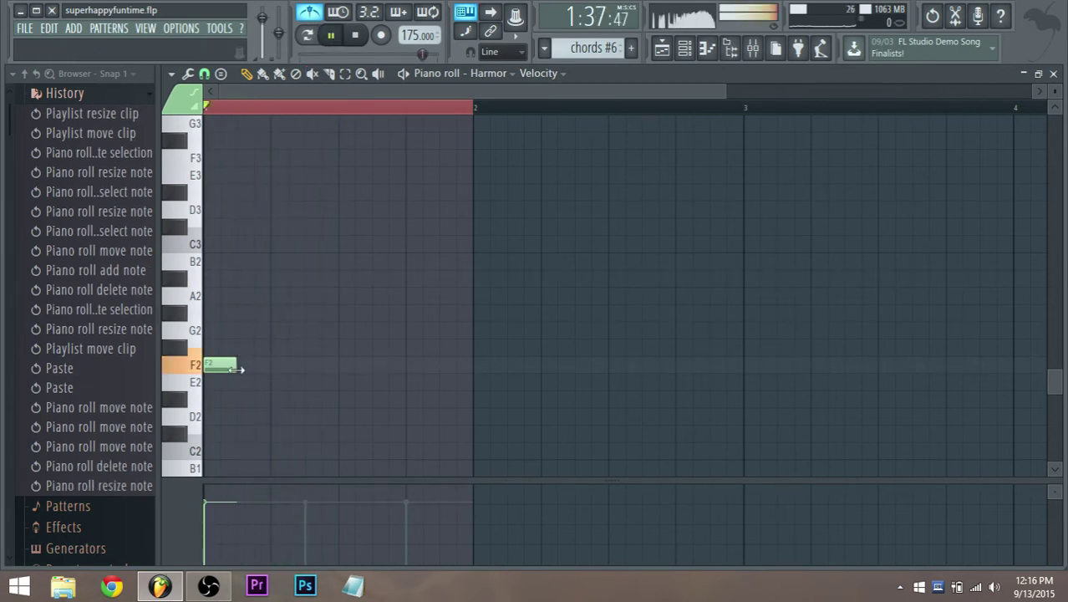
Step: Add two-step bass notes A2 at 1:07:00 and G2 at 1:13:00, and play back the pattern
{"action": "left_click", "coordinate": [240, 248]}
{"action": "left_click_drag", "start_coordinate": [242, 261], "coordinate": [324, 301]}
{"action": "key", "text": "space"}
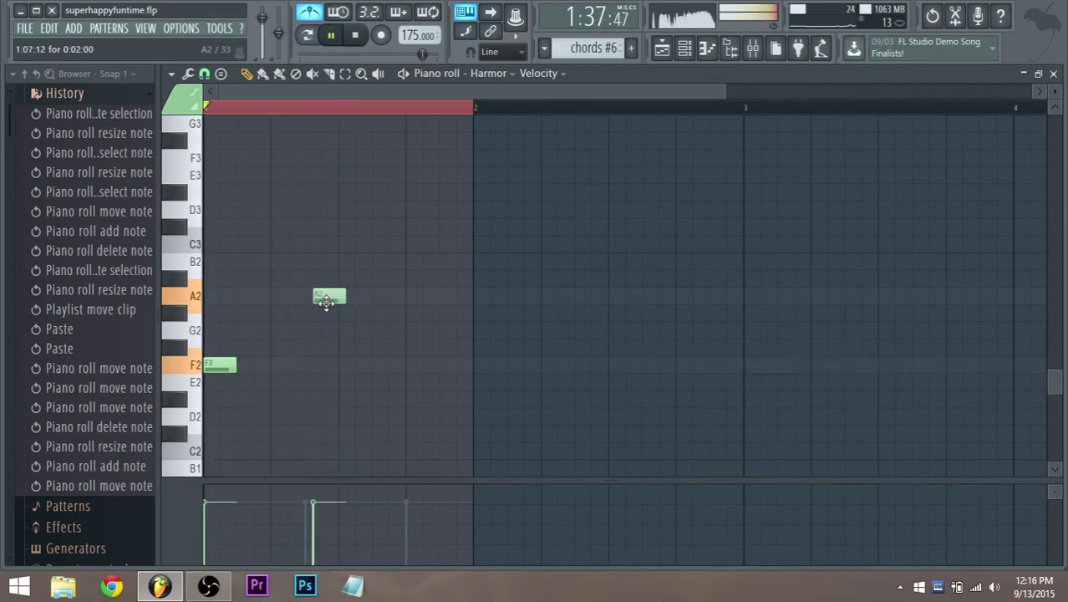
{"action": "key", "text": "space"}
{"action": "left_click", "coordinate": [405, 353]}
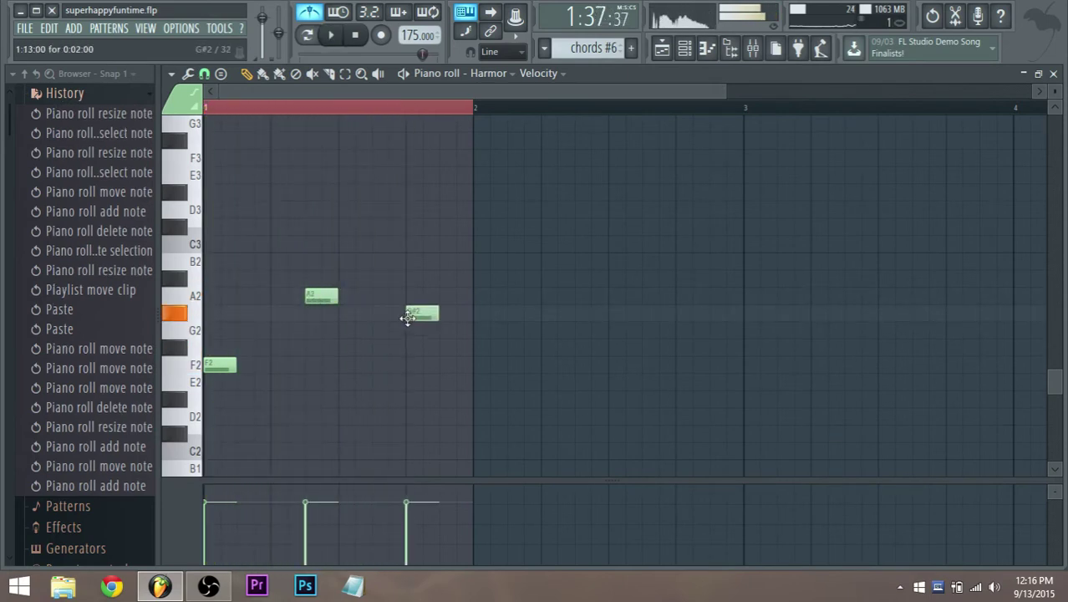
{"action": "key", "text": "space"}
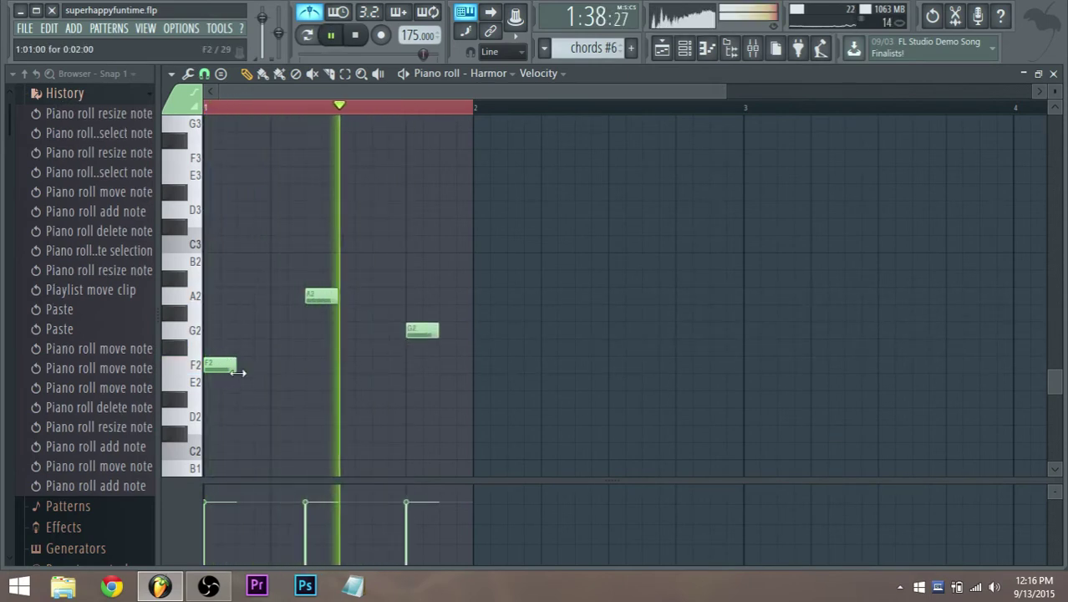
Step: Lengthen the F2, A2 and G2 bass notes so each reaches the next one and the last ends at bar 2
{"action": "left_click_drag", "start_coordinate": [239, 366], "coordinate": [306, 376]}
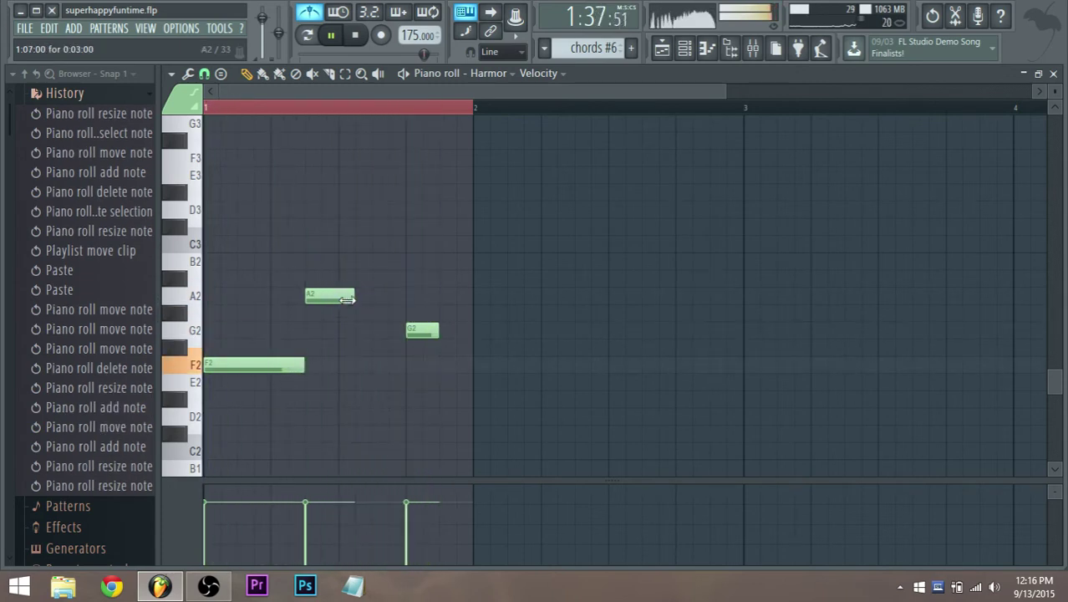
{"action": "left_click_drag", "start_coordinate": [338, 298], "coordinate": [405, 298]}
{"action": "left_click_drag", "start_coordinate": [437, 334], "coordinate": [471, 334]}
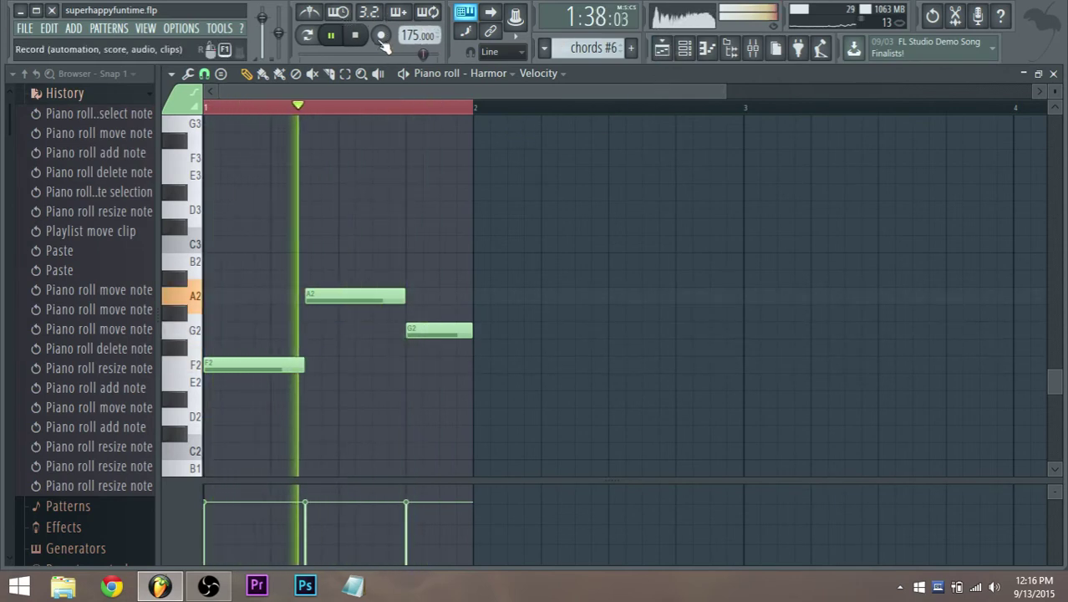
{"action": "key", "text": "space"}
Step: Return to the playlist, clear the selection over bar 72 and play the drop from just before bar 69 into chords #6
{"action": "left_click", "coordinate": [662, 47]}
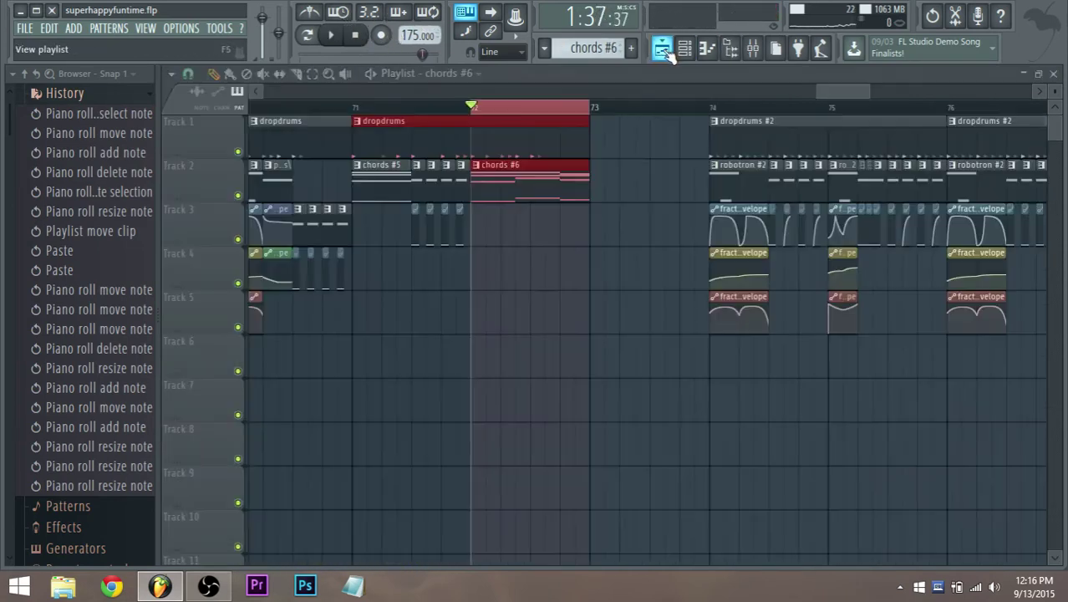
{"action": "scroll", "coordinate": [468, 219], "scroll_direction": "down", "scroll_amount": 1}
{"action": "left_click", "coordinate": [515, 215]}
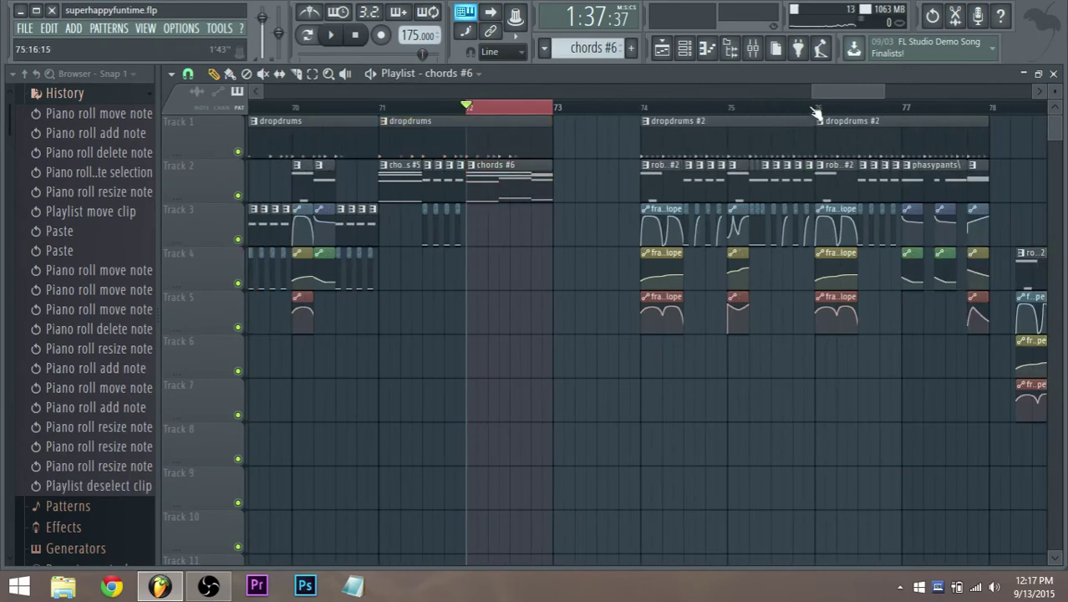
{"action": "left_click_drag", "start_coordinate": [825, 93], "coordinate": [816, 94]}
{"action": "key", "text": "ctrl+d"}
{"action": "scroll", "coordinate": [472, 128], "scroll_direction": "down", "scroll_amount": 3}
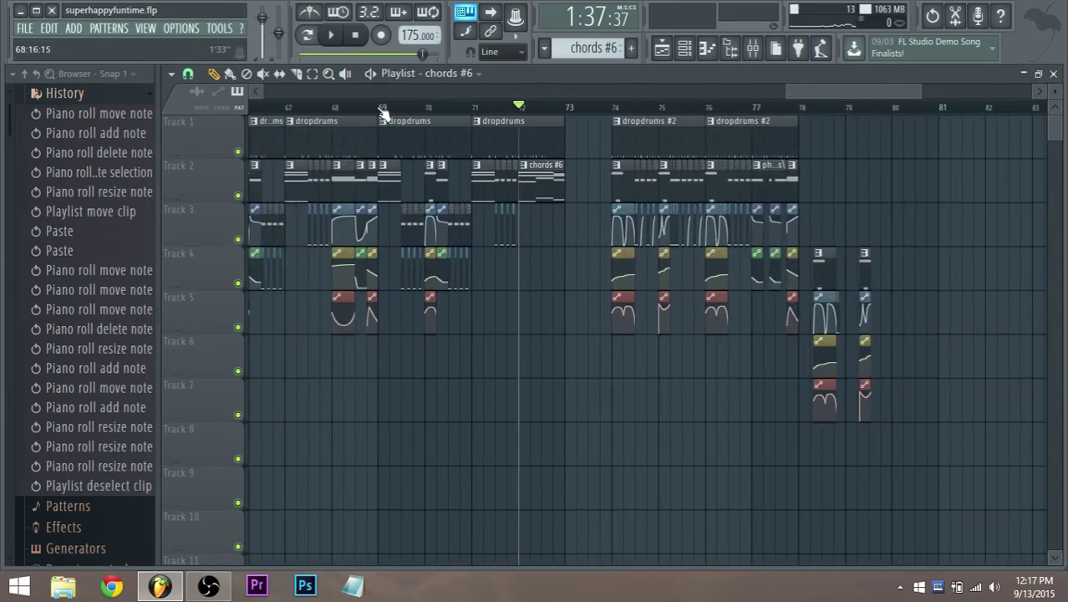
{"action": "scroll", "coordinate": [381, 115], "scroll_direction": "down", "scroll_amount": 3}
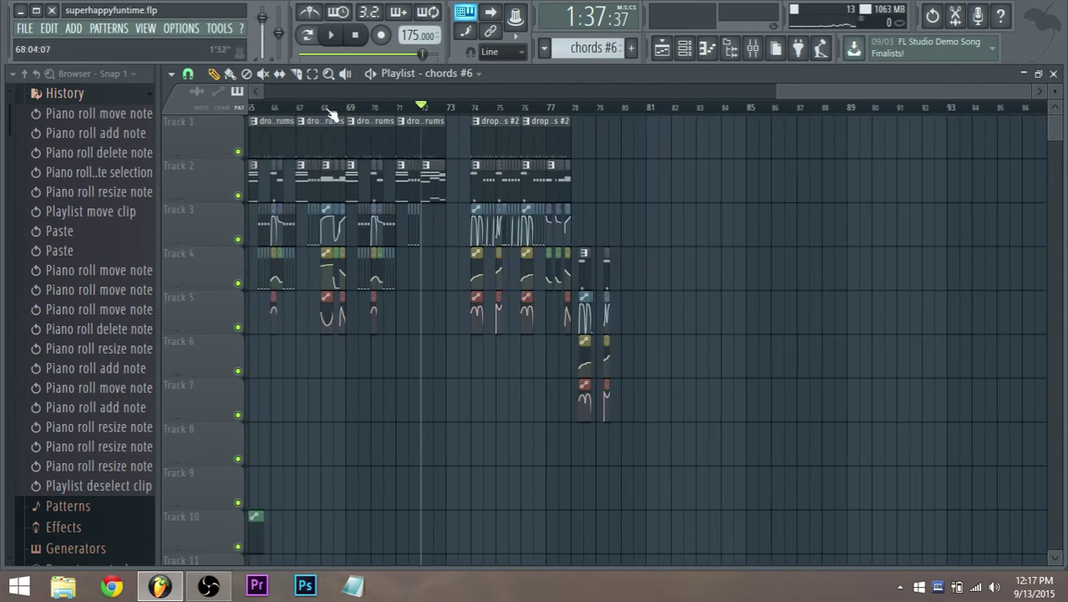
{"action": "key", "text": "space"}
{"action": "scroll", "coordinate": [346, 276], "scroll_direction": "up", "scroll_amount": 2}
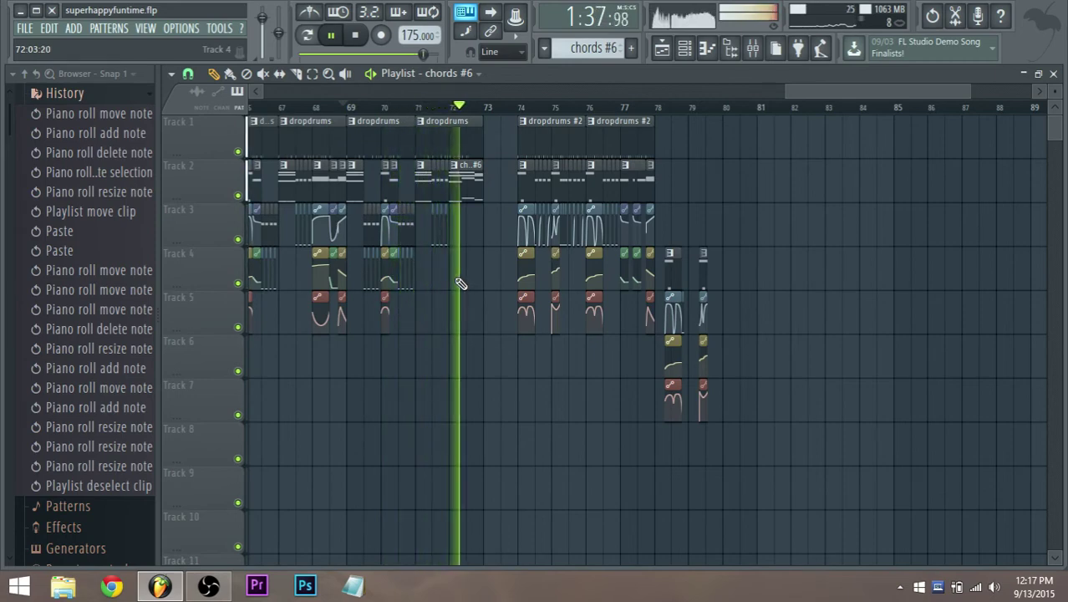
{"action": "key", "text": "space"}
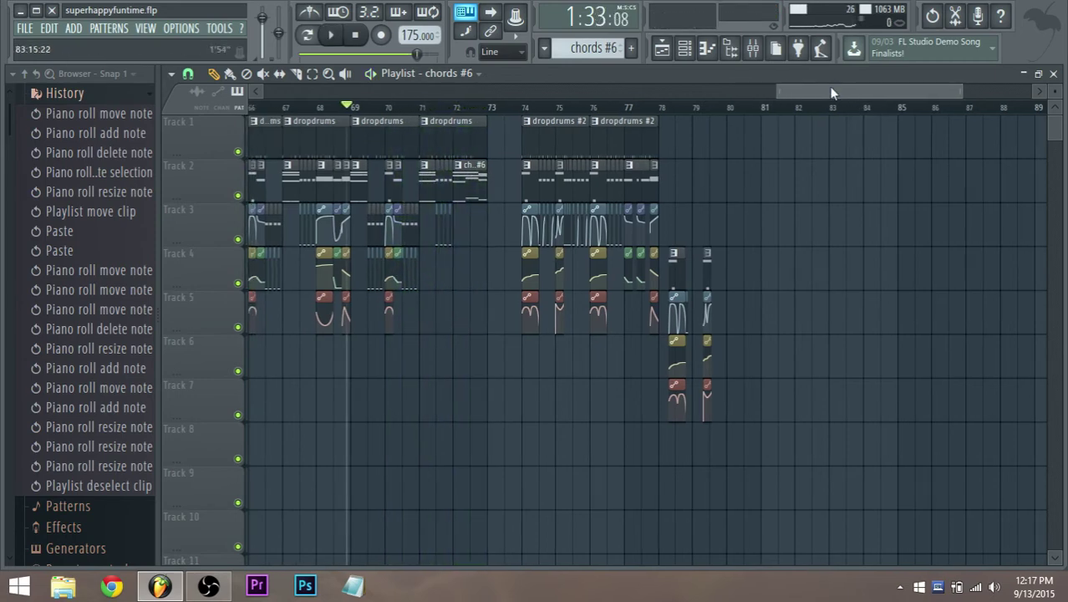
Step: In the mixer, shift the band 6 boost of Harmor #2's Fruity parametric EQ 2 up into the treble range
{"action": "scroll", "coordinate": [861, 113], "scroll_direction": "left", "scroll_amount": 2}
{"action": "key", "text": "F9"}
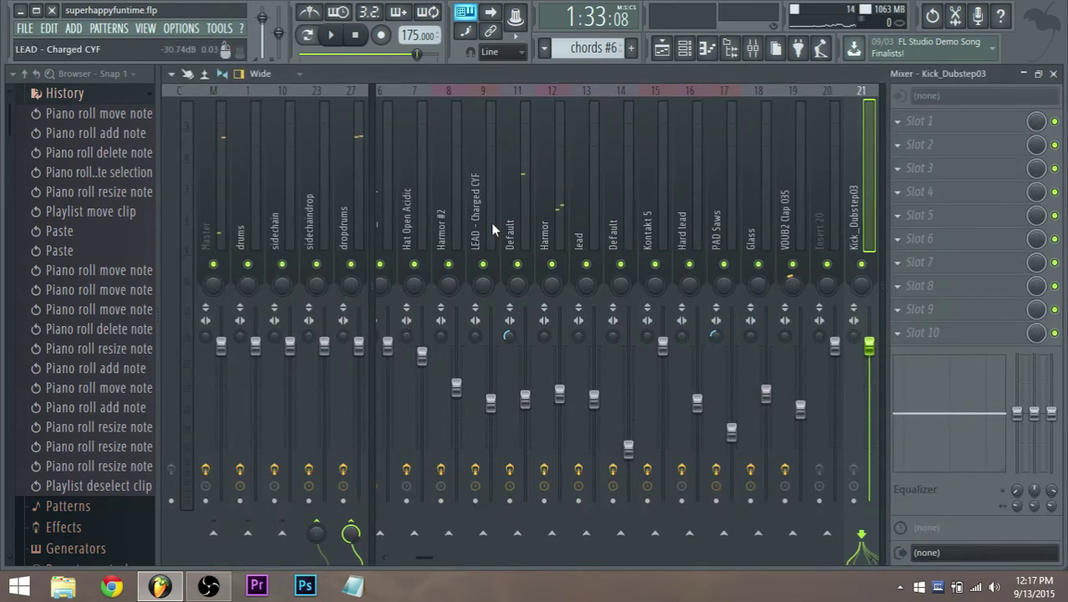
{"action": "scroll", "coordinate": [491, 224], "scroll_direction": "left", "scroll_amount": 4}
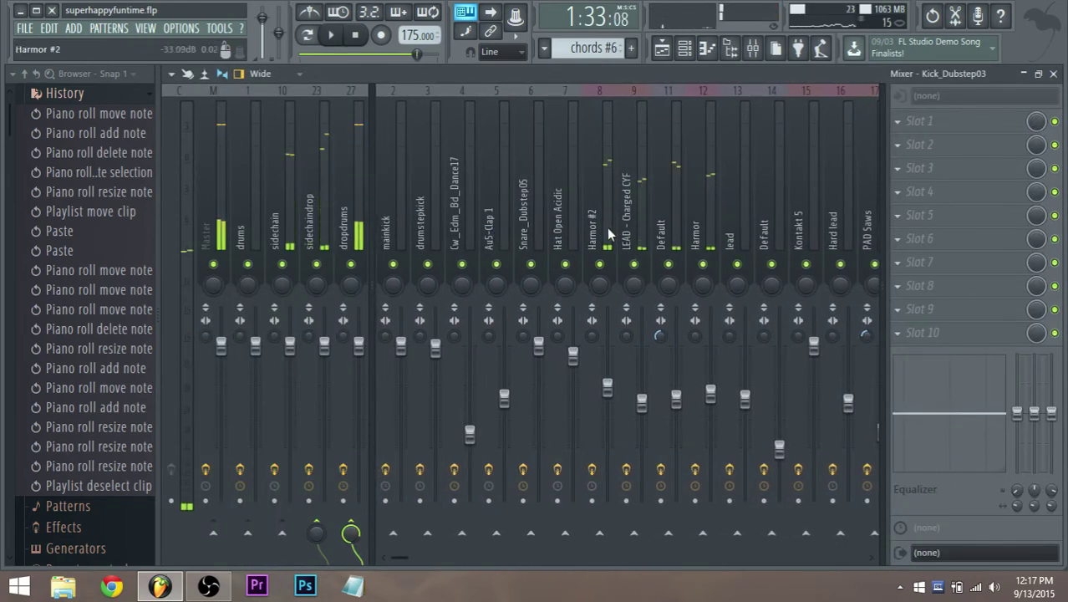
{"action": "left_click", "coordinate": [609, 235]}
{"action": "left_click", "coordinate": [954, 133]}
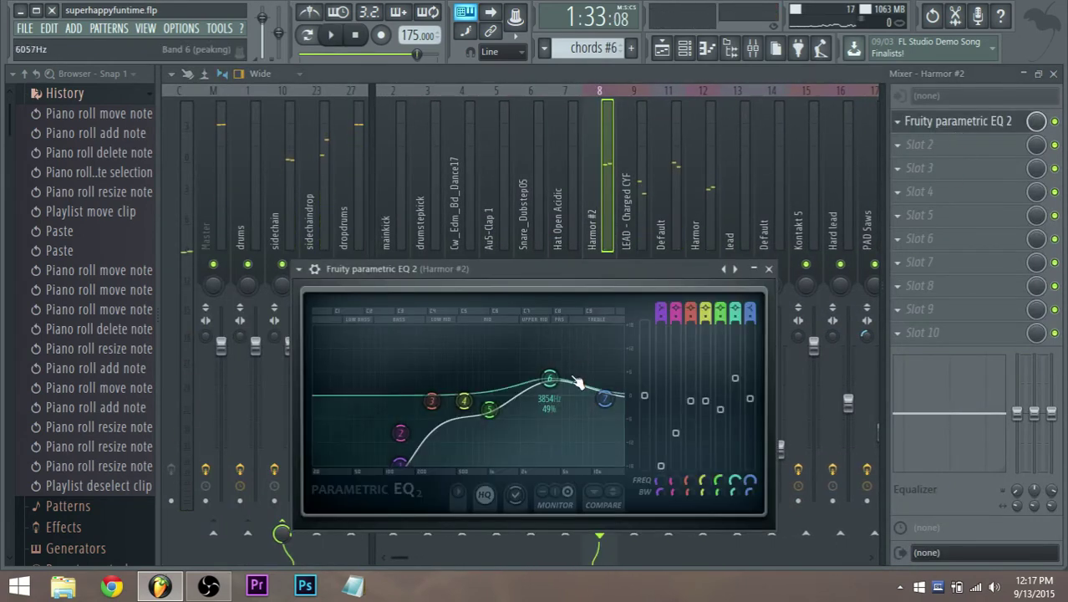
{"action": "left_click_drag", "start_coordinate": [552, 377], "coordinate": [600, 376]}
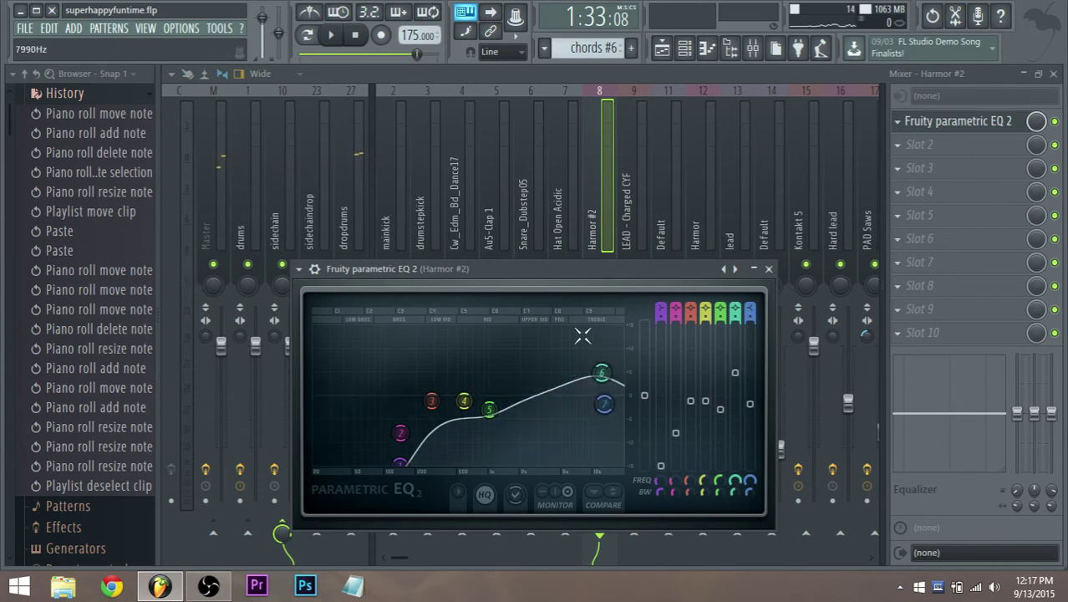
{"action": "key", "text": "Escape"}
{"action": "key", "text": "space"}
{"action": "key", "text": "space"}
Step: Set band 6 of the LEAD - Charged CYF track's parametric EQ to about 4.2 dB at 9060 Hz
{"action": "left_click", "coordinate": [641, 228]}
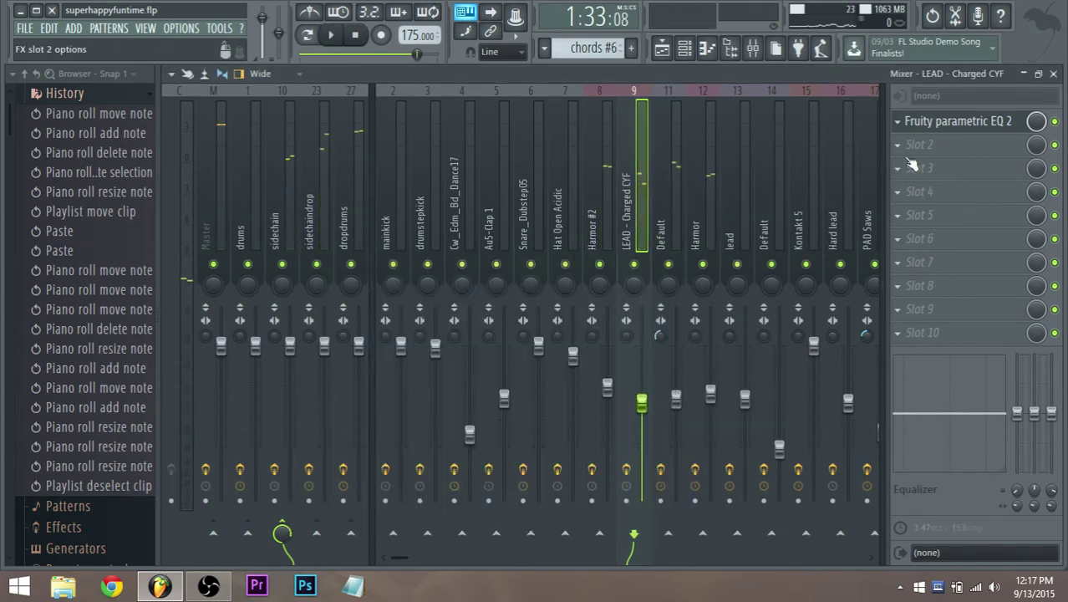
{"action": "left_click", "coordinate": [924, 130]}
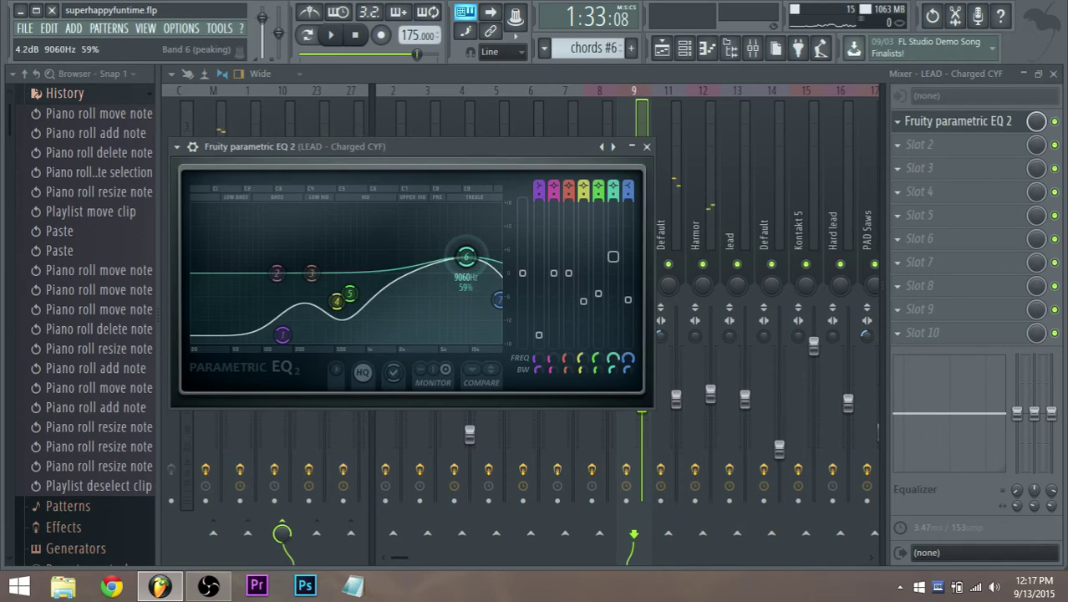
{"action": "key", "text": "Escape"}
Step: Solo the Default track on mixer insert 11 during playback and return its stereo separation to centre
{"action": "left_click", "coordinate": [671, 234]}
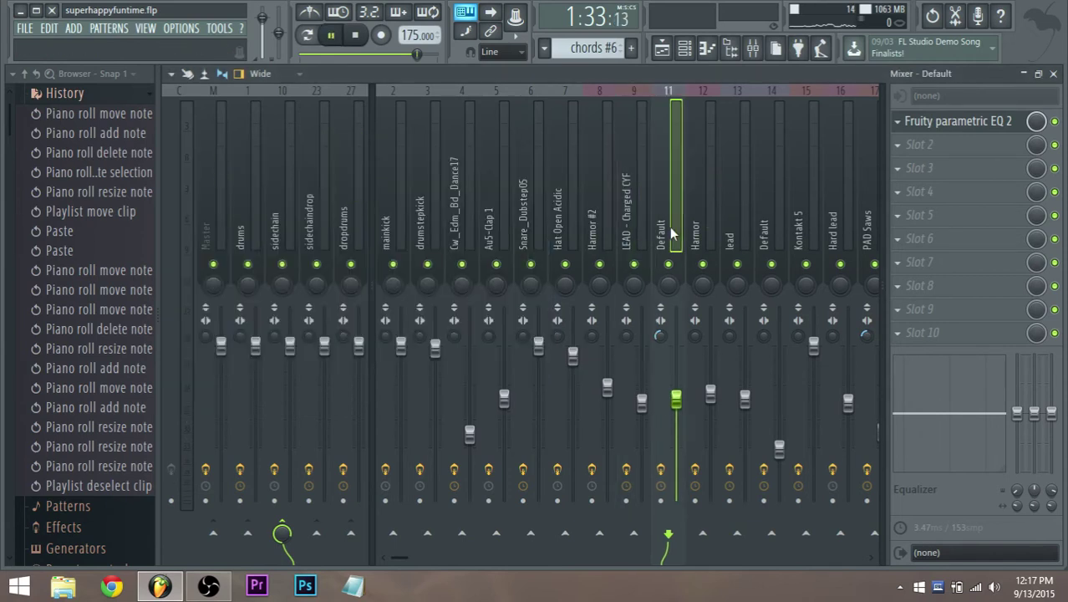
{"action": "right_click", "coordinate": [668, 264]}
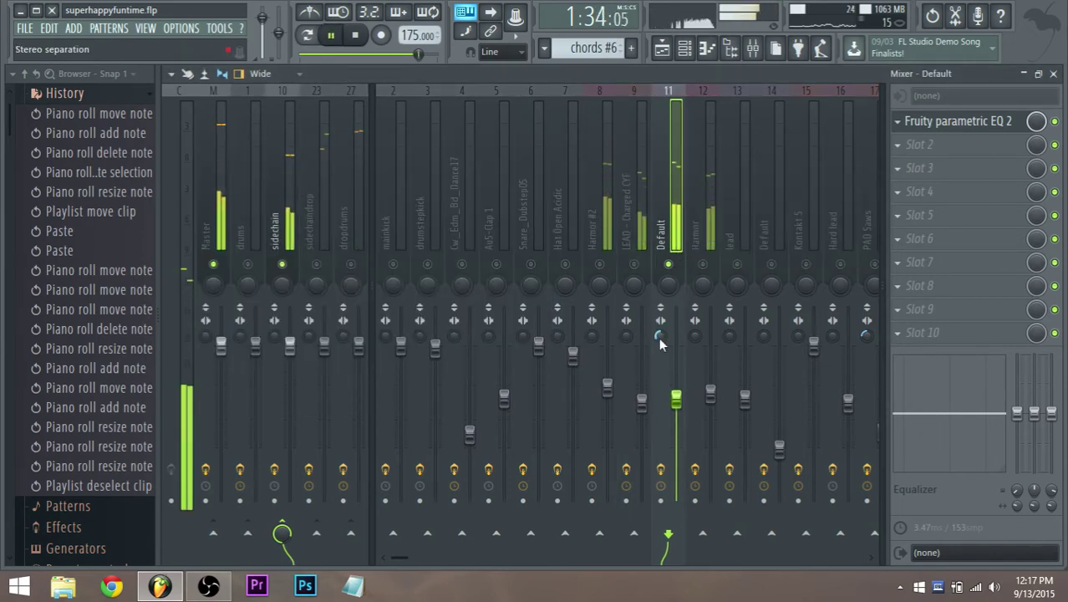
{"action": "left_click_drag", "start_coordinate": [660, 338], "coordinate": [660, 317]}
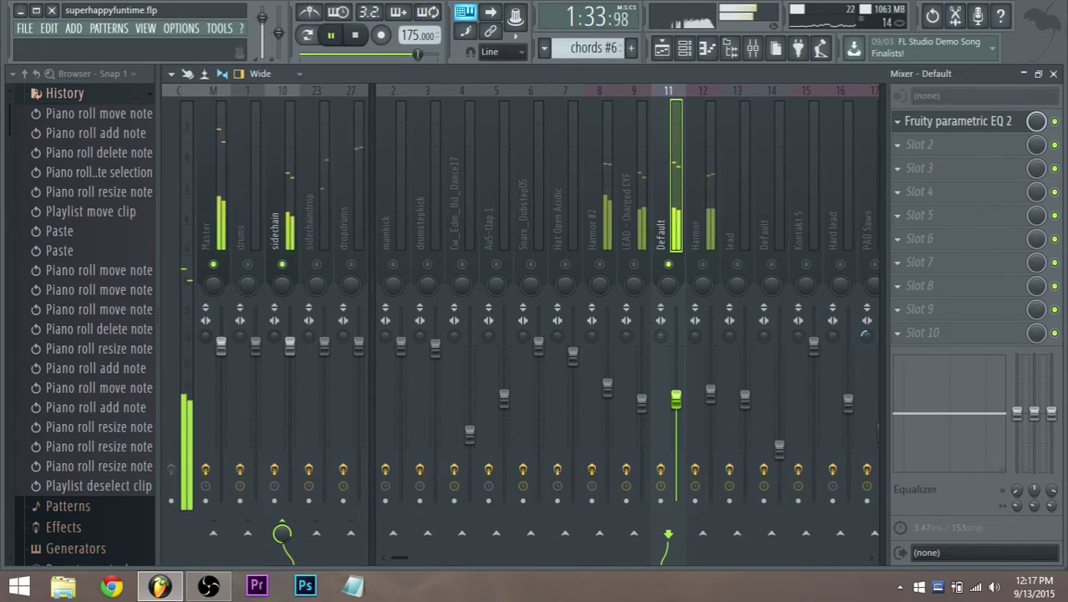
Step: In the Default track's parametric EQ, raise the band 6 treble boost and ease the band 5 cut while moving it lower in frequency
{"action": "left_click", "coordinate": [935, 124]}
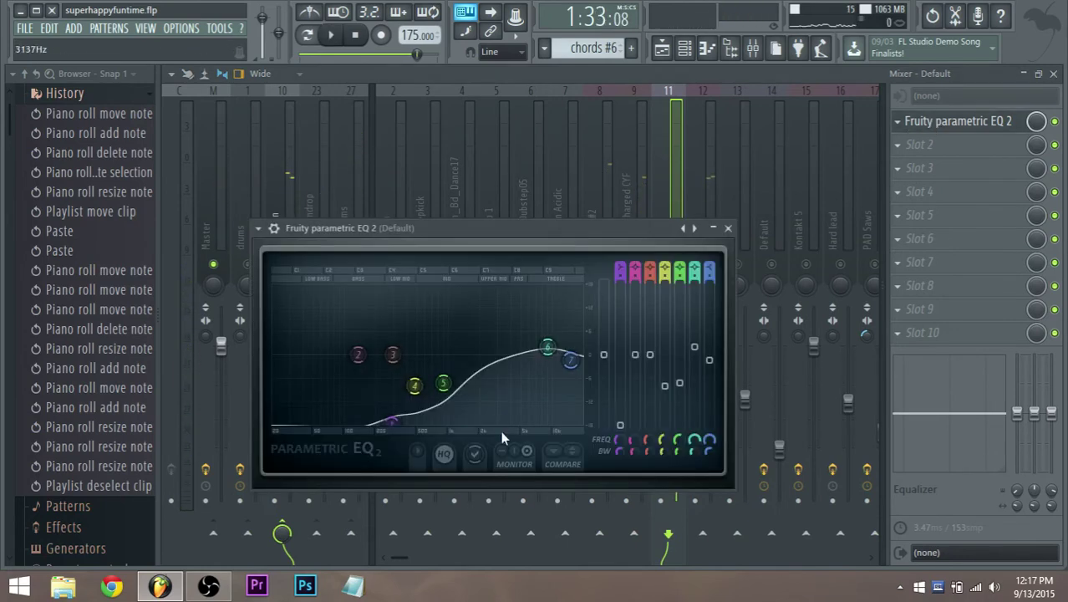
{"action": "left_click_drag", "start_coordinate": [552, 339], "coordinate": [552, 333]}
{"action": "left_click_drag", "start_coordinate": [444, 383], "coordinate": [430, 367]}
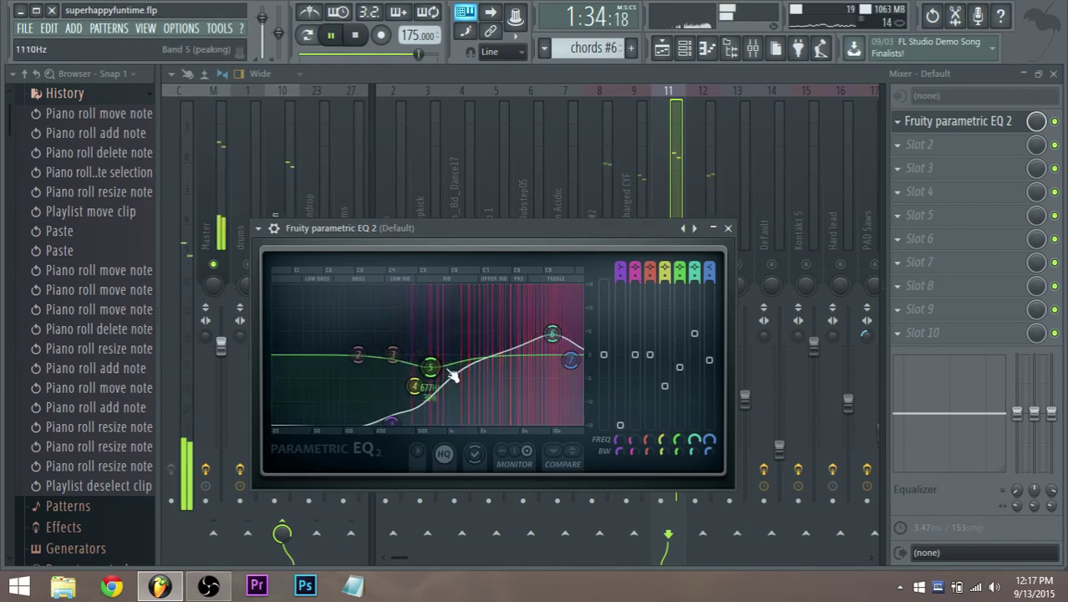
{"action": "left_click_drag", "start_coordinate": [552, 333], "coordinate": [559, 335]}
Step: Ease the band 4 cut and tune band 6 to about 5 dB near 12.5 kHz, ending the Default track's solo
{"action": "key", "text": "space"}
{"action": "left_click_drag", "start_coordinate": [414, 385], "coordinate": [449, 379]}
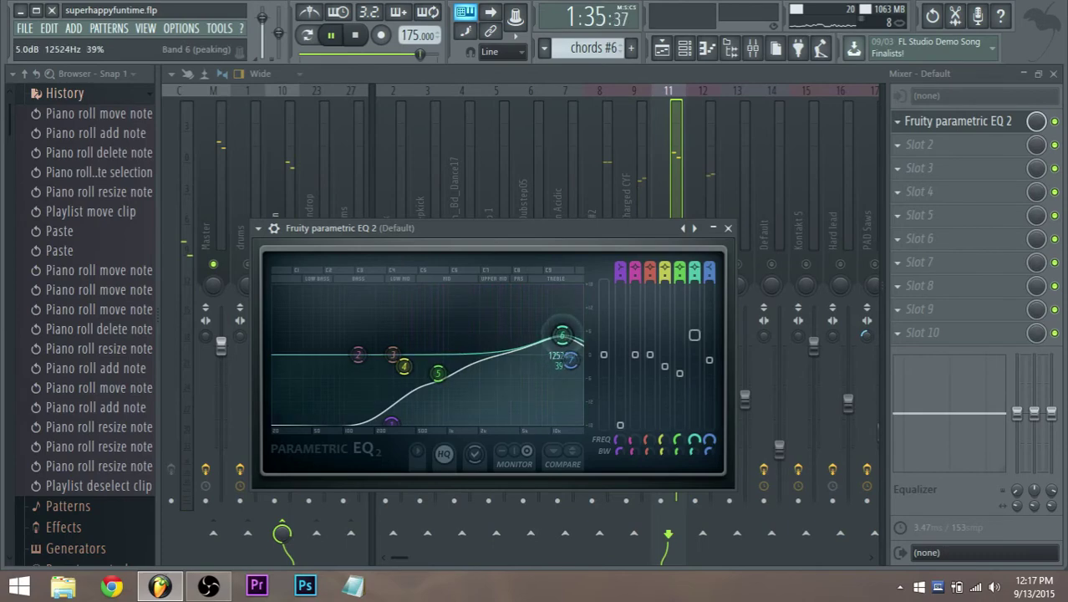
{"action": "left_click_drag", "start_coordinate": [562, 335], "coordinate": [560, 332]}
{"action": "left_click", "coordinate": [728, 228]}
{"action": "key", "text": "space"}
{"action": "right_click", "coordinate": [670, 265]}
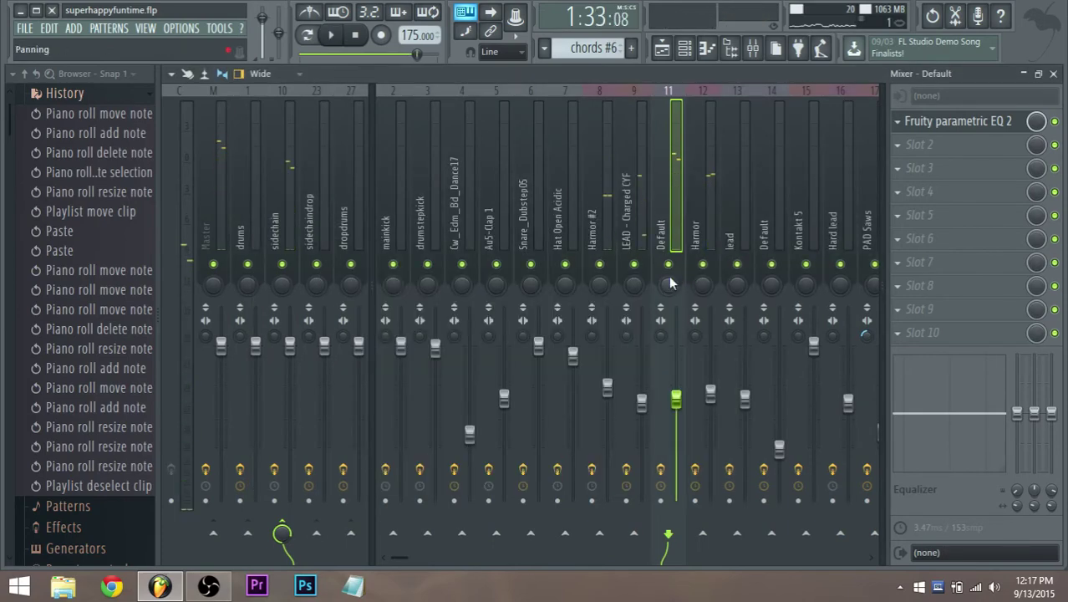
Step: Play the playlist from just before bar 69 to check the rebalanced leads in the drop
{"action": "left_click", "coordinate": [662, 49]}
{"action": "key", "text": "space"}
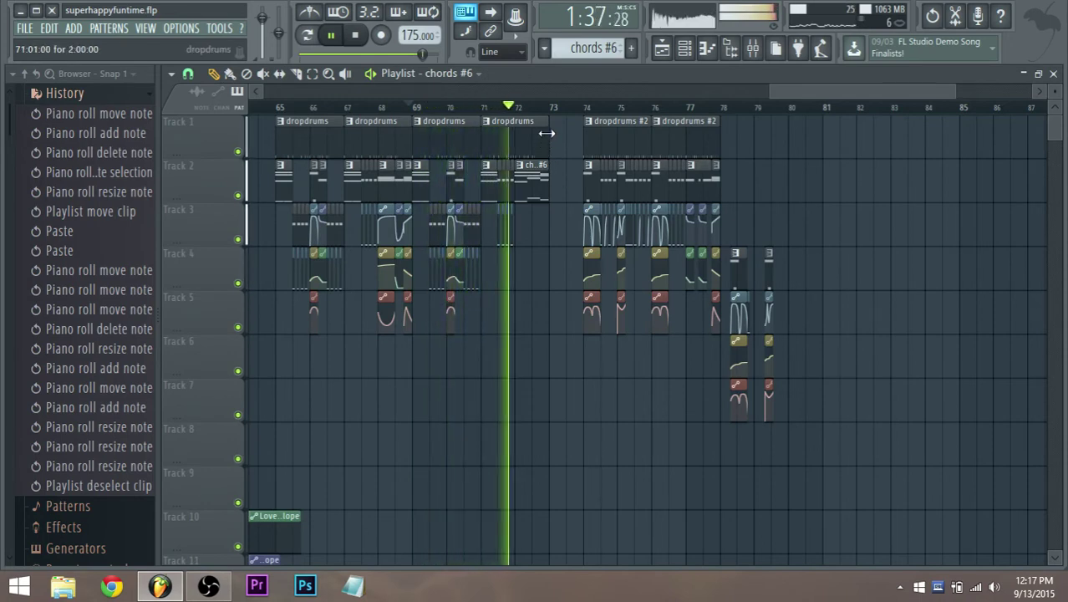
{"action": "key", "text": "space"}
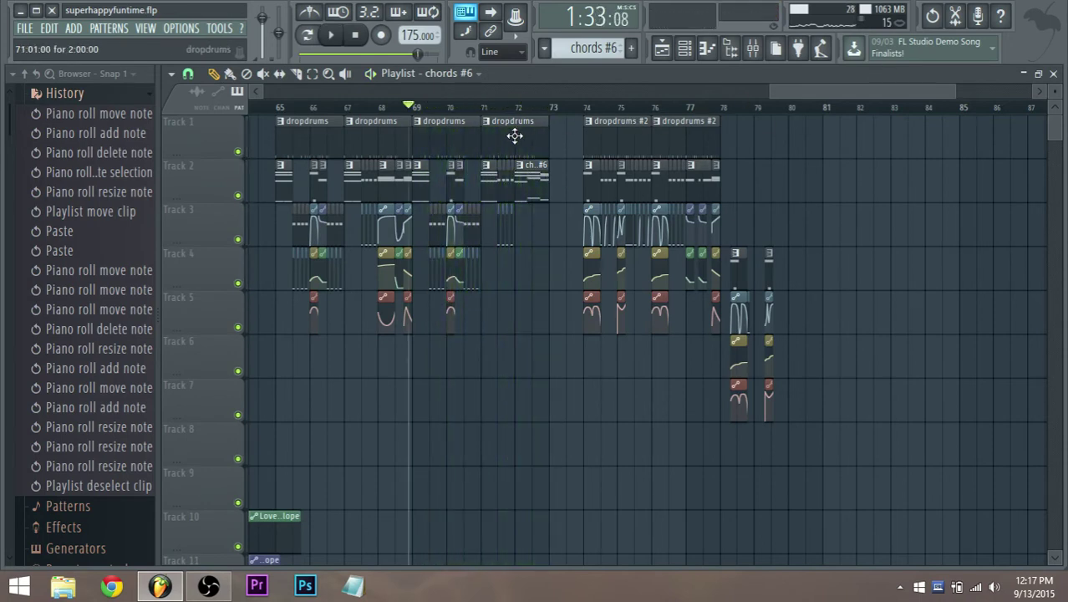
Step: Make the dropdrums clip at bar 71 a unique pattern
{"action": "scroll", "coordinate": [476, 131], "scroll_direction": "up", "scroll_amount": 2}
{"action": "right_click", "coordinate": [473, 122]}
{"action": "left_click", "coordinate": [501, 209]}
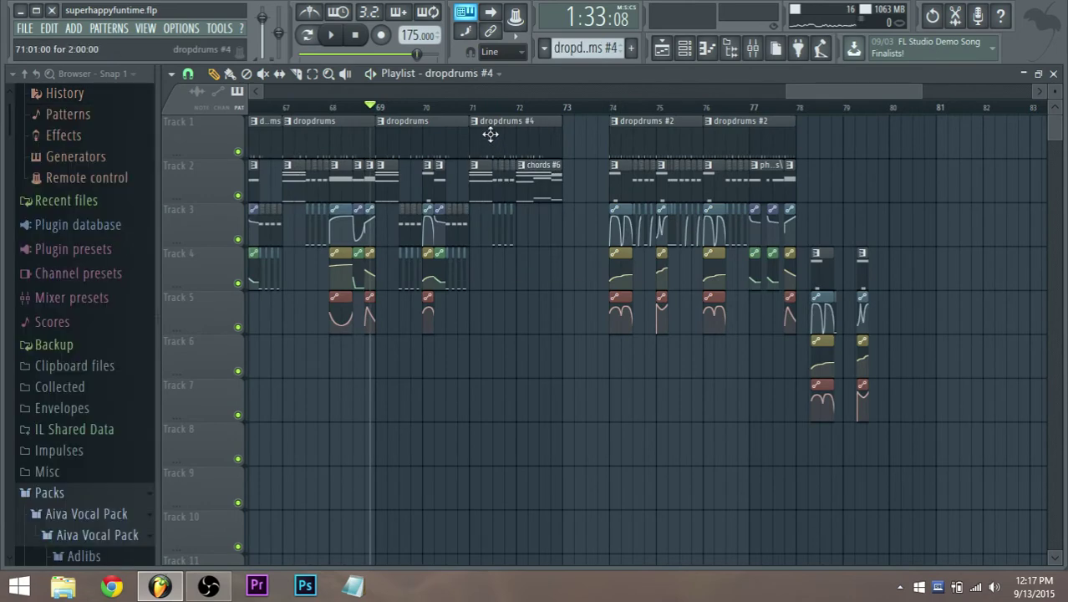
Step: Open dropdrums #4 in the channel rack, play it in pattern mode and add a Kick_Dubstep03 hit on step 17
{"action": "double_click", "coordinate": [489, 131]}
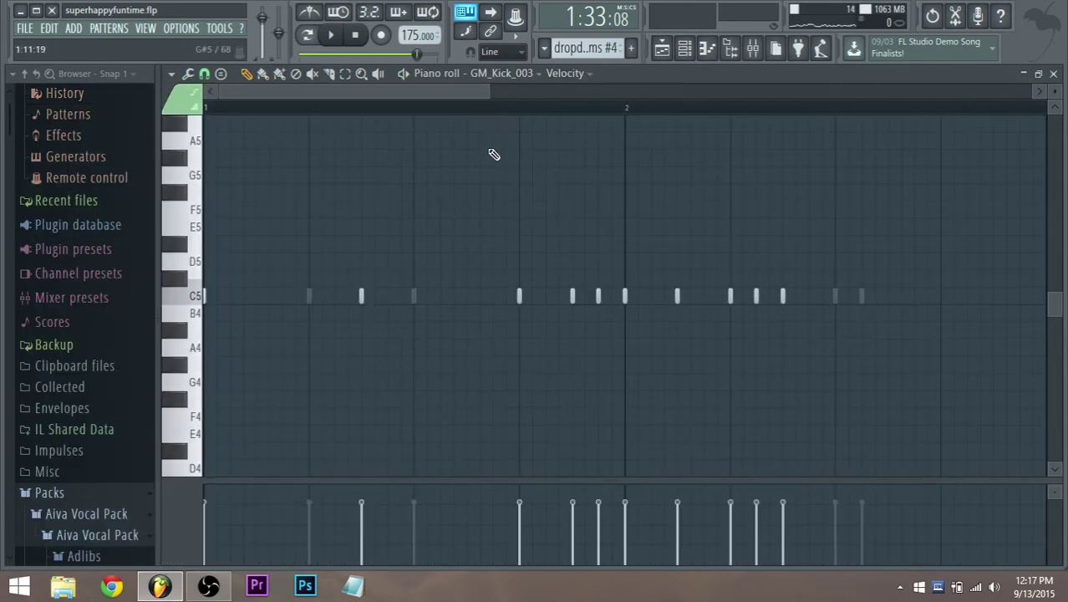
{"action": "left_click", "coordinate": [684, 48]}
{"action": "scroll", "coordinate": [512, 321], "scroll_direction": "up", "scroll_amount": 5}
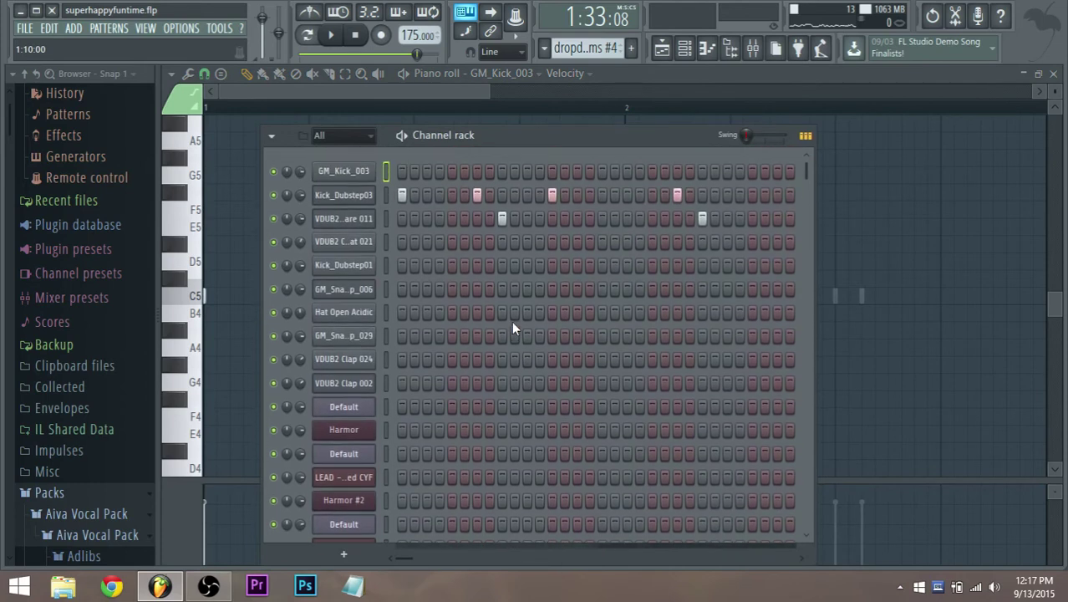
{"action": "left_click", "coordinate": [307, 35]}
{"action": "key", "text": "space"}
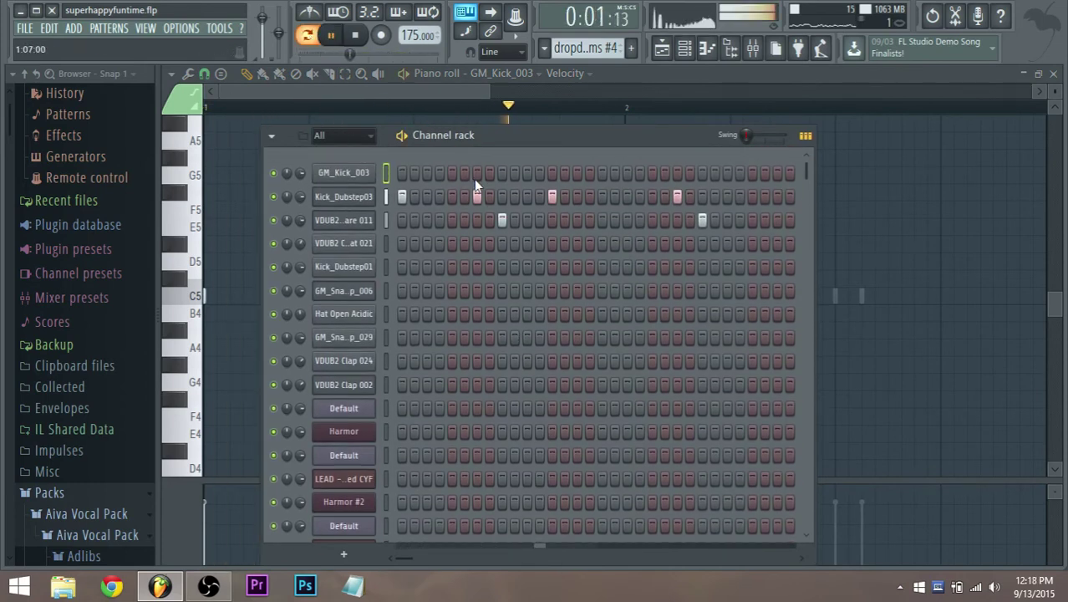
{"action": "left_click", "coordinate": [601, 196]}
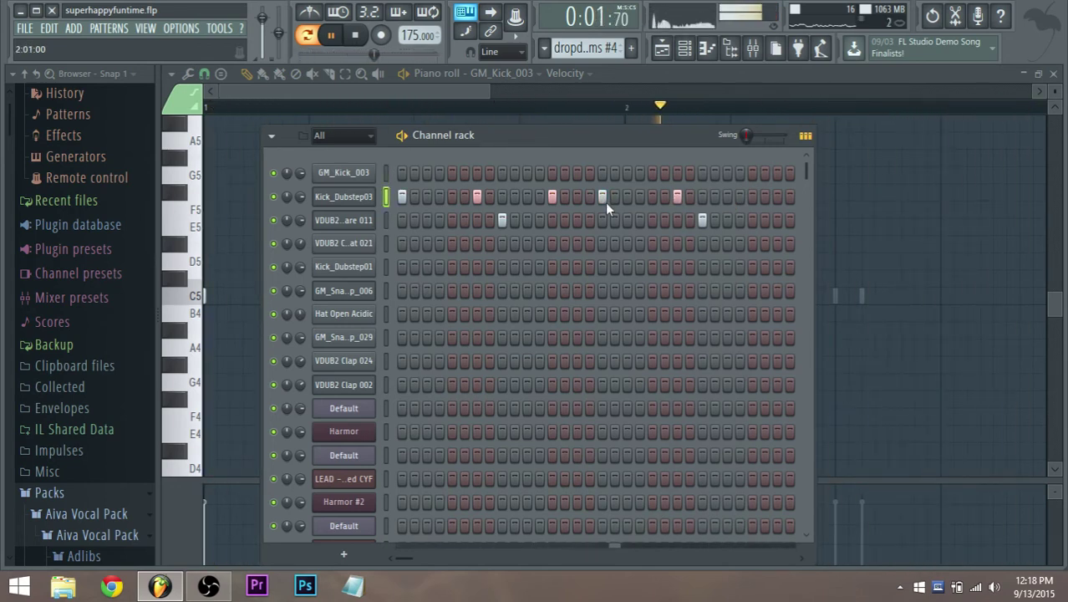
Step: Test the step 17 Kick_Dubstep03 hit on step 19, put it back on step 17 and add another hit on step 29
{"action": "left_click", "coordinate": [603, 199]}
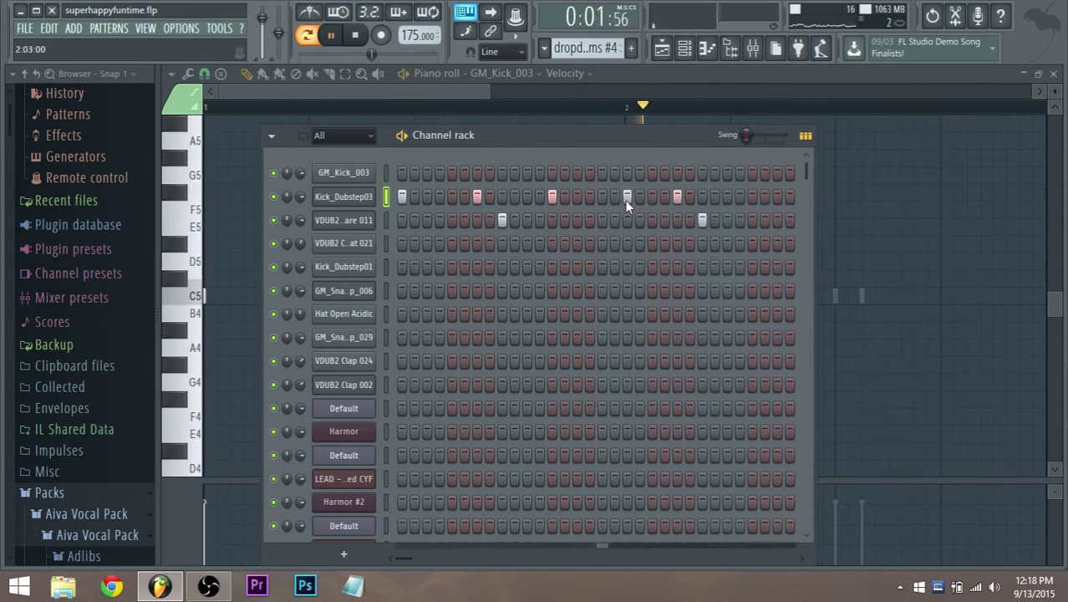
{"action": "left_click", "coordinate": [602, 197]}
{"action": "key", "text": "space"}
{"action": "key", "text": "space"}
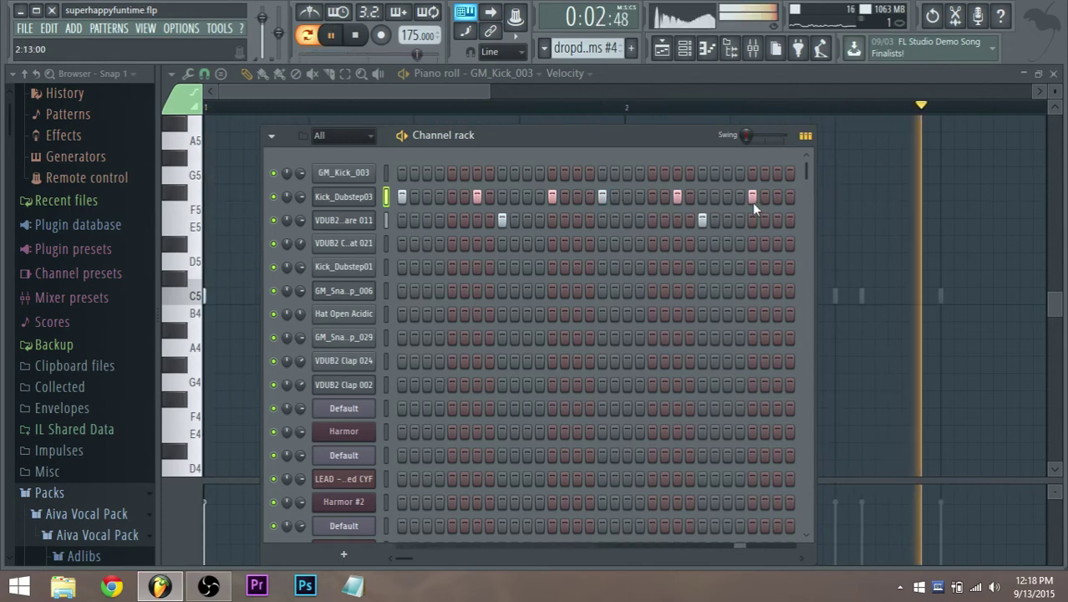
Step: Play the playlist from bar 71 to check the dropdrums #4 pattern in the arrangement
{"action": "left_click", "coordinate": [661, 47]}
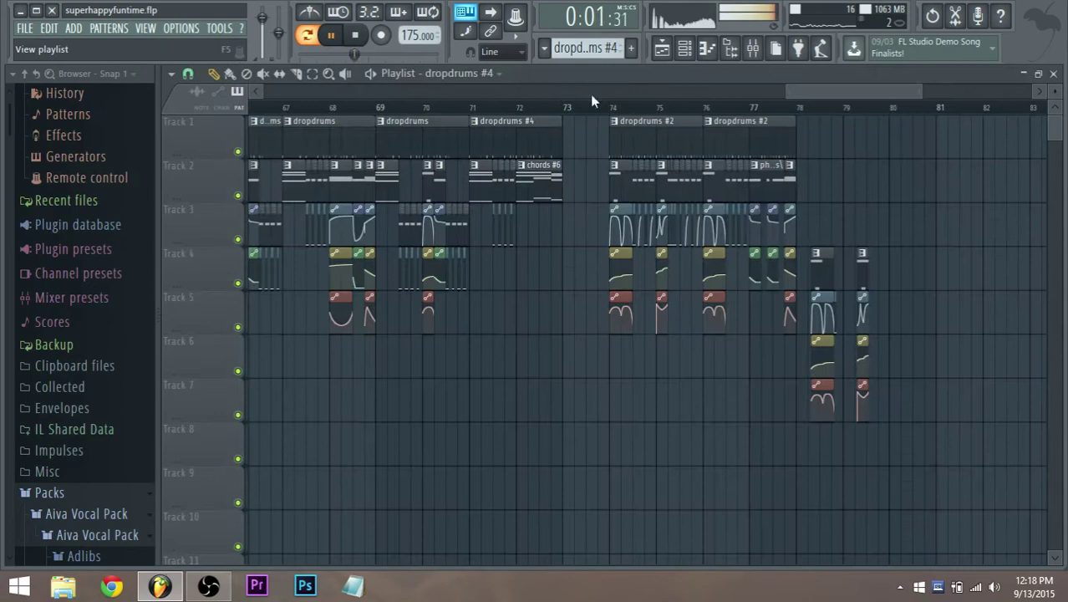
{"action": "left_click", "coordinate": [471, 107]}
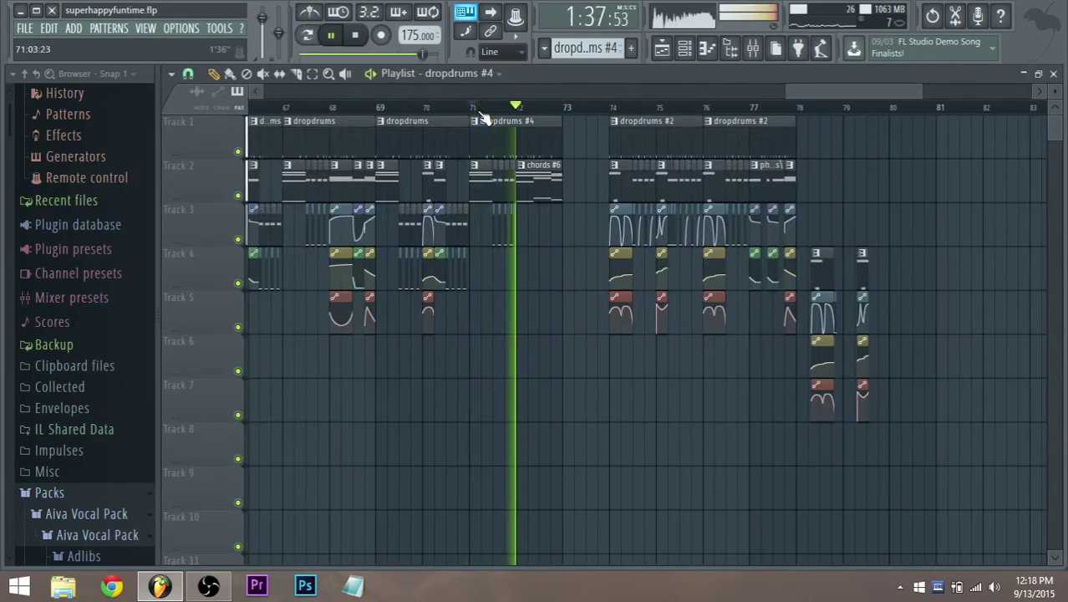
{"action": "key", "text": "space"}
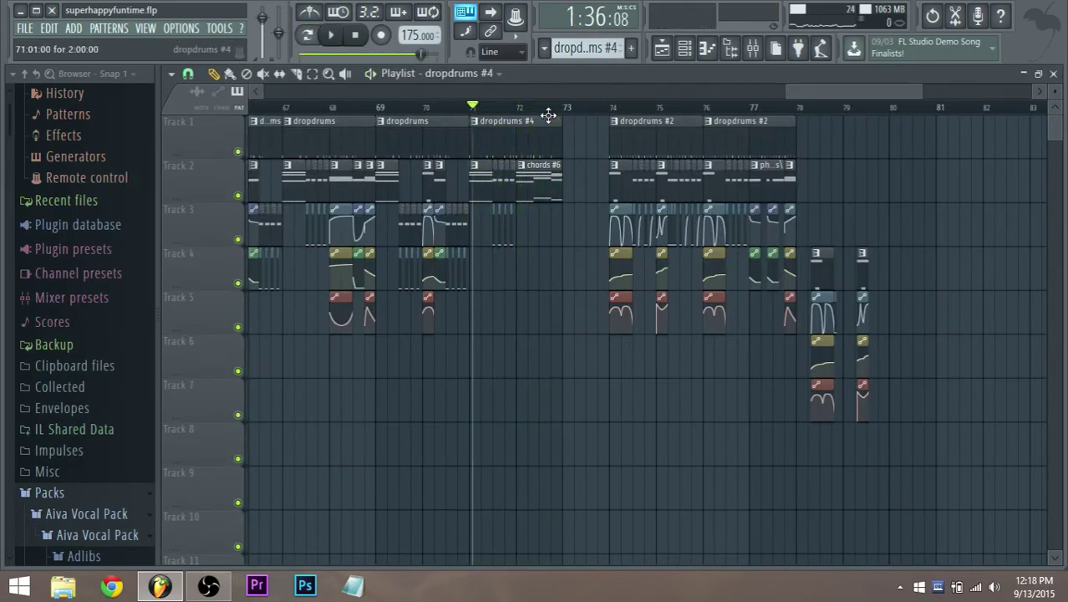
{"action": "key", "text": "space"}
{"action": "key", "text": "space"}
Step: Play the arrangement from around bar 64 through the drop to hear the closing chords and drums in context
{"action": "scroll", "coordinate": [403, 207], "scroll_direction": "down", "scroll_amount": 3}
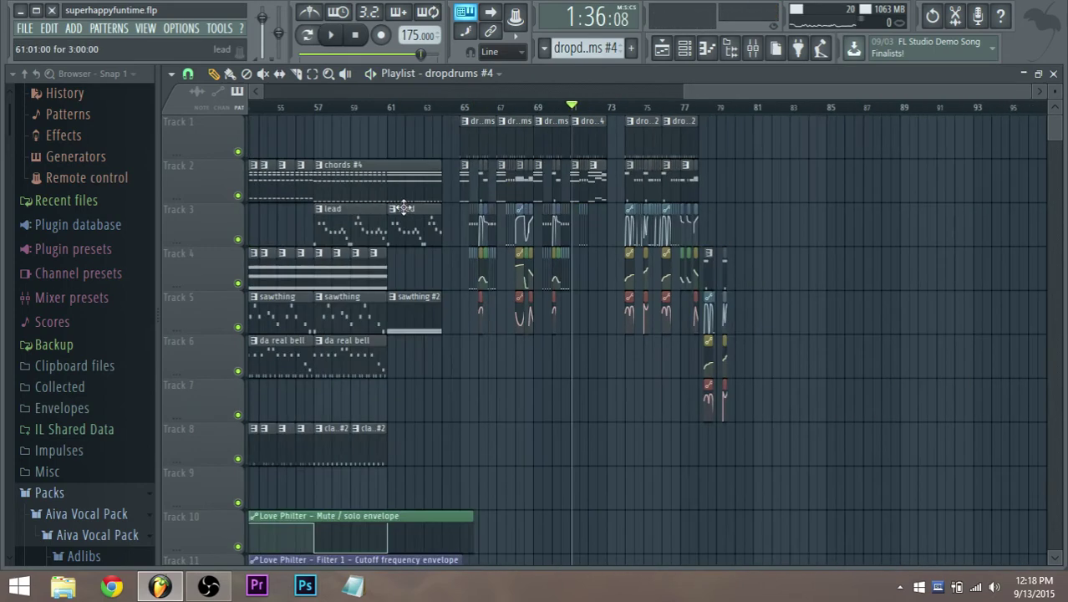
{"action": "left_click", "coordinate": [452, 107]}
{"action": "scroll", "coordinate": [567, 190], "scroll_direction": "up", "scroll_amount": 3}
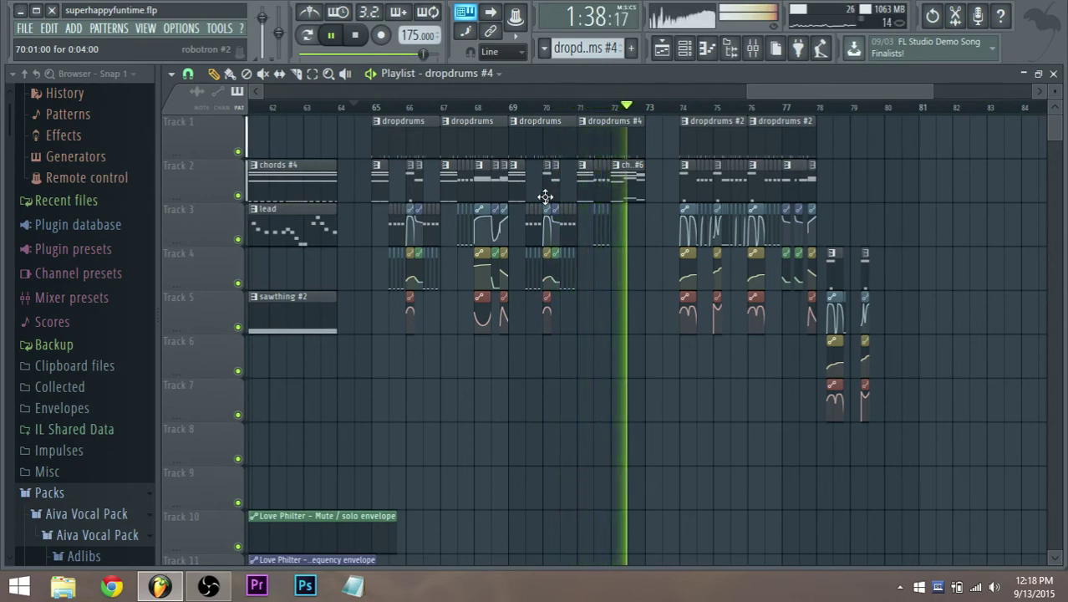
{"action": "key", "text": "space"}
{"action": "scroll", "coordinate": [396, 203], "scroll_direction": "up", "scroll_amount": 2}
{"action": "key", "text": "space"}
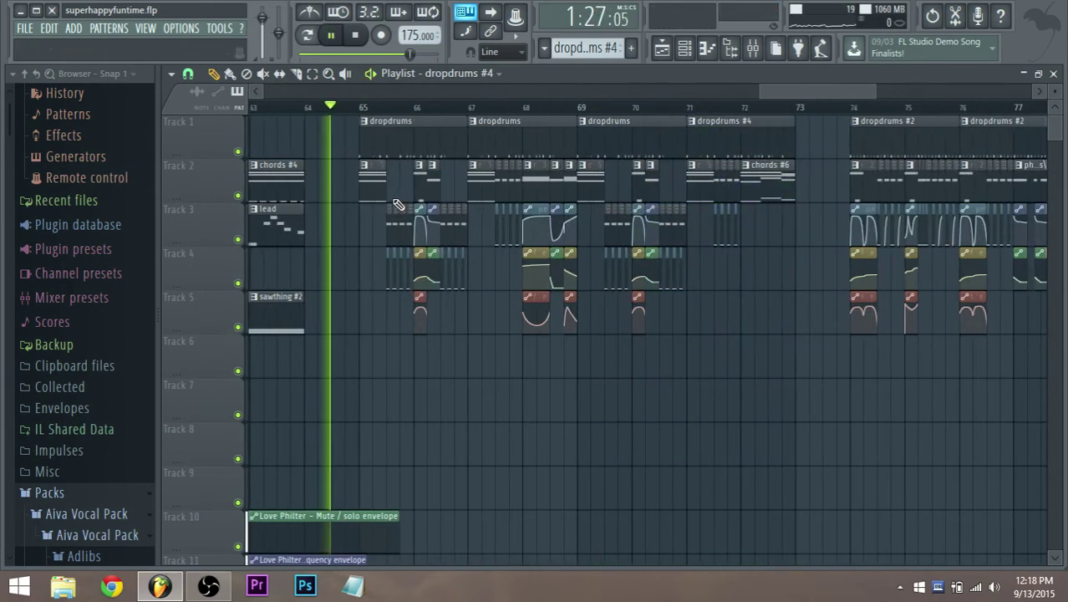
{"action": "key", "text": "space"}
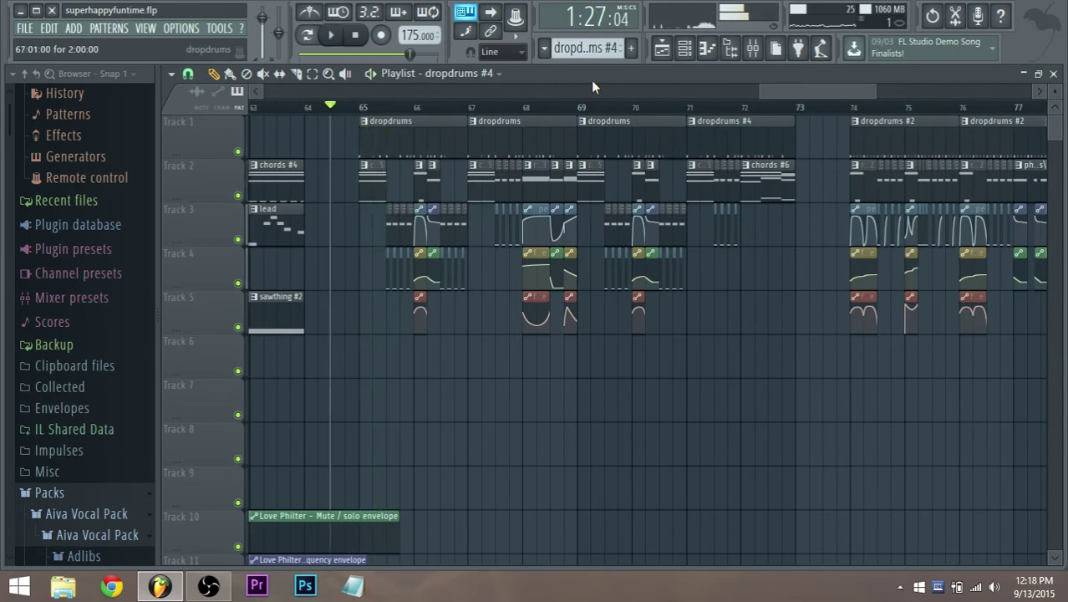
Step: Try lower note velocities in chords #5 for the Default and LEAD - Charged CYF channels, about 64% for the lead, and audition them
{"action": "double_click", "coordinate": [374, 183]}
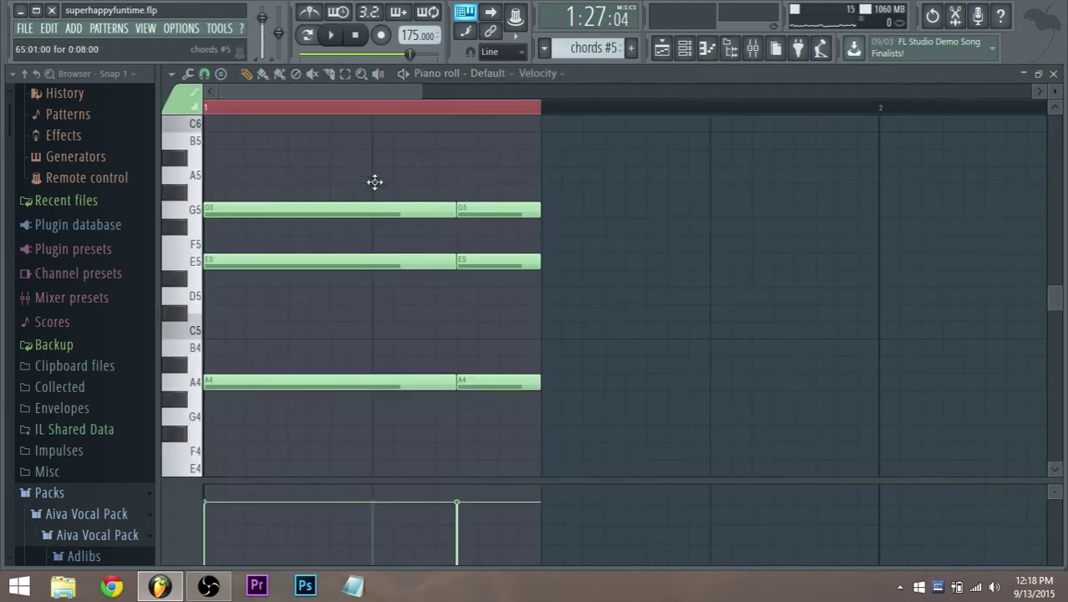
{"action": "left_click_drag", "start_coordinate": [205, 502], "coordinate": [209, 505]}
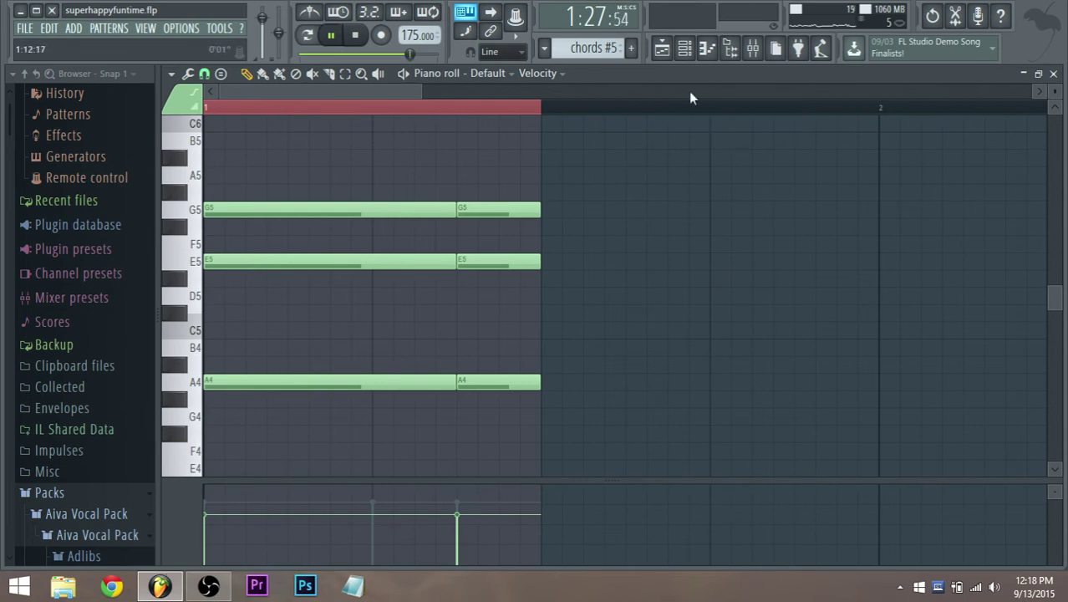
{"action": "left_click", "coordinate": [685, 50]}
{"action": "key", "text": "space"}
{"action": "left_click", "coordinate": [409, 481]}
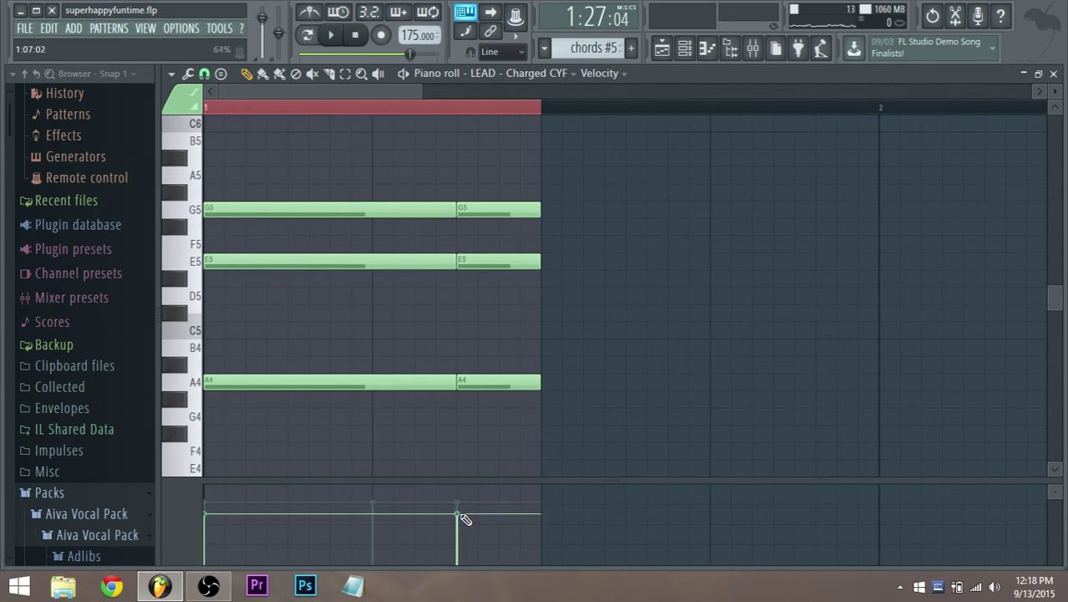
{"action": "key", "text": "space"}
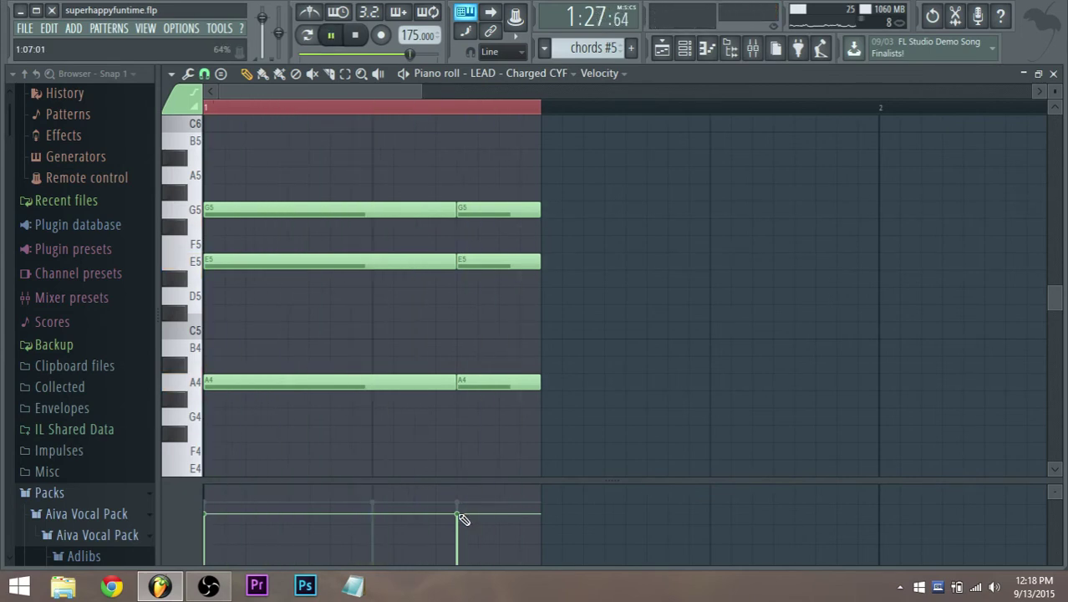
{"action": "key", "text": "space"}
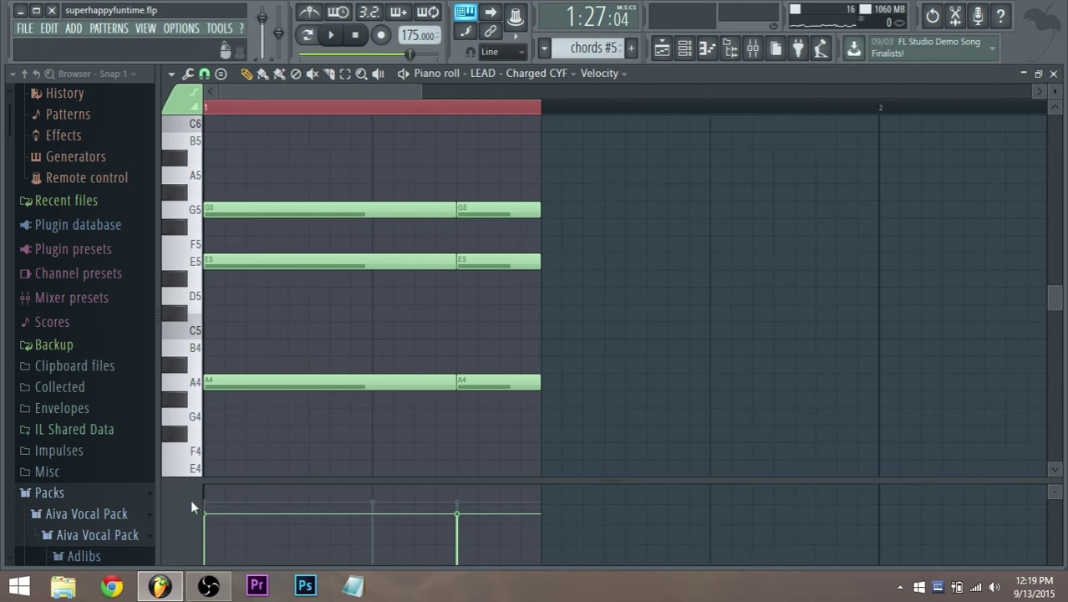
Step: Raise the chords #5 note velocities back to about 78% for the LEAD - Charged CYF and Default channels
{"action": "left_click_drag", "start_coordinate": [205, 512], "coordinate": [208, 502]}
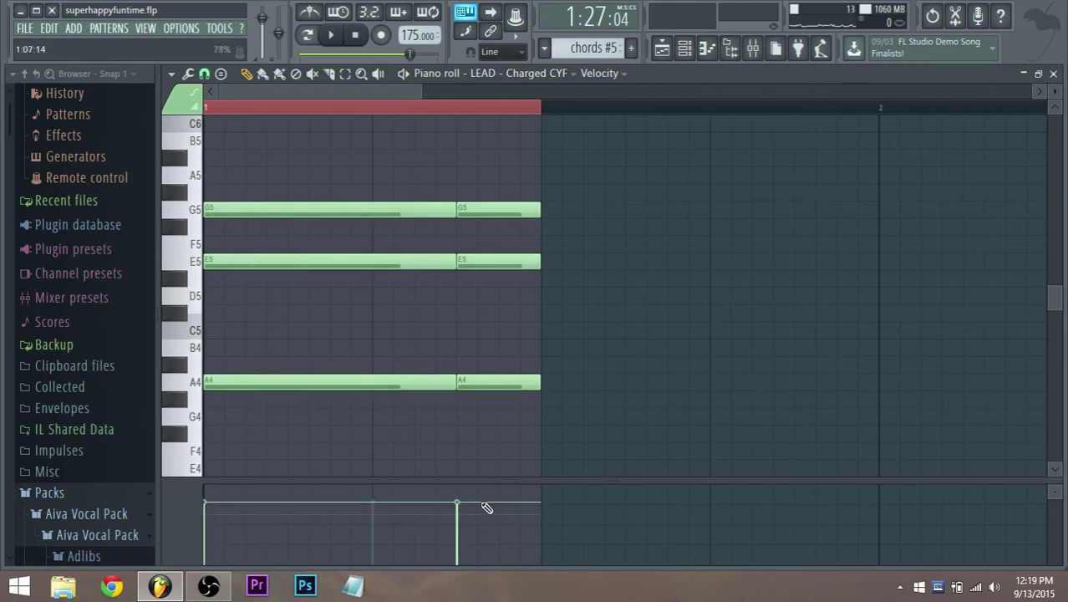
{"action": "left_click", "coordinate": [685, 48]}
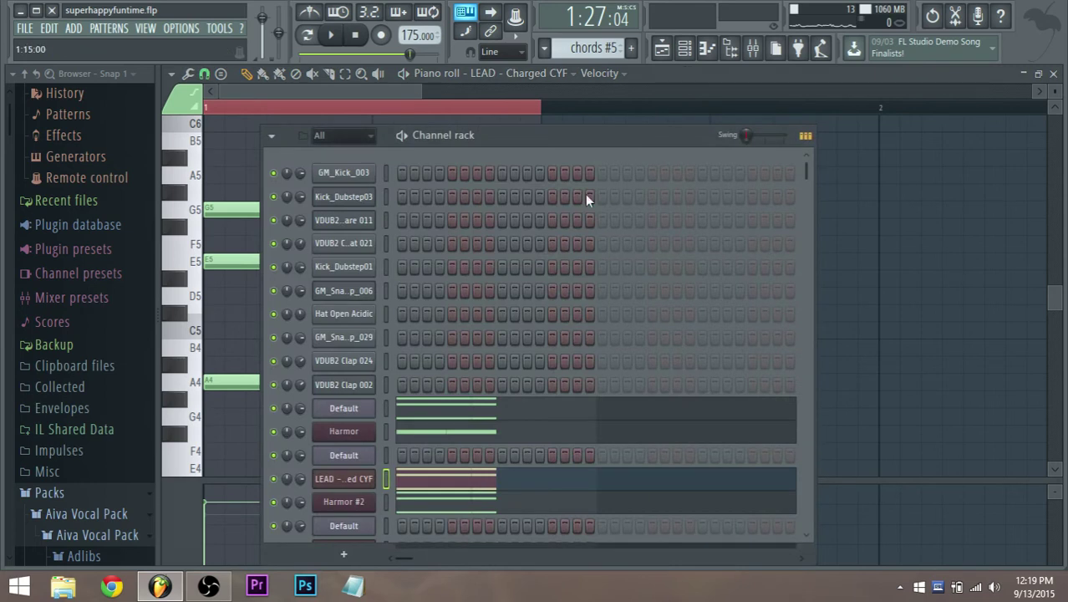
{"action": "left_click", "coordinate": [431, 412]}
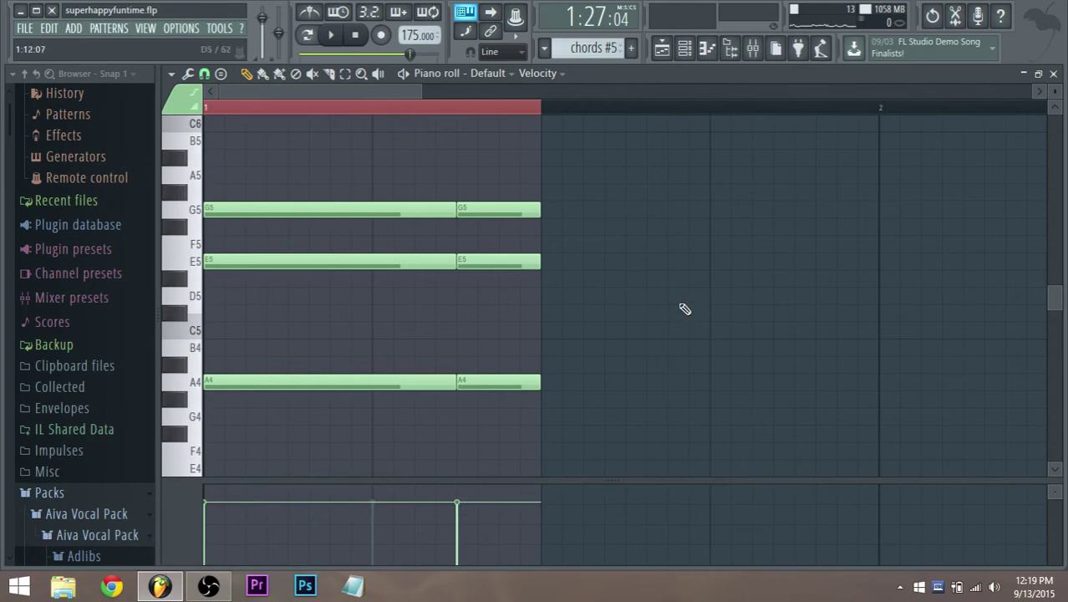
Step: Play the playlist from bar 41, check the Default track on insert 11 in solo and lower its mixer volume slightly
{"action": "left_click", "coordinate": [661, 50]}
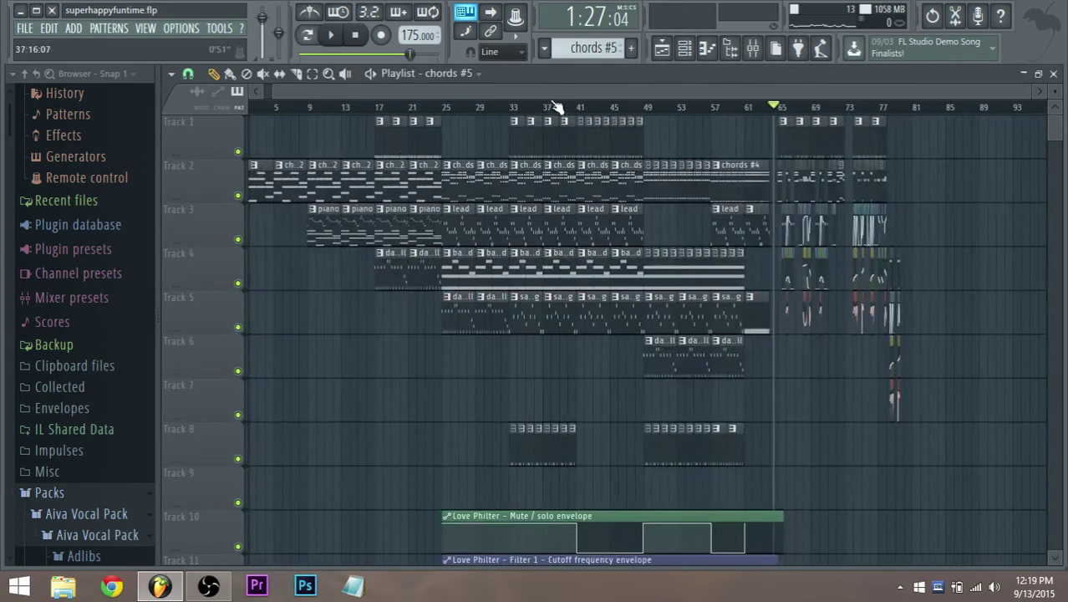
{"action": "left_click_drag", "start_coordinate": [552, 93], "coordinate": [545, 94]}
{"action": "left_click", "coordinate": [545, 106]}
{"action": "key", "text": "space"}
{"action": "left_click", "coordinate": [585, 107]}
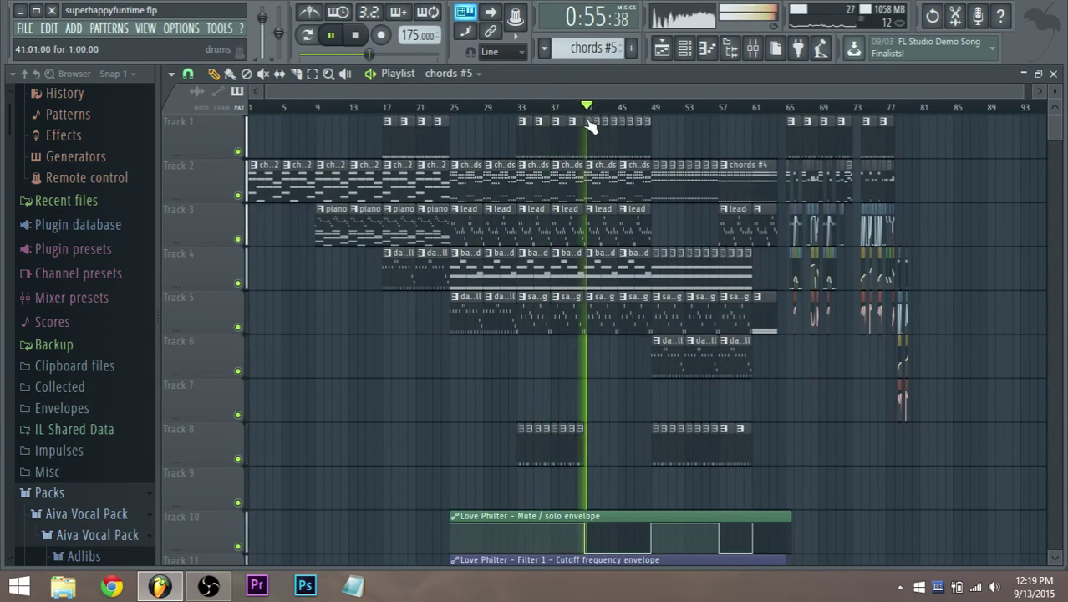
{"action": "left_click", "coordinate": [753, 47]}
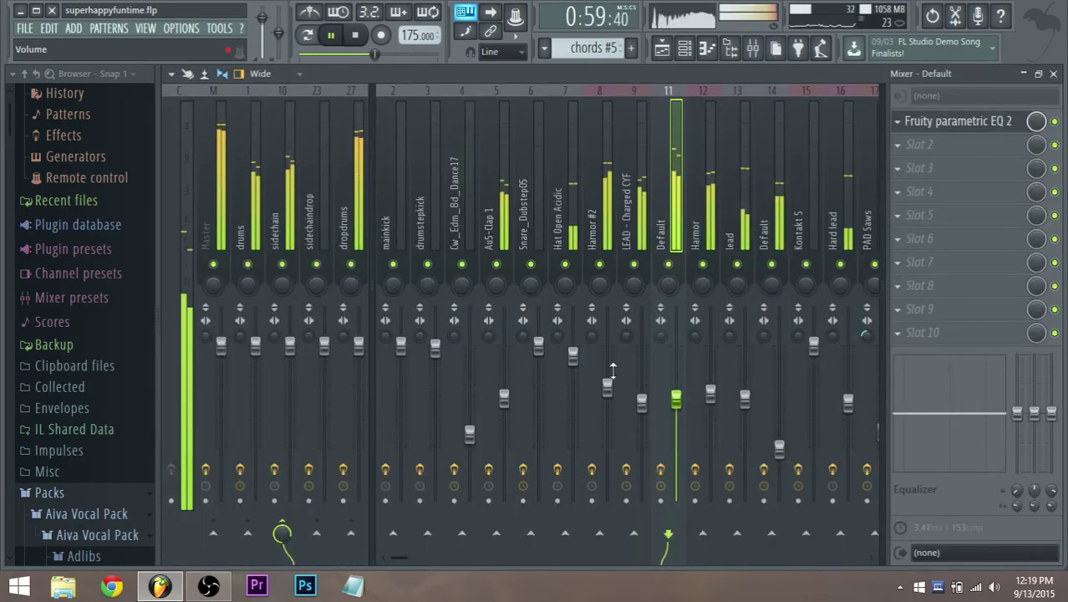
{"action": "right_click", "coordinate": [669, 265]}
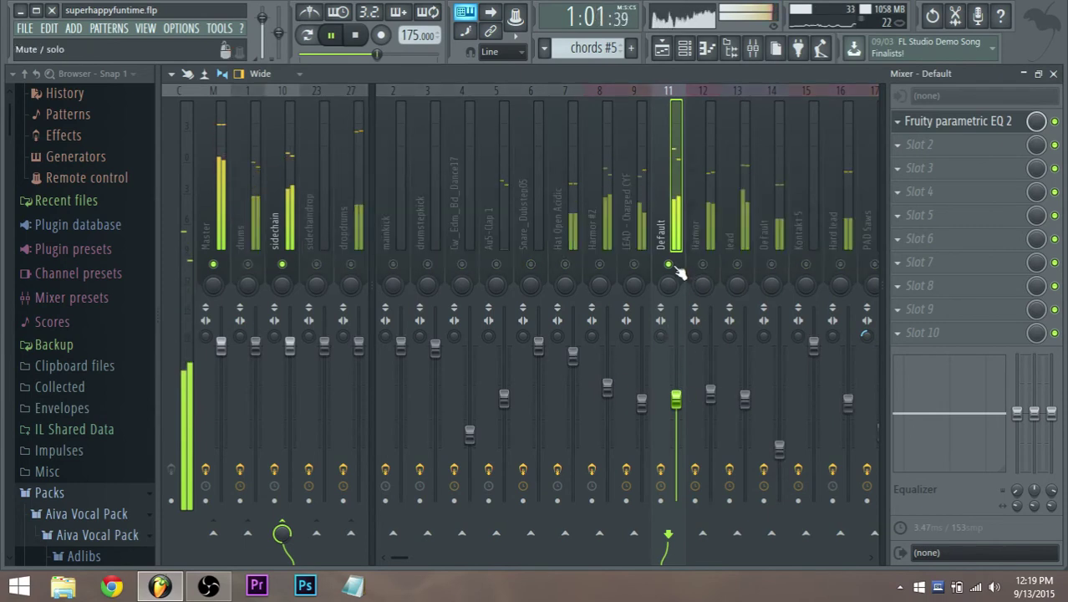
{"action": "right_click", "coordinate": [676, 265]}
{"action": "left_click_drag", "start_coordinate": [677, 401], "coordinate": [677, 411]}
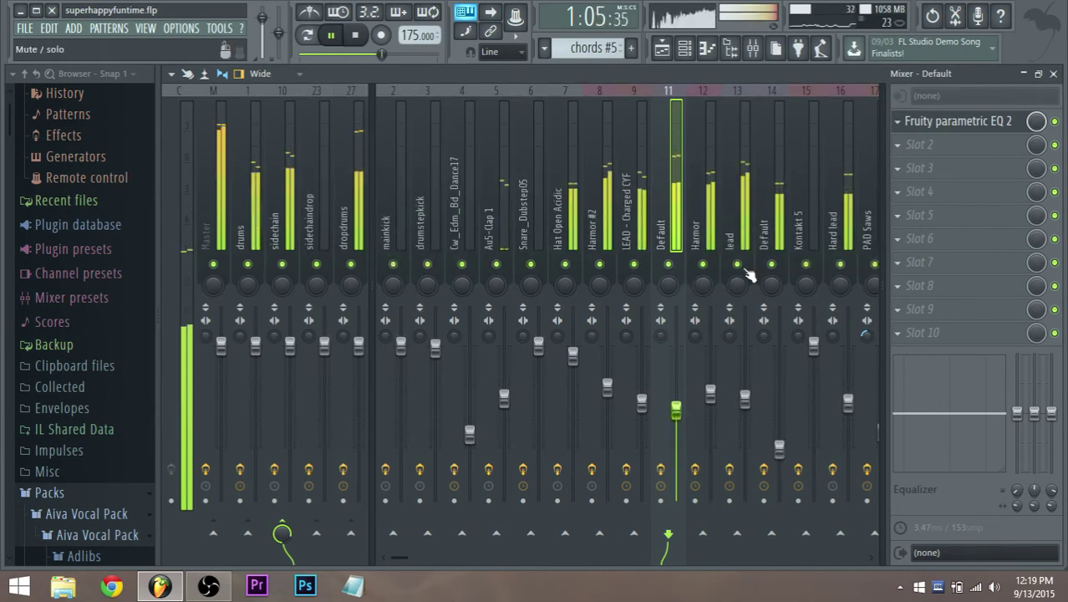
Step: Check the lead mixer track in solo, lower its volume to about -10.0 dB, and stop playback in the playlist
{"action": "right_click", "coordinate": [743, 268]}
{"action": "right_click", "coordinate": [742, 269]}
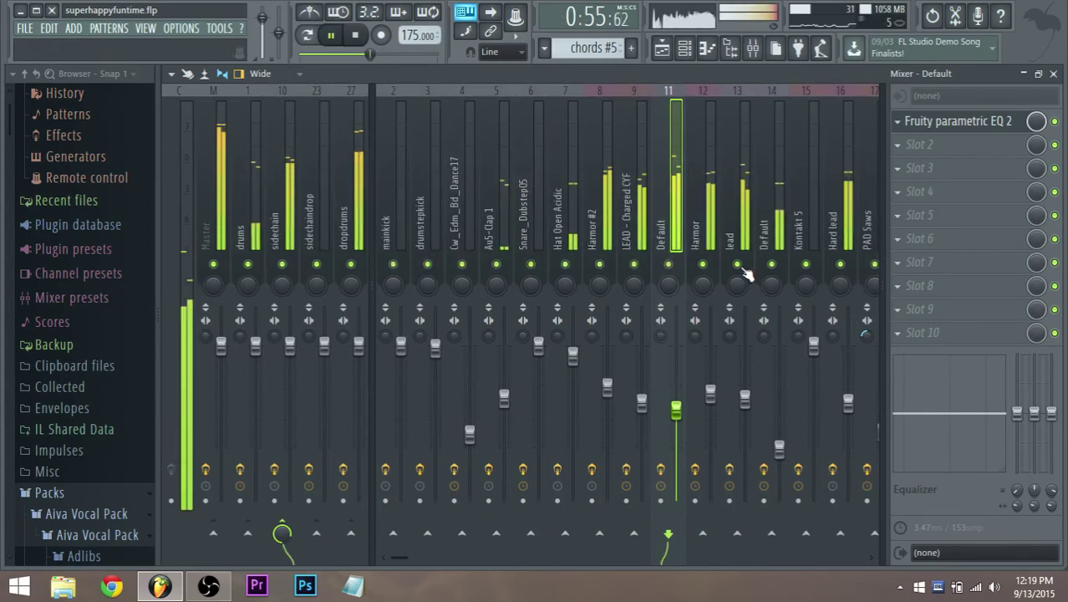
{"action": "left_click_drag", "start_coordinate": [745, 399], "coordinate": [745, 409]}
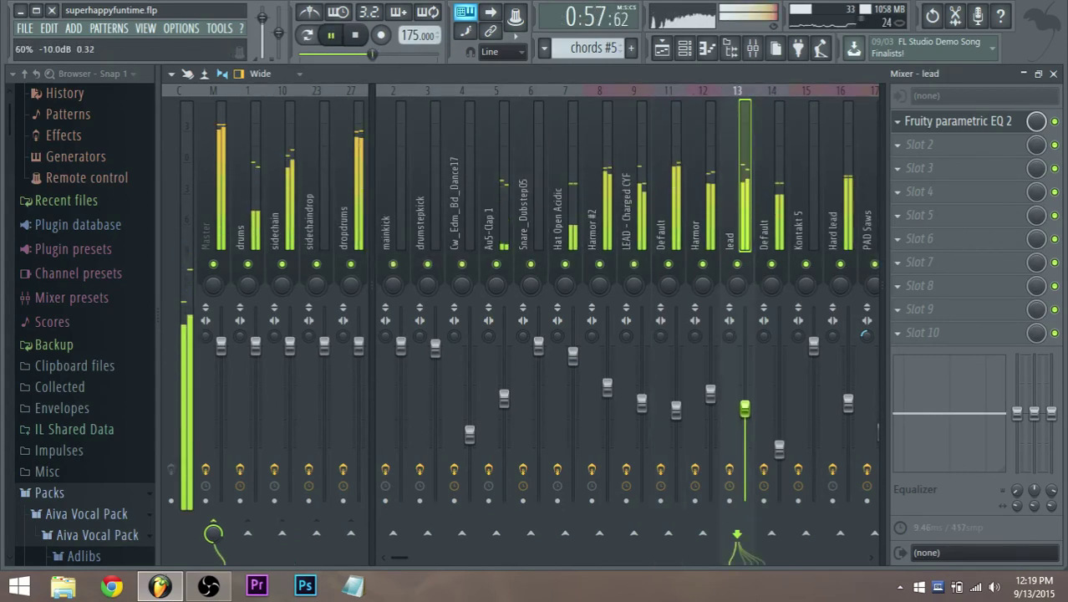
{"action": "left_click", "coordinate": [663, 48]}
{"action": "key", "text": "space"}
Step: Play the start of the drop from bar 65 to hear it against the rebalanced mixer levels
{"action": "scroll", "coordinate": [813, 296], "scroll_direction": "up", "scroll_amount": 4}
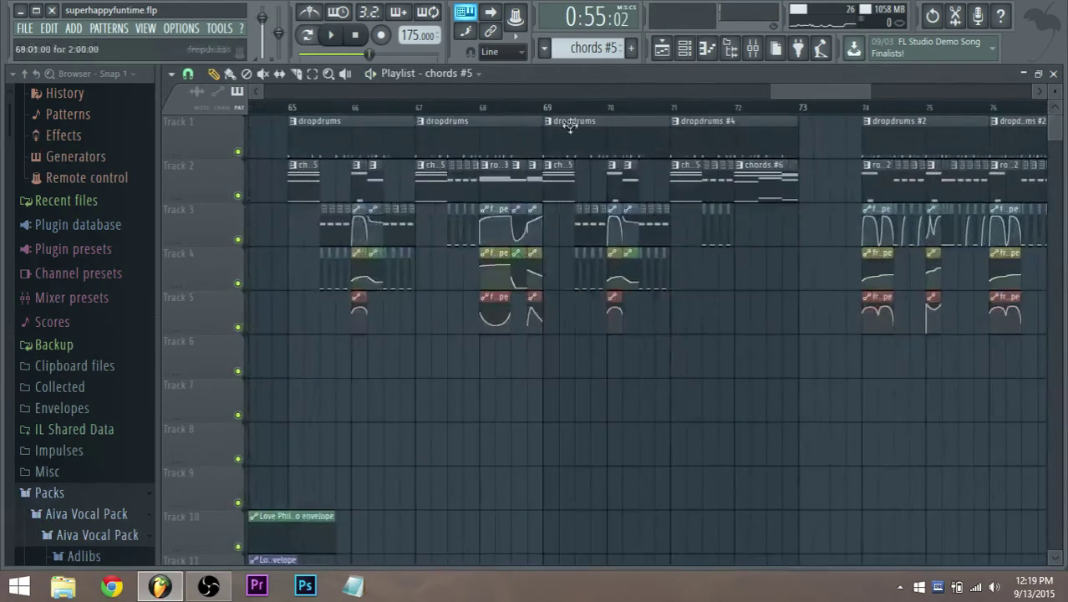
{"action": "left_click", "coordinate": [290, 108]}
{"action": "key", "text": "space"}
{"action": "key", "text": "space"}
Step: Pick the sawthing #2 pattern and place a clip of it on track 6, aligned to the start of bar 65
{"action": "left_click_drag", "start_coordinate": [819, 92], "coordinate": [810, 93]}
{"action": "scroll", "coordinate": [275, 304], "scroll_direction": "down", "scroll_amount": 3}
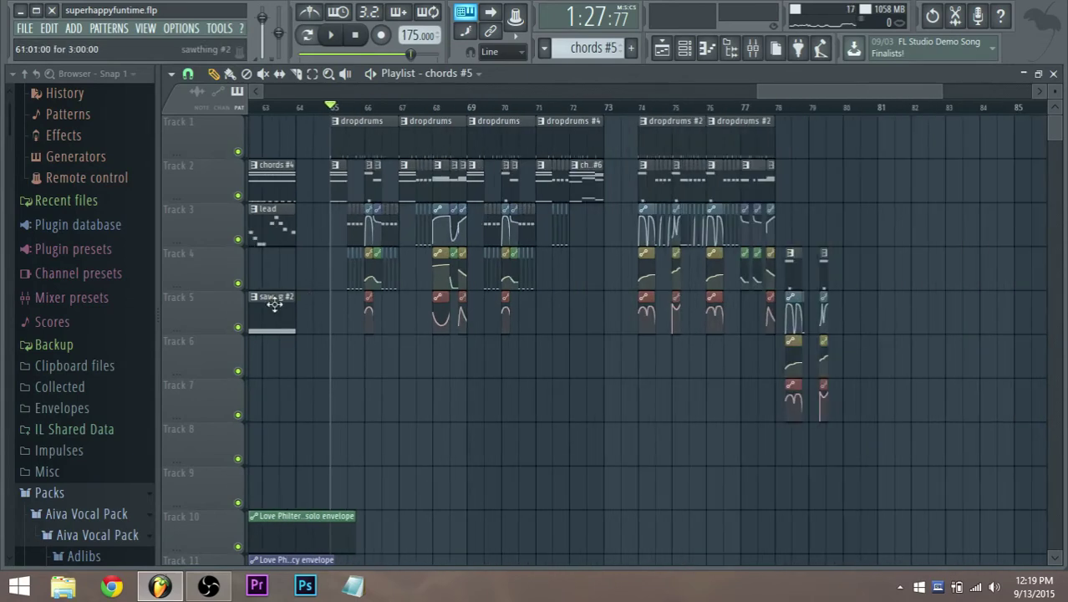
{"action": "left_click_drag", "start_coordinate": [762, 94], "coordinate": [744, 93]}
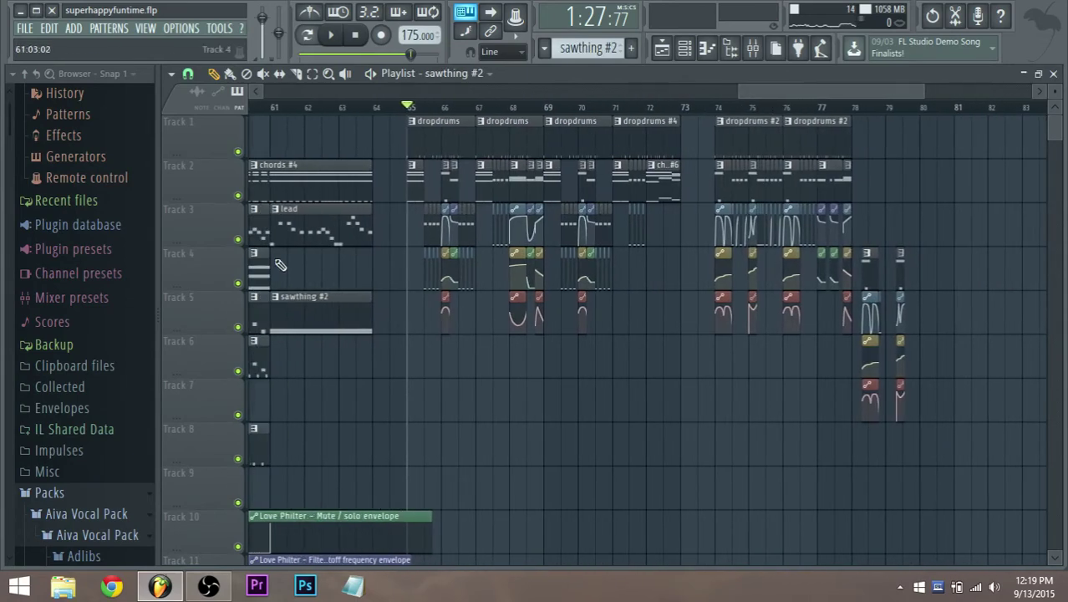
{"action": "scroll", "coordinate": [281, 261], "scroll_direction": "up", "scroll_amount": 2}
{"action": "key", "text": "space"}
{"action": "key", "text": "space"}
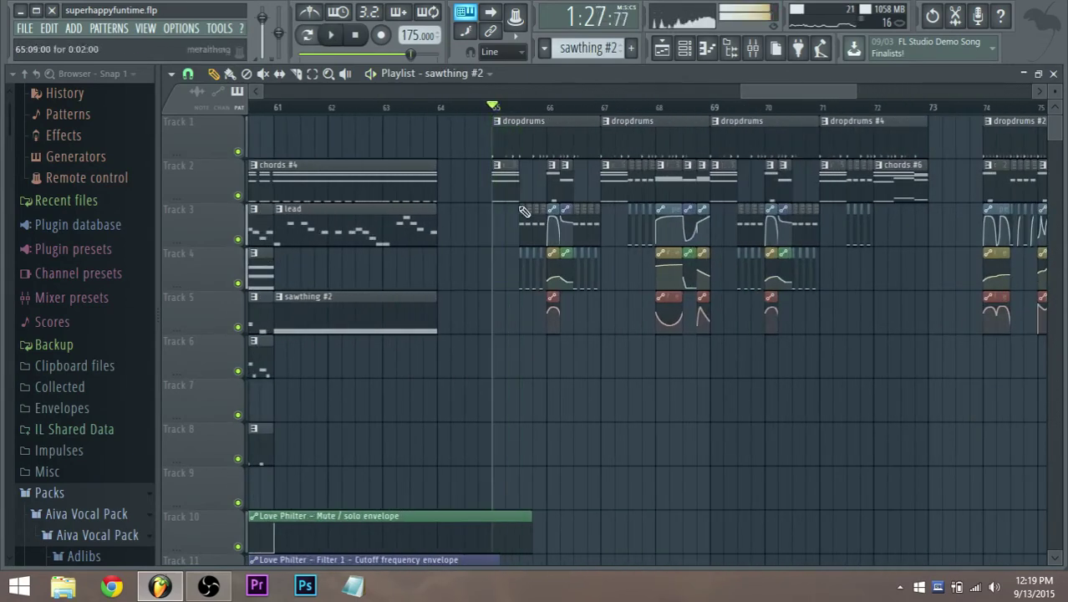
{"action": "left_click_drag", "start_coordinate": [492, 230], "coordinate": [562, 362]}
{"action": "scroll", "coordinate": [577, 365], "scroll_direction": "up", "scroll_amount": 2}
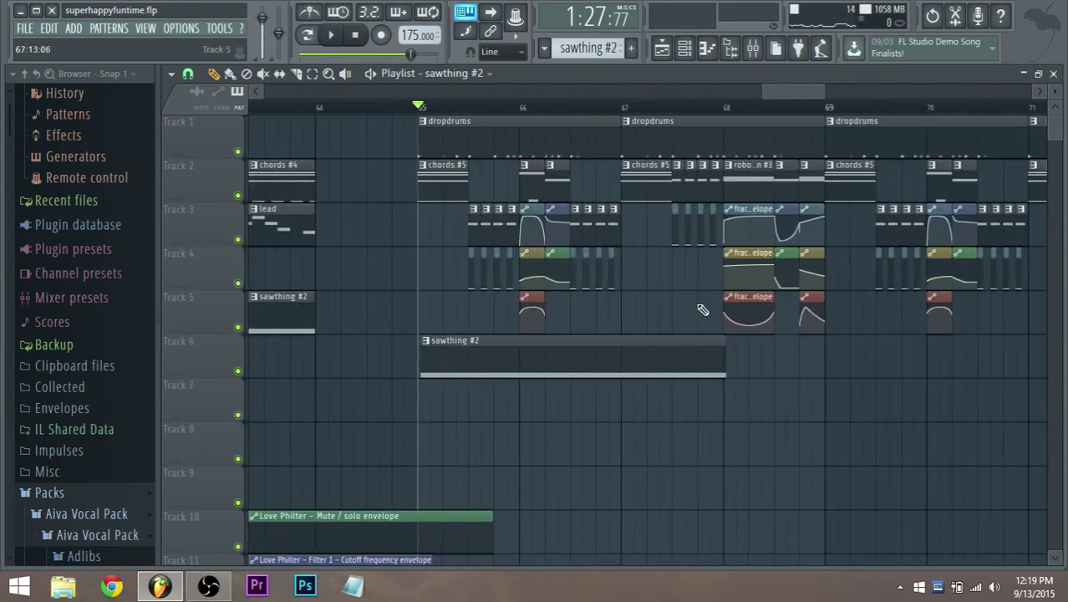
{"action": "left_click_drag", "start_coordinate": [634, 358], "coordinate": [632, 358]}
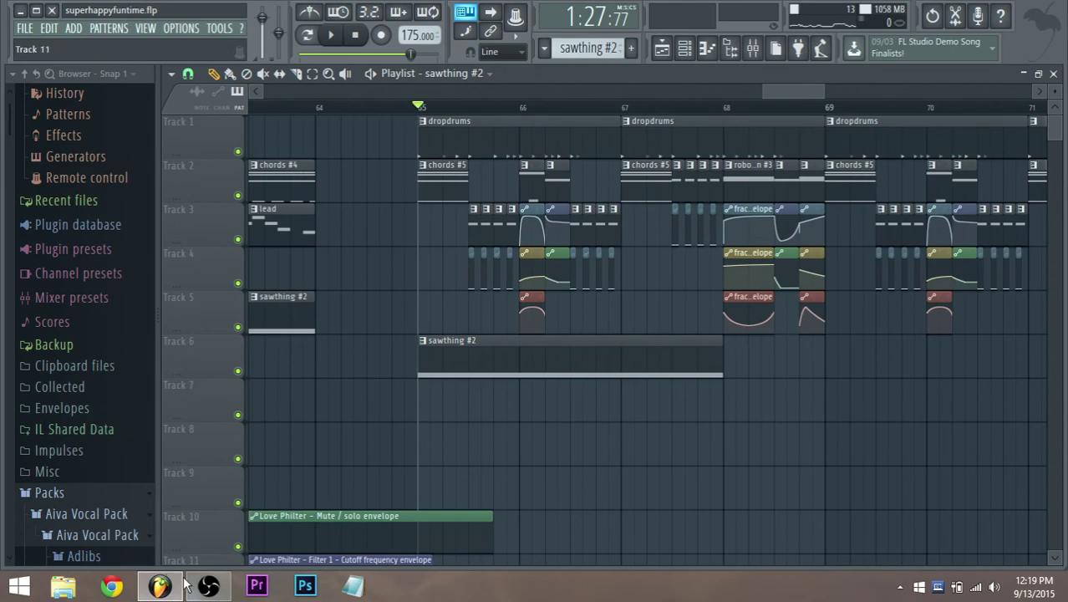
{"action": "left_click", "coordinate": [219, 587]}
{"action": "left_click", "coordinate": [219, 588]}
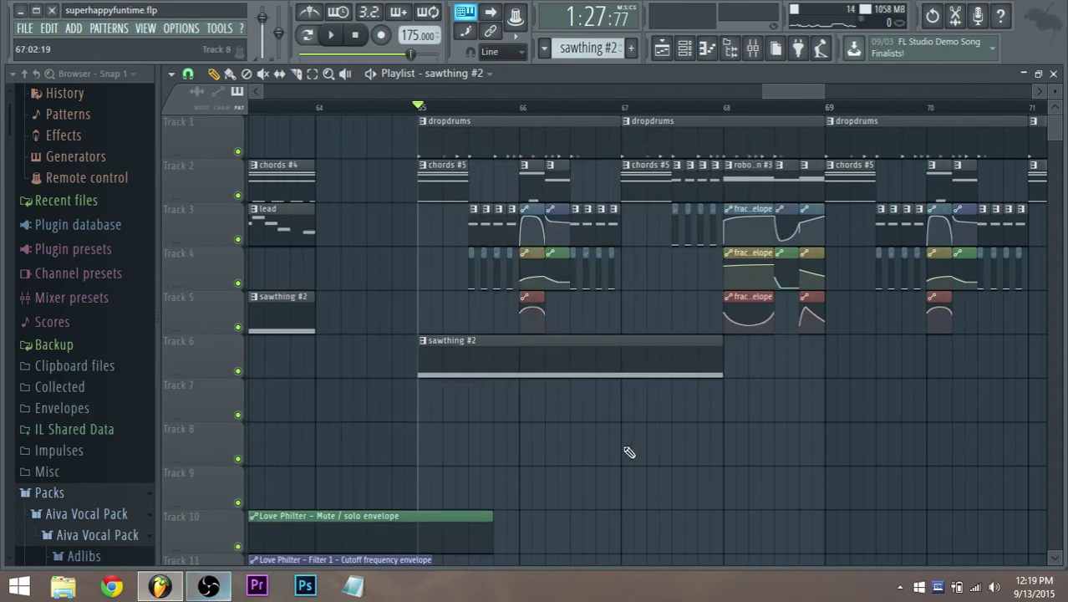
Step: Shorten the new sawthing #2 clip to half a bar, matching chords #5, and move it to track 5 at bar 65
{"action": "scroll", "coordinate": [450, 387], "scroll_direction": "up", "scroll_amount": 1}
{"action": "scroll", "coordinate": [633, 408], "scroll_direction": "down", "scroll_amount": 1}
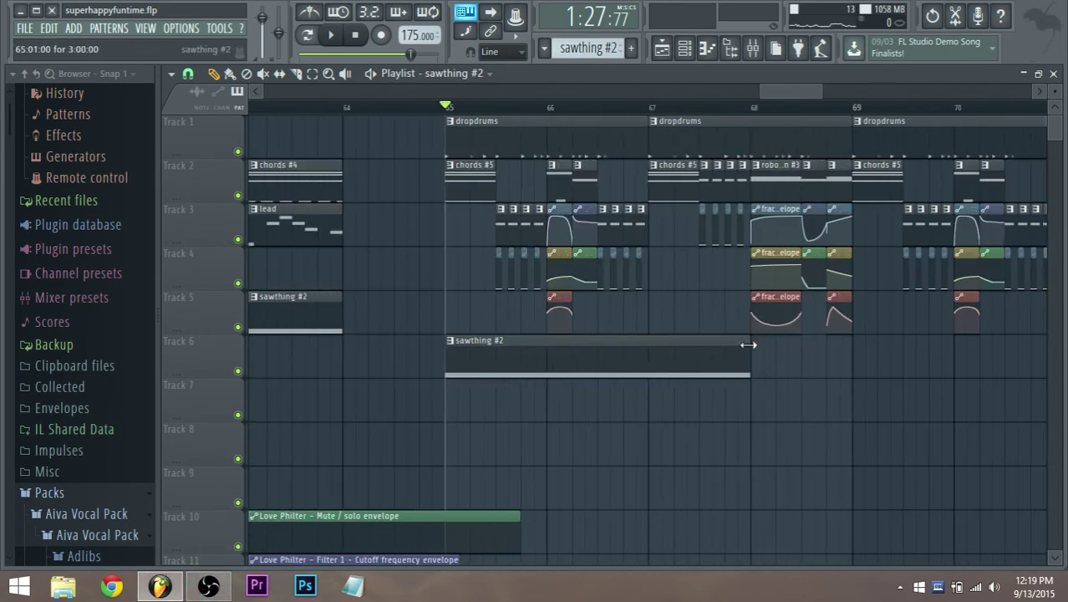
{"action": "left_click_drag", "start_coordinate": [747, 344], "coordinate": [461, 278]}
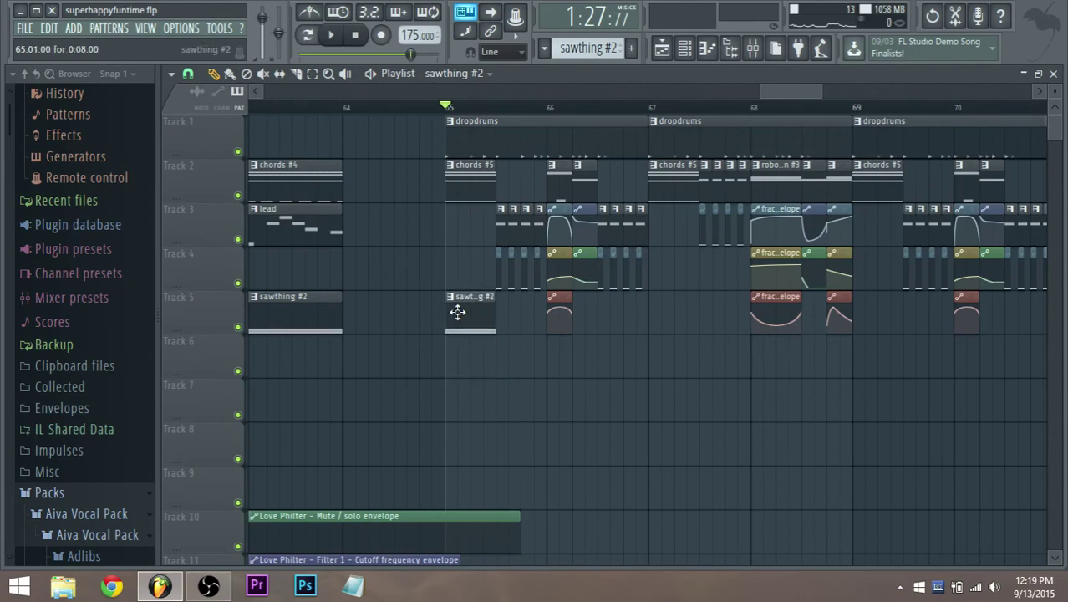
Step: Make the sawthing #2 clip at bar 65 unique and delete its long C#6 and C6 notes
{"action": "double_click", "coordinate": [457, 312]}
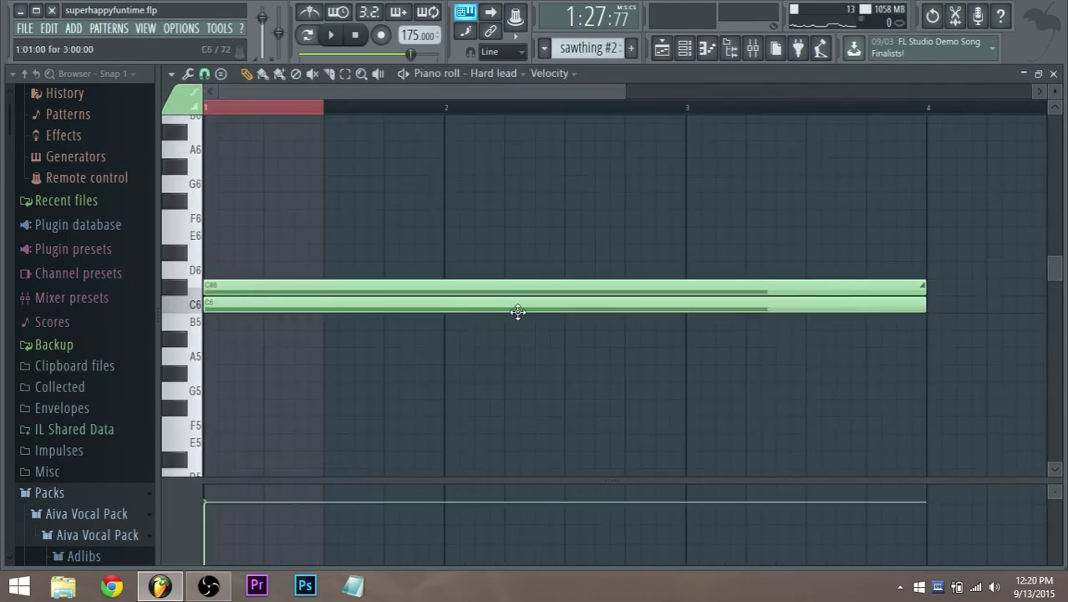
{"action": "left_click", "coordinate": [672, 48]}
{"action": "left_click", "coordinate": [453, 303]}
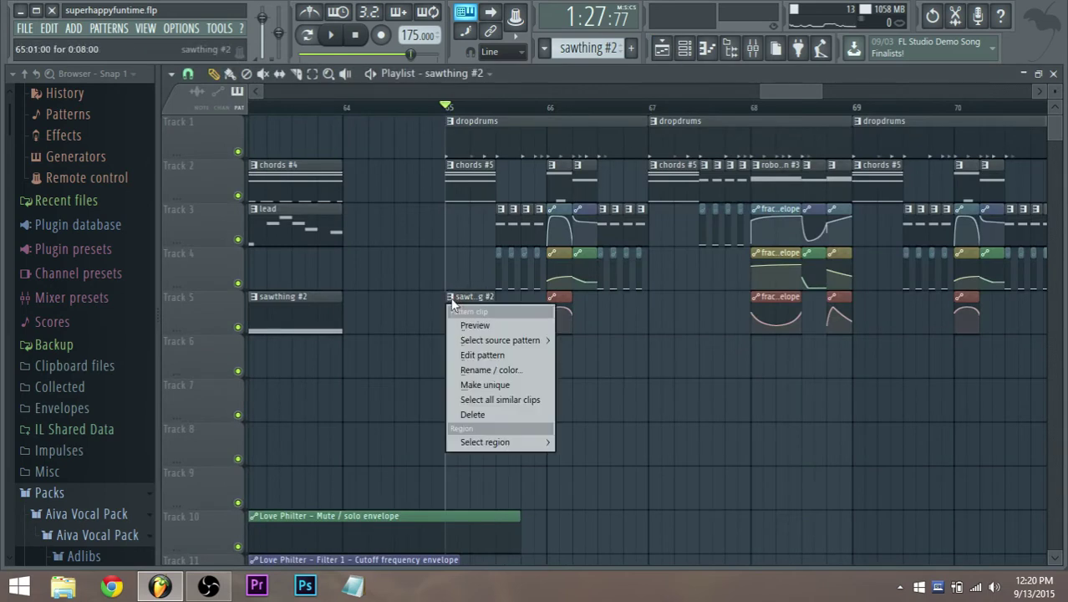
{"action": "left_click", "coordinate": [493, 384]}
{"action": "double_click", "coordinate": [455, 326]}
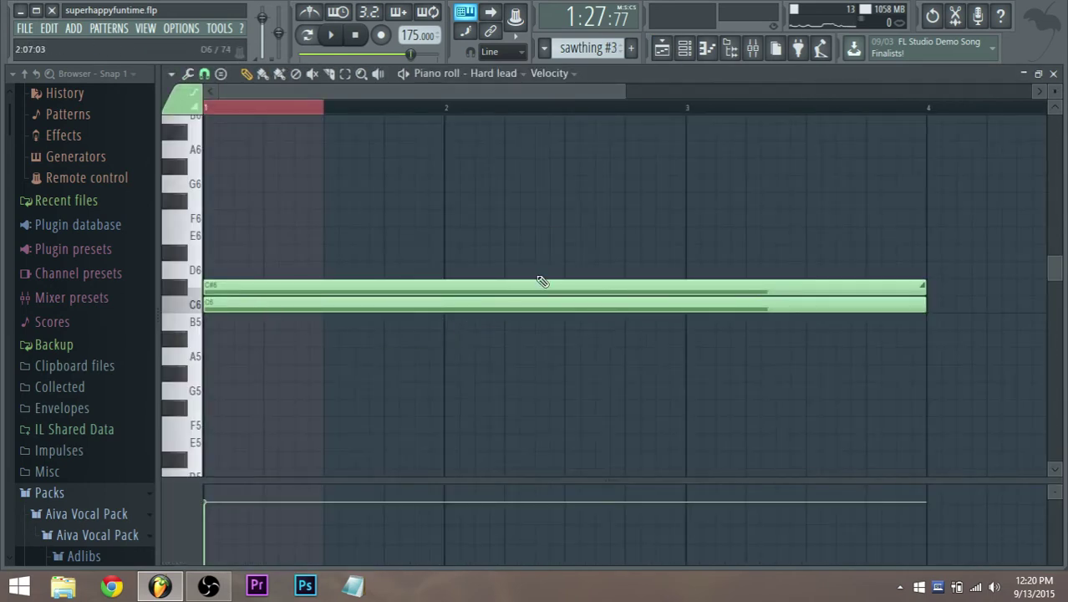
{"action": "right_click", "coordinate": [790, 286]}
{"action": "right_click", "coordinate": [798, 303]}
Step: Add an A5 note on the first beat and an A6 note on the second beat, and audition the pattern
{"action": "left_click", "coordinate": [193, 309]}
{"action": "scroll", "coordinate": [195, 311], "scroll_direction": "up", "scroll_amount": 1}
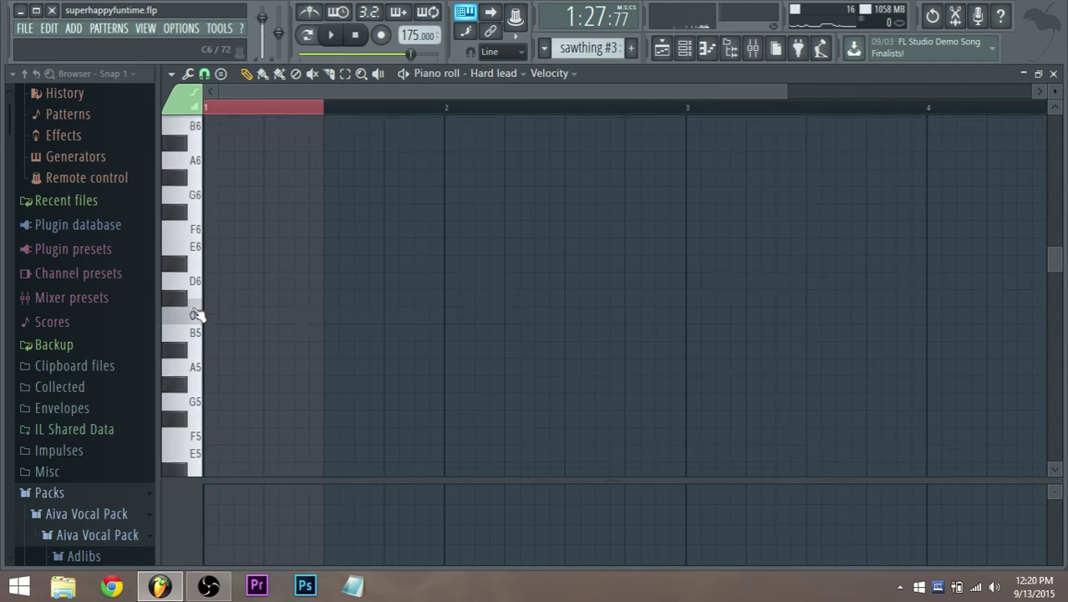
{"action": "scroll", "coordinate": [199, 293], "scroll_direction": "up", "scroll_amount": 2}
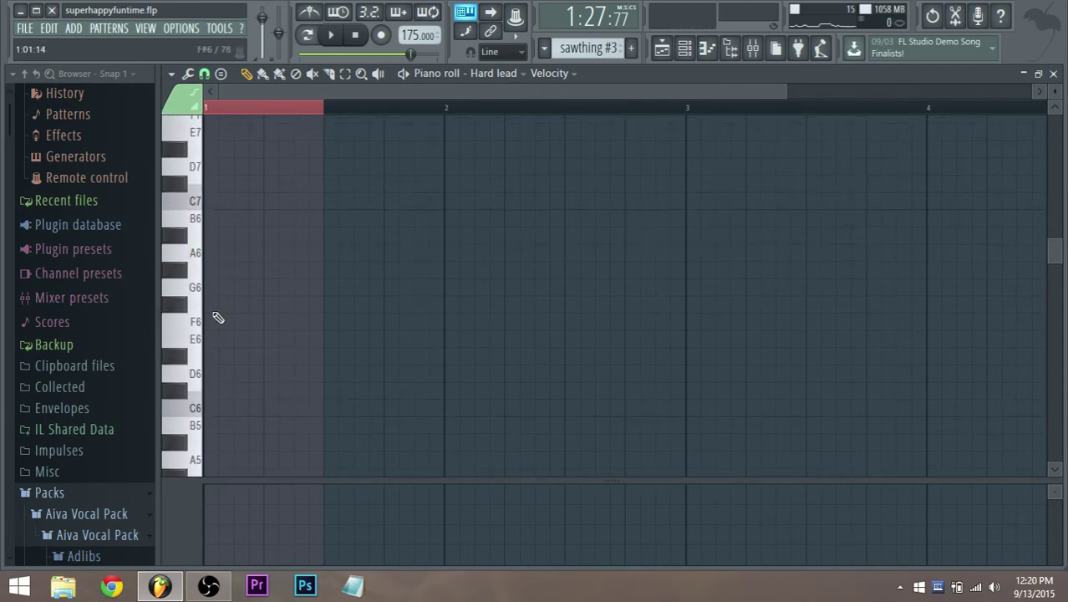
{"action": "scroll", "coordinate": [220, 421], "scroll_direction": "down", "scroll_amount": 3}
{"action": "left_click", "coordinate": [208, 357]}
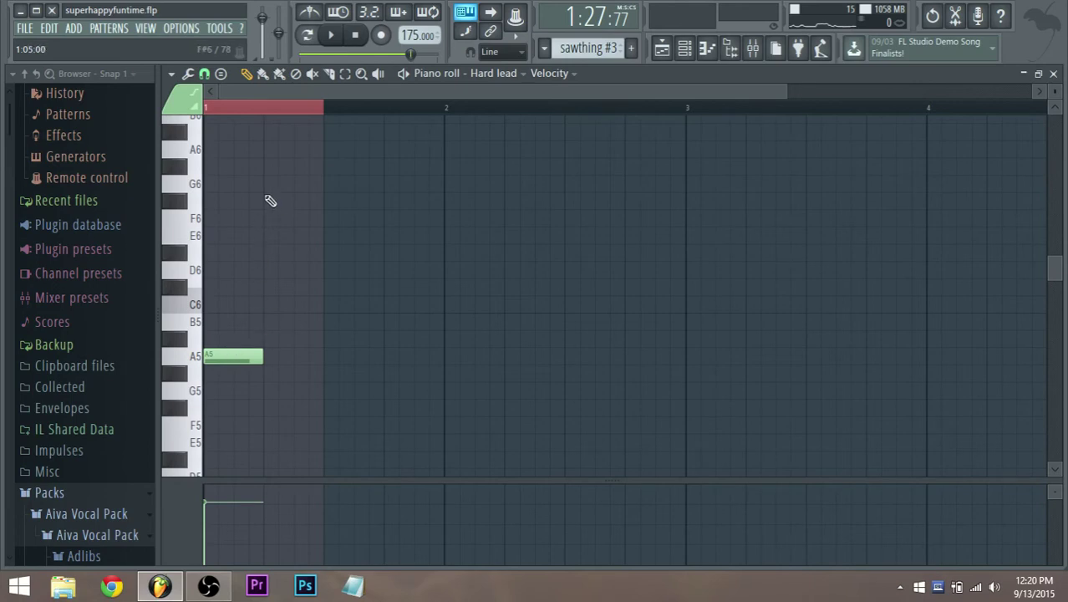
{"action": "left_click", "coordinate": [268, 150]}
{"action": "key", "text": "space"}
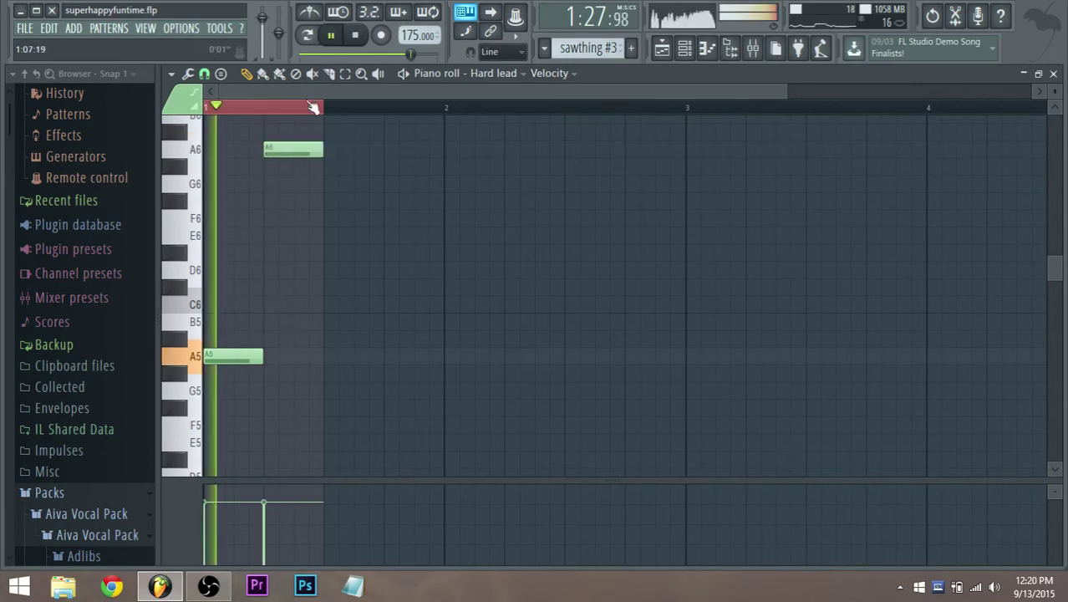
{"action": "key", "text": "space"}
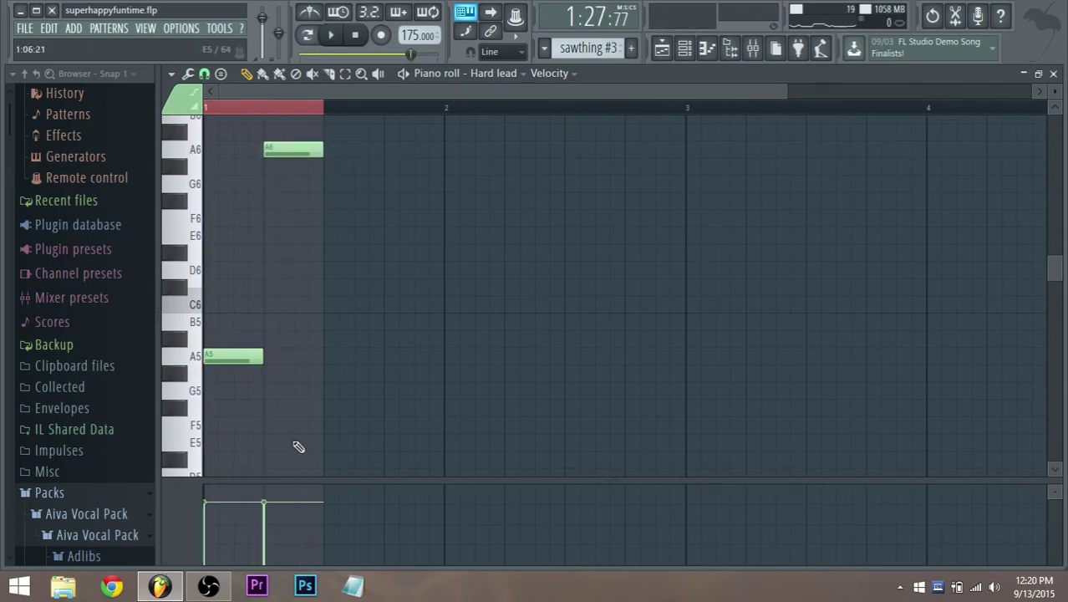
{"action": "key", "text": "space"}
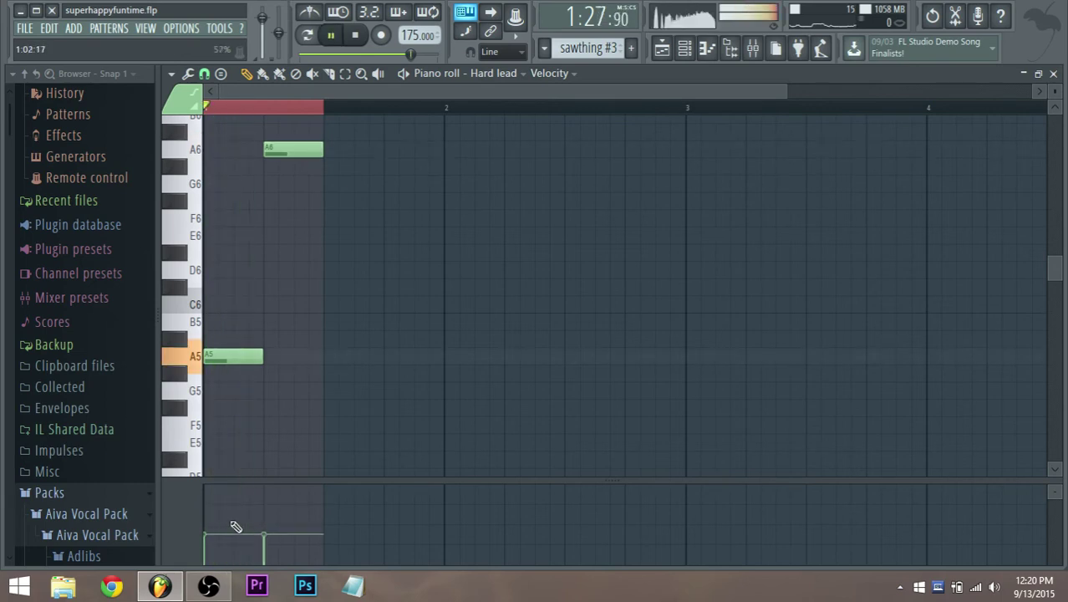
Step: Swap the two notes so A6 precedes A5, set their velocities to about 56%, and play the result
{"action": "left_click_drag", "start_coordinate": [214, 354], "coordinate": [212, 151]}
{"action": "left_click_drag", "start_coordinate": [288, 155], "coordinate": [279, 358]}
{"action": "mouse_move", "coordinate": [208, 529]}
{"action": "left_mouse_down"}
{"action": "mouse_move", "coordinate": [216, 517]}
{"action": "mouse_move", "coordinate": [271, 518]}
{"action": "left_mouse_up"}
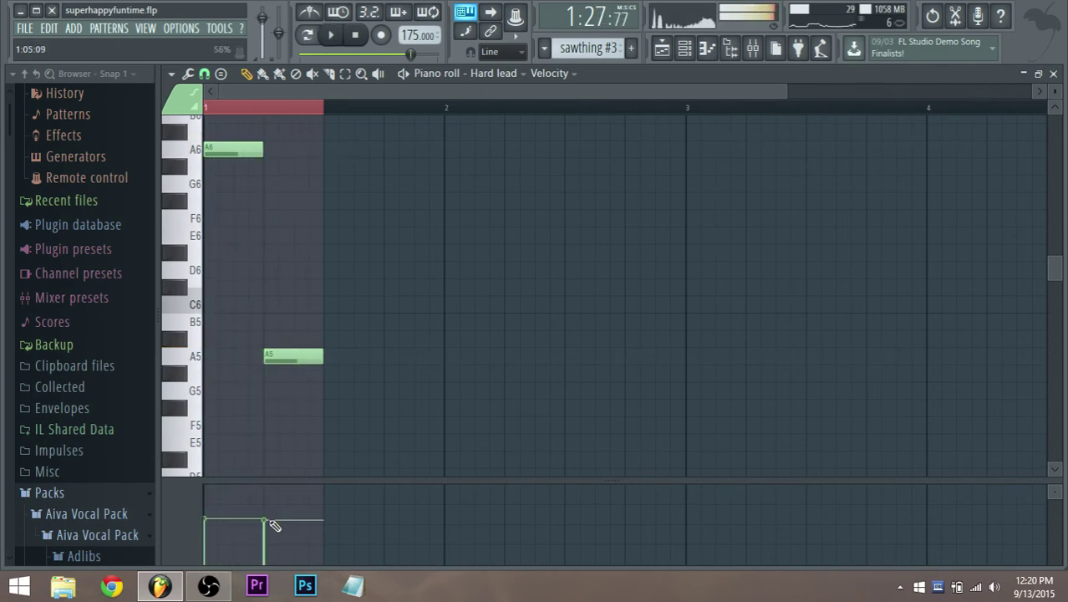
{"action": "key", "text": "space"}
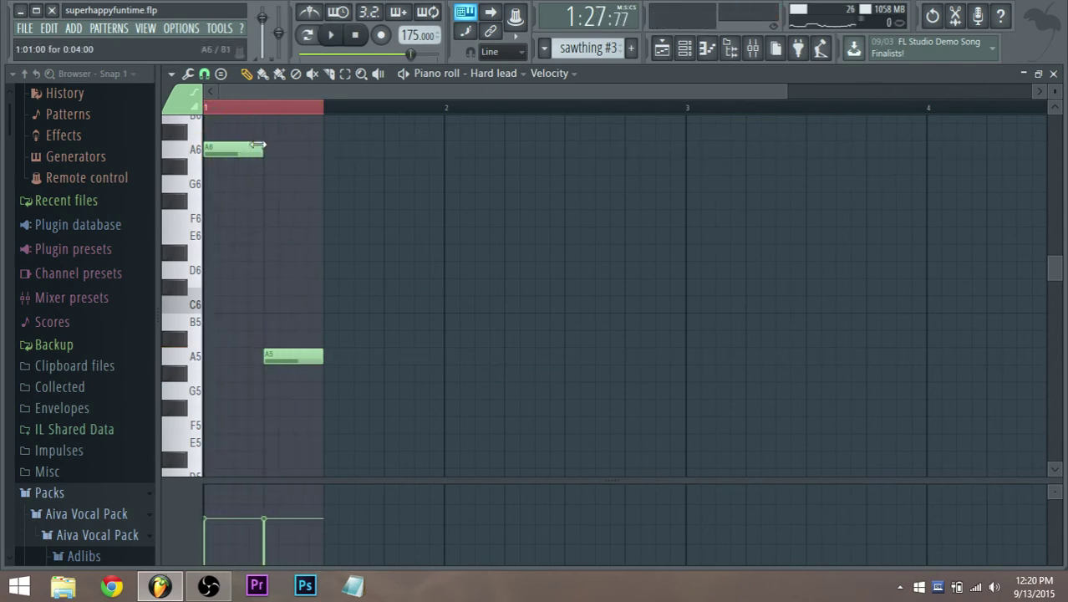
Step: Turn the melody into a descending run of two-step notes, A6, E6, C6 and A5, and listen to it
{"action": "mouse_move", "coordinate": [230, 217]}
{"action": "left_mouse_down"}
{"action": "mouse_move", "coordinate": [236, 181]}
{"action": "mouse_move", "coordinate": [235, 256]}
{"action": "mouse_move", "coordinate": [232, 231]}
{"action": "left_mouse_up"}
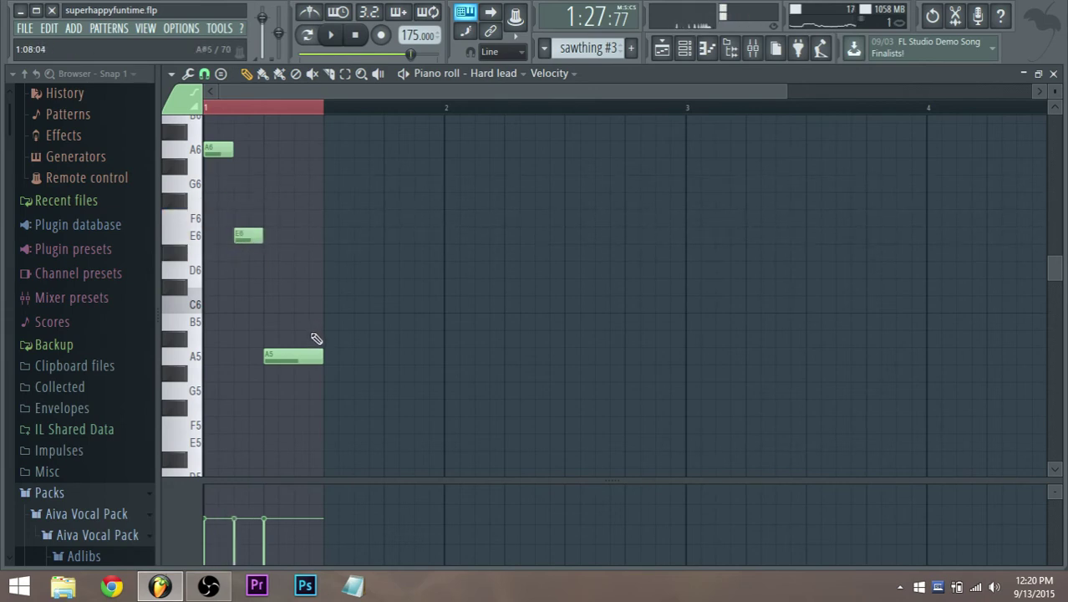
{"action": "left_click_drag", "start_coordinate": [279, 362], "coordinate": [322, 368]}
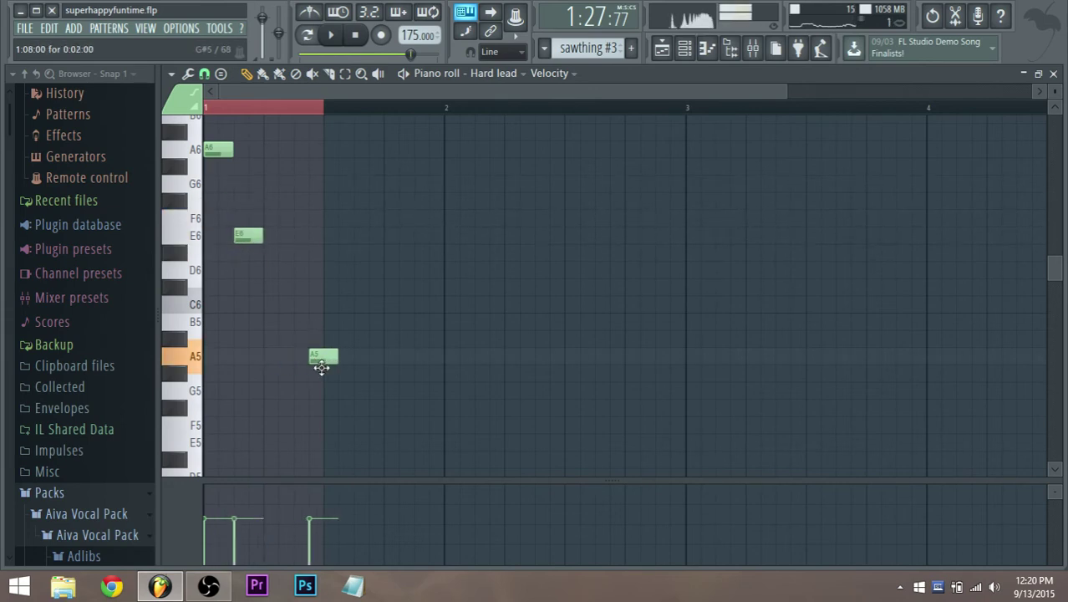
{"action": "left_click", "coordinate": [259, 284]}
{"action": "mouse_move", "coordinate": [266, 287]}
{"action": "left_mouse_down"}
{"action": "mouse_move", "coordinate": [265, 317]}
{"action": "mouse_move", "coordinate": [267, 305]}
{"action": "left_mouse_up"}
{"action": "key", "text": "space"}
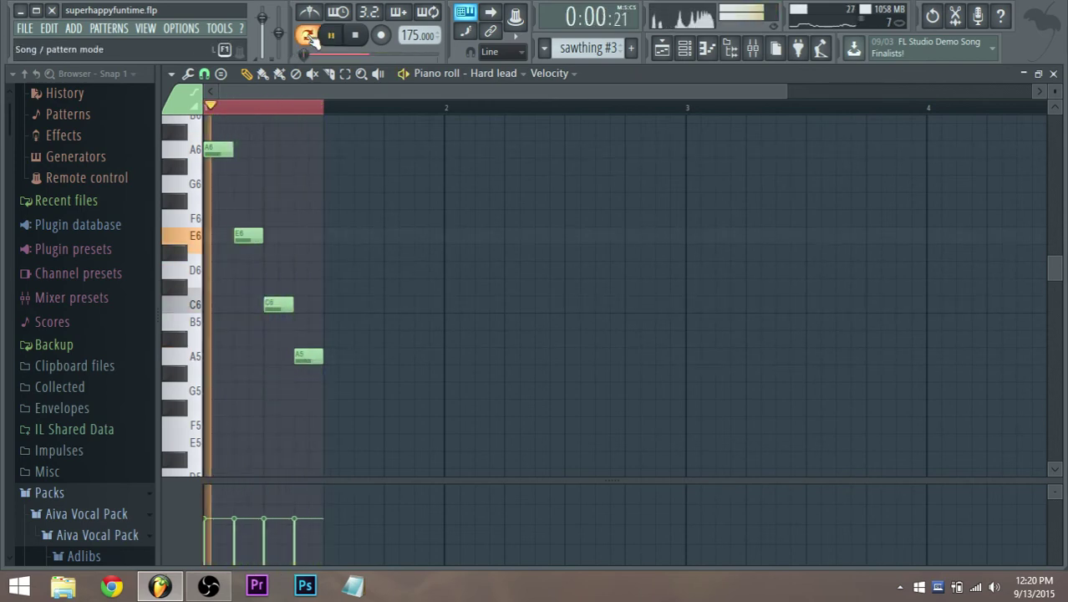
{"action": "key", "text": "space"}
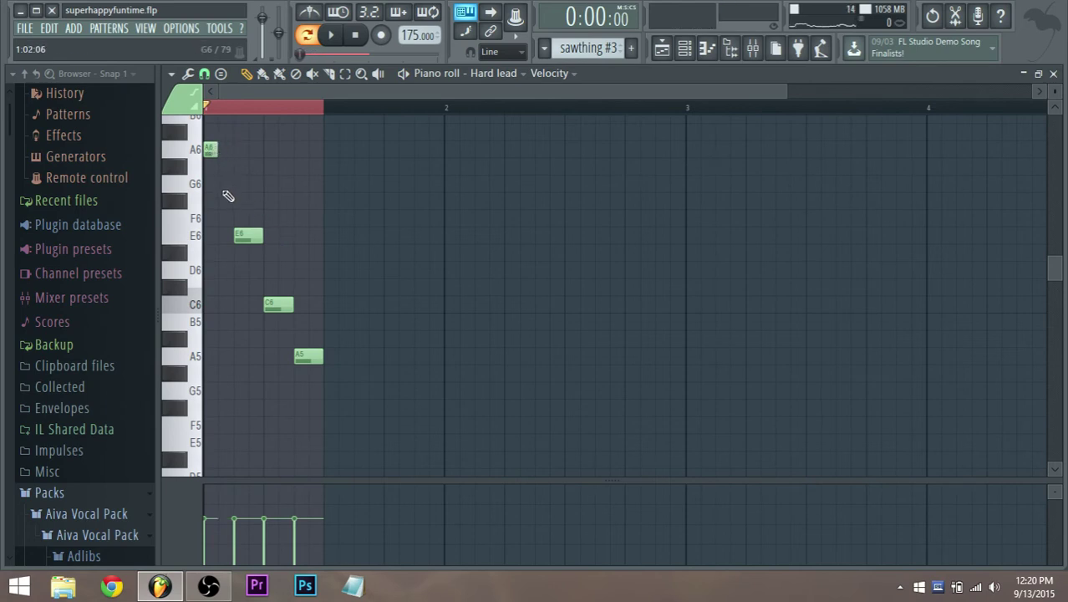
Step: Fill the second step after the shortened A6 with a one-step note, trying G6 and settling on D6 while auditioning
{"action": "mouse_move", "coordinate": [224, 203]}
{"action": "left_mouse_down"}
{"action": "mouse_move", "coordinate": [225, 233]}
{"action": "mouse_move", "coordinate": [224, 186]}
{"action": "left_mouse_up"}
{"action": "key", "text": "space"}
{"action": "key", "text": "space"}
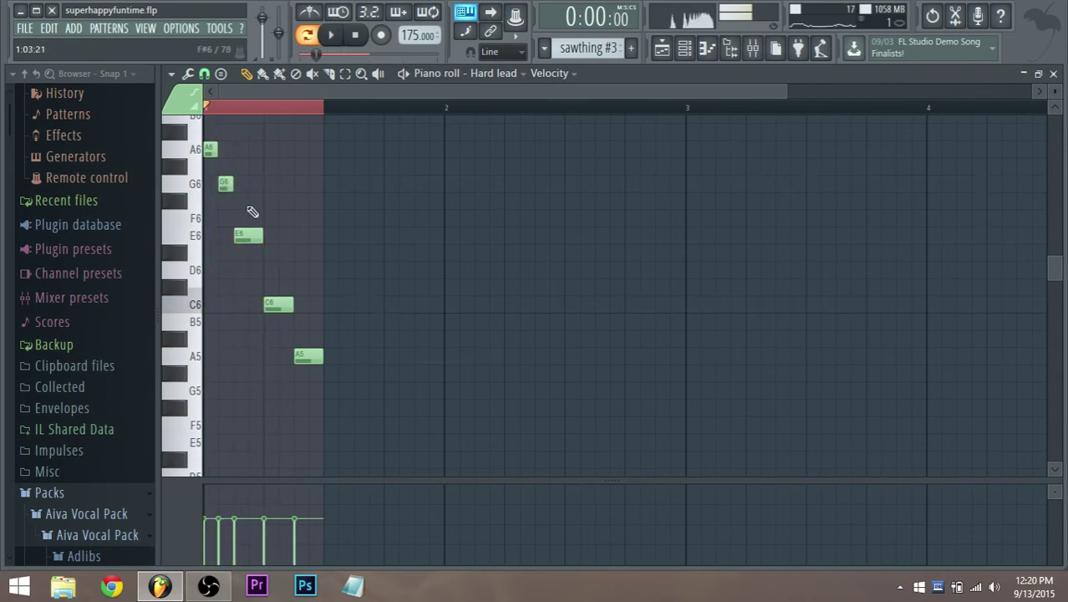
{"action": "left_click_drag", "start_coordinate": [227, 244], "coordinate": [224, 269]}
{"action": "key", "text": "space"}
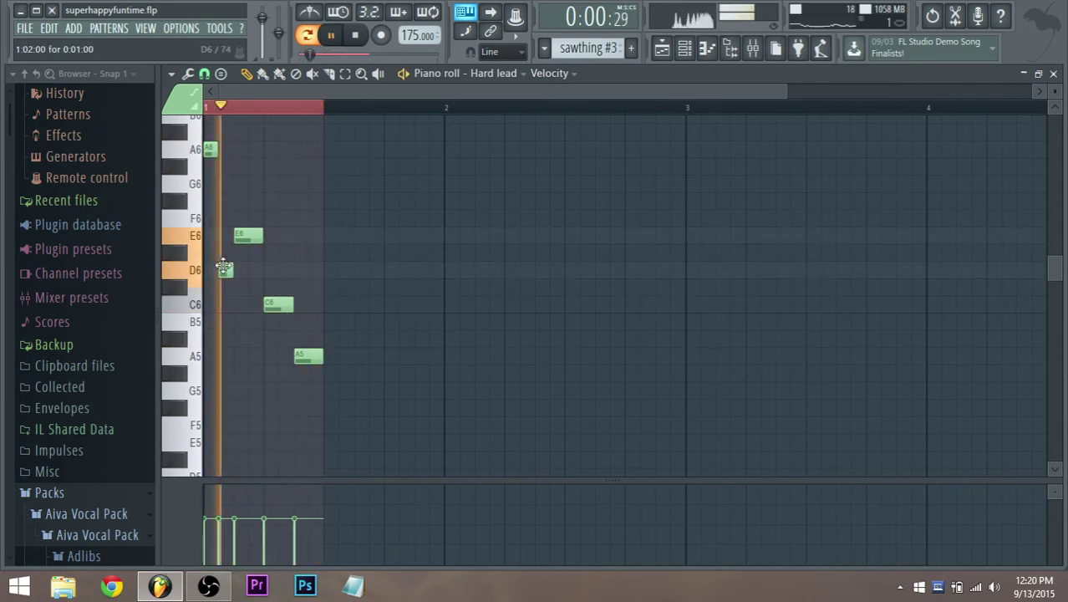
{"action": "key", "text": "space"}
Step: Delete the C6 note and stretch the closing A5 note over the whole second beat
{"action": "key", "text": "space"}
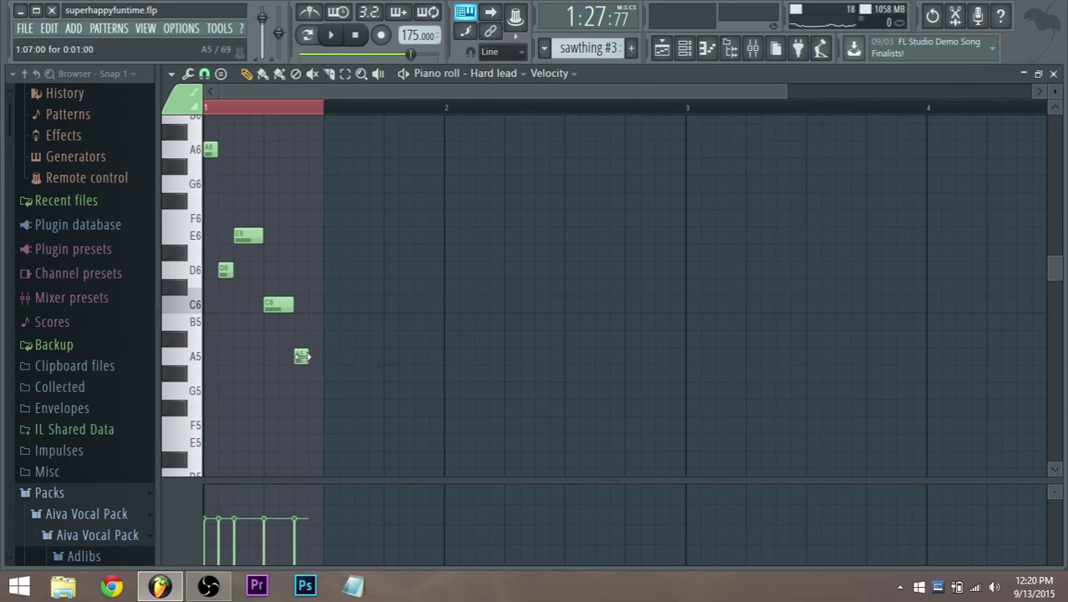
{"action": "left_click_drag", "start_coordinate": [299, 356], "coordinate": [324, 364]}
{"action": "right_click", "coordinate": [286, 308]}
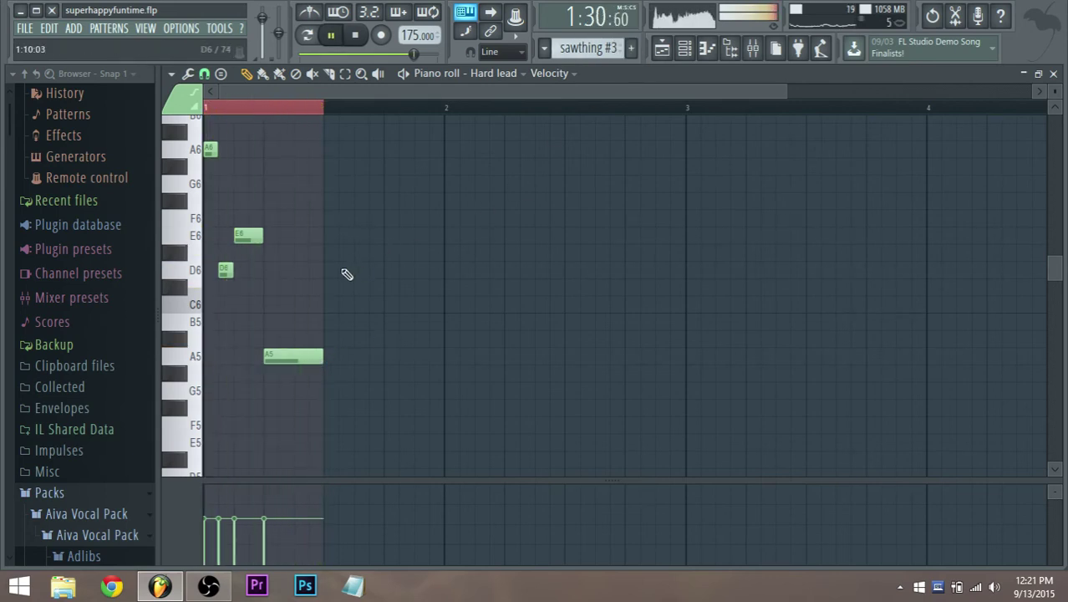
Step: Place a copy of the sawthing #3 clip on track 5 at bar 67 and play the drop briefly
{"action": "left_click", "coordinate": [661, 48]}
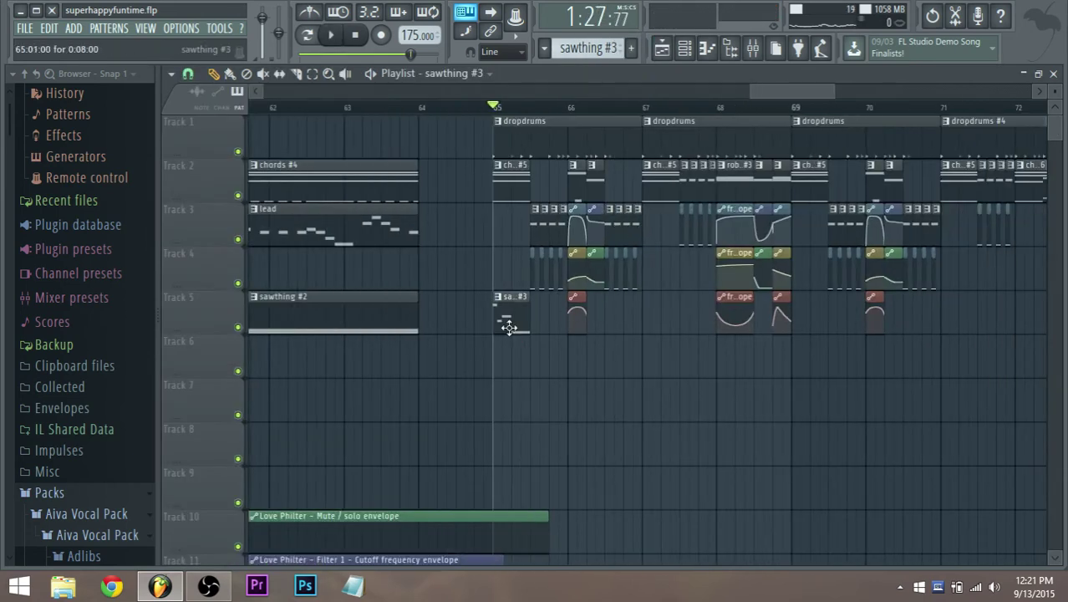
{"action": "scroll", "coordinate": [668, 339], "scroll_direction": "up", "scroll_amount": 2}
{"action": "left_click", "coordinate": [635, 330]}
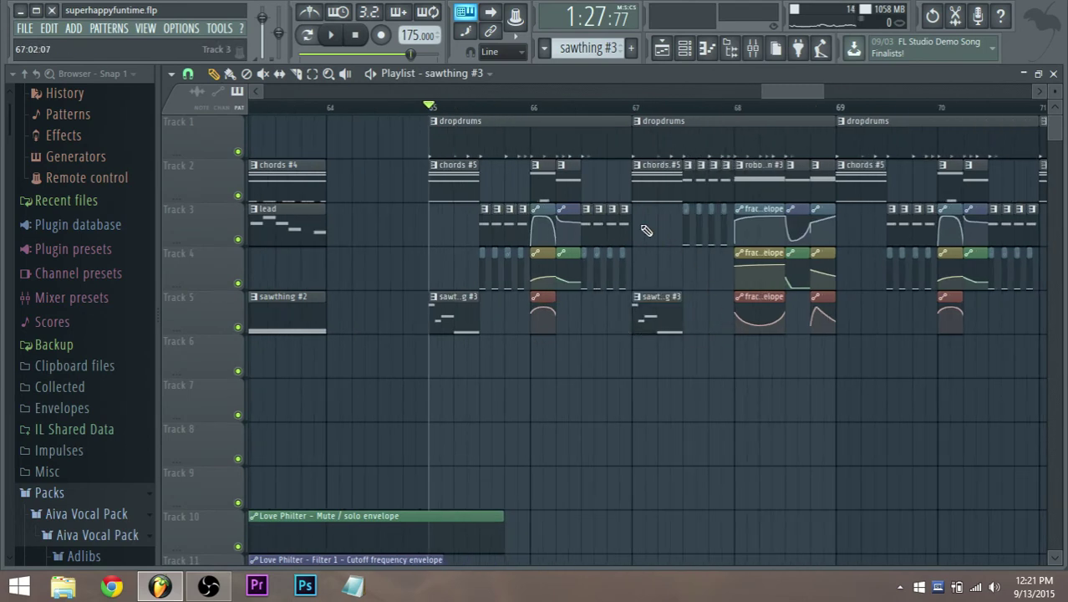
{"action": "key", "text": "space"}
{"action": "key", "text": "space"}
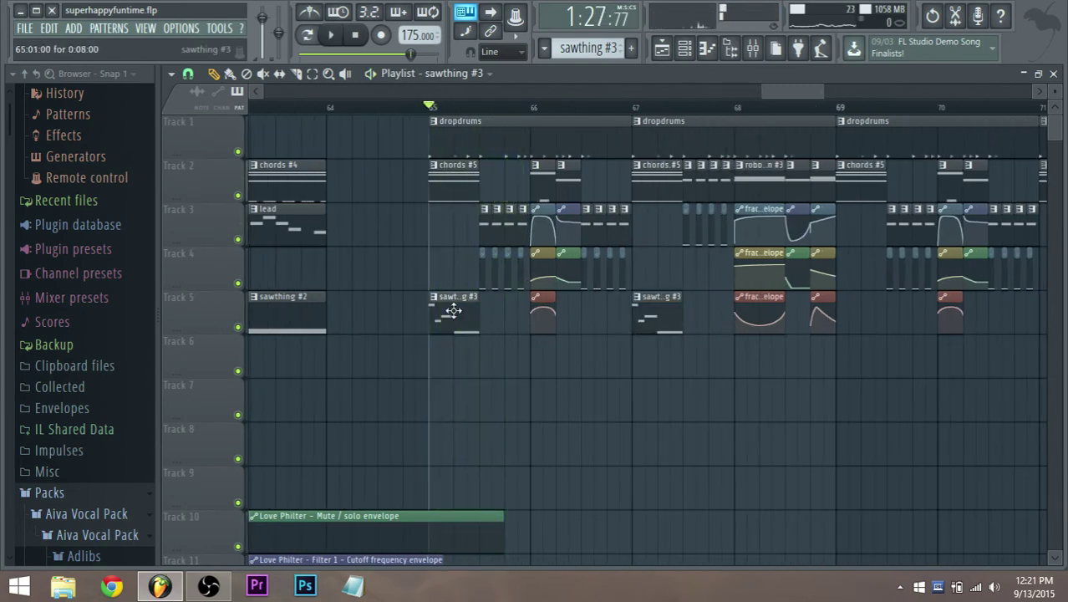
Step: In the sawthing #3 pattern, lengthen D6 to two steps, shorten E6 to the step before A5, and audition the pattern
{"action": "double_click", "coordinate": [452, 311]}
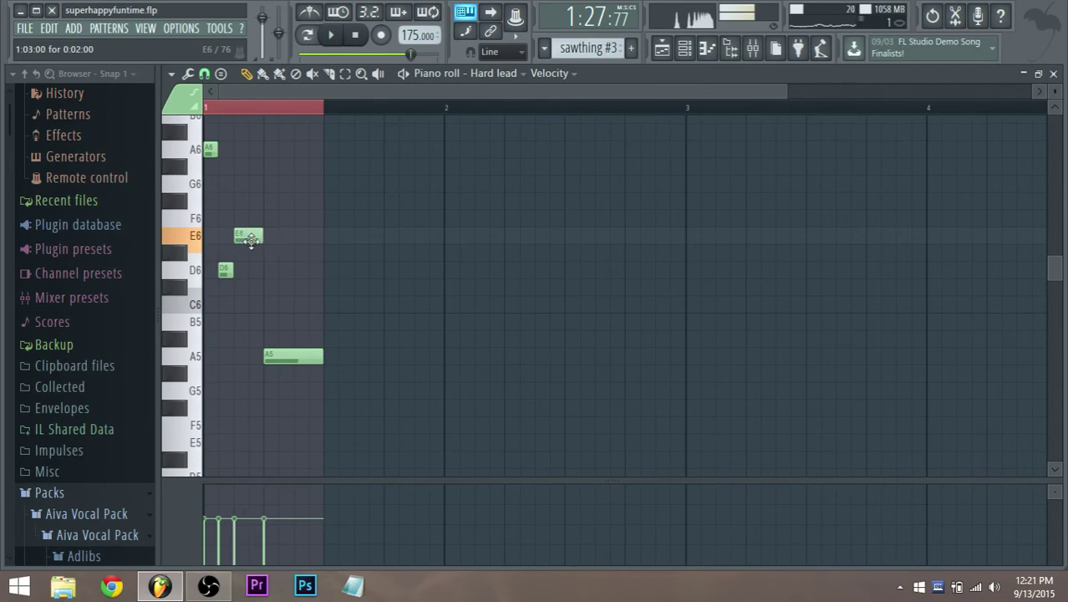
{"action": "left_click_drag", "start_coordinate": [277, 239], "coordinate": [251, 266]}
{"action": "key", "text": "space"}
{"action": "key", "text": "space"}
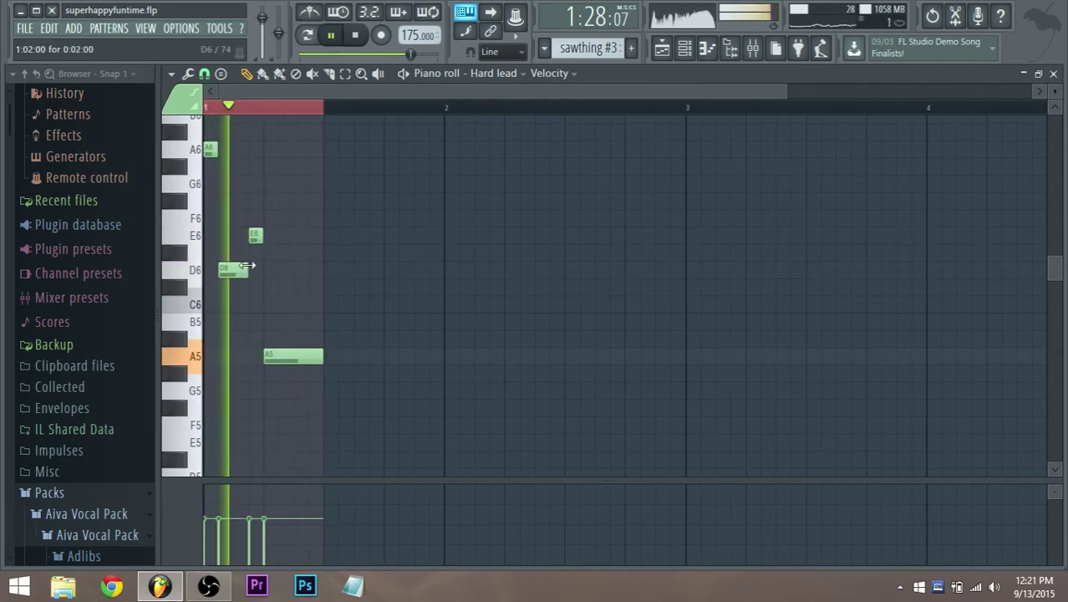
{"action": "left_click", "coordinate": [307, 35]}
{"action": "key", "text": "space"}
Step: Delete the short E6 note, shift the D6 note to start on the third step, and play the pattern
{"action": "right_click", "coordinate": [259, 241]}
{"action": "key", "text": "space"}
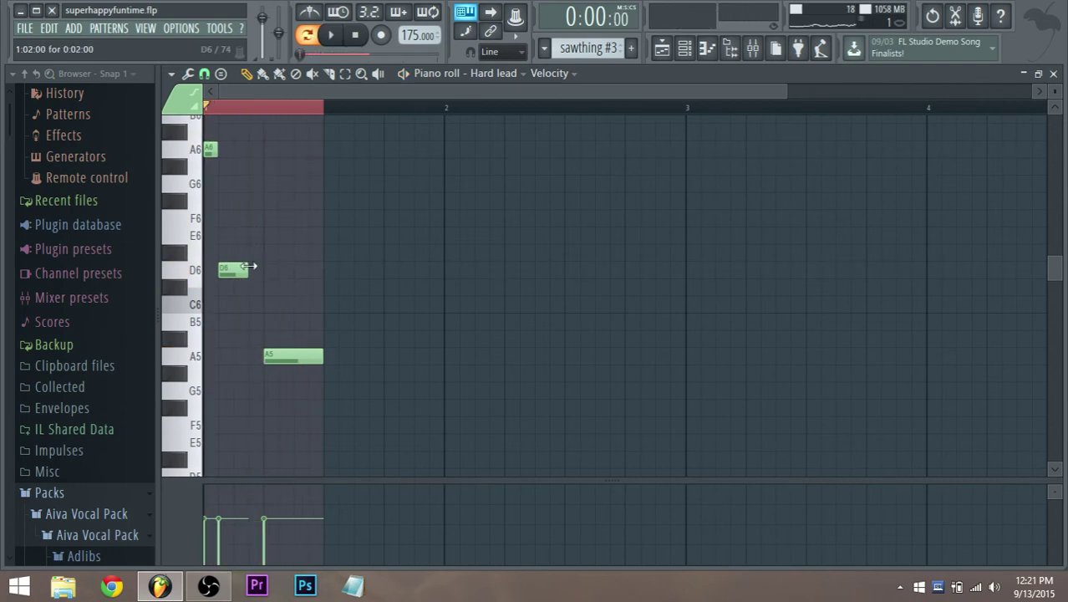
{"action": "left_click_drag", "start_coordinate": [260, 269], "coordinate": [278, 268]}
{"action": "key", "text": "space"}
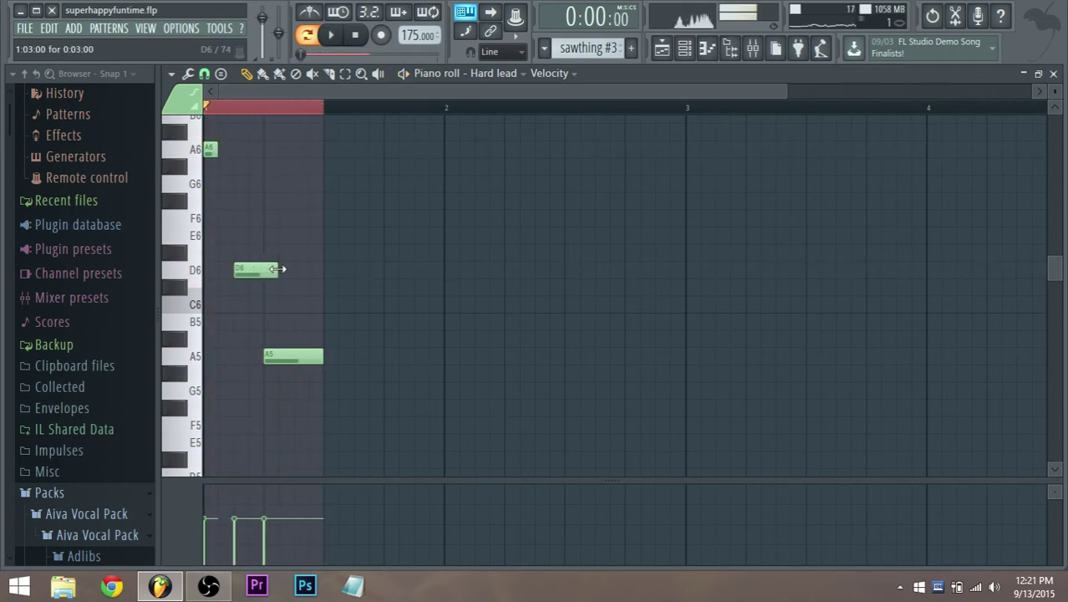
{"action": "key", "text": "space"}
Step: Replace the opening A6 with a two-step E6, trim D6 to two steps, and audition it alone and in the song
{"action": "left_click_drag", "start_coordinate": [217, 150], "coordinate": [216, 246]}
{"action": "key", "text": "space"}
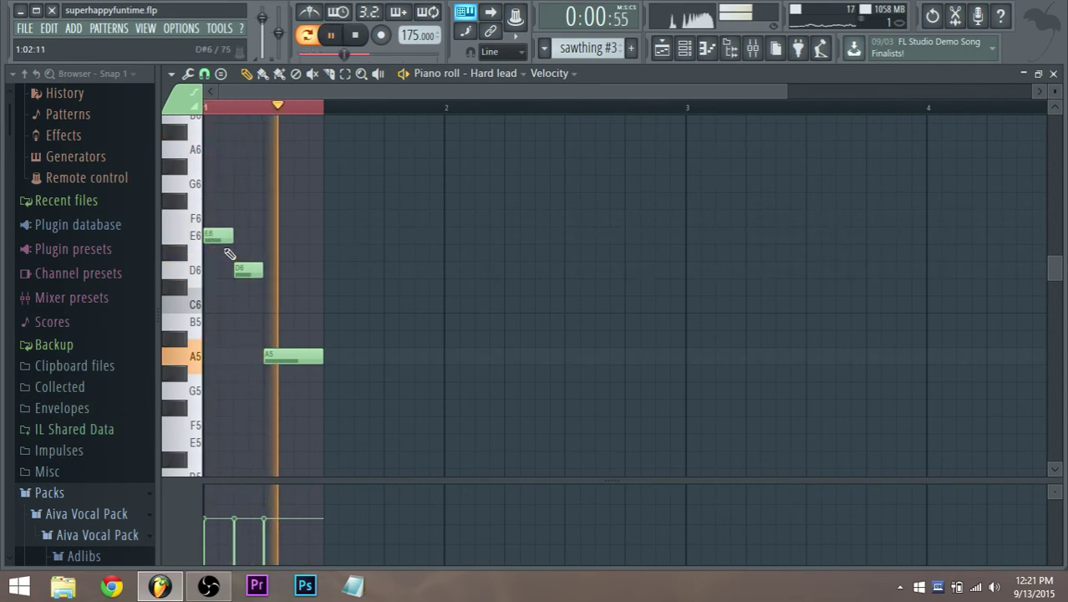
{"action": "key", "text": "space"}
{"action": "key", "text": "space"}
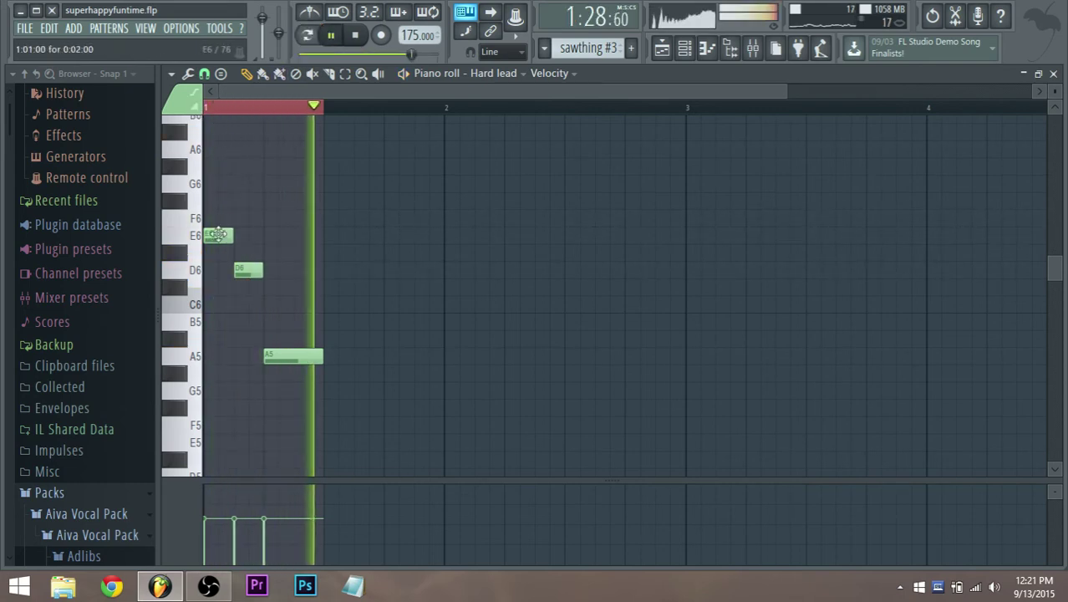
Step: Place a half-bar sawthing #3 clip on track 5 at the start of bar 69
{"action": "left_click", "coordinate": [661, 56]}
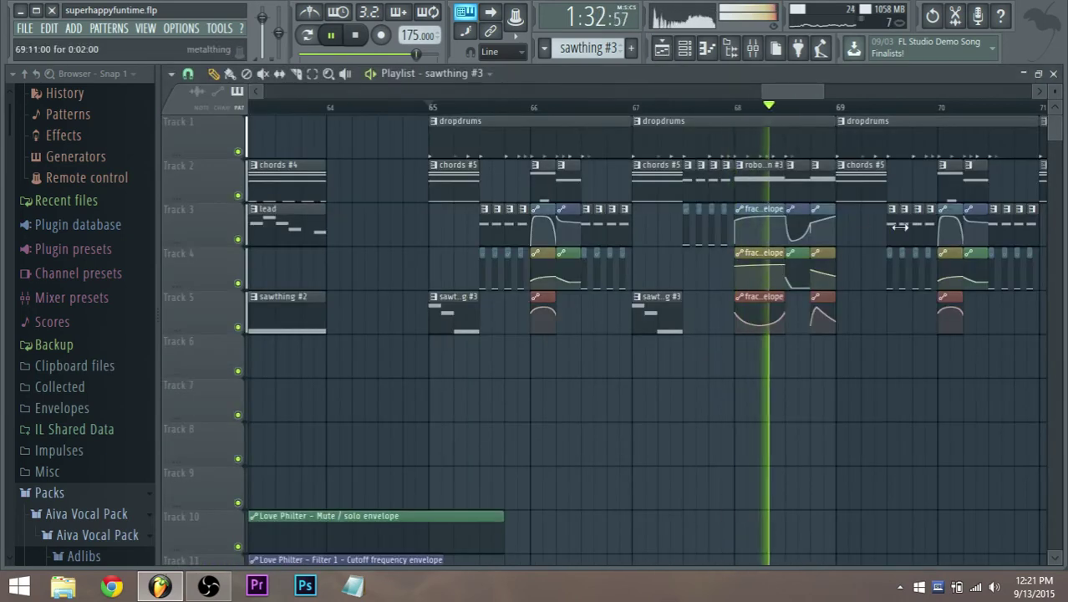
{"action": "scroll", "coordinate": [900, 226], "scroll_direction": "down", "scroll_amount": 1}
{"action": "key", "text": "space"}
{"action": "left_click_drag", "start_coordinate": [804, 94], "coordinate": [845, 99]}
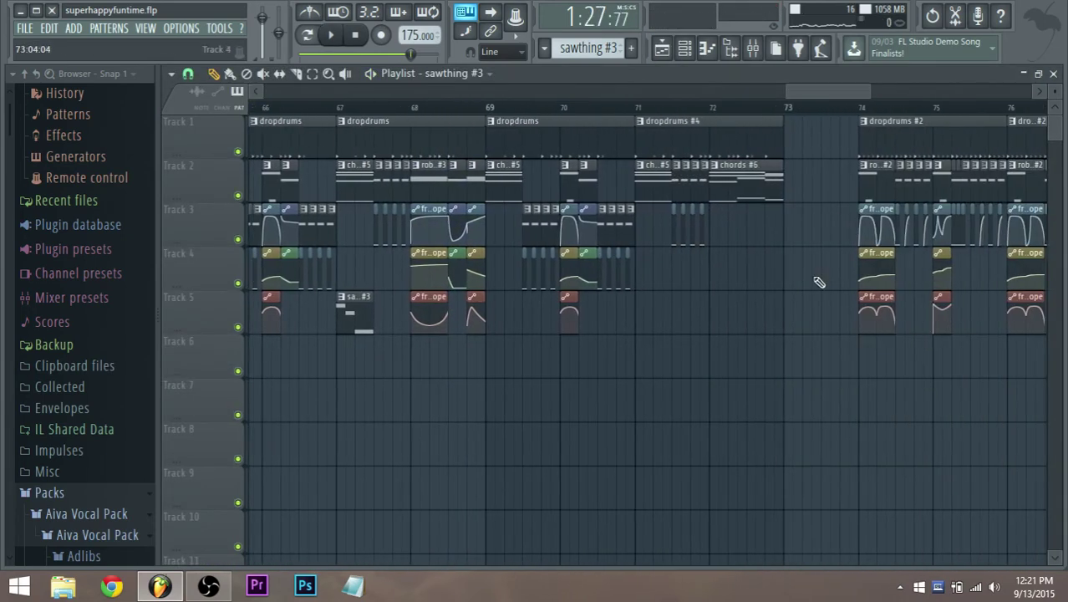
{"action": "left_click", "coordinate": [455, 325]}
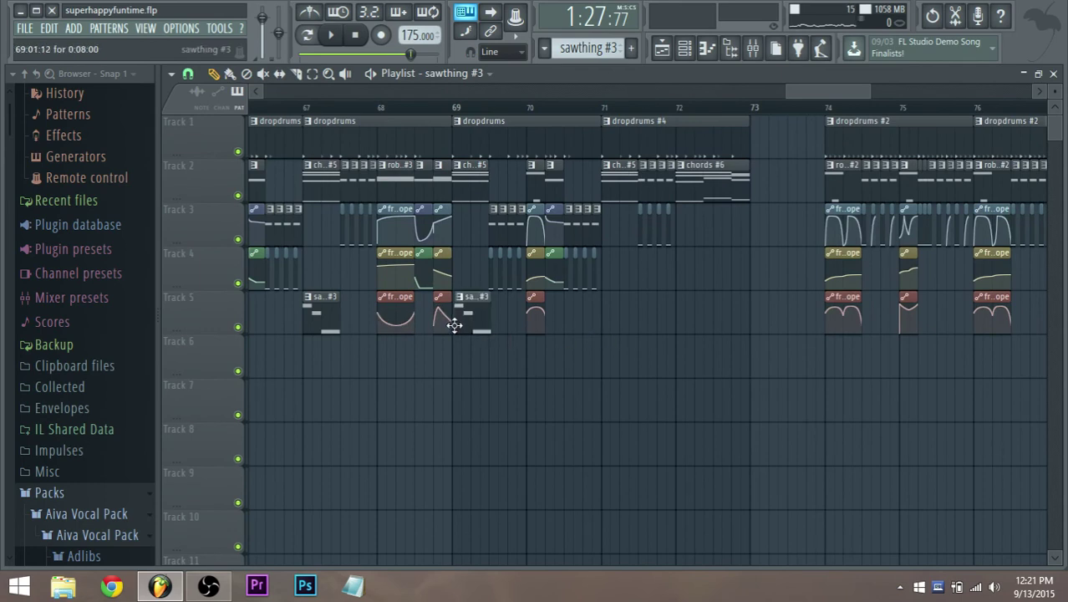
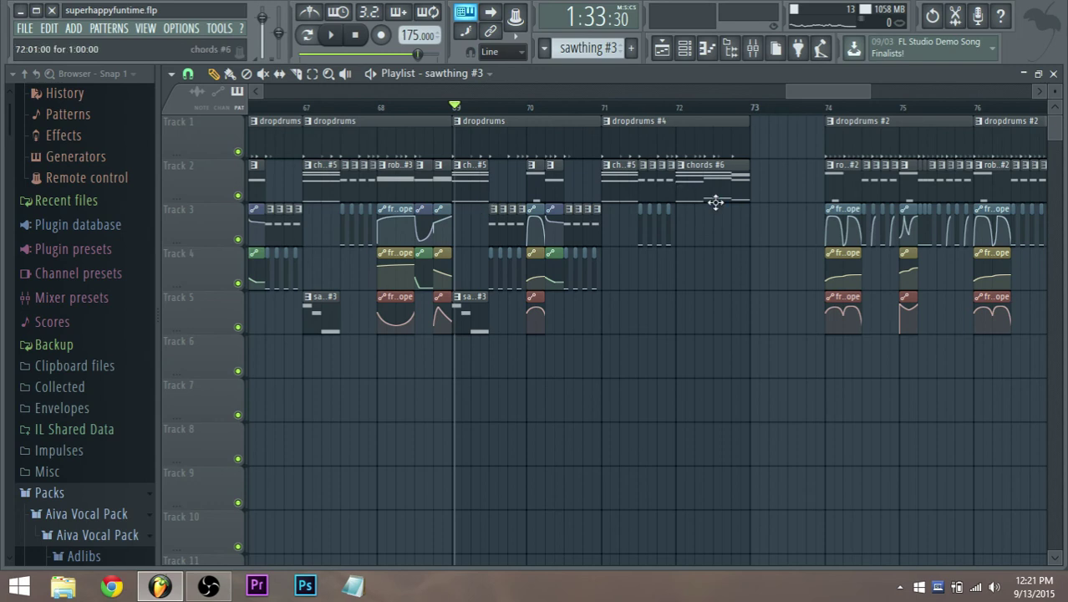
Step: Replace the chords #5 clip at bar 69 with a half-bar chords #6 clip and play from there
{"action": "left_click", "coordinate": [443, 195]}
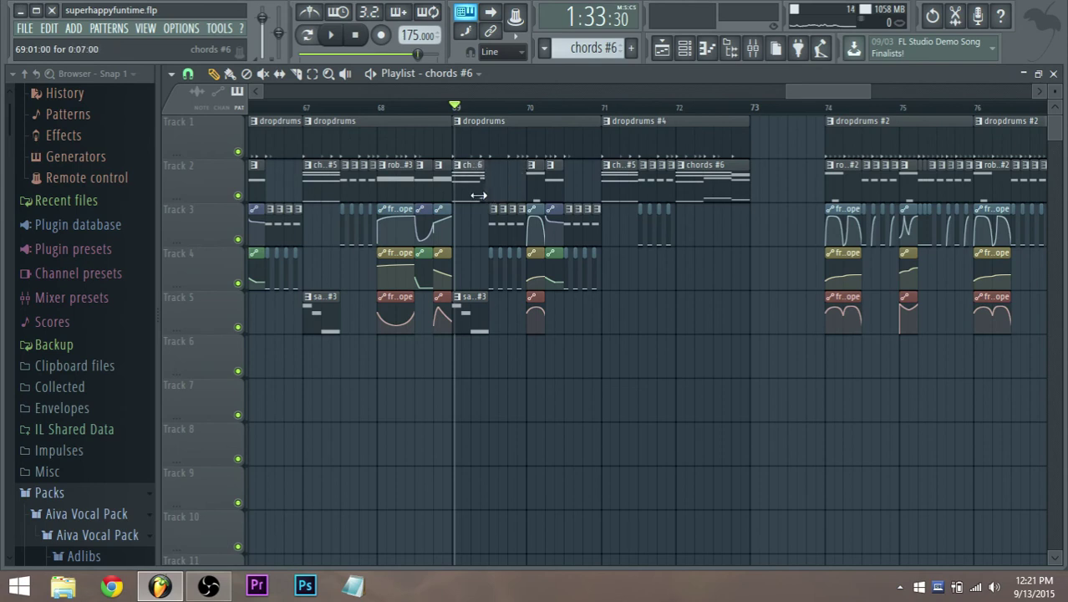
{"action": "key", "text": "space"}
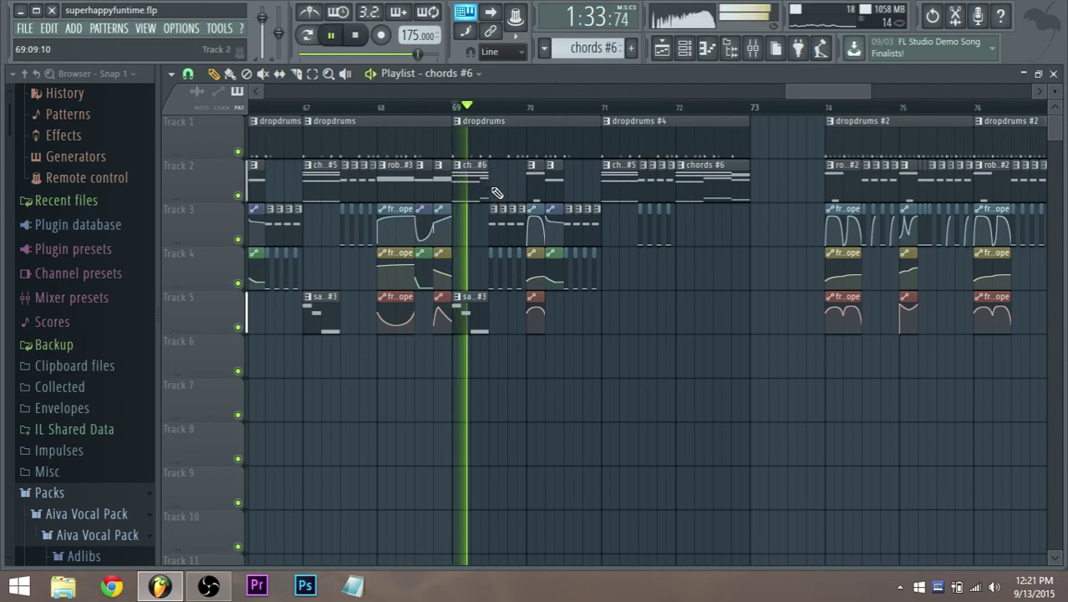
{"action": "left_click", "coordinate": [455, 109]}
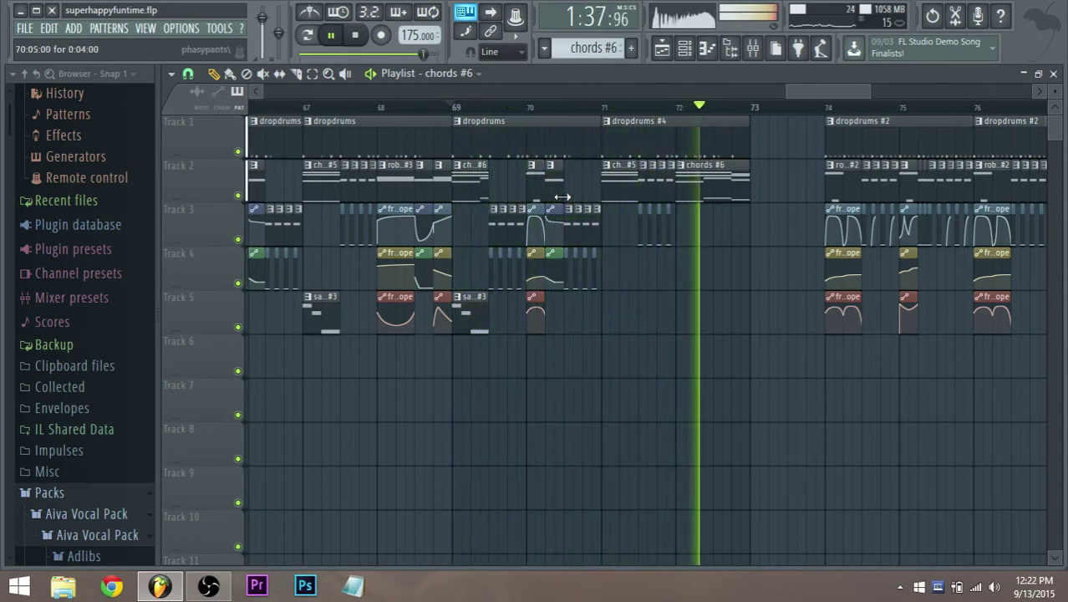
Step: Play the drop from just before bar 65 and listen to the chords at bar 69
{"action": "key", "text": "space"}
{"action": "scroll", "coordinate": [434, 299], "scroll_direction": "down", "scroll_amount": 4}
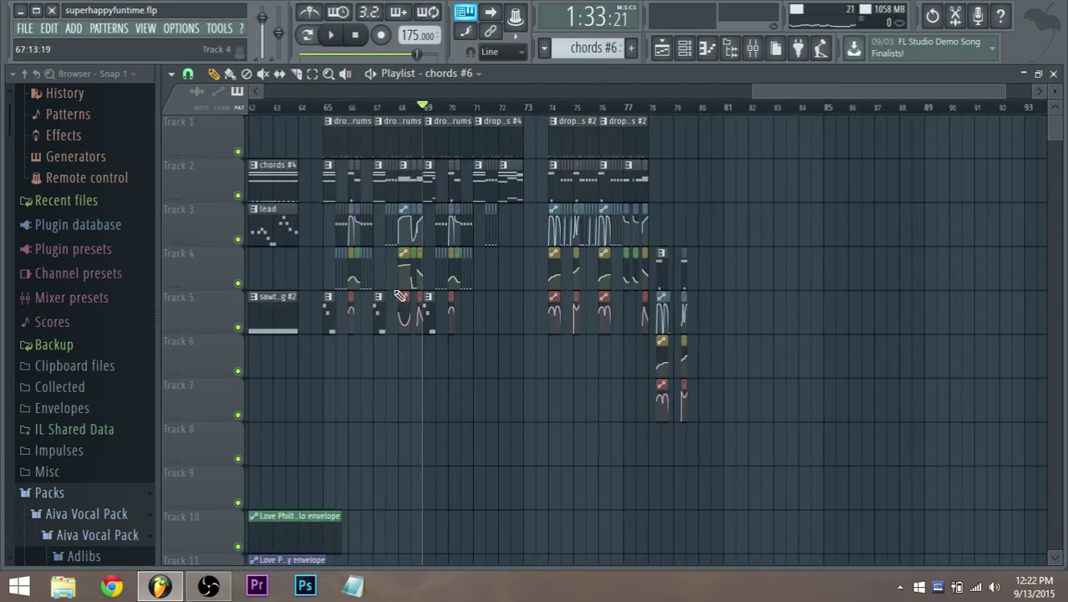
{"action": "left_click", "coordinate": [316, 108]}
{"action": "scroll", "coordinate": [437, 337], "scroll_direction": "up", "scroll_amount": 4}
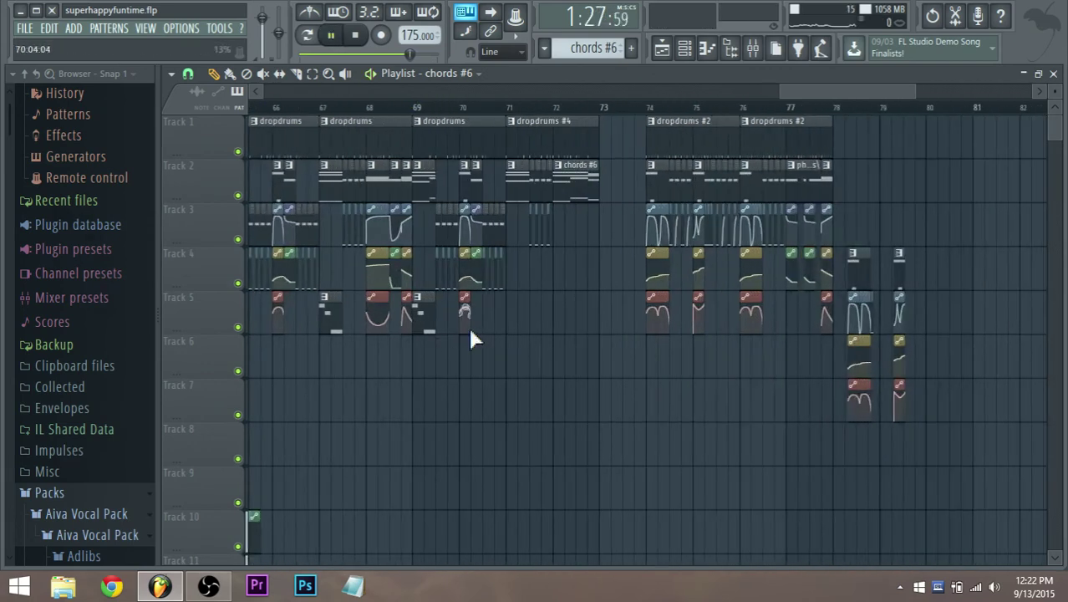
{"action": "key", "text": "space"}
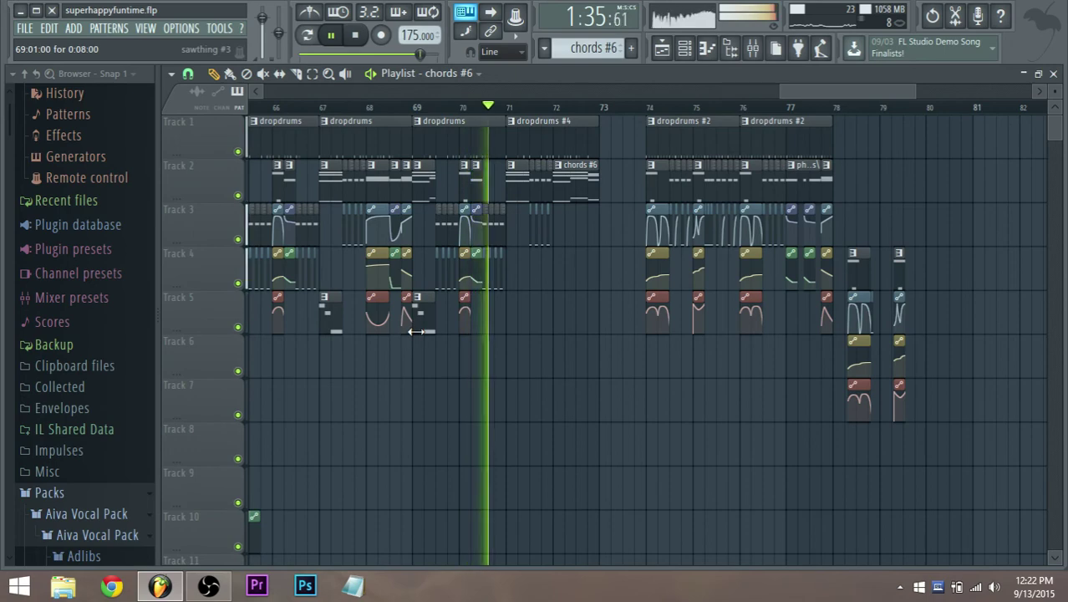
{"action": "key", "text": "space"}
{"action": "scroll", "coordinate": [480, 232], "scroll_direction": "up", "scroll_amount": 3}
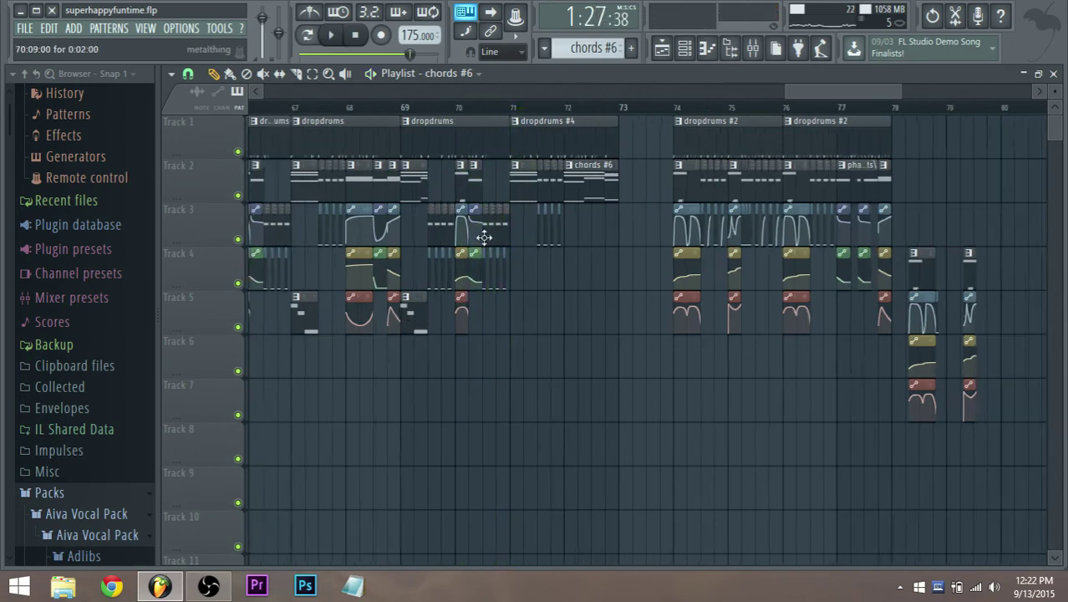
Step: Make the chords #6 clip at bar 69 unique, delete its second Default chord and extend the first chord to half a bar
{"action": "right_click", "coordinate": [354, 167]}
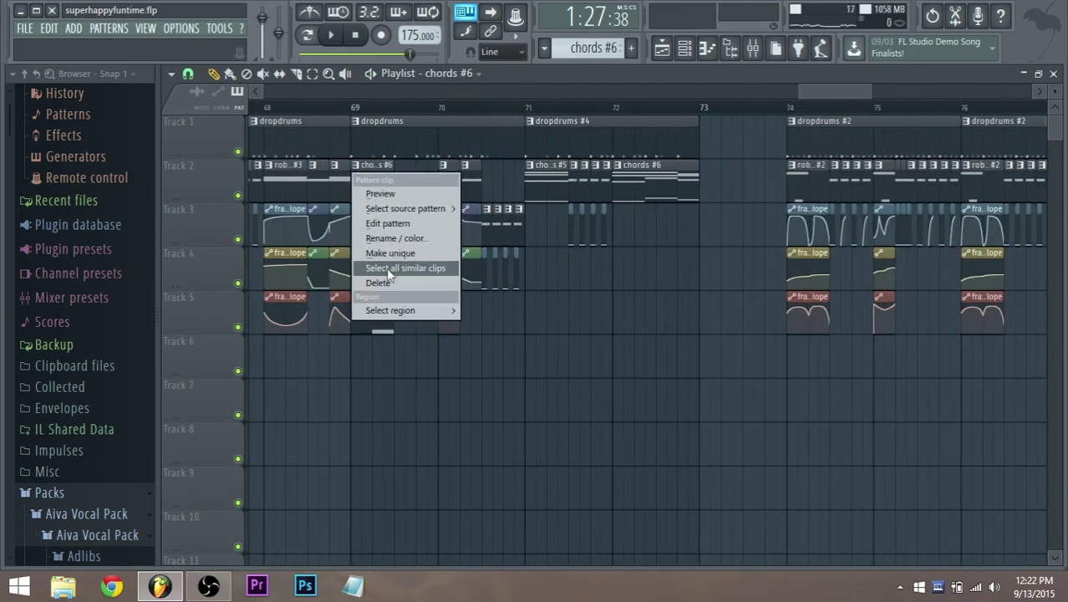
{"action": "left_click", "coordinate": [391, 259]}
{"action": "double_click", "coordinate": [364, 178]}
{"action": "right_click", "coordinate": [510, 201]}
{"action": "right_click", "coordinate": [512, 321]}
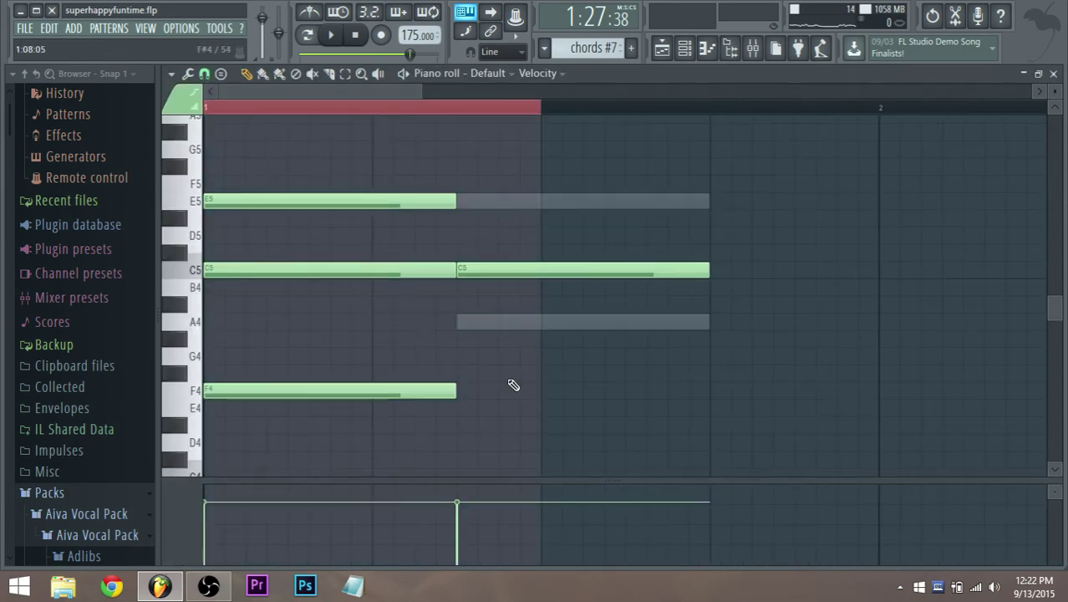
{"action": "right_click", "coordinate": [514, 270]}
{"action": "left_click_drag", "start_coordinate": [474, 428], "coordinate": [531, 204]}
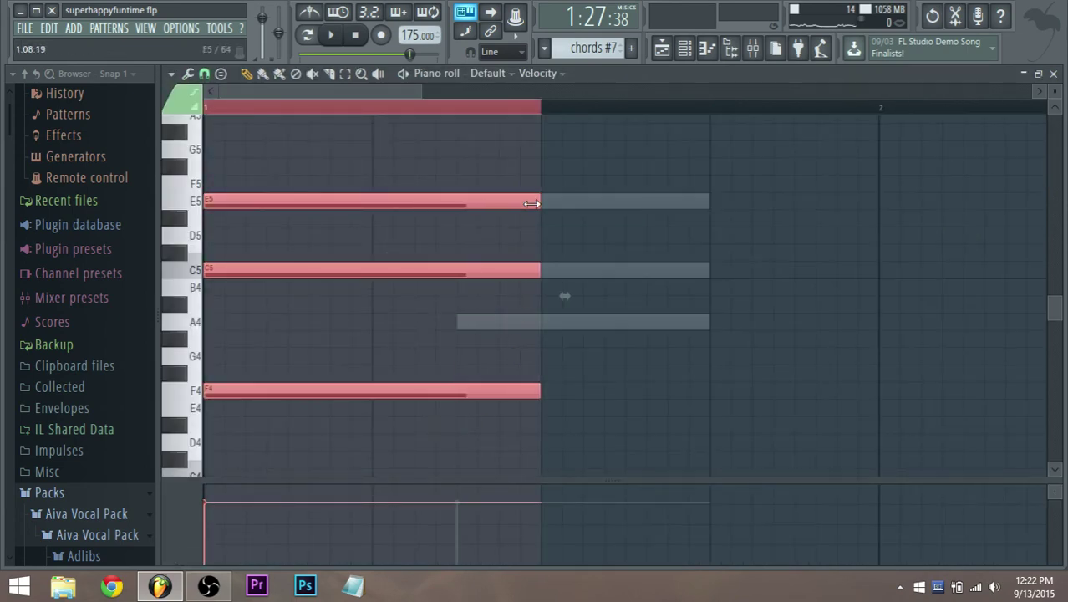
Step: Reduce the Harmor part of chords #7 to a single half-bar F2 note and switch playback to pattern mode
{"action": "left_click", "coordinate": [685, 48]}
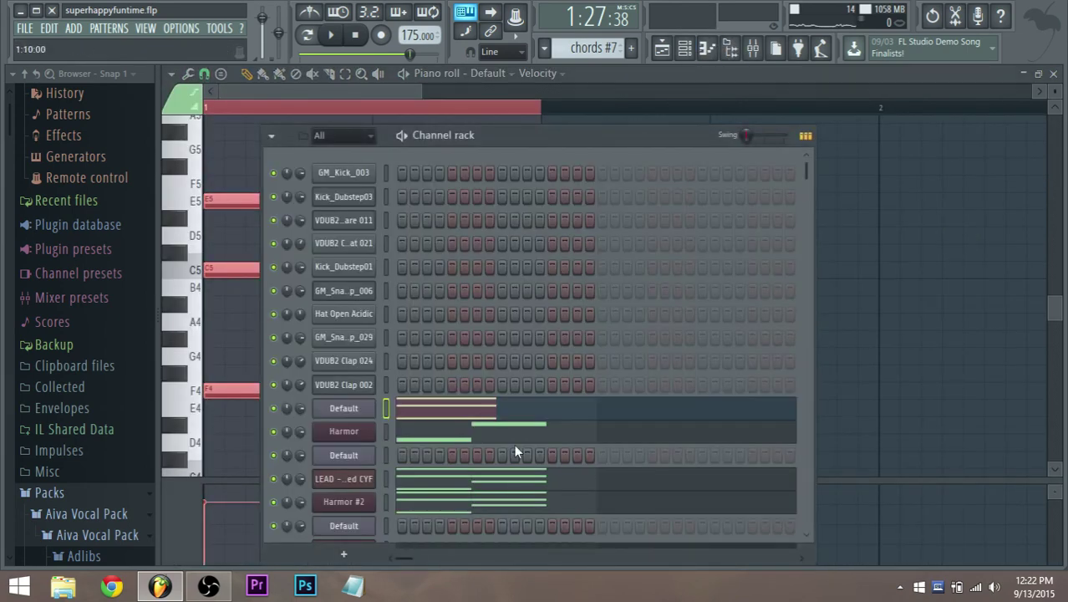
{"action": "scroll", "coordinate": [497, 443], "scroll_direction": "down", "scroll_amount": 3}
{"action": "left_click", "coordinate": [470, 313]}
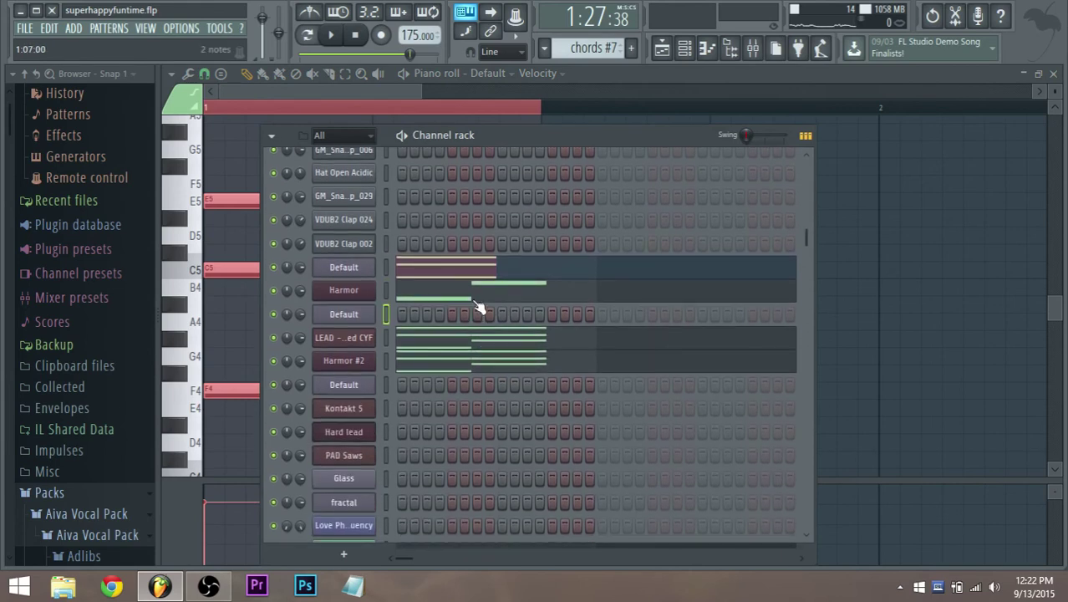
{"action": "left_click", "coordinate": [478, 308]}
{"action": "left_click_drag", "start_coordinate": [453, 328], "coordinate": [524, 332]}
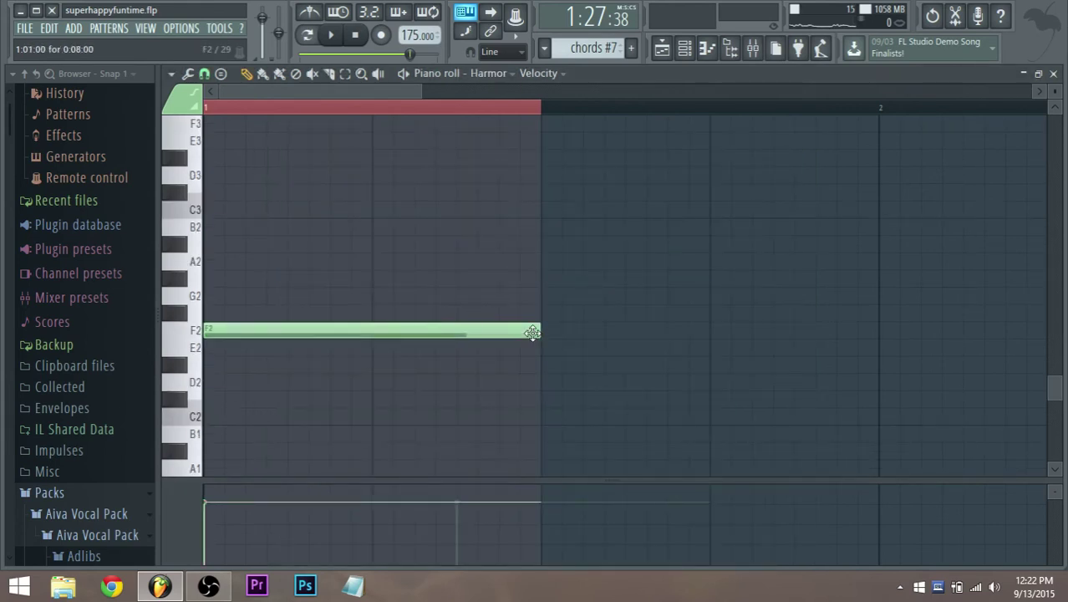
{"action": "left_click", "coordinate": [192, 333]}
{"action": "mouse_move", "coordinate": [537, 335]}
{"action": "left_mouse_down"}
{"action": "mouse_move", "coordinate": [467, 337]}
{"action": "mouse_move", "coordinate": [536, 341]}
{"action": "left_mouse_up"}
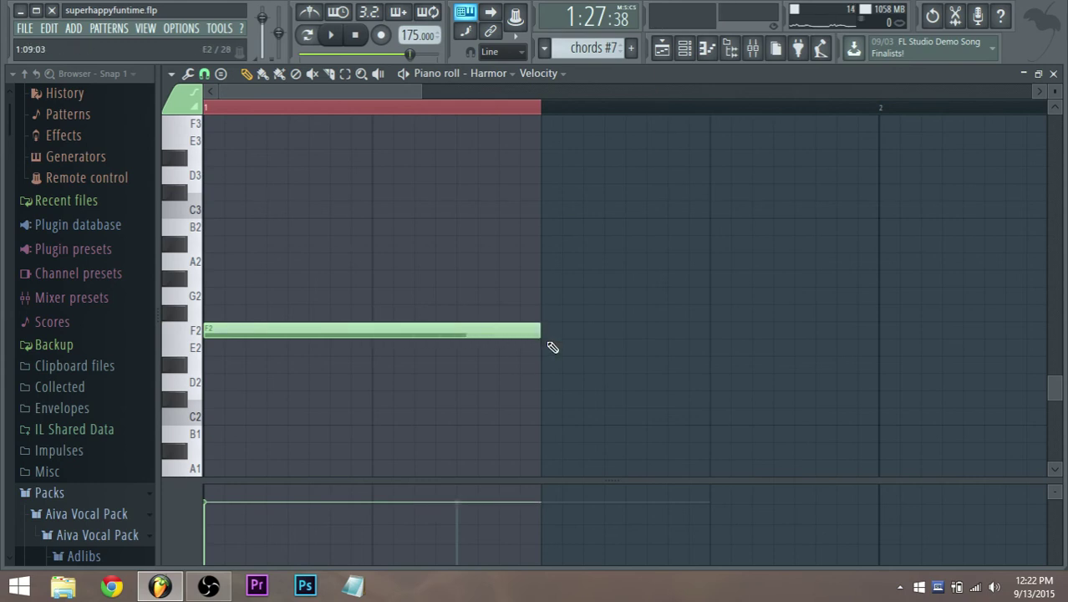
{"action": "left_click", "coordinate": [311, 37]}
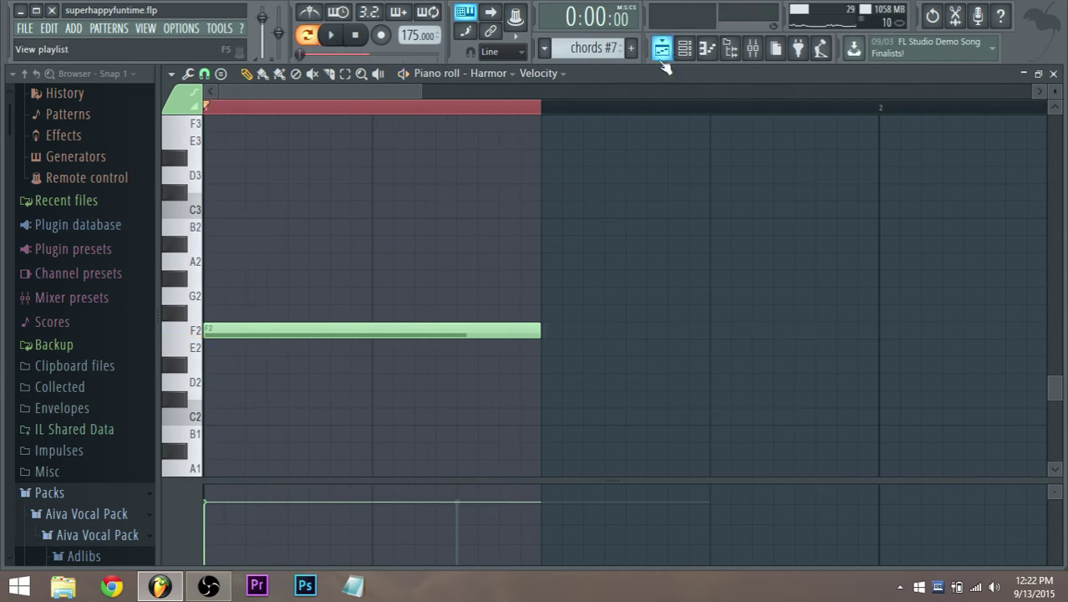
Step: In the LEAD - Charged CYF part, delete the second chord and extend the F4, C5 and E5 notes to half a bar
{"action": "left_click", "coordinate": [661, 49]}
{"action": "left_click", "coordinate": [451, 335]}
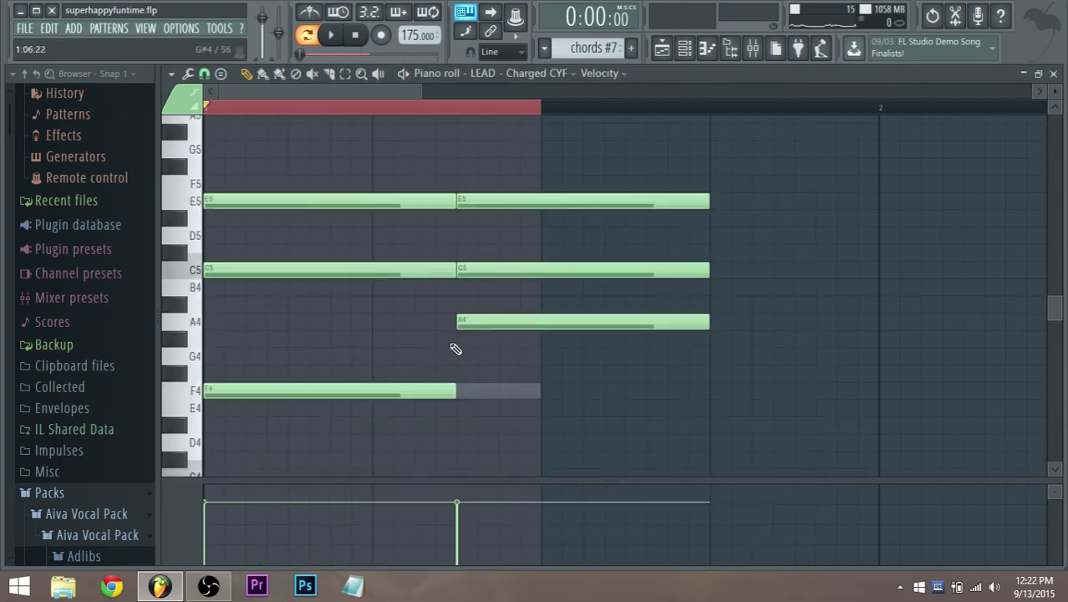
{"action": "right_click", "coordinate": [508, 323]}
{"action": "right_click", "coordinate": [512, 270]}
{"action": "right_click", "coordinate": [518, 203]}
{"action": "left_click_drag", "start_coordinate": [448, 432], "coordinate": [534, 204]}
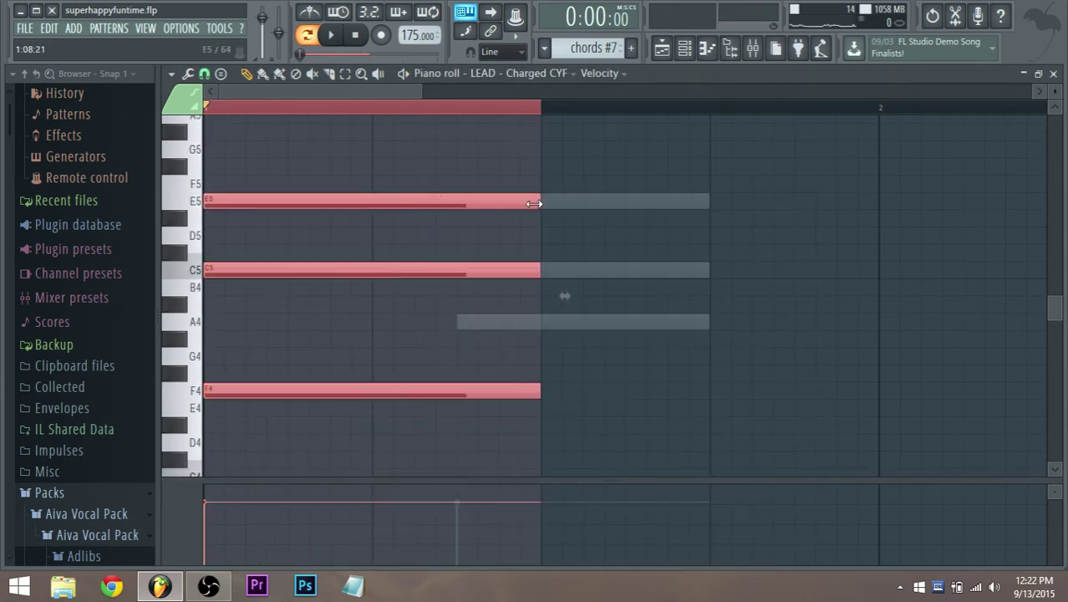
Step: Delete the second chord in the Harmor #2 part, extend the first chord to half a bar, and audition the pattern
{"action": "left_click", "coordinate": [661, 50]}
{"action": "left_click", "coordinate": [487, 366]}
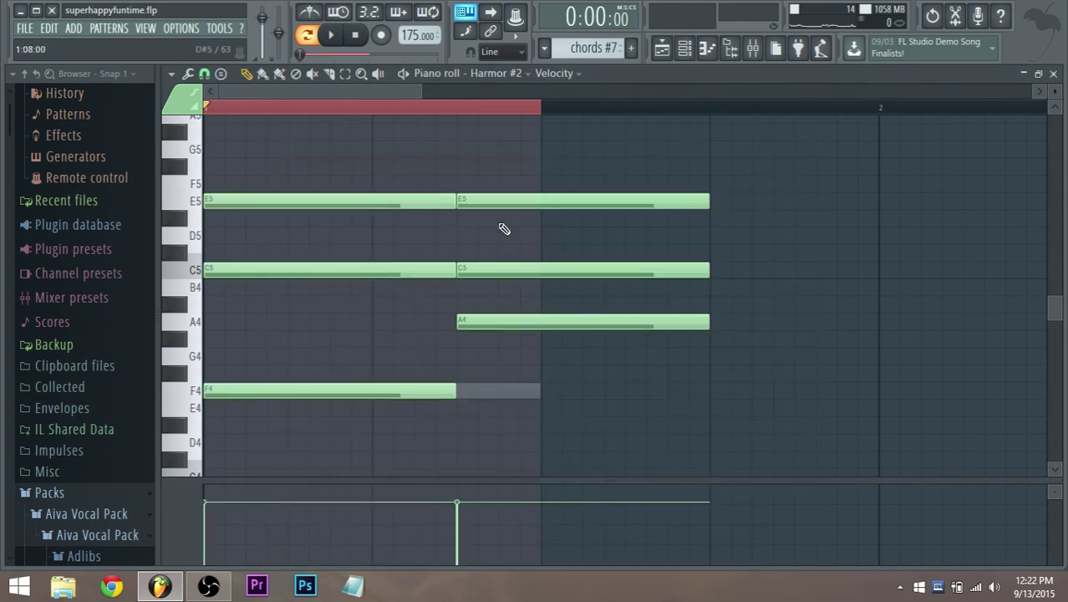
{"action": "right_click", "coordinate": [501, 201]}
{"action": "right_click", "coordinate": [501, 270]}
{"action": "right_click", "coordinate": [502, 321]}
{"action": "left_click_drag", "start_coordinate": [450, 450], "coordinate": [539, 201]}
{"action": "key", "text": "space"}
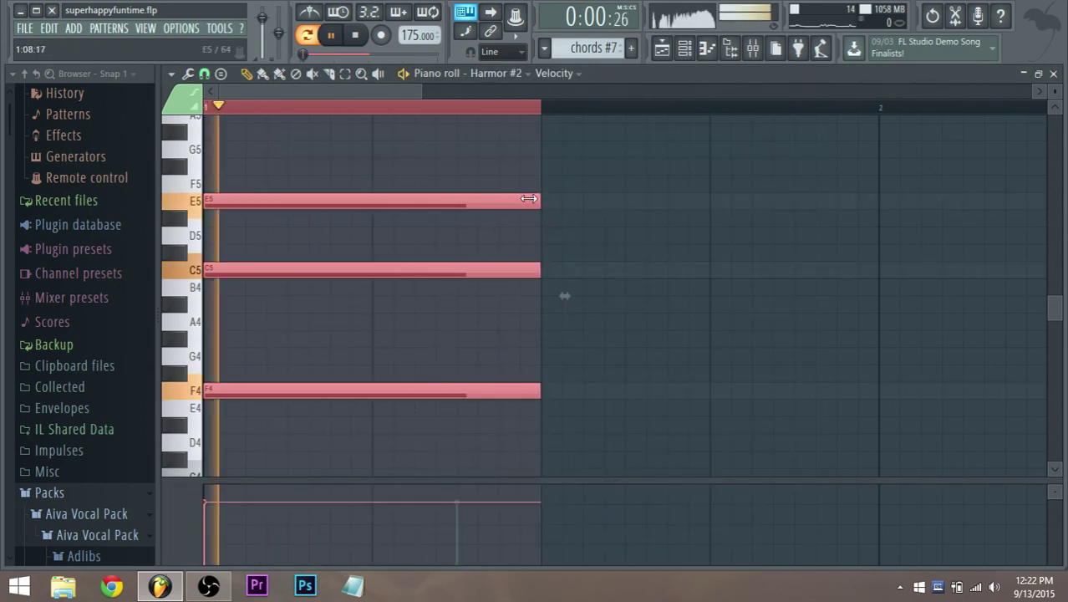
{"action": "left_click", "coordinate": [661, 48]}
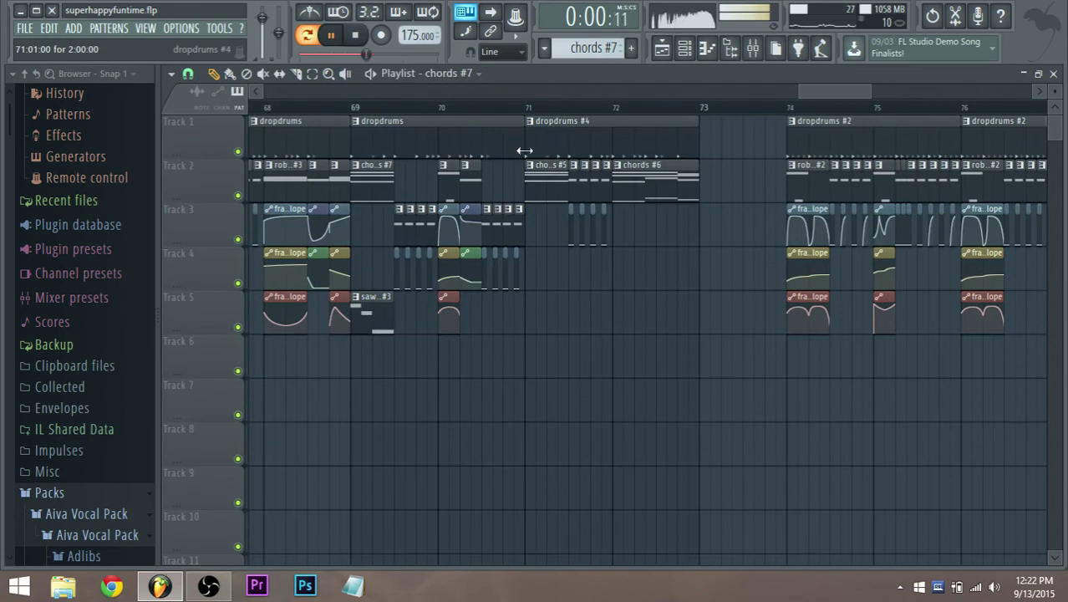
{"action": "key", "text": "space"}
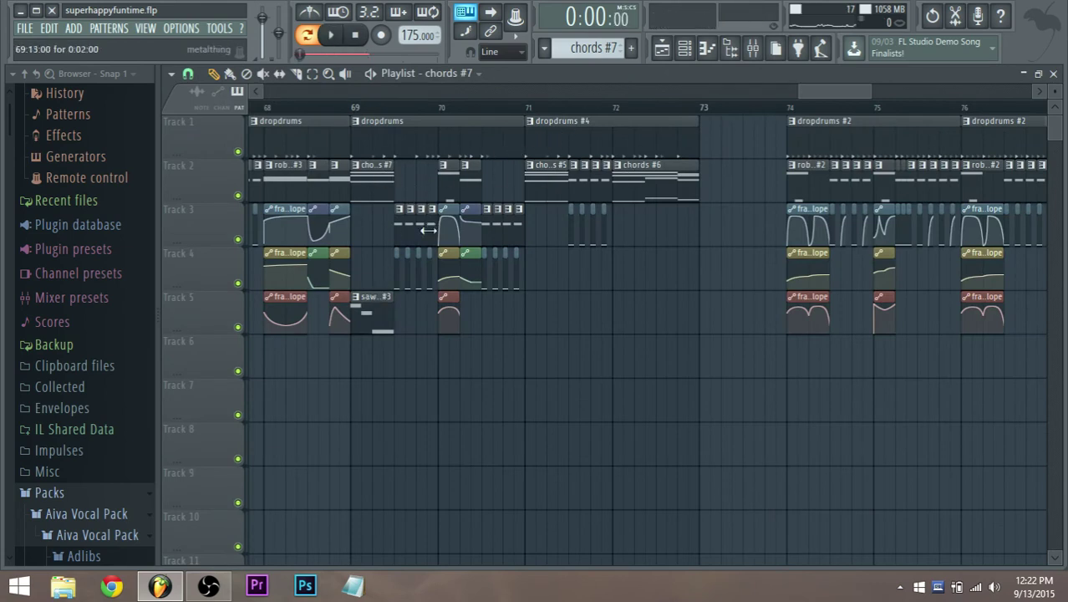
Step: Split the Harmor bass of chords #7 into a six-step F2 followed by a two-step F2 while the pattern plays
{"action": "scroll", "coordinate": [380, 193], "scroll_direction": "down", "scroll_amount": 1}
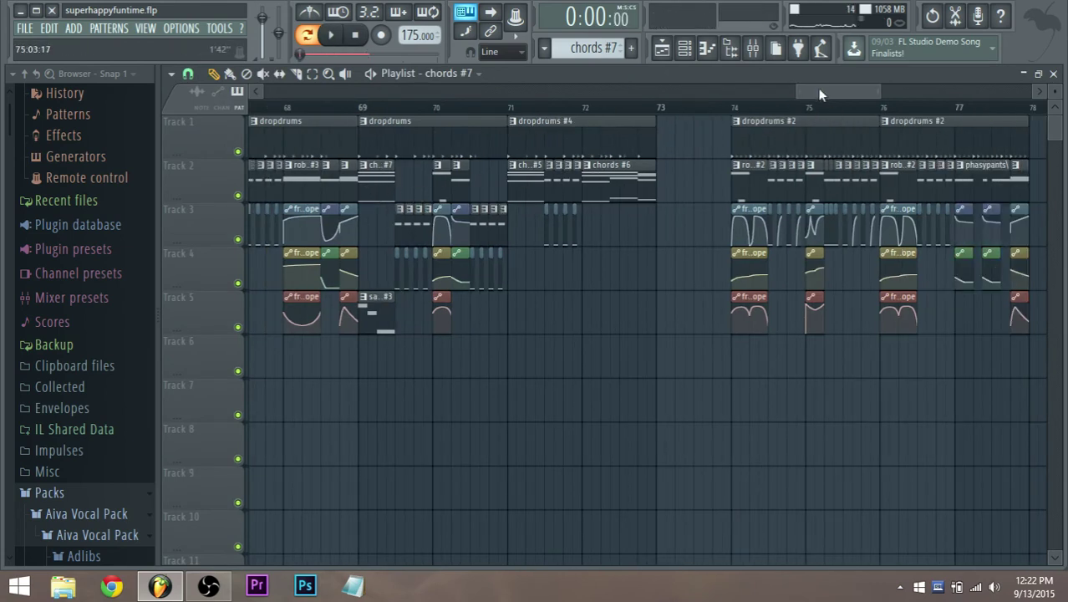
{"action": "left_click_drag", "start_coordinate": [822, 94], "coordinate": [808, 96]}
{"action": "scroll", "coordinate": [684, 198], "scroll_direction": "up", "scroll_amount": 1}
{"action": "double_click", "coordinate": [501, 181]}
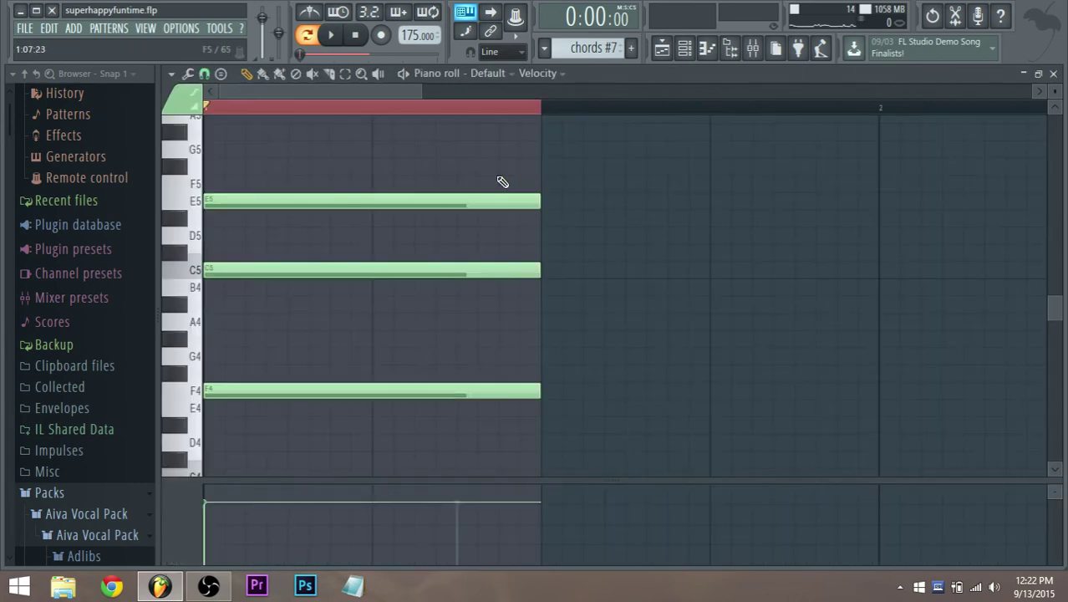
{"action": "left_click", "coordinate": [685, 48]}
{"action": "key", "text": "space"}
{"action": "left_click", "coordinate": [436, 292]}
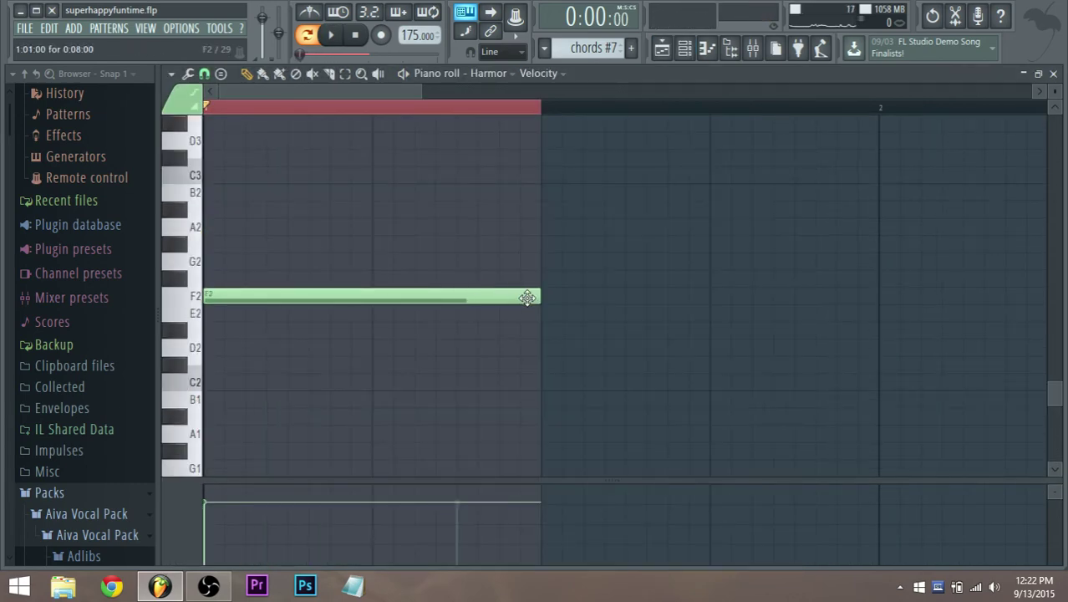
{"action": "left_click_drag", "start_coordinate": [537, 300], "coordinate": [369, 326]}
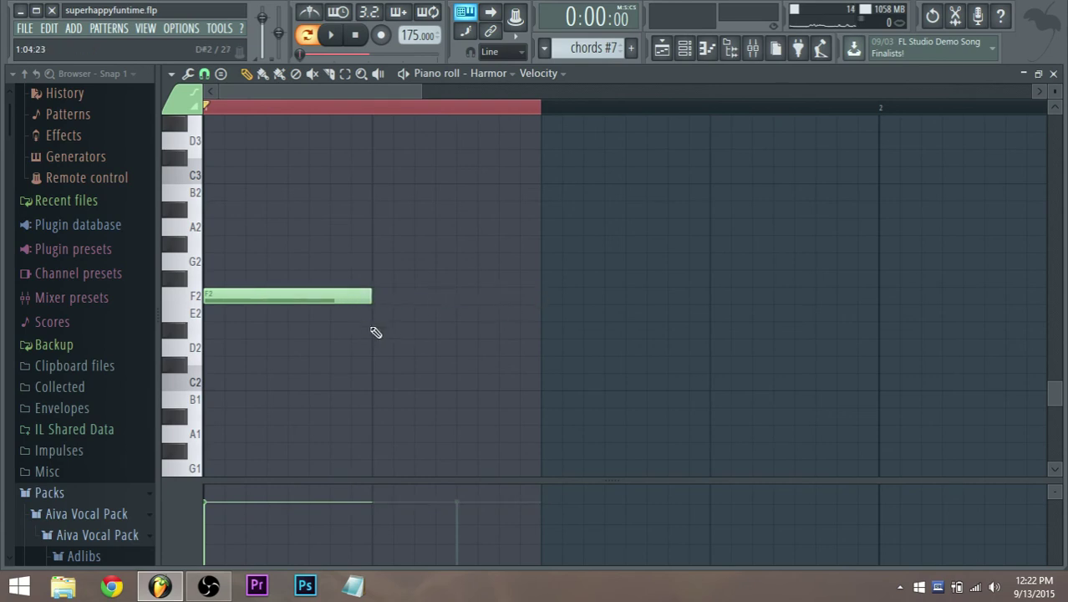
{"action": "left_click", "coordinate": [458, 299]}
{"action": "key", "text": "space"}
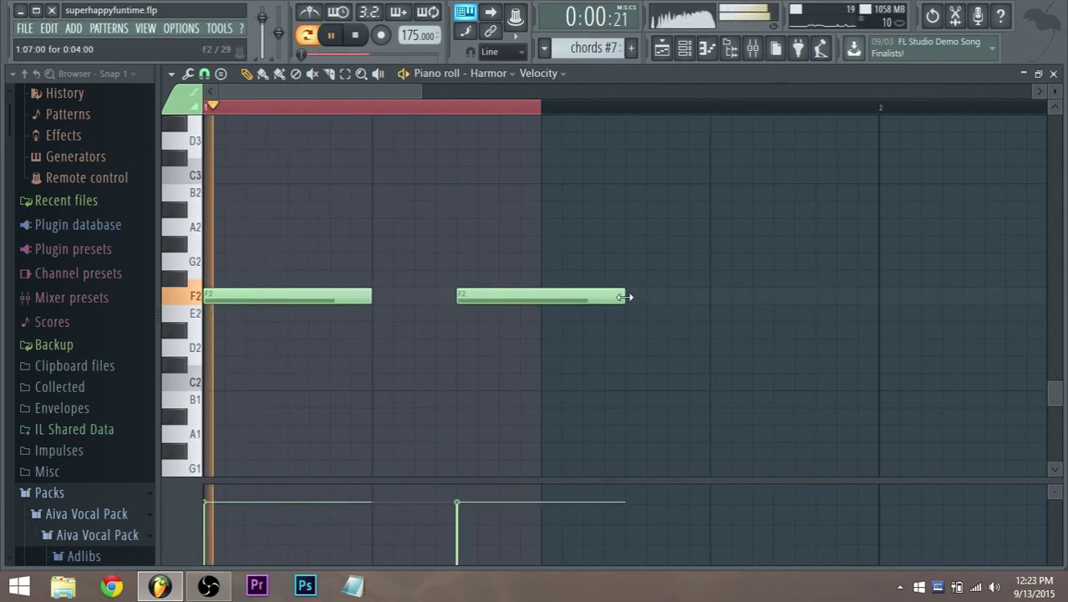
{"action": "left_click_drag", "start_coordinate": [624, 298], "coordinate": [545, 305]}
{"action": "left_click_drag", "start_coordinate": [368, 297], "coordinate": [466, 293]}
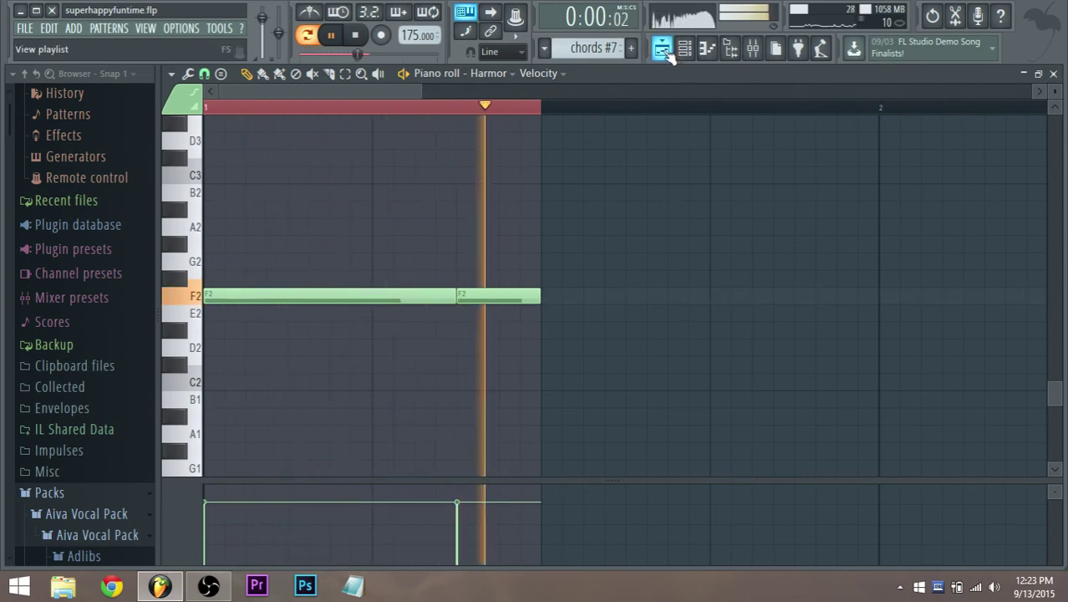
Step: Return to the playlist in song mode and play the drop from just before bar 65
{"action": "key", "text": "F5"}
{"action": "key", "text": "l"}
{"action": "scroll", "coordinate": [351, 134], "scroll_direction": "down", "scroll_amount": 6}
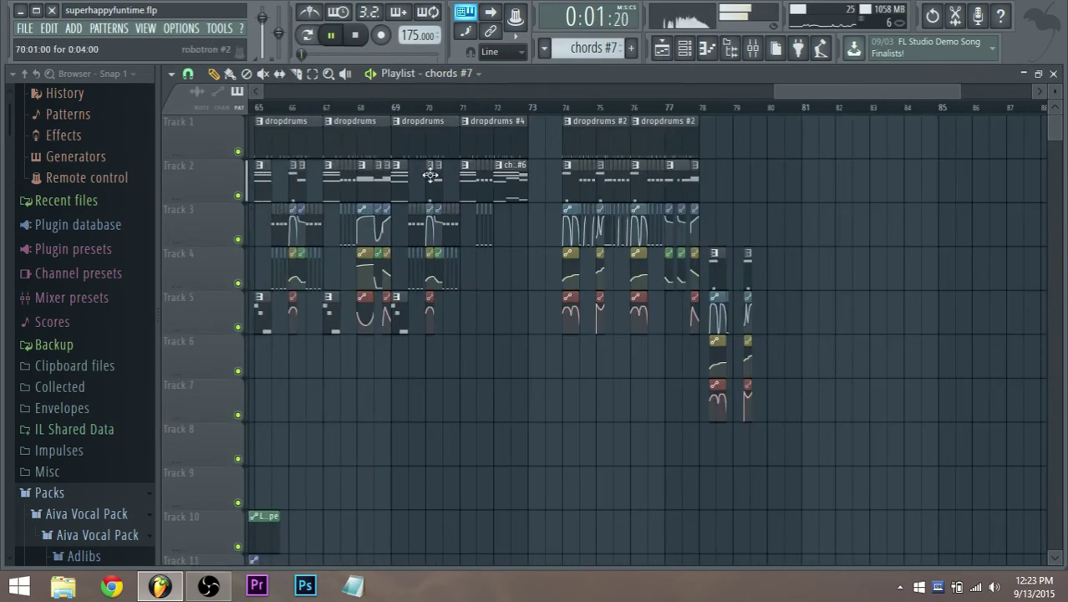
{"action": "left_click", "coordinate": [366, 107]}
{"action": "scroll", "coordinate": [440, 216], "scroll_direction": "up", "scroll_amount": 2}
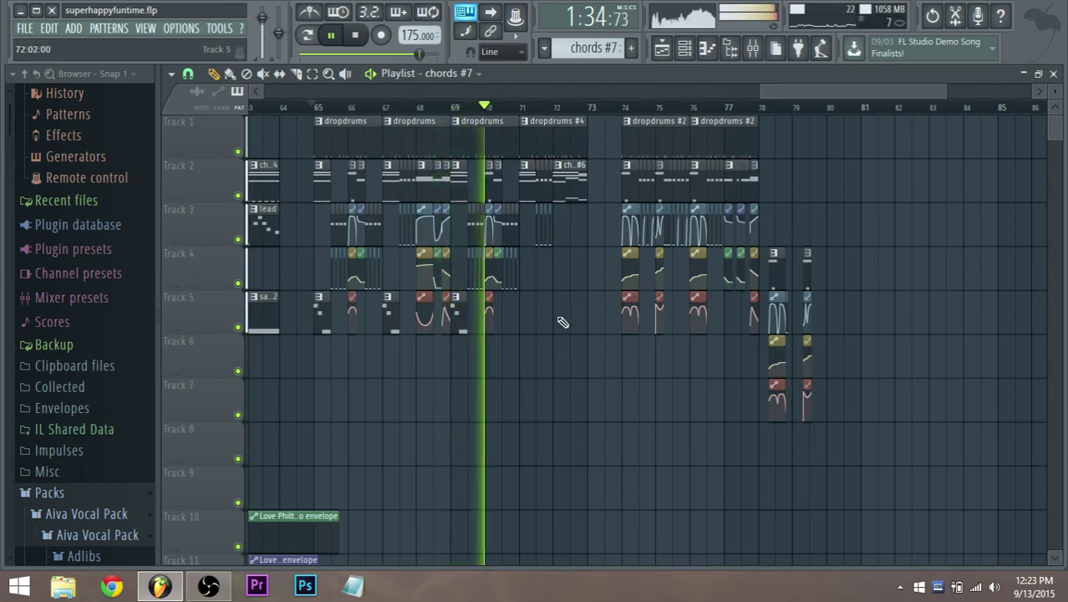
{"action": "left_click", "coordinate": [462, 316]}
{"action": "key", "text": "space"}
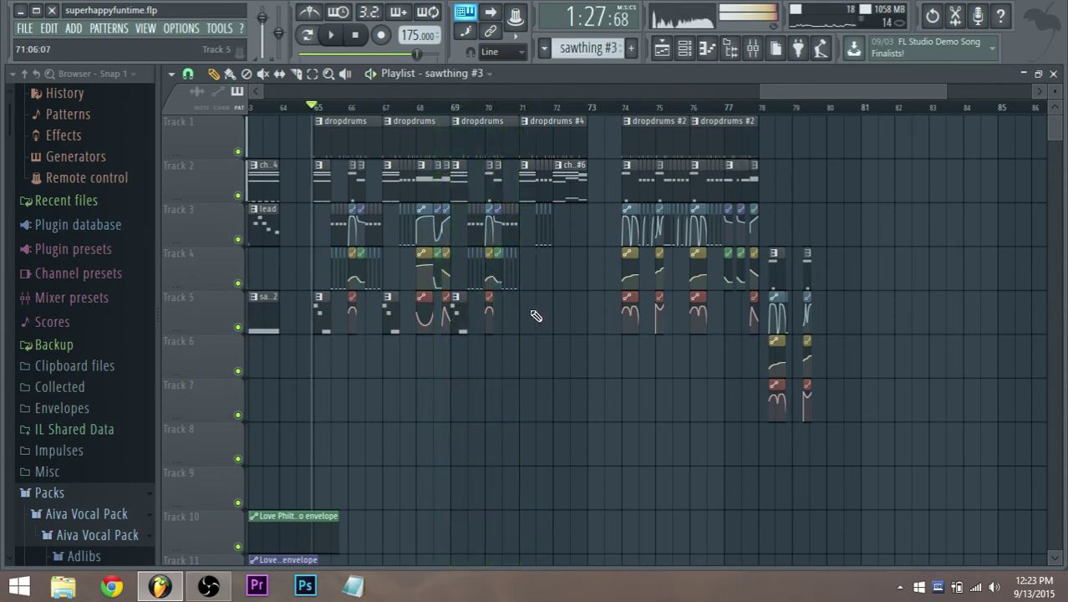
Step: Replace chords #5 at bar 71 with chords #7, add a half-bar sawthing #3 clip there on track 5, and play the song
{"action": "scroll", "coordinate": [457, 191], "scroll_direction": "up", "scroll_amount": 2}
{"action": "scroll", "coordinate": [513, 218], "scroll_direction": "up", "scroll_amount": 2}
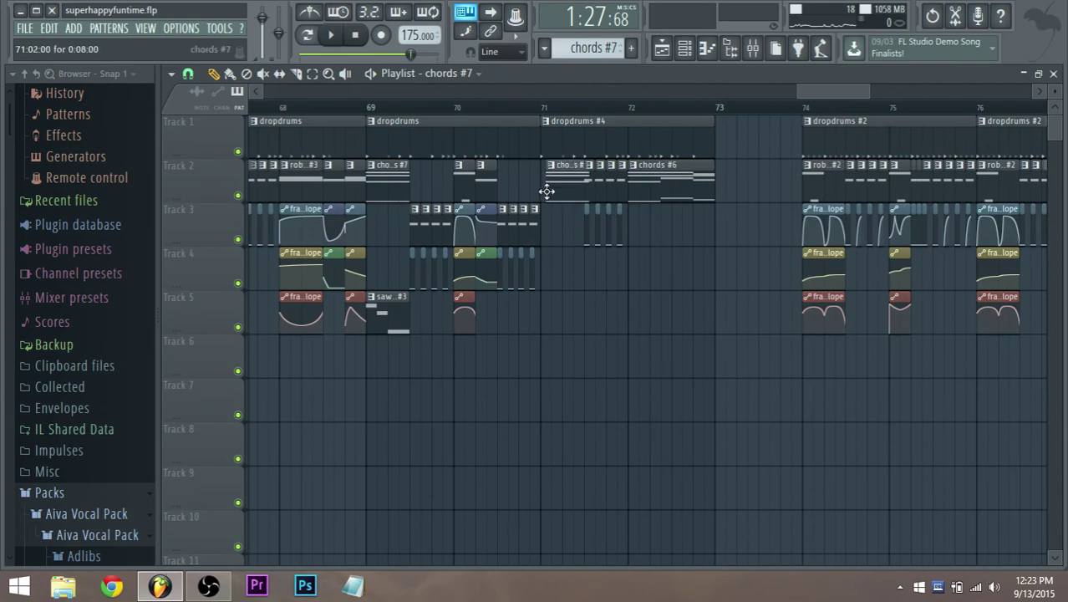
{"action": "left_click", "coordinate": [395, 301]}
{"action": "left_click_drag", "start_coordinate": [590, 305], "coordinate": [538, 318]}
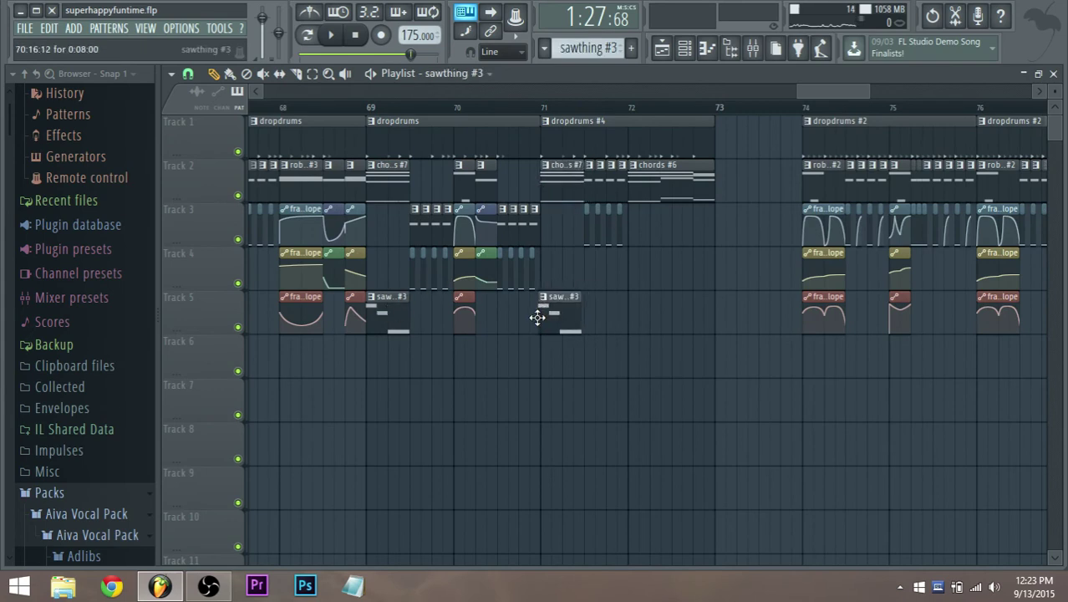
{"action": "key", "text": "space"}
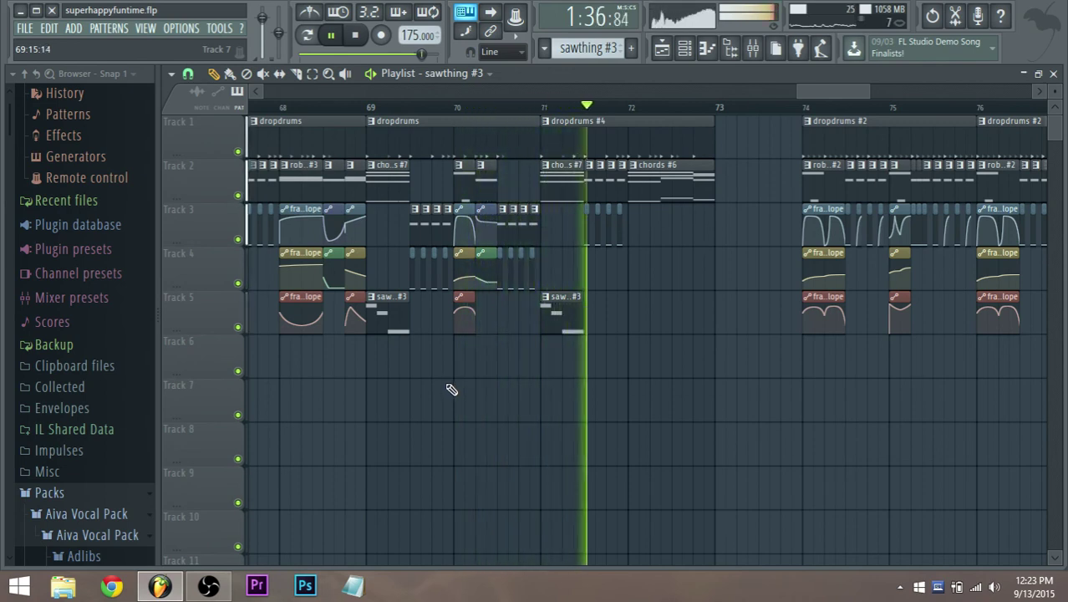
{"action": "key", "text": "space"}
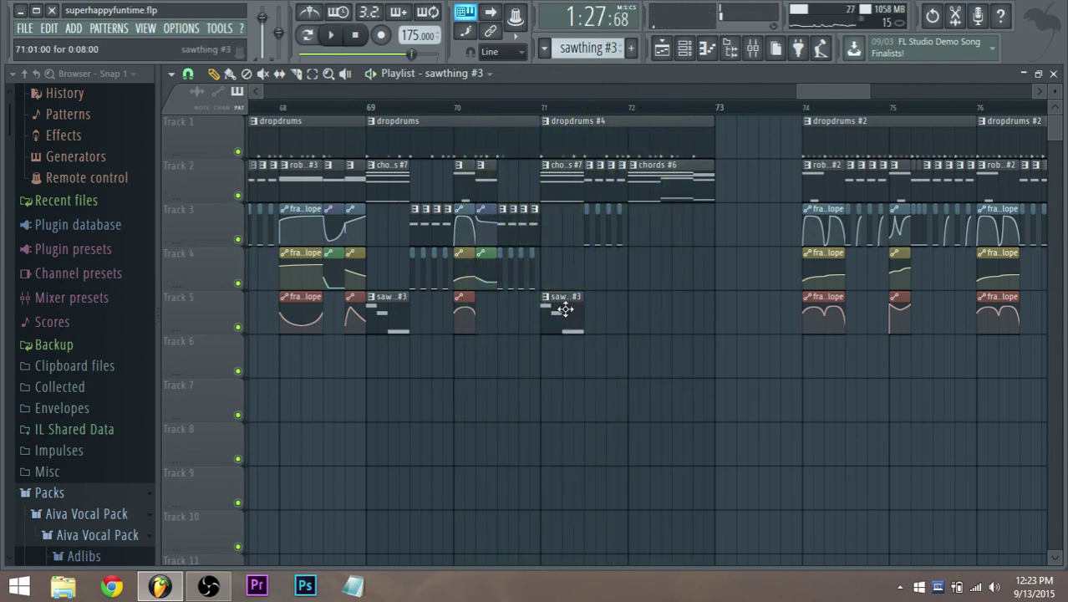
Step: Place another half-bar sawthing #3 clip on track 5 at the start of bar 72
{"action": "right_click", "coordinate": [552, 308]}
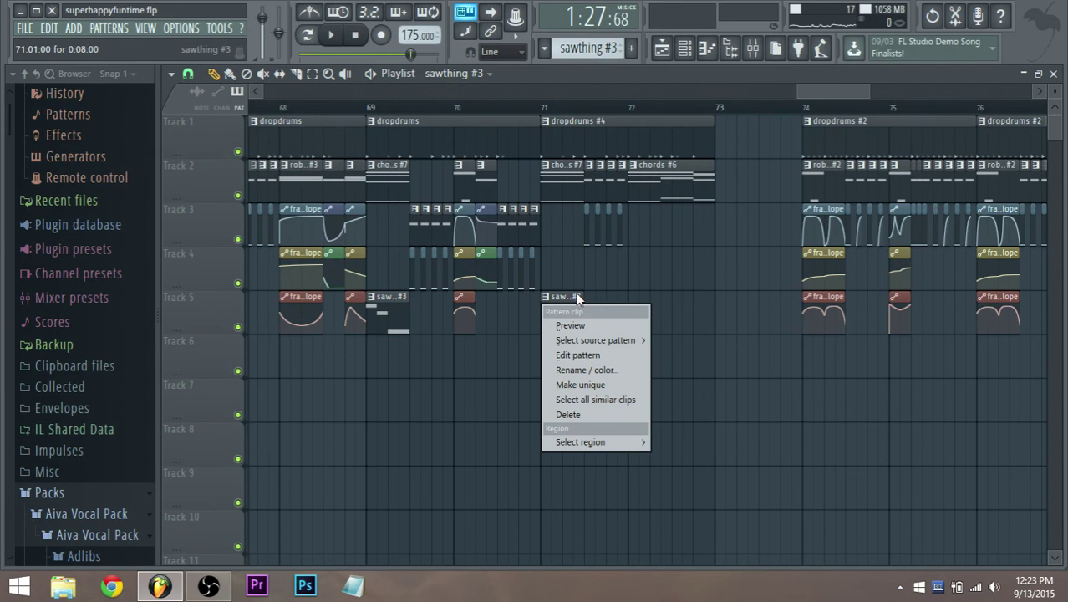
{"action": "left_click", "coordinate": [574, 297]}
{"action": "left_click", "coordinate": [630, 306]}
{"action": "scroll", "coordinate": [668, 306], "scroll_direction": "up", "scroll_amount": 1}
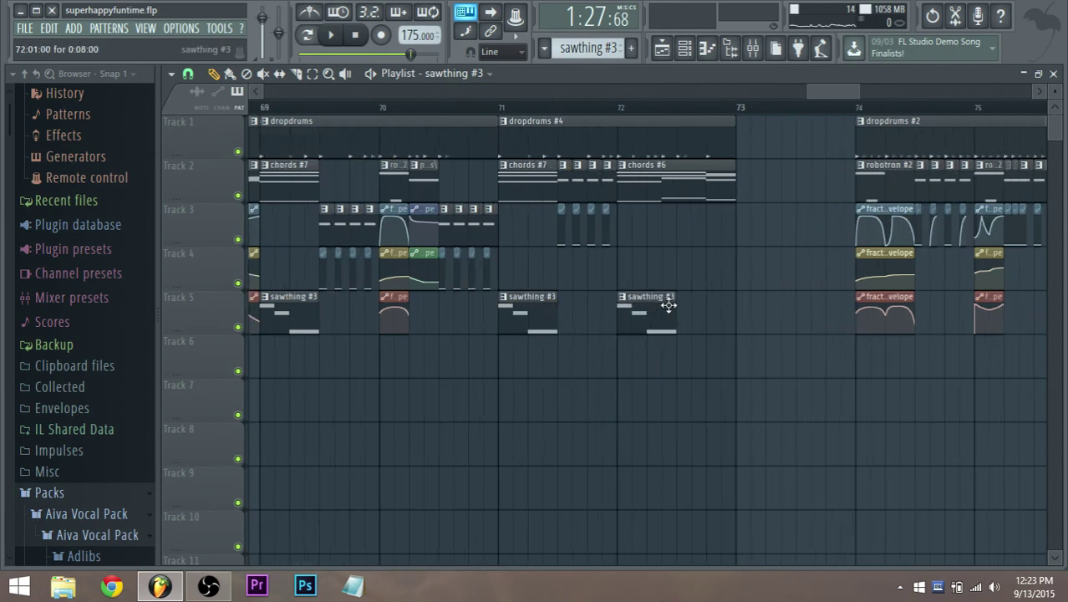
Step: Make the sawthing #3 clip at bar 72 unique, open its notes and play it alone in pattern mode
{"action": "right_click", "coordinate": [630, 306]}
{"action": "left_click", "coordinate": [670, 375]}
{"action": "double_click", "coordinate": [645, 310]}
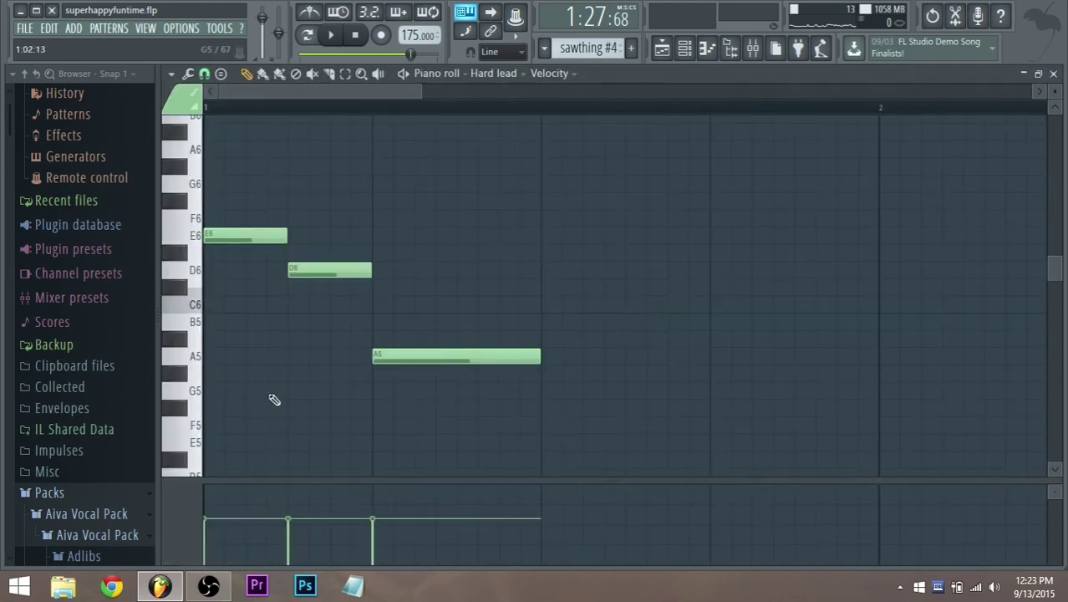
{"action": "left_click", "coordinate": [306, 34]}
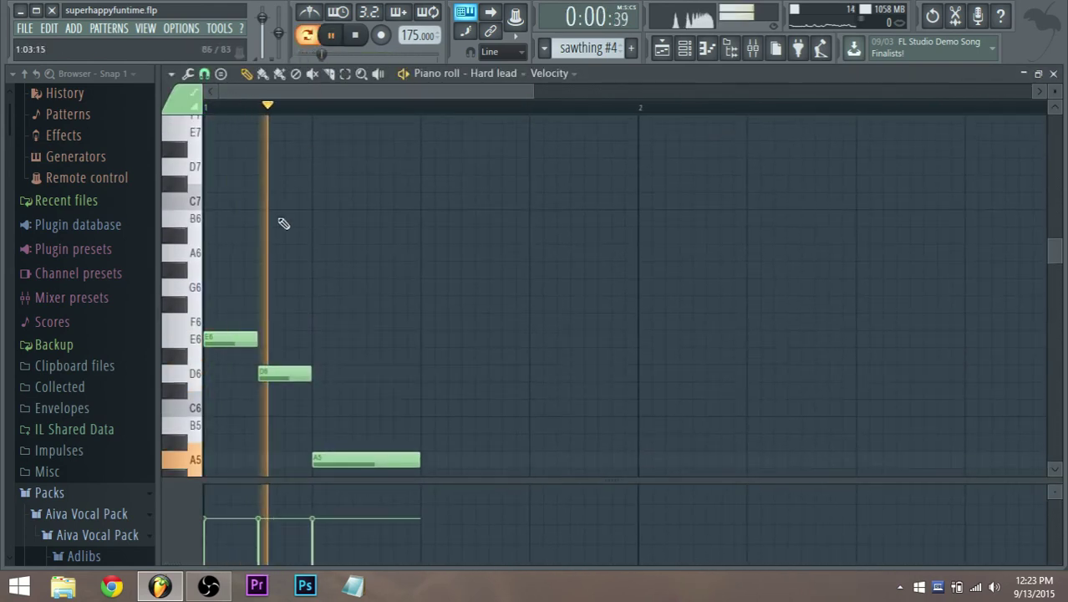
Step: Delete the D6 note in sawthing #4 and raise the opening note to G6 with a length of three steps
{"action": "right_click", "coordinate": [279, 370]}
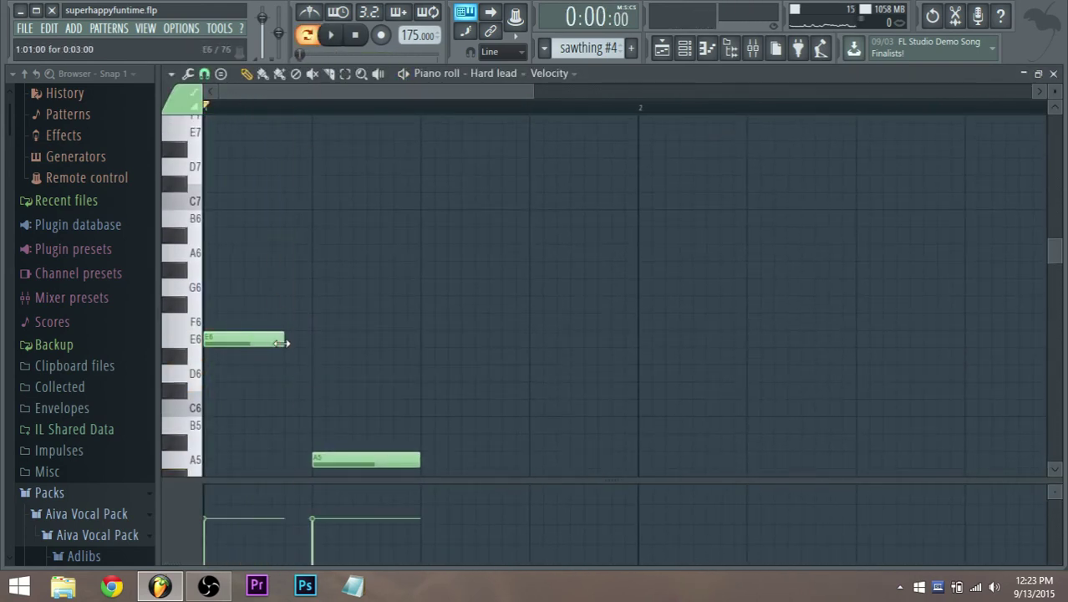
{"action": "left_click_drag", "start_coordinate": [241, 341], "coordinate": [244, 286]}
{"action": "scroll", "coordinate": [276, 318], "scroll_direction": "down", "scroll_amount": 2}
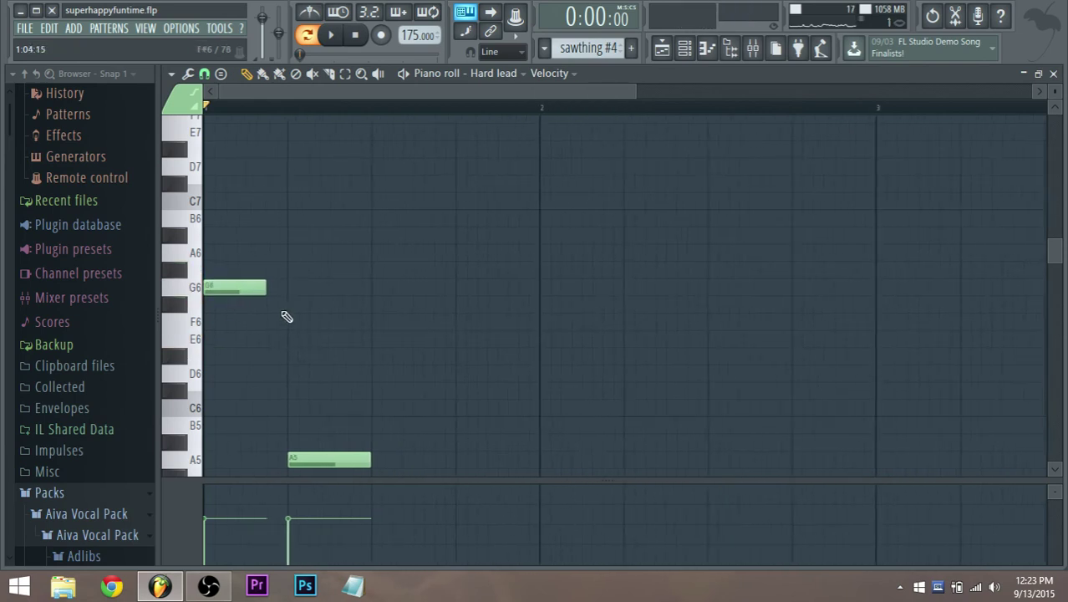
{"action": "scroll", "coordinate": [316, 422], "scroll_direction": "down", "scroll_amount": 3}
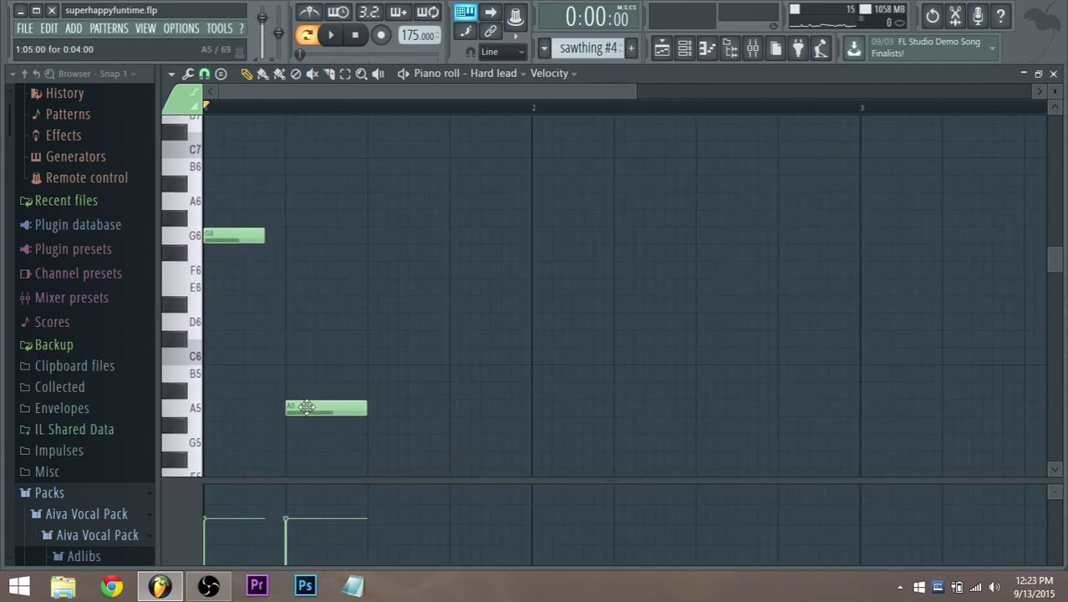
Step: Try moving the A5 note to D6 on the second beat with a C6 note after it, and play the pattern
{"action": "left_click_drag", "start_coordinate": [306, 407], "coordinate": [302, 282]}
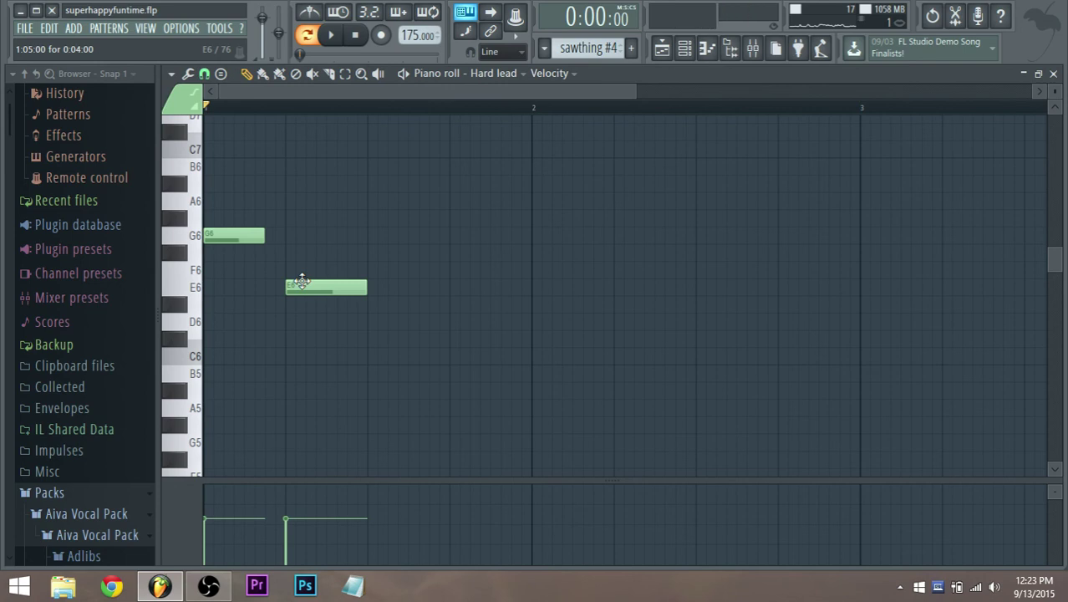
{"action": "left_click", "coordinate": [205, 230]}
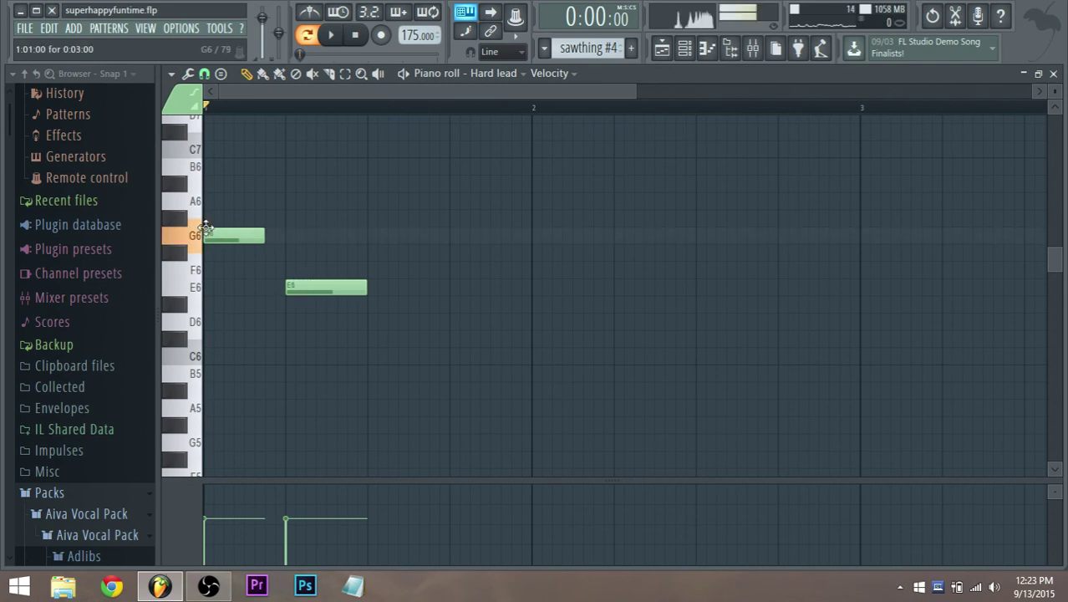
{"action": "left_click_drag", "start_coordinate": [292, 287], "coordinate": [292, 320]}
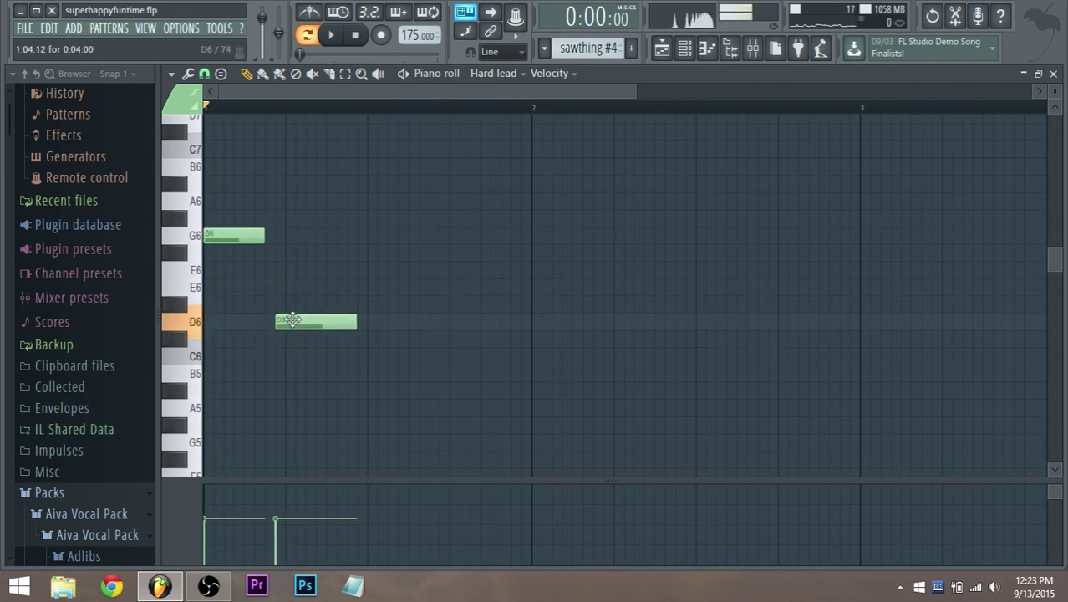
{"action": "left_click", "coordinate": [354, 358]}
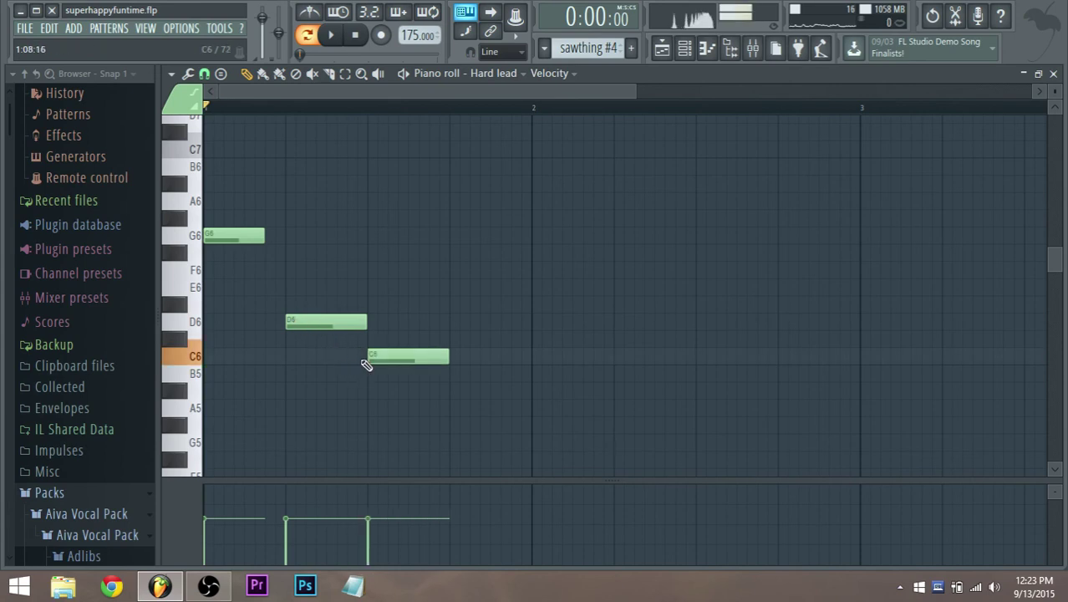
{"action": "key", "text": "space"}
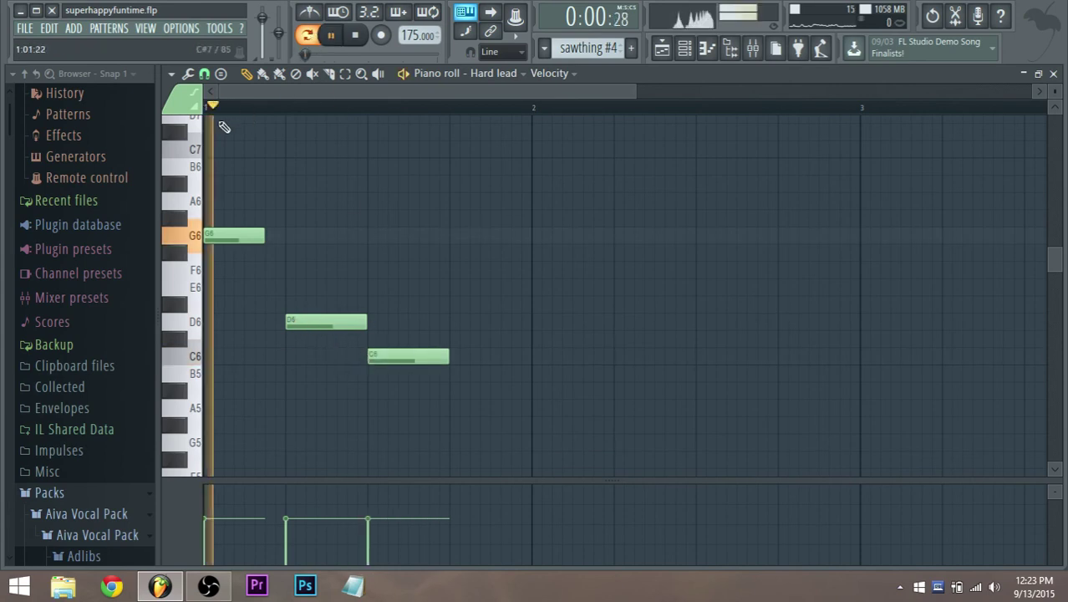
Step: Delete the D6 note, lengthen the opening G6 note to six steps and play the pattern
{"action": "left_click_drag", "start_coordinate": [302, 322], "coordinate": [282, 326]}
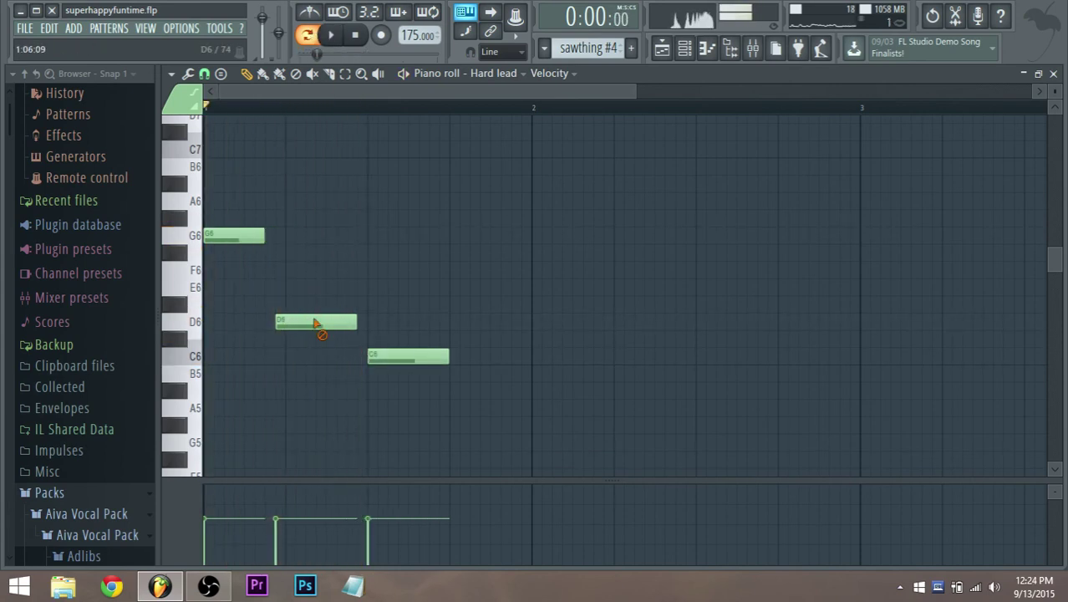
{"action": "right_click", "coordinate": [316, 325]}
{"action": "left_click_drag", "start_coordinate": [264, 236], "coordinate": [325, 239]}
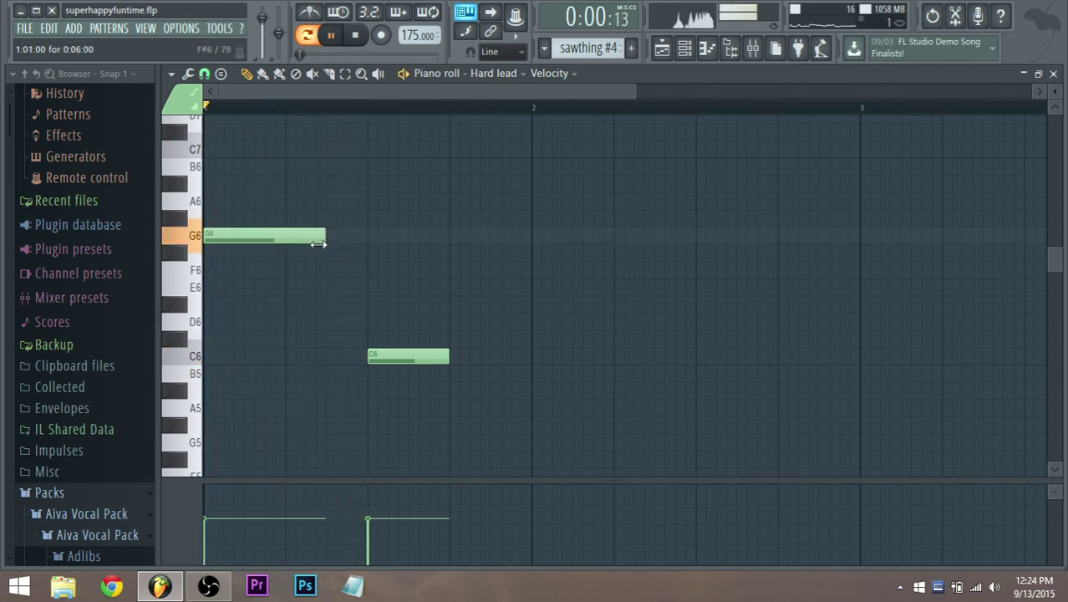
{"action": "key", "text": "space"}
Step: Add a six-step D6 note right after G6, delete the overlapping C6 note and play the melody
{"action": "left_click", "coordinate": [338, 323]}
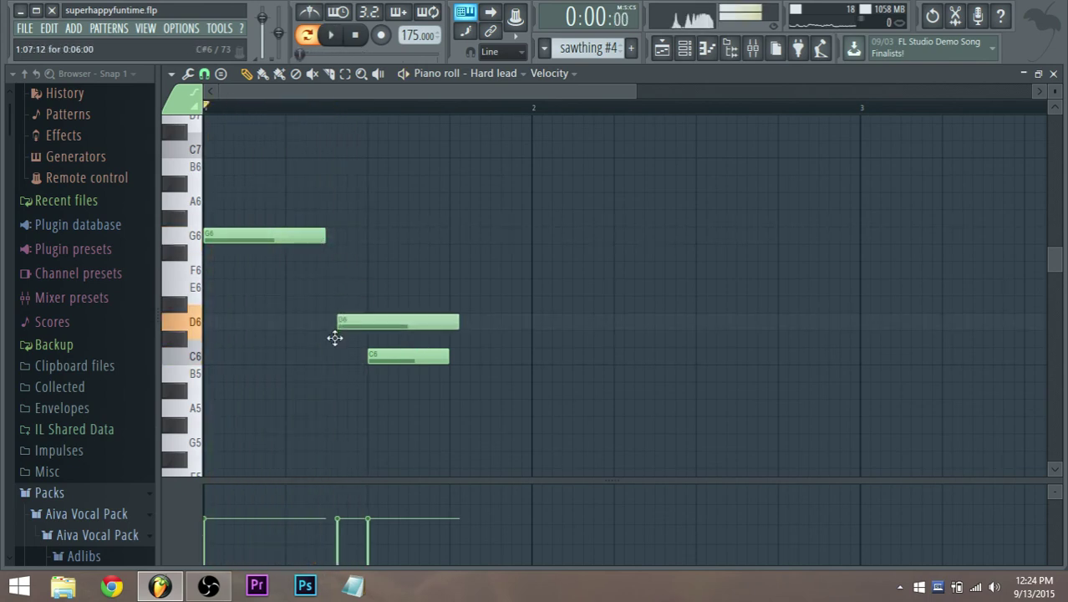
{"action": "right_click", "coordinate": [391, 359]}
{"action": "key", "text": "space"}
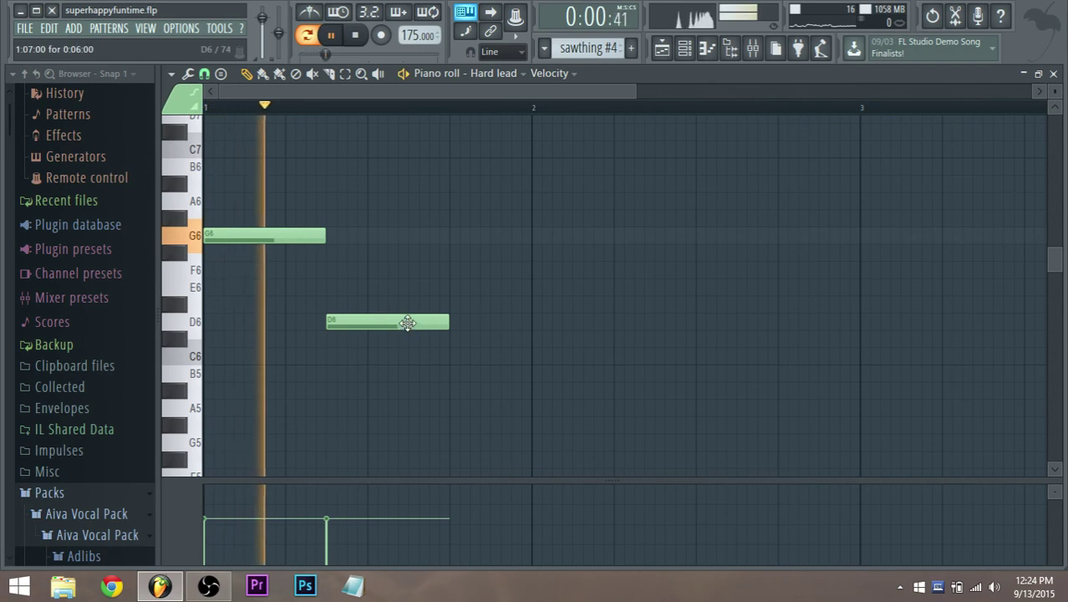
Step: Add a C6 note at step 13 after D6, play the melody and shorten the note to four steps
{"action": "key", "text": "space"}
{"action": "left_click", "coordinate": [452, 358]}
{"action": "key", "text": "space"}
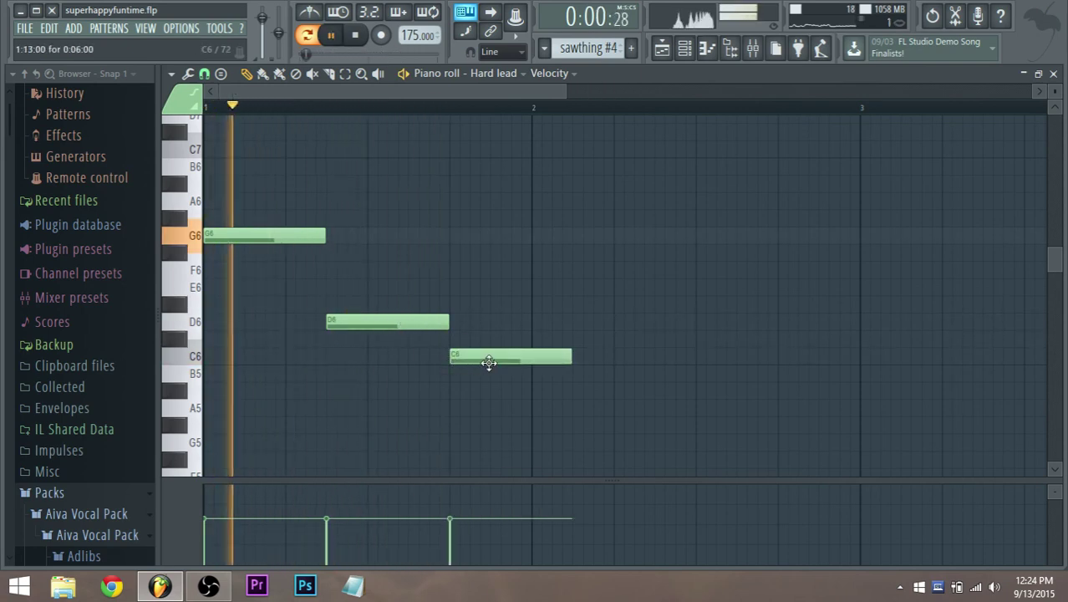
{"action": "key", "text": "space"}
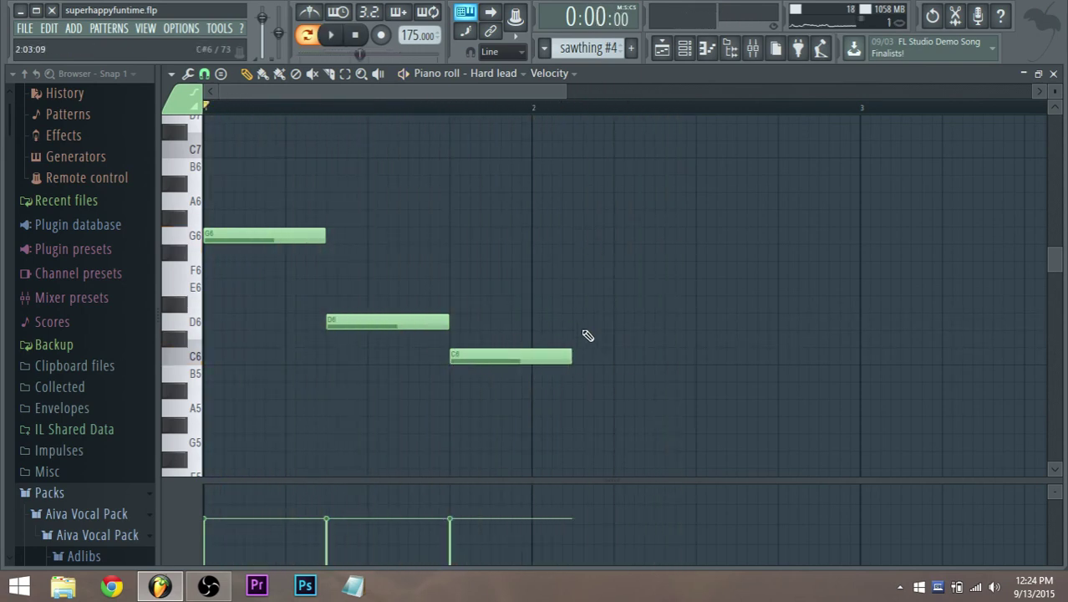
{"action": "left_click", "coordinate": [580, 364]}
{"action": "right_click", "coordinate": [596, 362]}
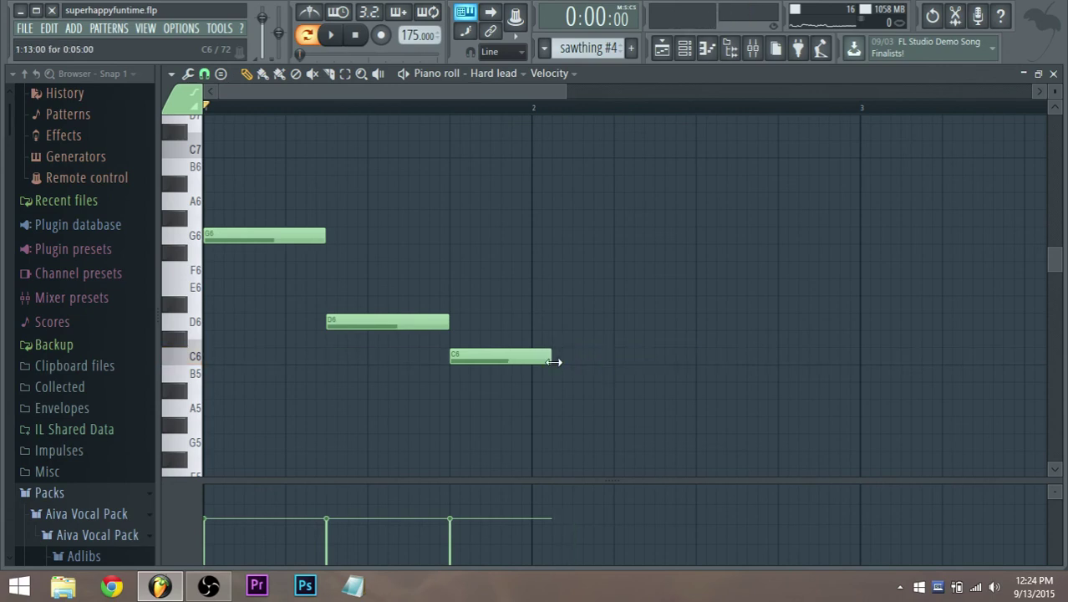
Step: Return to the playlist and play the song from bar 72
{"action": "left_click", "coordinate": [661, 47]}
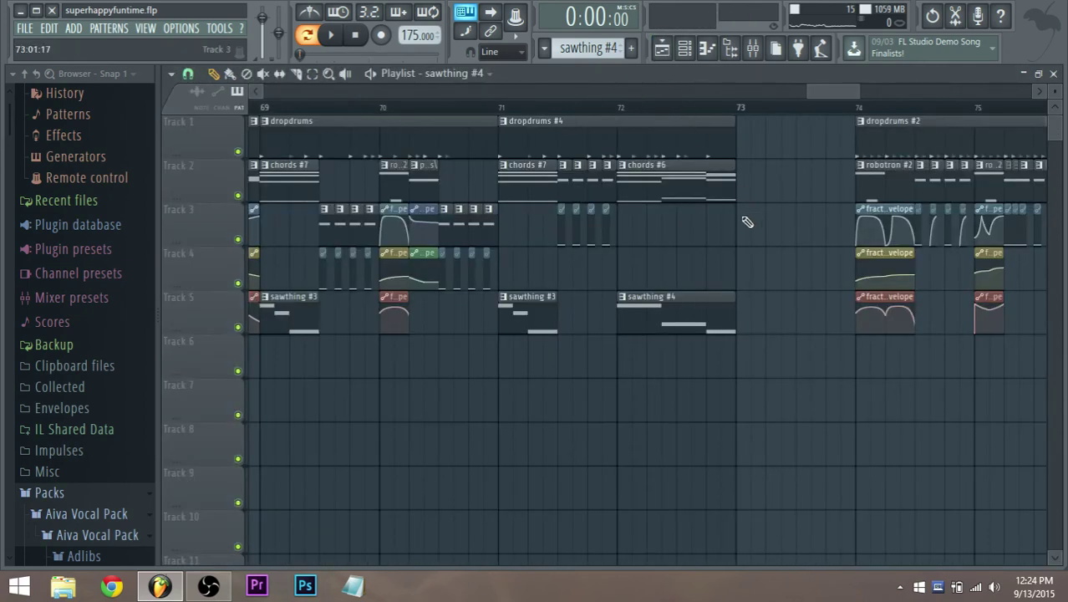
{"action": "left_click", "coordinate": [620, 110]}
{"action": "key", "text": "space"}
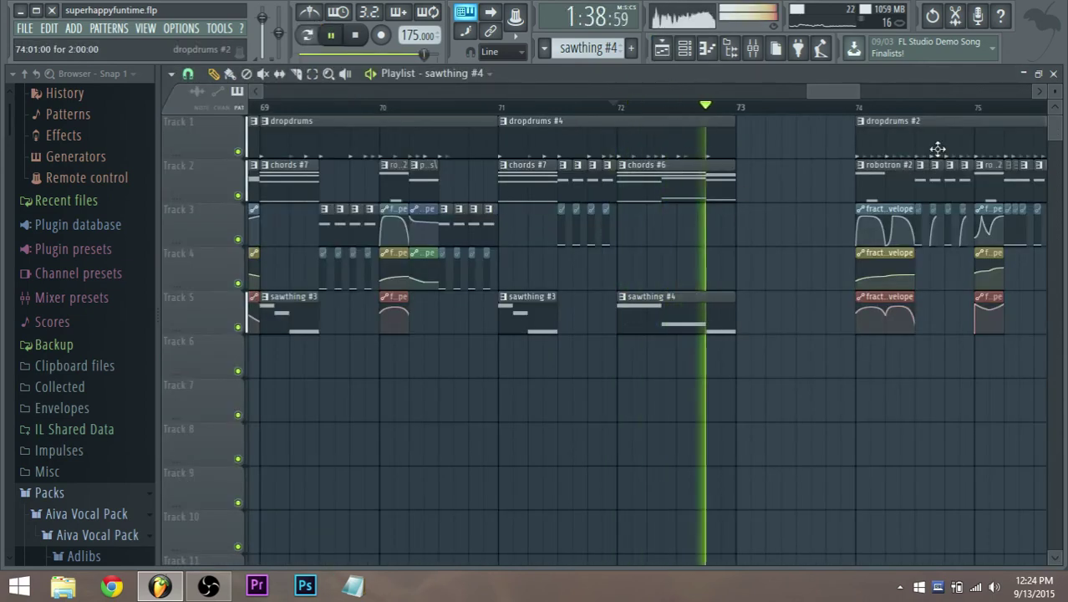
{"action": "key", "text": "space"}
{"action": "left_click_drag", "start_coordinate": [636, 184], "coordinate": [691, 198]}
Step: Select bars 65 through 72 of the playlist as the playback range and play the drop through
{"action": "scroll", "coordinate": [691, 201], "scroll_direction": "down", "scroll_amount": 4}
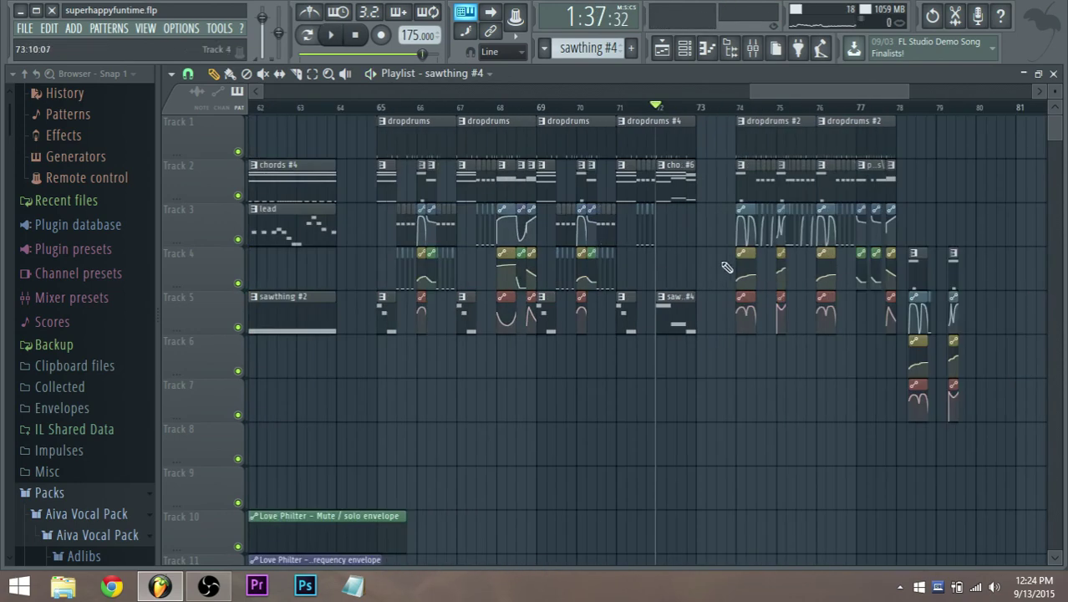
{"action": "left_click", "coordinate": [382, 115]}
{"action": "key", "text": "space"}
{"action": "key", "text": "space"}
{"action": "scroll", "coordinate": [345, 113], "scroll_direction": "up", "scroll_amount": 3}
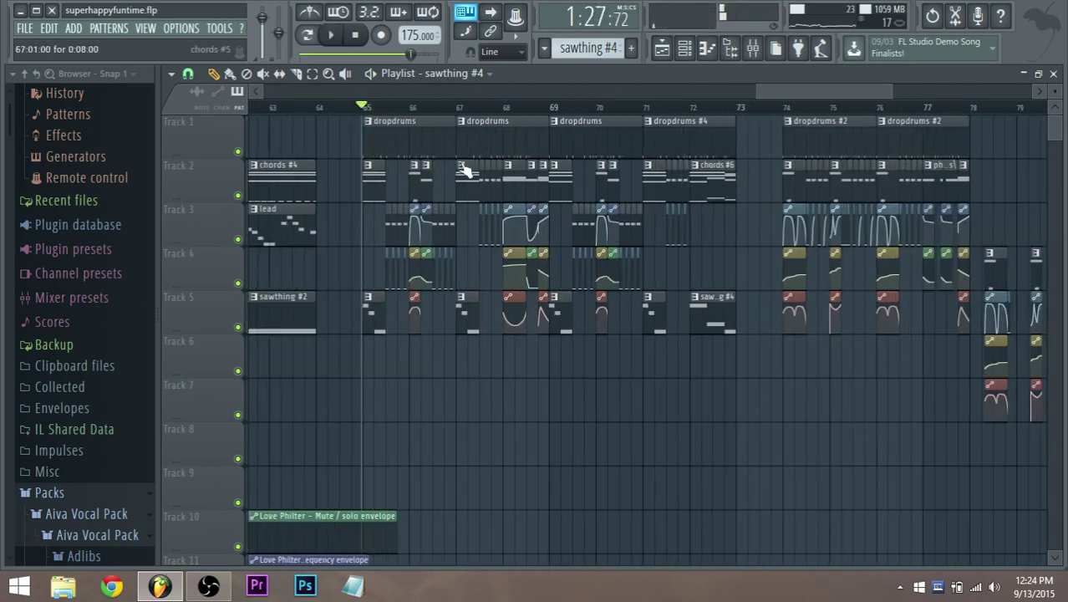
{"action": "left_click_drag", "start_coordinate": [345, 111], "coordinate": [817, 156]}
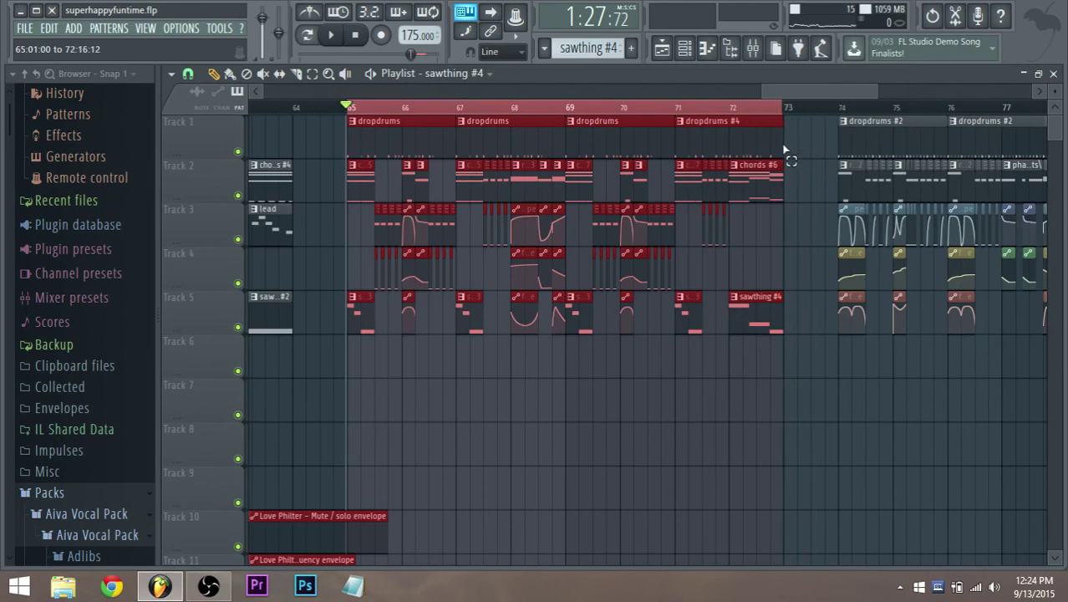
{"action": "left_click", "coordinate": [565, 350]}
{"action": "key", "text": "space"}
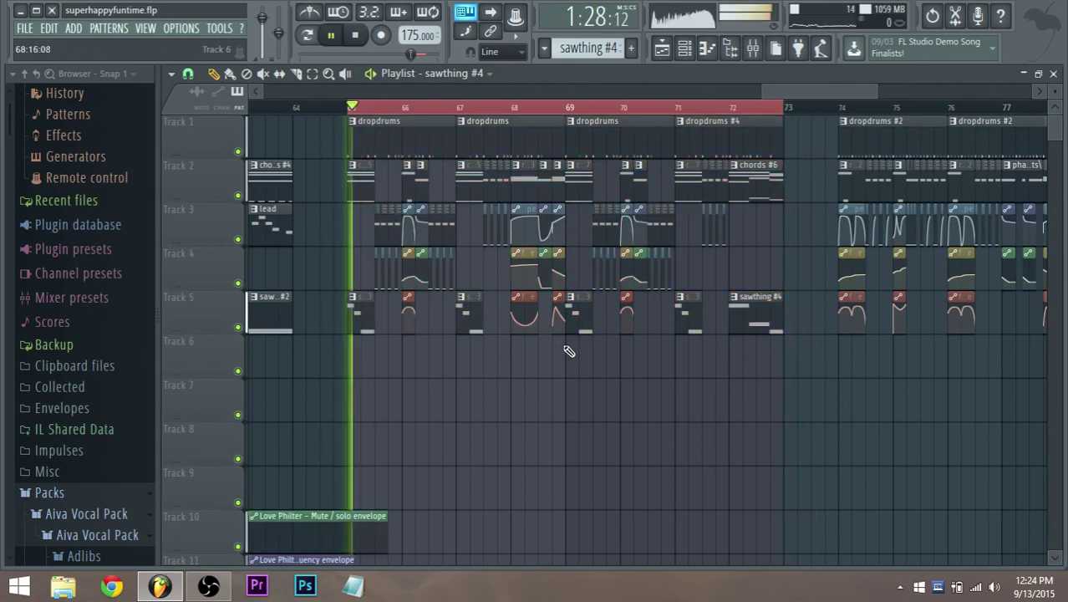
{"action": "scroll", "coordinate": [568, 351], "scroll_direction": "up", "scroll_amount": 2}
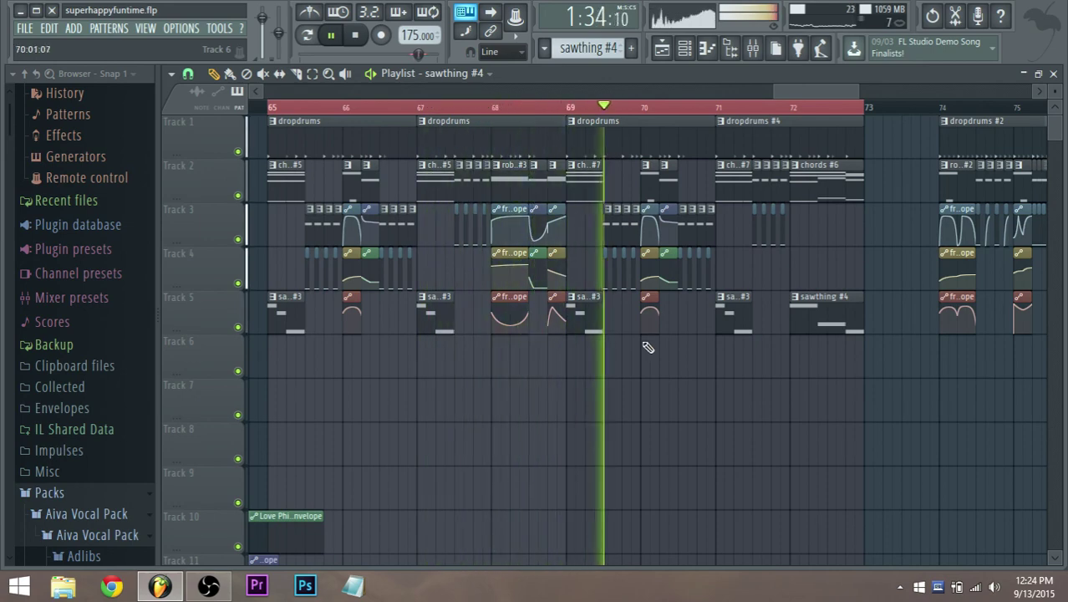
{"action": "scroll", "coordinate": [898, 361], "scroll_direction": "down", "scroll_amount": 2}
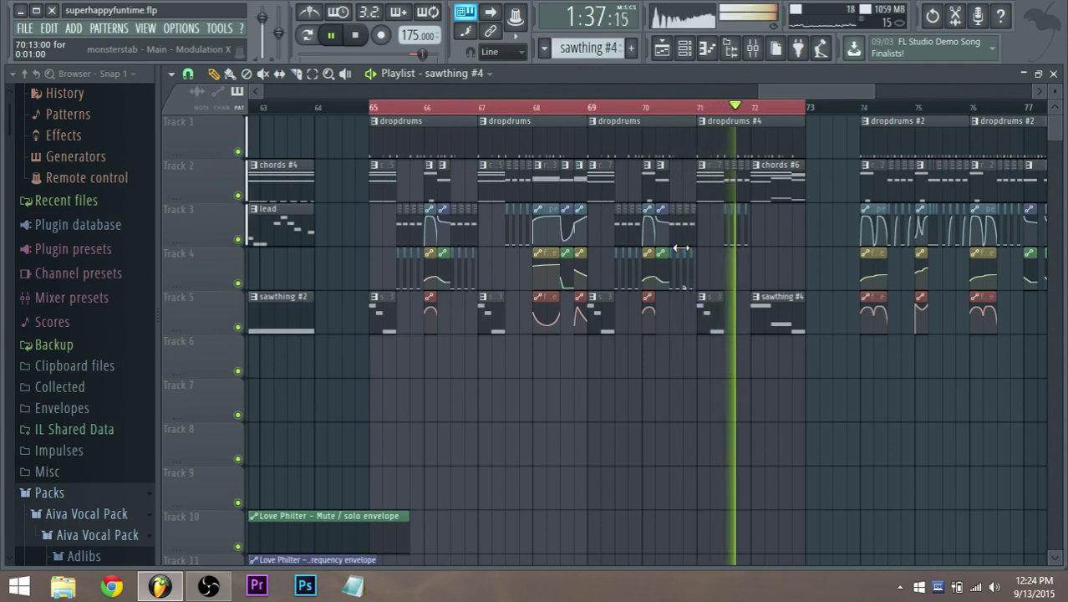
{"action": "key", "text": "space"}
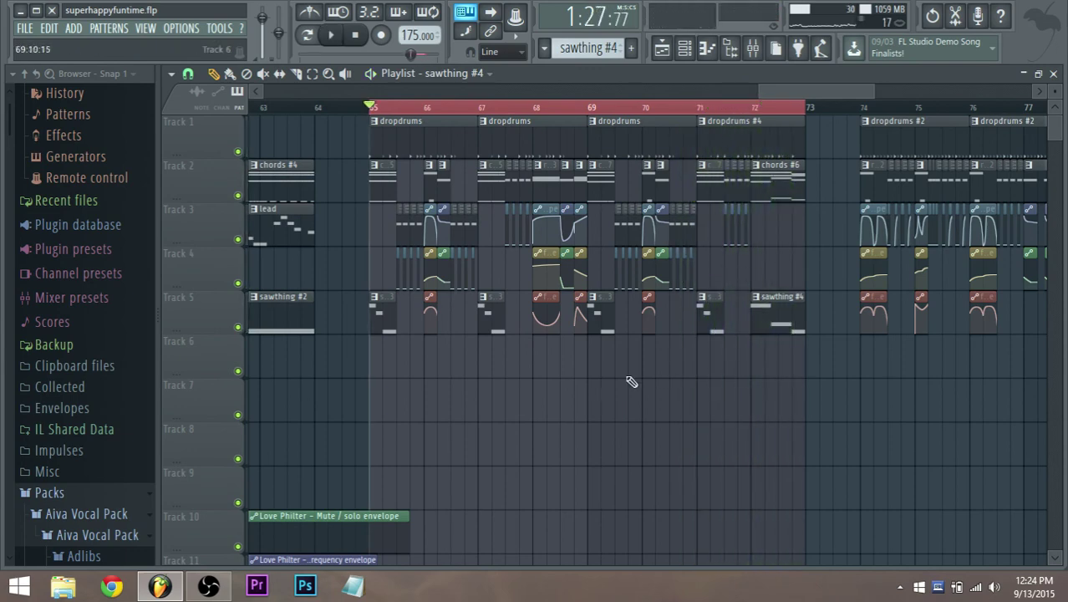
Step: Clear the playback range and play the song from just before bar 49
{"action": "scroll", "coordinate": [637, 372], "scroll_direction": "down", "scroll_amount": 2}
{"action": "scroll", "coordinate": [622, 299], "scroll_direction": "down", "scroll_amount": 2}
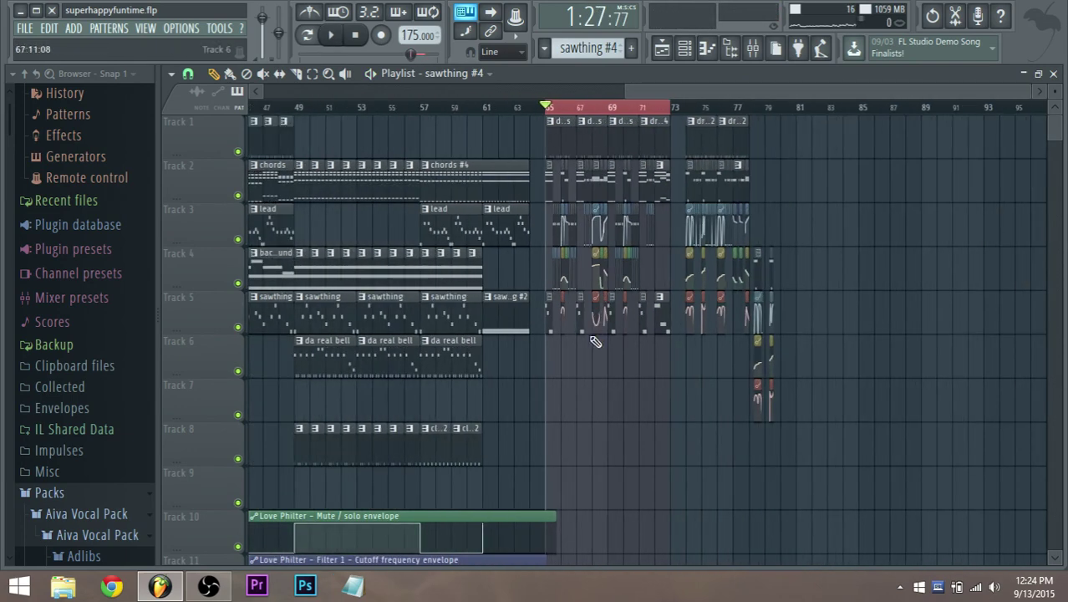
{"action": "left_click", "coordinate": [287, 109]}
{"action": "key", "text": "space"}
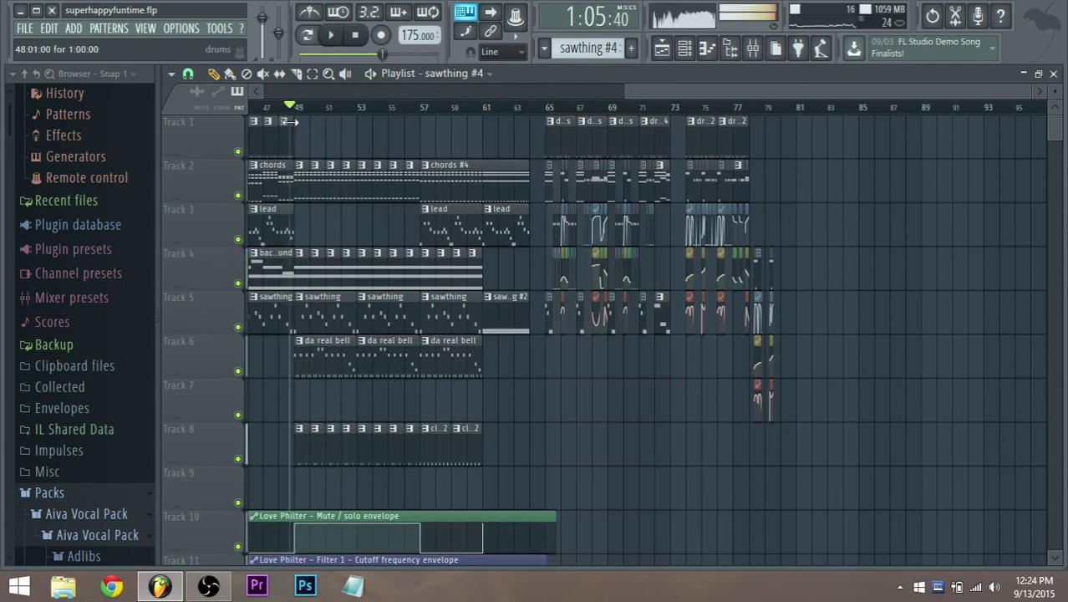
{"action": "left_click", "coordinate": [358, 37]}
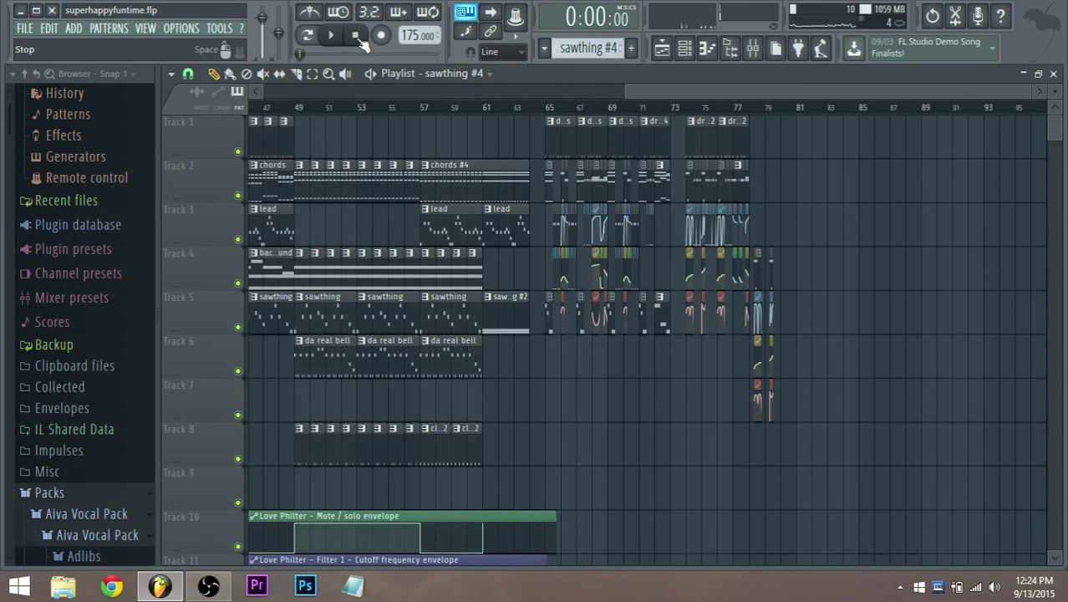
{"action": "left_click", "coordinate": [289, 107]}
{"action": "key", "text": "space"}
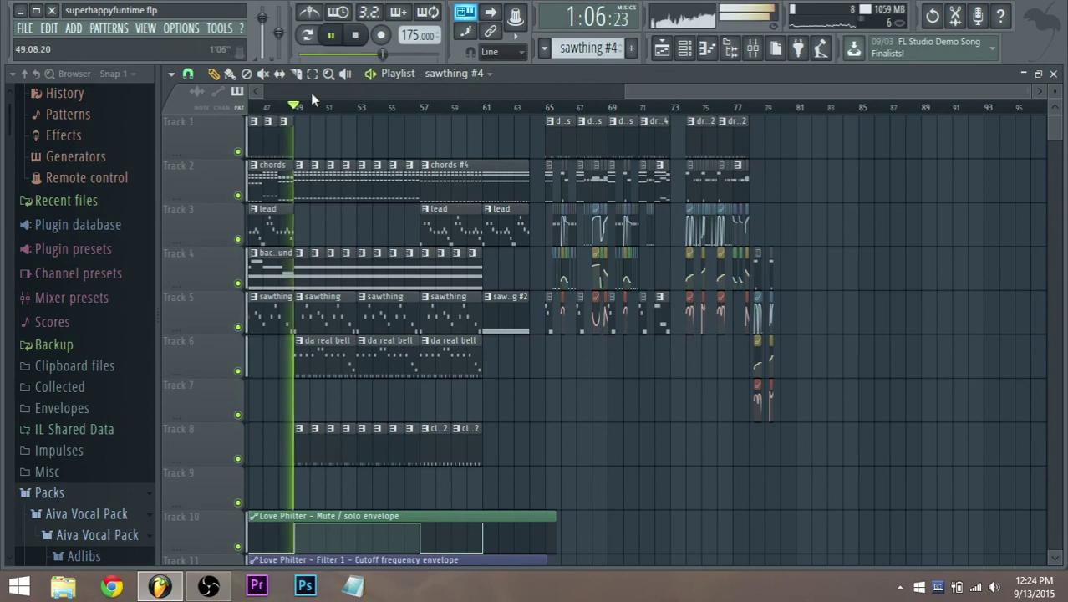
{"action": "left_click", "coordinate": [359, 37]}
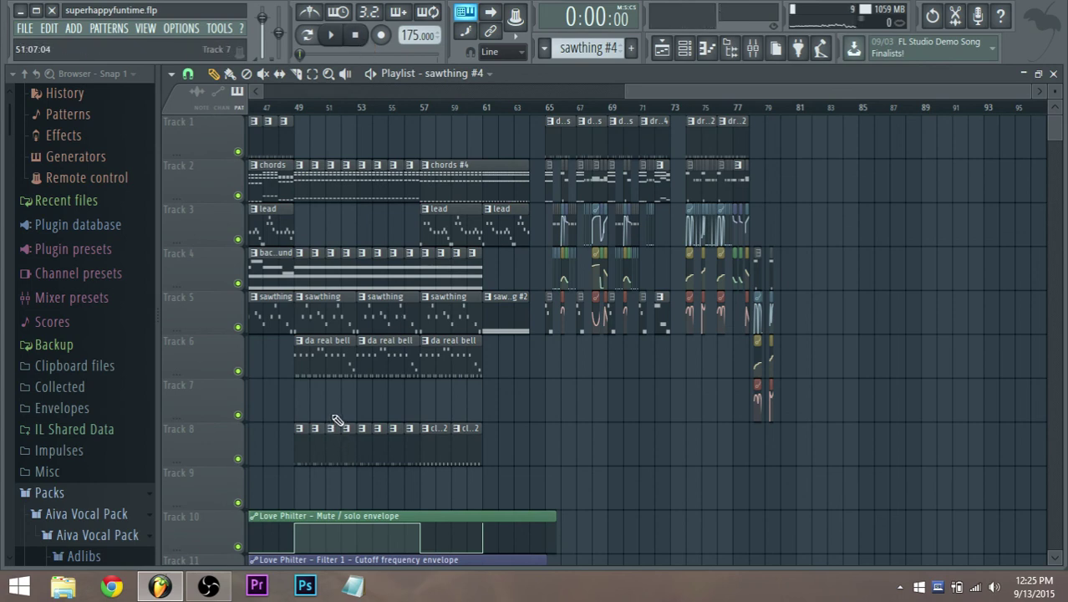
Step: Play the start of the drop at bar 65 and check the recording in Open Broadcaster Software
{"action": "left_click", "coordinate": [549, 109]}
{"action": "key", "text": "space"}
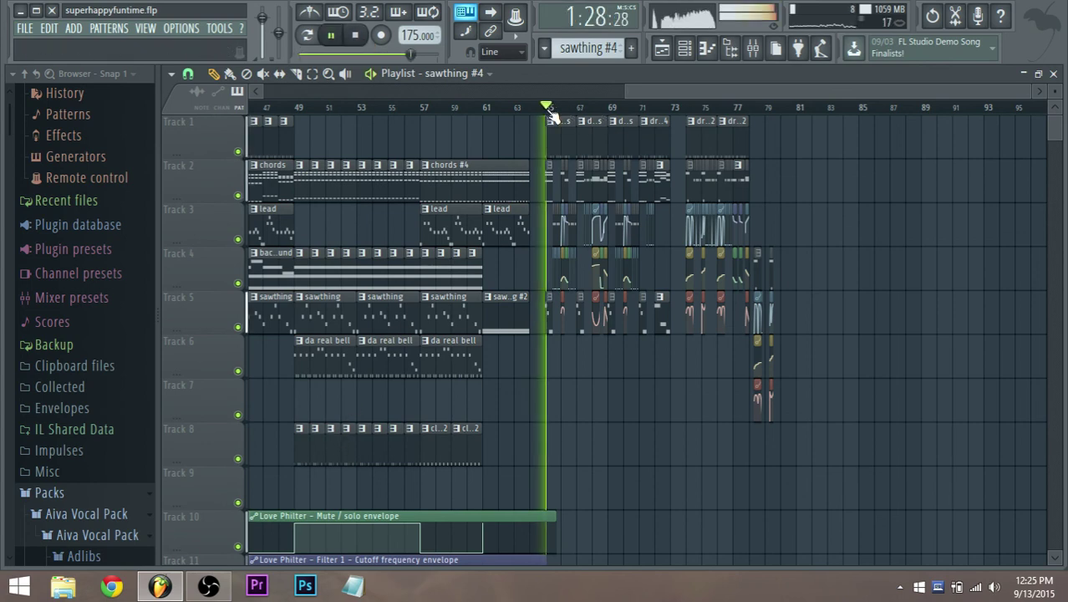
{"action": "key", "text": "space"}
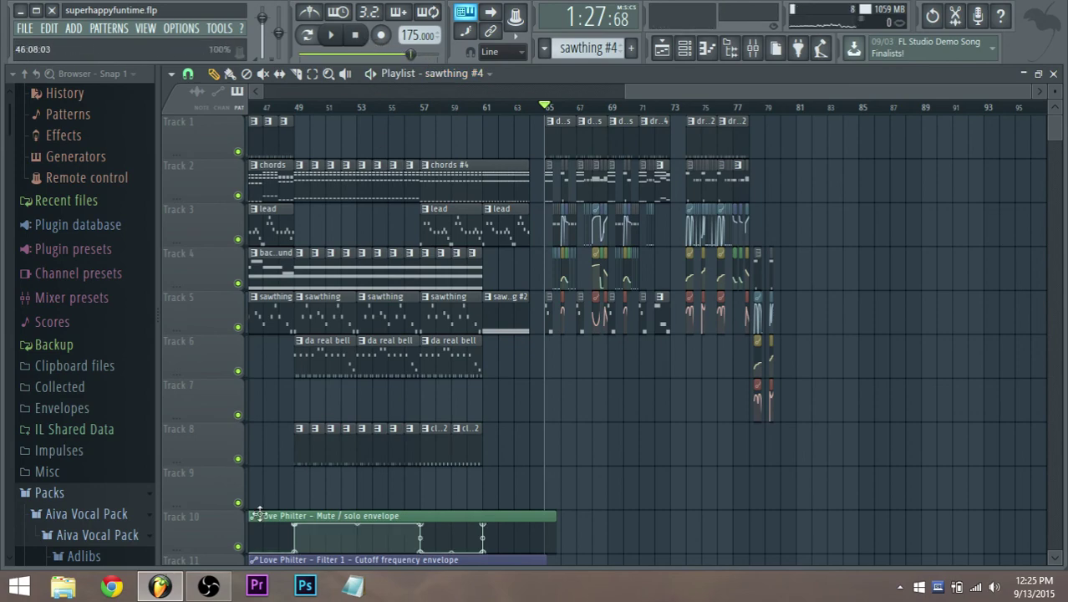
{"action": "left_click", "coordinate": [208, 586]}
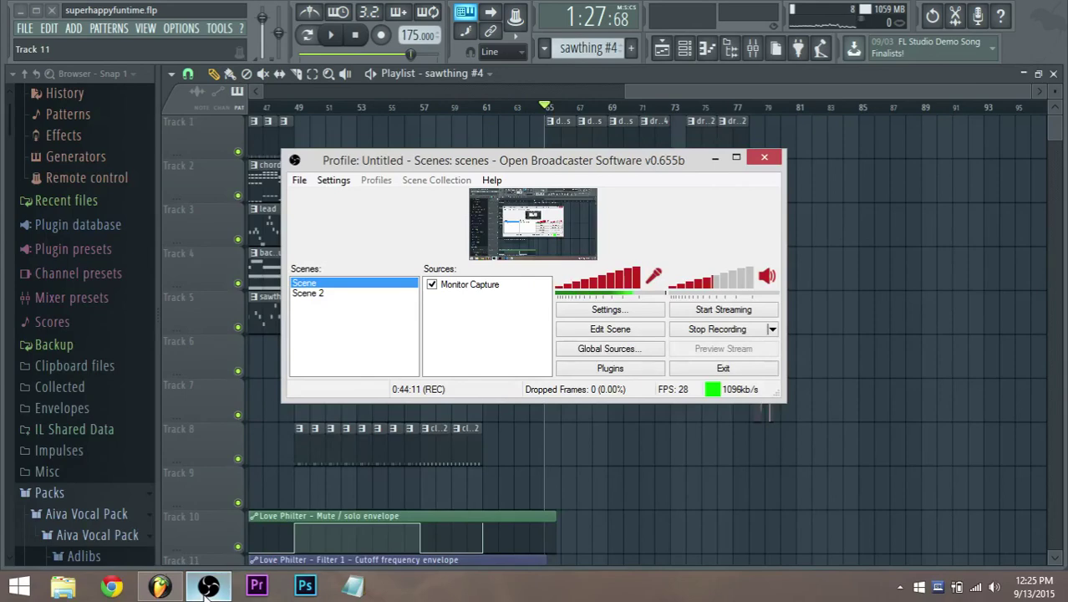
{"action": "left_click", "coordinate": [208, 586]}
Step: Play the drop from bar 67 for a short while and stop
{"action": "scroll", "coordinate": [518, 125], "scroll_direction": "up", "scroll_amount": 5}
{"action": "left_click", "coordinate": [494, 109]}
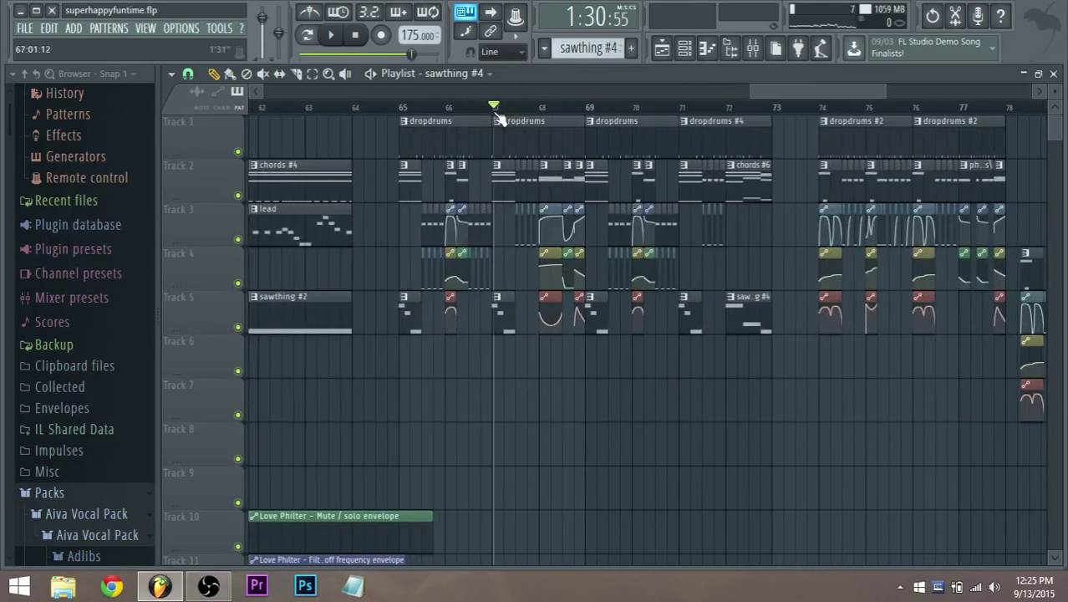
{"action": "key", "text": "space"}
{"action": "key", "text": "space"}
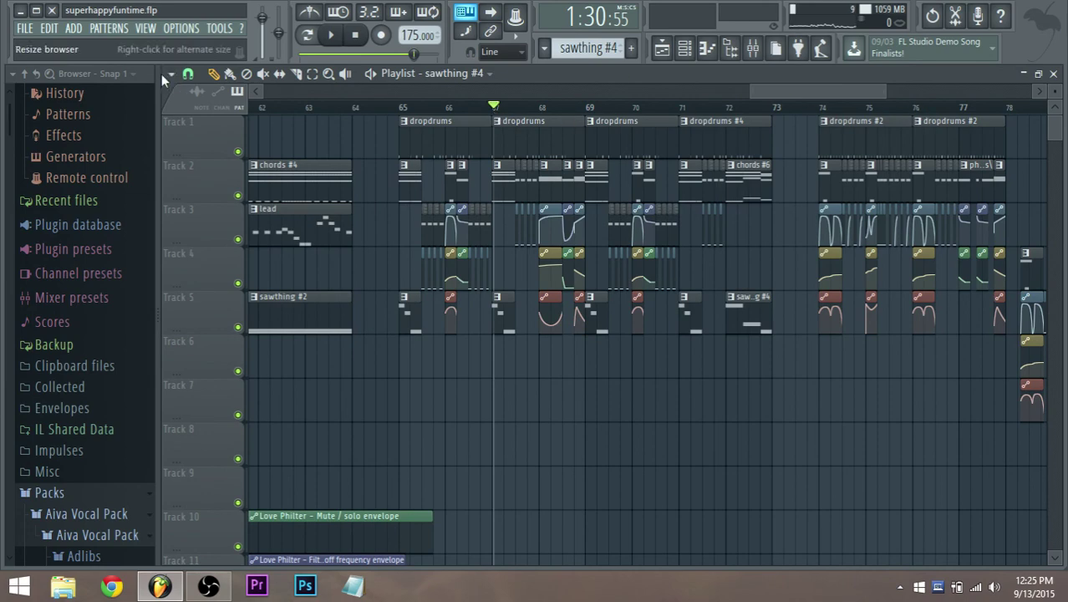
Step: Try the AudioBox ASIO Driver as the audio device, switch to a DirectSound device instead, and close the audio settings
{"action": "left_click", "coordinate": [181, 27]}
{"action": "left_click", "coordinate": [192, 75]}
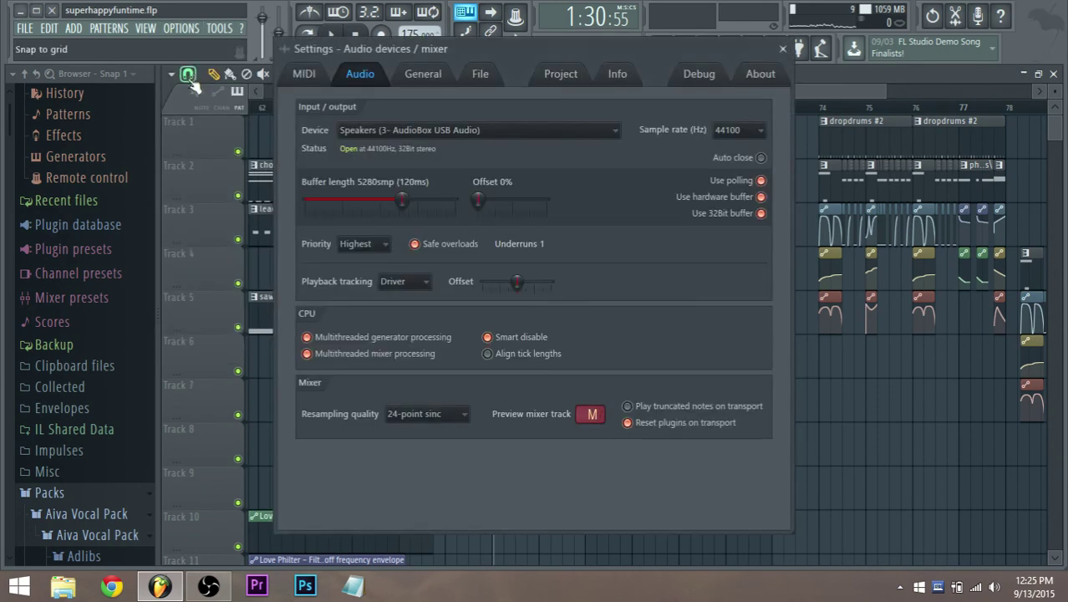
{"action": "left_click", "coordinate": [501, 131]}
{"action": "left_click", "coordinate": [407, 234]}
{"action": "left_click", "coordinate": [499, 128]}
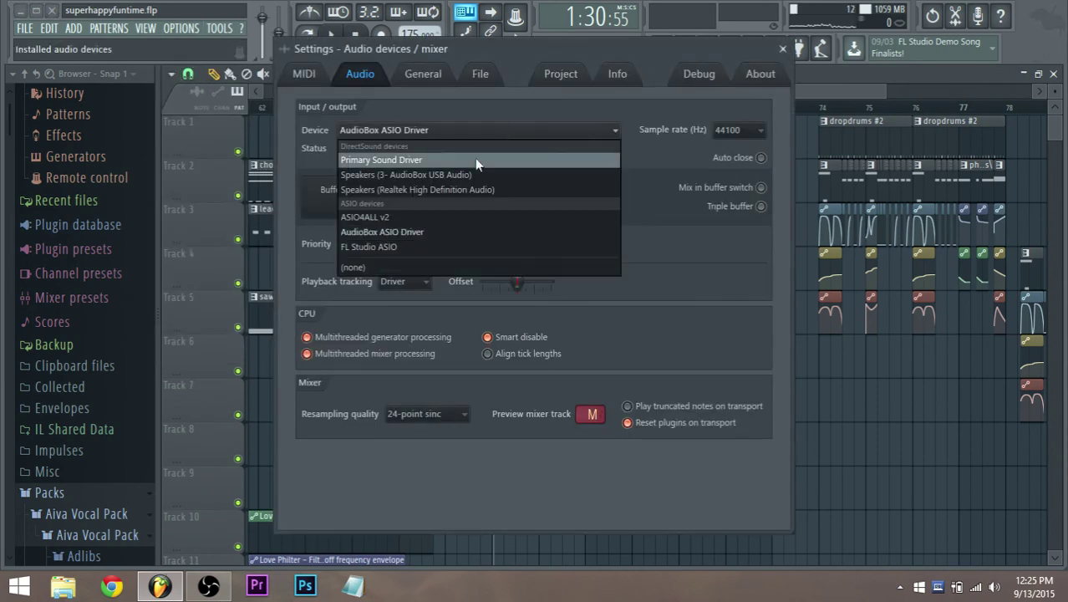
{"action": "left_click", "coordinate": [461, 169]}
{"action": "left_click", "coordinate": [785, 52]}
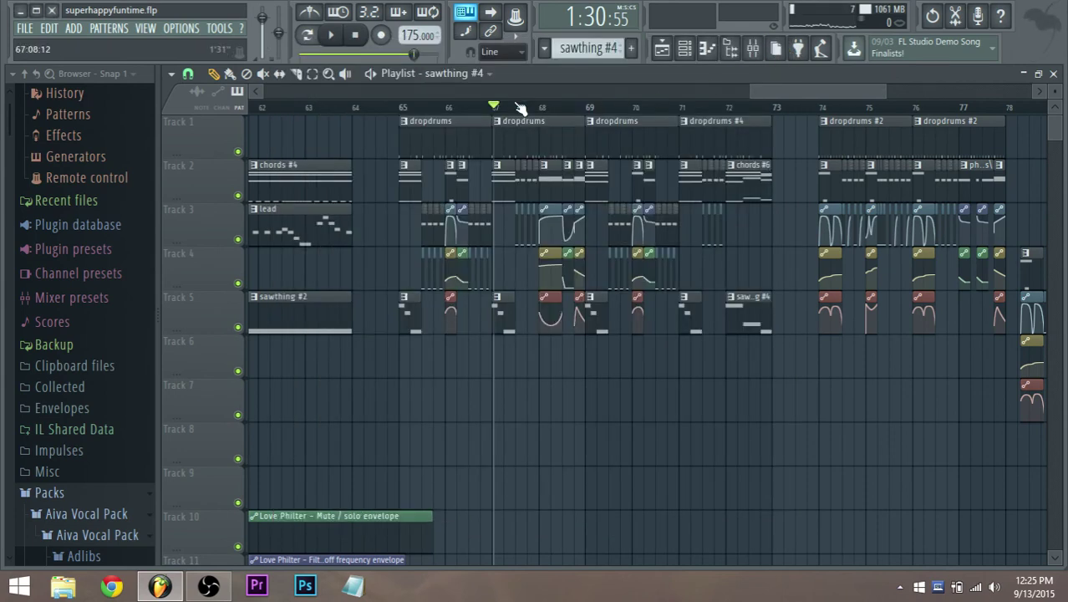
Step: Move the playback position to just before bar 67 and check the ongoing recording in Open Broadcaster Software
{"action": "left_click", "coordinate": [487, 110]}
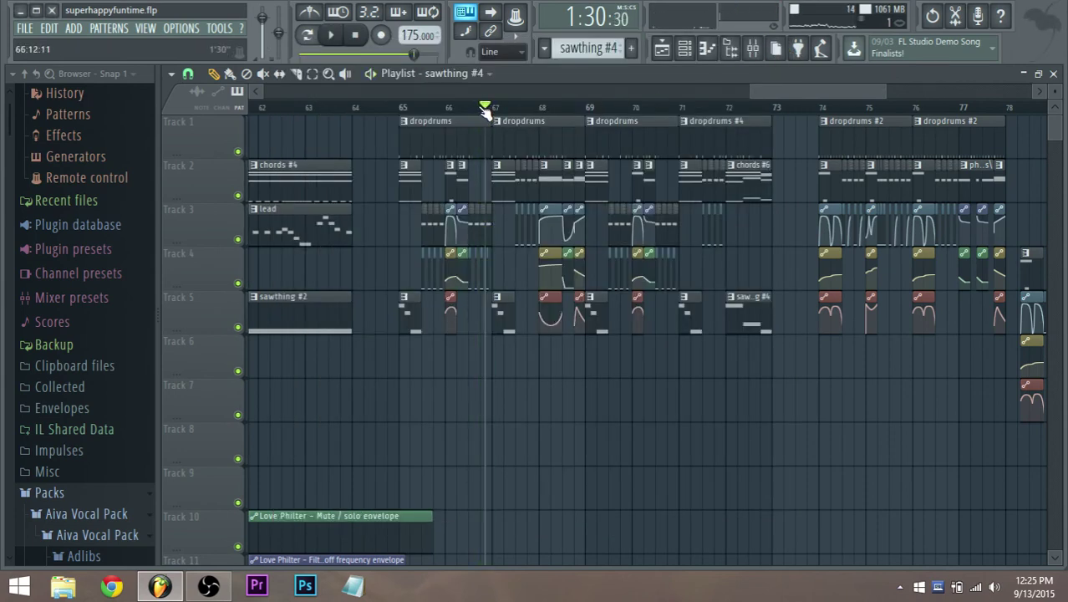
{"action": "left_click", "coordinate": [208, 587]}
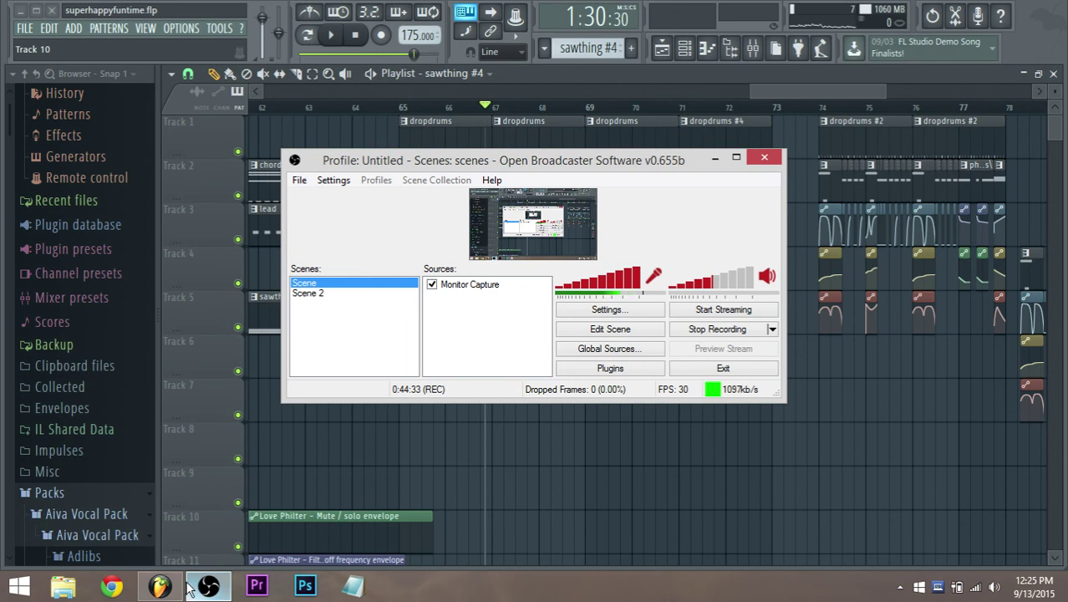
{"action": "left_click", "coordinate": [711, 161]}
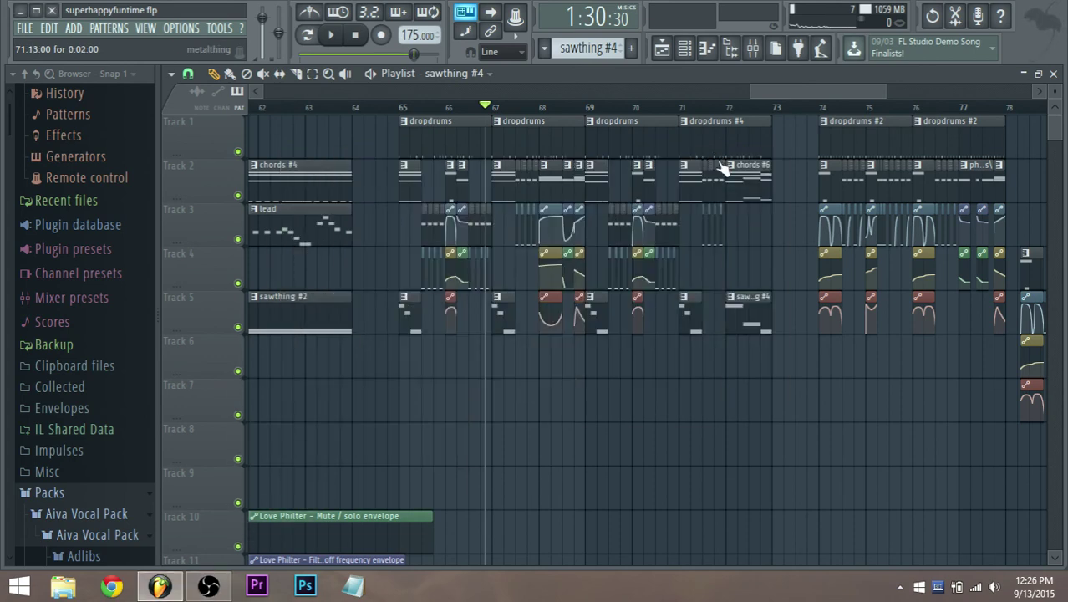
{"action": "left_click", "coordinate": [208, 589]}
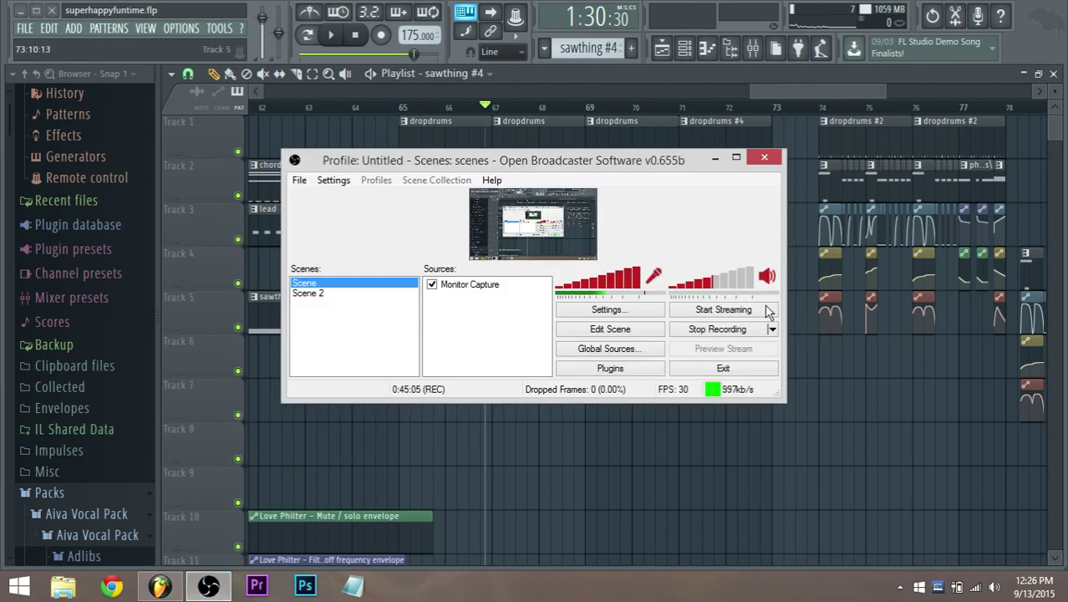